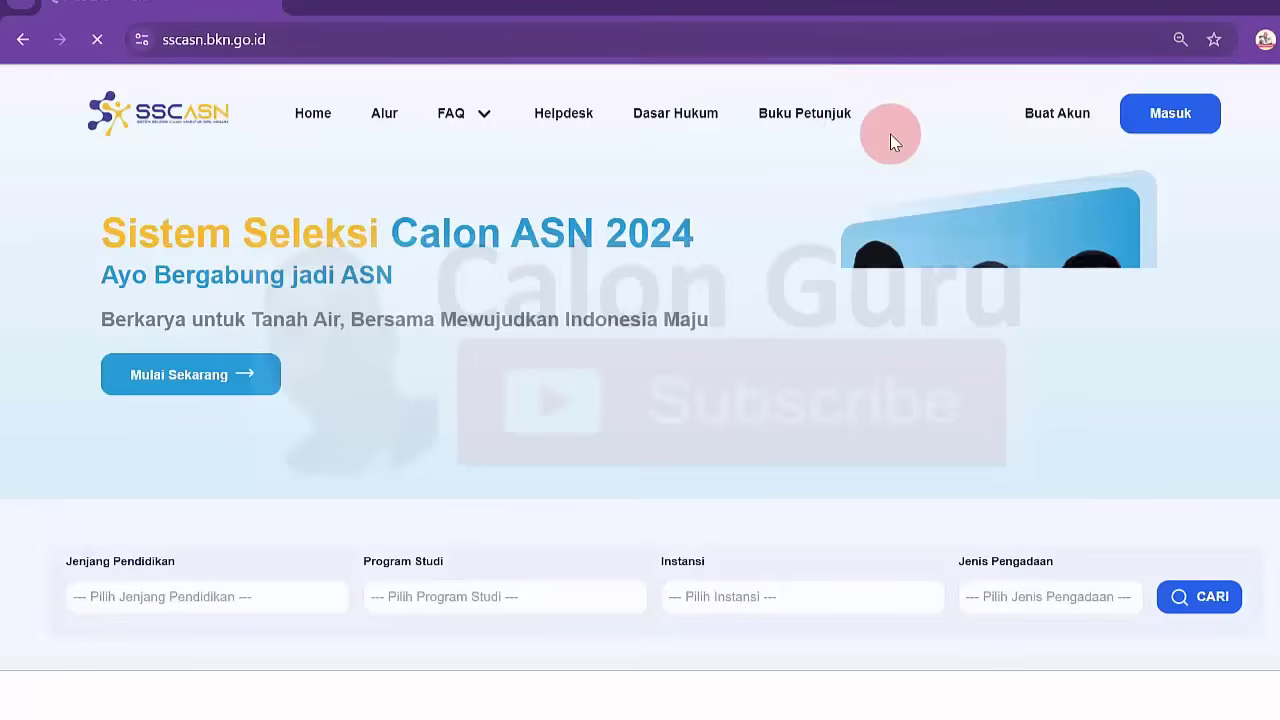
# - Look over the page and the education level list without choosing a level
pyautogui.scroll(-2, 1232, 200)
pyautogui.scroll(2, 1232, 200)
pyautogui.click(1231, 196)
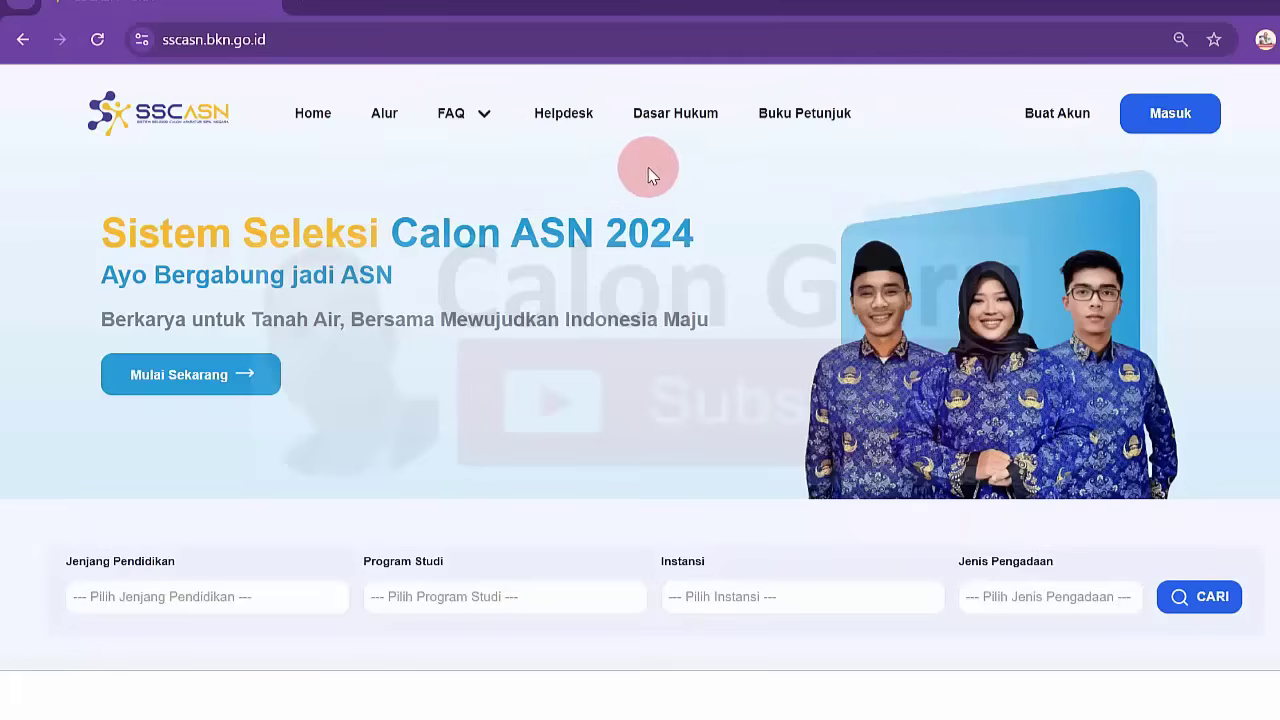
pyautogui.click(199, 590)
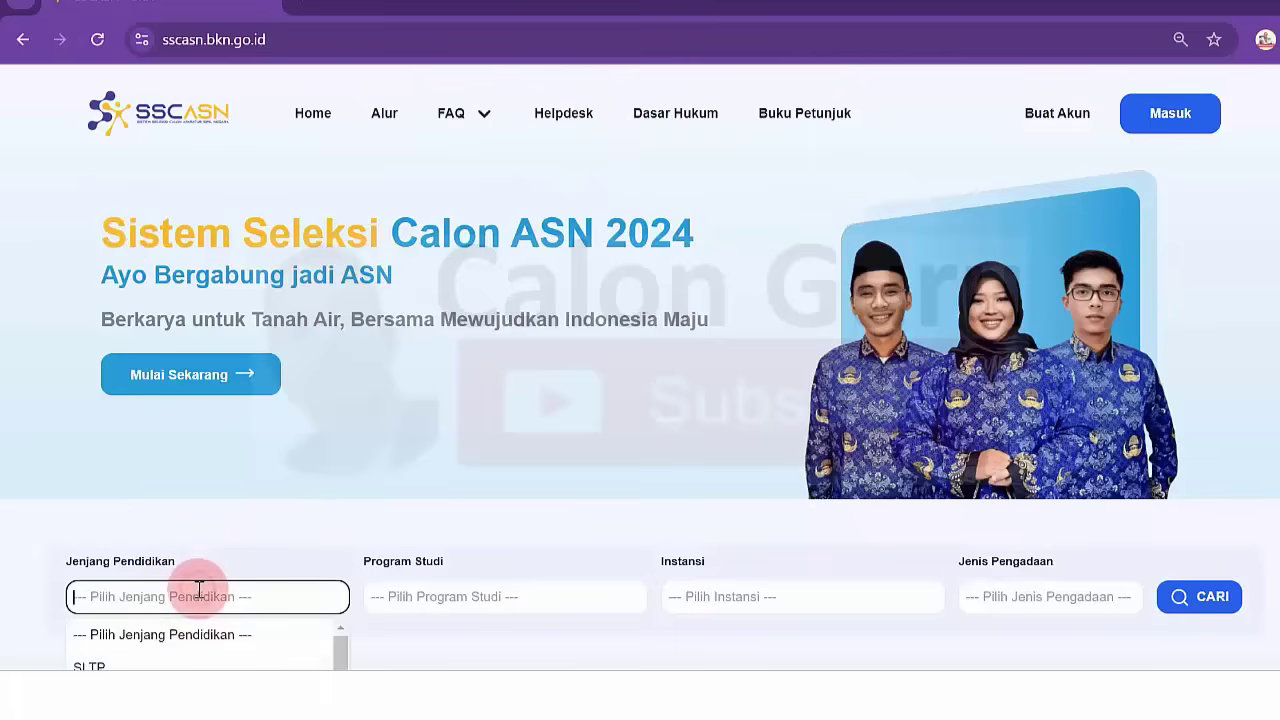
pyautogui.click(737, 262)
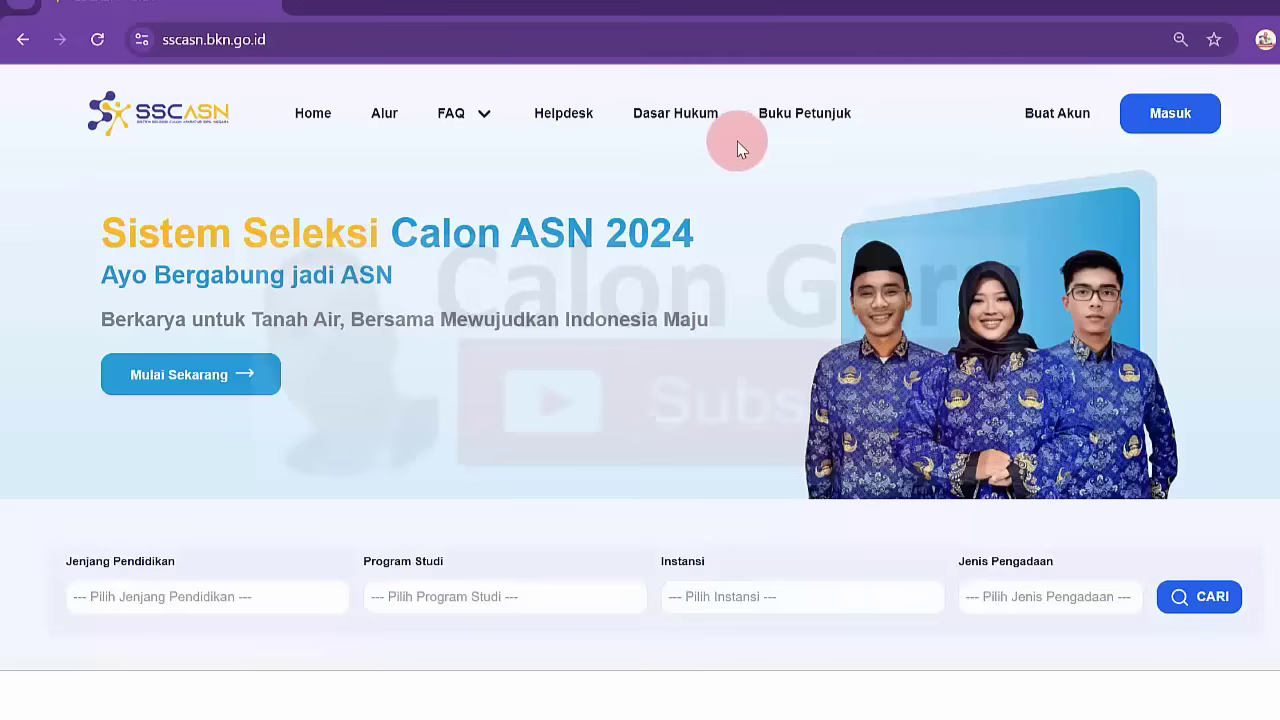
# - Start a new SSCASN account, reload the failed registration page, and allow camera access
pyautogui.click(1054, 114)
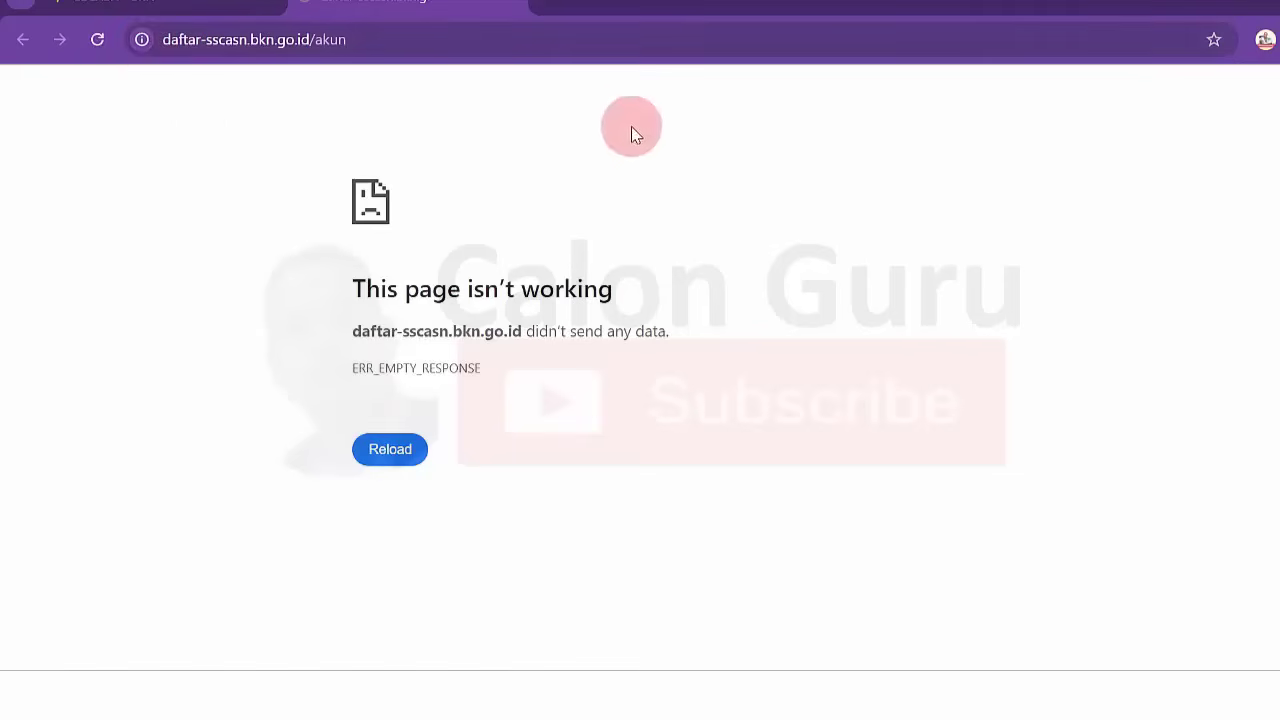
pyautogui.press('F5')
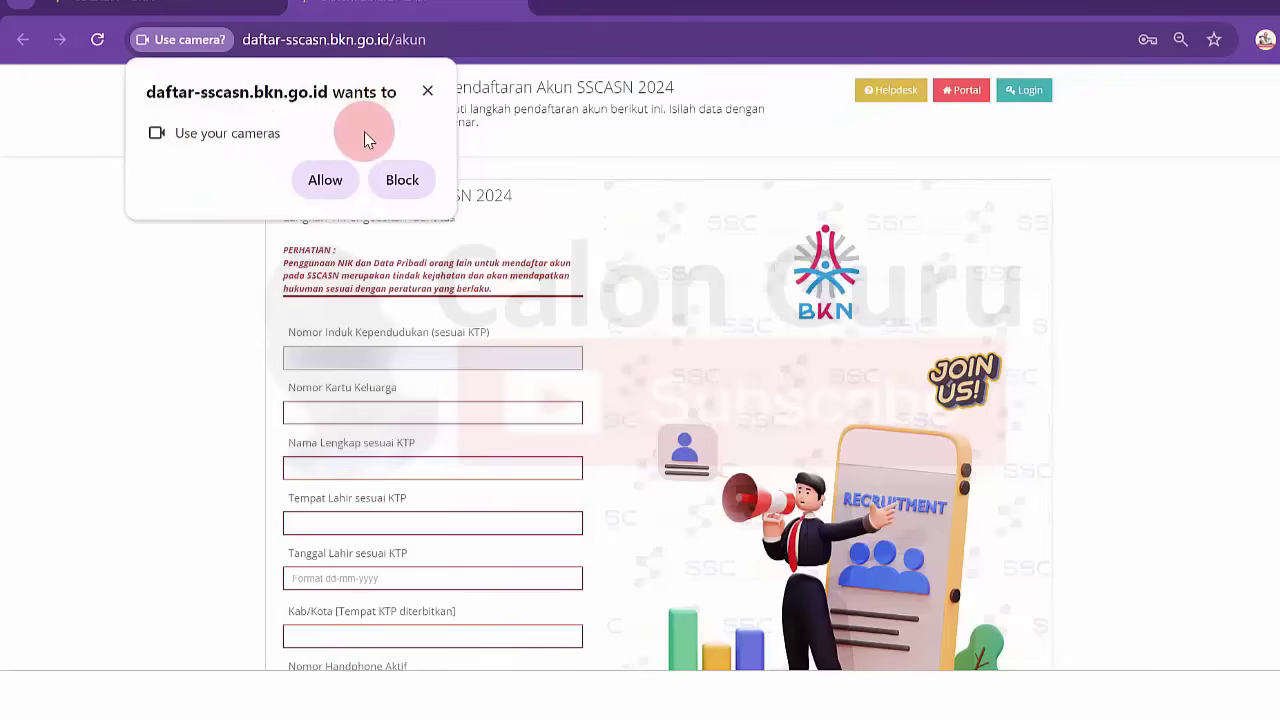
pyautogui.click(322, 184)
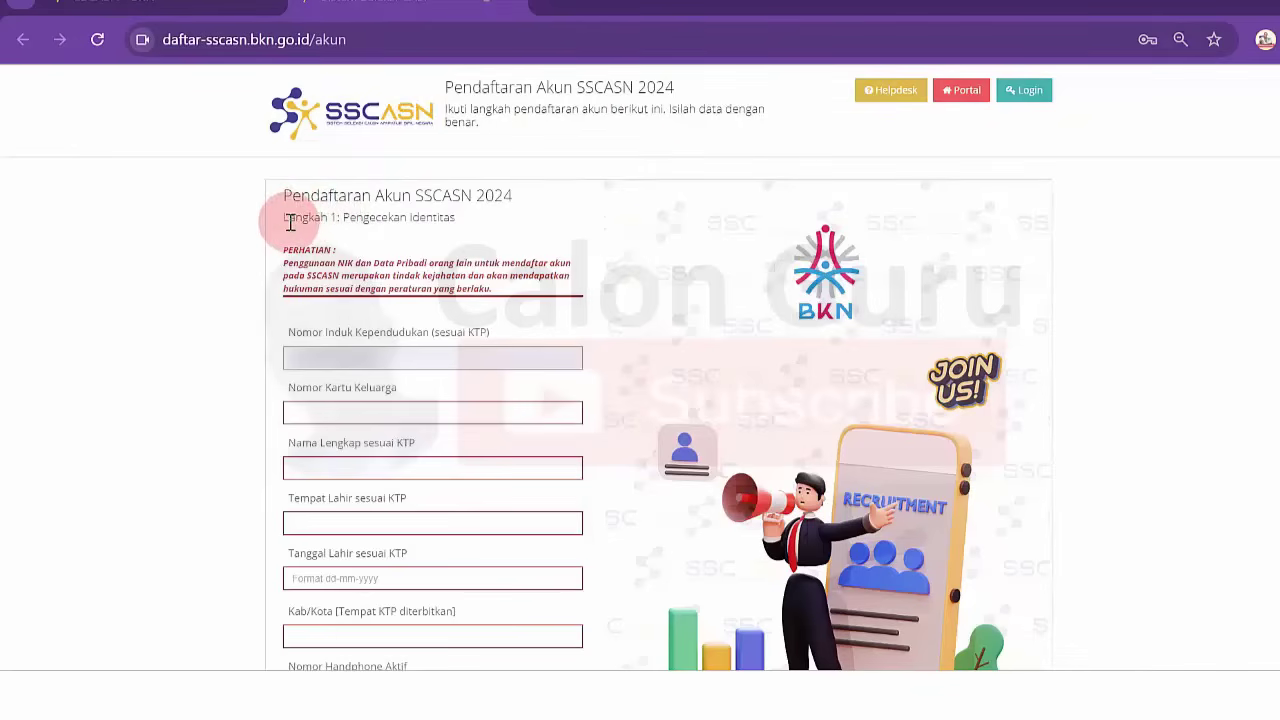
pyautogui.moveTo(287, 220); pyautogui.dragTo(486, 214)
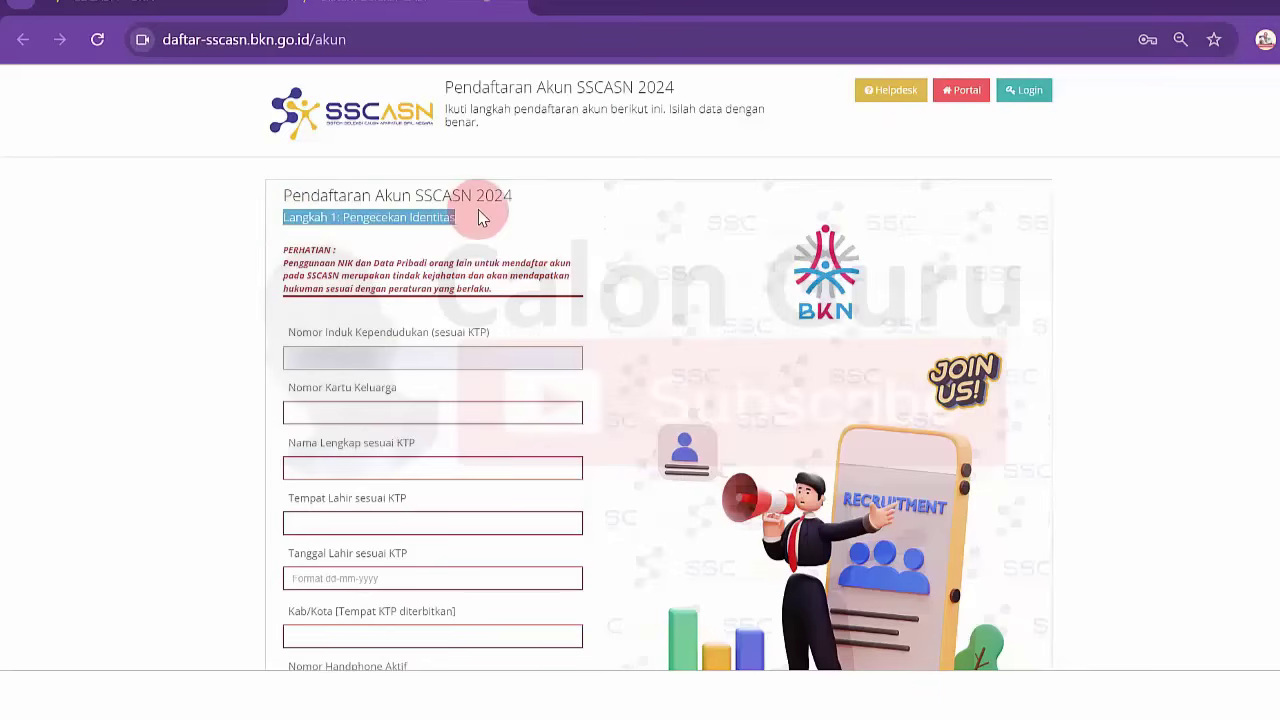
pyautogui.click(480, 218)
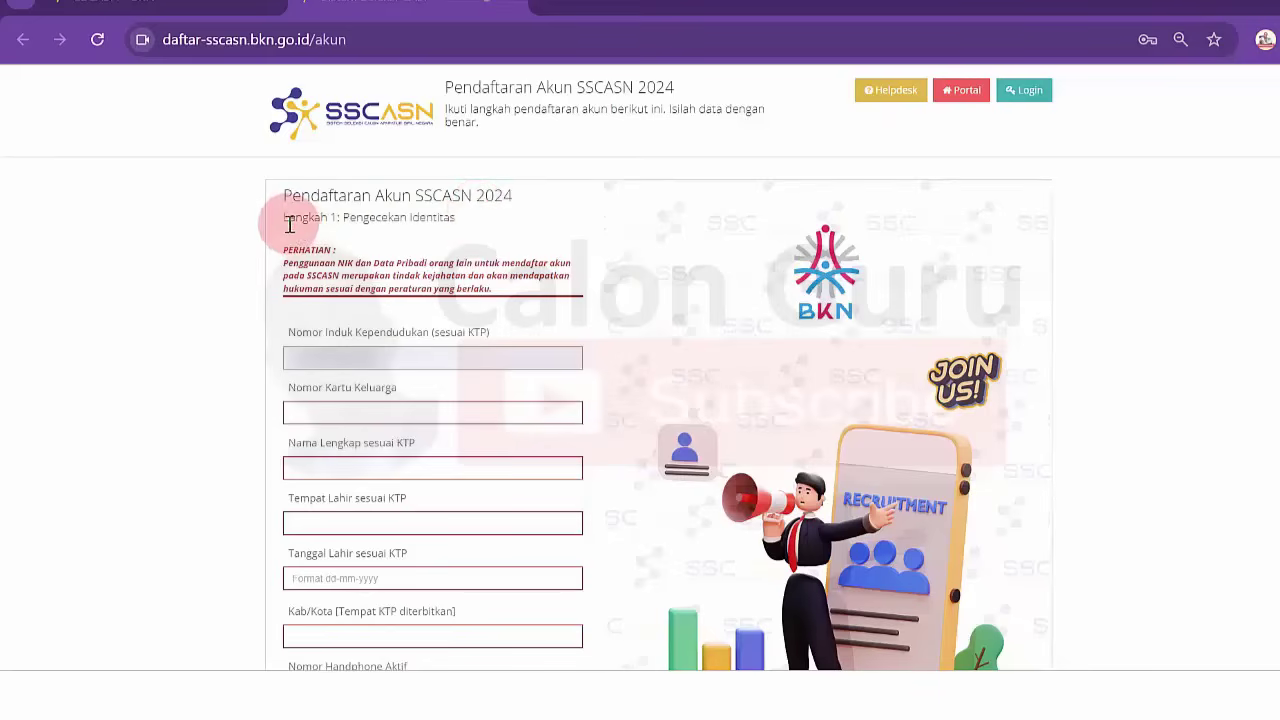
pyautogui.moveTo(286, 220); pyautogui.dragTo(497, 235)
pyautogui.click(492, 233)
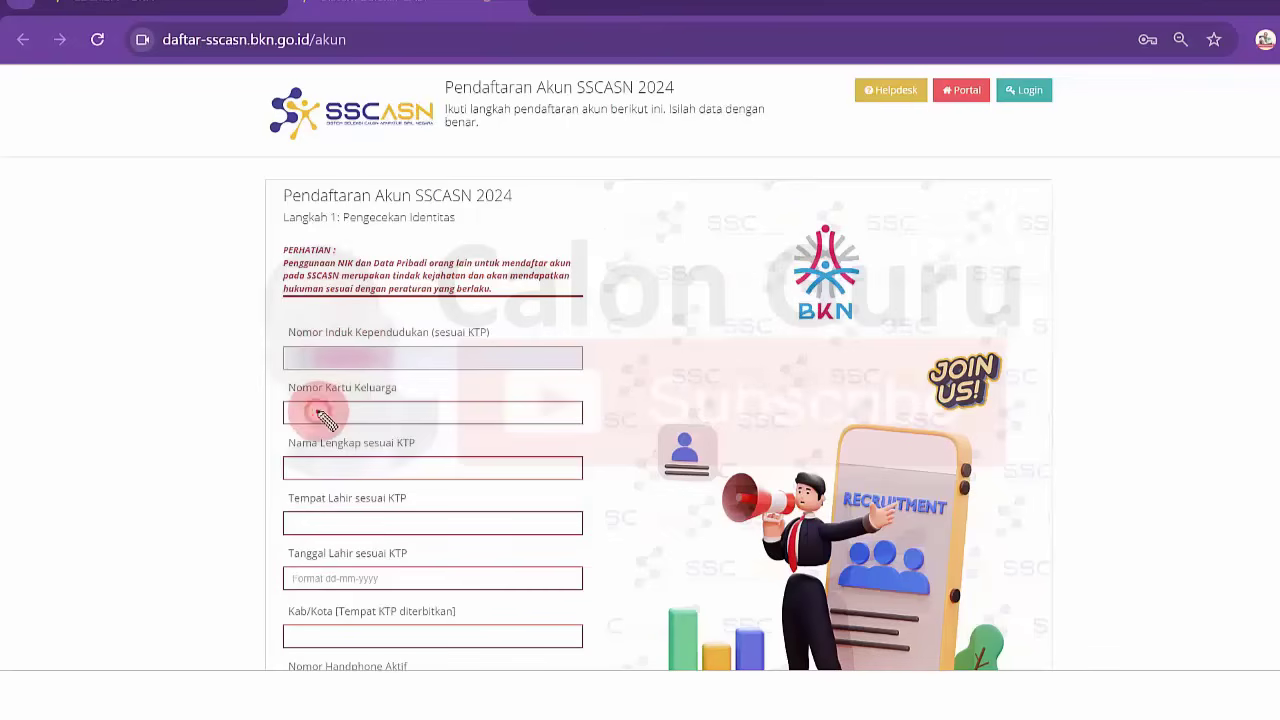
pyautogui.click(372, 414)
pyautogui.click(316, 468)
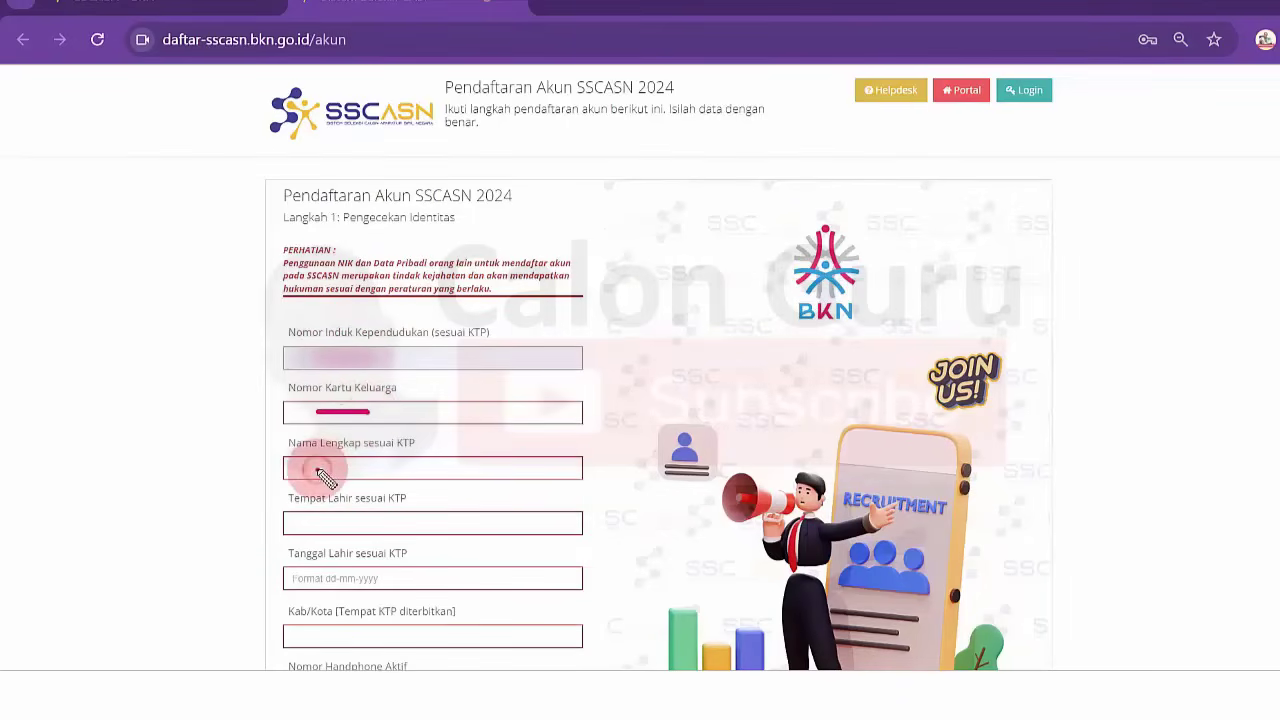
pyautogui.click(320, 523)
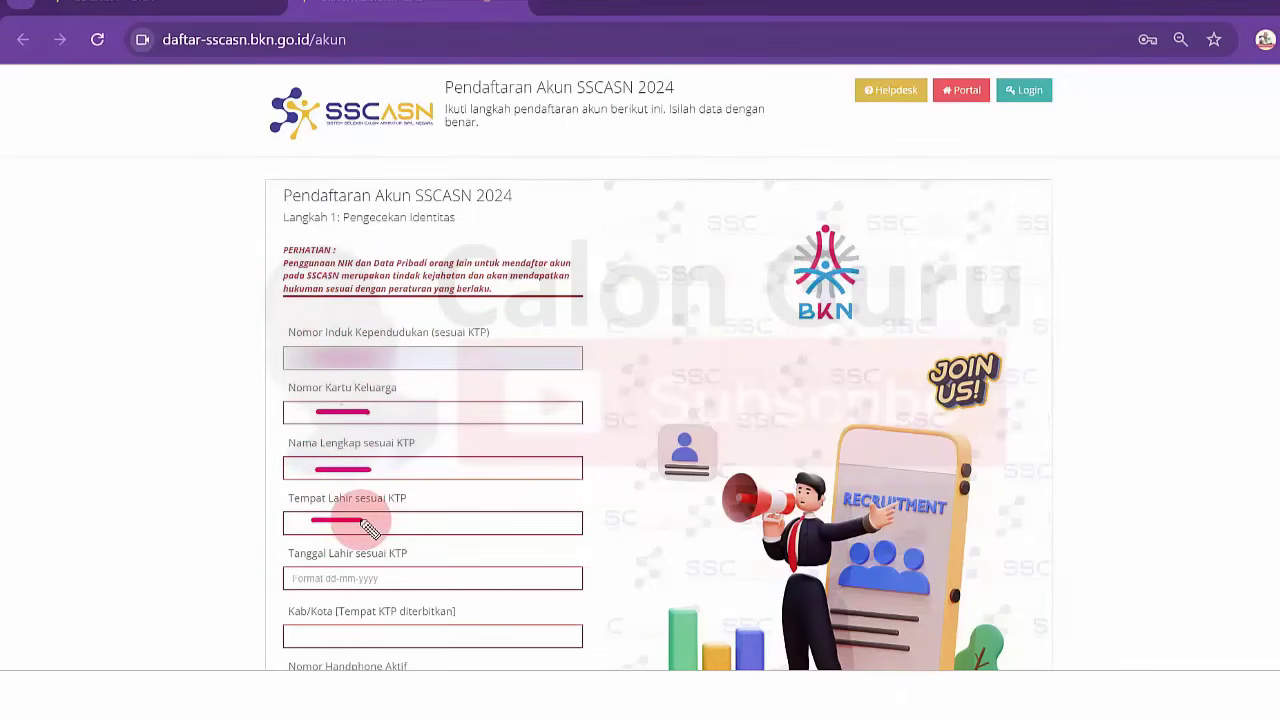
pyautogui.click(300, 578)
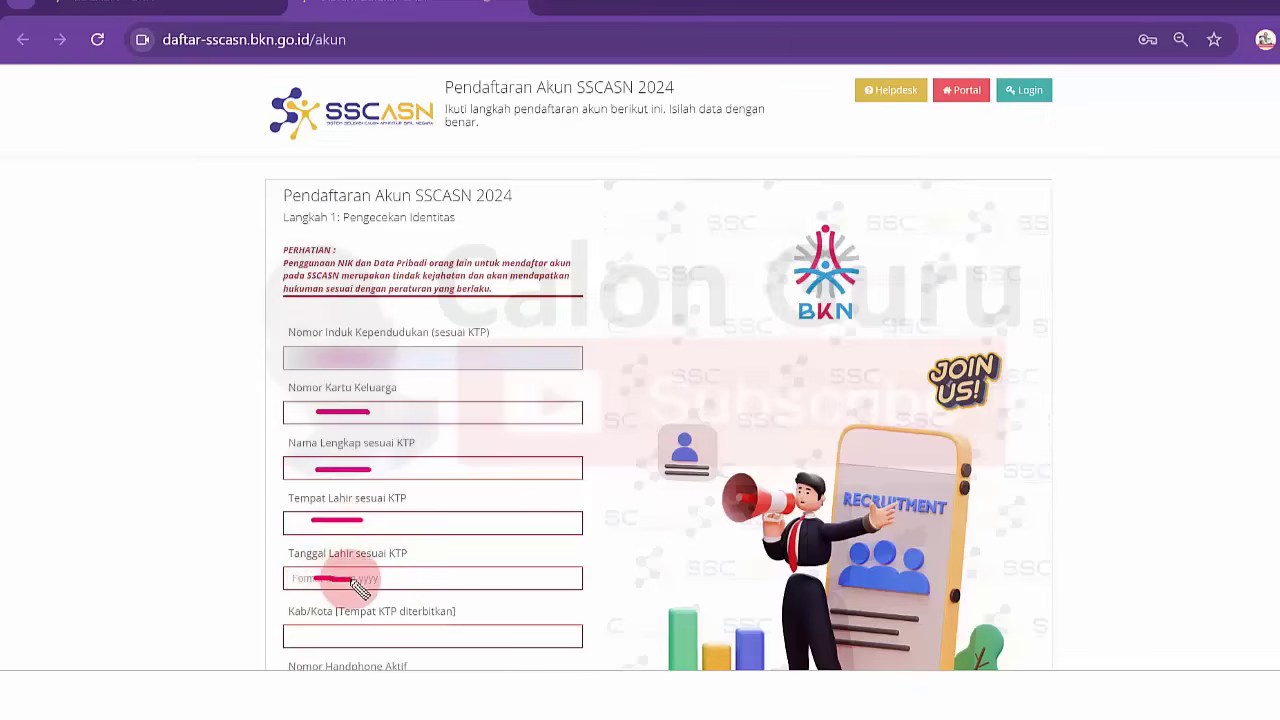
pyautogui.click(305, 636)
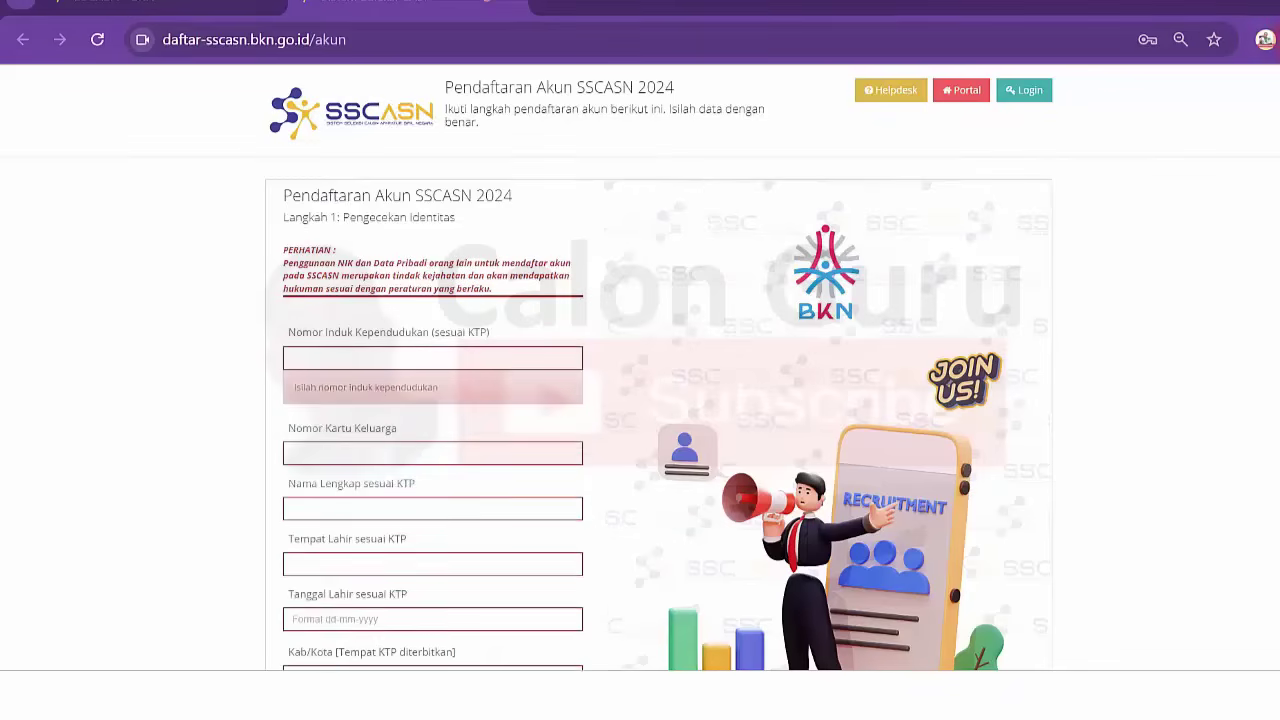
pyautogui.click(1278, 39)
# - Zoom the registration page to 80% and scroll down to the lower fields
pyautogui.click(1247, 423)
pyautogui.click(1247, 423)
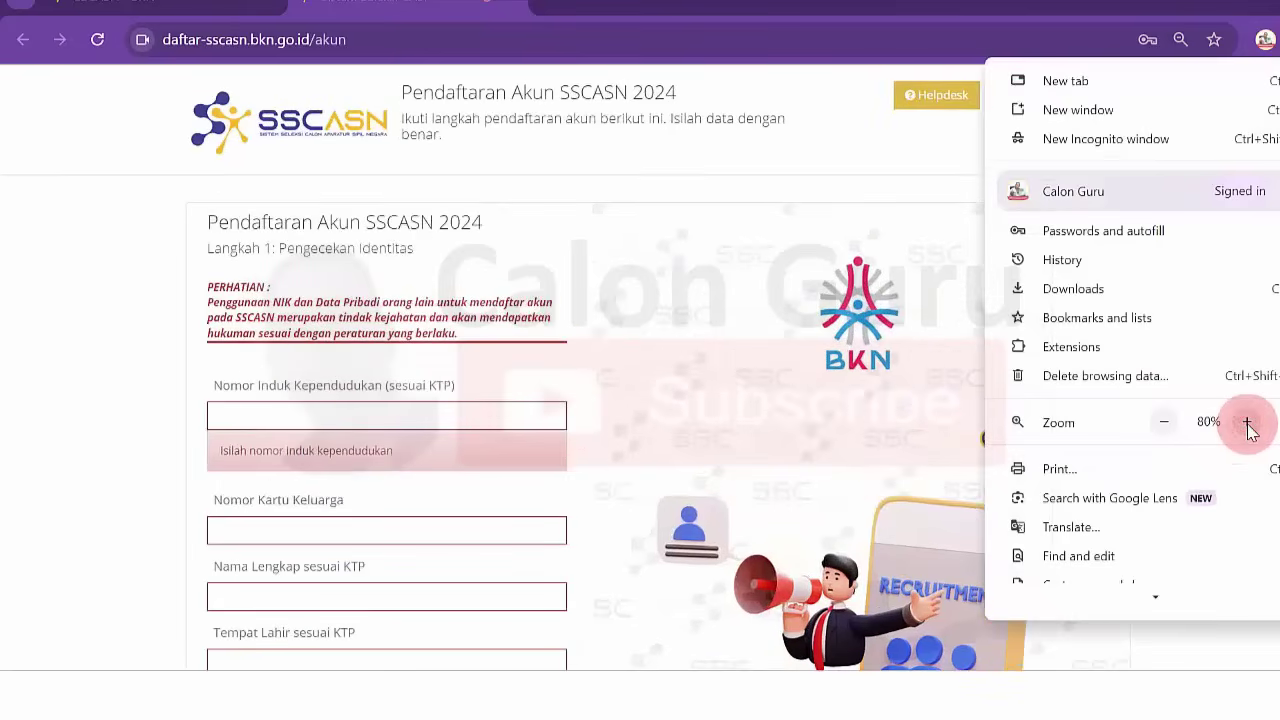
pyautogui.press('Escape')
pyautogui.scroll(-1, 640, 400)
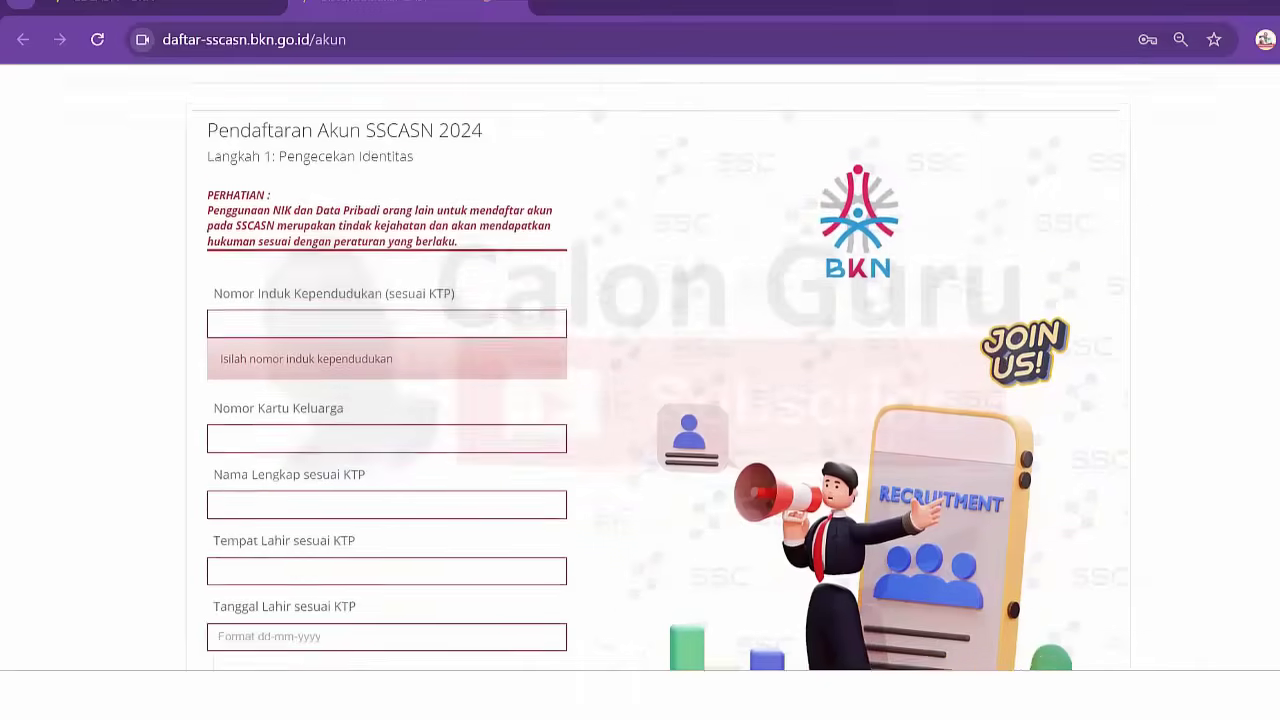
pyautogui.scroll(-5, 640, 400)
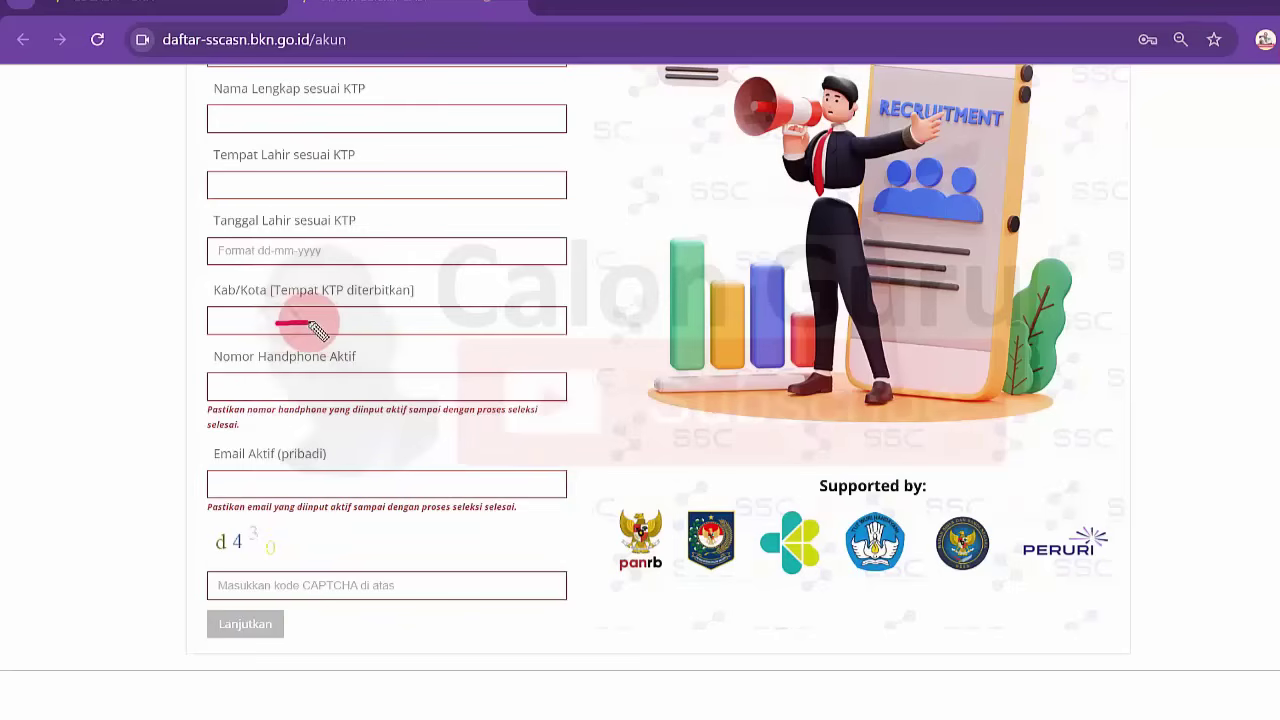
# - Annotate the phone, e-mail and CAPTCHA fields and their notes, then clear the marks
pyautogui.moveTo(263, 386); pyautogui.dragTo(300, 394)
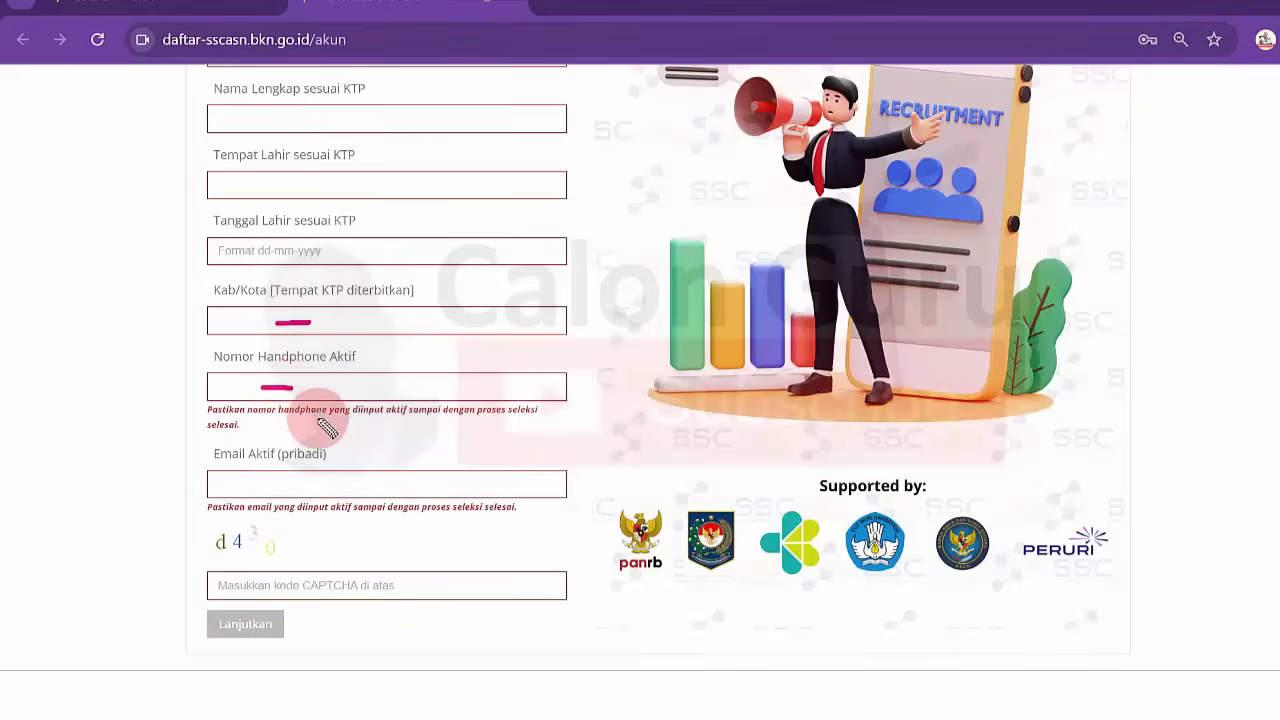
pyautogui.moveTo(326, 420); pyautogui.dragTo(436, 421)
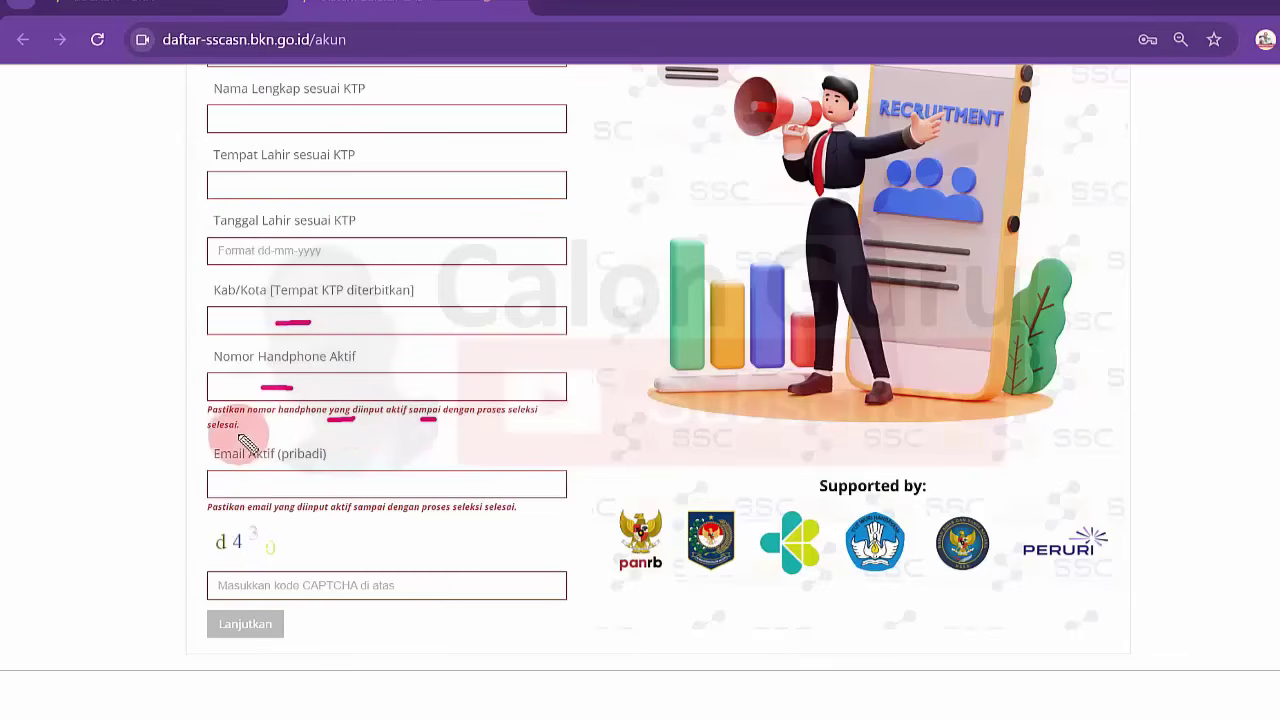
pyautogui.moveTo(237, 435); pyautogui.dragTo(243, 437)
pyautogui.moveTo(246, 483); pyautogui.dragTo(296, 484)
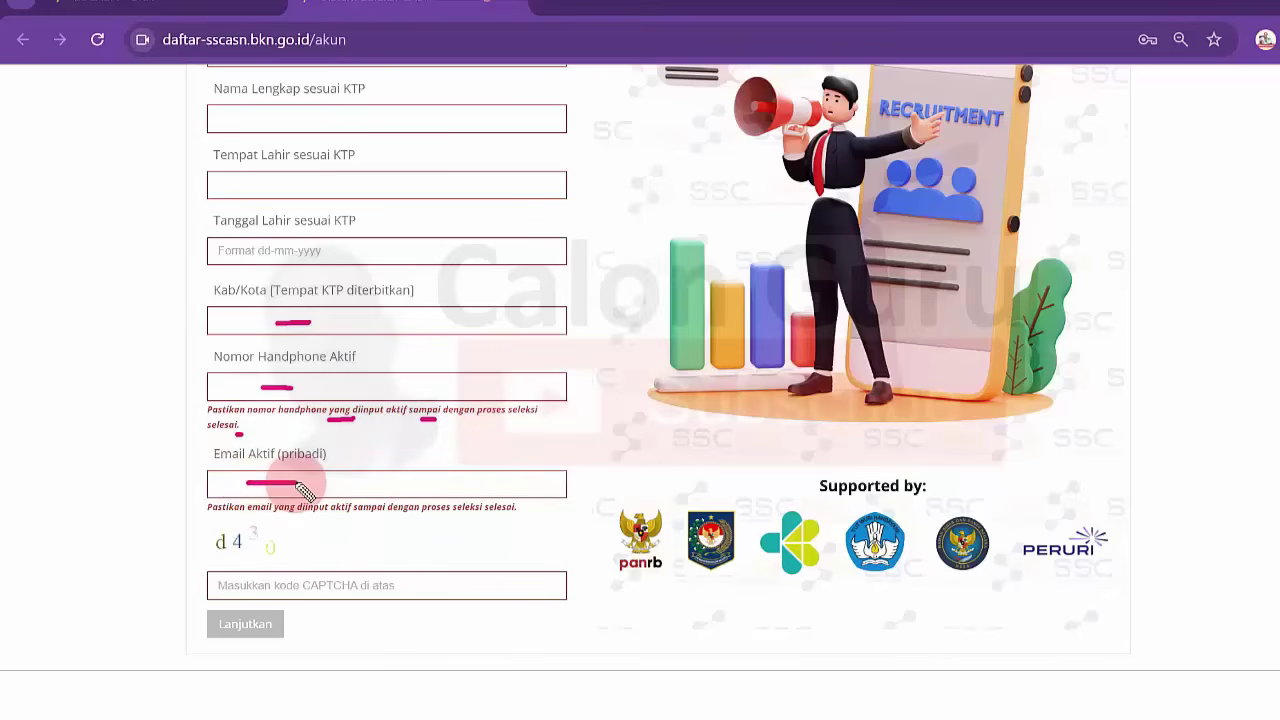
pyautogui.moveTo(292, 520); pyautogui.dragTo(427, 521)
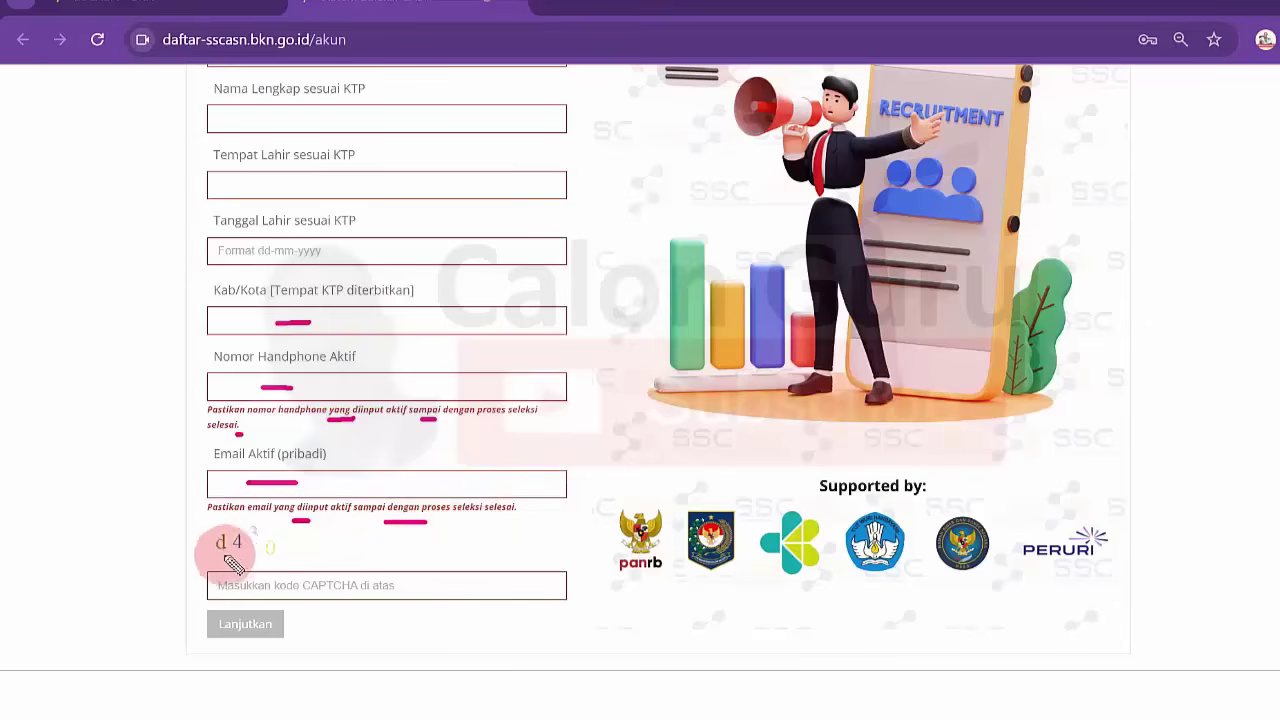
pyautogui.moveTo(214, 585); pyautogui.dragTo(248, 585)
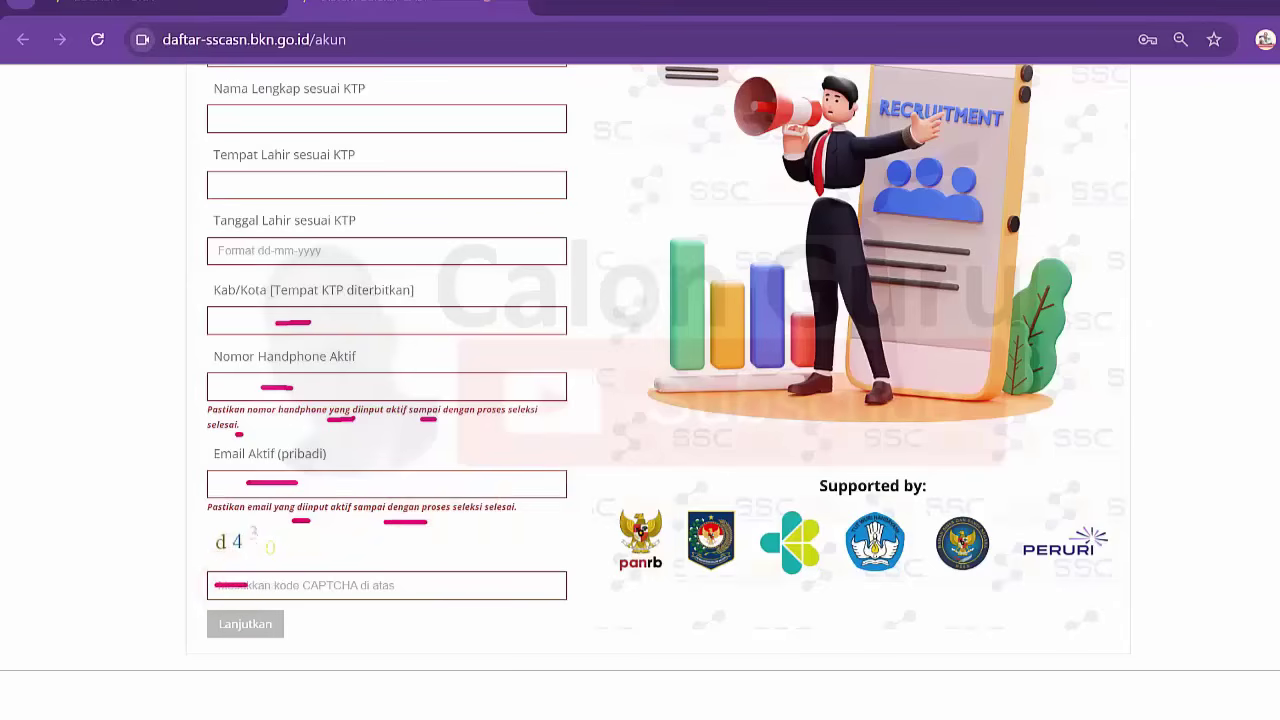
pyautogui.press('Escape')
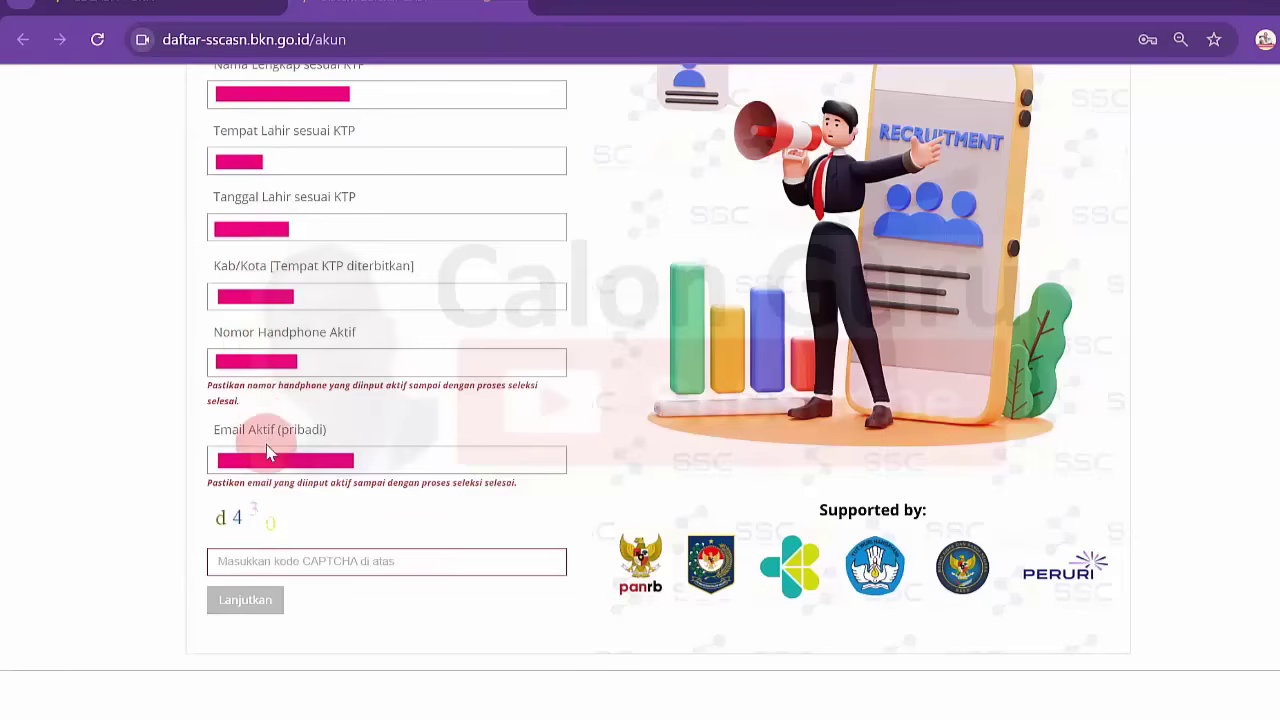
# - Finish the CAPTCHA, submit the Step 1 identity details, and confirm the data declaration
pyautogui.write('d430')
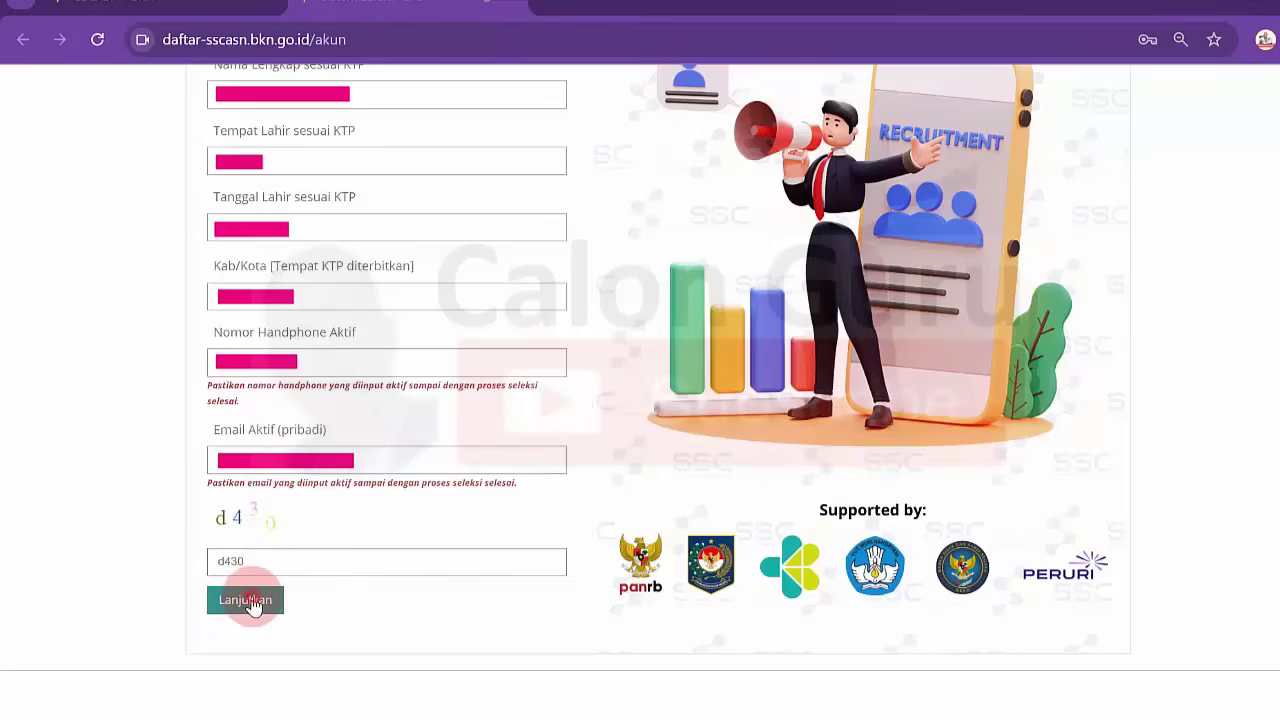
pyautogui.click(252, 601)
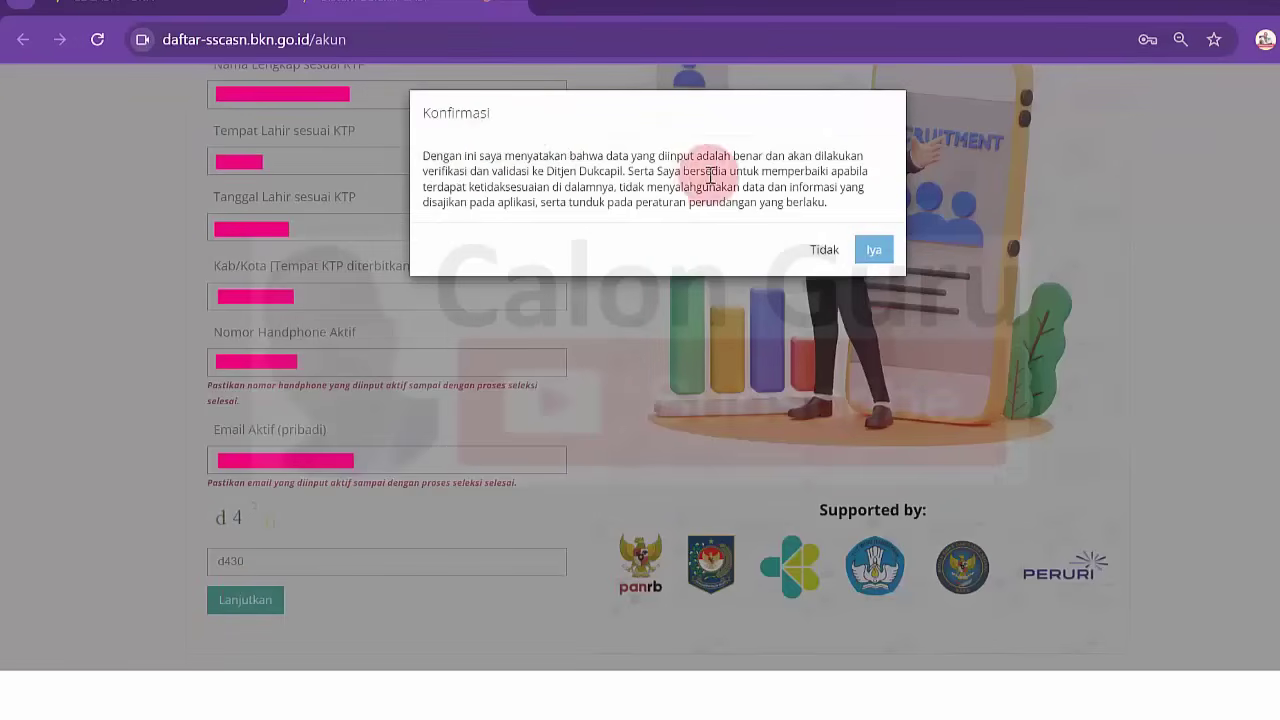
pyautogui.click(872, 252)
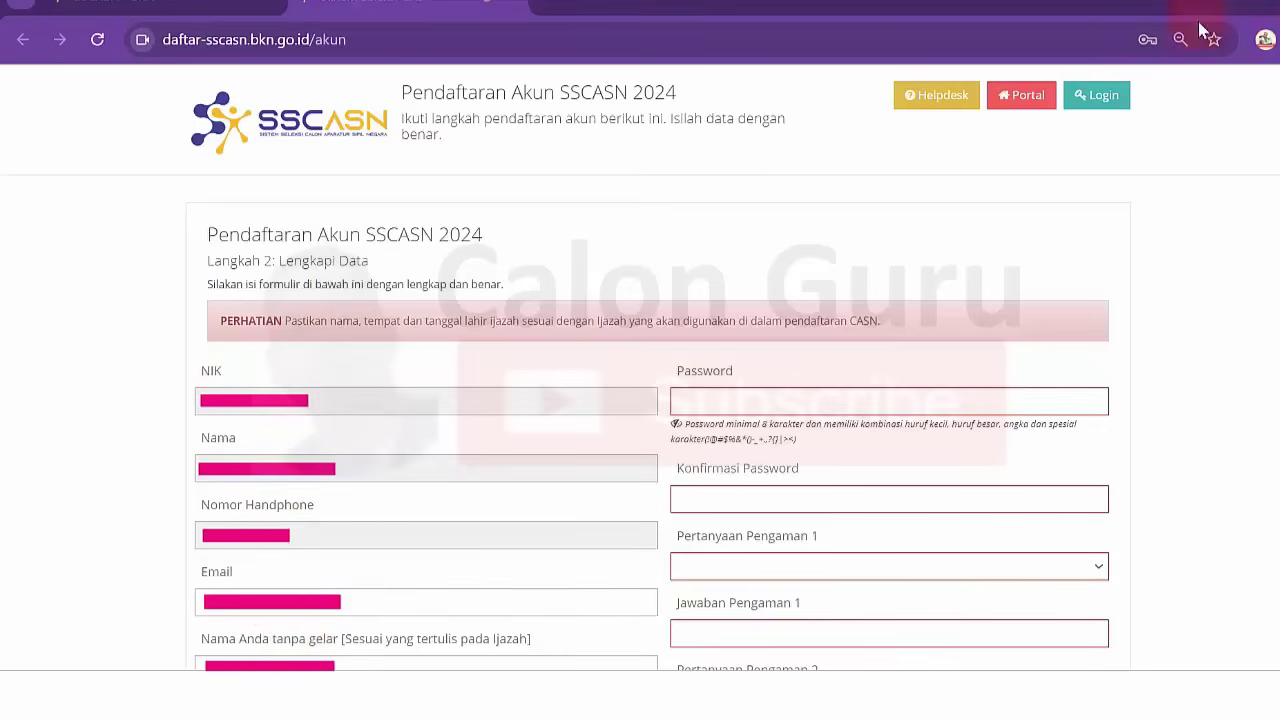
# - Highlight the birth regency/city and diploma issuing-place hints on the Step 2 form
pyautogui.scroll(-5, 1000, 200)
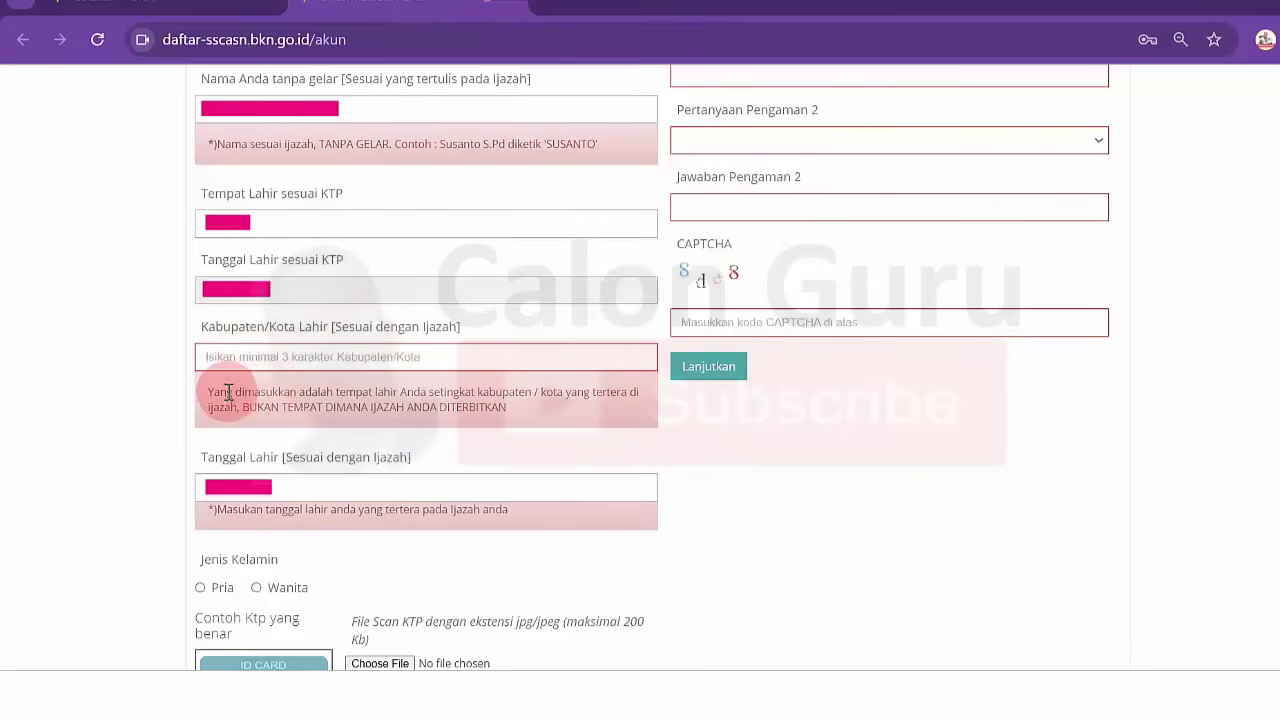
pyautogui.moveTo(228, 393); pyautogui.dragTo(593, 390)
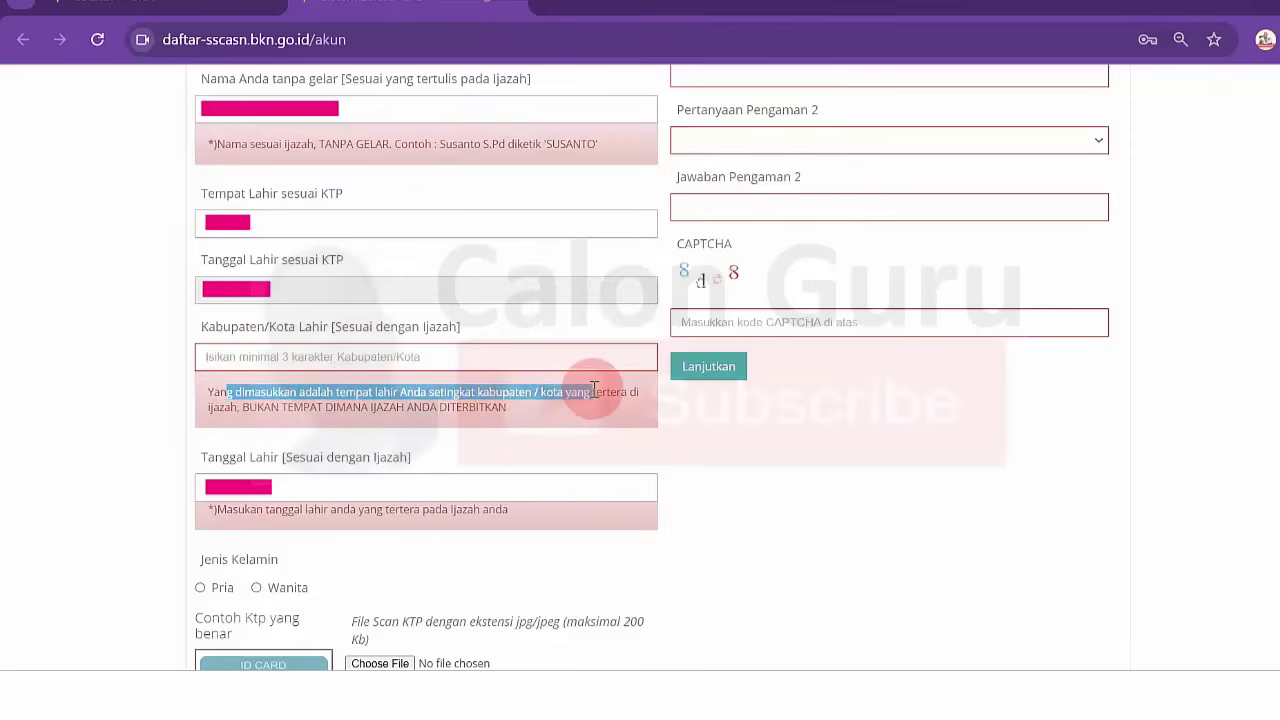
pyautogui.click(594, 390)
pyautogui.moveTo(249, 408); pyautogui.dragTo(440, 408)
pyautogui.click(440, 407)
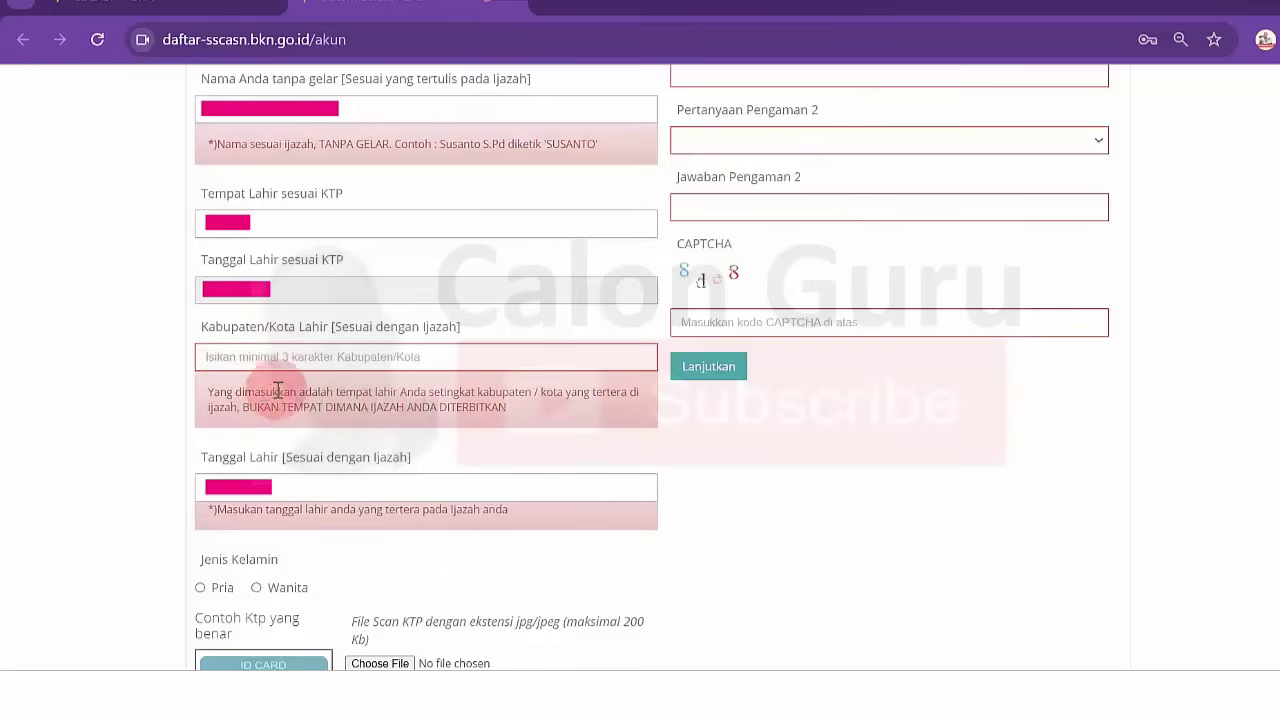
pyautogui.moveTo(481, 392); pyautogui.dragTo(563, 391)
pyautogui.click(570, 392)
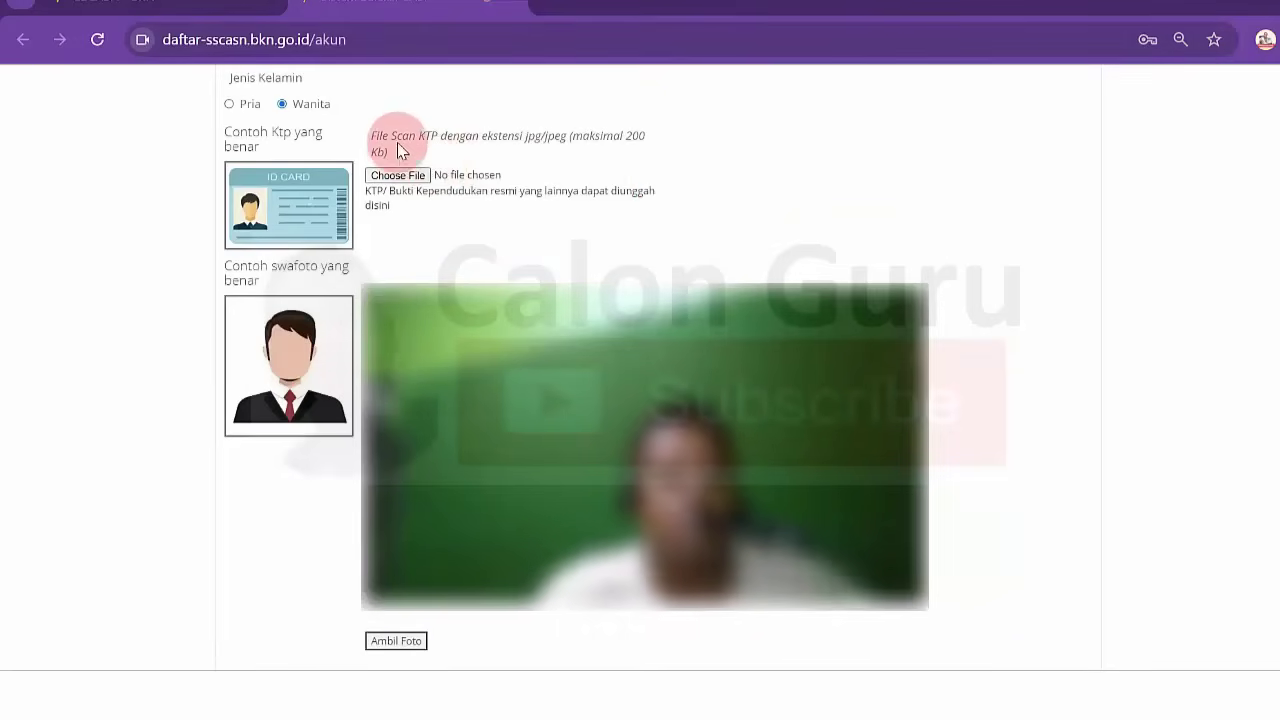
# - Highlight the KTP scan file requirements, then bring up the file picker for the KTP scan
pyautogui.moveTo(378, 140)
pyautogui.mouseDown()
pyautogui.moveTo(618, 143)
pyautogui.moveTo(543, 149)
pyautogui.mouseUp()
pyautogui.click(536, 150)
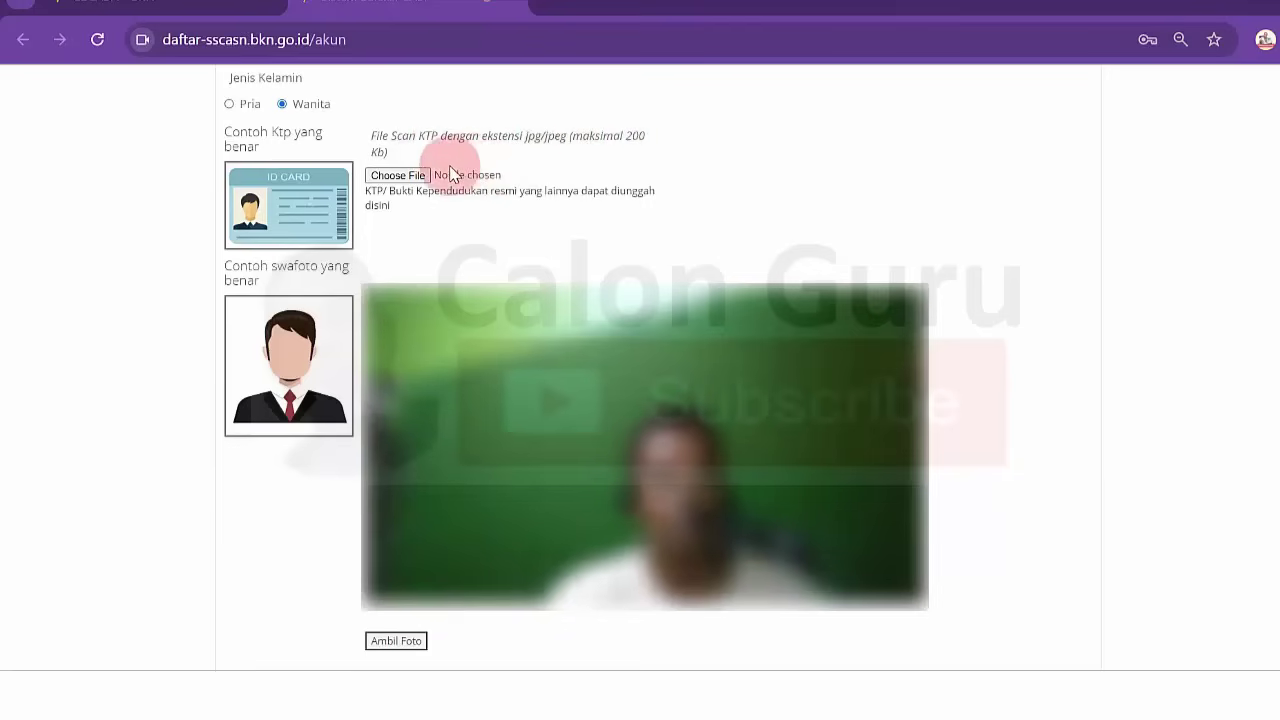
pyautogui.click(403, 179)
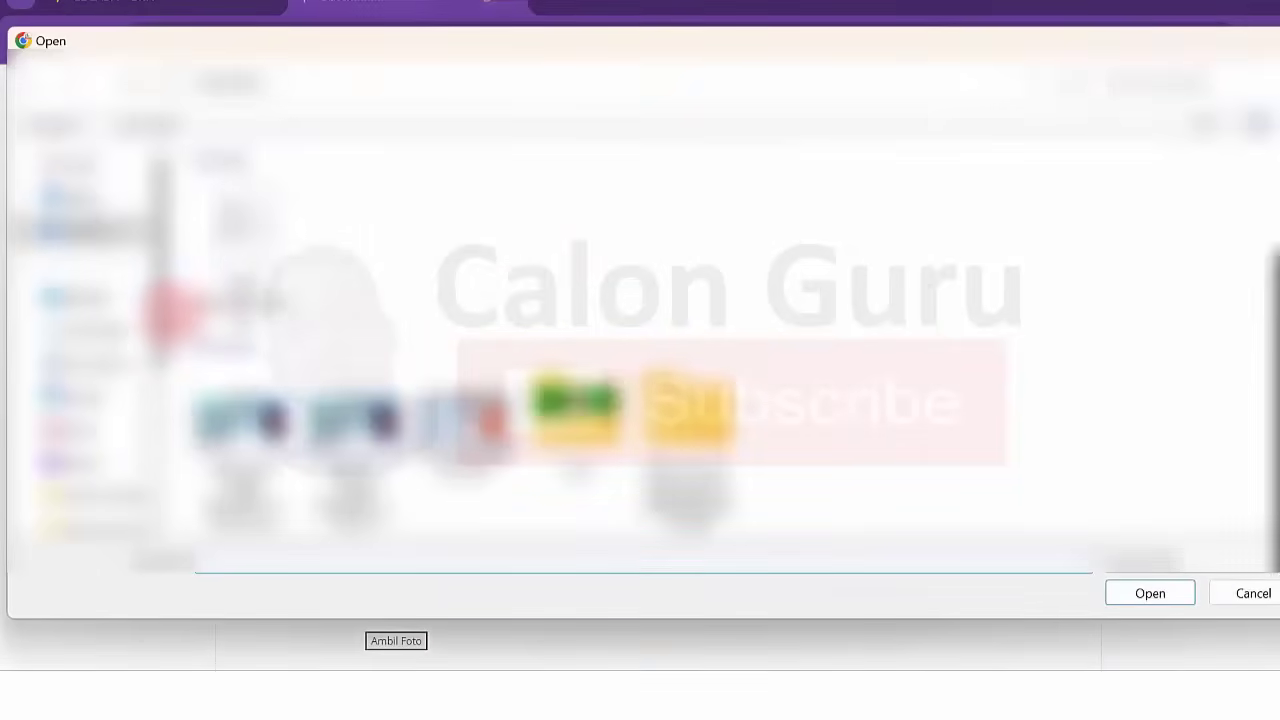
# - Upload Scan KTP from This PC > Tante, which is rejected as not JPEG ≤200KB
pyautogui.moveTo(165, 310); pyautogui.dragTo(143, 443)
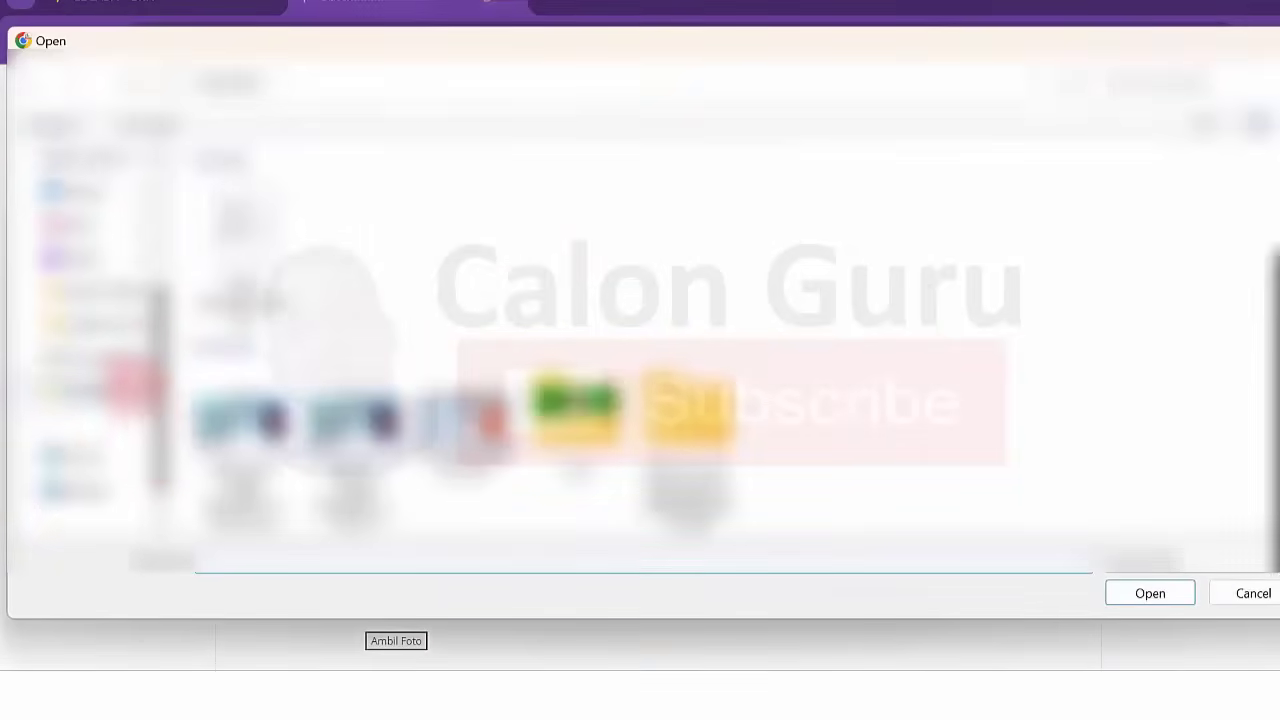
pyautogui.click(110, 388)
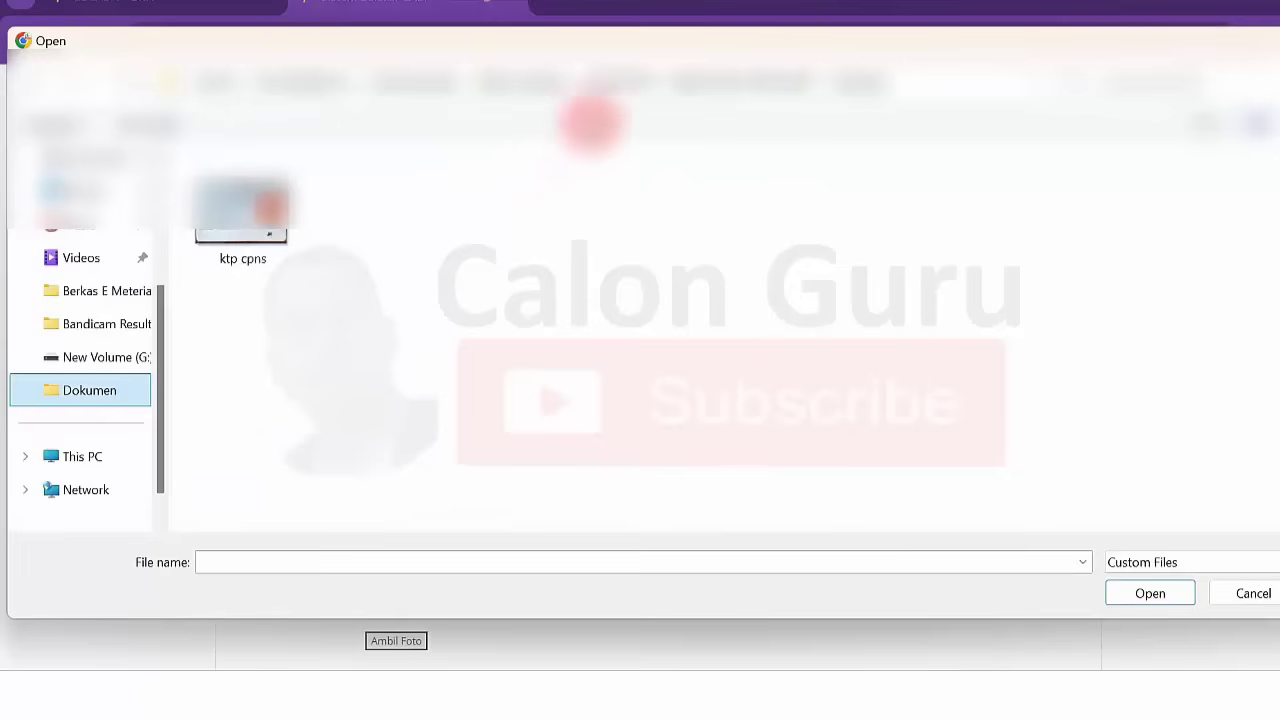
pyautogui.click(82, 456)
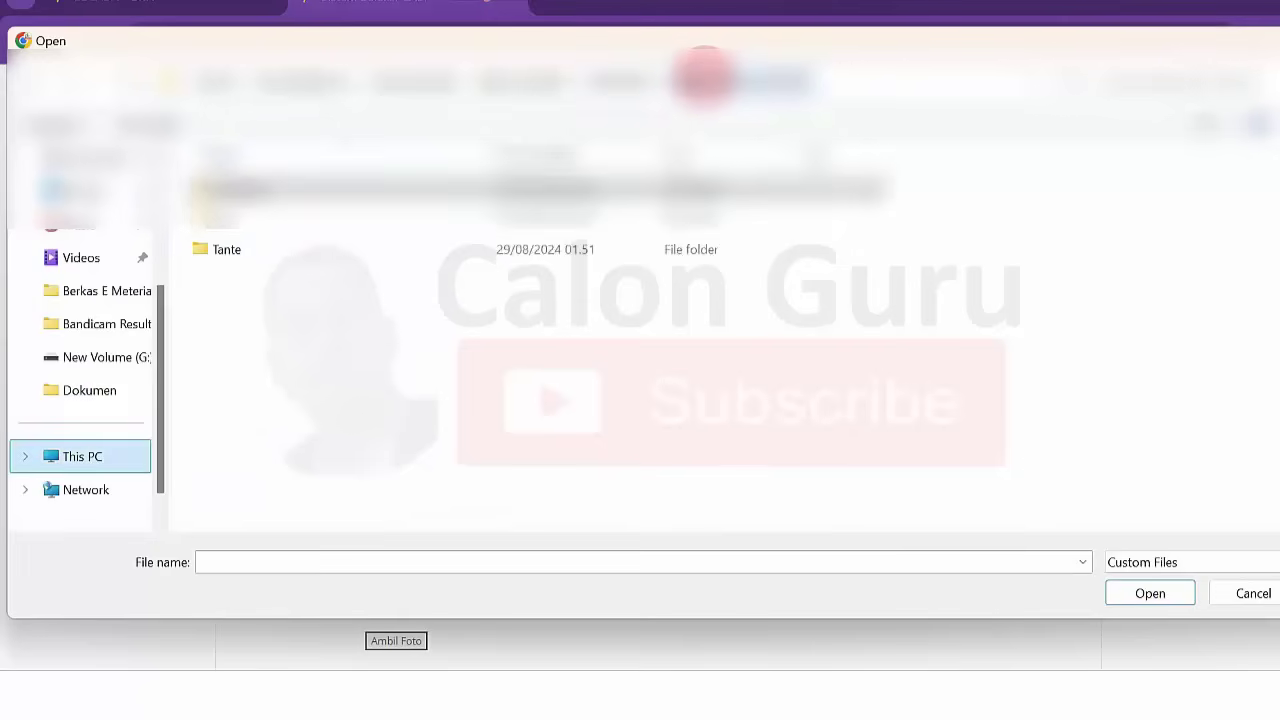
pyautogui.doubleClick(256, 229)
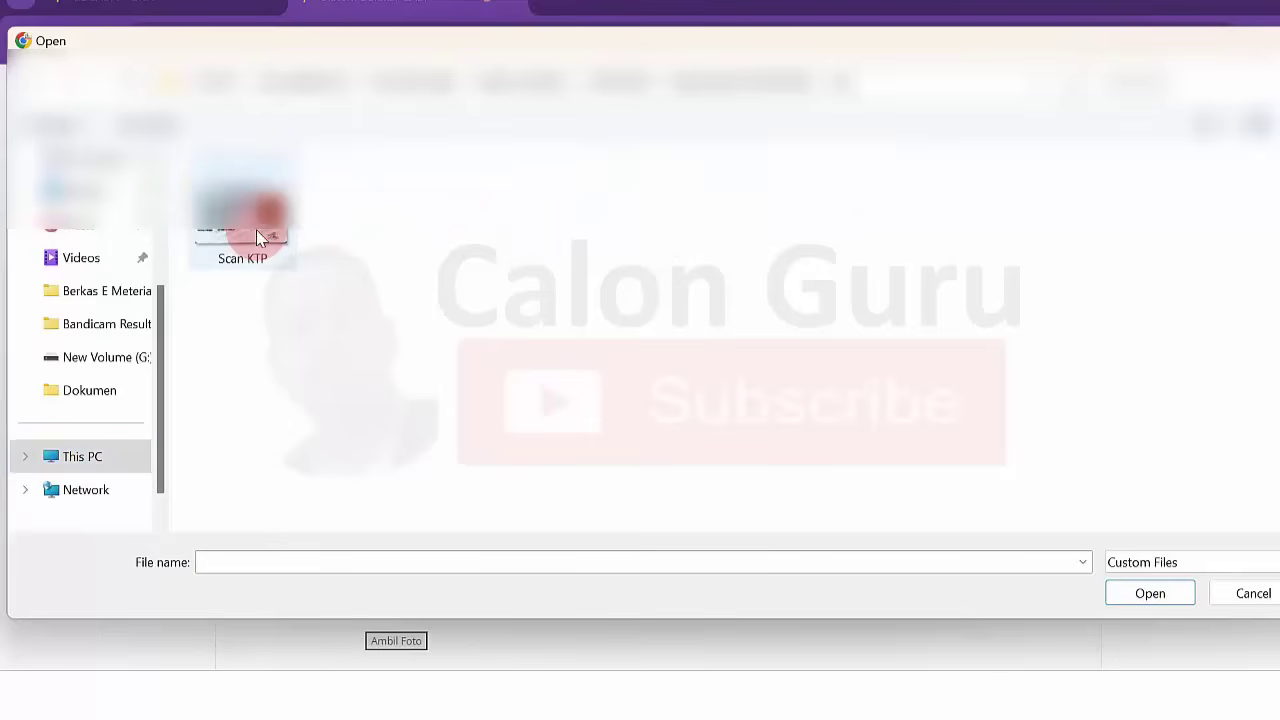
pyautogui.click(252, 229)
pyautogui.click(242, 230)
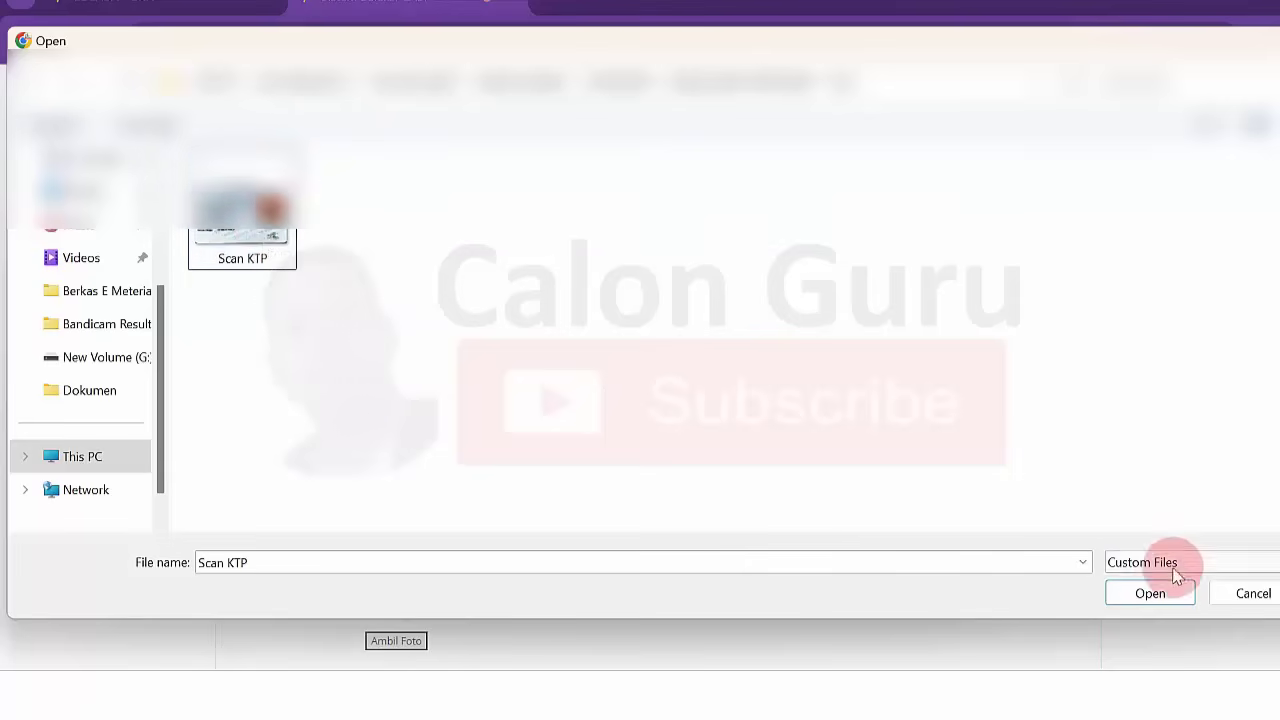
pyautogui.click(1150, 594)
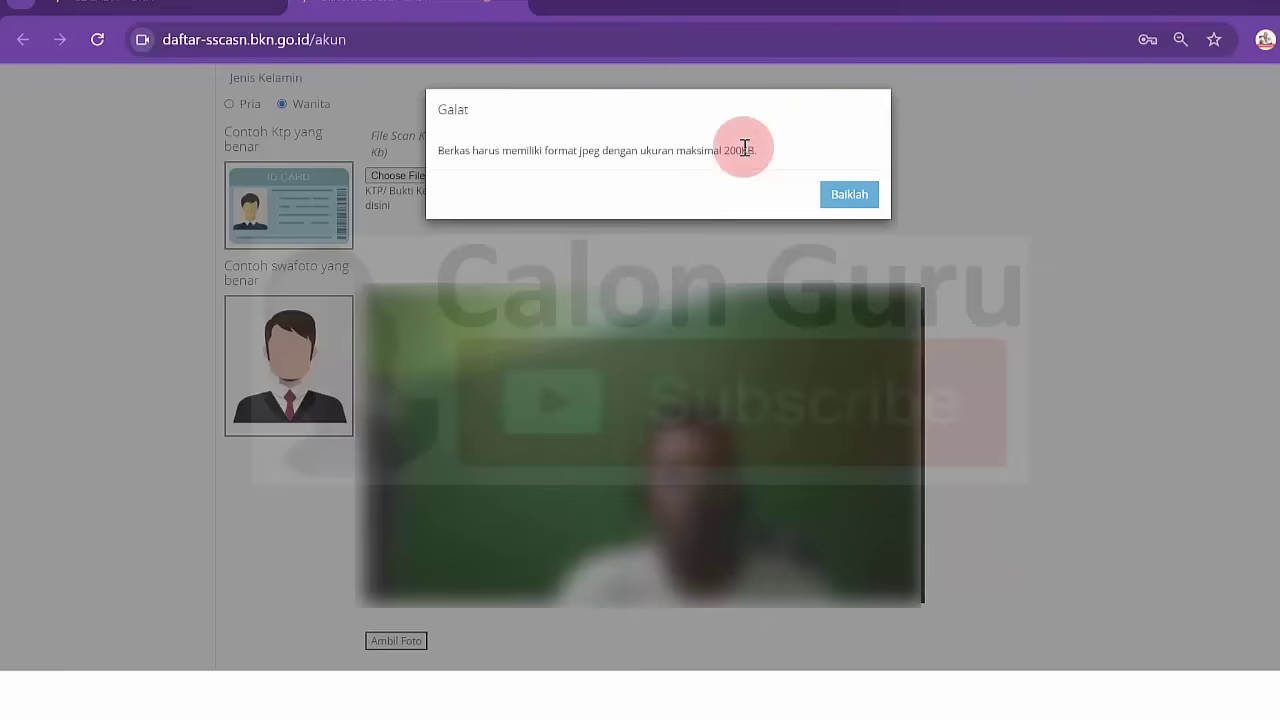
# - Dismiss the Galat file-size error with Baiklah
pyautogui.click(852, 195)
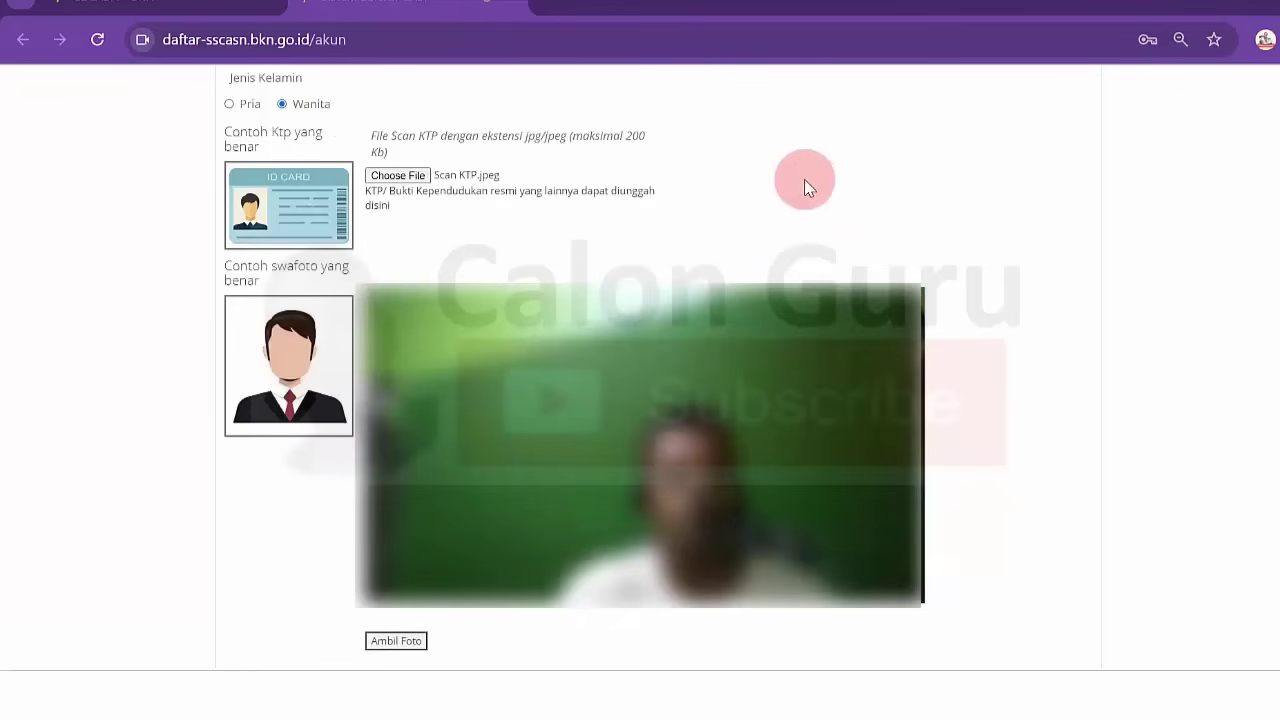
# - Search Google in a new tab for 'kompres jpg 200kb'
pyautogui.click(553, 12)
pyautogui.write('con')
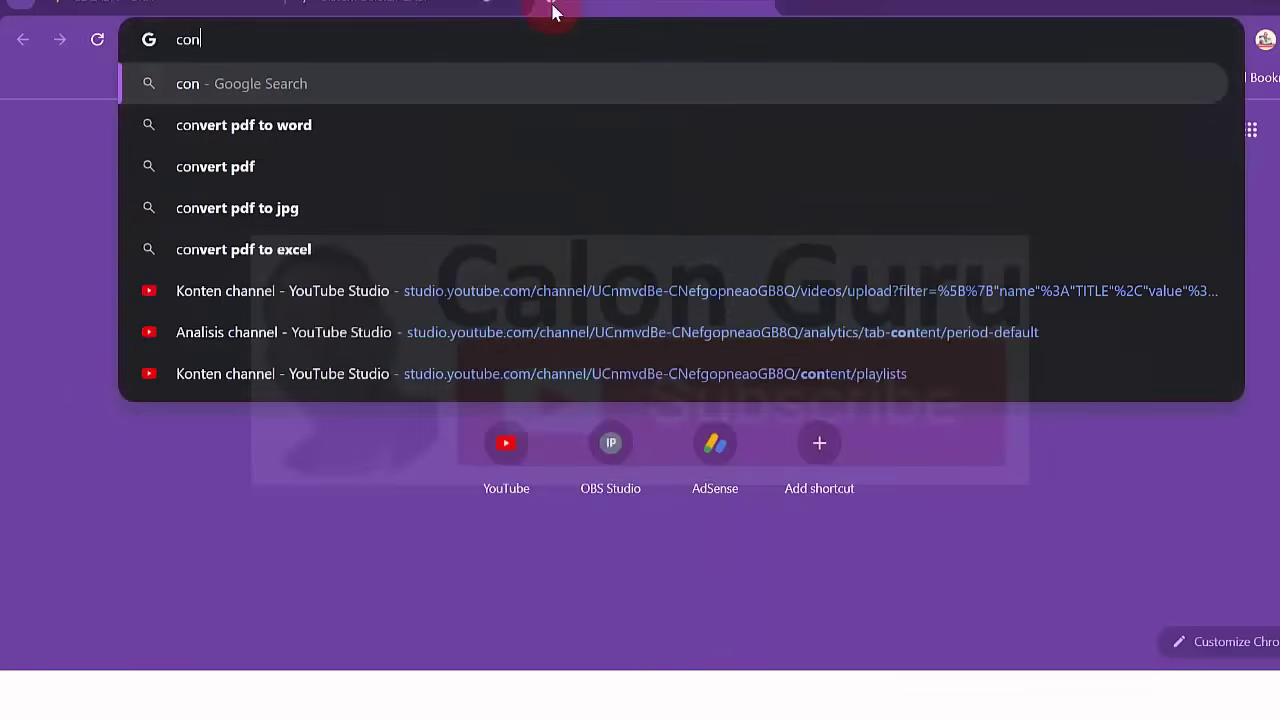
pyautogui.write('jpg')
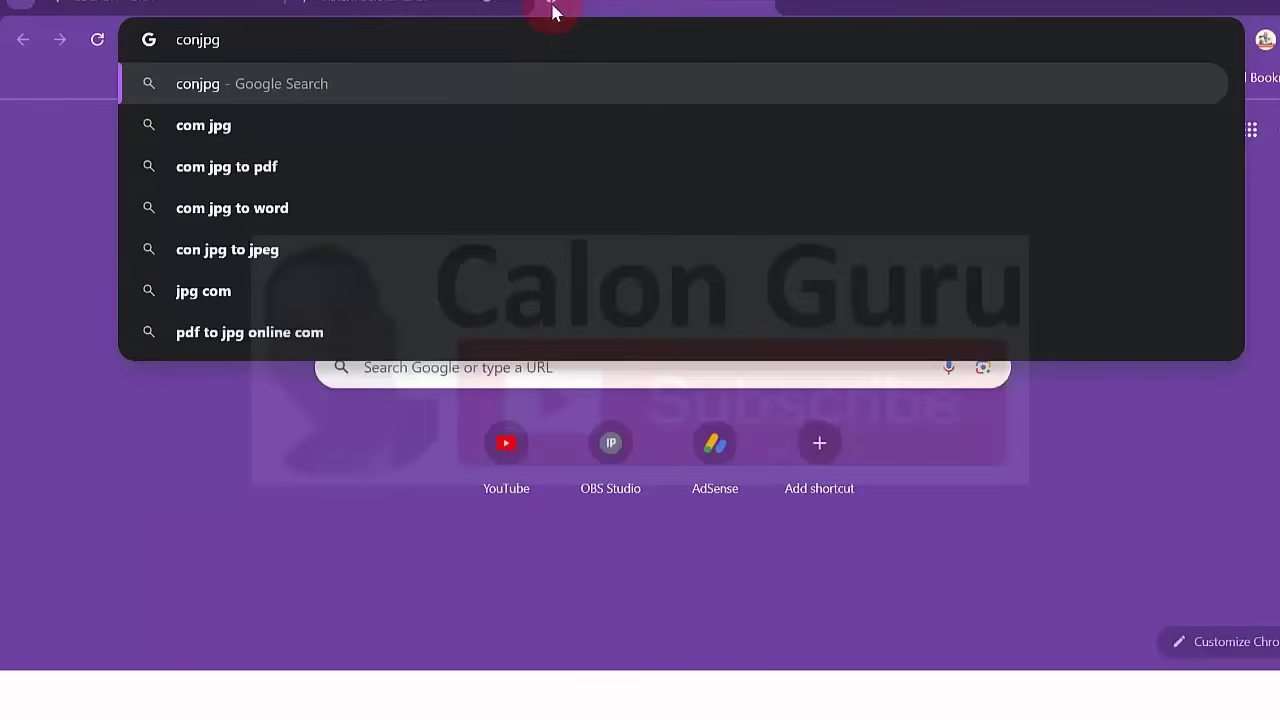
pyautogui.press('BackSpace')
pyautogui.press('BackSpace')
pyautogui.press('BackSpace')
pyautogui.press('BackSpace')
pyautogui.write('mpres ')
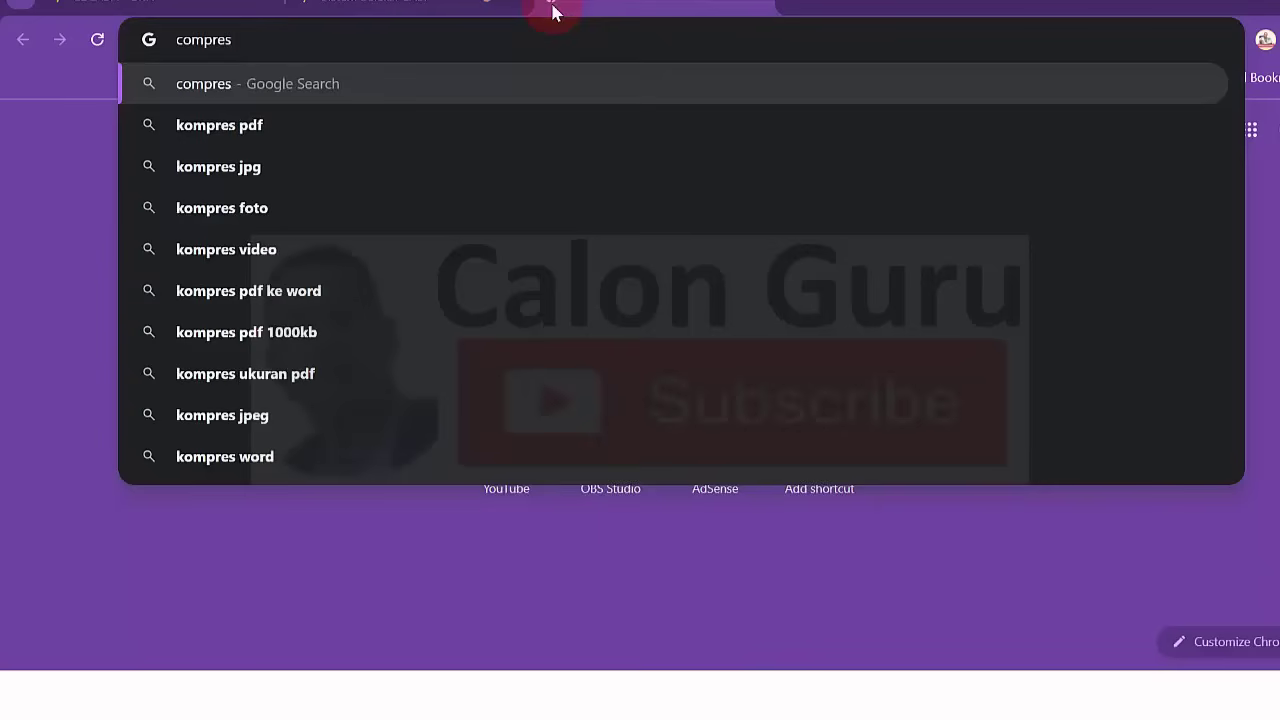
pyautogui.write('jpg')
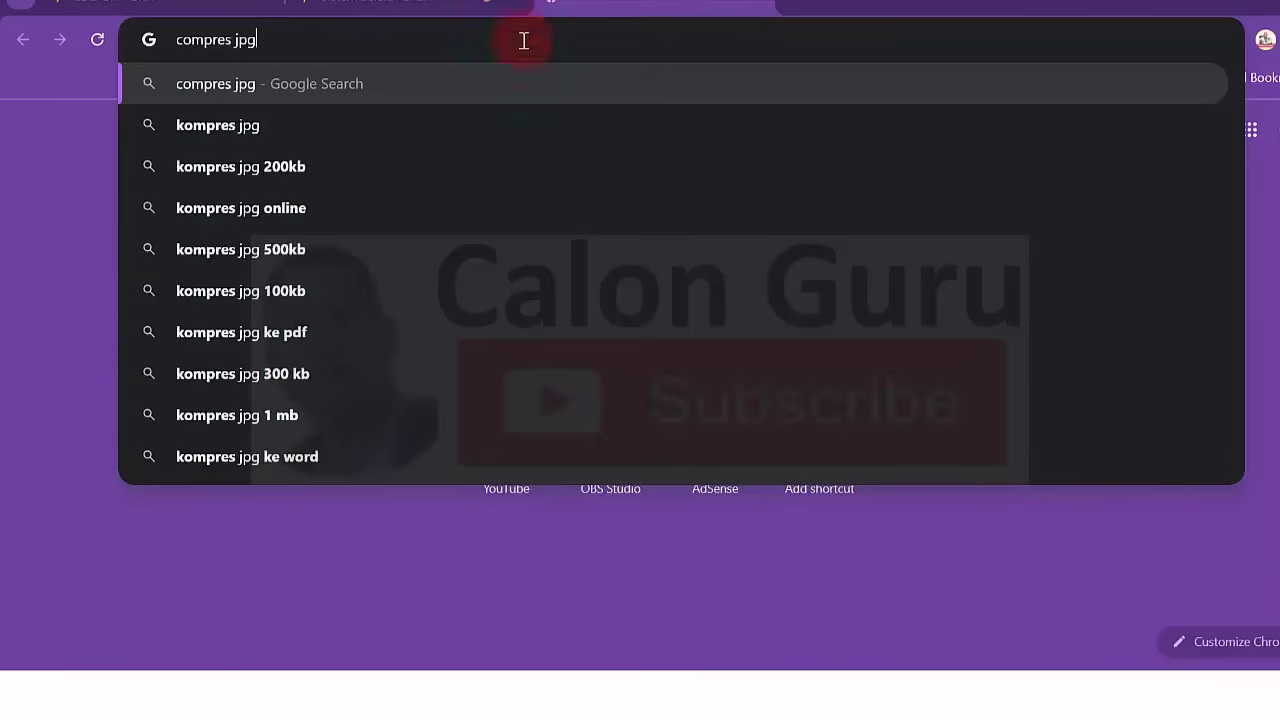
pyautogui.click(284, 169)
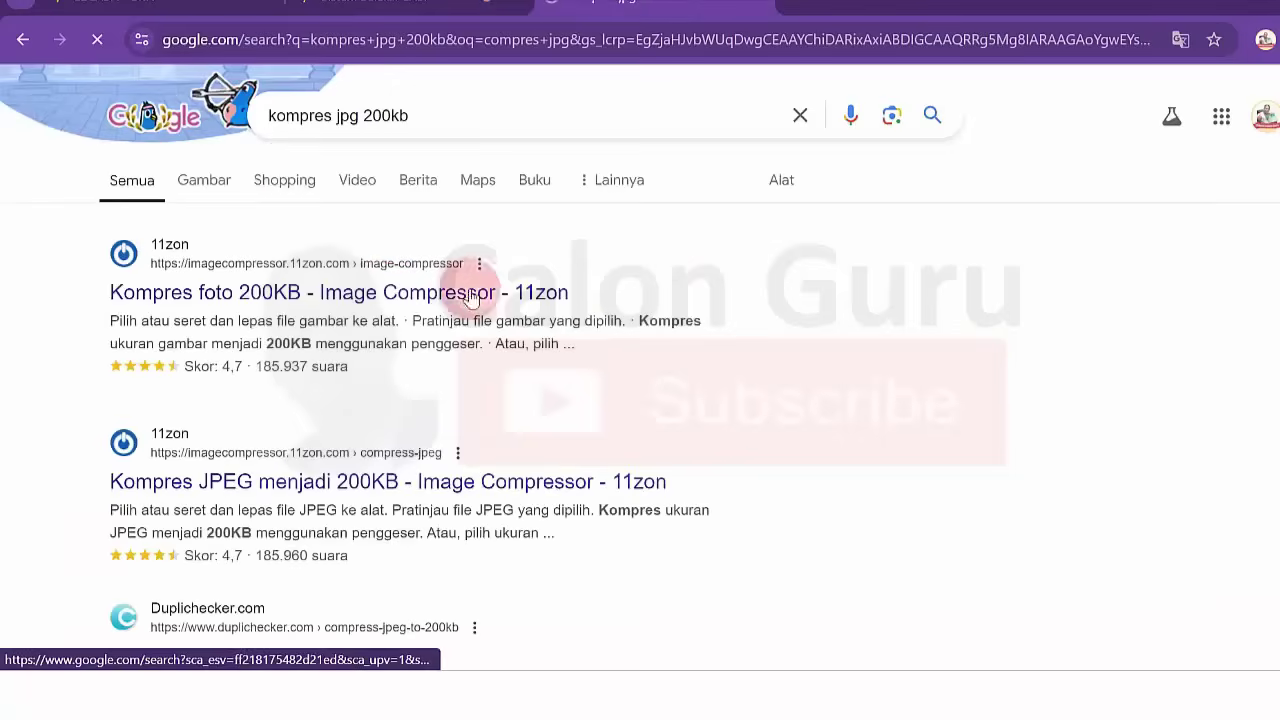
# - Compress Scan KTP from 314.3 KB to 179.68 KB on 11zon and download Scan KTP_11zon.jpeg
pyautogui.click(360, 294)
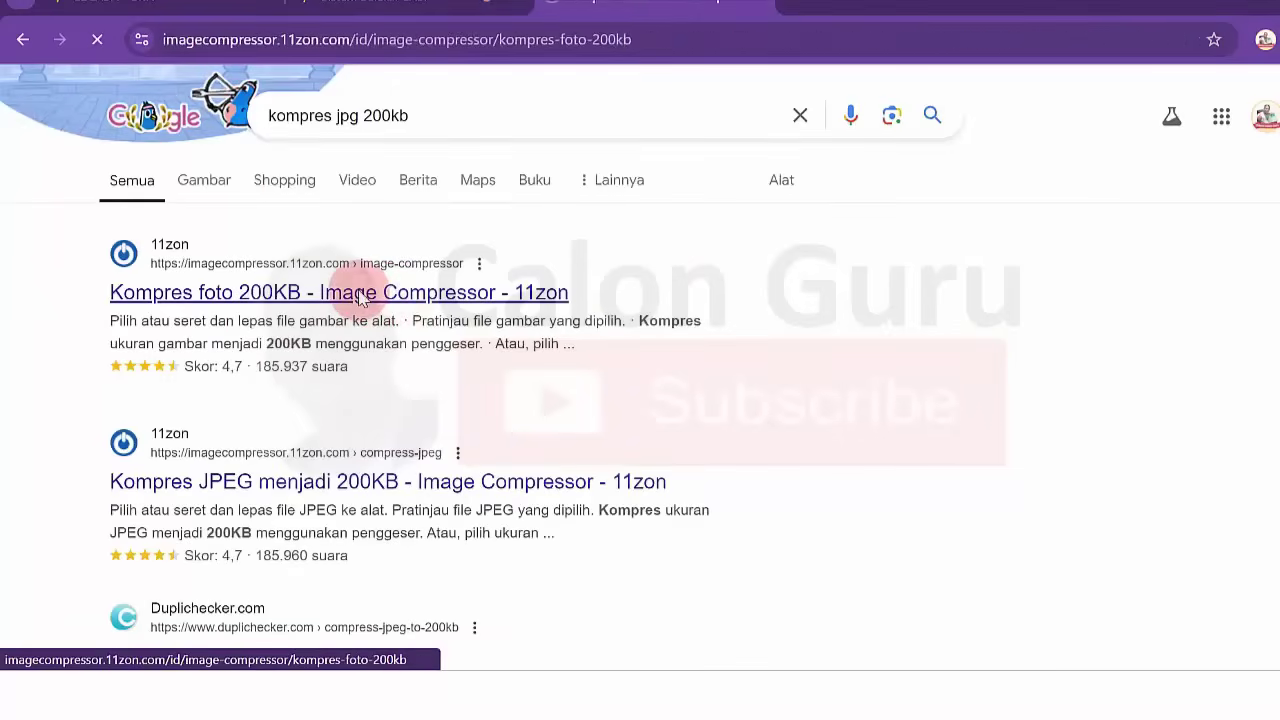
pyautogui.click(547, 479)
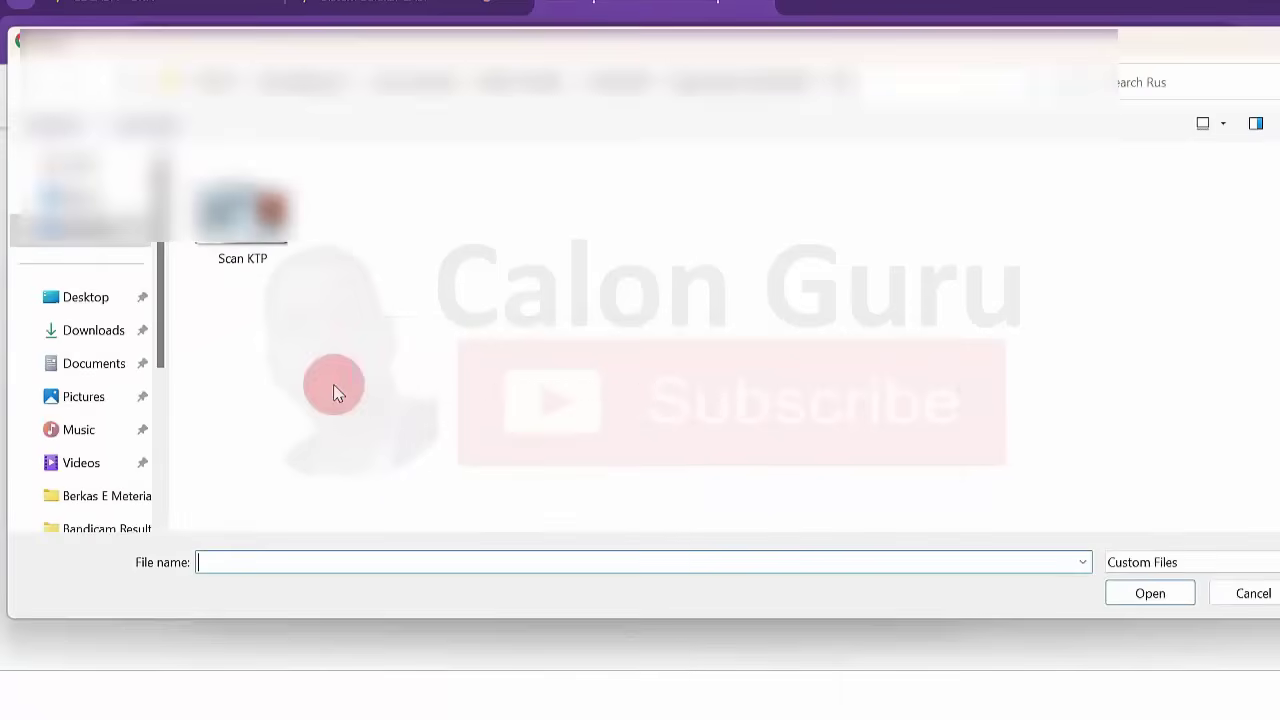
pyautogui.click(251, 259)
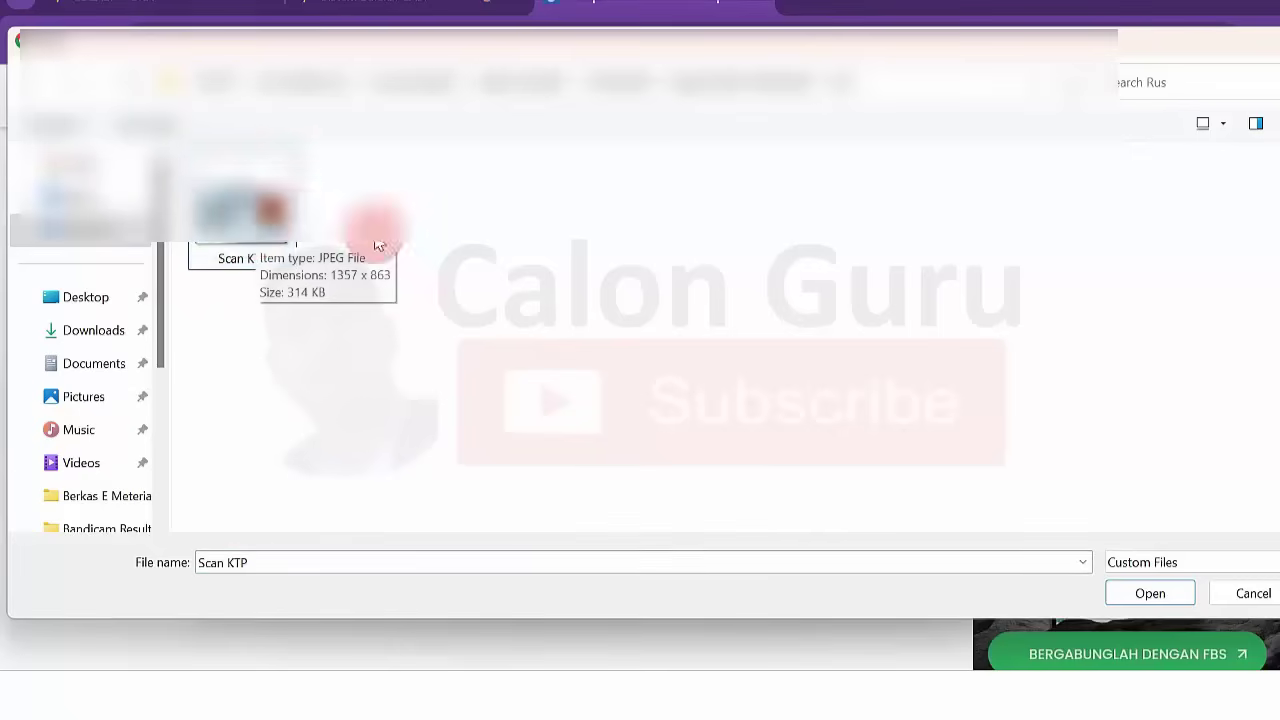
pyautogui.click(1188, 594)
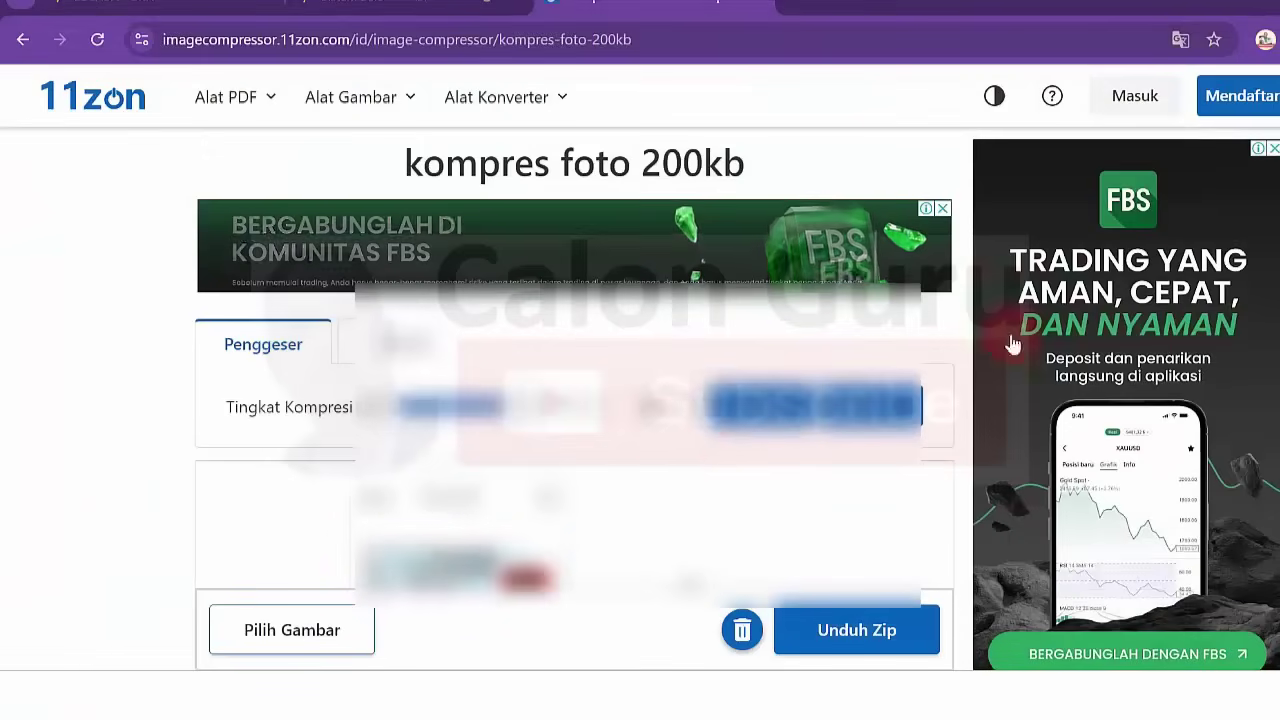
pyautogui.scroll(-1, 640, 400)
pyautogui.scroll(-3, 640, 350)
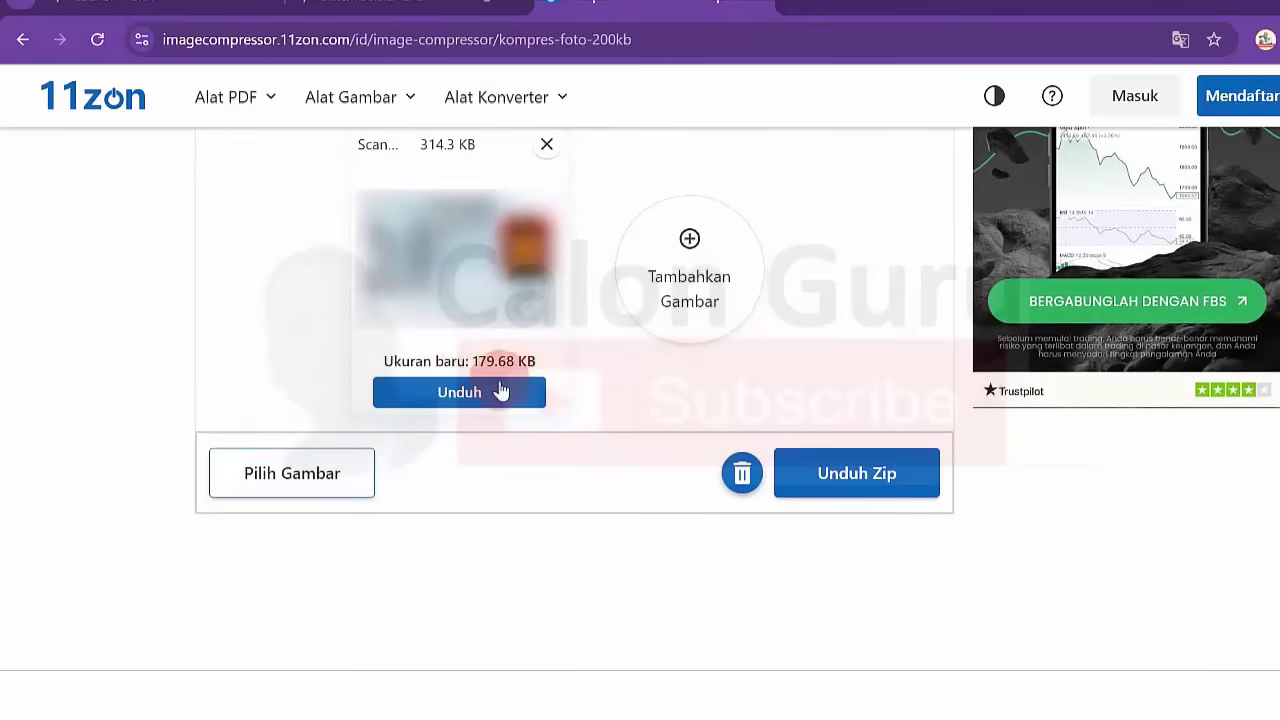
pyautogui.click(466, 392)
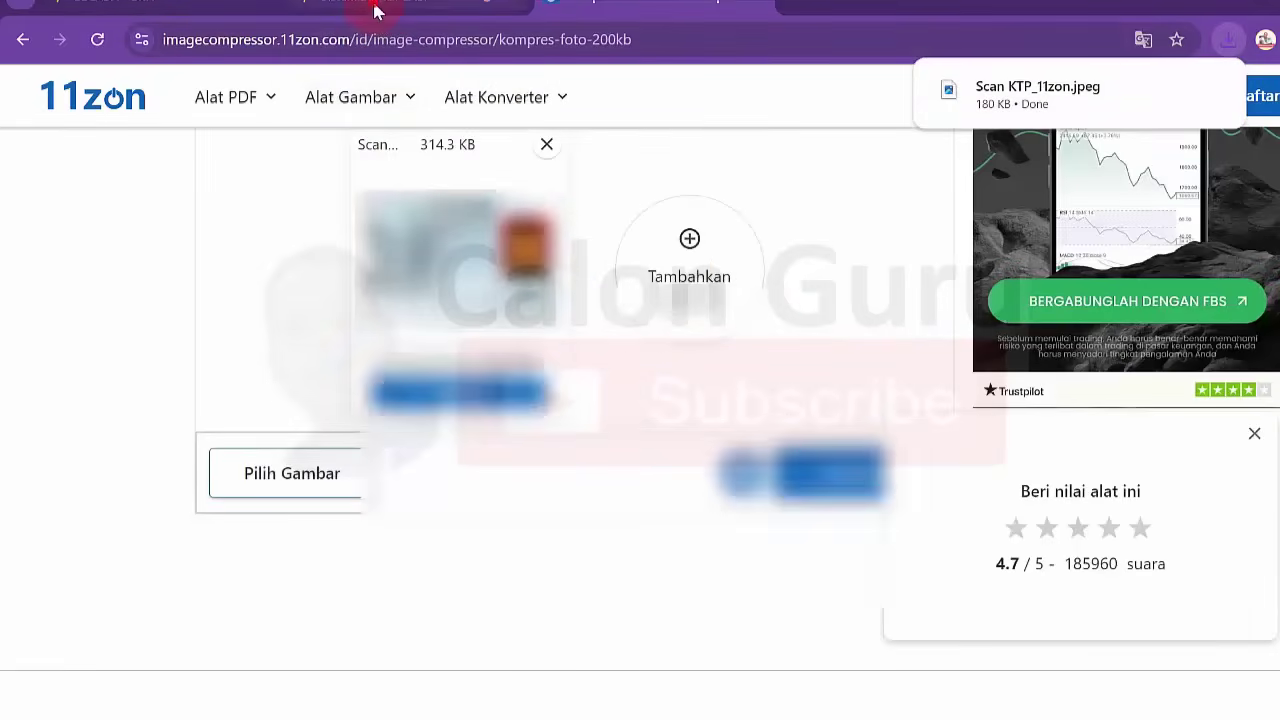
pyautogui.click(375, 15)
# - Upload Scan KTP_11zon from Downloads as the KTP scan and dismiss the success message
pyautogui.click(416, 175)
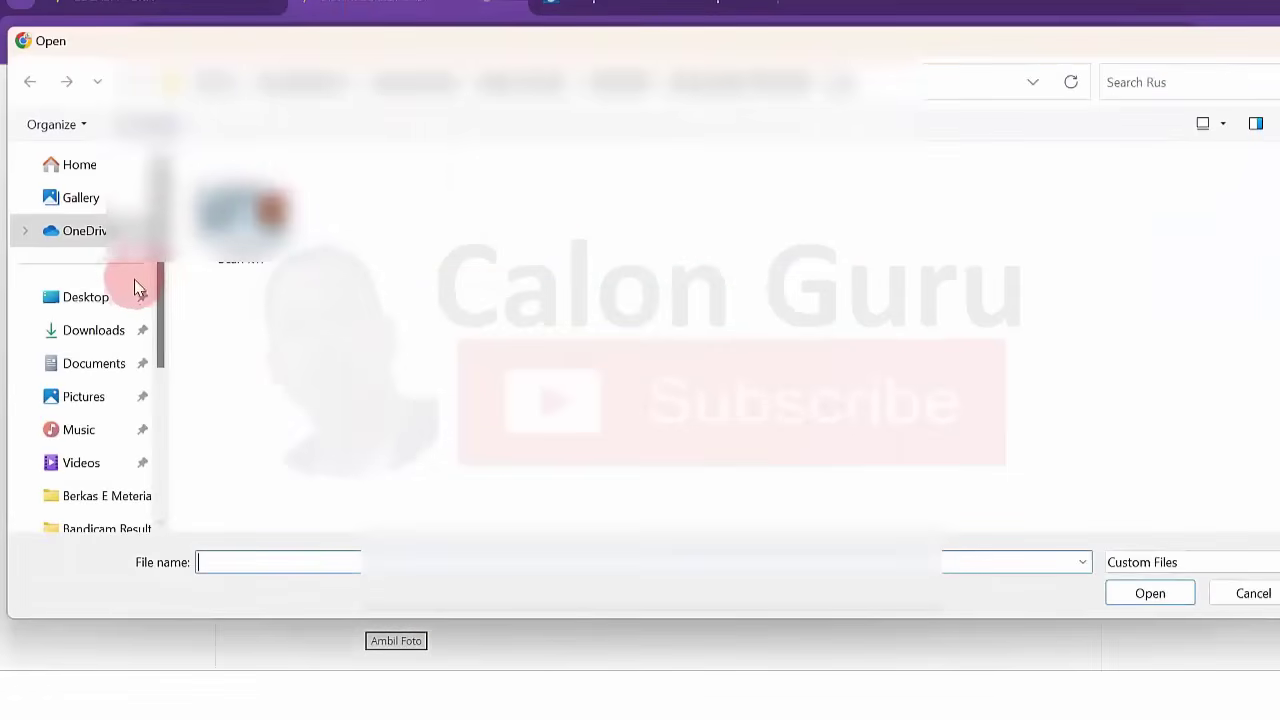
pyautogui.click(97, 334)
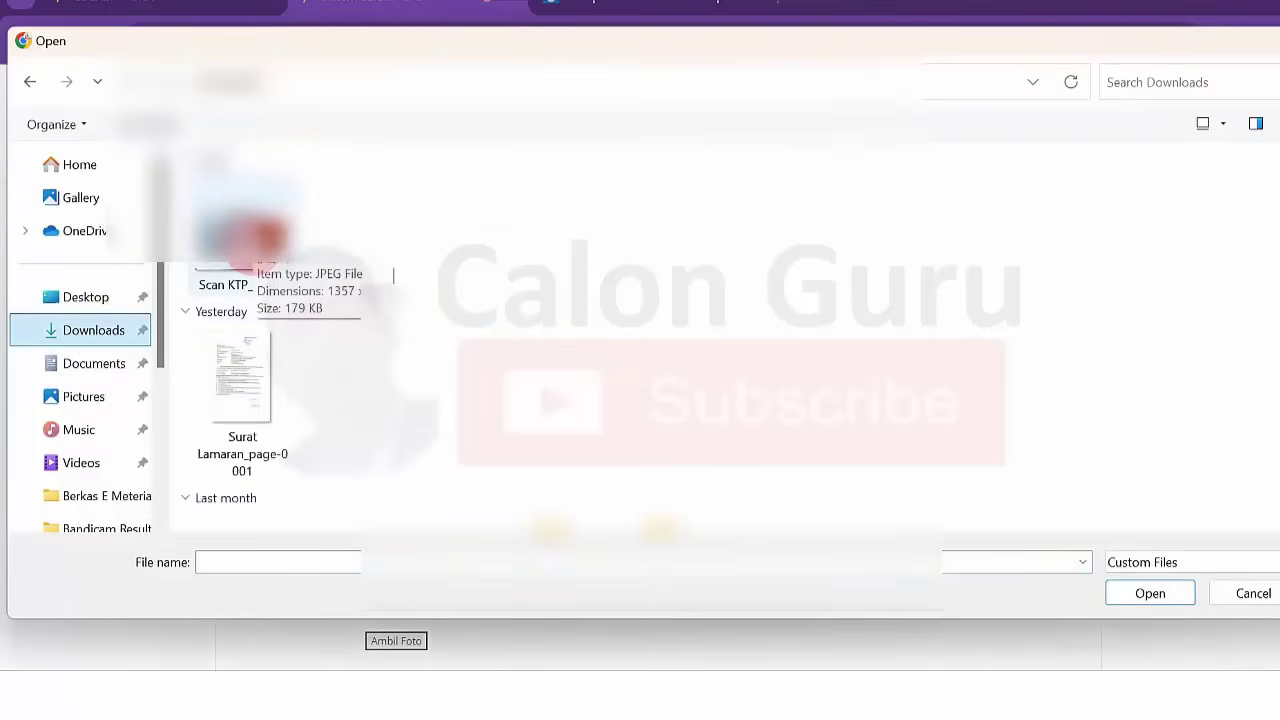
pyautogui.click(242, 240)
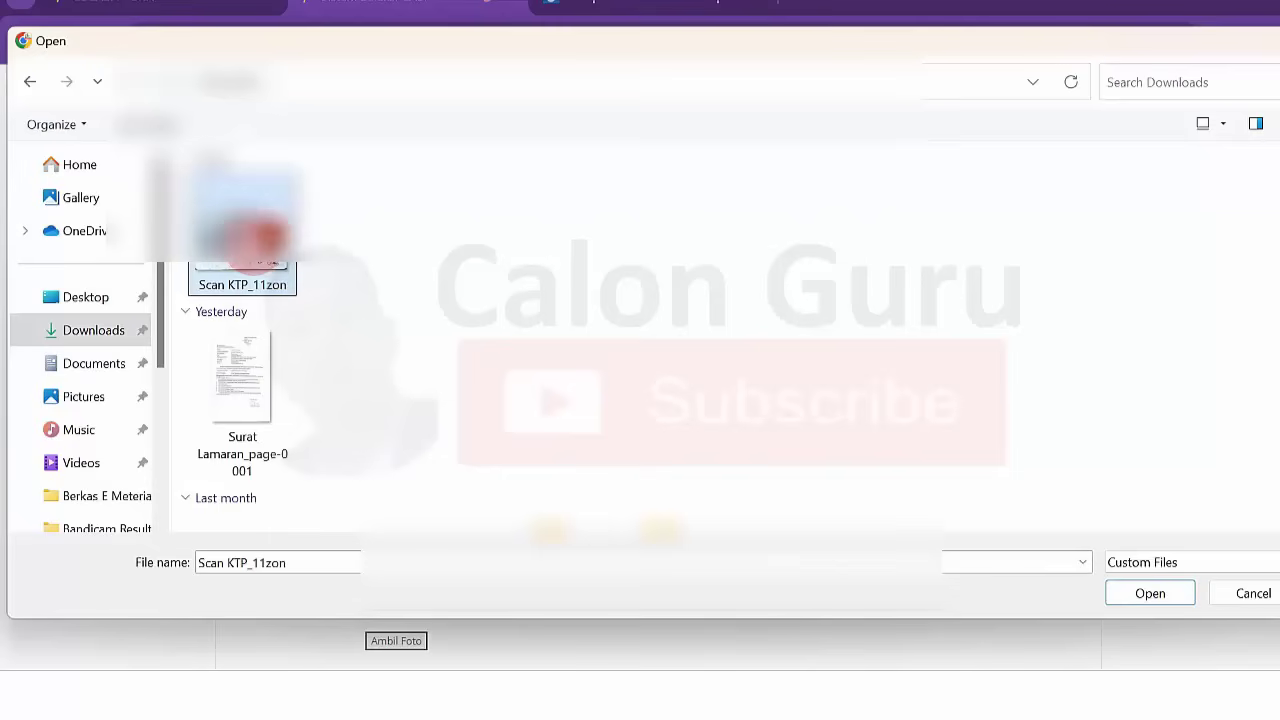
pyautogui.click(1148, 594)
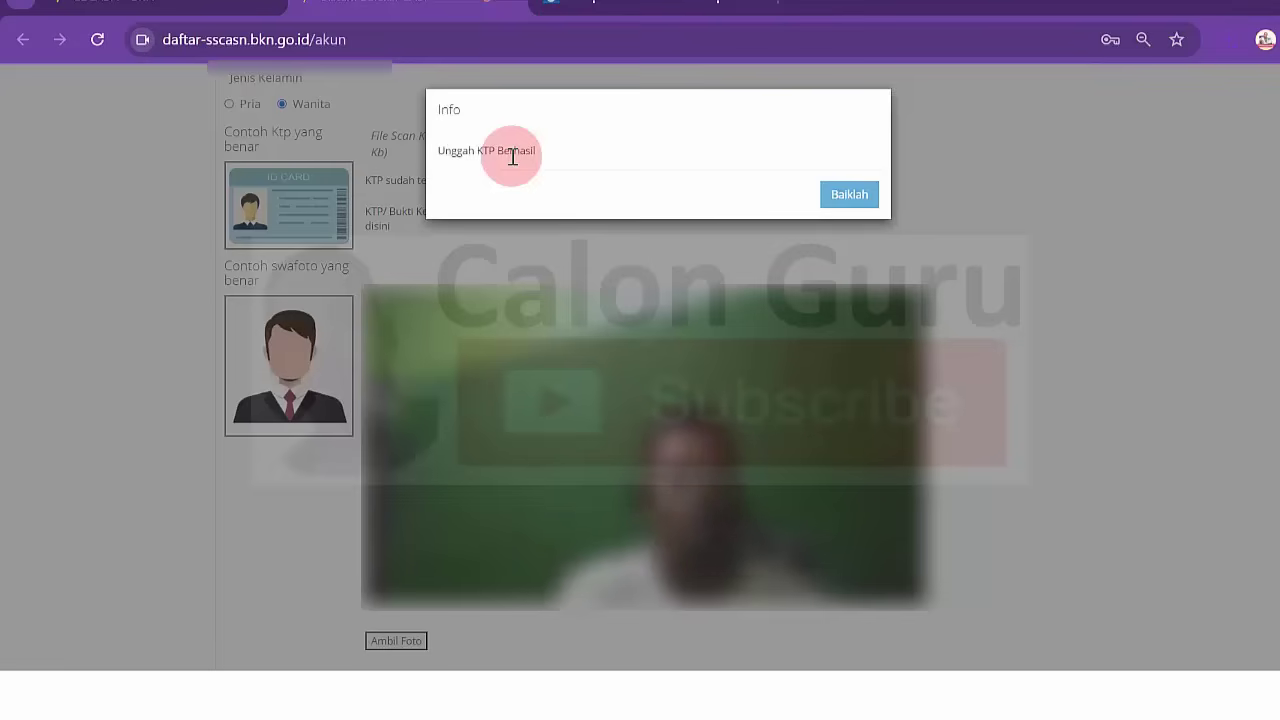
pyautogui.click(853, 197)
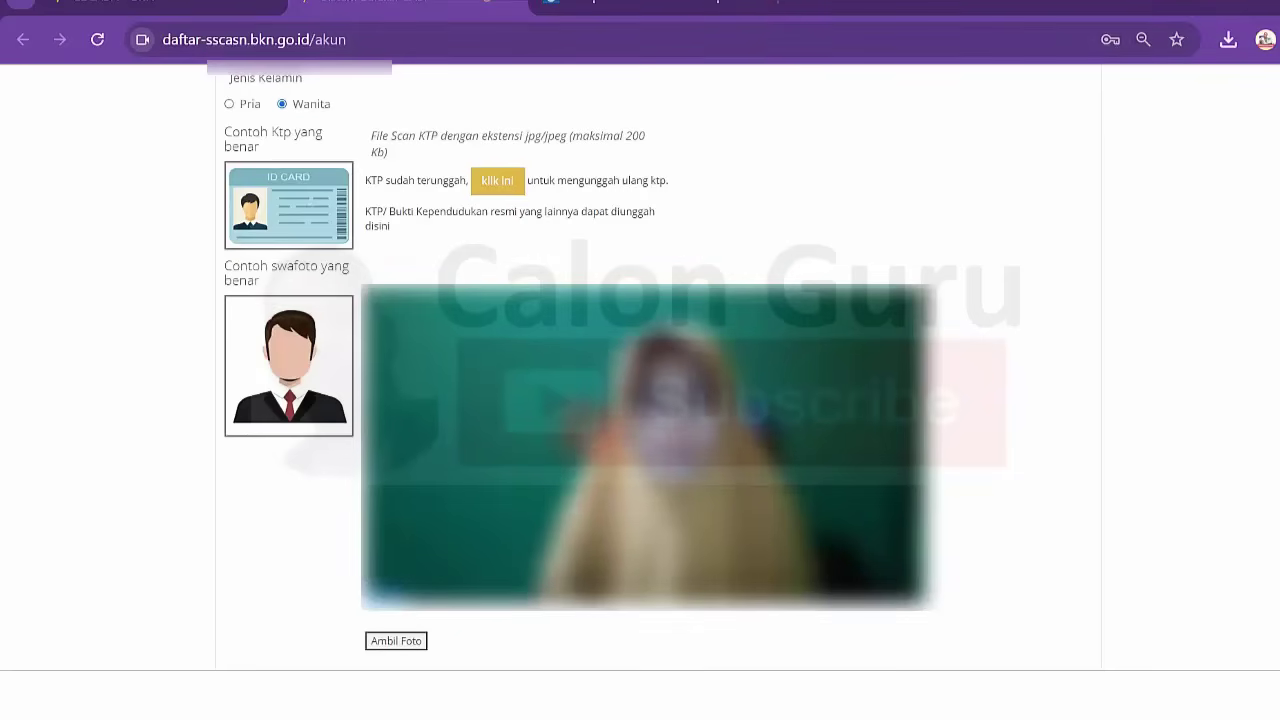
# - Capture the selfie, retaking it twice, then save it and acknowledge the upload success notice
pyautogui.click(400, 645)
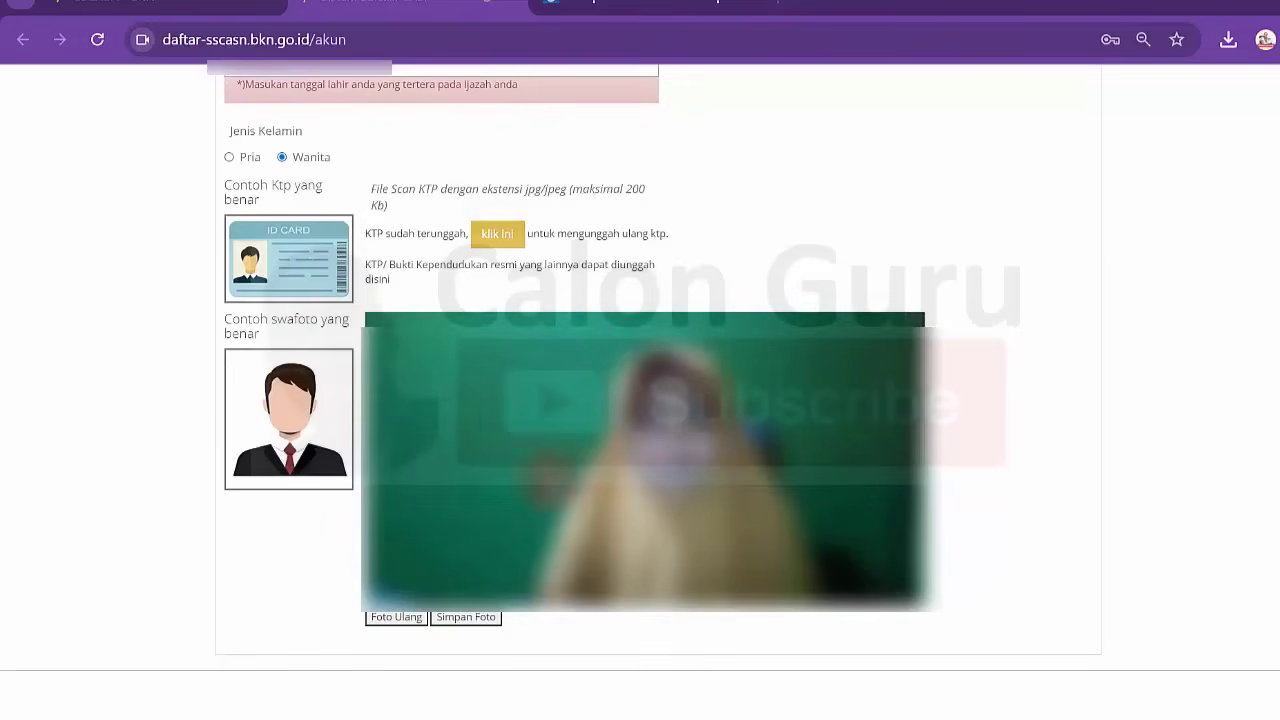
pyautogui.click(411, 618)
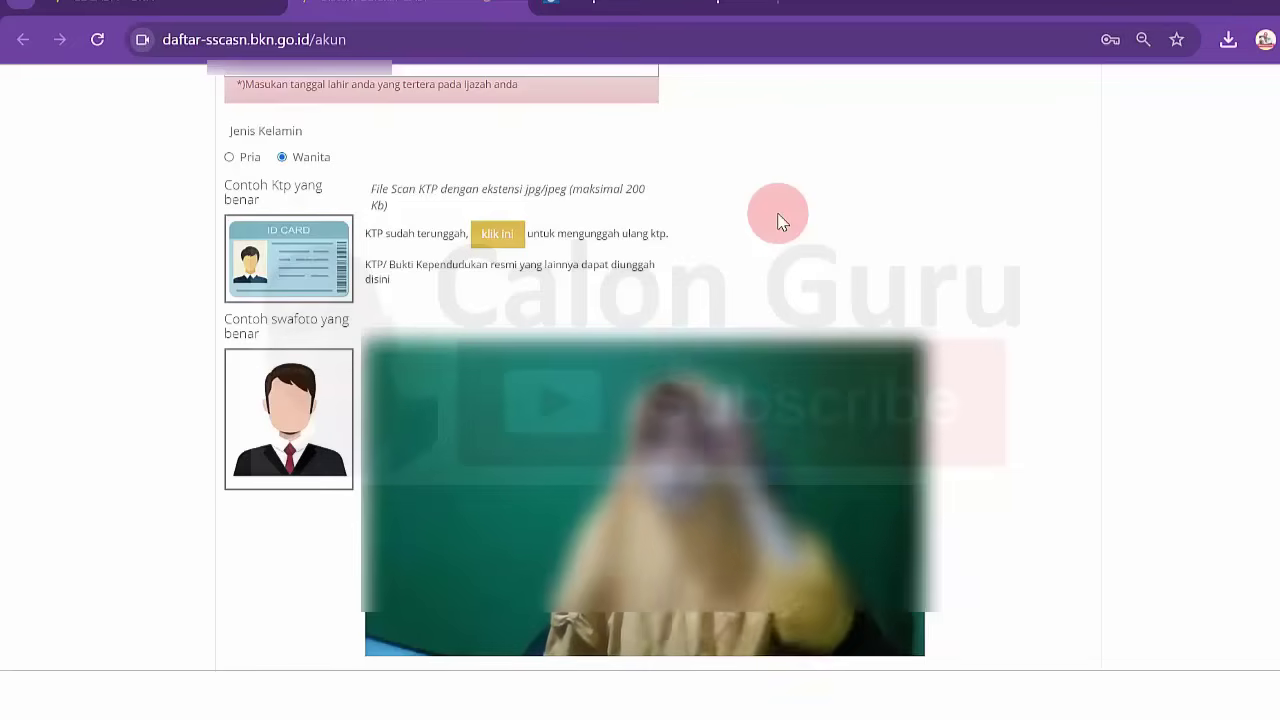
pyautogui.scroll(-1, 640, 400)
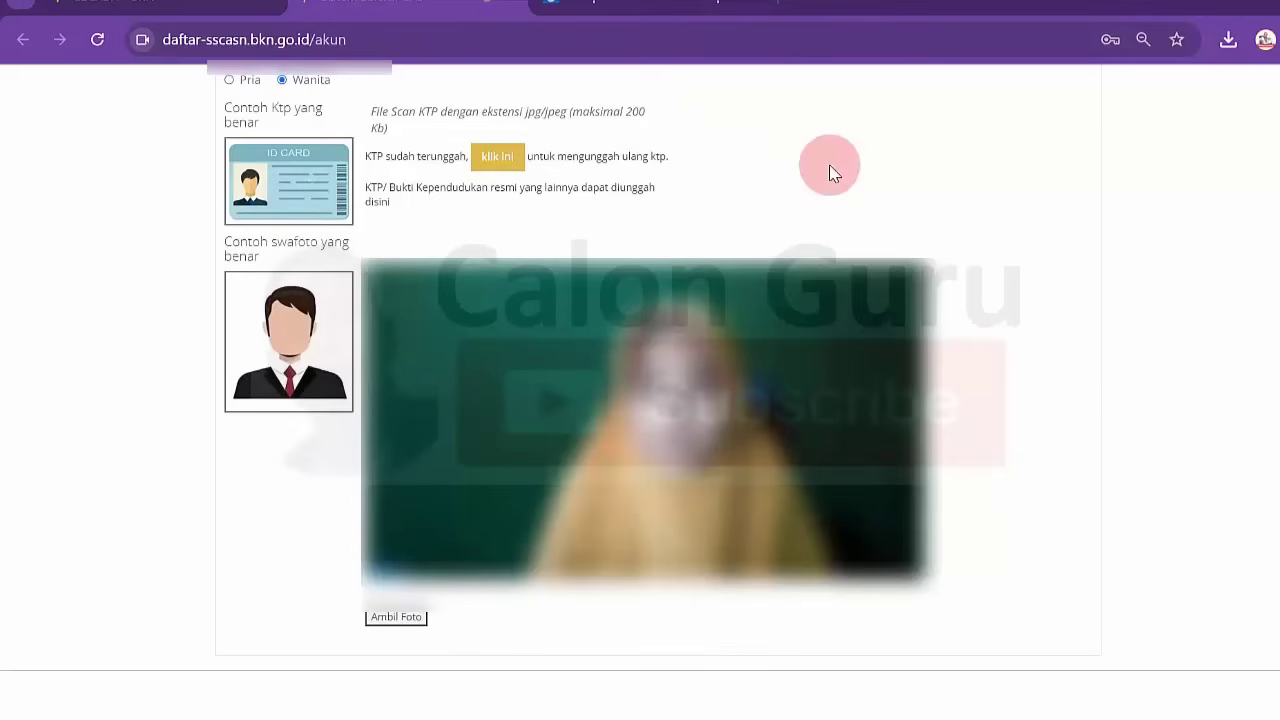
pyautogui.click(395, 617)
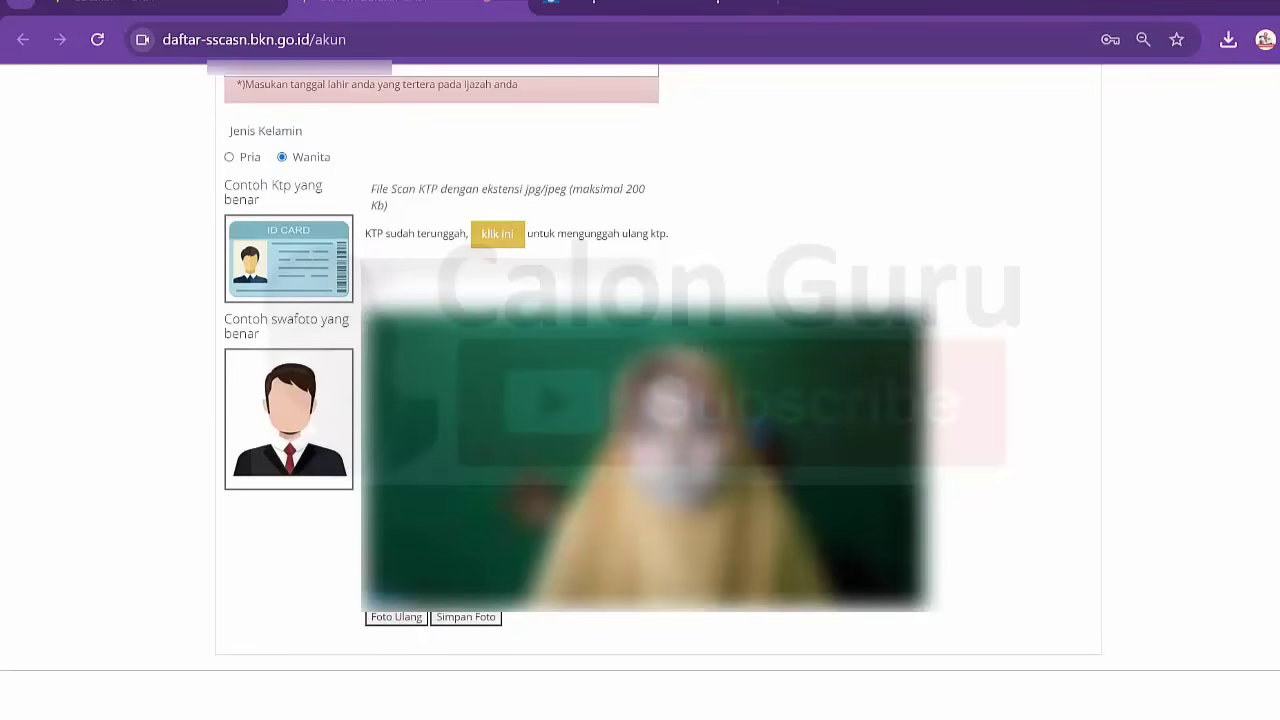
pyautogui.click(392, 615)
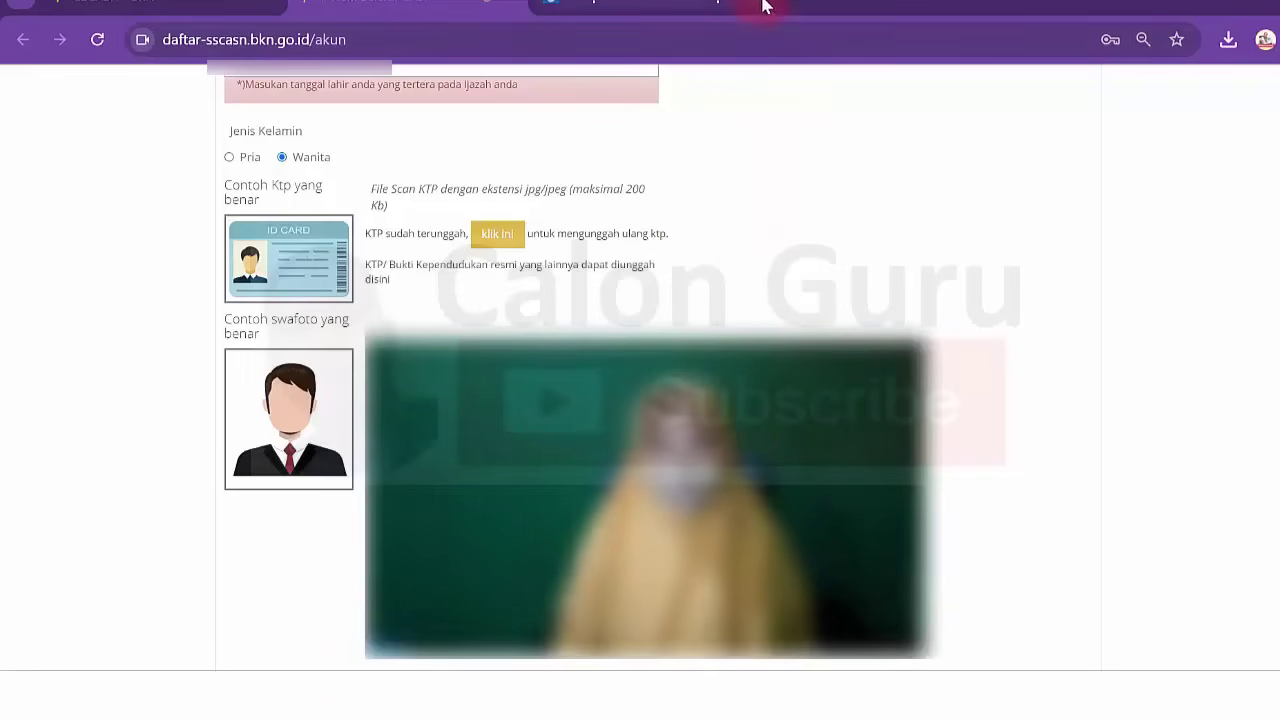
pyautogui.scroll(-1, 929, 246)
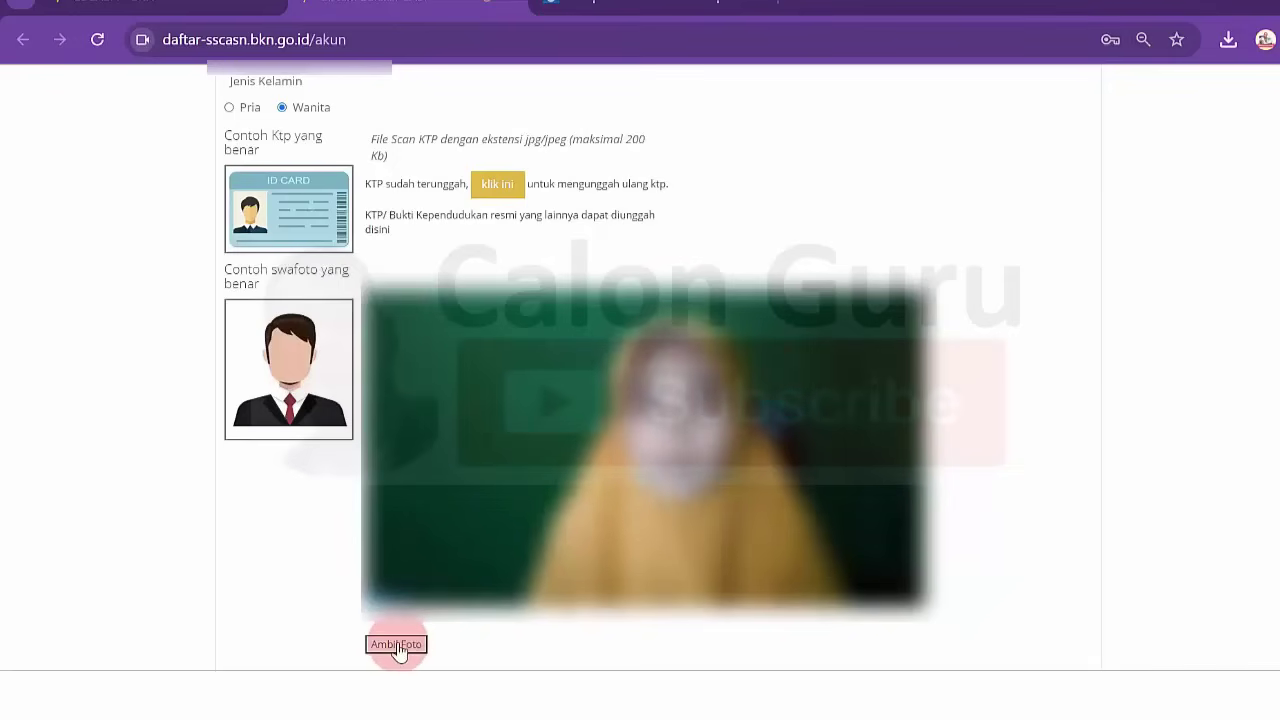
pyautogui.click(398, 645)
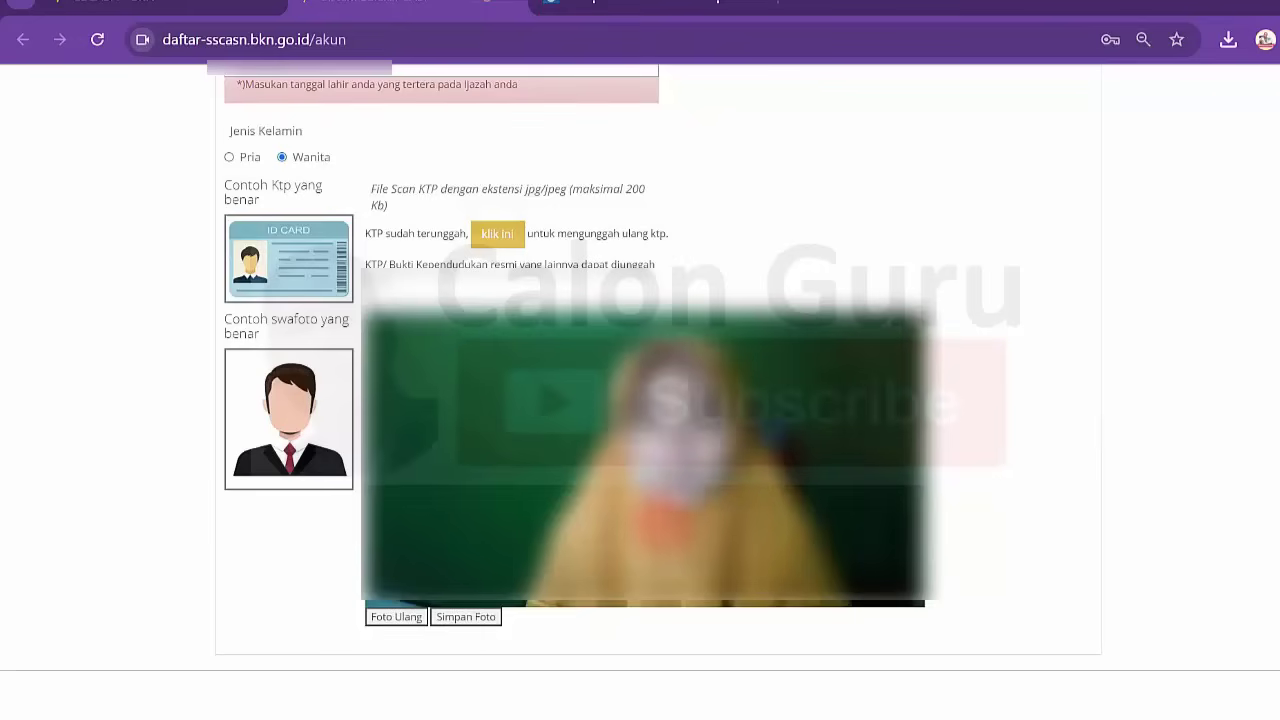
pyautogui.click(481, 615)
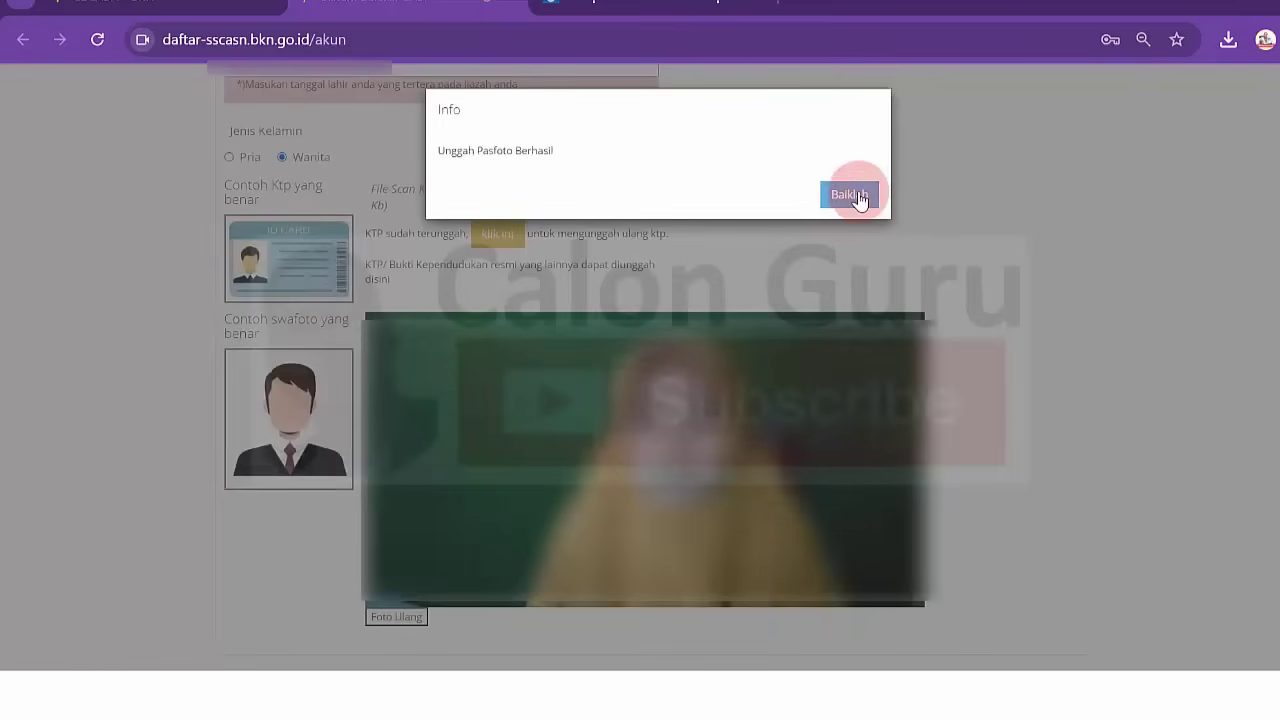
pyautogui.click(856, 195)
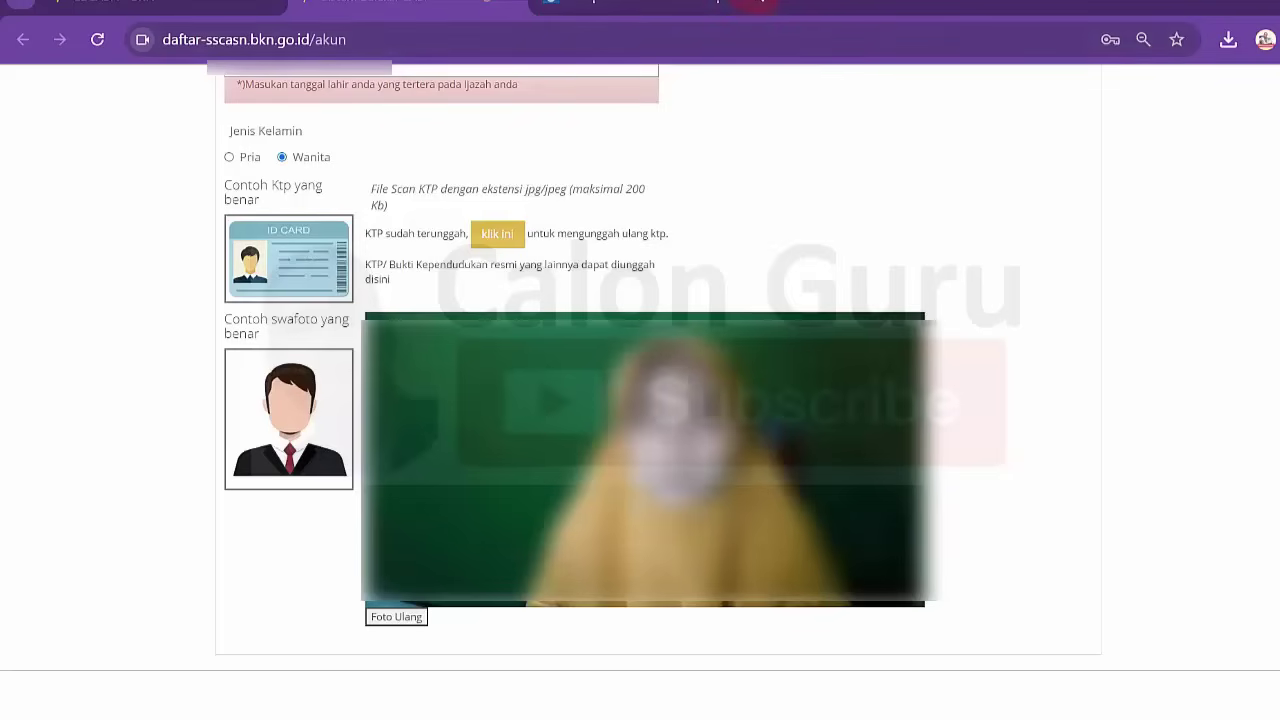
pyautogui.scroll(10, 1148, 130)
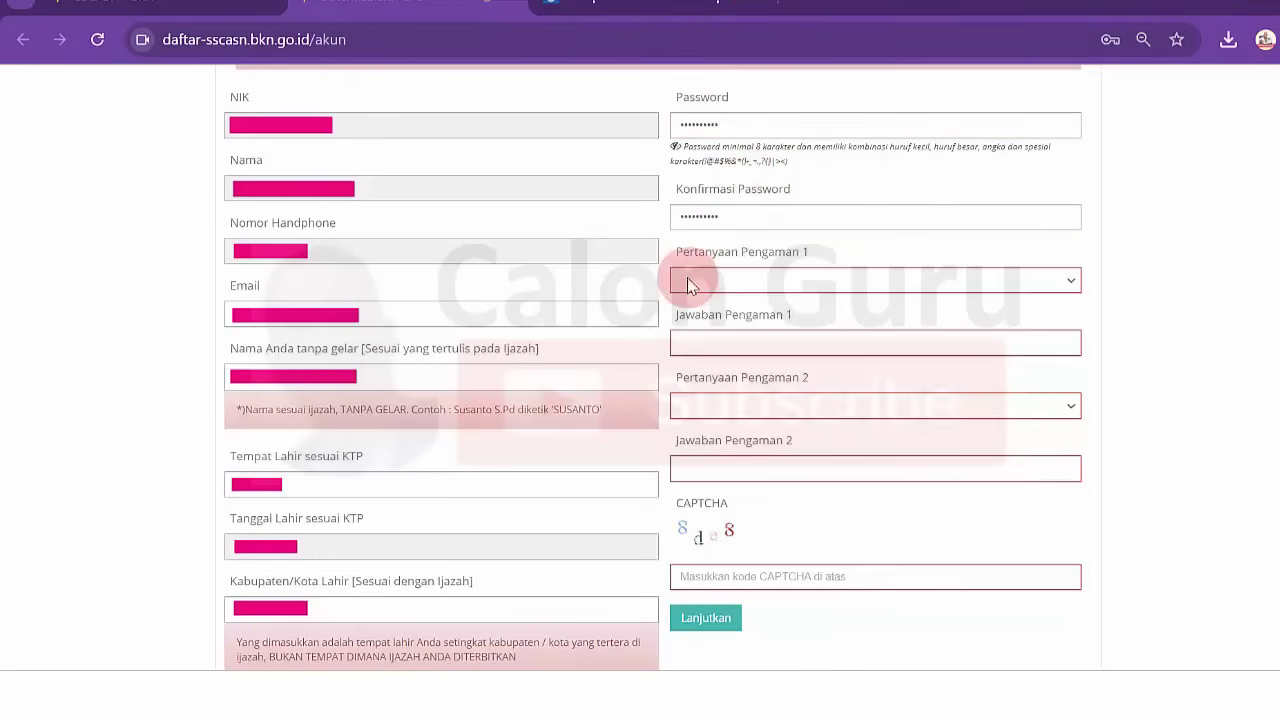
# - Pick both security questions, enter CAPTCHA 8de8 and continue to the Step 3 data review
pyautogui.click(955, 287)
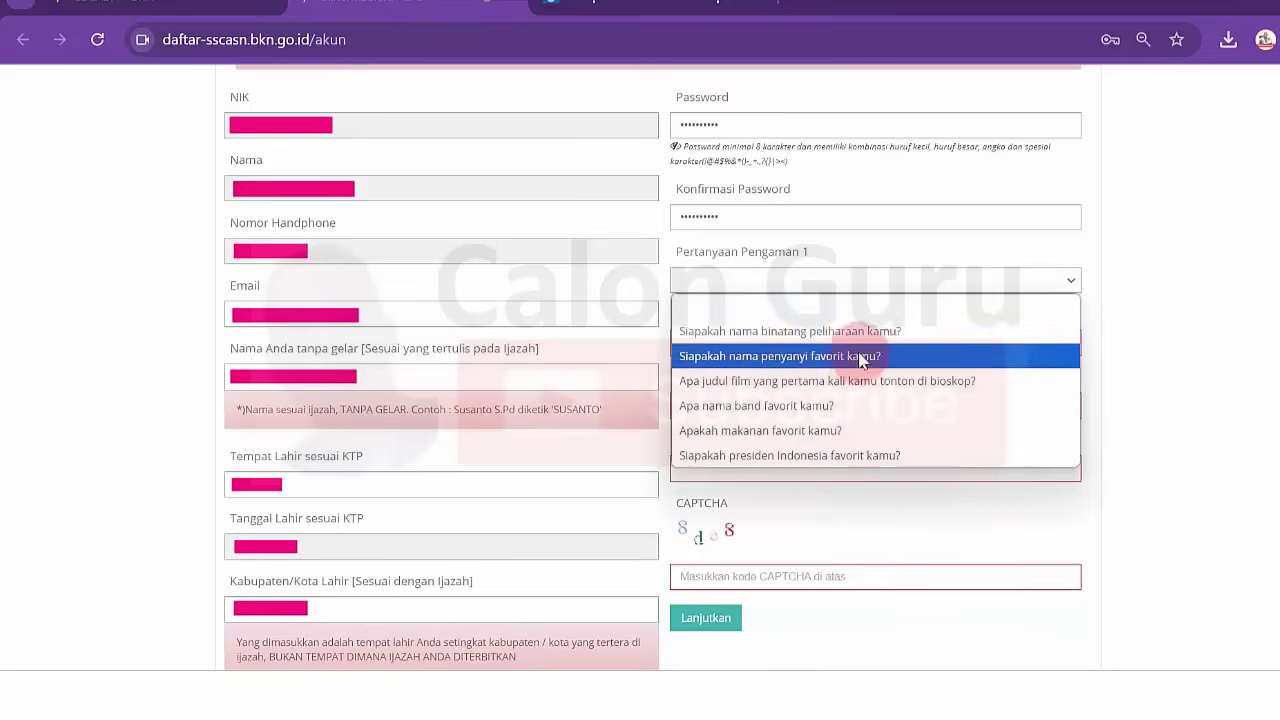
pyautogui.click(1130, 235)
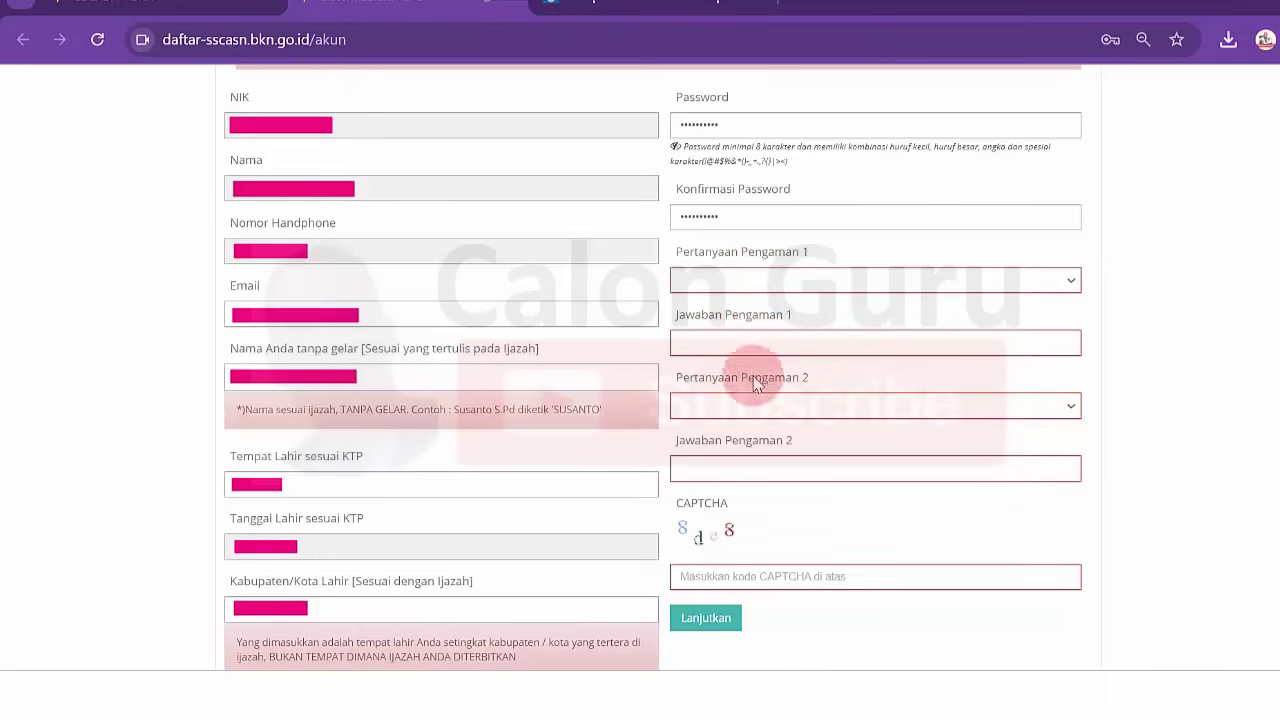
pyautogui.click(777, 407)
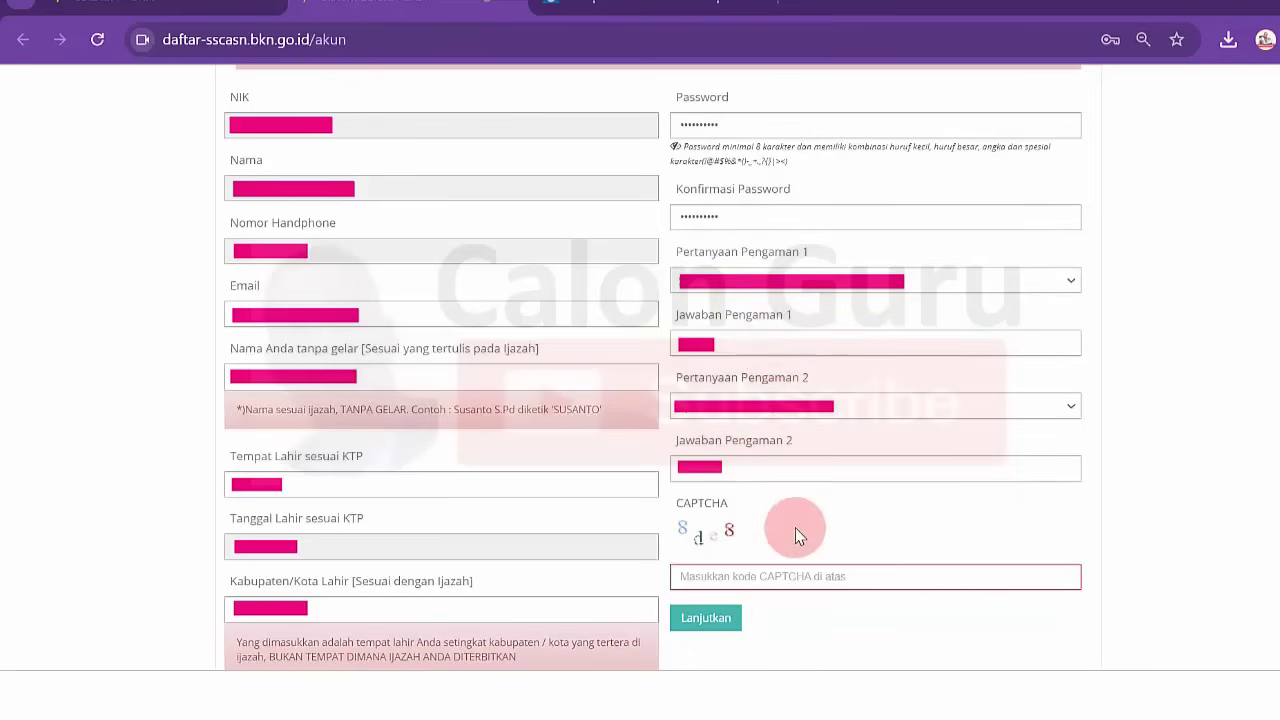
pyautogui.click(705, 578)
pyautogui.write('8de')
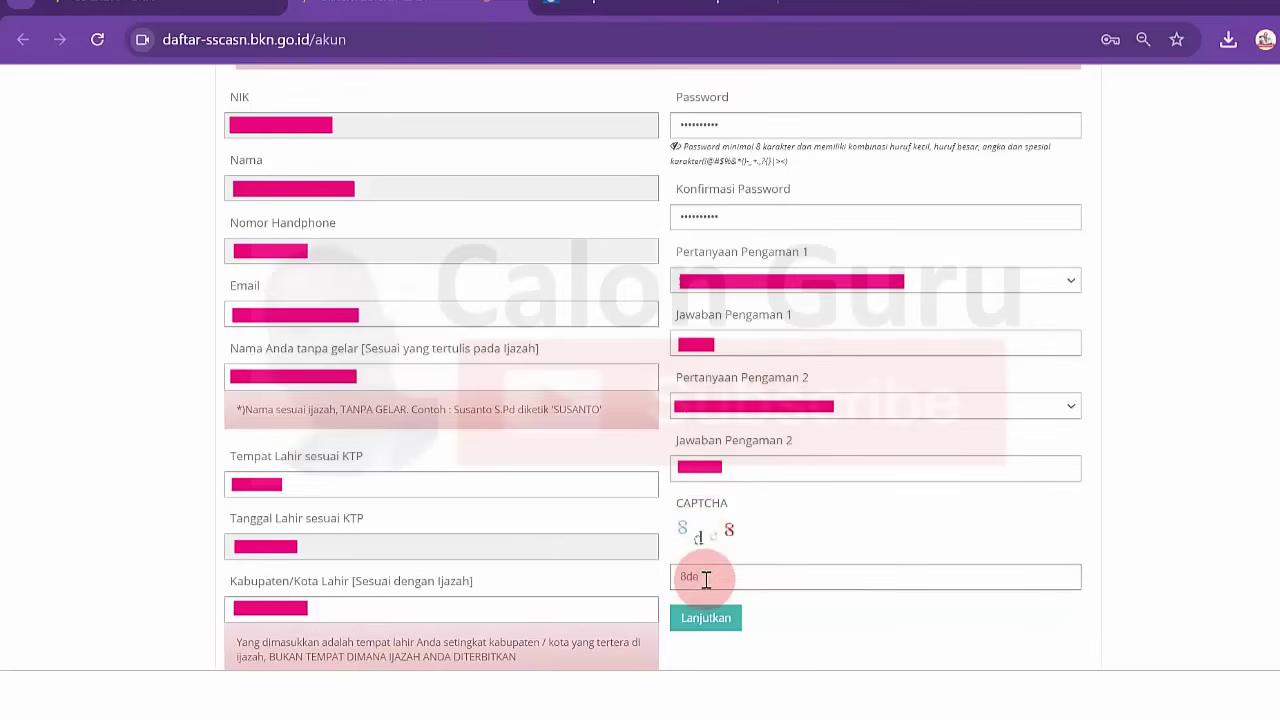
pyautogui.write('8')
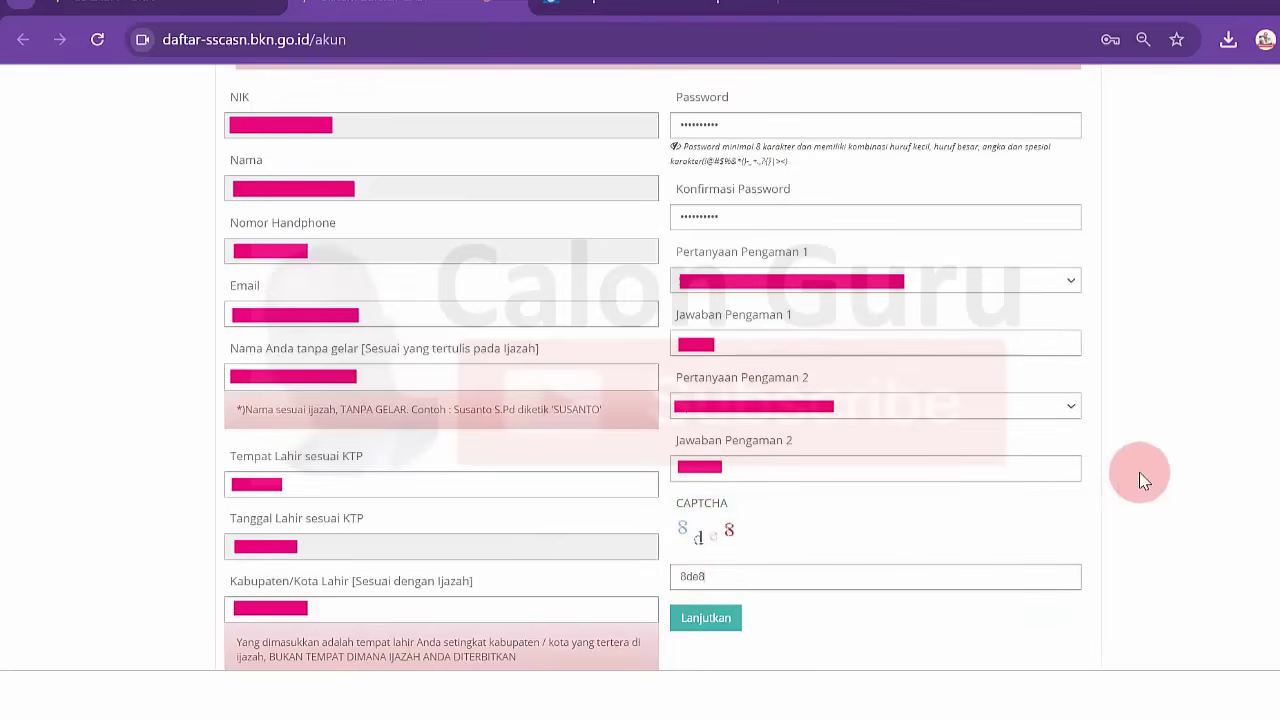
pyautogui.click(724, 624)
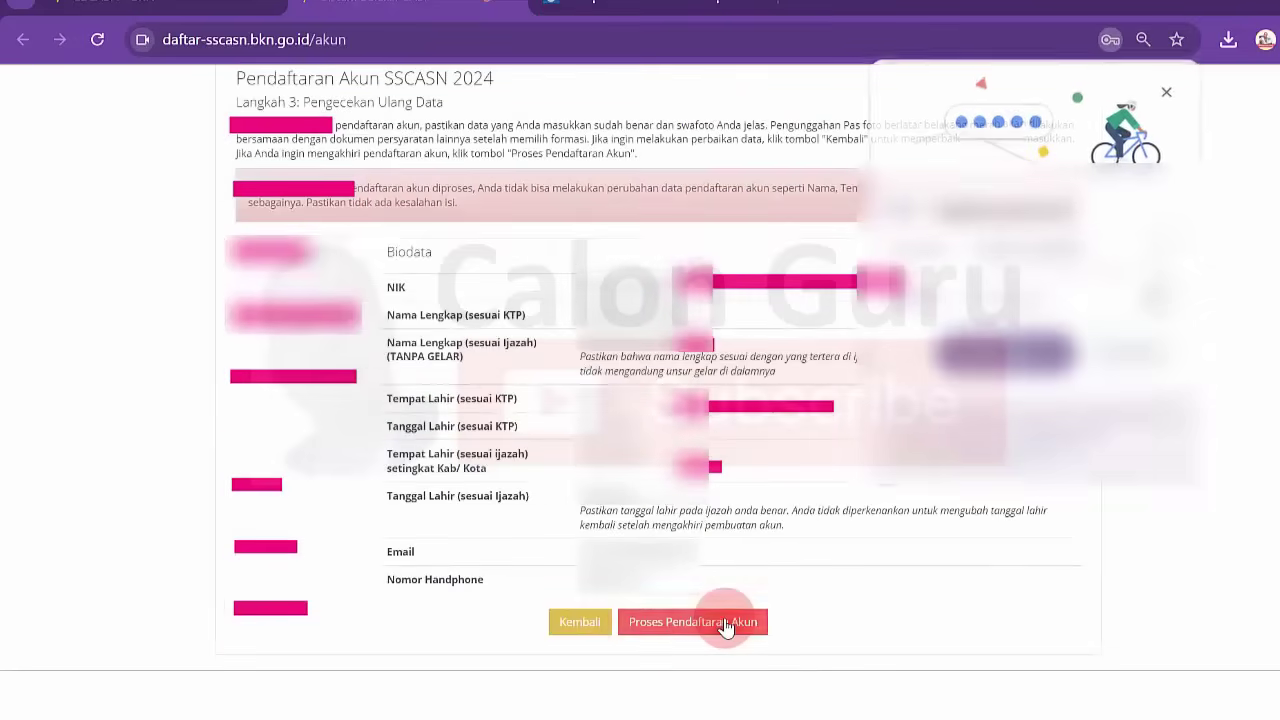
# - Dismiss the password-save offer and zoom out to read the Step 3 review page
pyautogui.click(1005, 352)
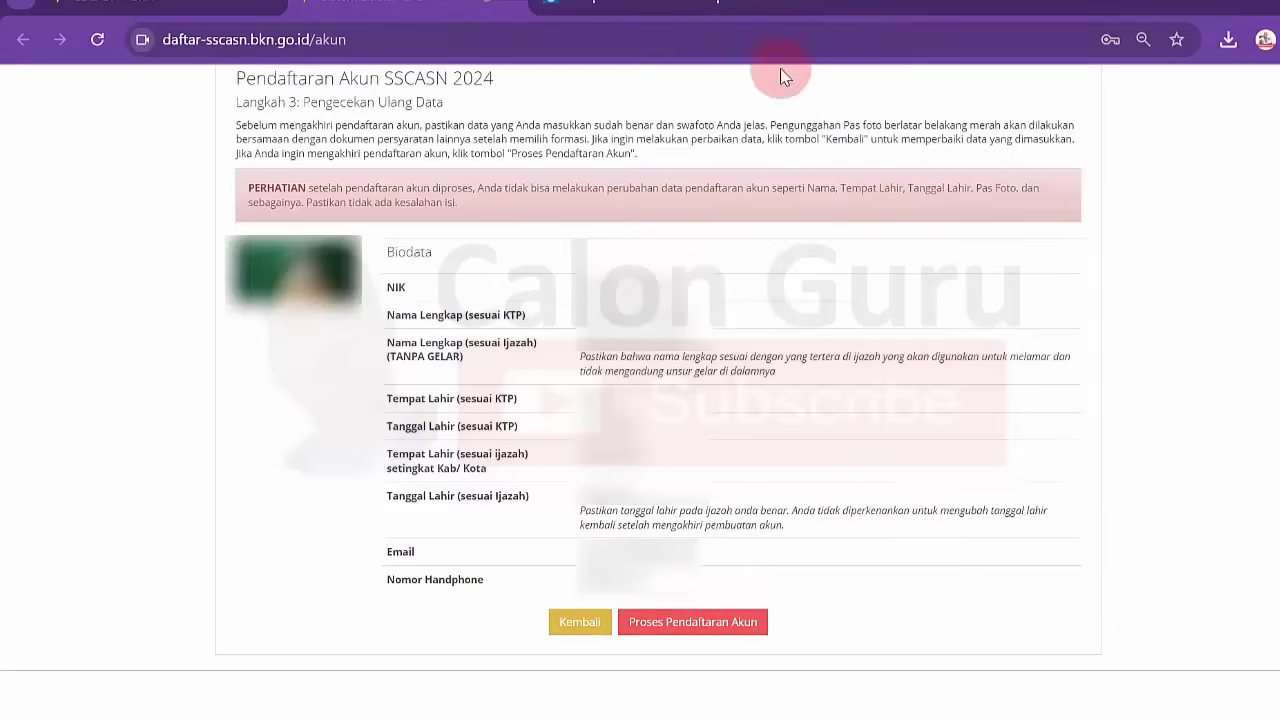
pyautogui.hotkey('ctrl', '-')
pyautogui.hotkey('ctrl', '-')
pyautogui.hotkey('ctrl', '-')
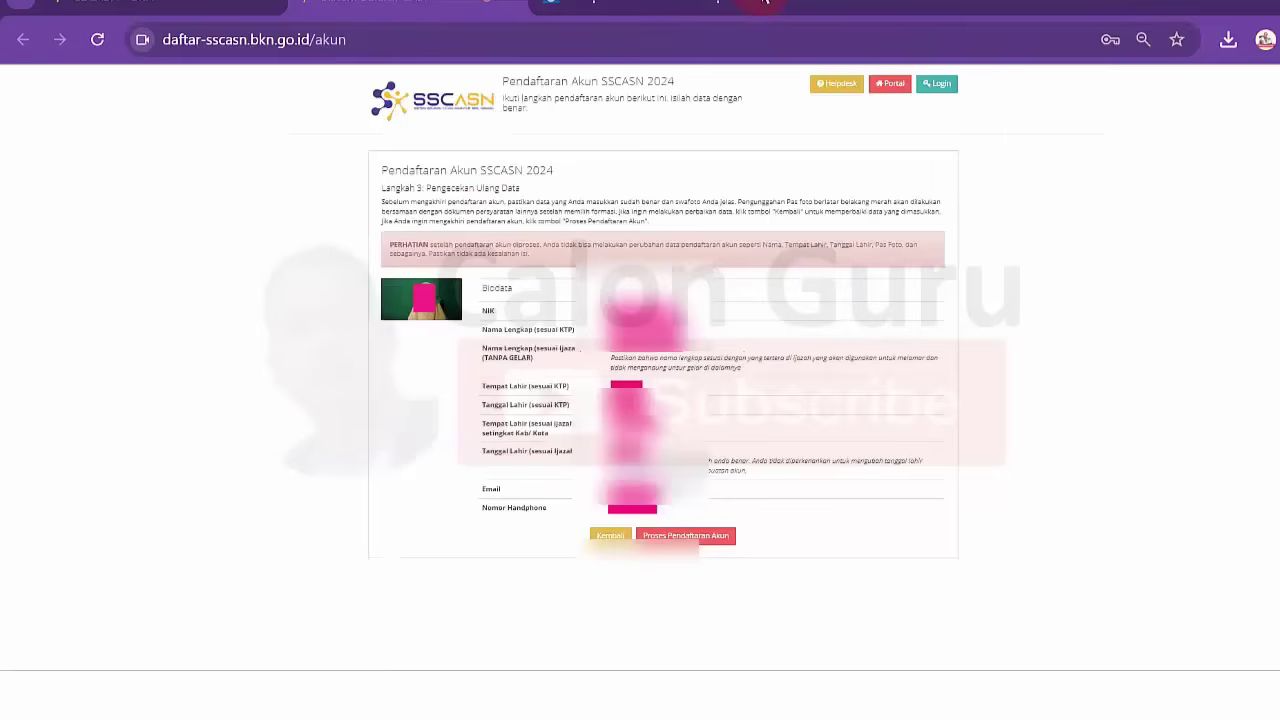
pyautogui.moveTo(405, 188); pyautogui.dragTo(520, 186)
pyautogui.click(514, 172)
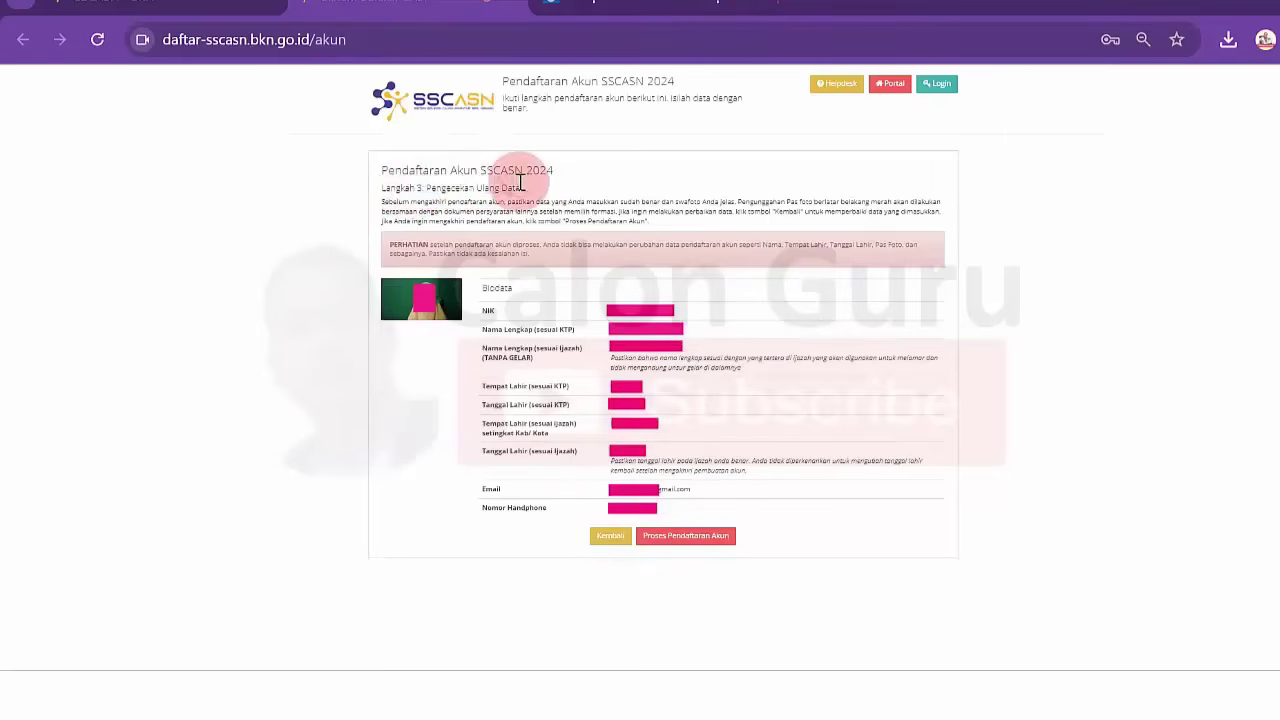
pyautogui.moveTo(415, 202); pyautogui.dragTo(686, 197)
pyautogui.click(667, 213)
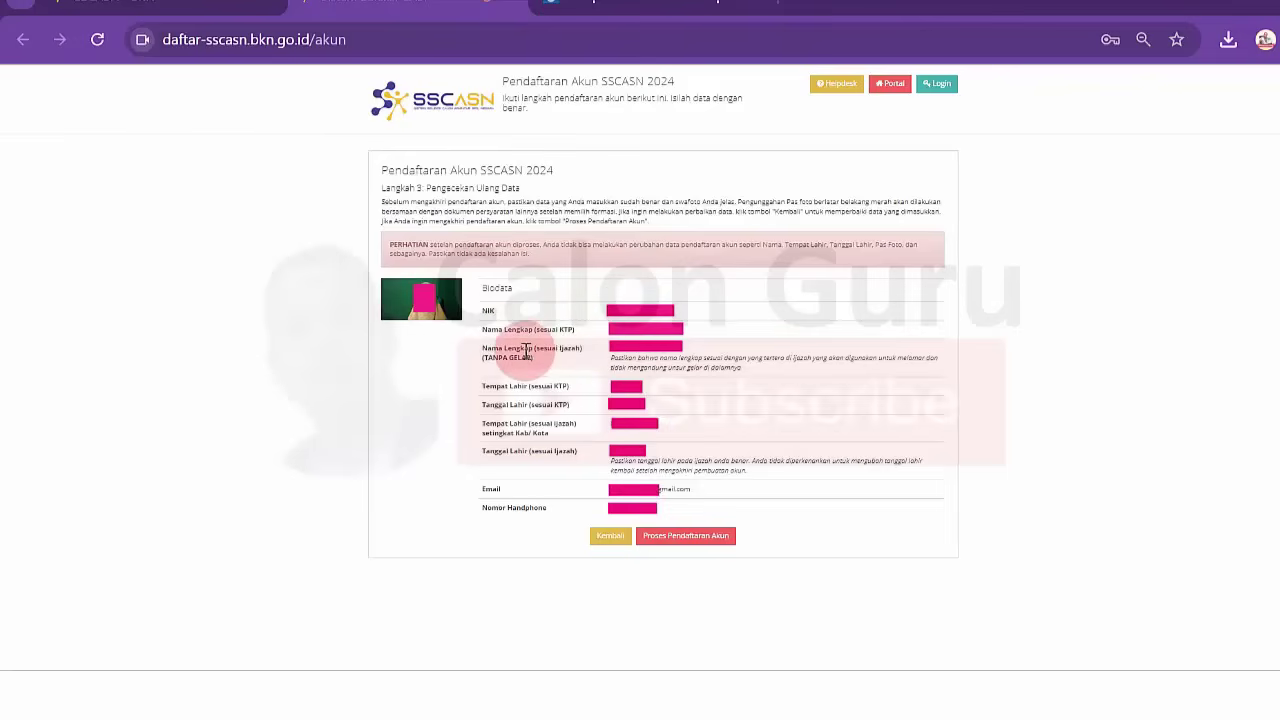
# - Submit the account registration via Proses Pendaftaran Akun and confirm with Iya
pyautogui.click(536, 384)
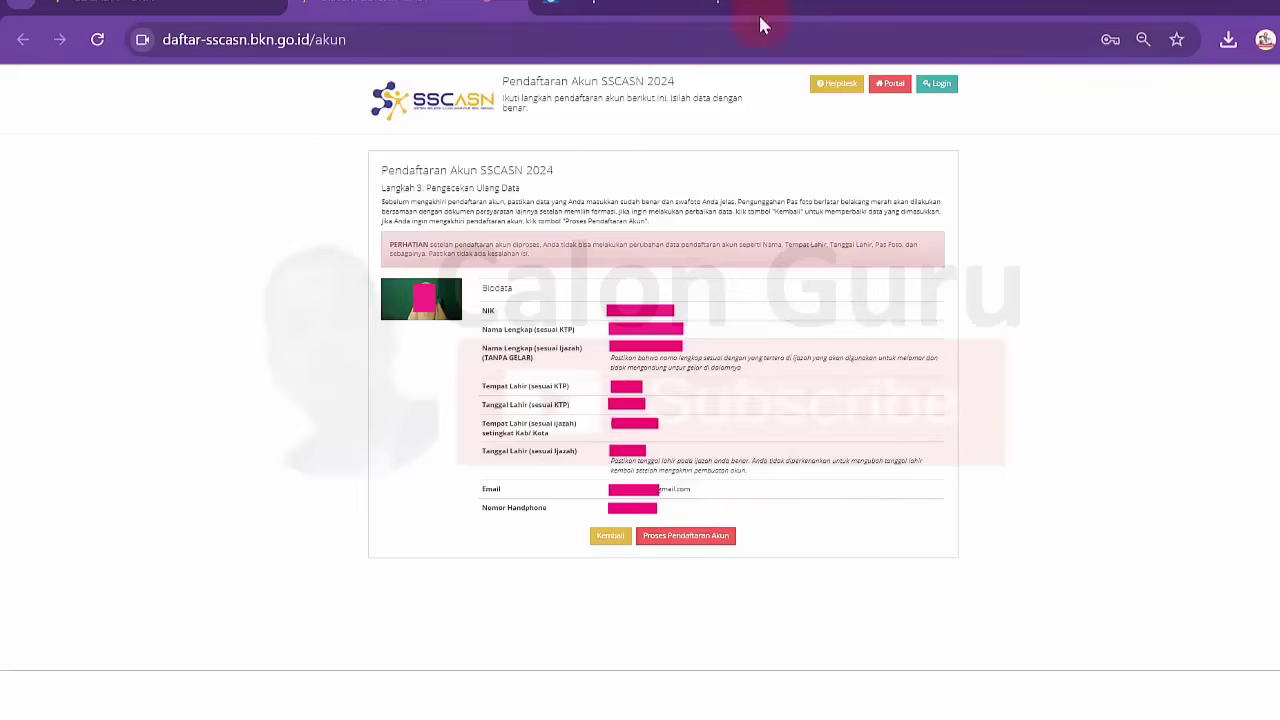
pyautogui.click(712, 535)
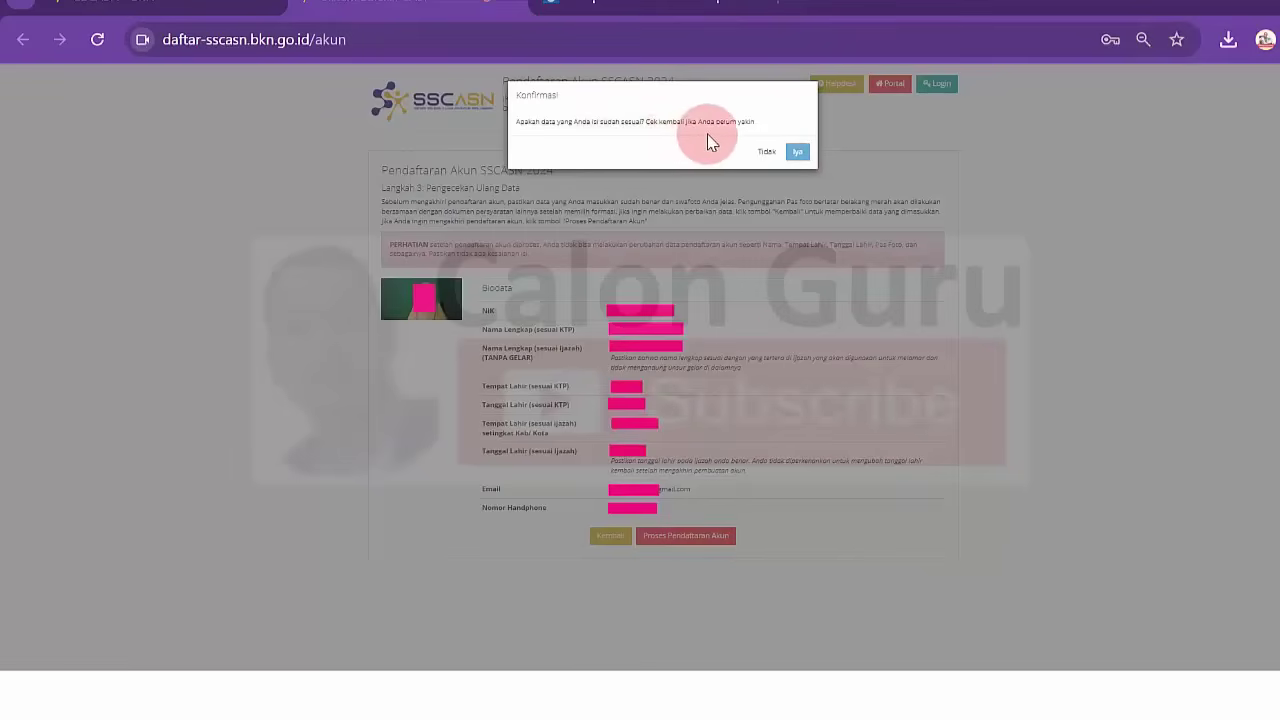
pyautogui.click(797, 151)
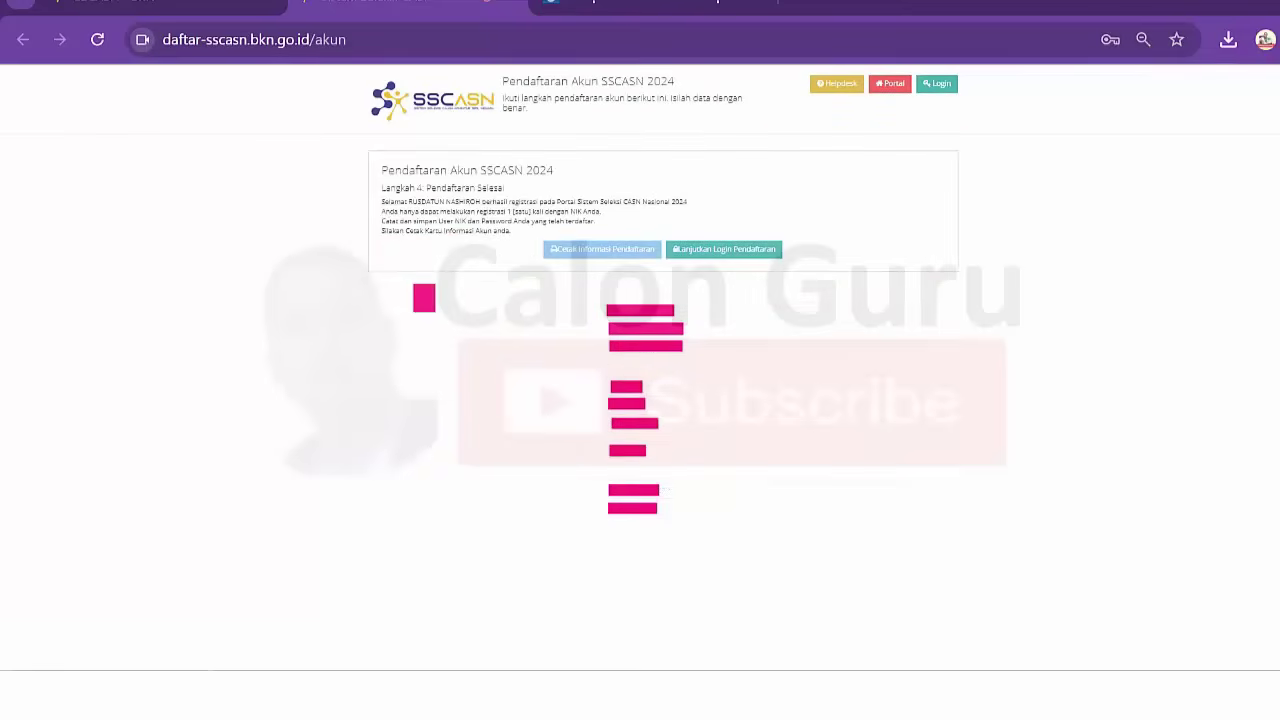
# - Enlarge the page zoom two steps from Chrome's menu
pyautogui.click(1278, 39)
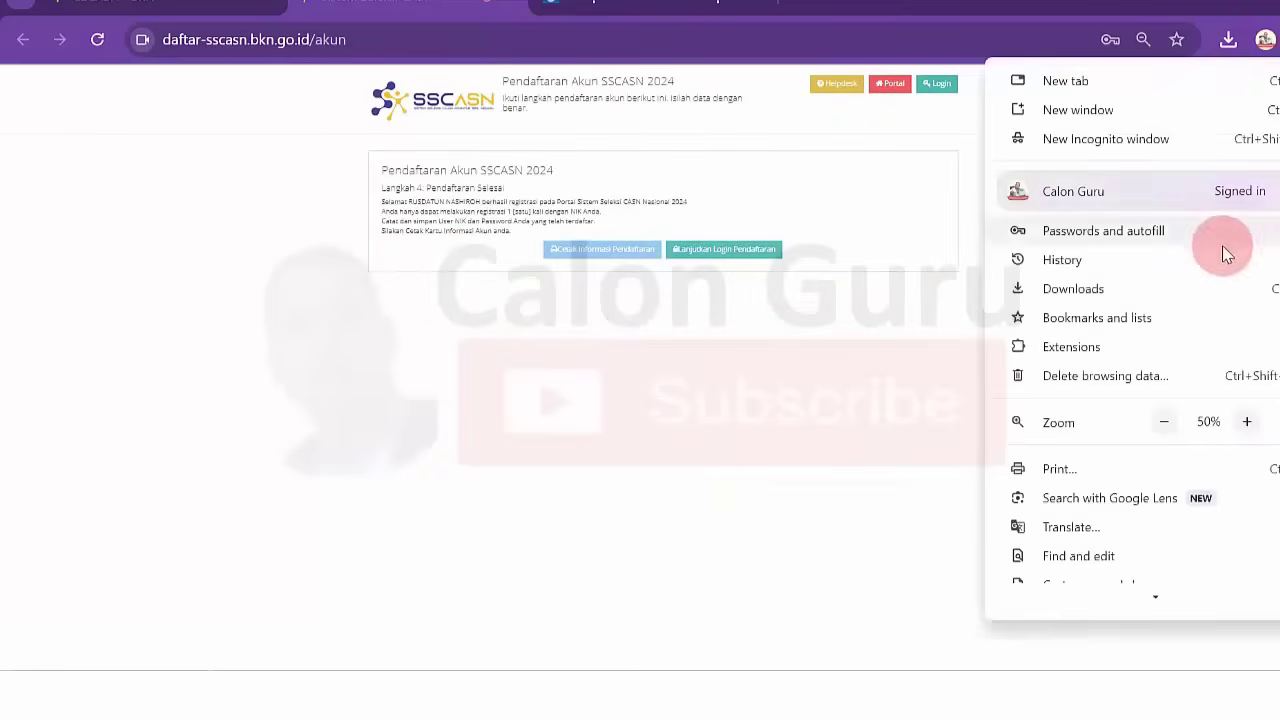
pyautogui.click(1250, 422)
pyautogui.click(1250, 422)
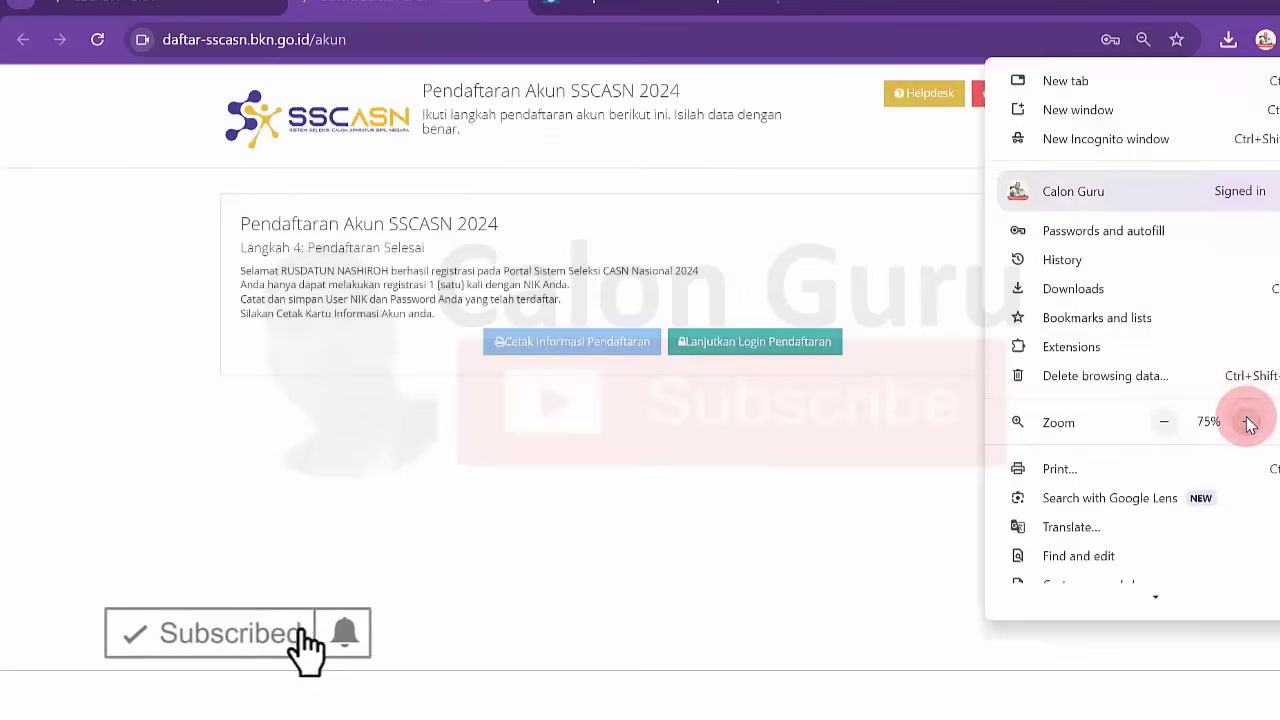
pyautogui.click(820, 457)
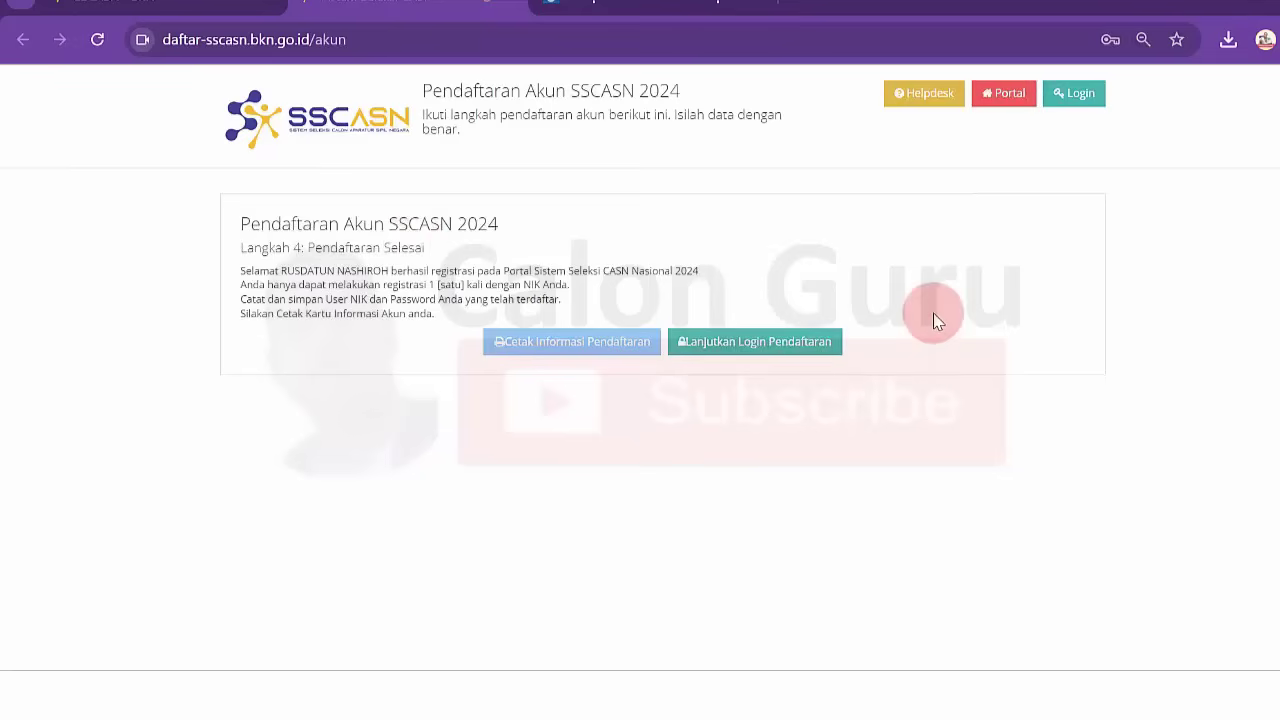
# - Download the registration information card and open the kartuAkun PDF in a new tab
pyautogui.click(592, 344)
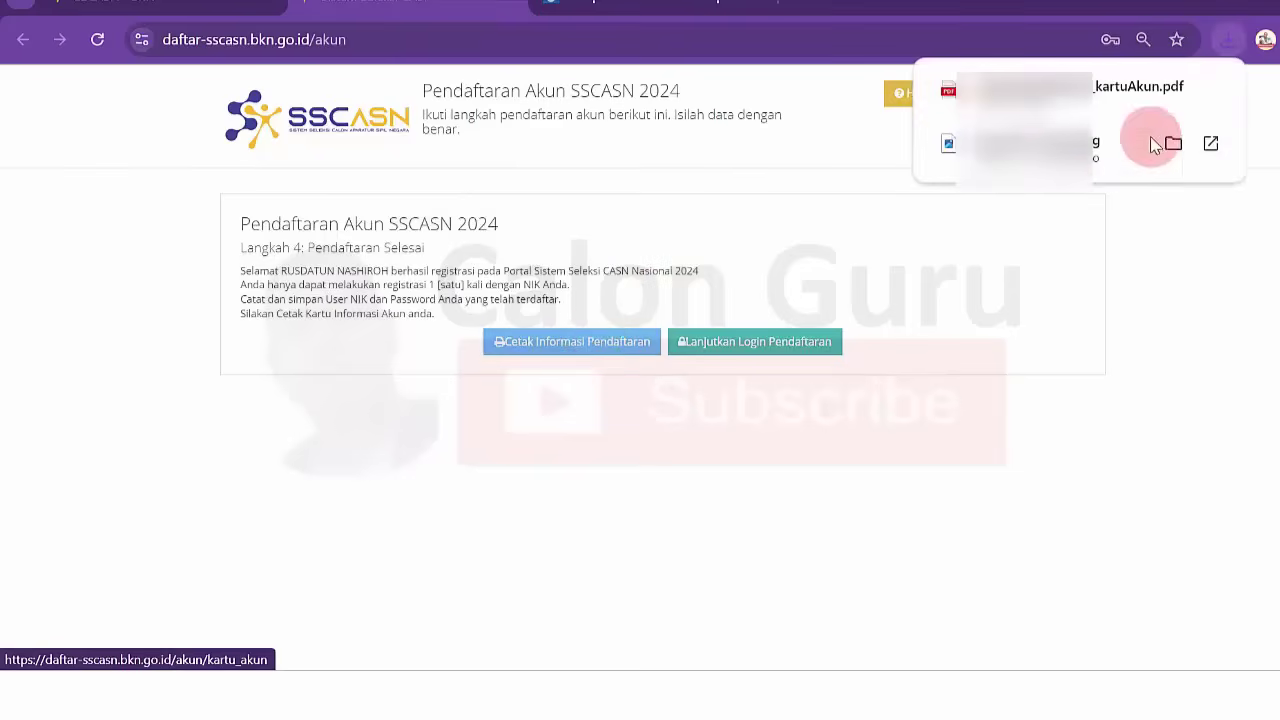
pyautogui.click(1068, 88)
pyautogui.click(1062, 92)
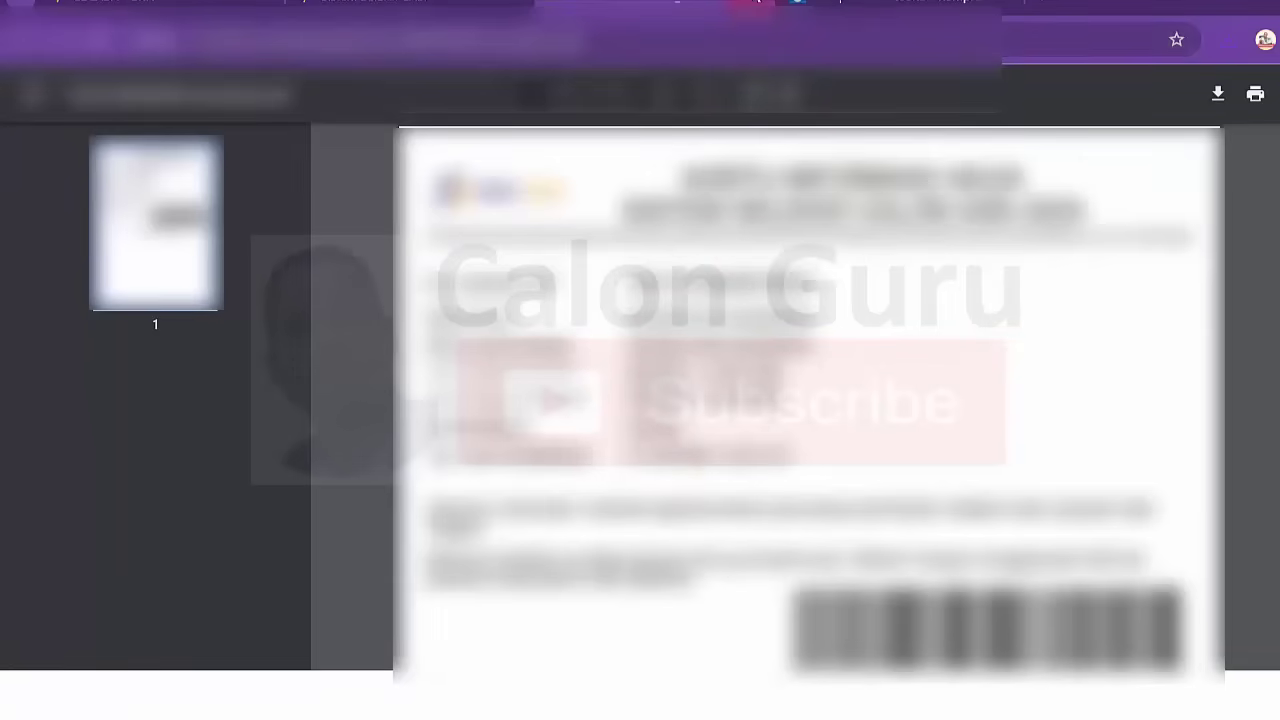
# - Switch back to the SSCASN registration-complete tab
pyautogui.click(757, 3)
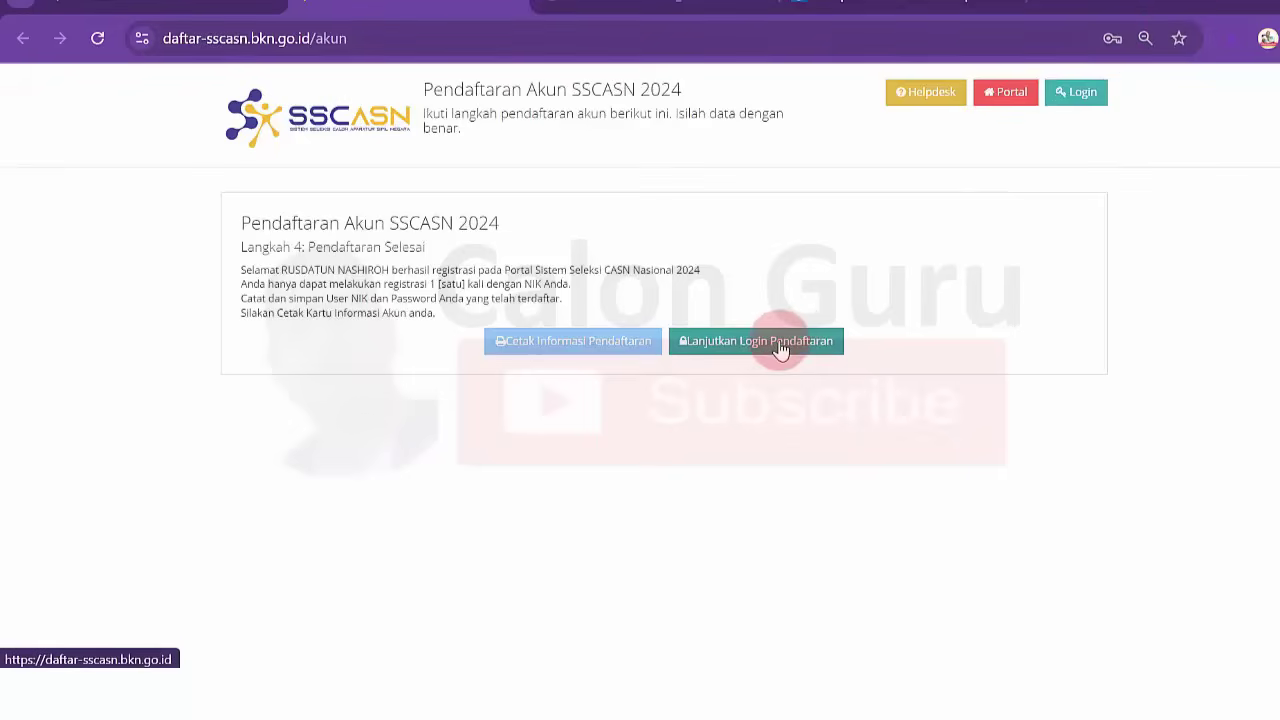
# - Go to the registration login page and dismiss the browser recommendation notice
pyautogui.click(781, 342)
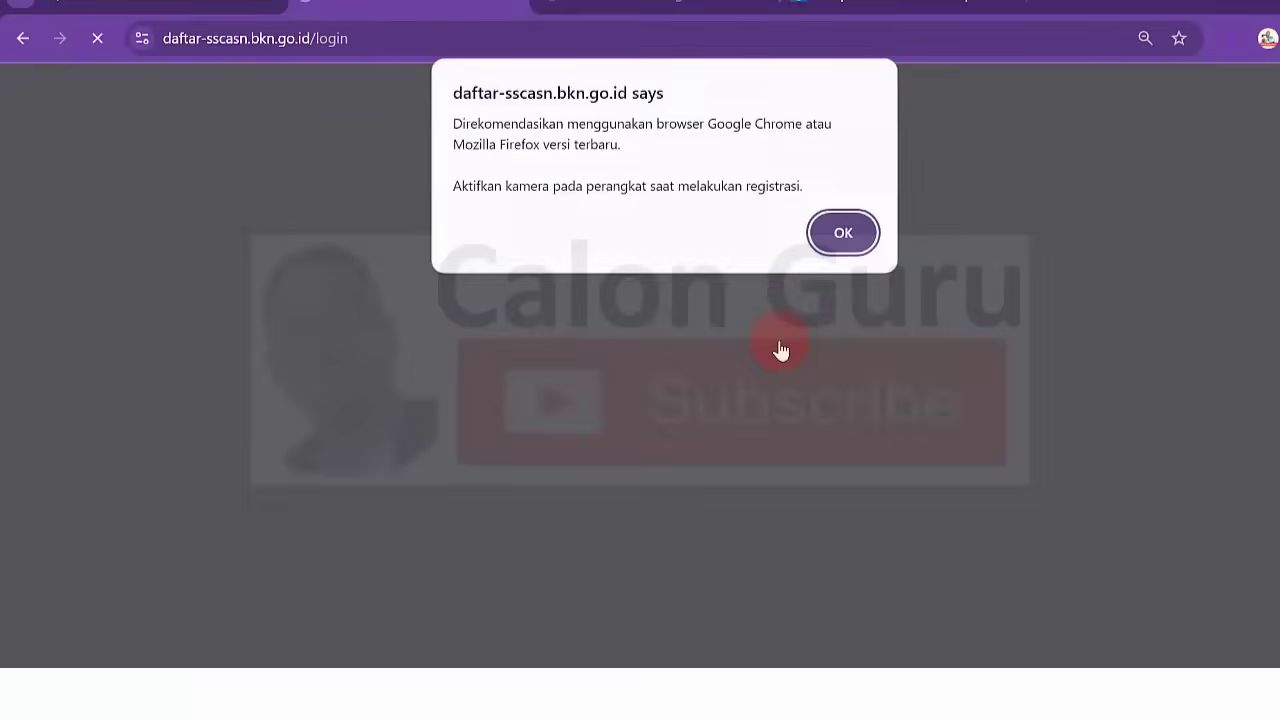
pyautogui.click(842, 235)
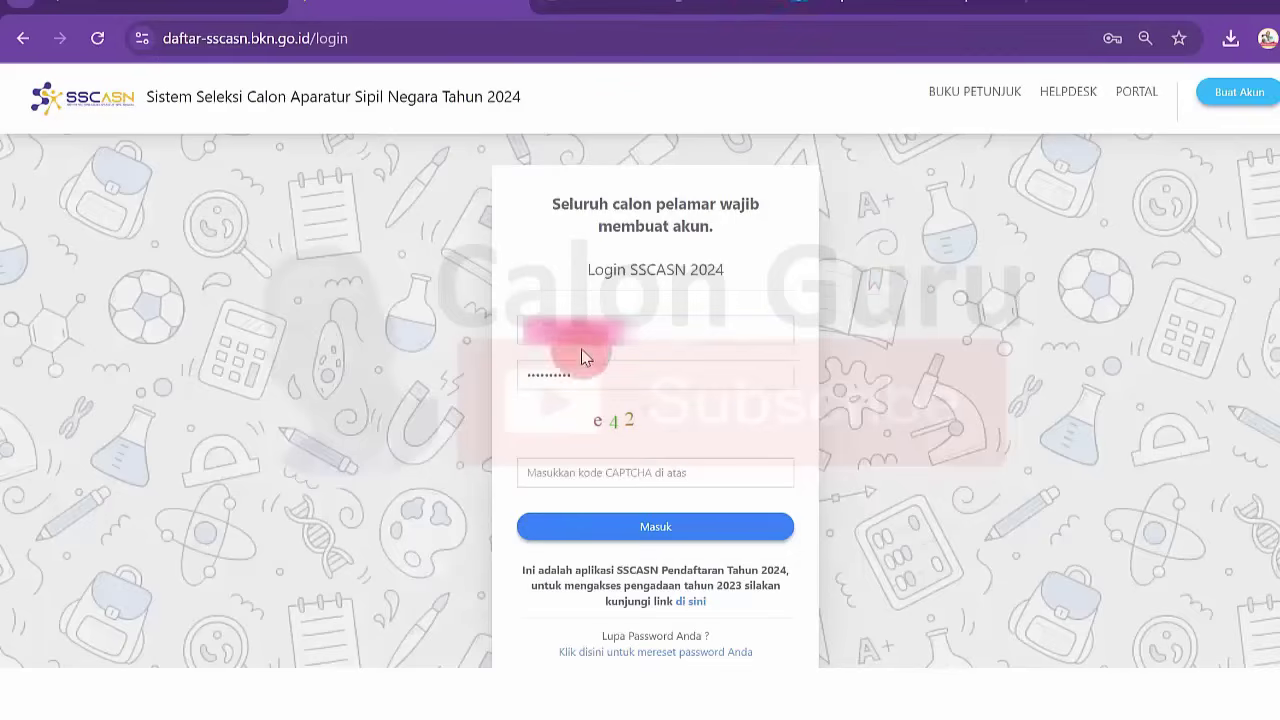
# - Log in to the new account using CAPTCHA code e427
pyautogui.click(575, 472)
pyautogui.write('e42')
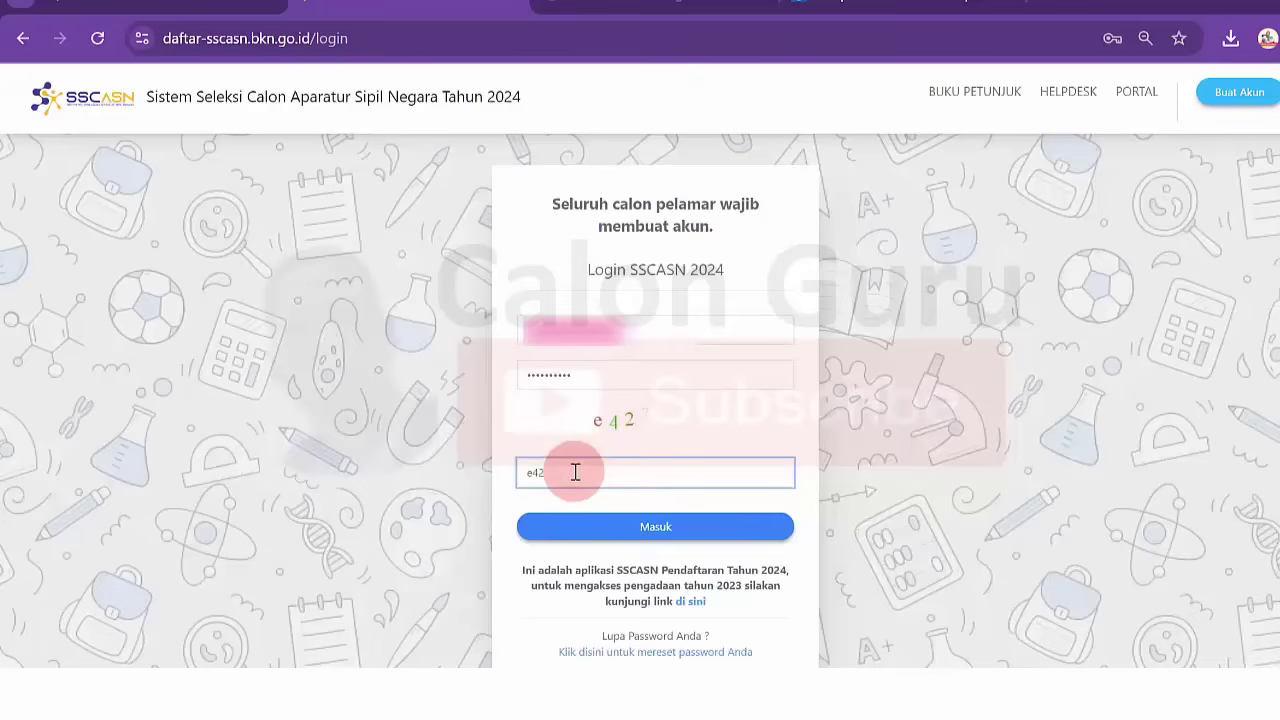
pyautogui.write('7')
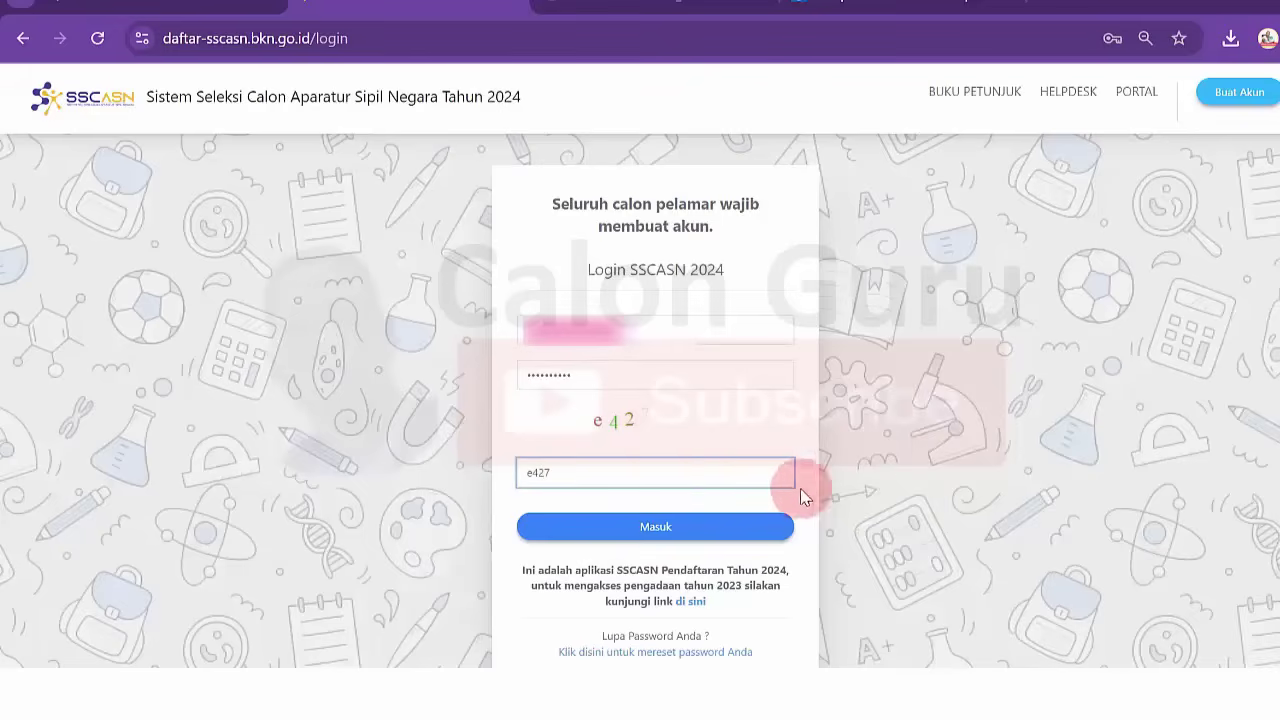
pyautogui.click(656, 530)
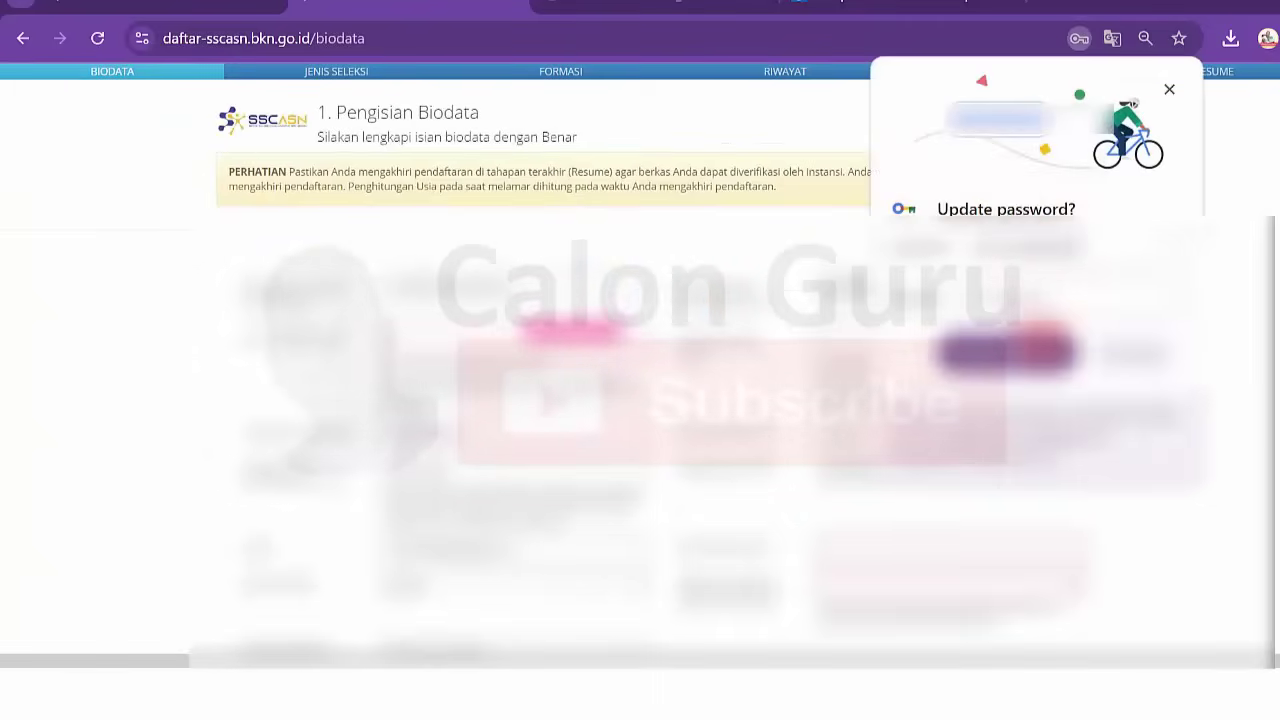
# - Dismiss the update-password prompt and enter 'S.Pd' as the Gelar Belakang degree title
pyautogui.click(1030, 354)
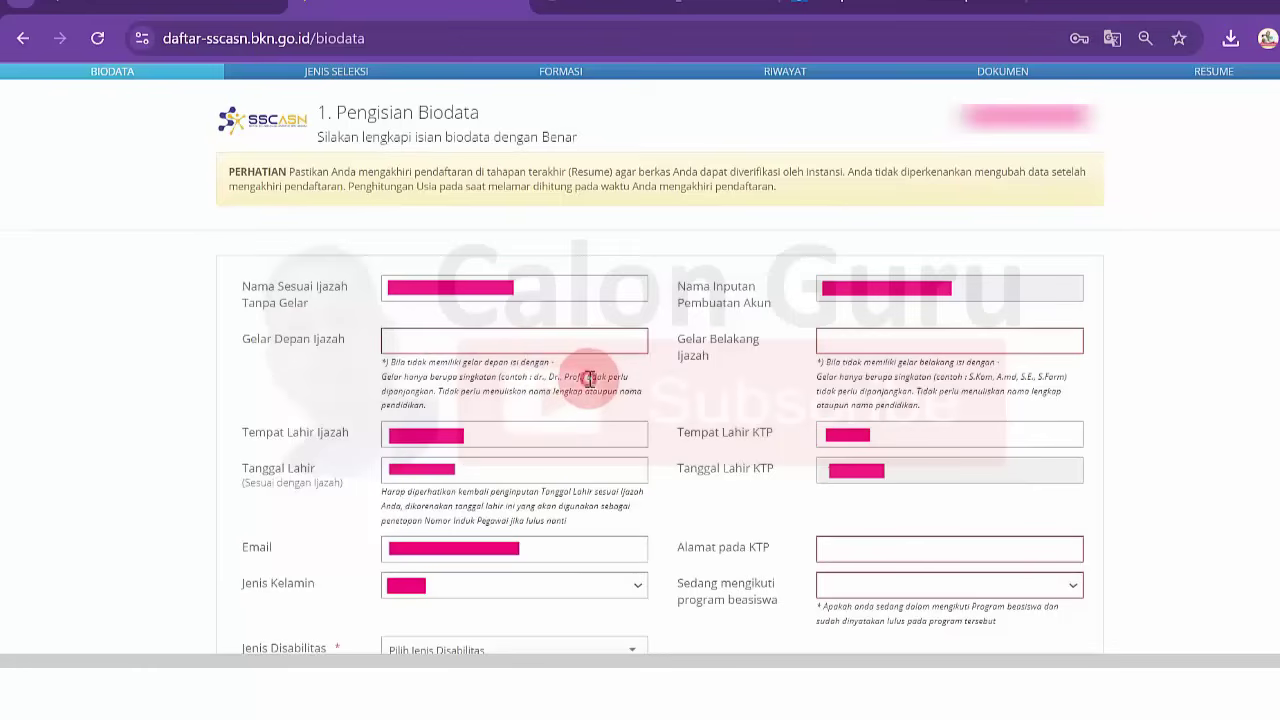
pyautogui.click(511, 339)
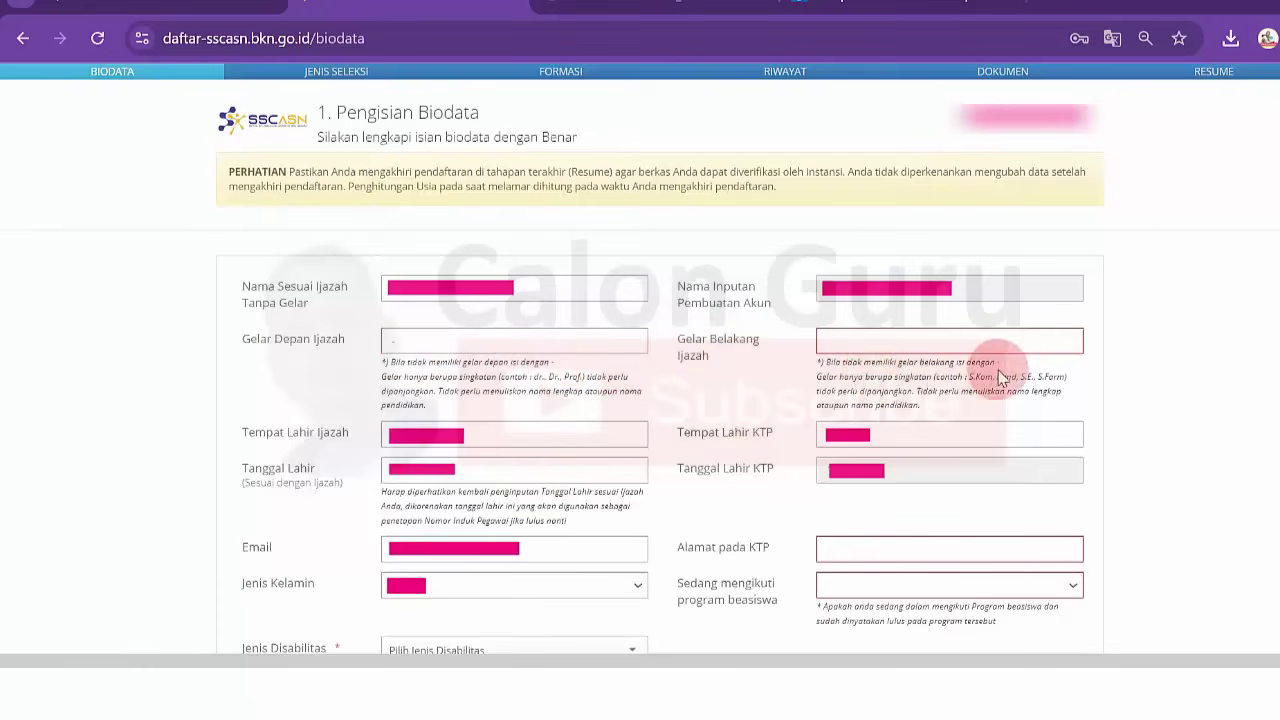
pyautogui.click(856, 341)
pyautogui.press('capslock')
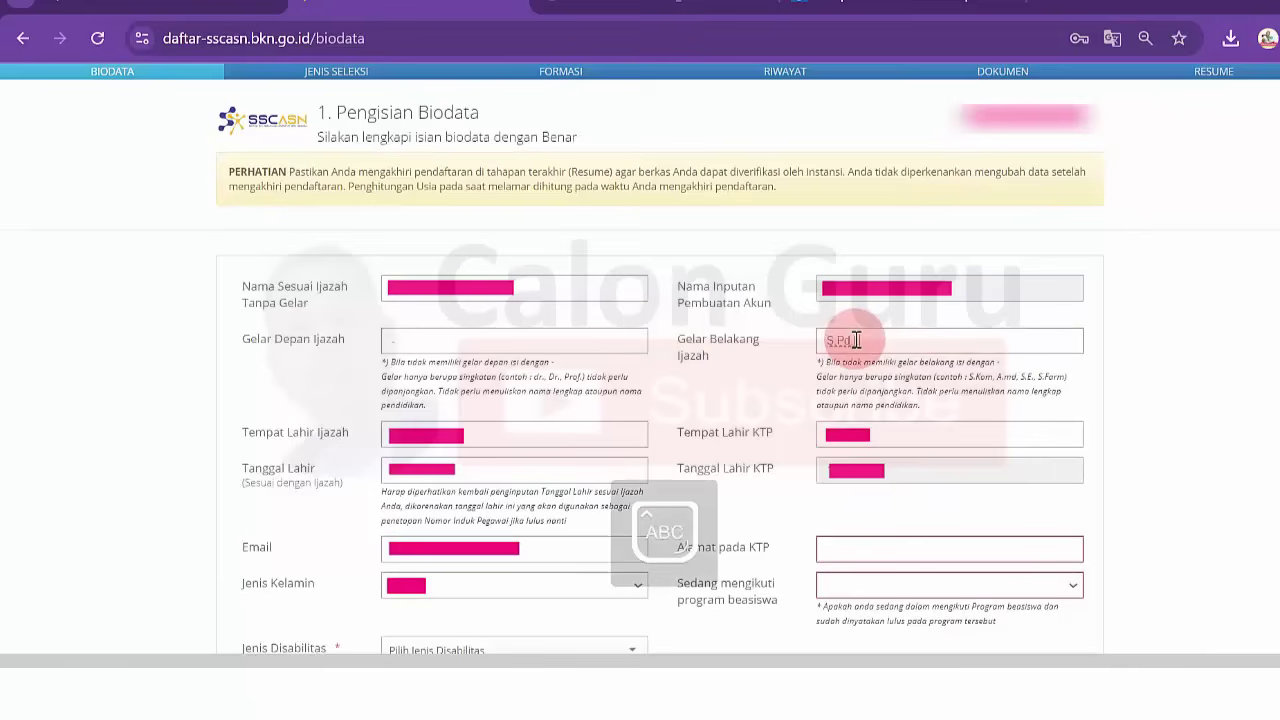
pyautogui.write('S.Pd')
pyautogui.press('capslock')
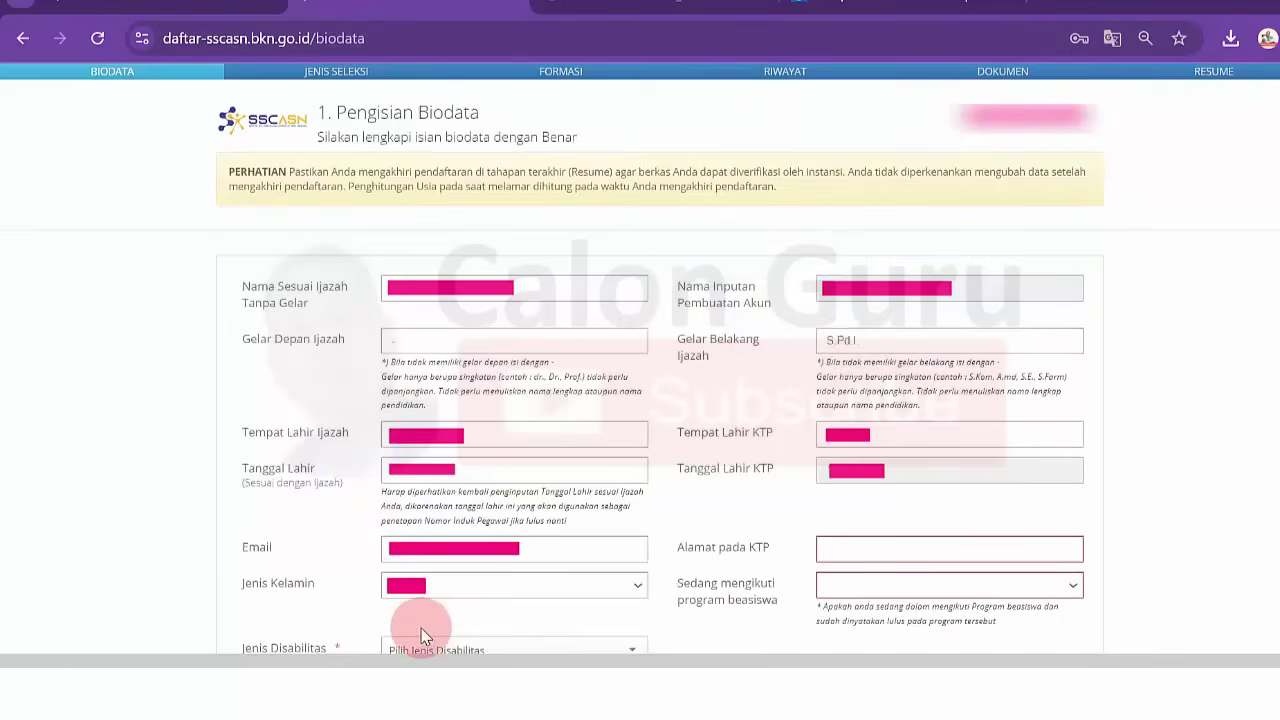
# - Answer Tidak to the scholarship question and paste the address into Alamat pada KTP
pyautogui.click(628, 590)
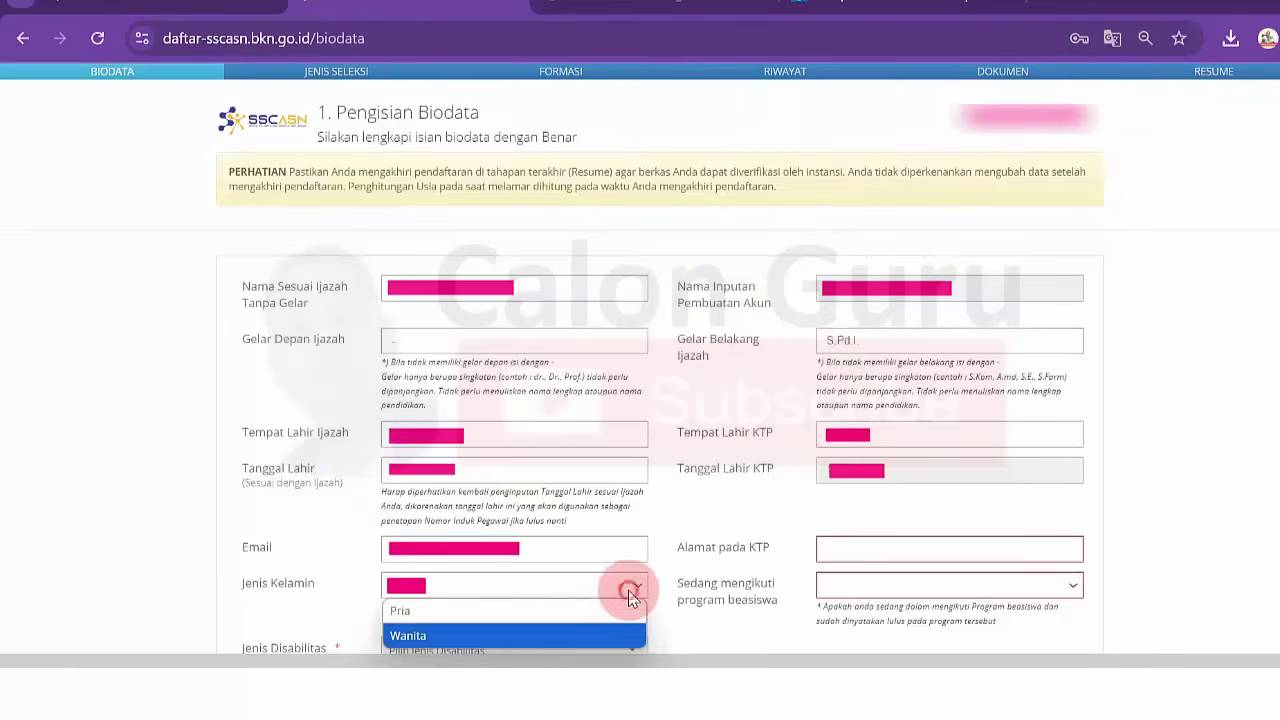
pyautogui.click(675, 514)
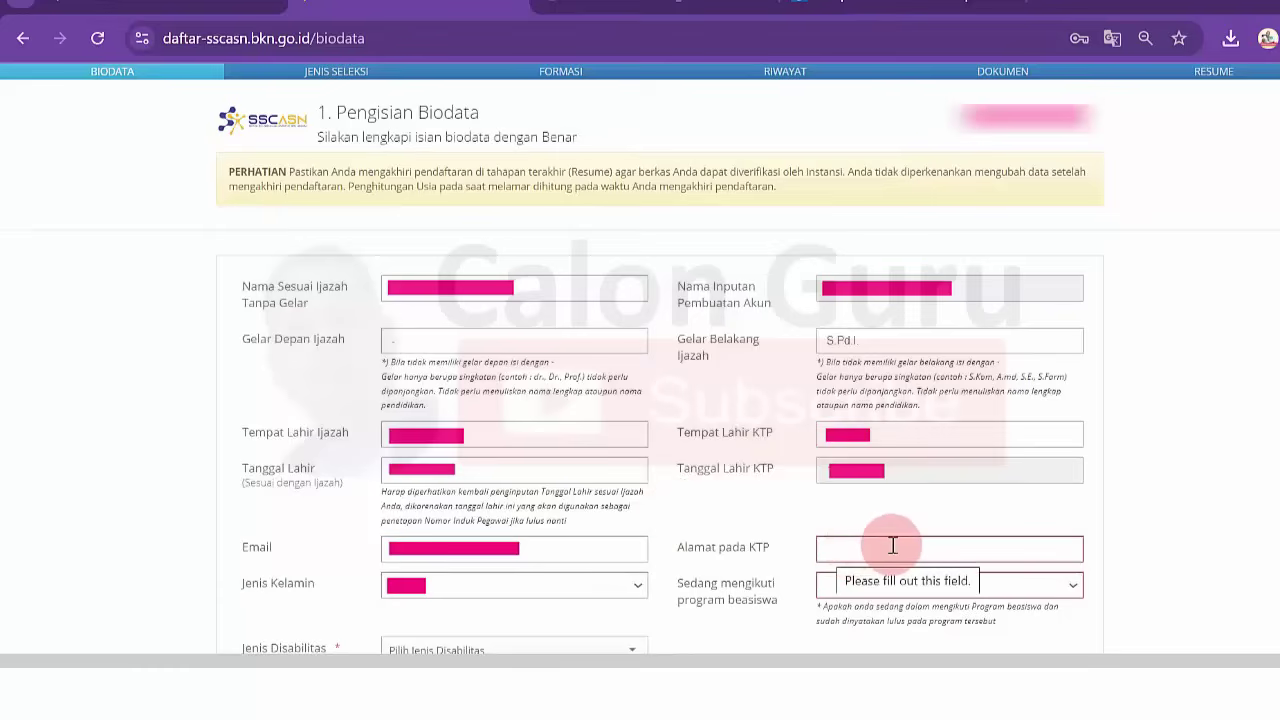
pyautogui.click(1017, 587)
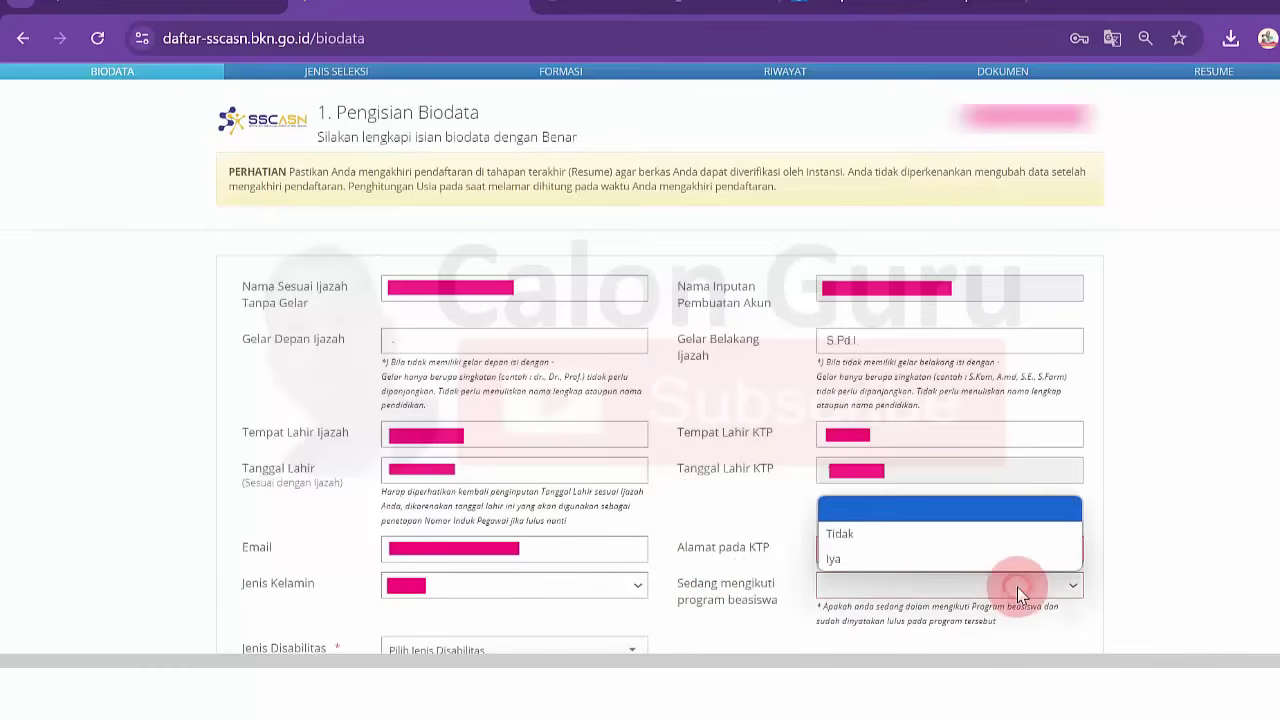
pyautogui.click(891, 536)
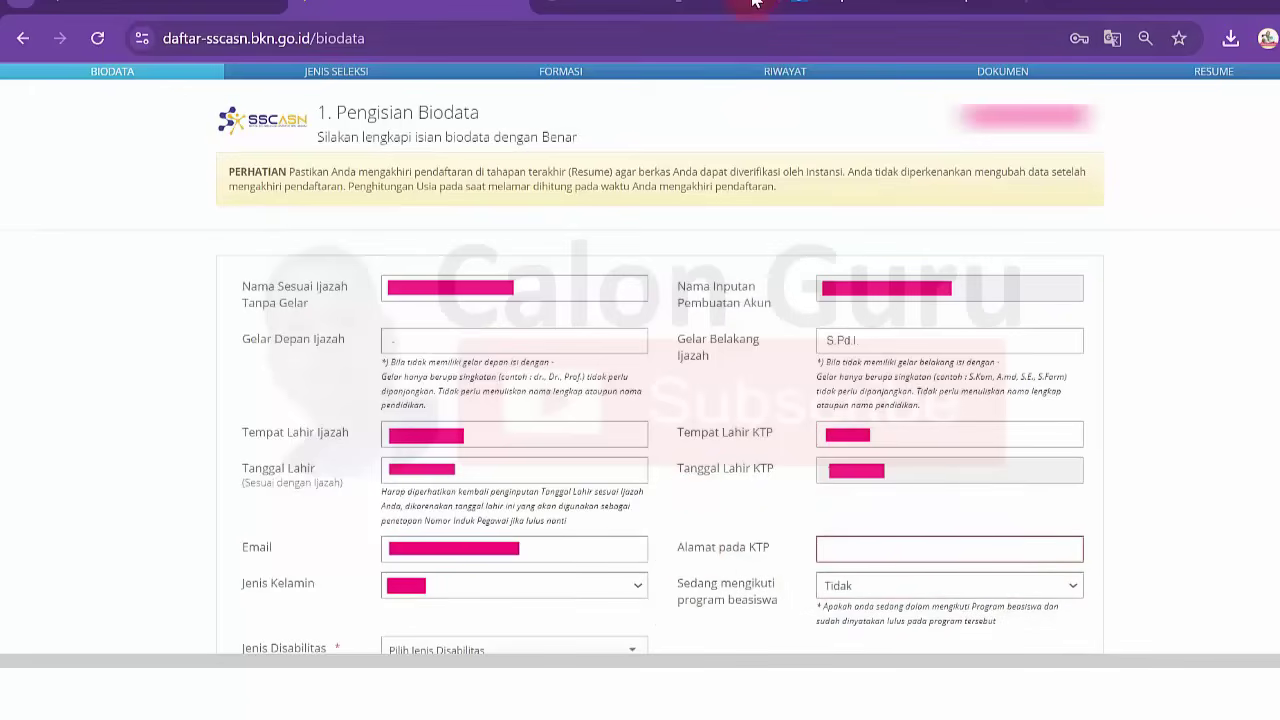
pyautogui.hotkey('ctrl', 'v')
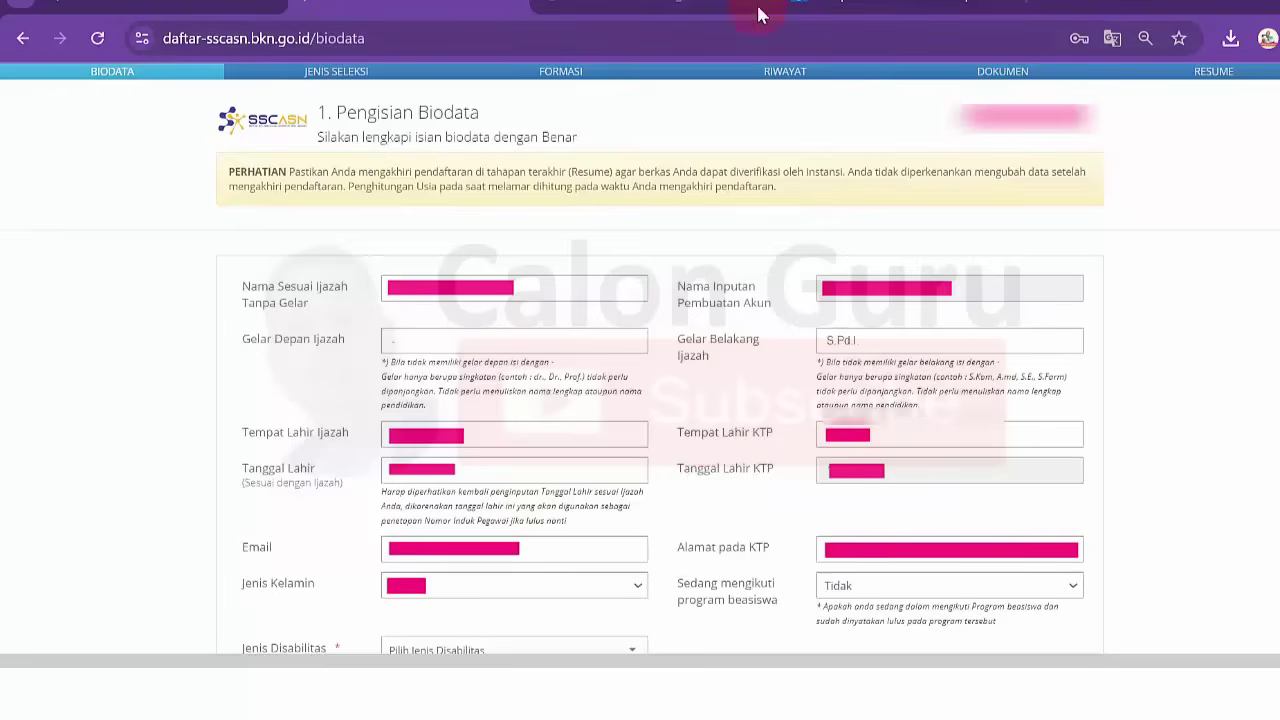
# - Set Jenis Disabilitas to Disabilitas Sensorik Netra from the dropdown
pyautogui.scroll(-5, 640, 360)
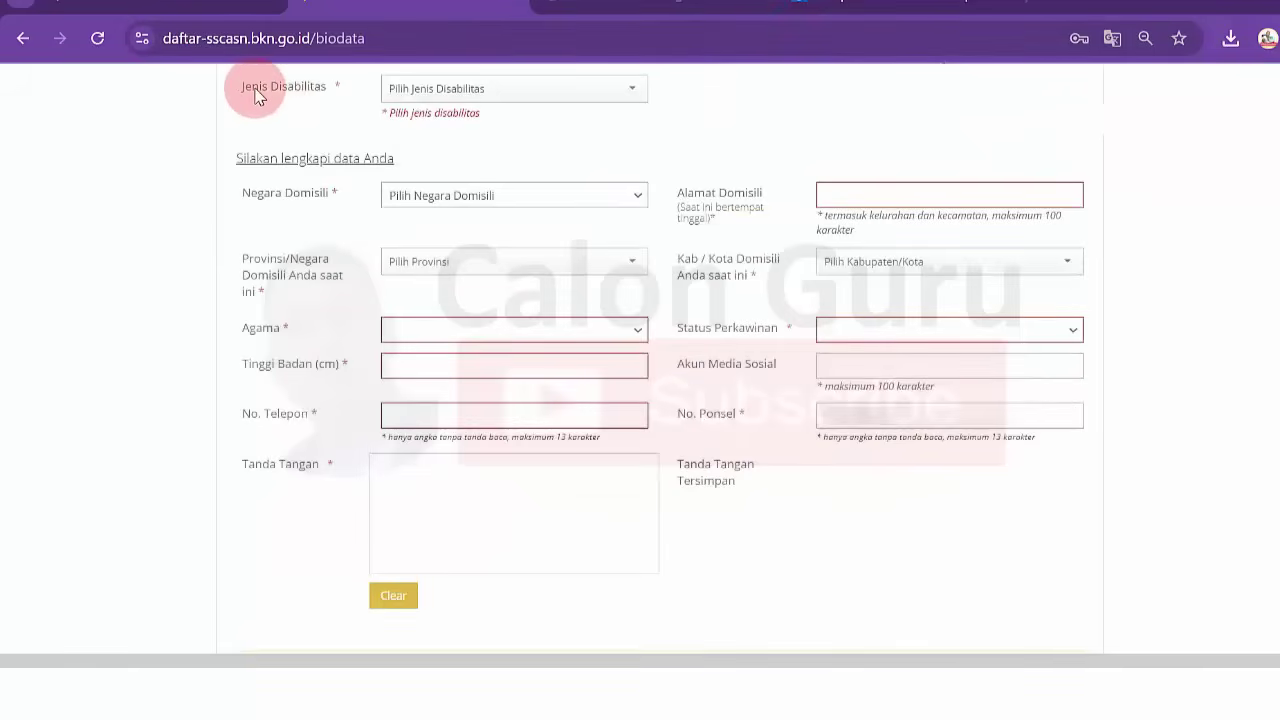
pyautogui.click(630, 90)
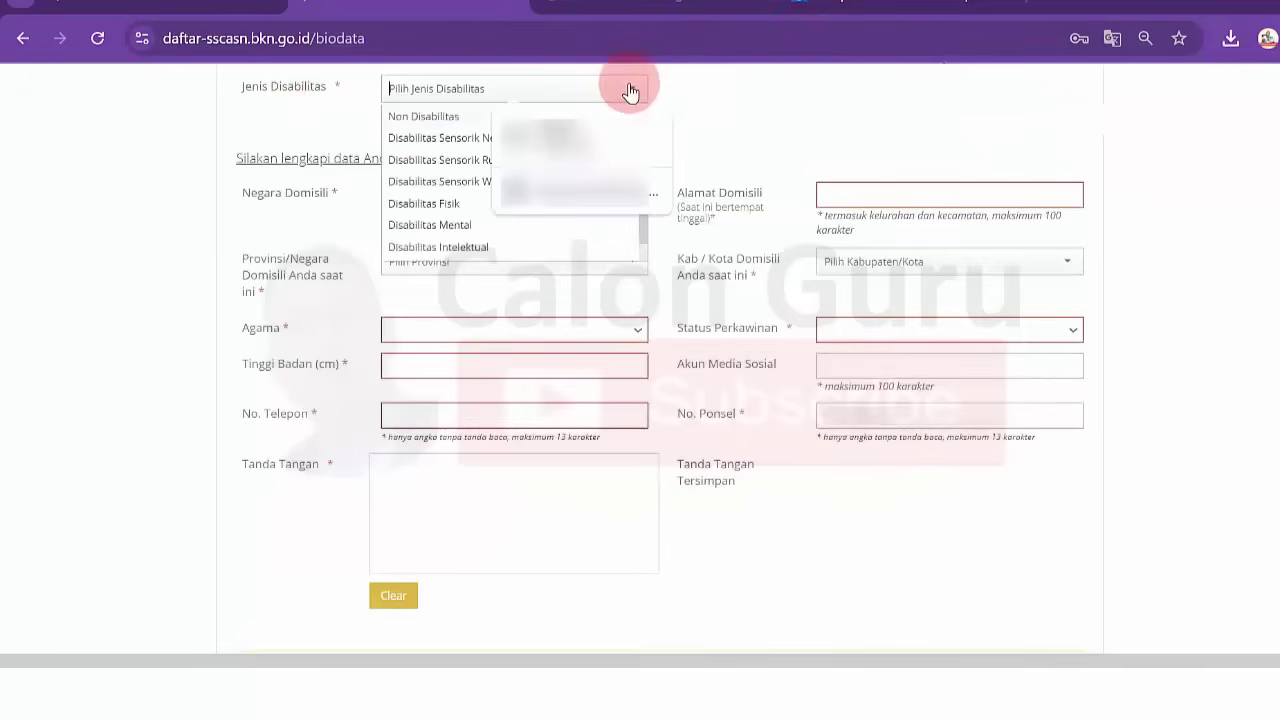
pyautogui.click(486, 92)
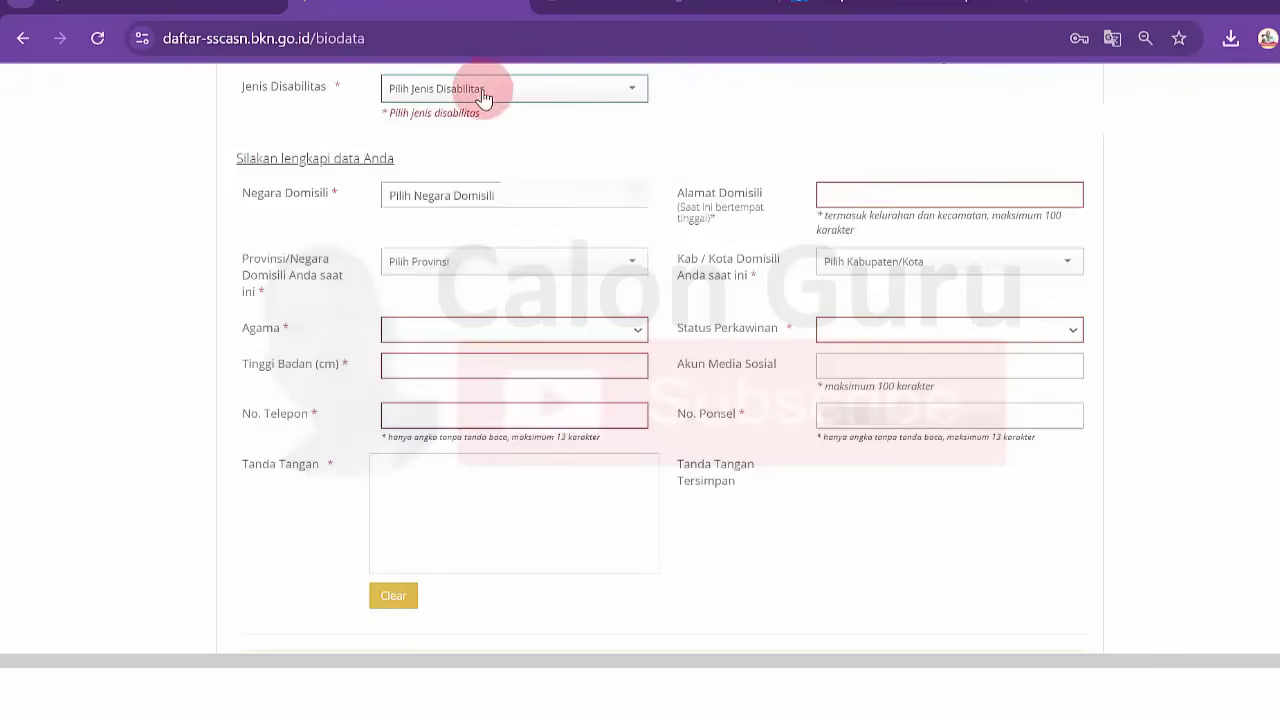
pyautogui.click(484, 92)
pyautogui.click(643, 233)
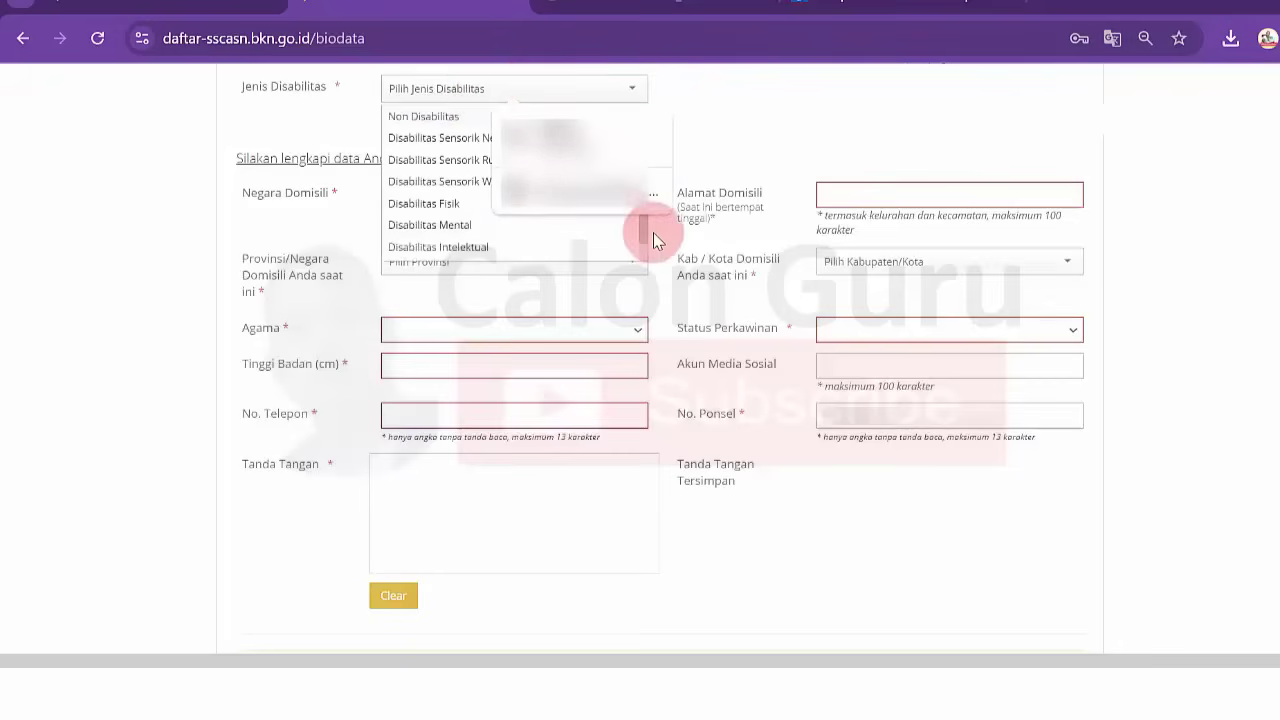
pyautogui.moveTo(645, 236)
pyautogui.mouseDown()
pyautogui.moveTo(651, 157)
pyautogui.moveTo(643, 246)
pyautogui.mouseUp()
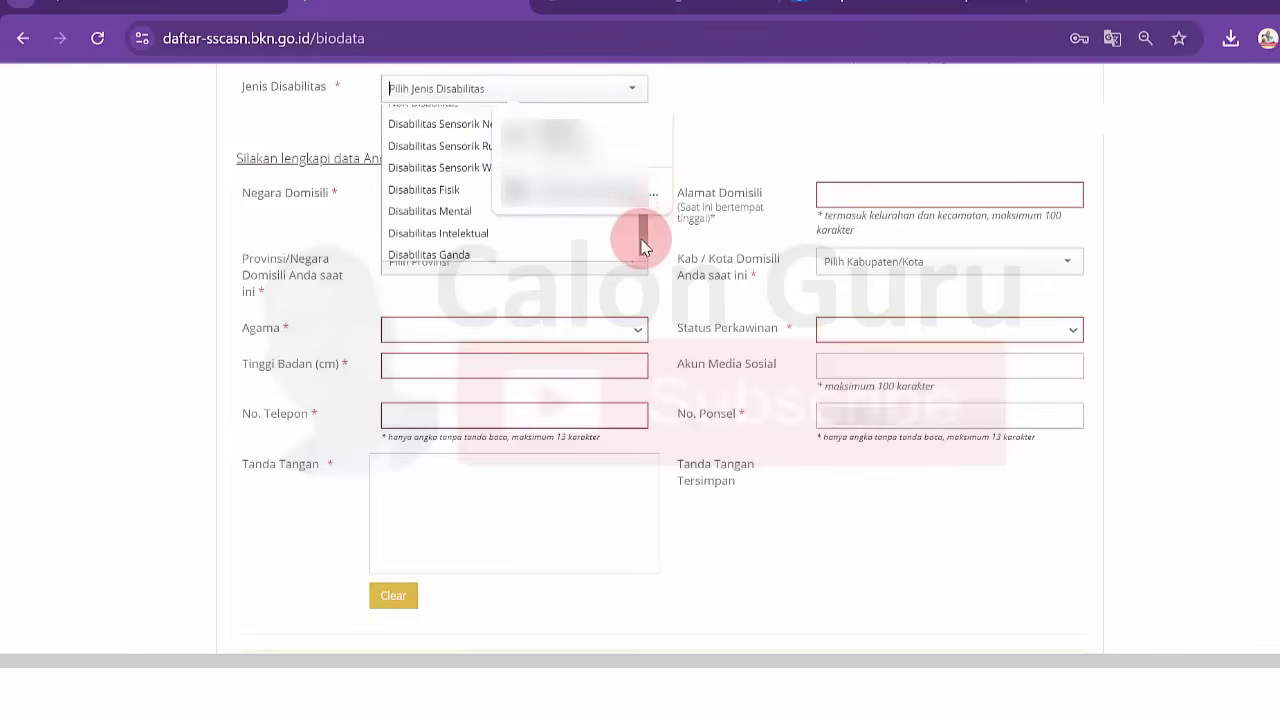
pyautogui.moveTo(645, 245)
pyautogui.mouseDown()
pyautogui.moveTo(736, 94)
pyautogui.moveTo(505, 125)
pyautogui.moveTo(645, 229)
pyautogui.moveTo(645, 190)
pyautogui.moveTo(646, 270)
pyautogui.mouseUp()
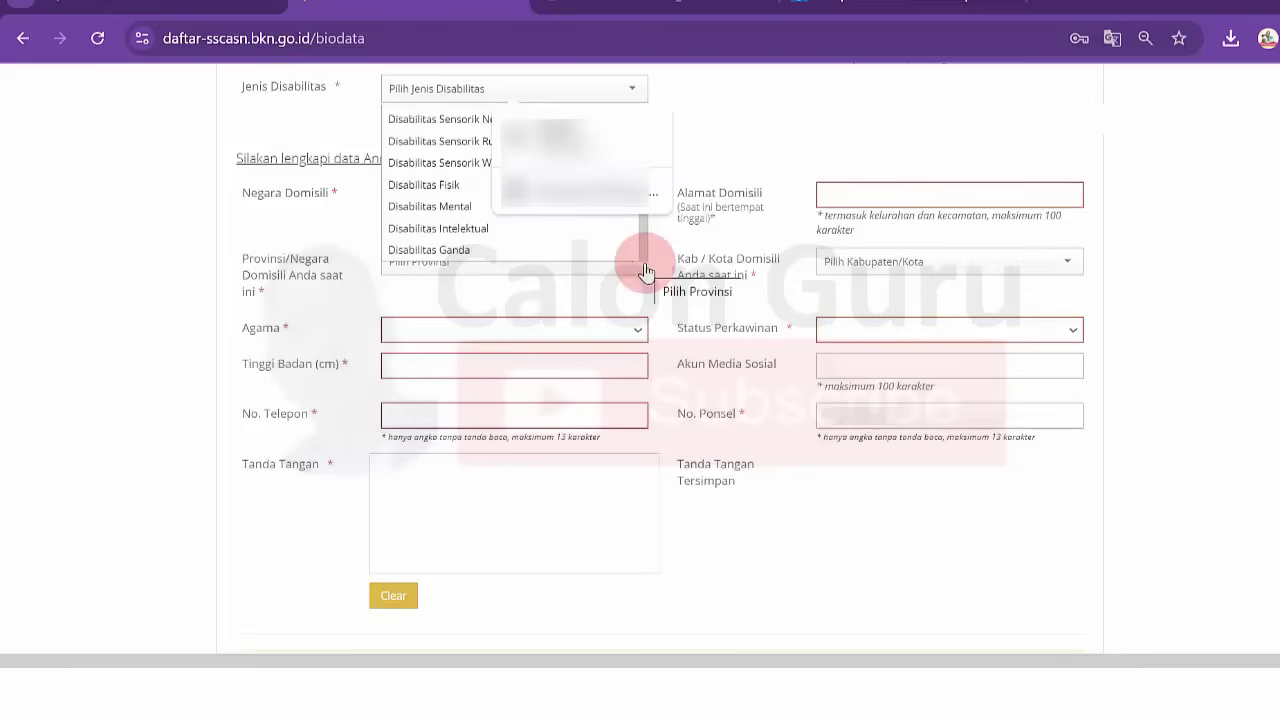
pyautogui.click(454, 121)
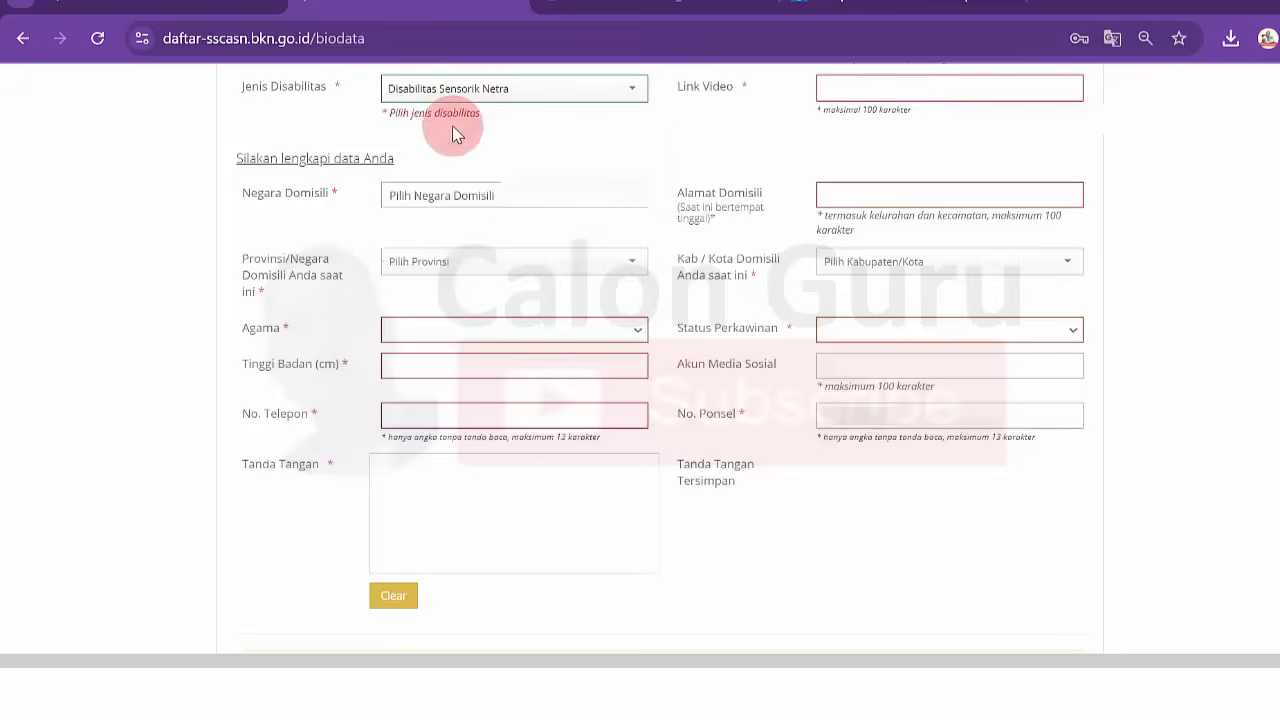
pyautogui.click(877, 84)
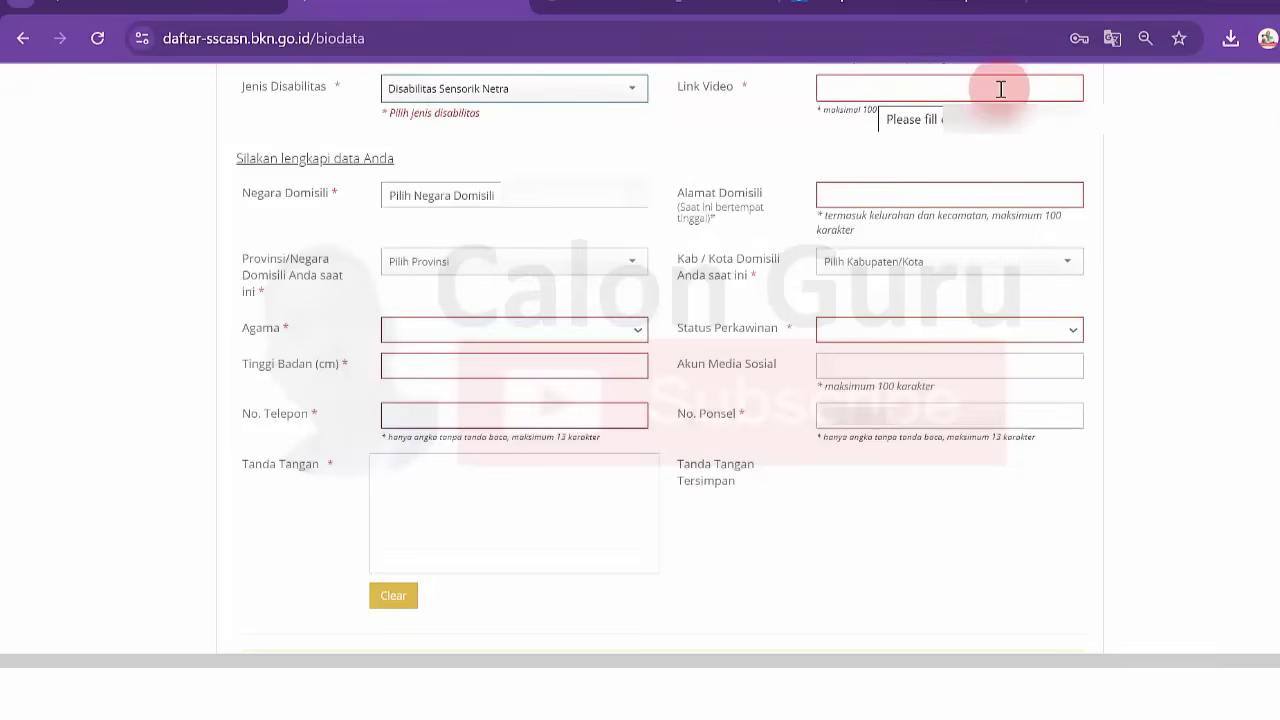
# - Change the disability type to Non Disabilitas
pyautogui.click(638, 90)
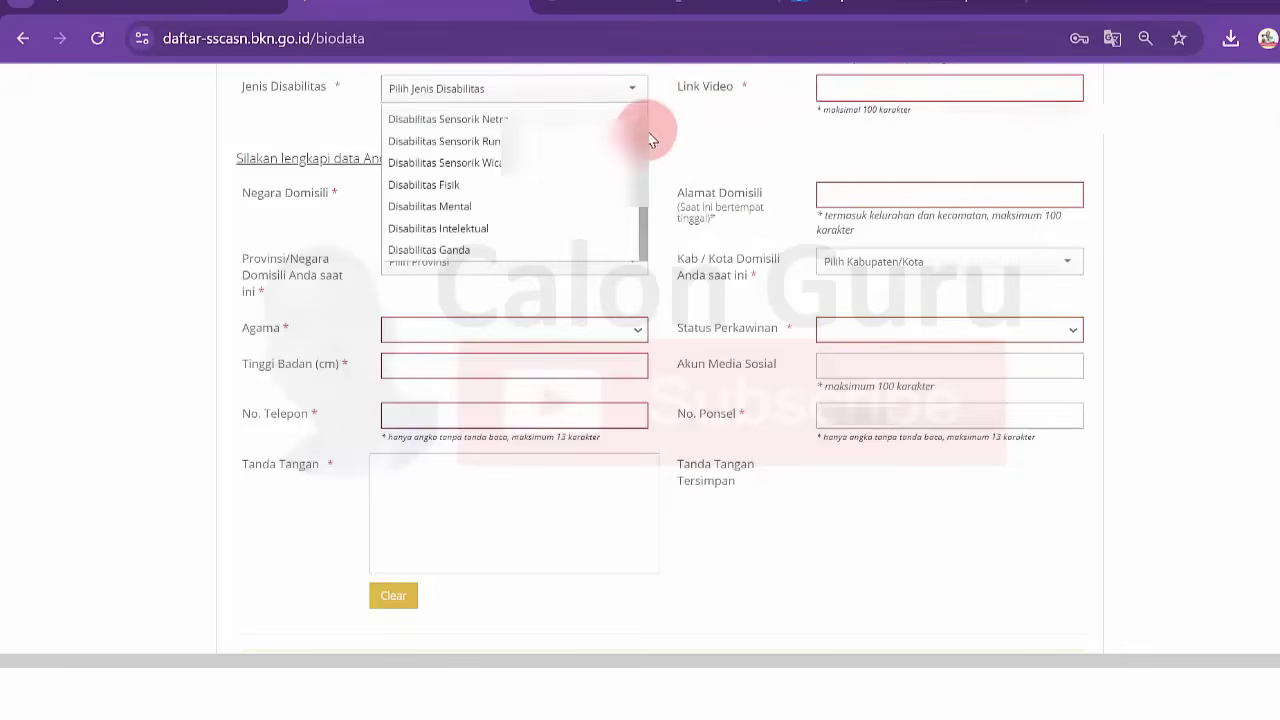
pyautogui.scroll(1, 640, 100)
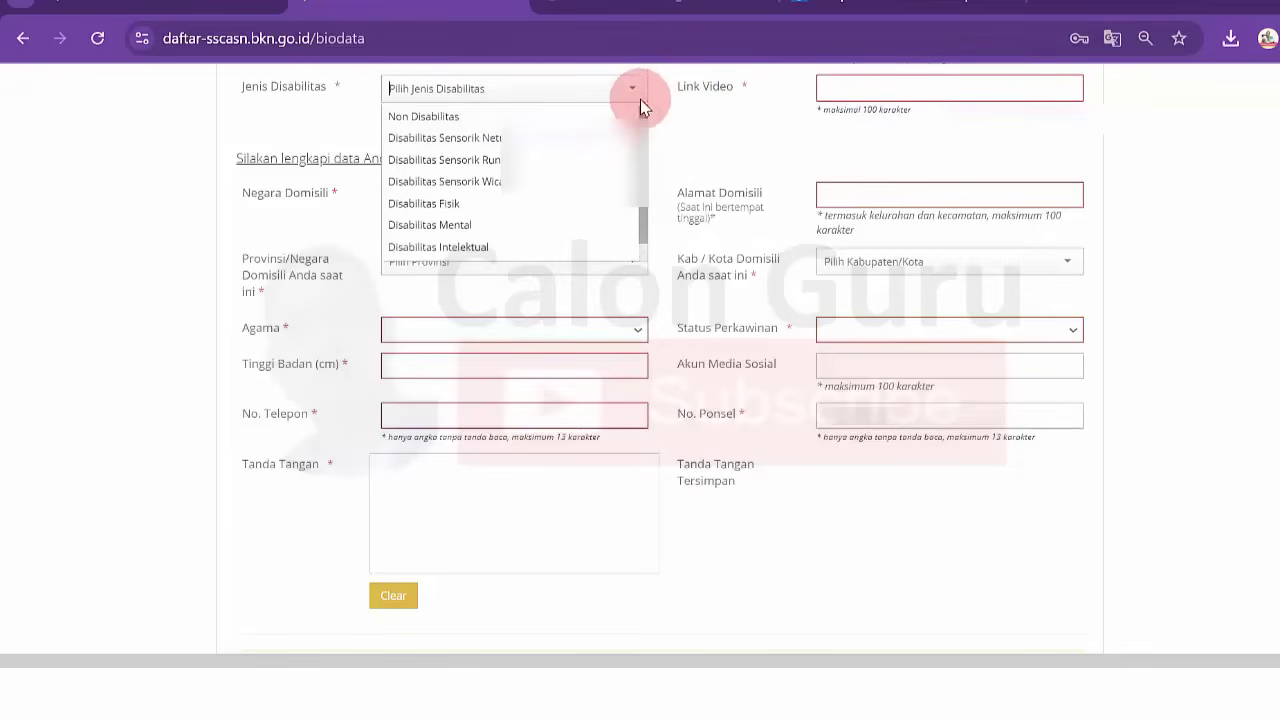
pyautogui.click(495, 116)
pyautogui.click(769, 101)
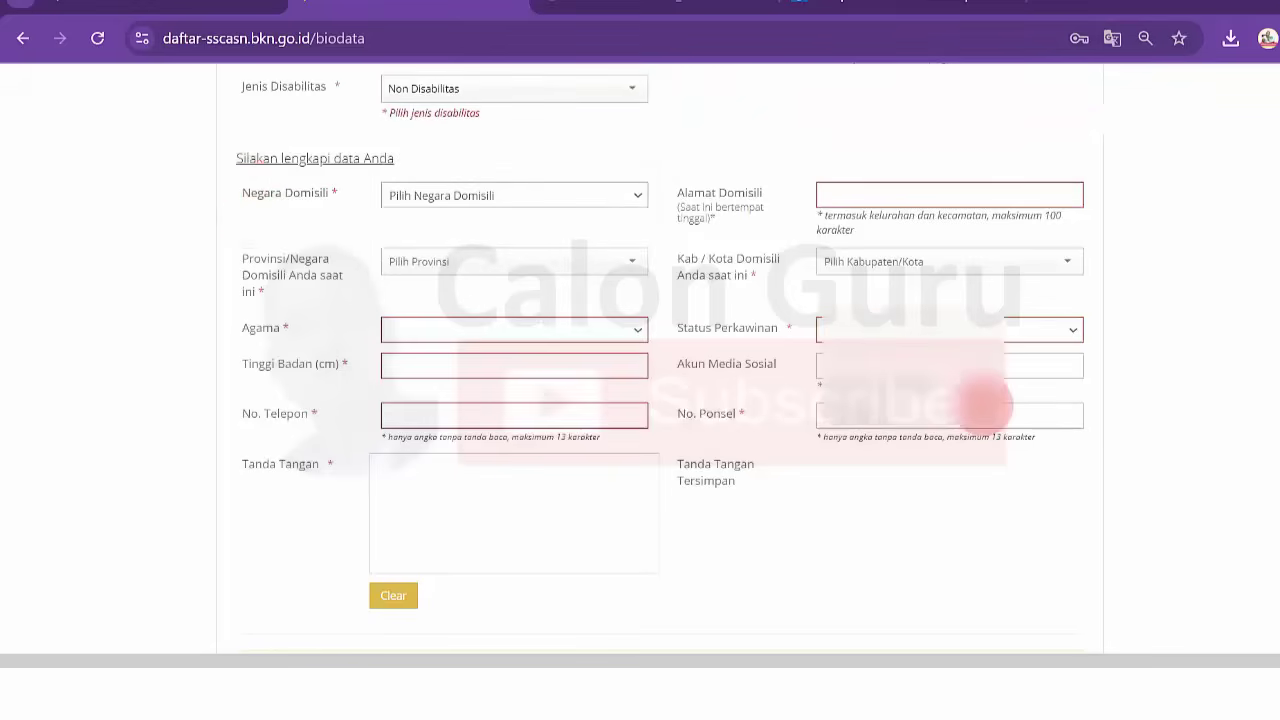
# - Set the domicile country to Dalam Negeri
pyautogui.scroll(-1, 986, 400)
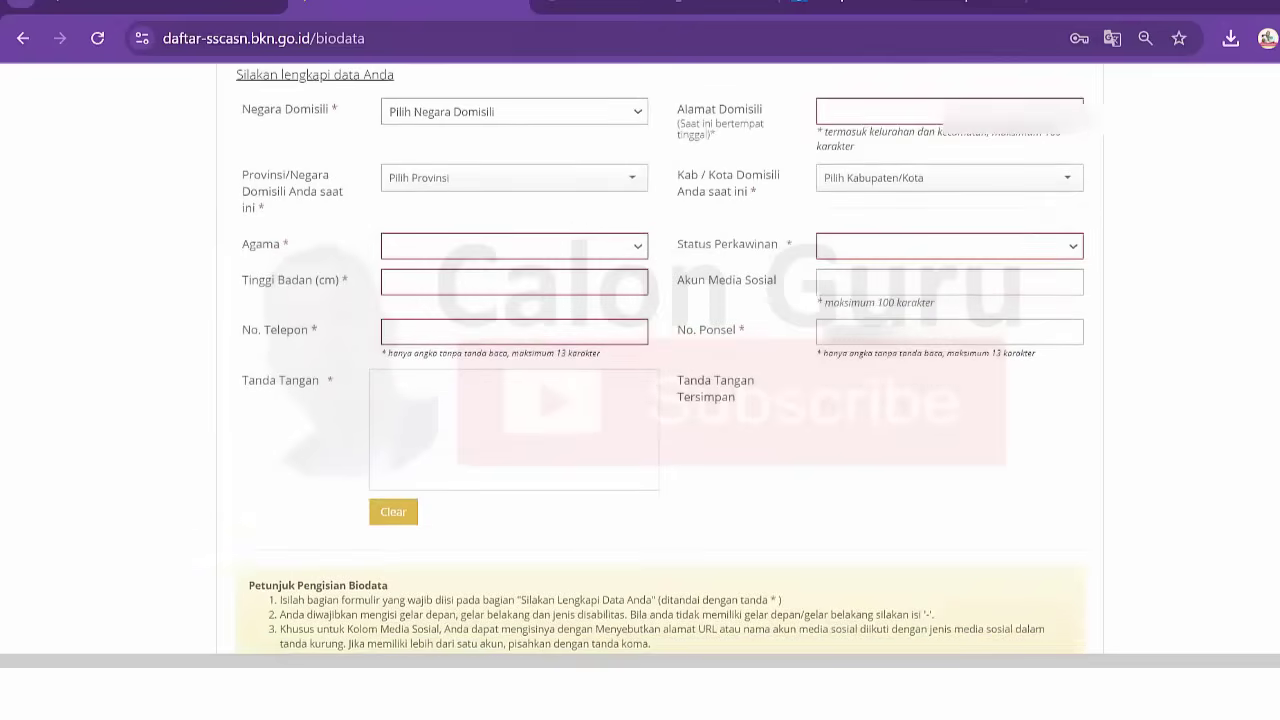
pyautogui.click(500, 182)
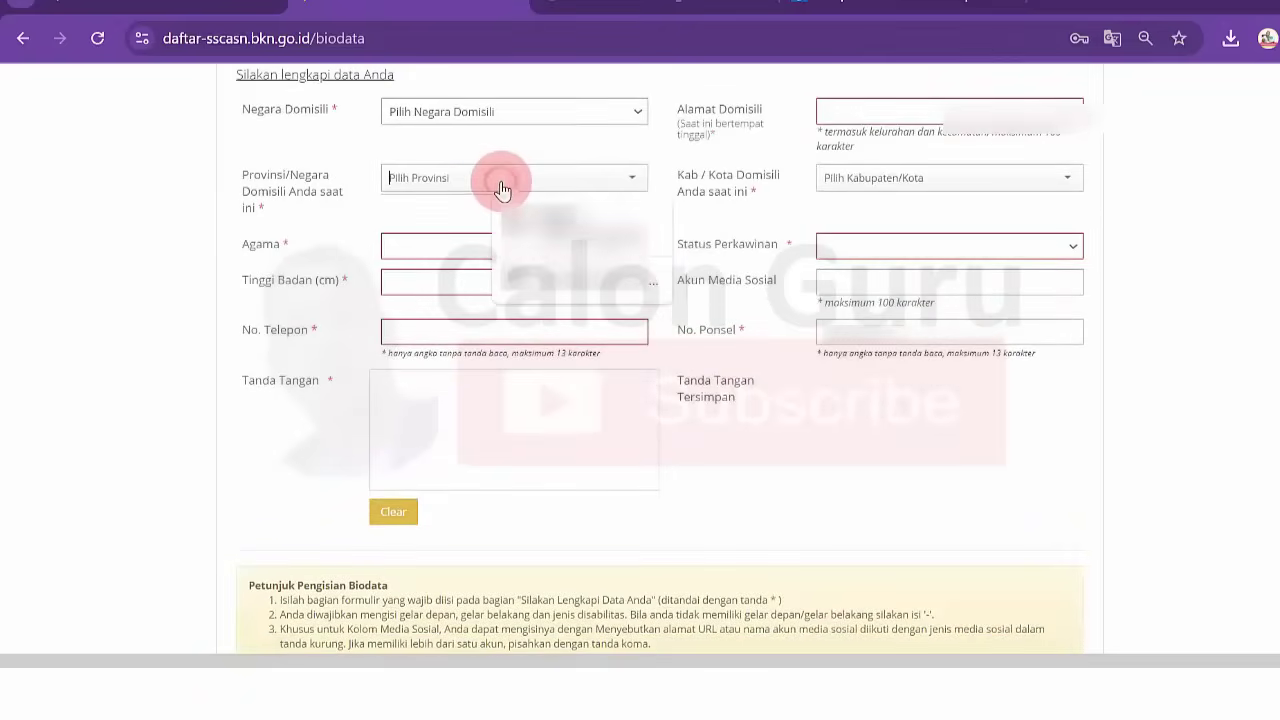
pyautogui.click(502, 182)
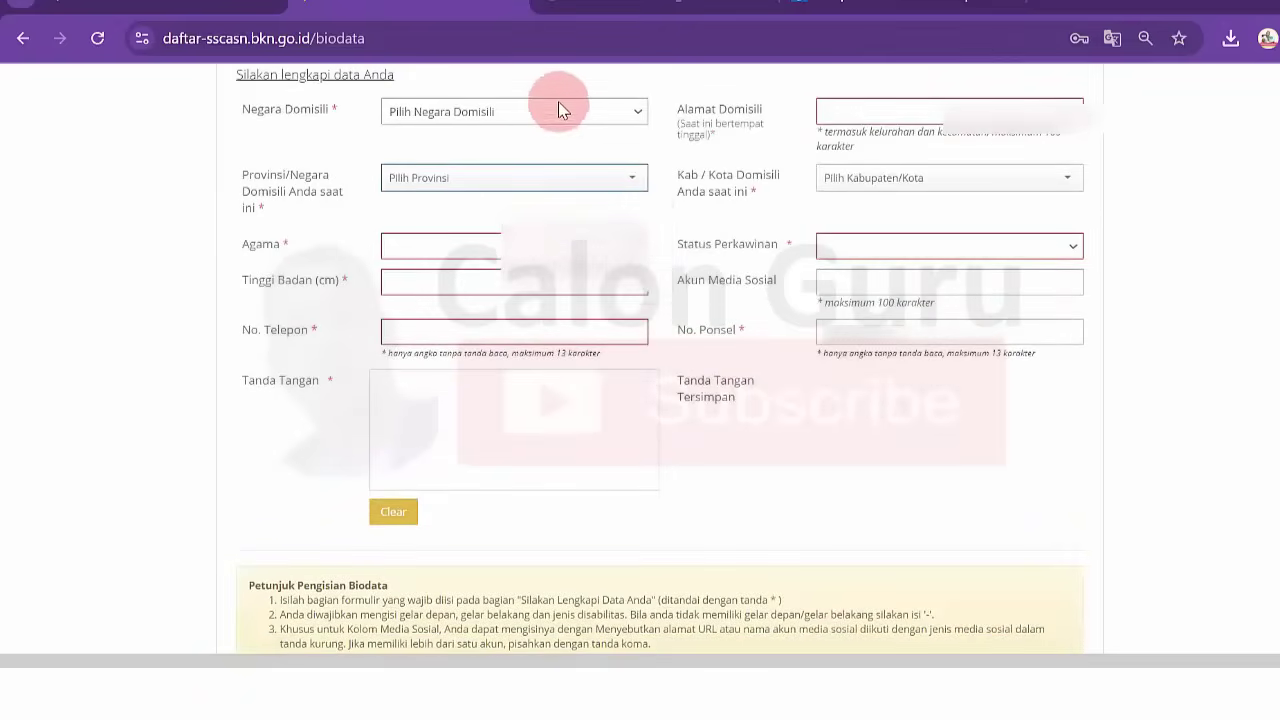
pyautogui.click(558, 110)
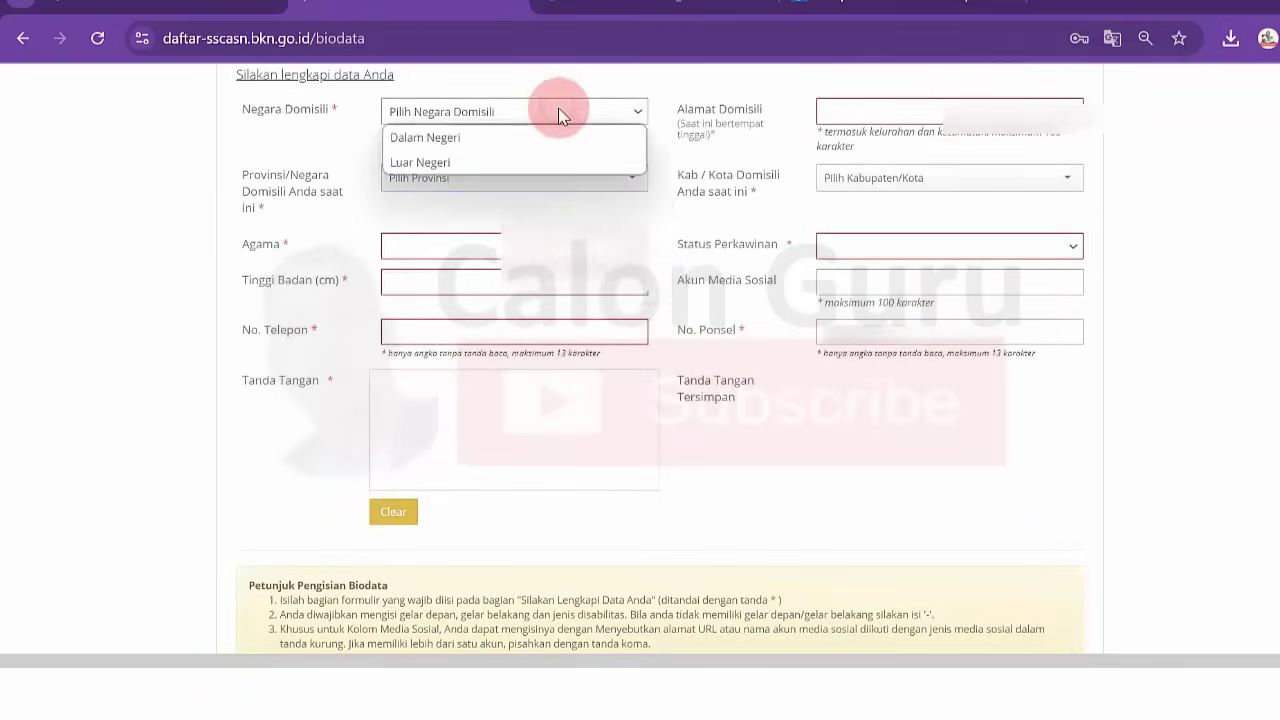
pyautogui.click(491, 147)
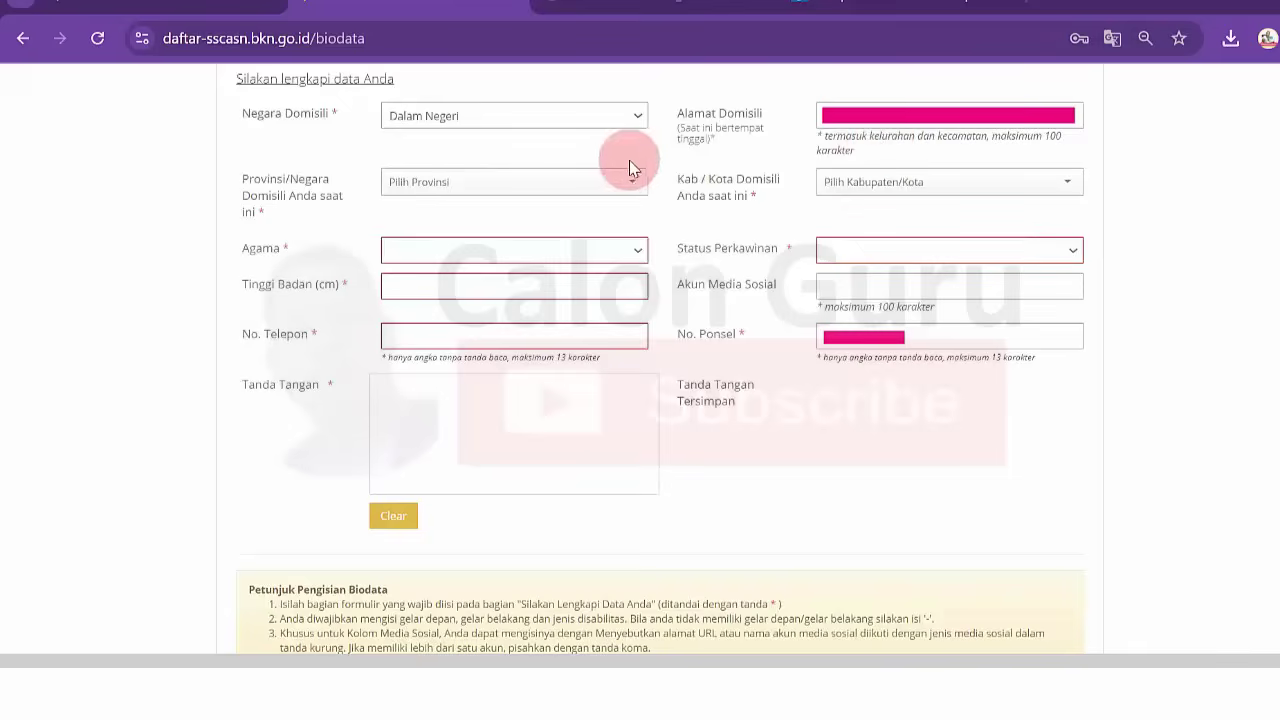
# - Choose the domicile province and regency/city from their dropdowns
pyautogui.click(610, 186)
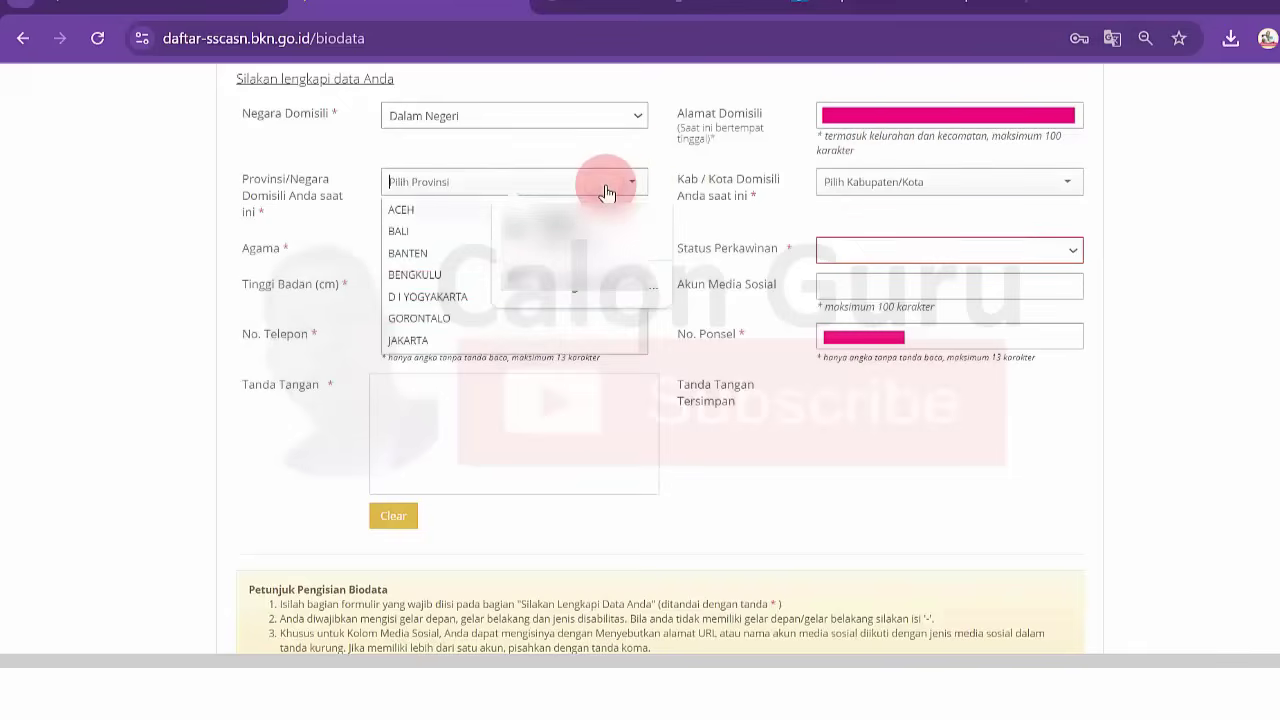
pyautogui.click(636, 188)
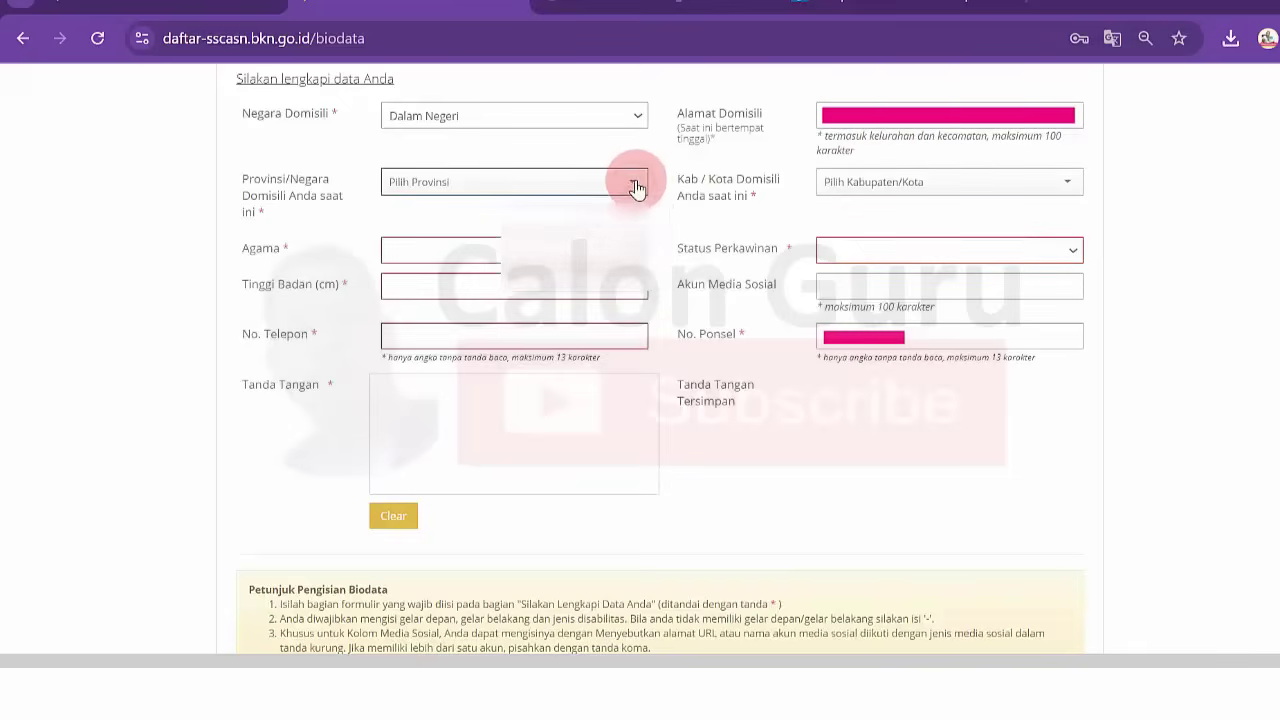
pyautogui.click(634, 190)
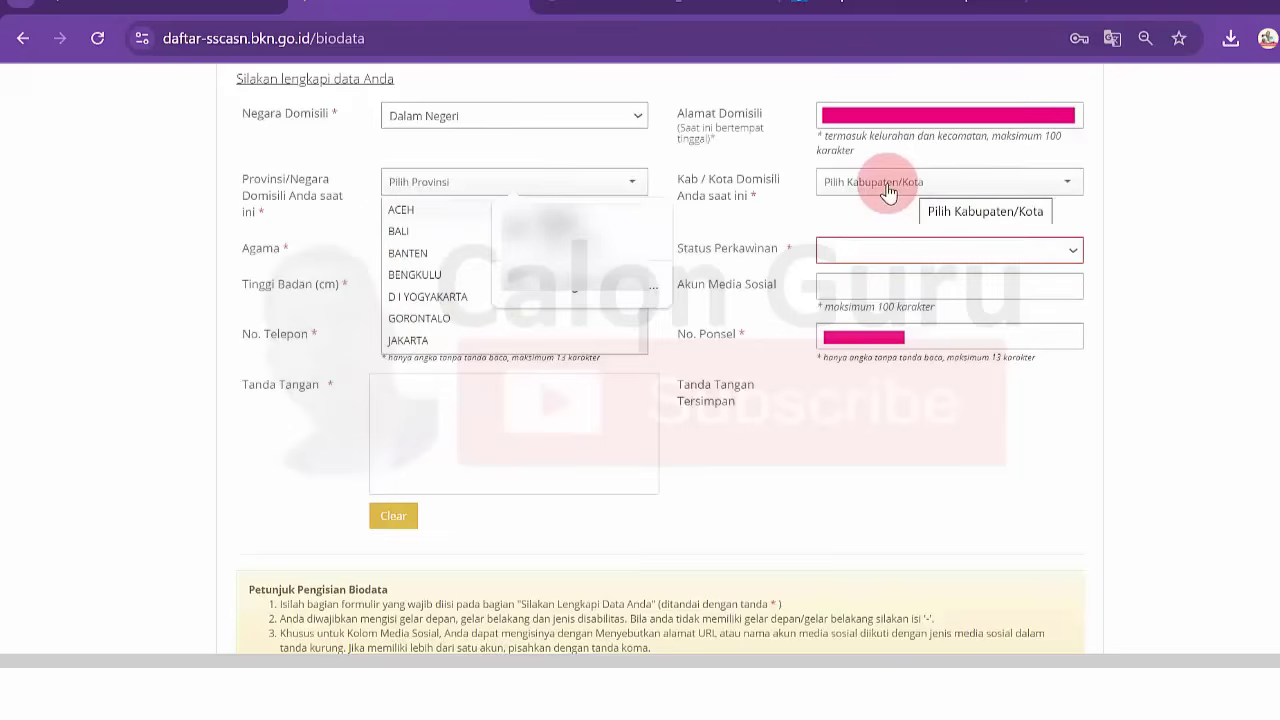
pyautogui.click(672, 133)
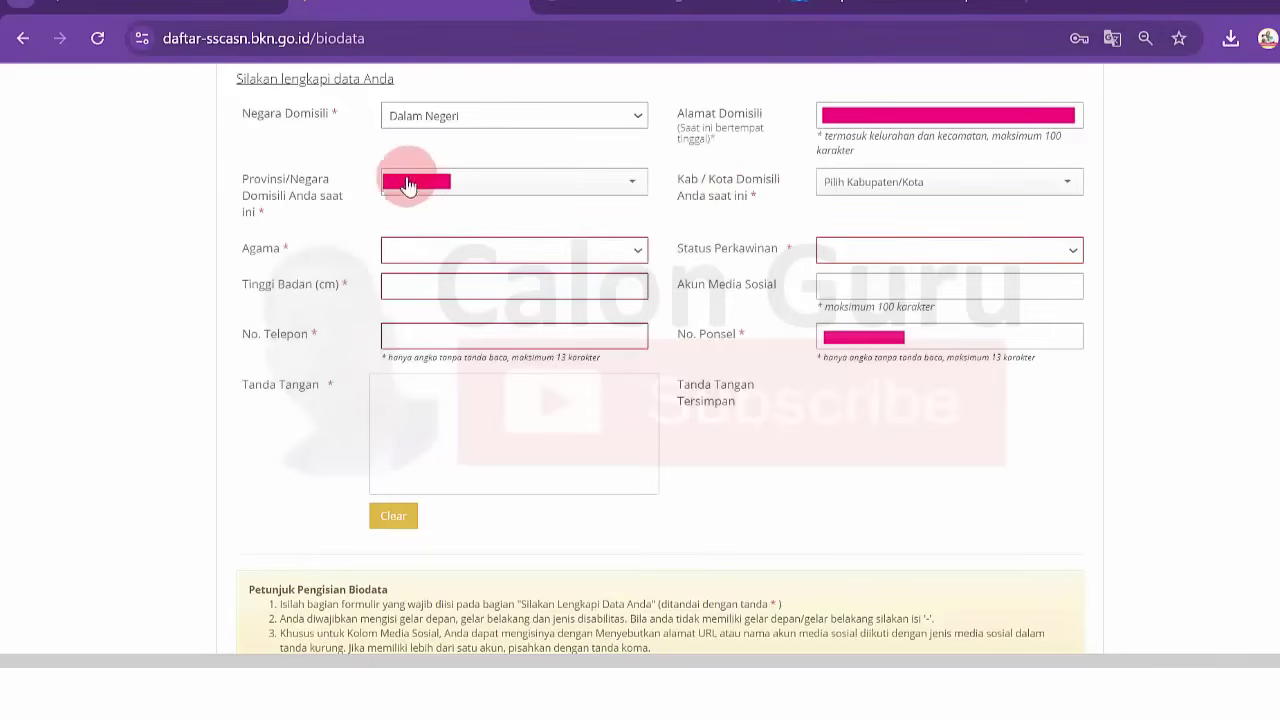
pyautogui.click(1000, 186)
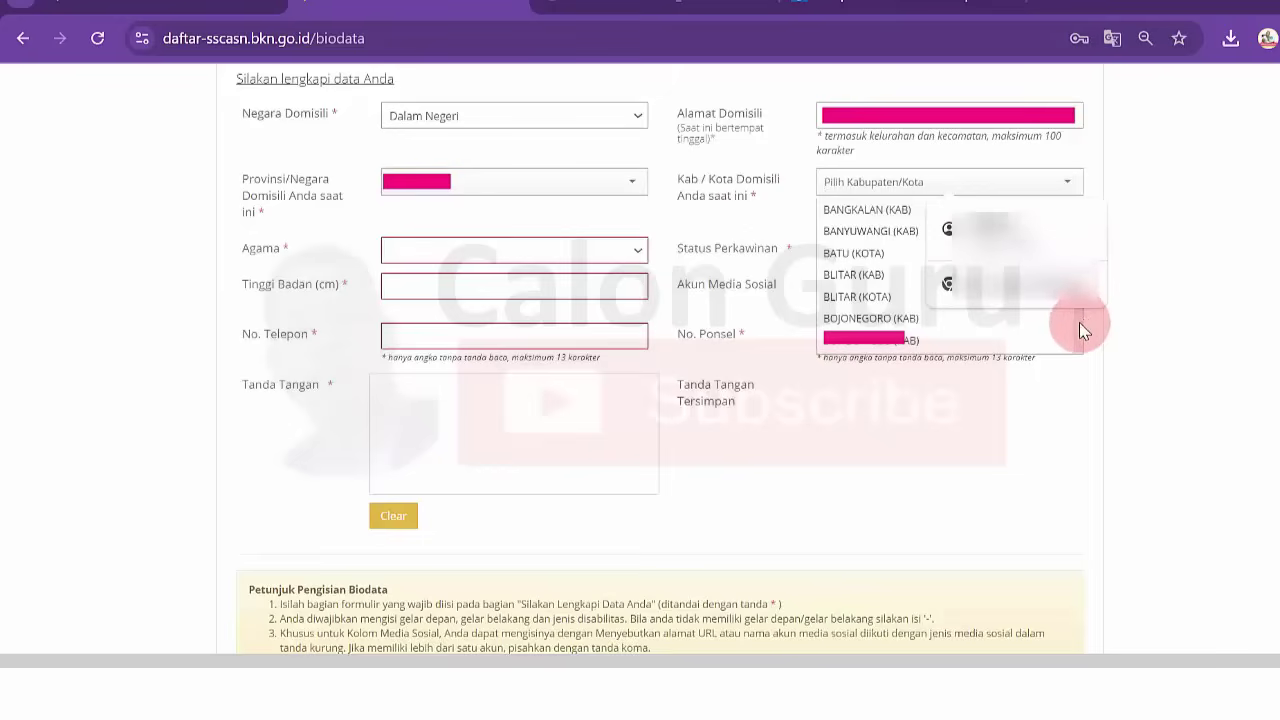
pyautogui.scroll(-8, 1079, 322)
pyautogui.moveTo(1079, 322); pyautogui.dragTo(1171, 206)
pyautogui.click(1171, 206)
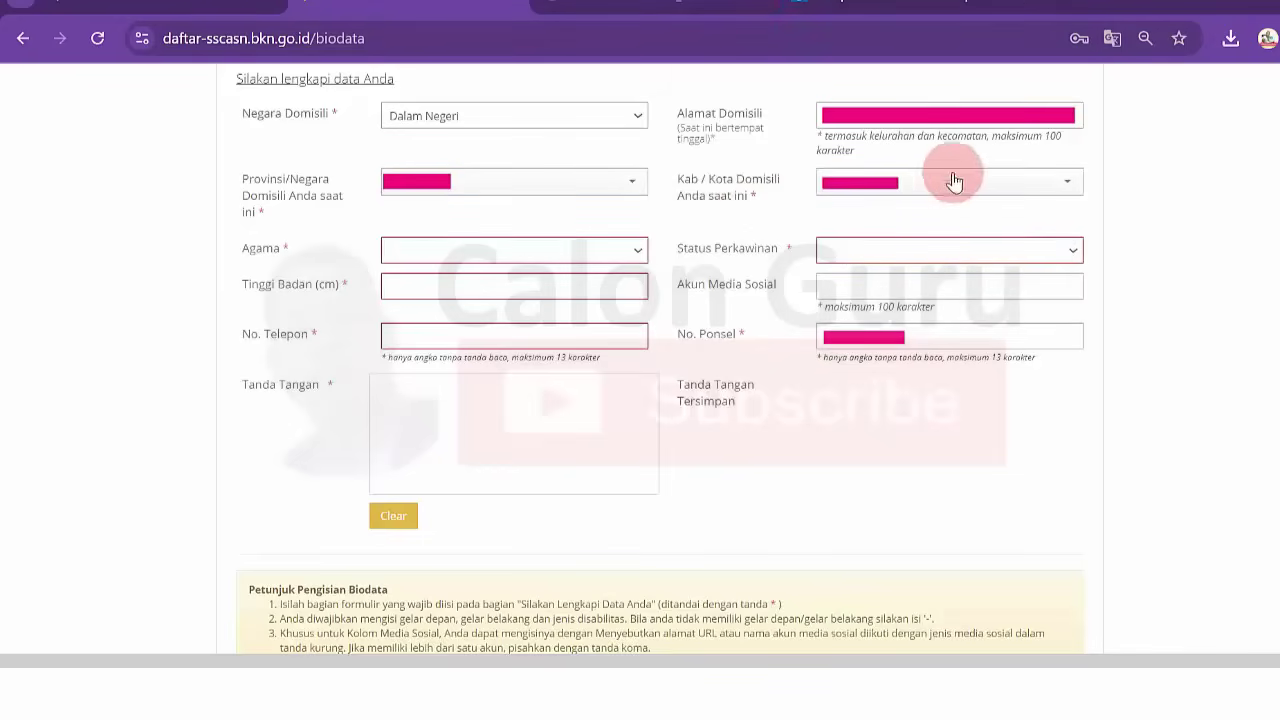
# - Leave religion as it is and set marital status to Kawin
pyautogui.click(563, 259)
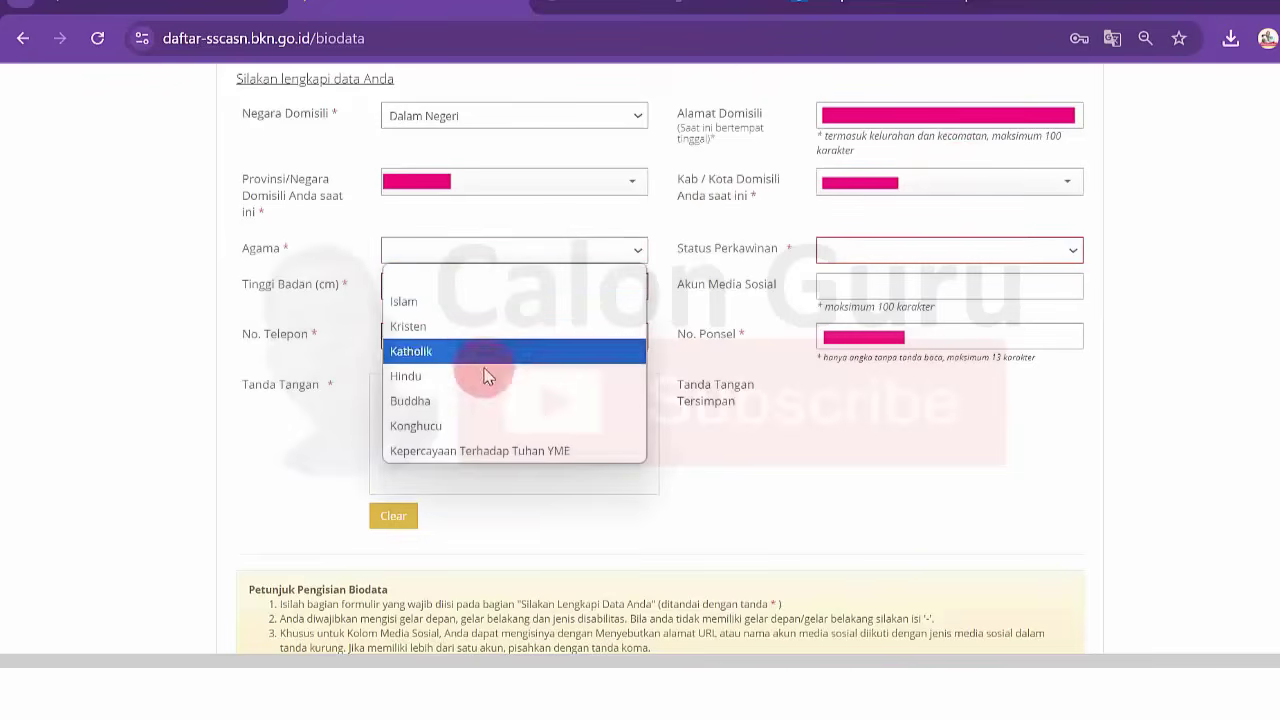
pyautogui.click(660, 220)
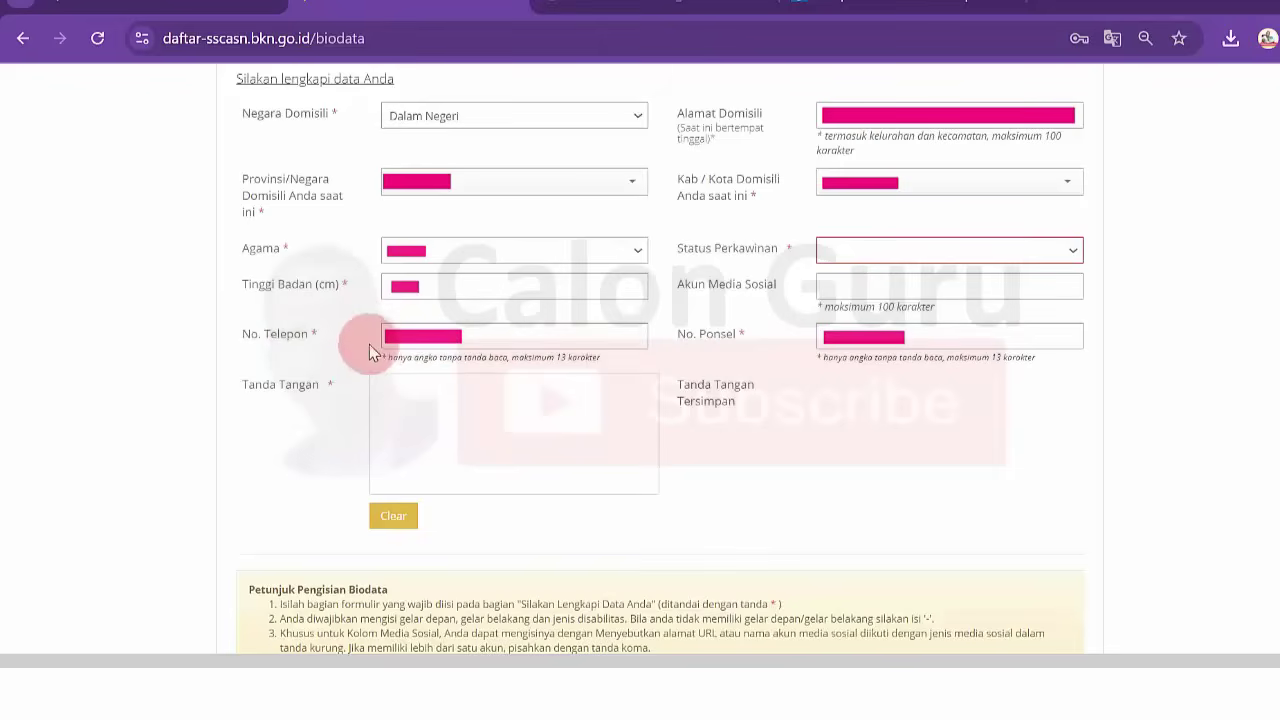
pyautogui.click(915, 249)
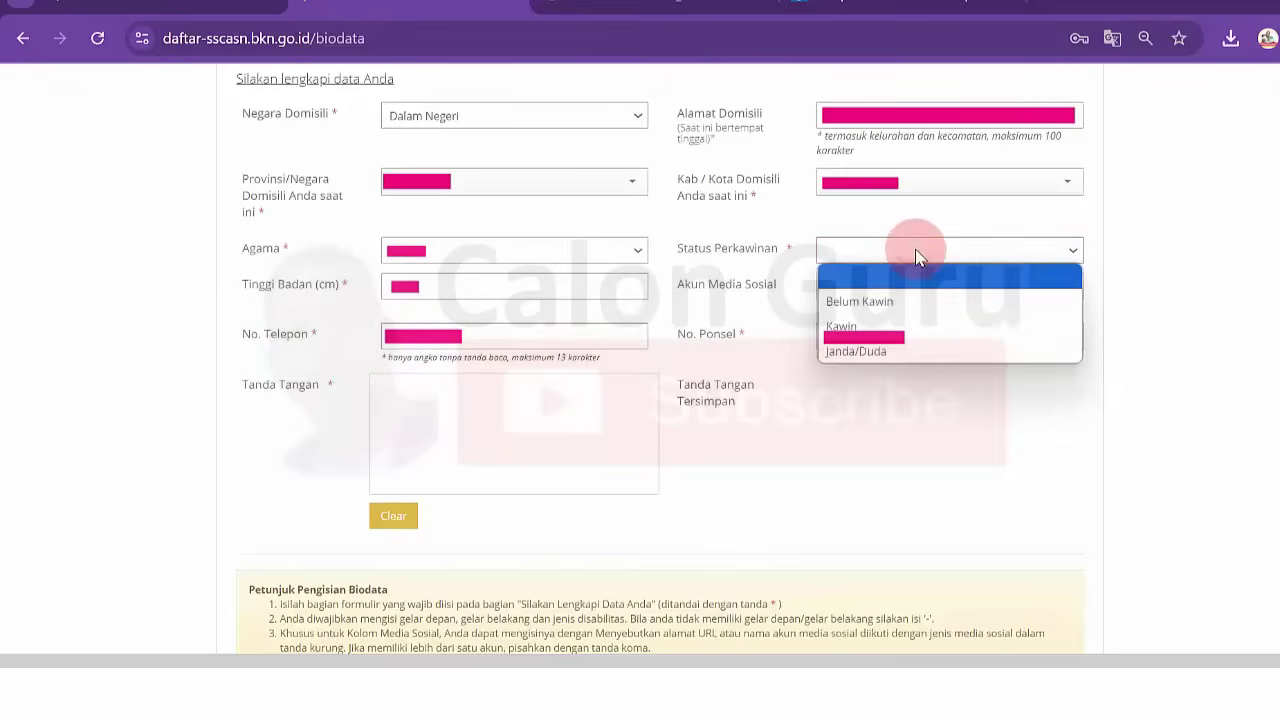
pyautogui.click(868, 331)
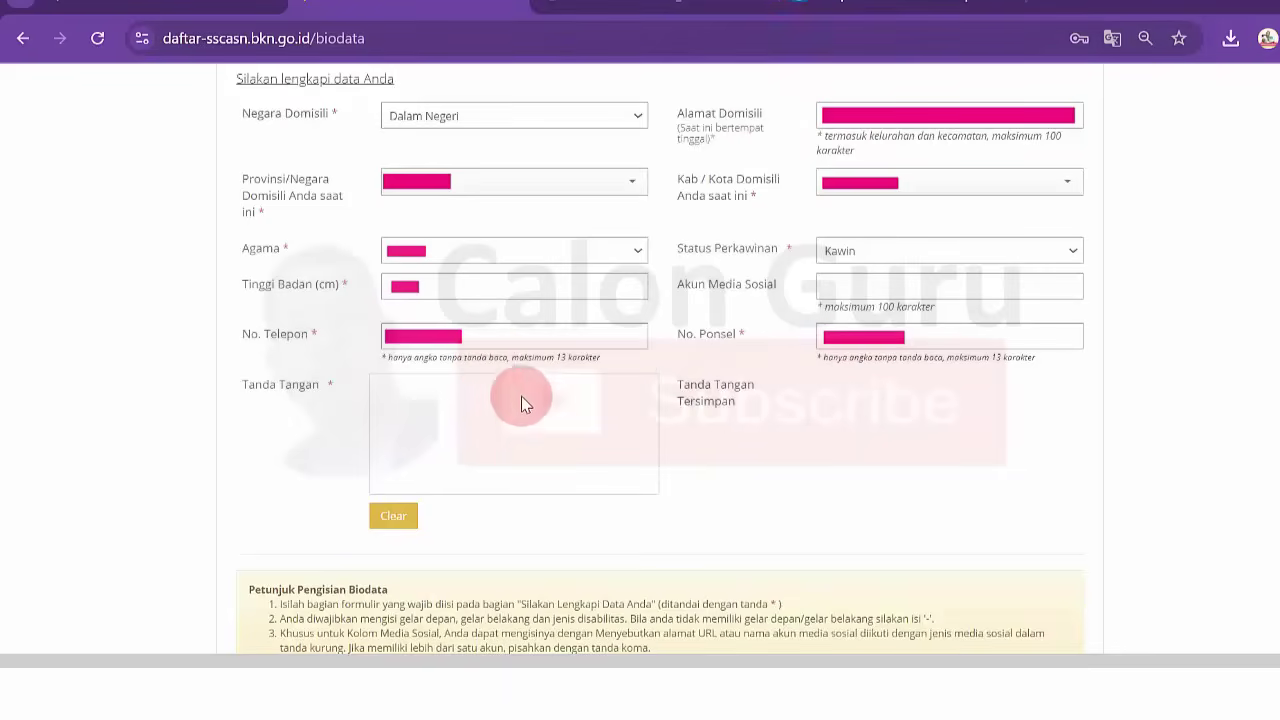
# - Draw a signature in the Tanda Tangan pad, clearing and redrawing it twice until it looks right
pyautogui.moveTo(499, 399)
pyautogui.mouseDown()
pyautogui.moveTo(486, 455)
pyautogui.moveTo(518, 474)
pyautogui.mouseUp()
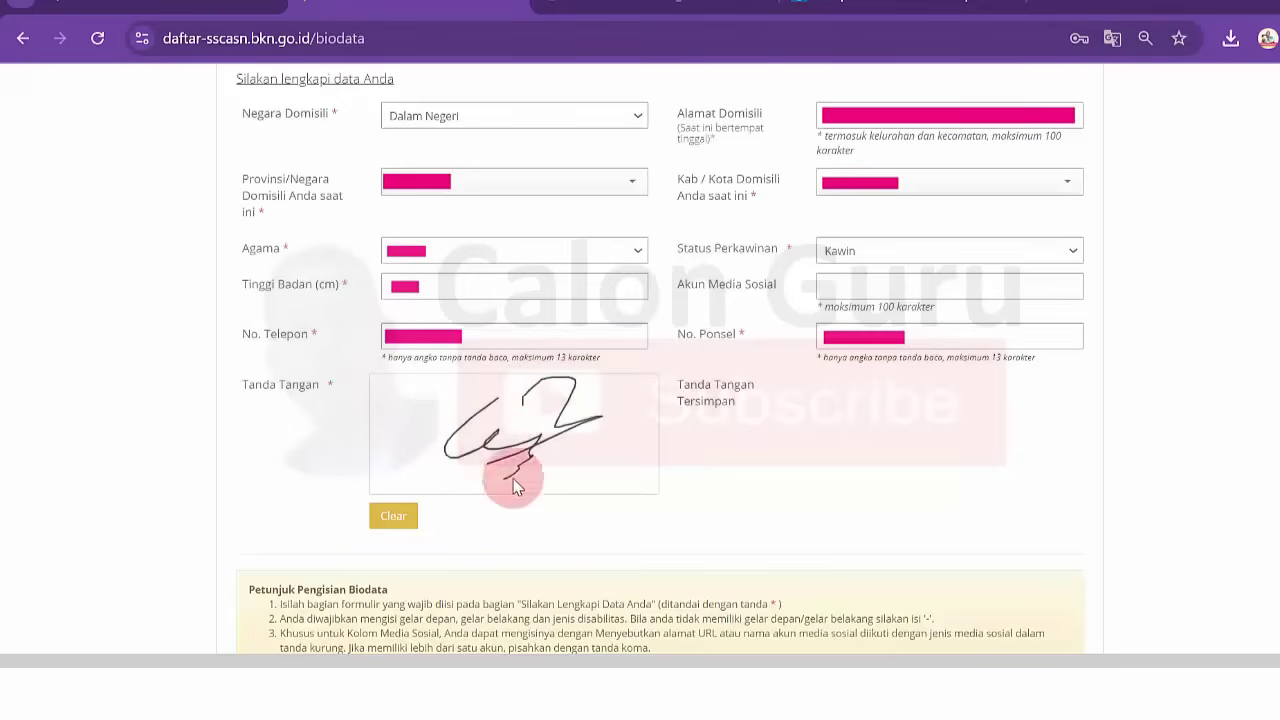
pyautogui.click(394, 517)
pyautogui.moveTo(498, 405); pyautogui.dragTo(508, 449)
pyautogui.click(393, 515)
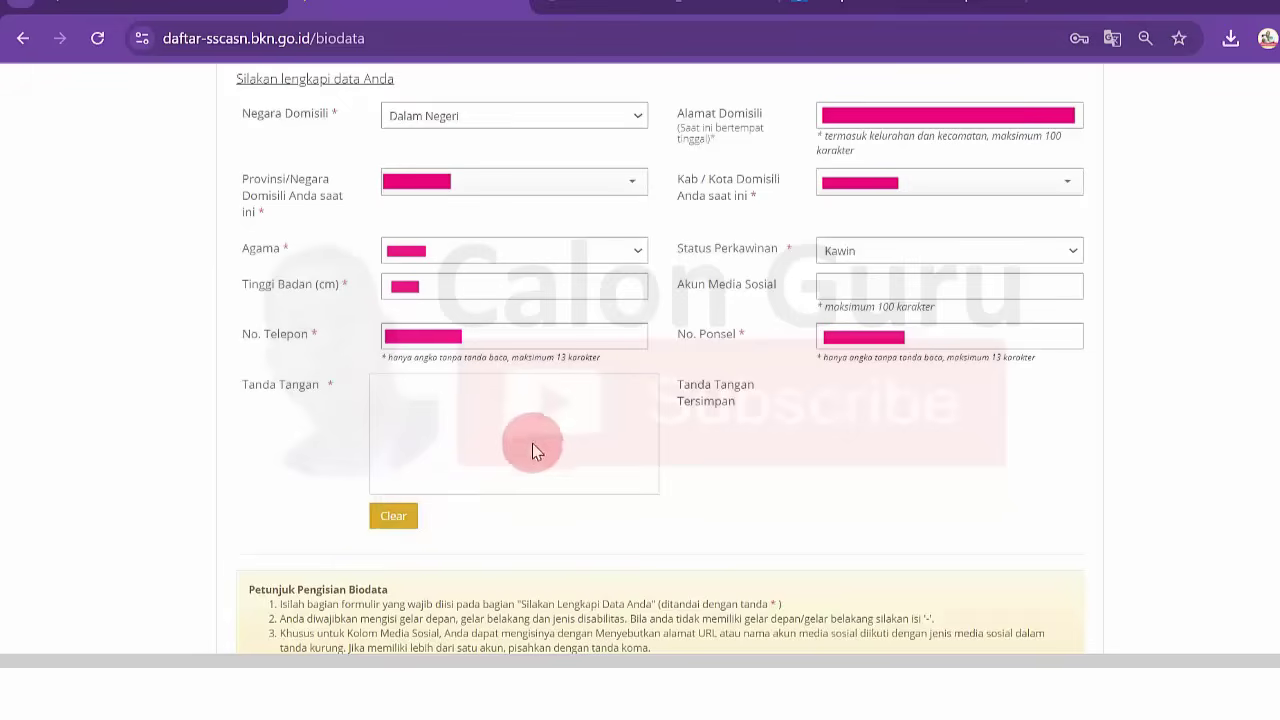
pyautogui.moveTo(491, 398); pyautogui.dragTo(477, 411)
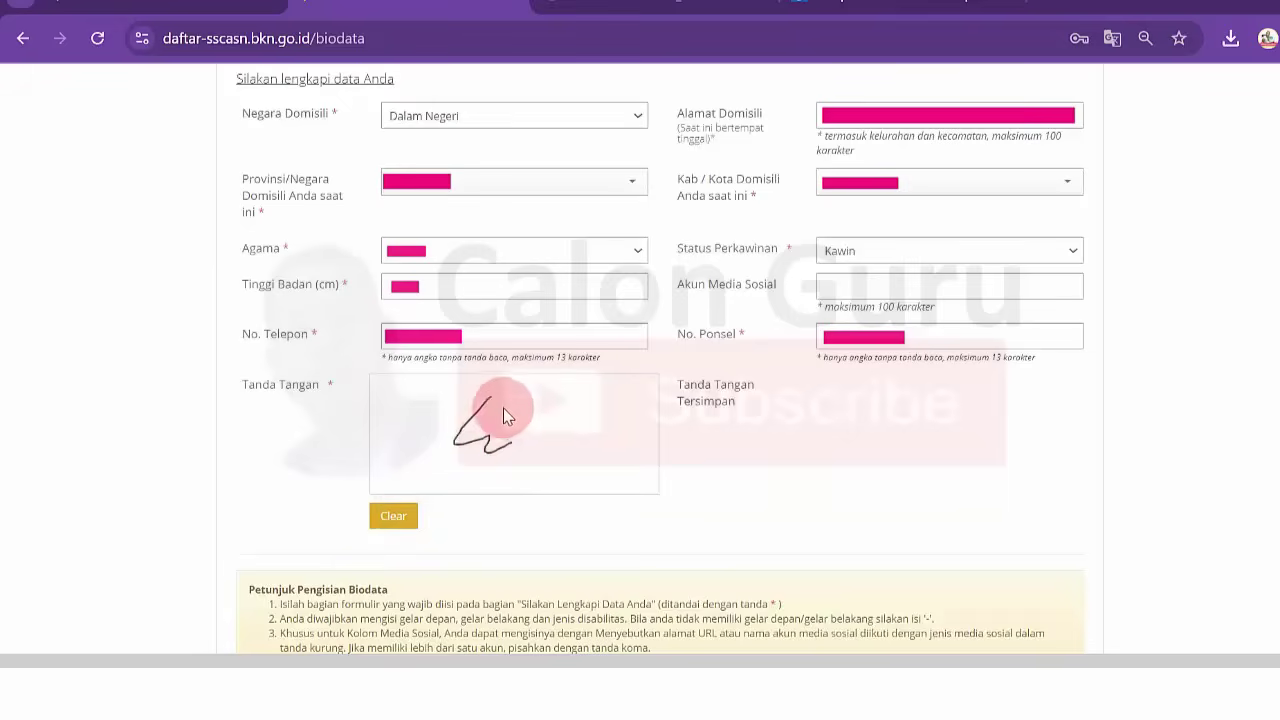
pyautogui.moveTo(505, 452); pyautogui.dragTo(512, 440)
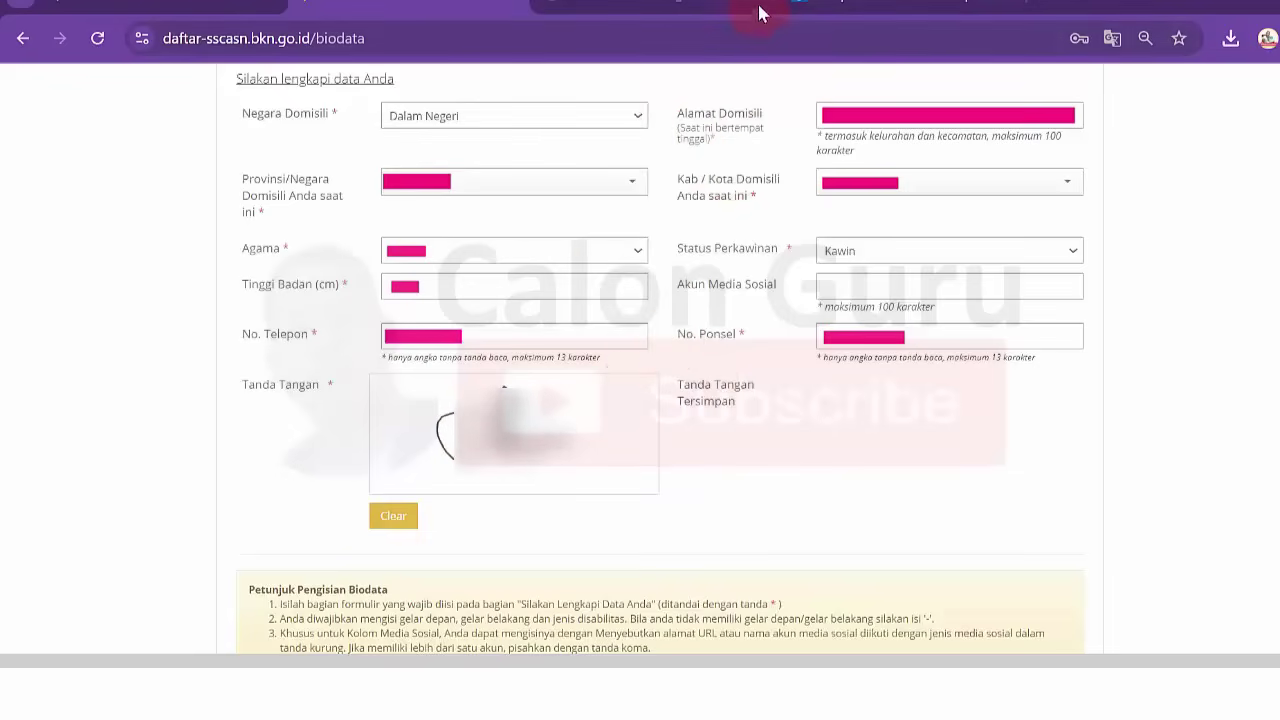
pyautogui.scroll(-3, 750, 112)
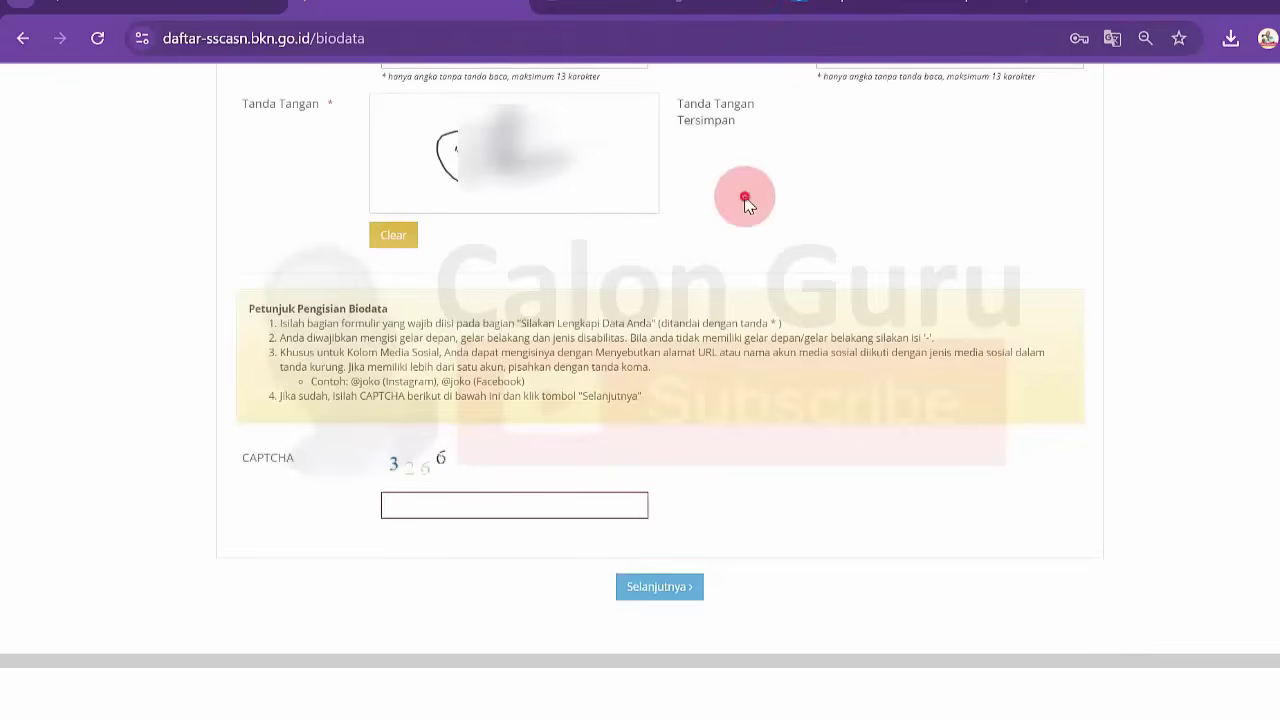
# - Enter the CAPTCHA answer and submit the biodata with Selanjutnya
pyautogui.click(435, 501)
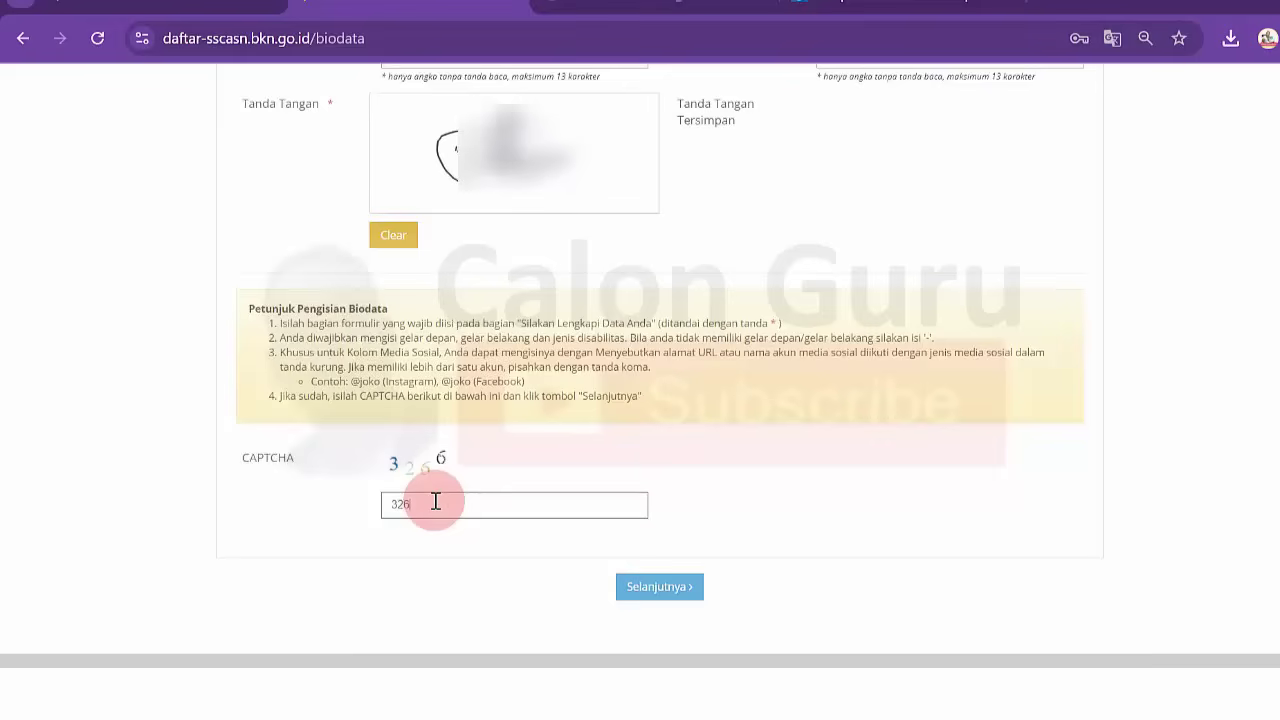
pyautogui.click(658, 592)
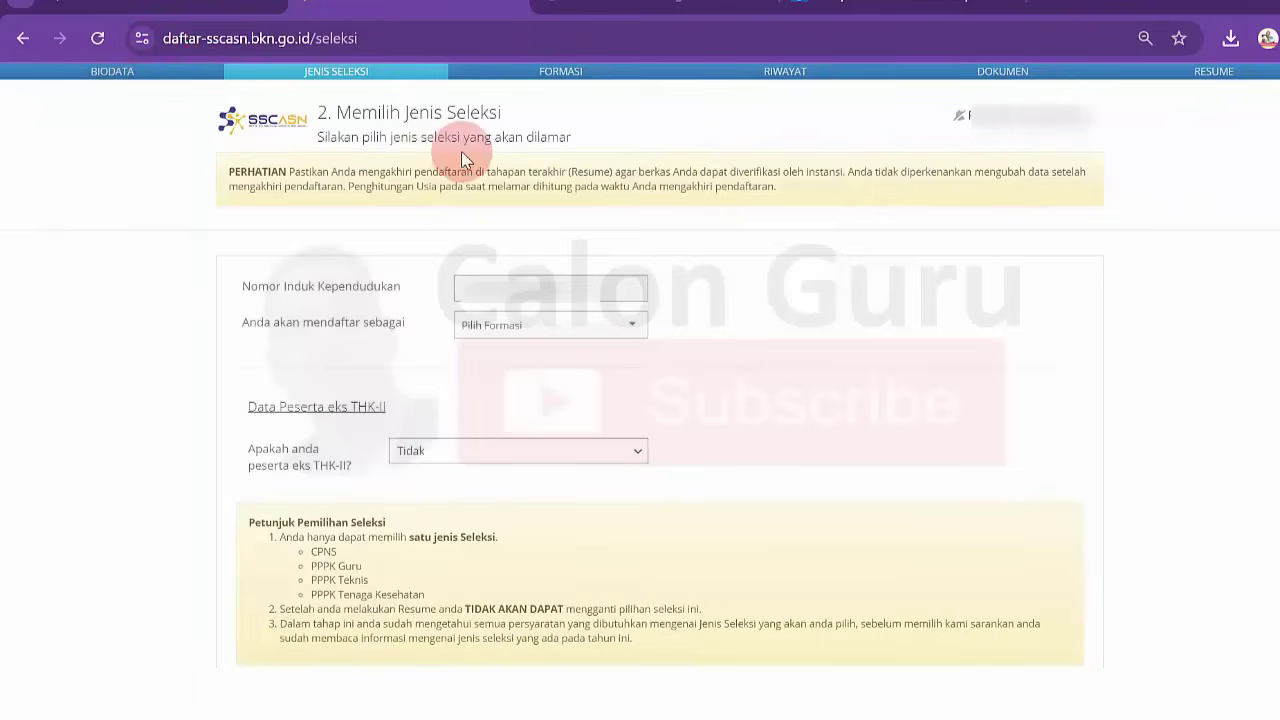
# - Choose CPNS under 'Anda akan mendaftar sebagai', keeping ex-THK-II as Tidak
pyautogui.click(617, 330)
pyautogui.click(543, 360)
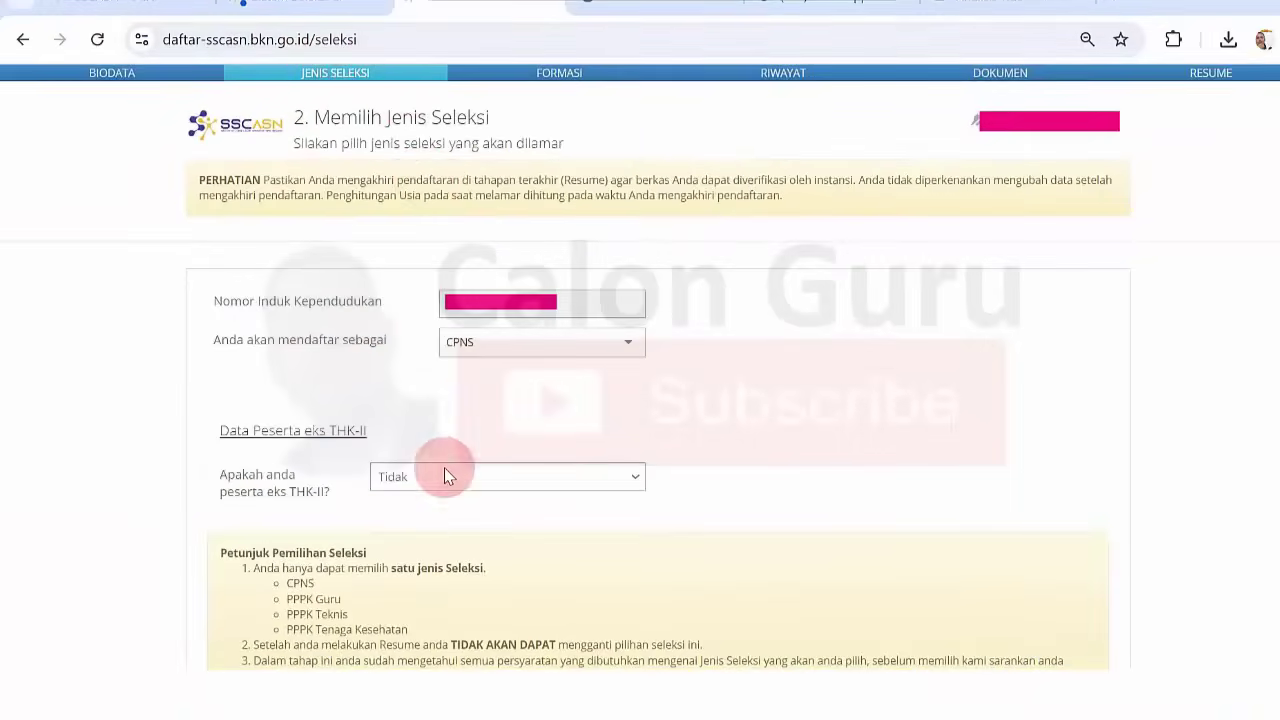
pyautogui.moveTo(228, 553); pyautogui.dragTo(364, 550)
pyautogui.click(362, 550)
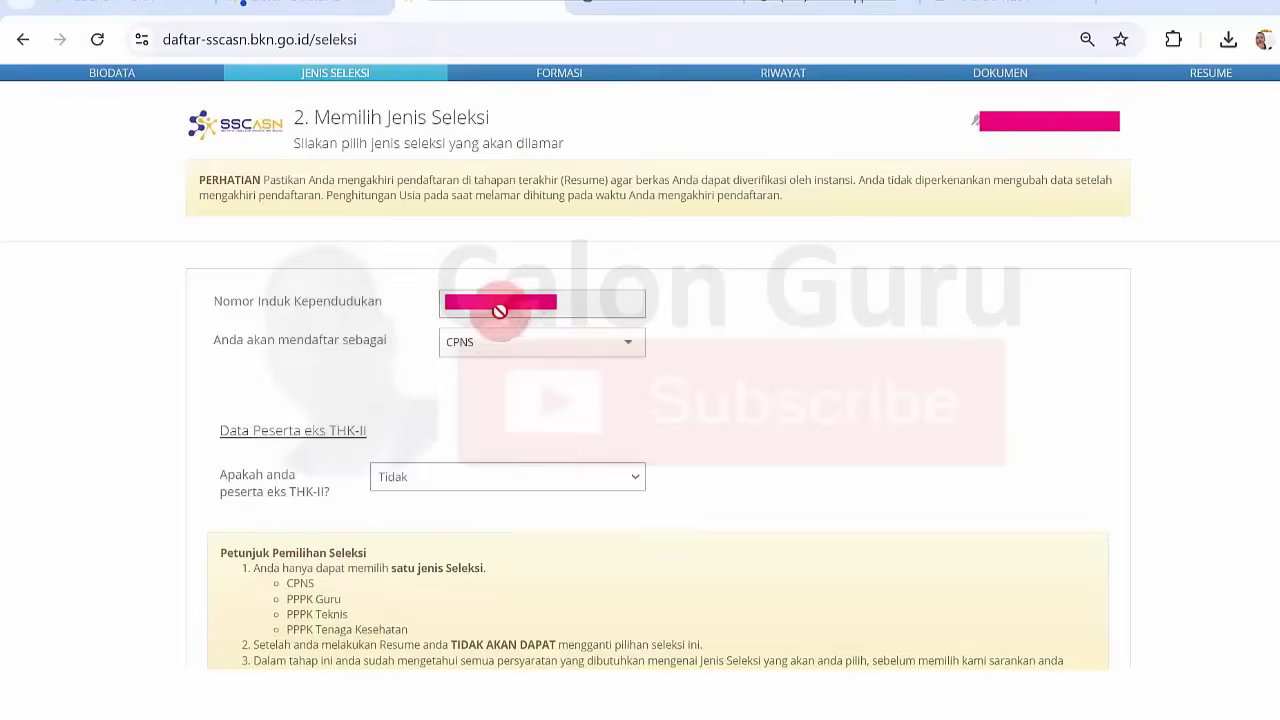
pyautogui.click(594, 349)
pyautogui.click(547, 373)
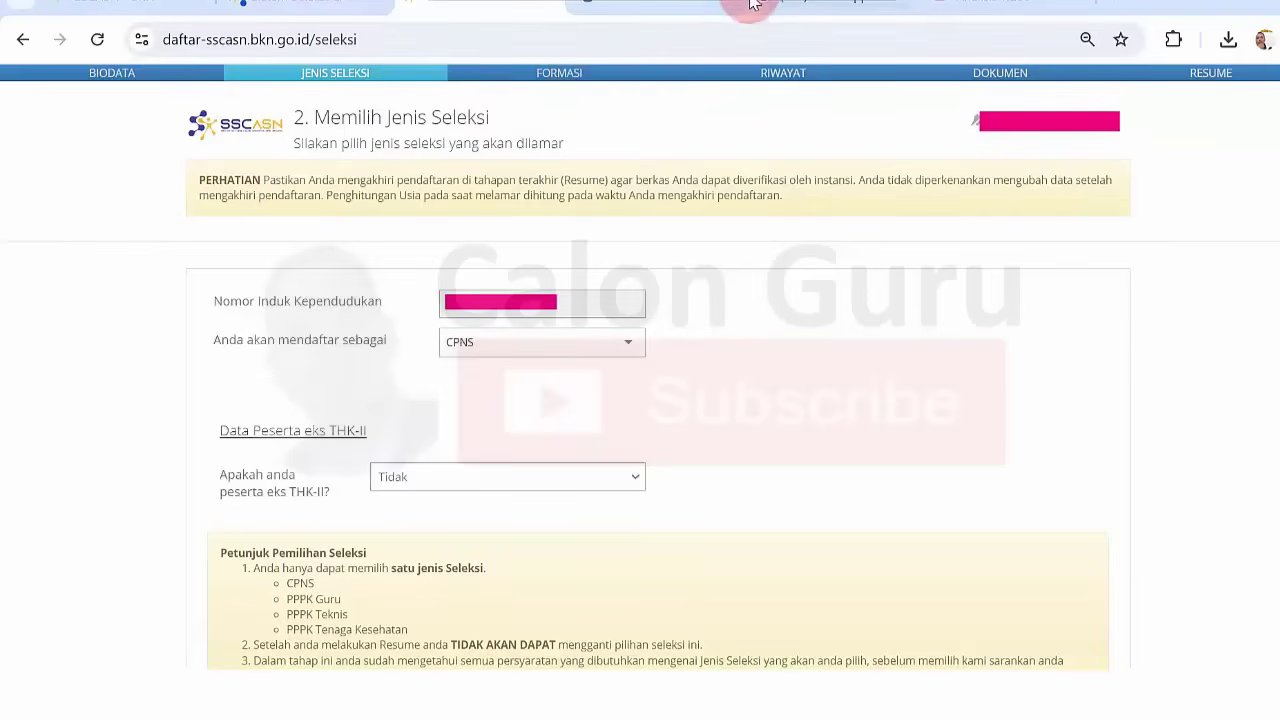
pyautogui.scroll(-2, 714, 191)
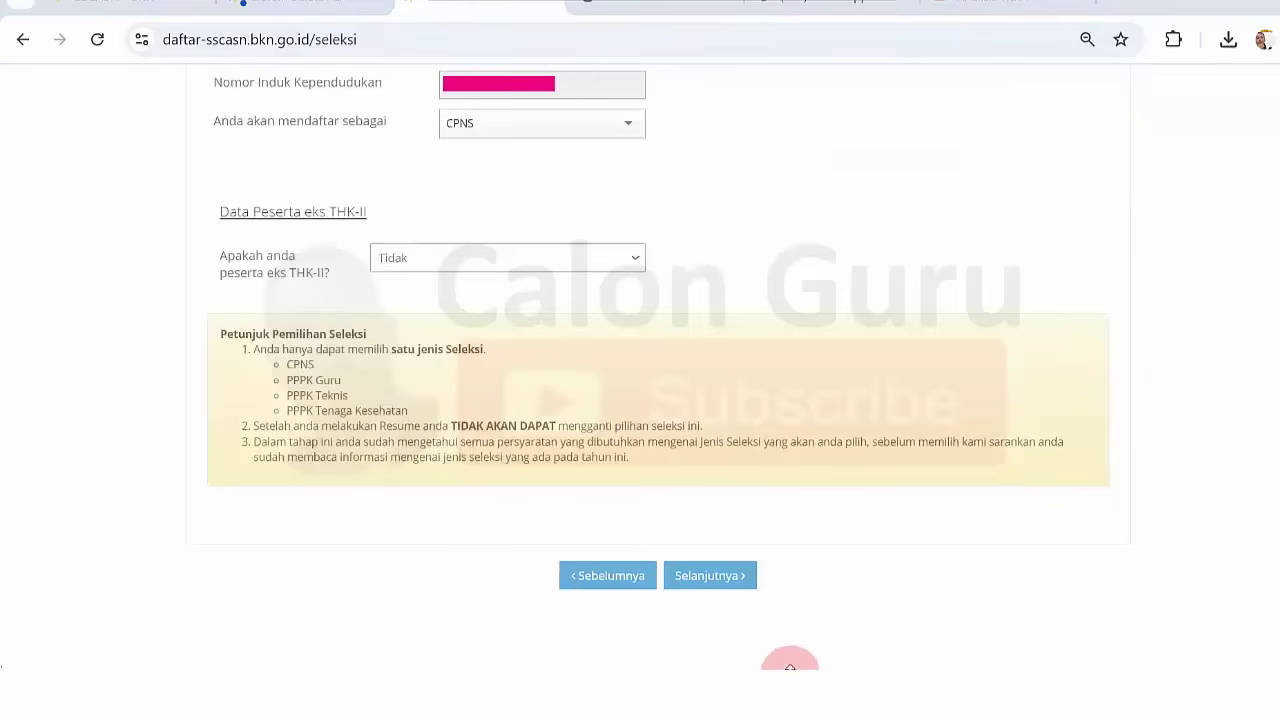
# - Move on to Mendaftar Formasi and pick Kementerian Agama as Instansi by searching 'kementerian ag'
pyautogui.click(707, 578)
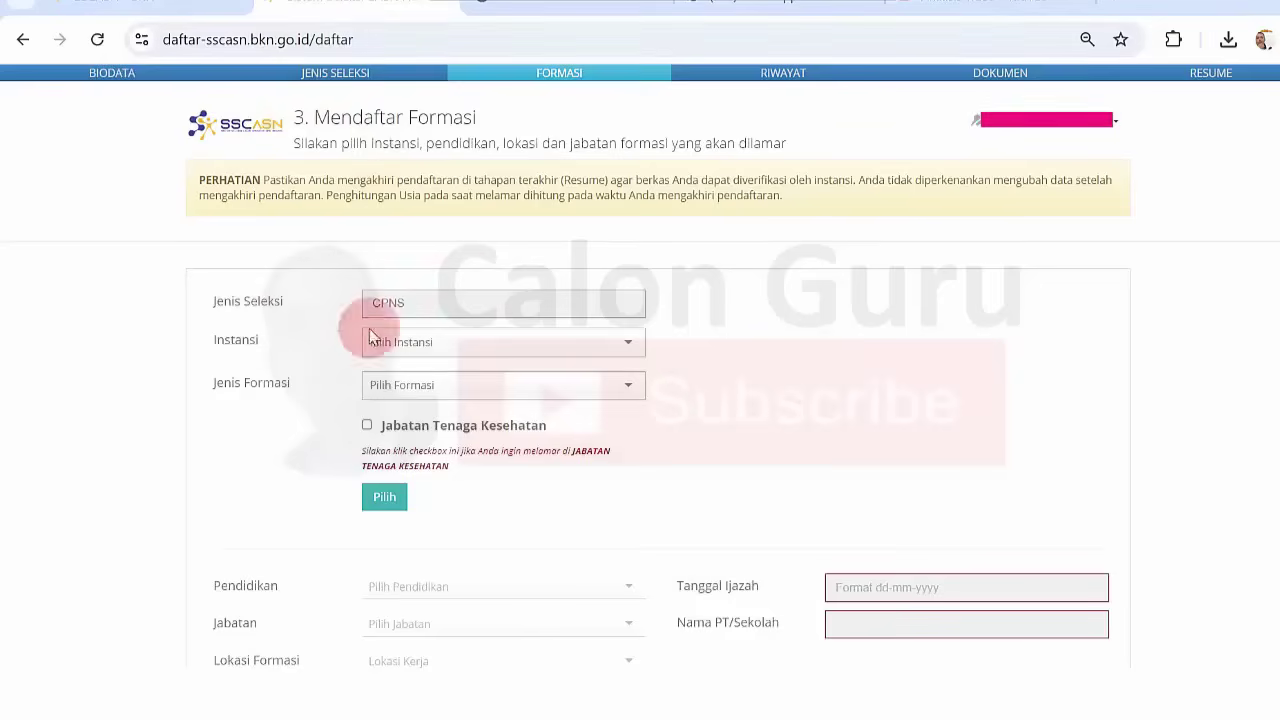
pyautogui.click(614, 348)
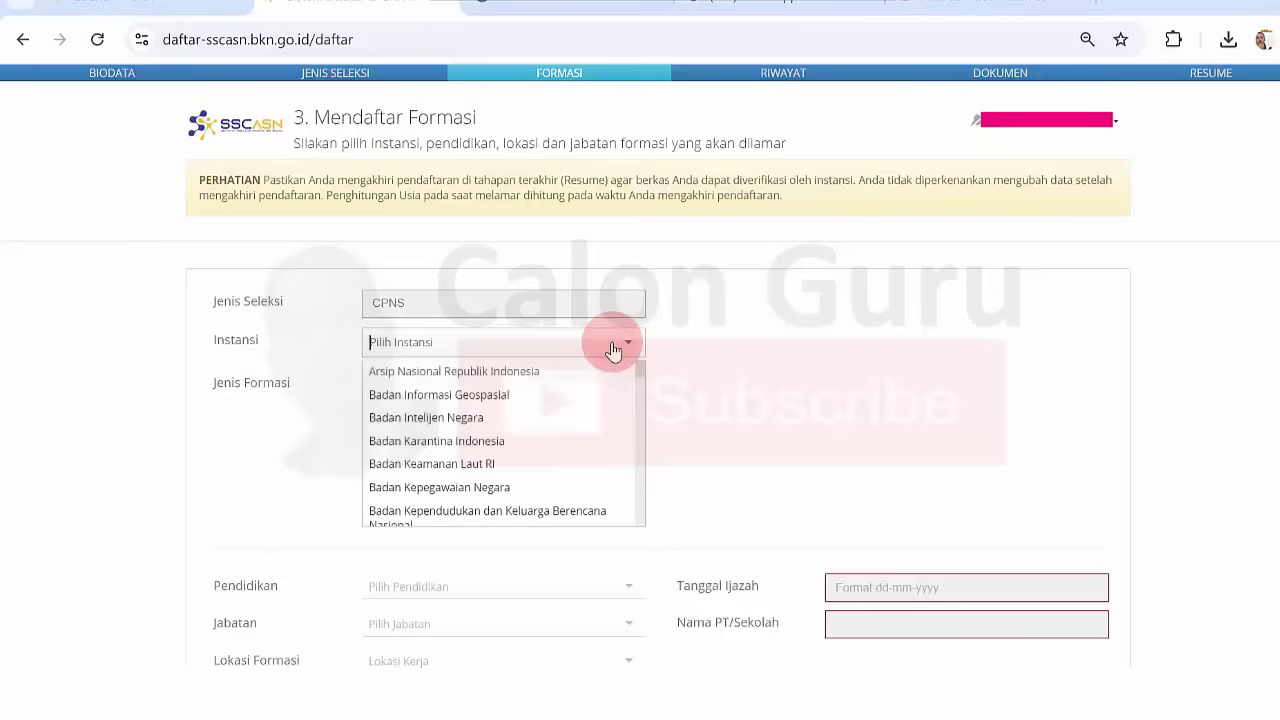
pyautogui.write('kement')
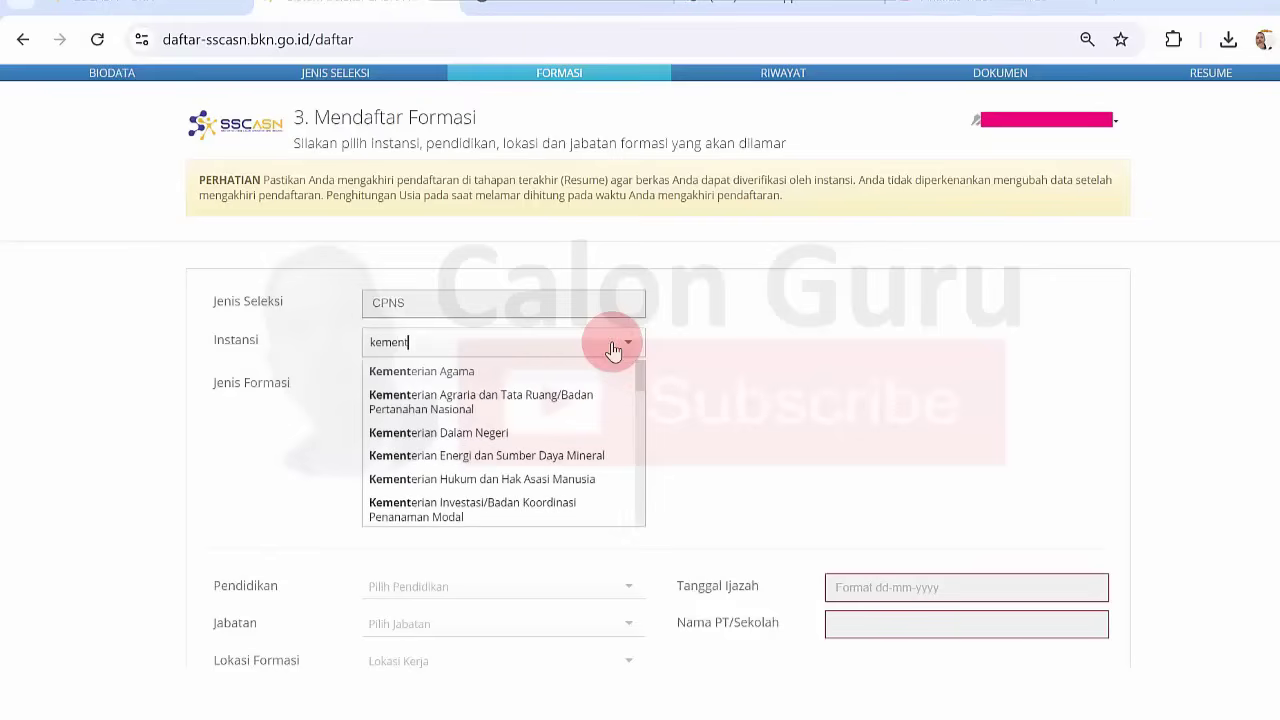
pyautogui.write('erian ag')
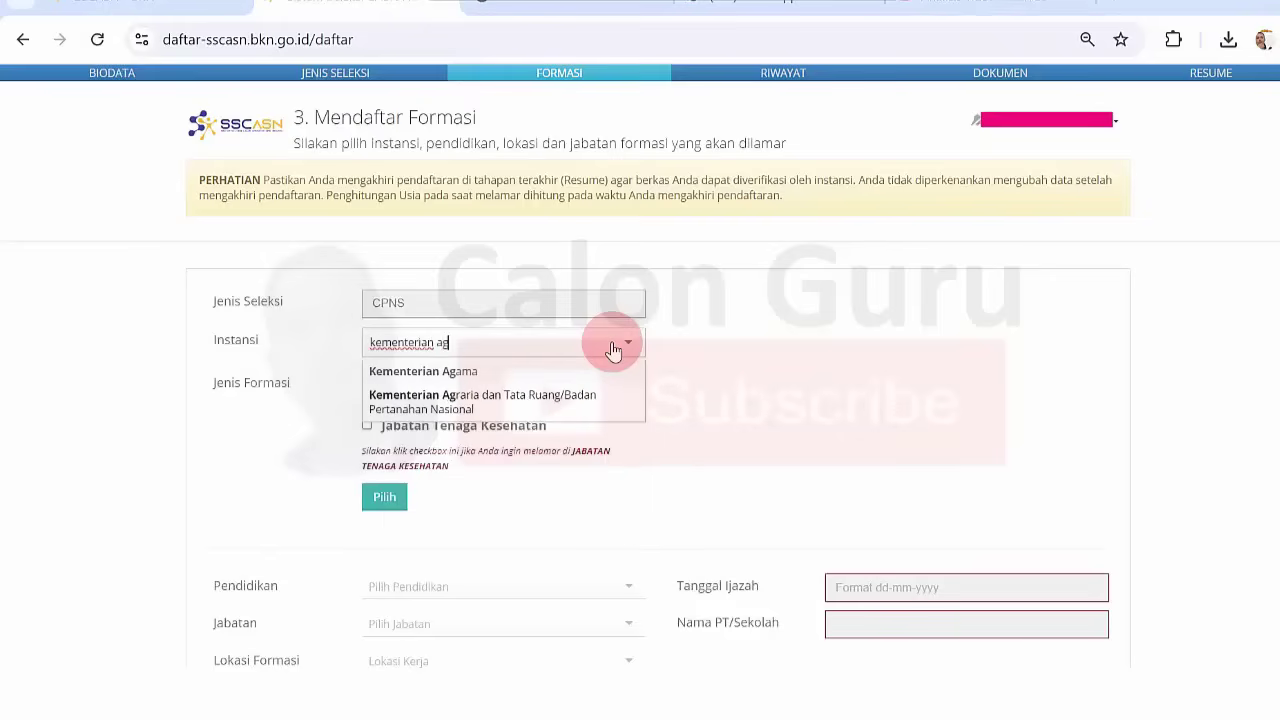
pyautogui.click(475, 373)
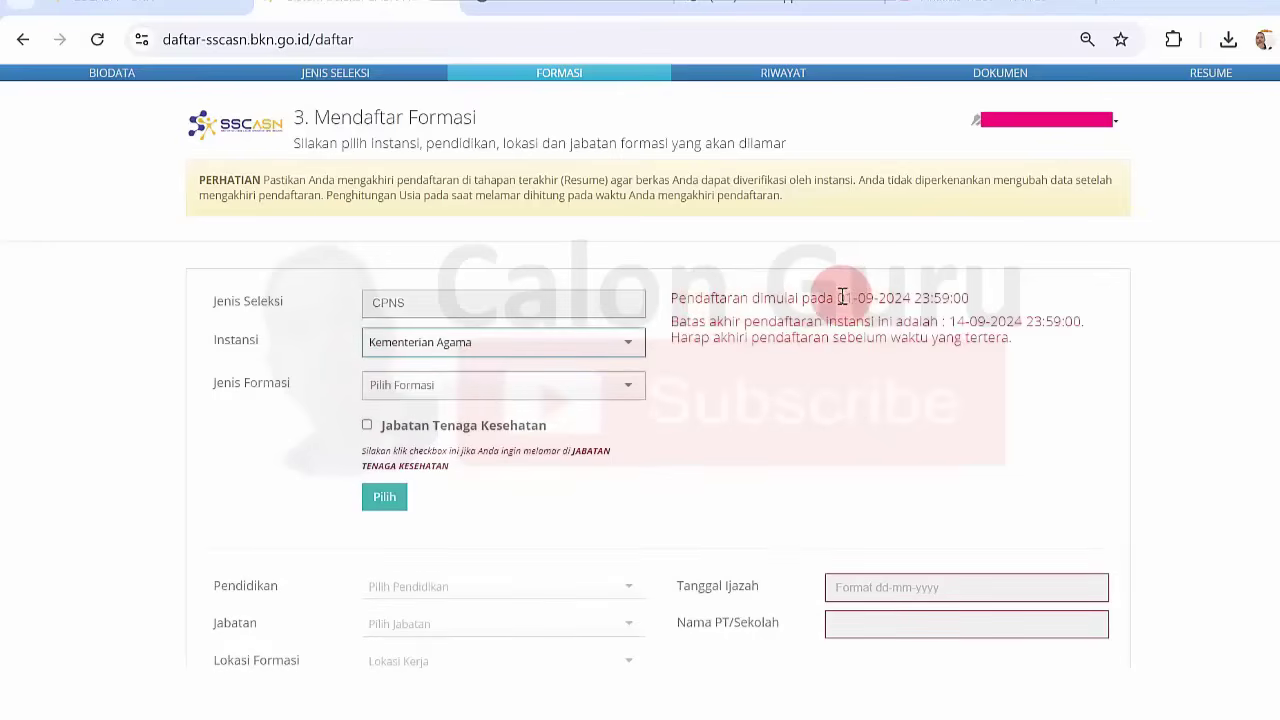
# - Check the registration period, 01-09-2024 to 14-09-2024, before choosing the Jenis Formasi
pyautogui.moveTo(838, 297); pyautogui.dragTo(873, 297)
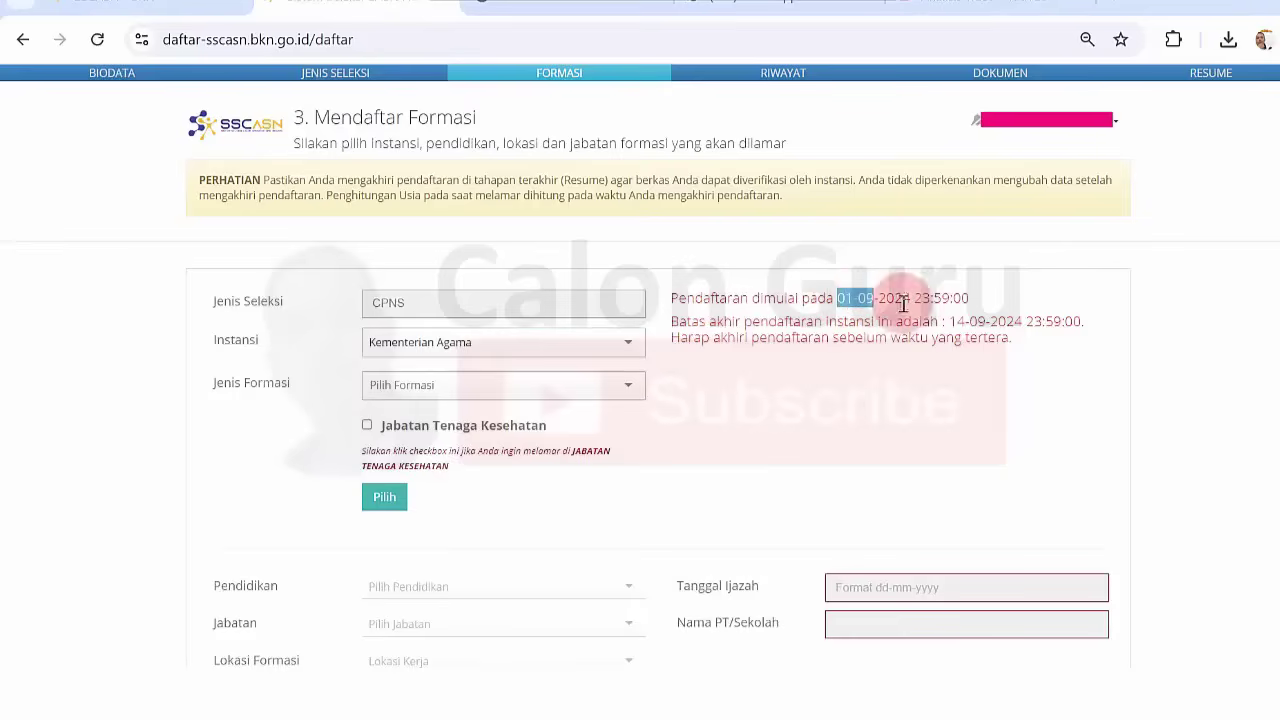
pyautogui.click(950, 320)
pyautogui.moveTo(950, 320); pyautogui.dragTo(997, 320)
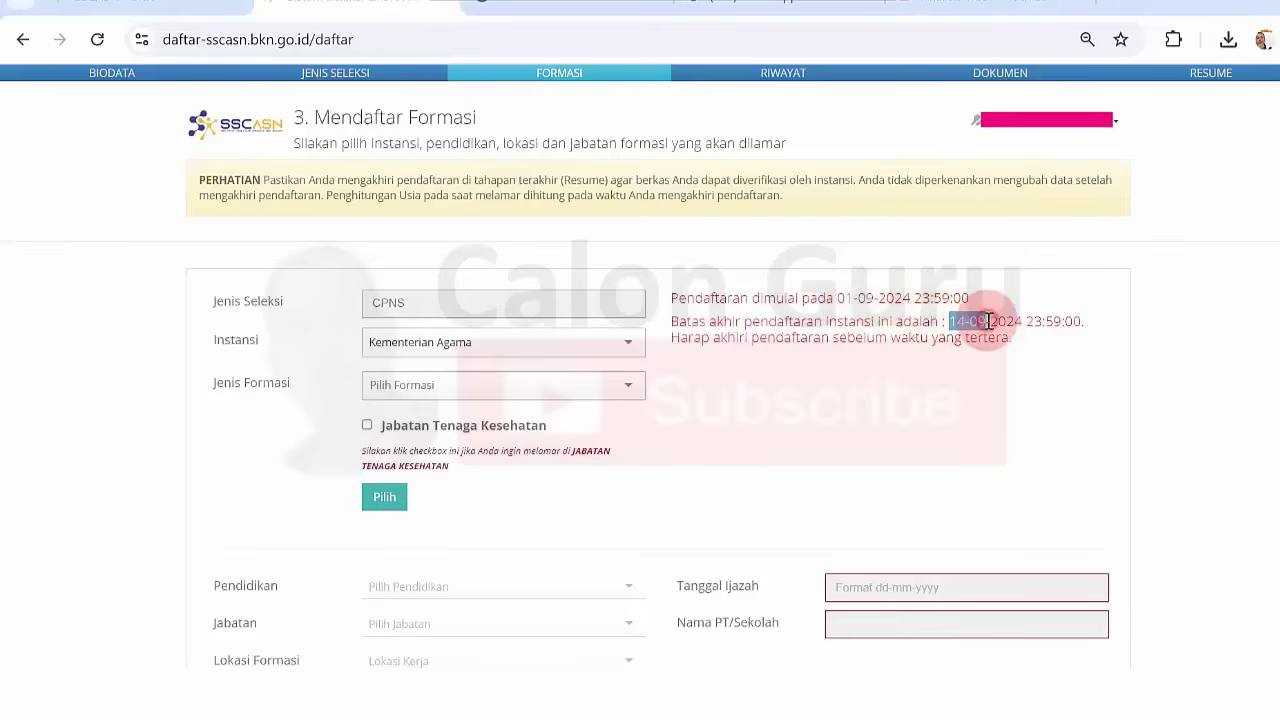
pyautogui.click(572, 388)
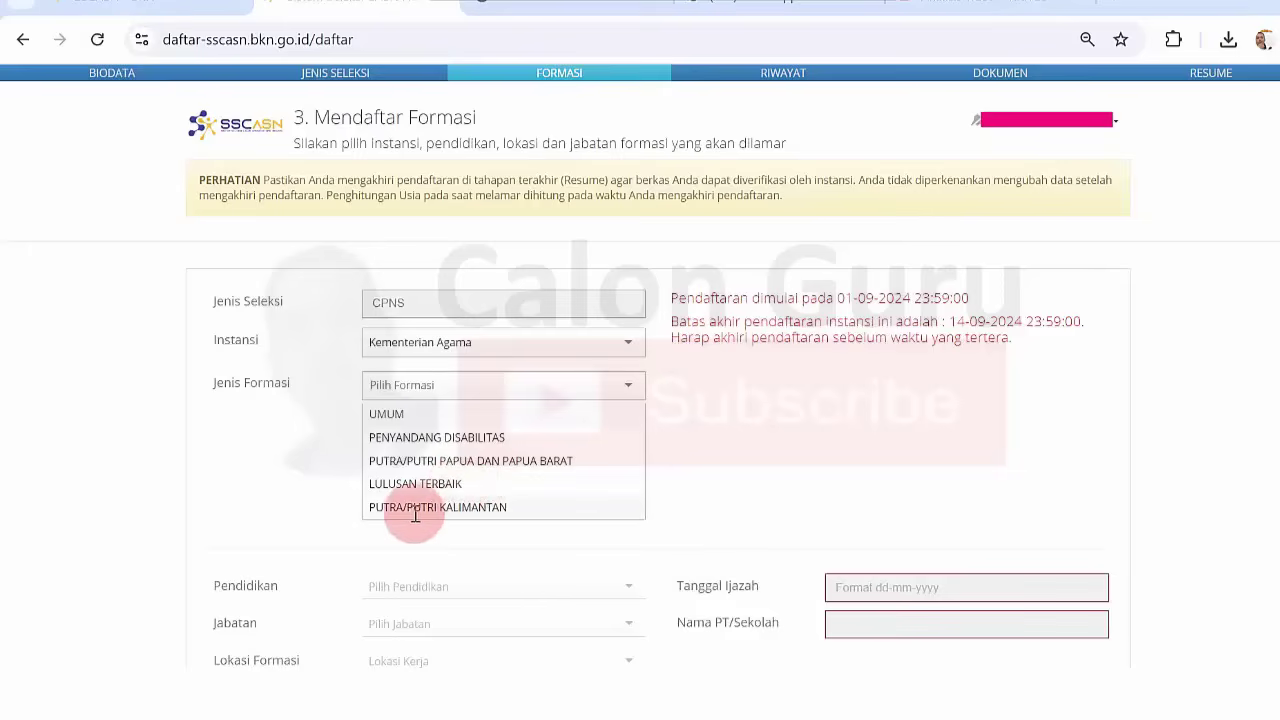
# - Set Jenis Formasi to UMUM and confirm it with Pilih
pyautogui.click(458, 416)
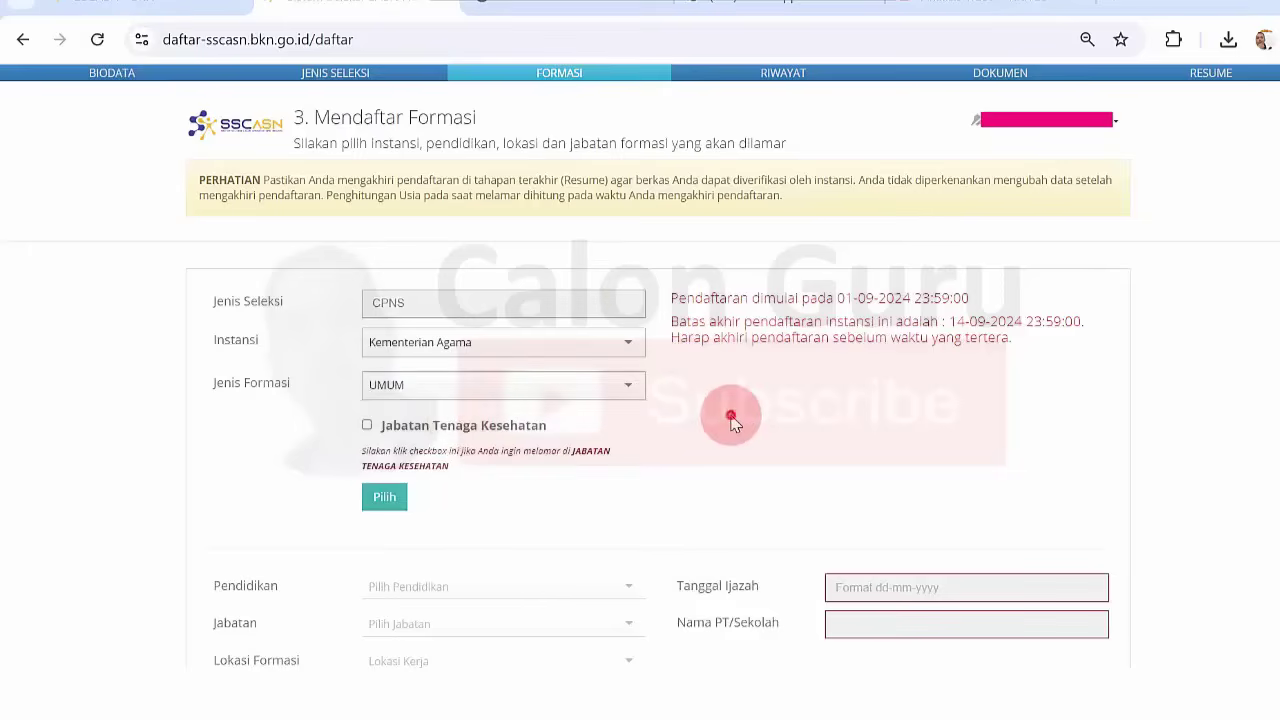
pyautogui.click(387, 500)
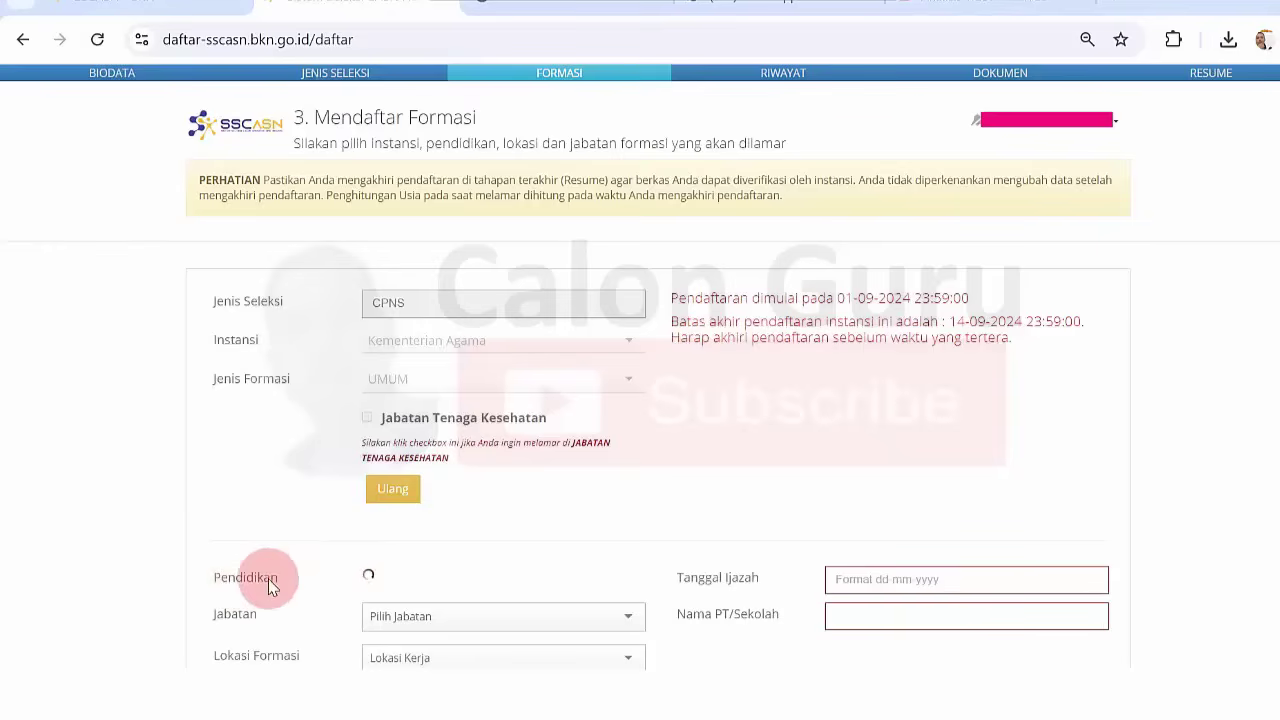
pyautogui.click(454, 621)
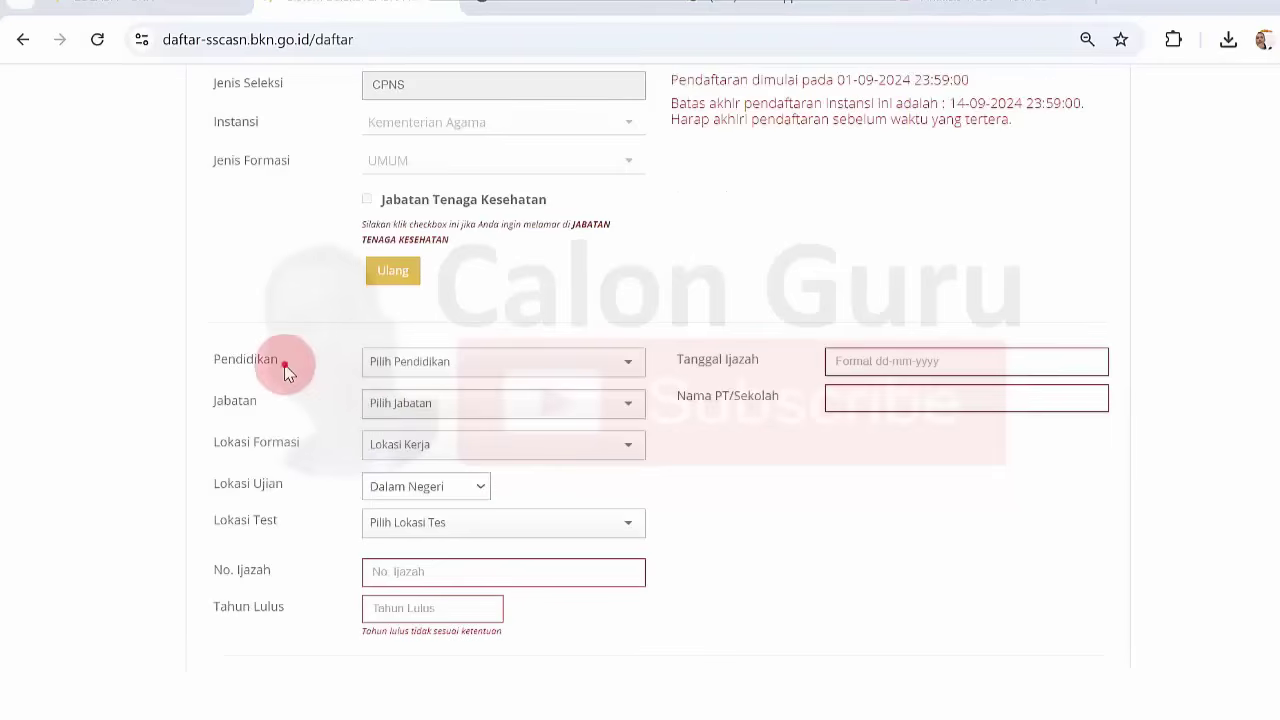
# - Look over the Pendidikan options, then bring up the formation list PDF
pyautogui.click(505, 373)
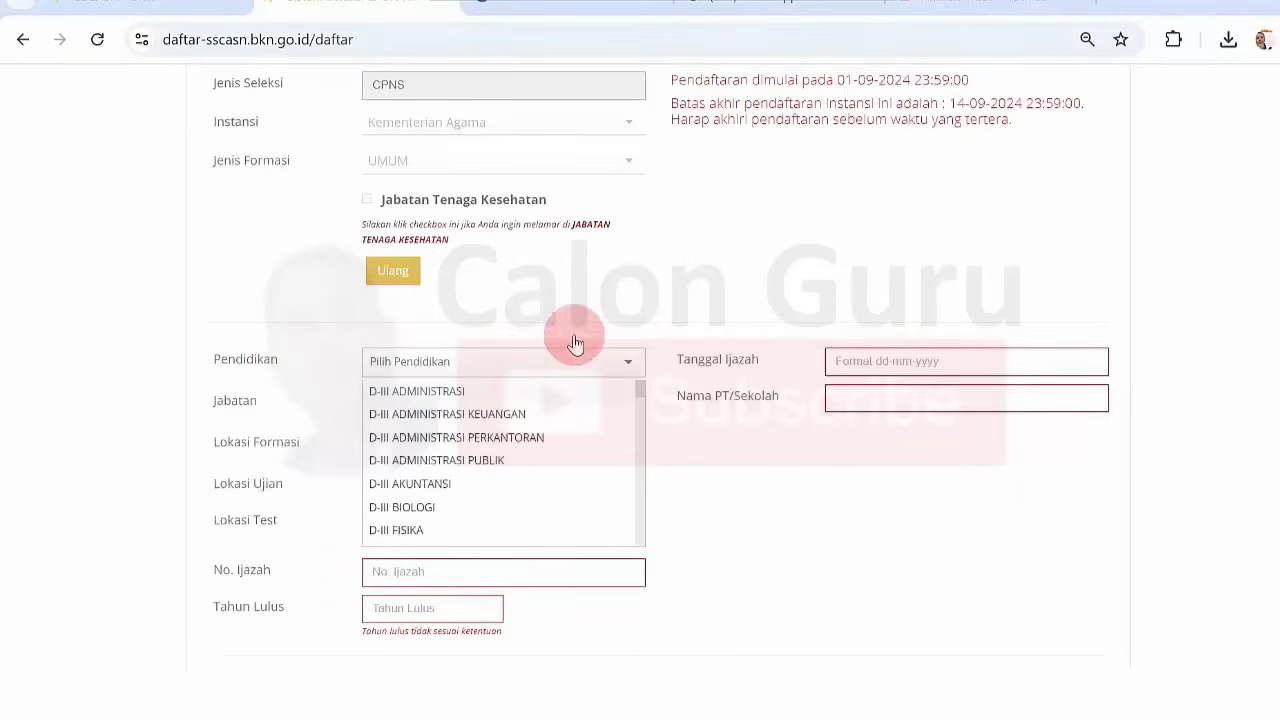
pyautogui.click(770, 270)
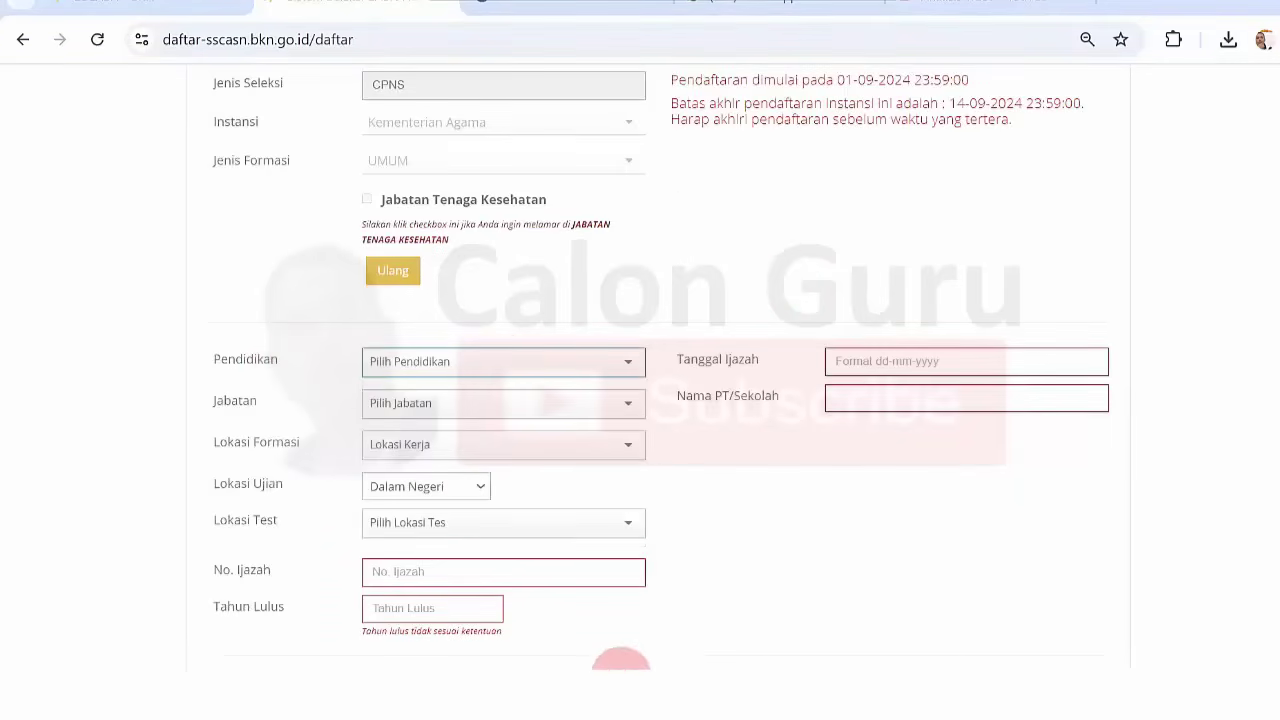
pyautogui.moveTo(614, 680)
pyautogui.click(616, 575)
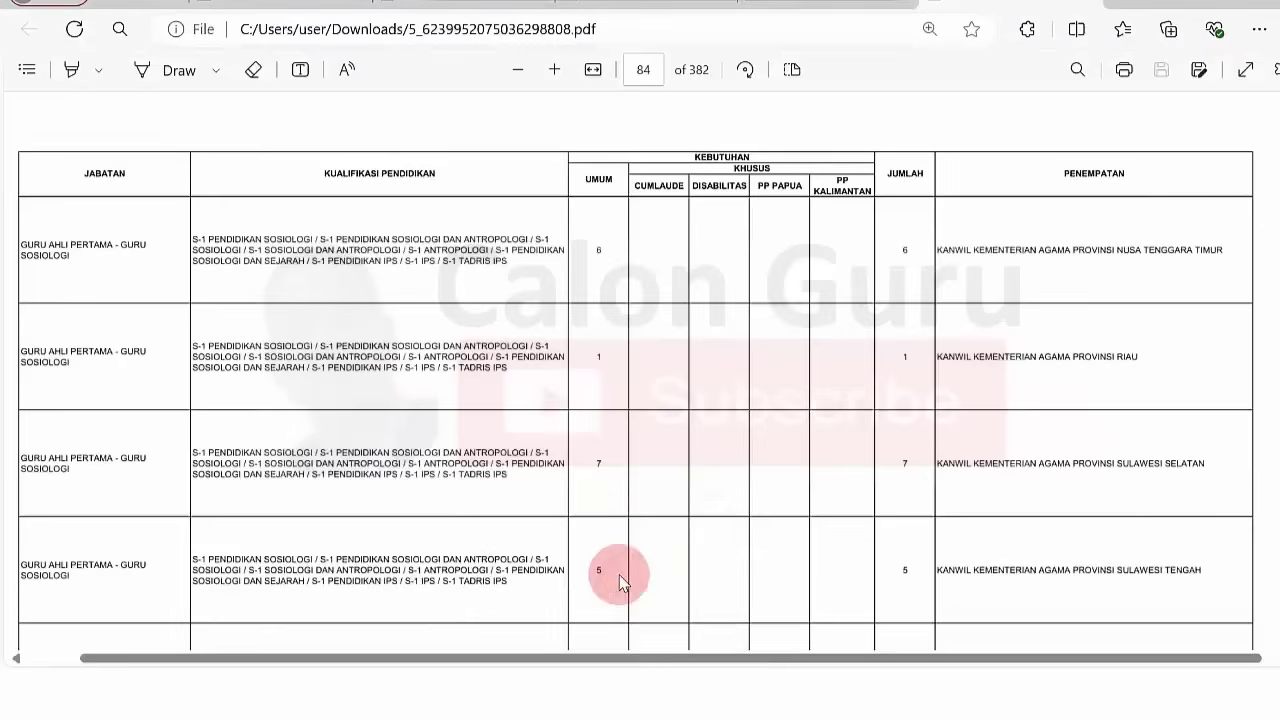
# - Browse the 382-page formation PDF from page 1, heading to the Guru Al-Quran Hadits rows on page 6
pyautogui.press('Home')
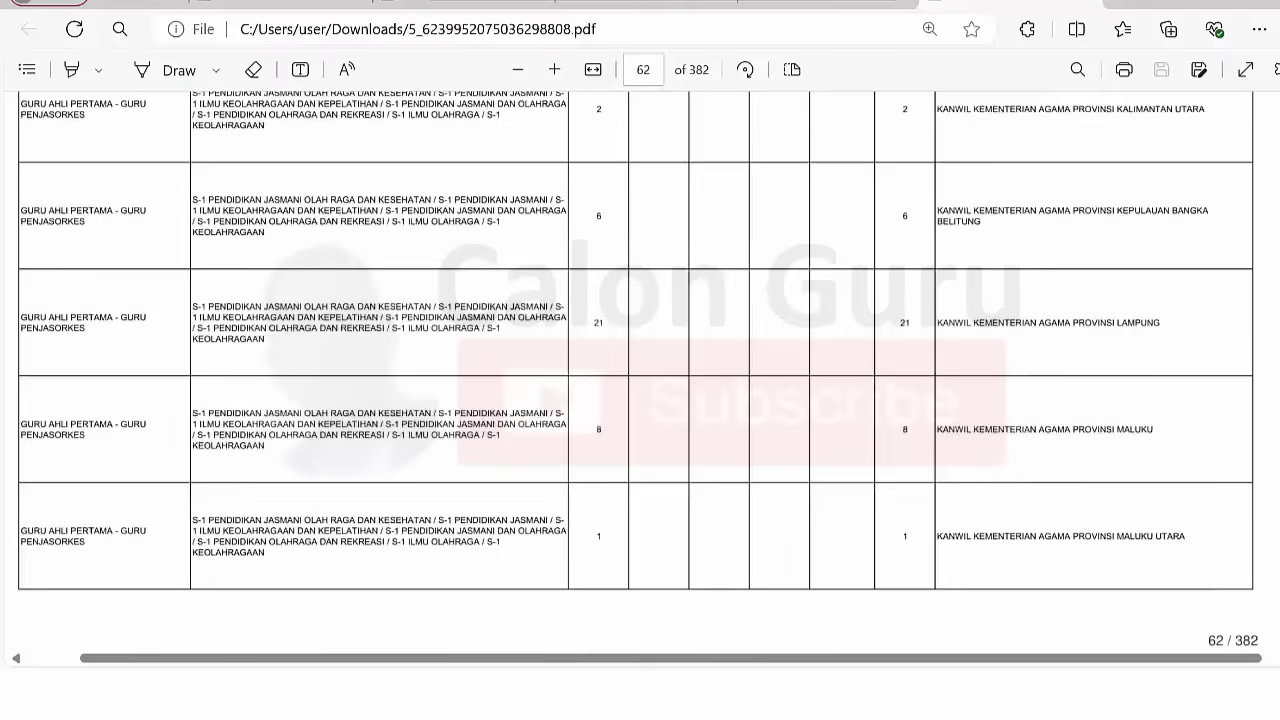
pyautogui.scroll(-20, 640, 370)
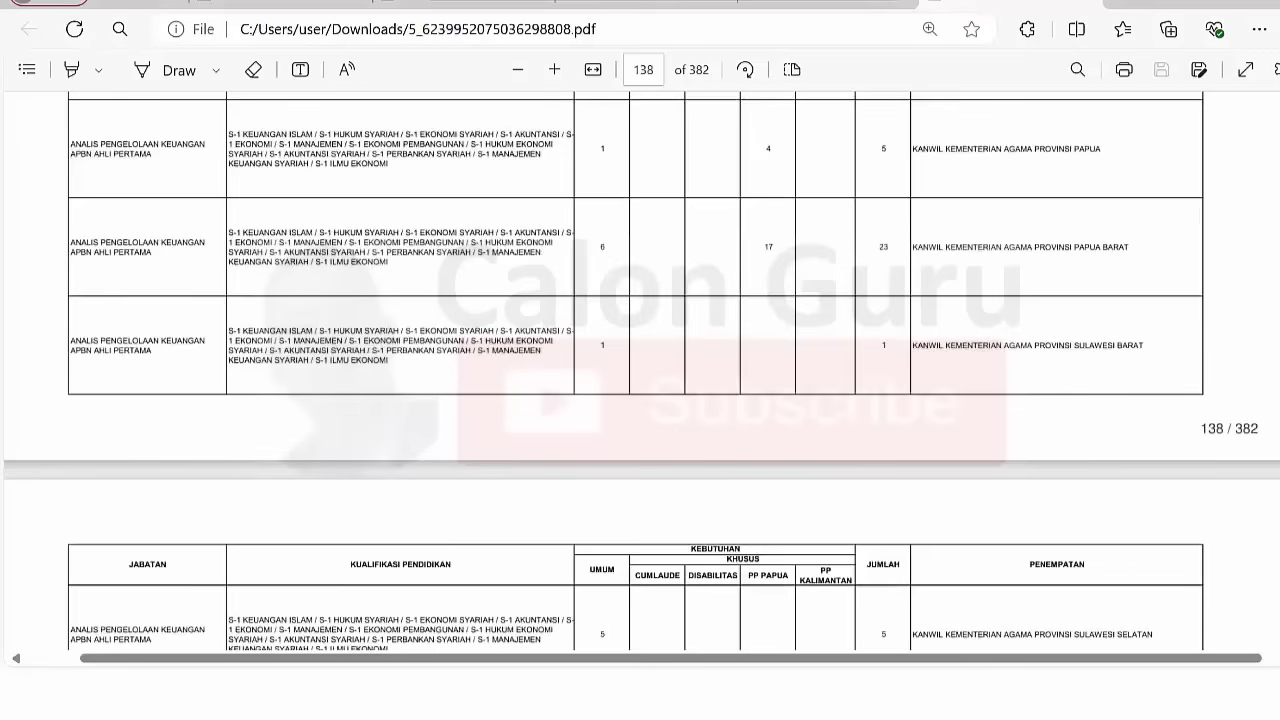
pyautogui.scroll(20, 640, 370)
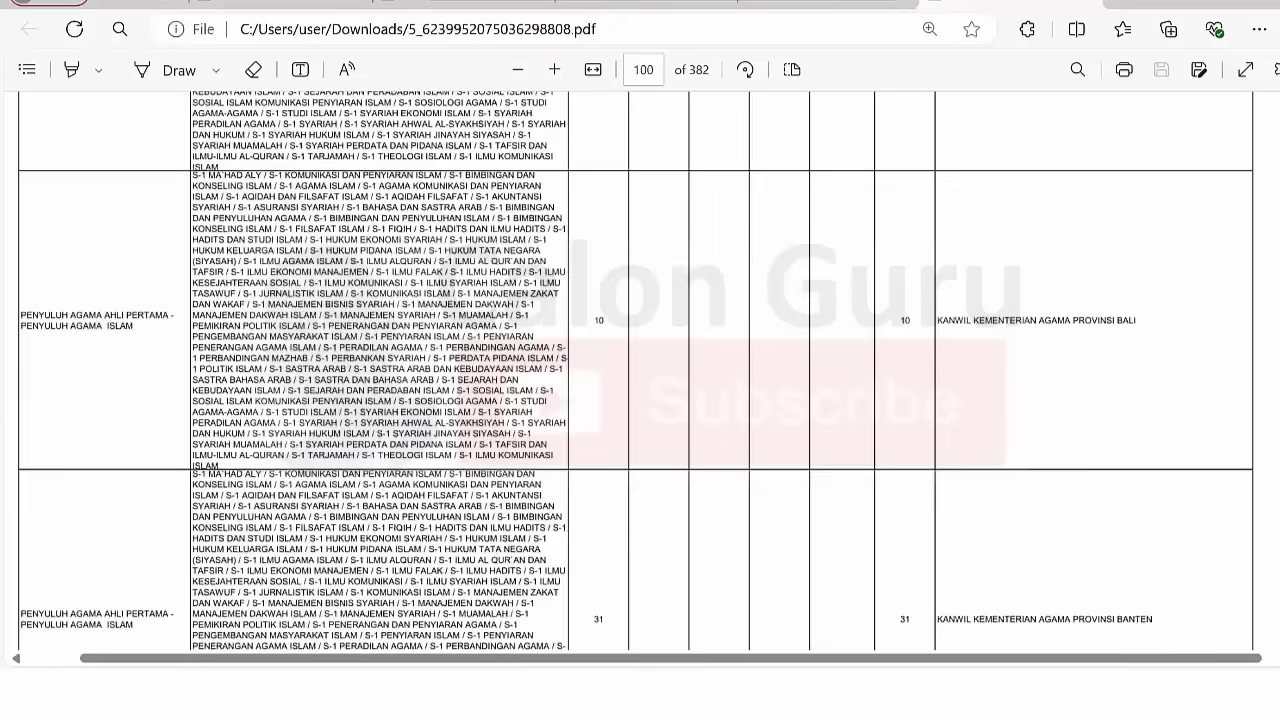
pyautogui.scroll(8, 640, 370)
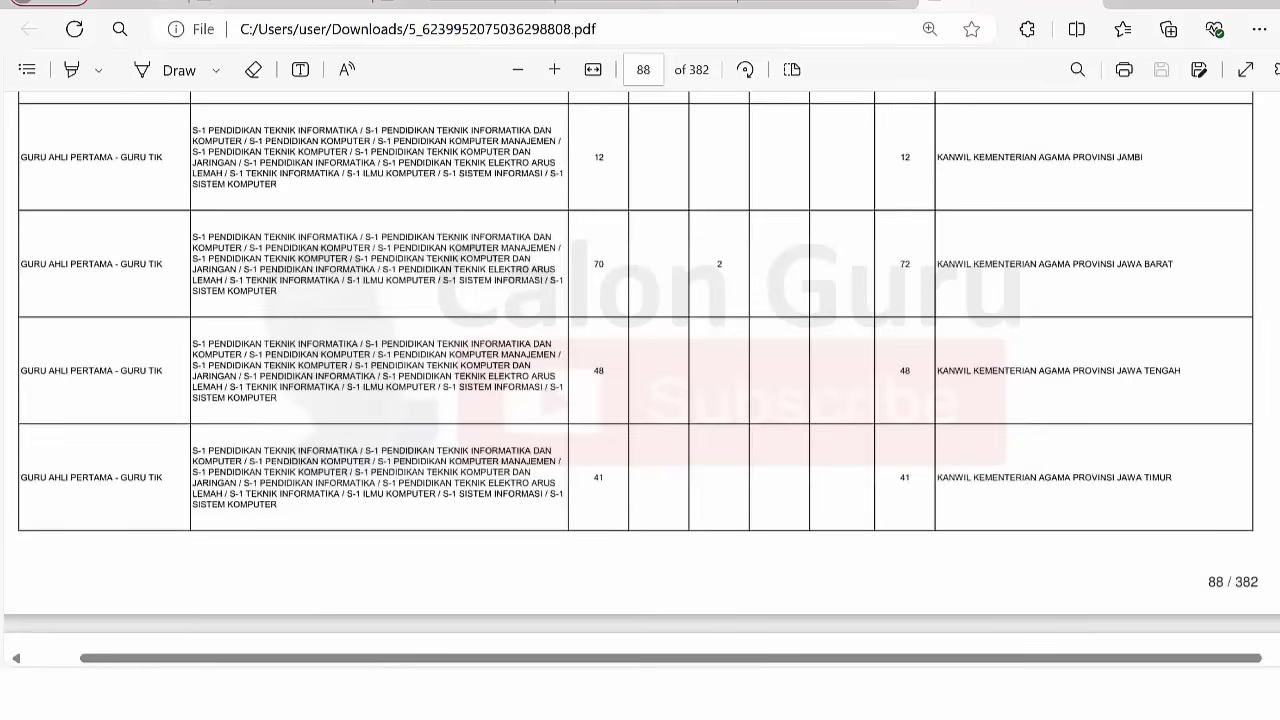
pyautogui.scroll(5, 640, 370)
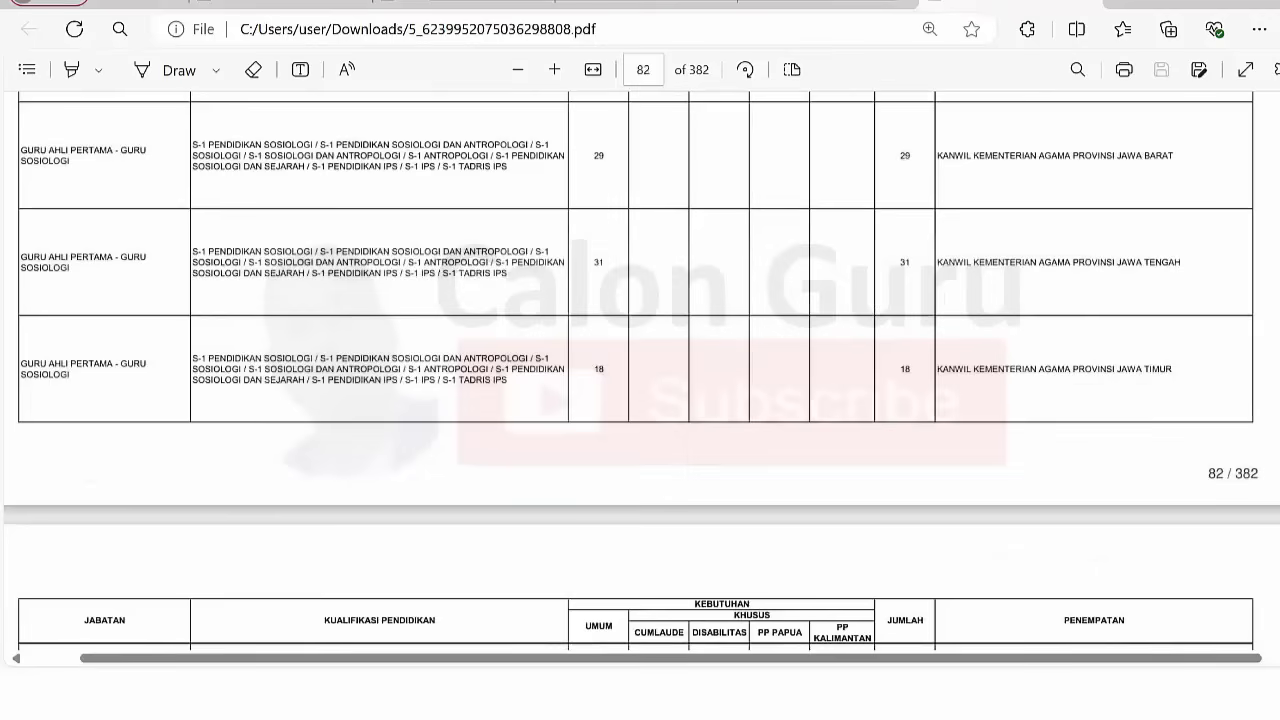
pyautogui.scroll(5, 640, 370)
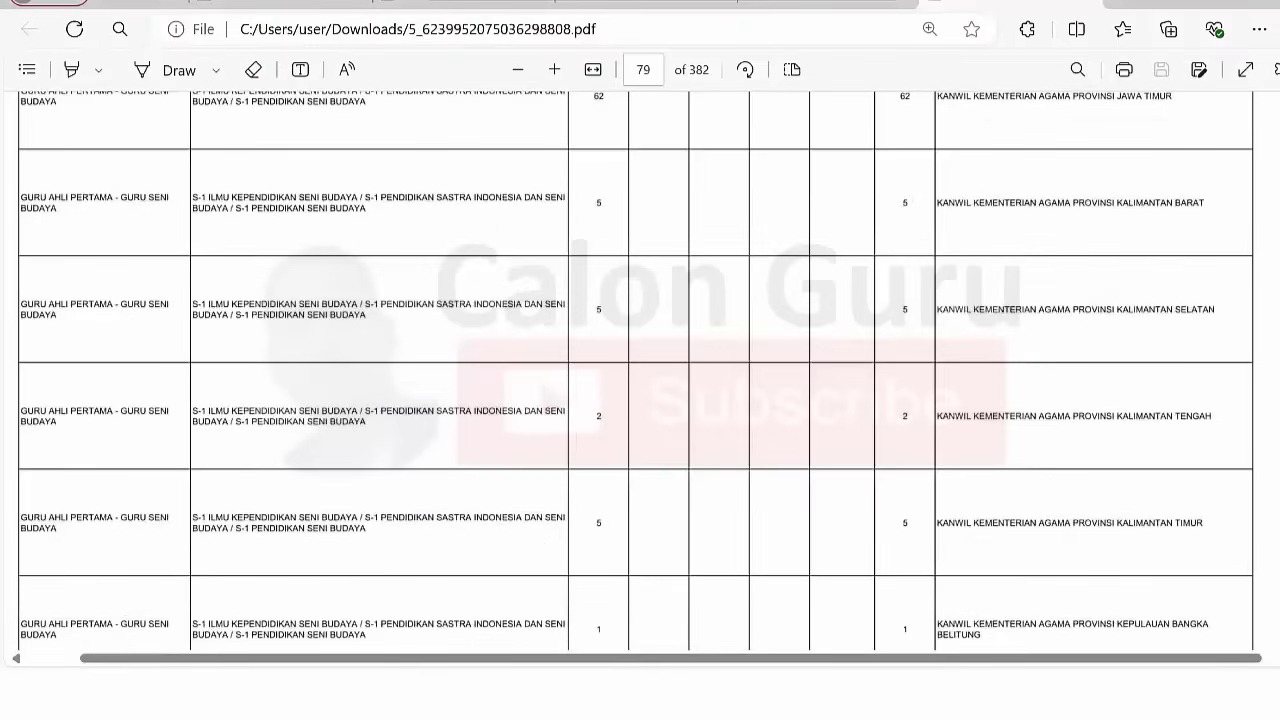
pyautogui.scroll(3, 640, 370)
pyautogui.scroll(5, 640, 370)
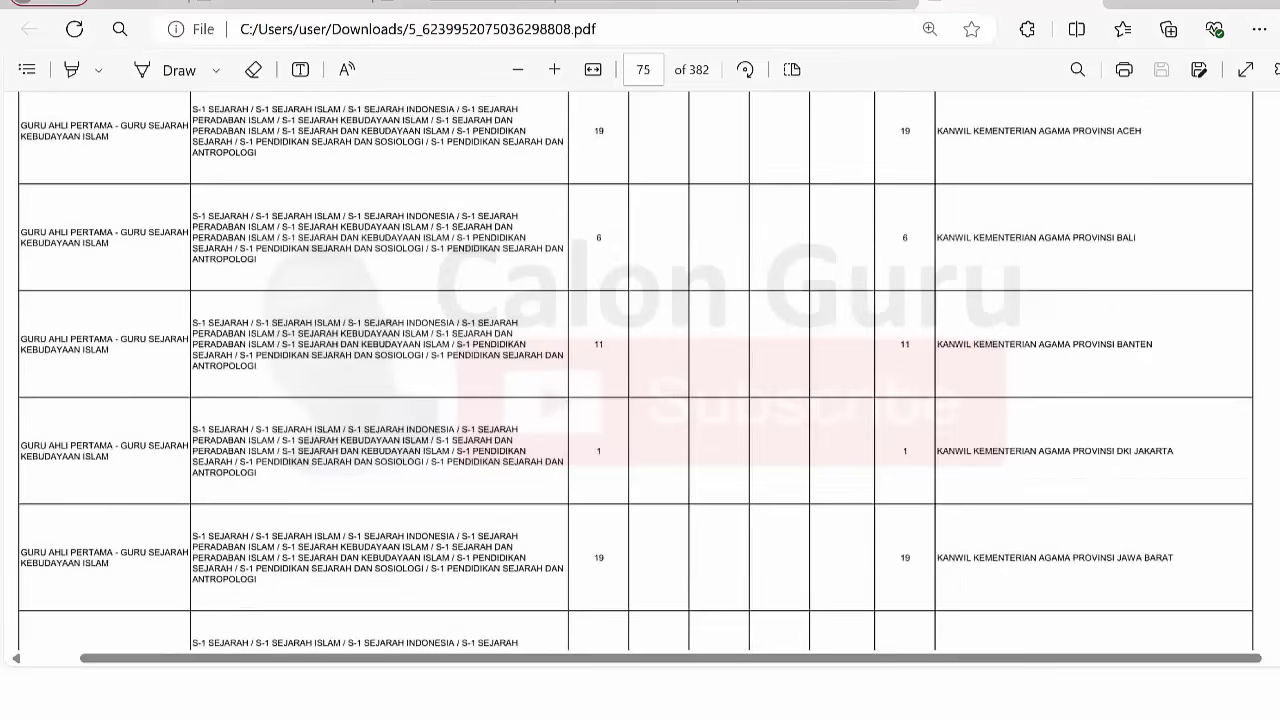
pyautogui.scroll(5, 640, 370)
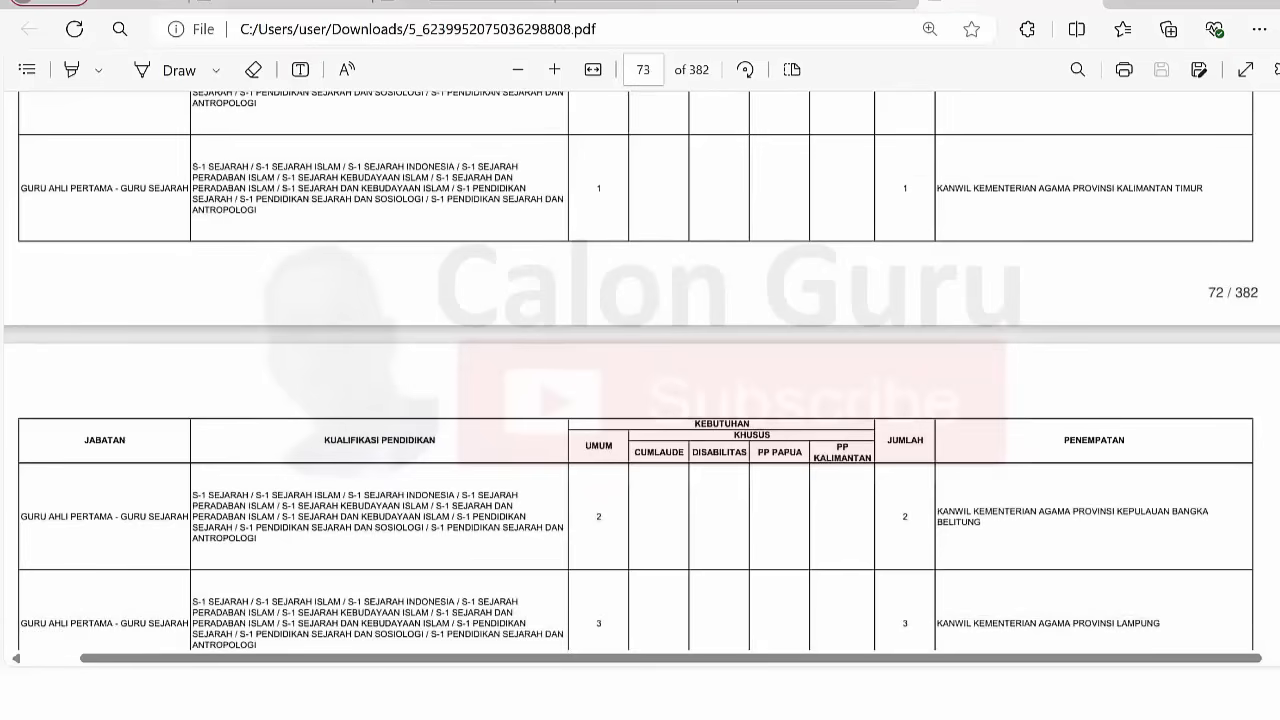
pyautogui.scroll(-10, 640, 370)
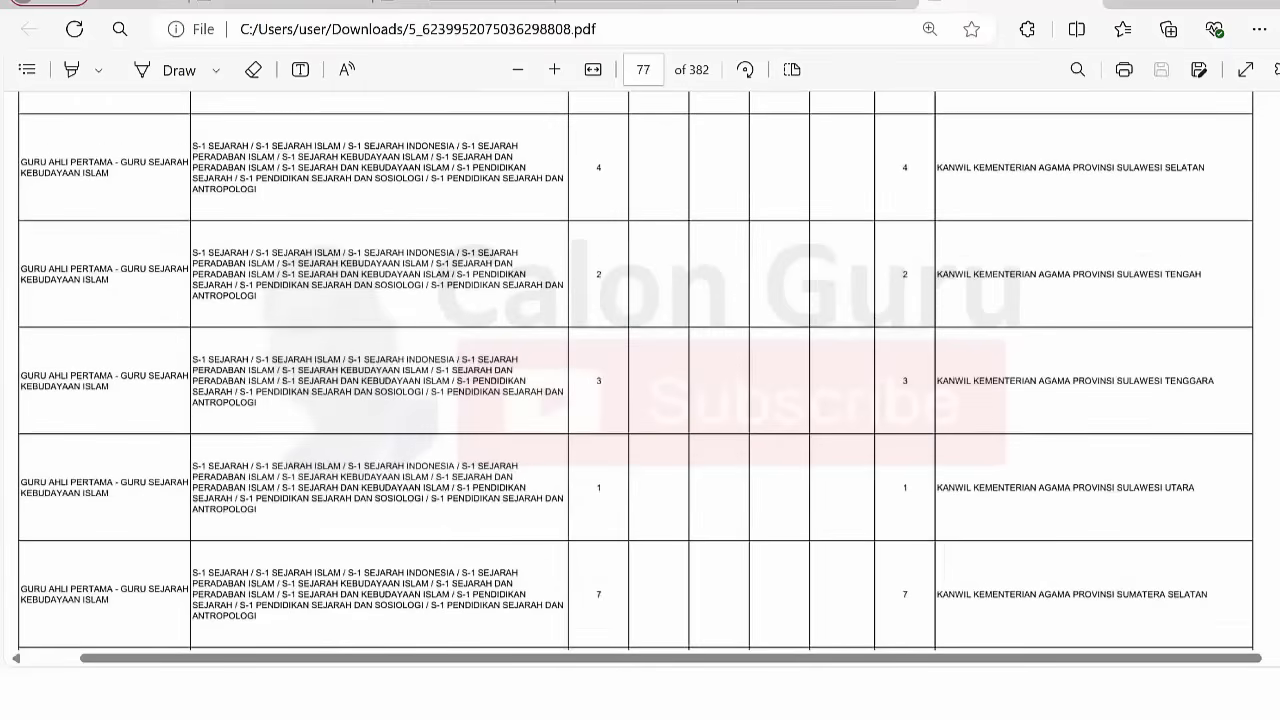
pyautogui.scroll(-15, 640, 370)
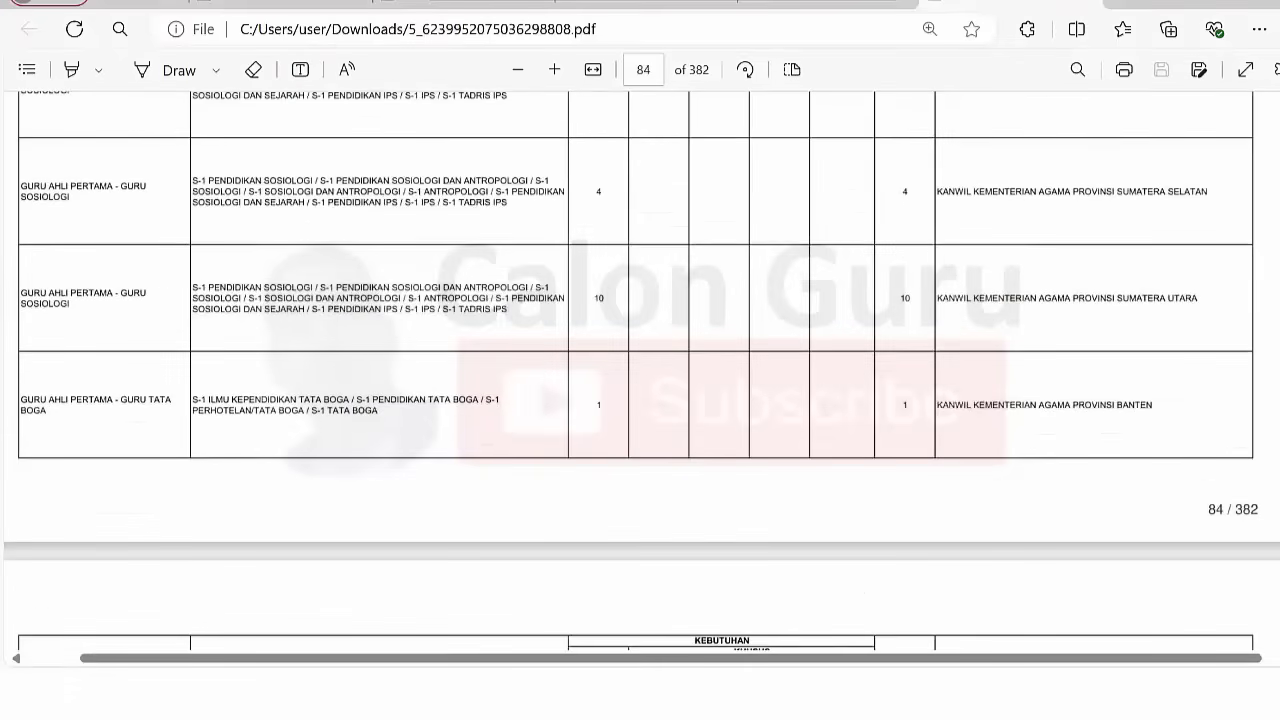
pyautogui.scroll(-15, 640, 370)
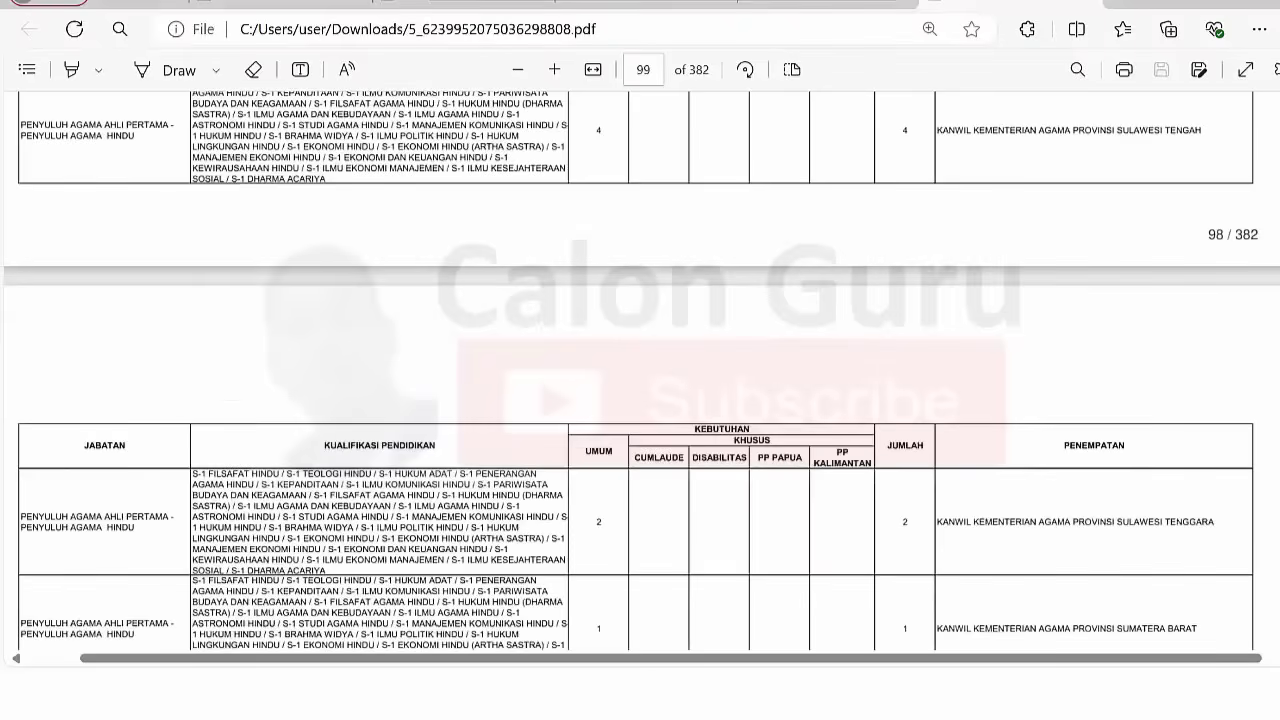
pyautogui.scroll(-5, 640, 370)
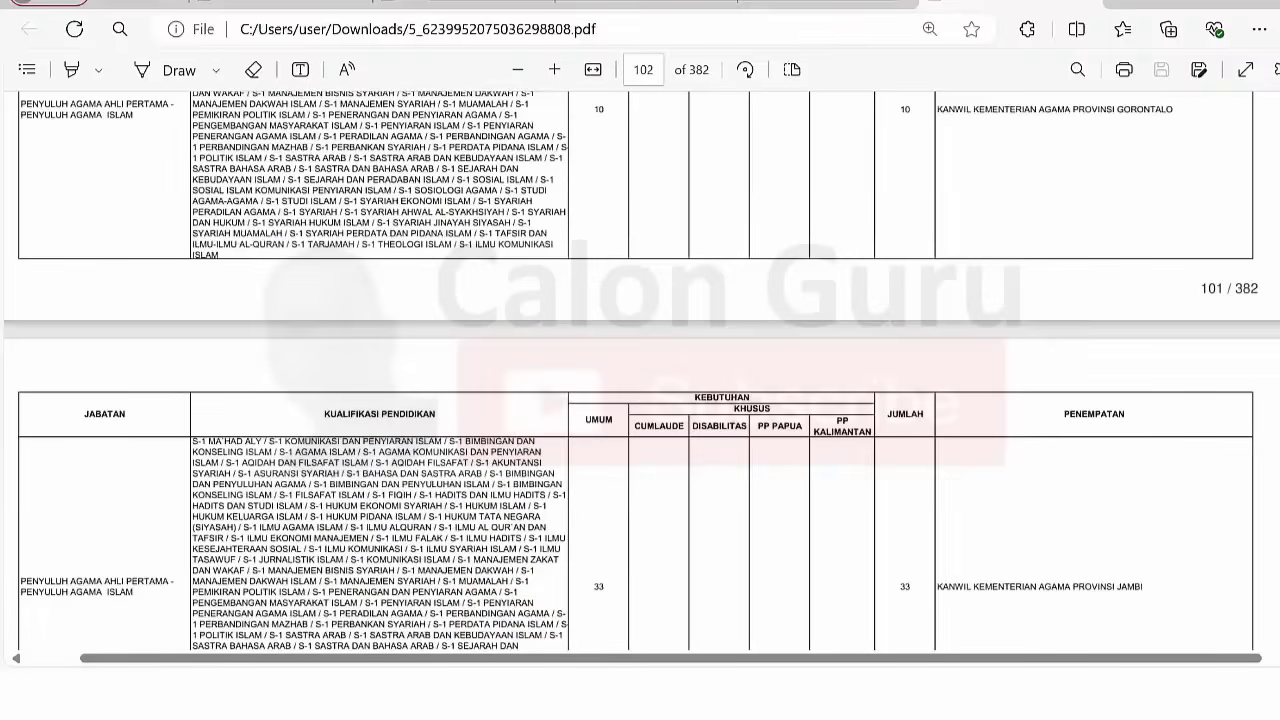
pyautogui.scroll(-5, 640, 370)
pyautogui.scroll(20, 640, 370)
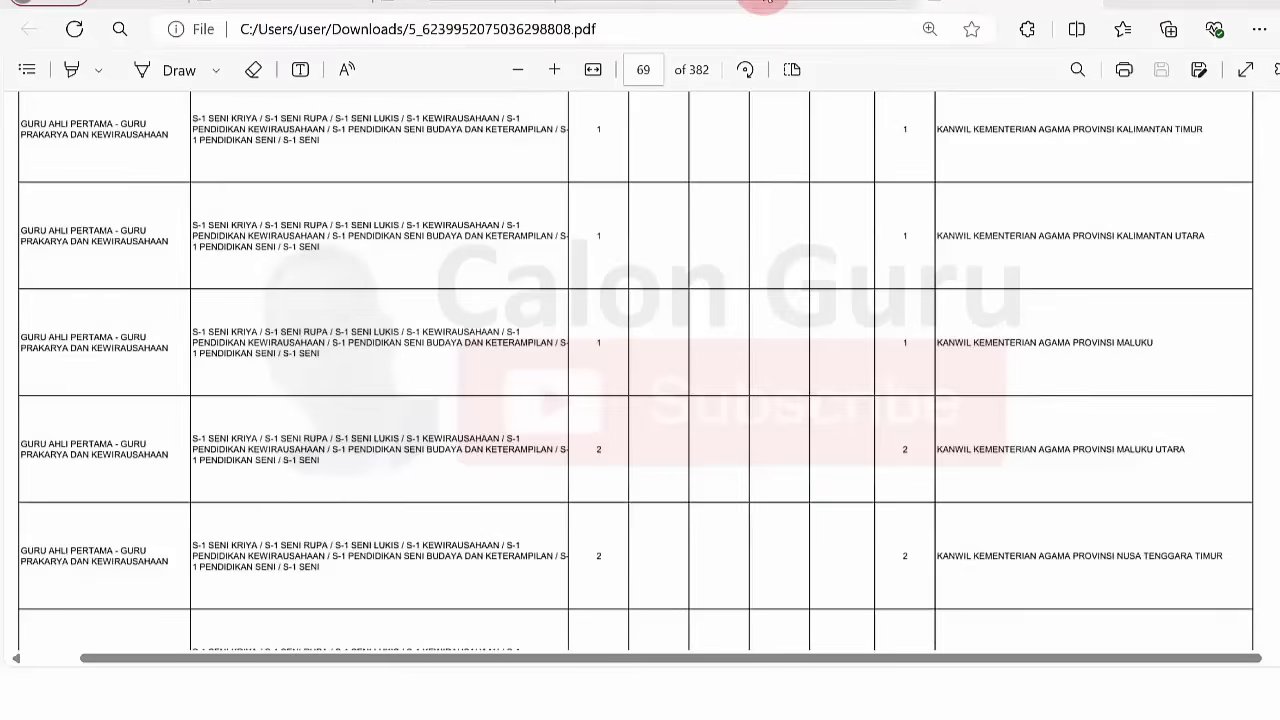
pyautogui.click(792, 3)
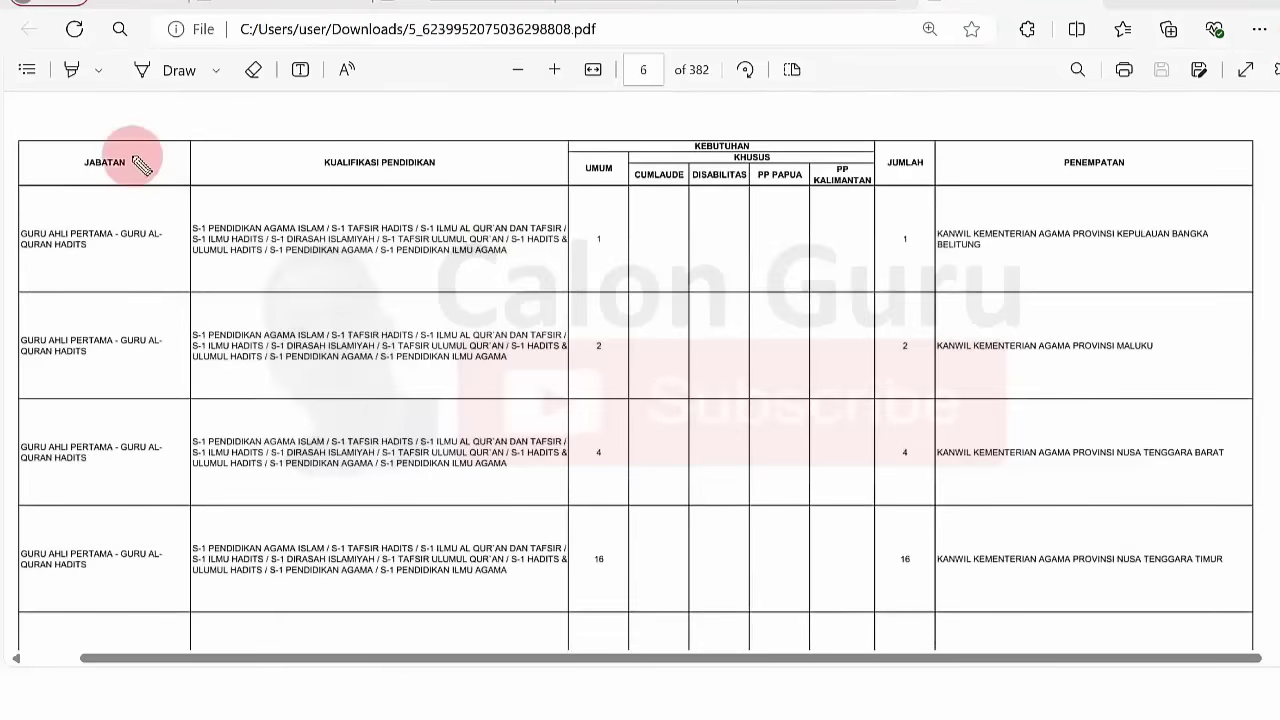
# - Mark up the Guru Al-Quran Hadits row's position, qualification, UMUM quota and placement with the pen, then erase it
pyautogui.moveTo(133, 157)
pyautogui.mouseDown()
pyautogui.moveTo(75, 152)
pyautogui.moveTo(137, 155)
pyautogui.mouseUp()
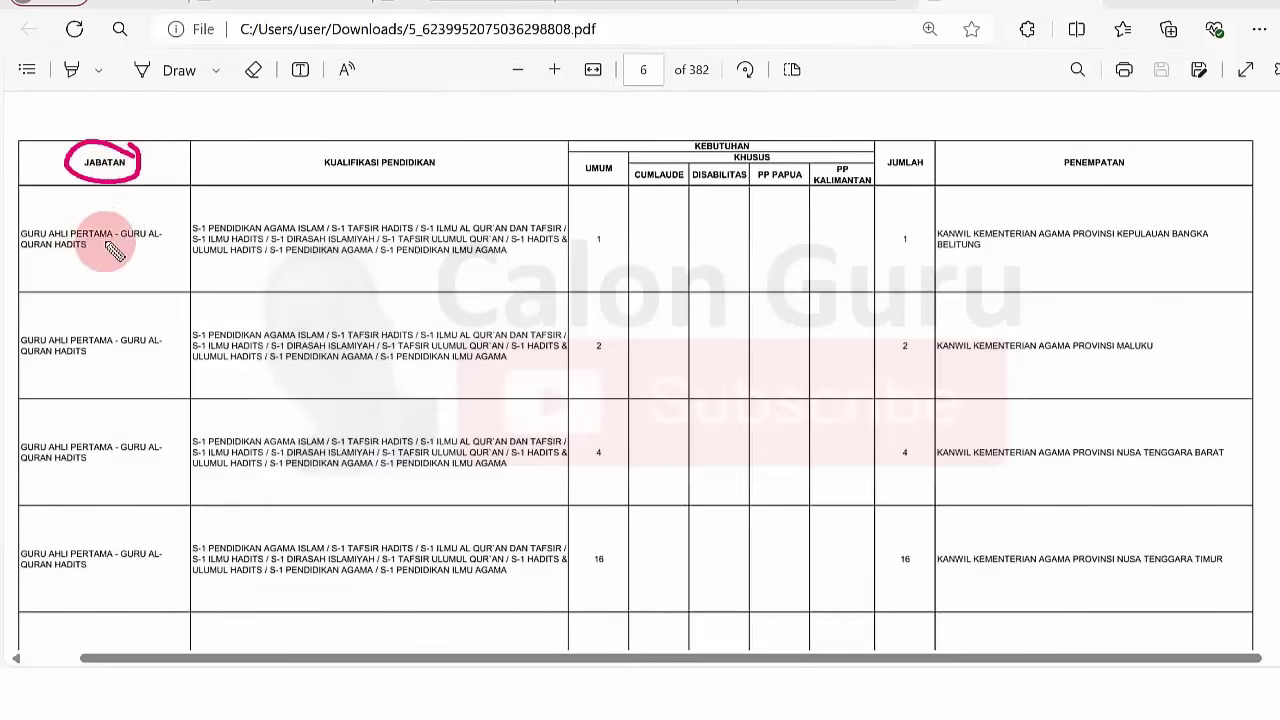
pyautogui.moveTo(121, 240)
pyautogui.mouseDown()
pyautogui.moveTo(148, 240)
pyautogui.moveTo(128, 256)
pyautogui.mouseUp()
pyautogui.moveTo(447, 158)
pyautogui.mouseDown()
pyautogui.moveTo(371, 143)
pyautogui.moveTo(320, 180)
pyautogui.moveTo(455, 166)
pyautogui.mouseUp()
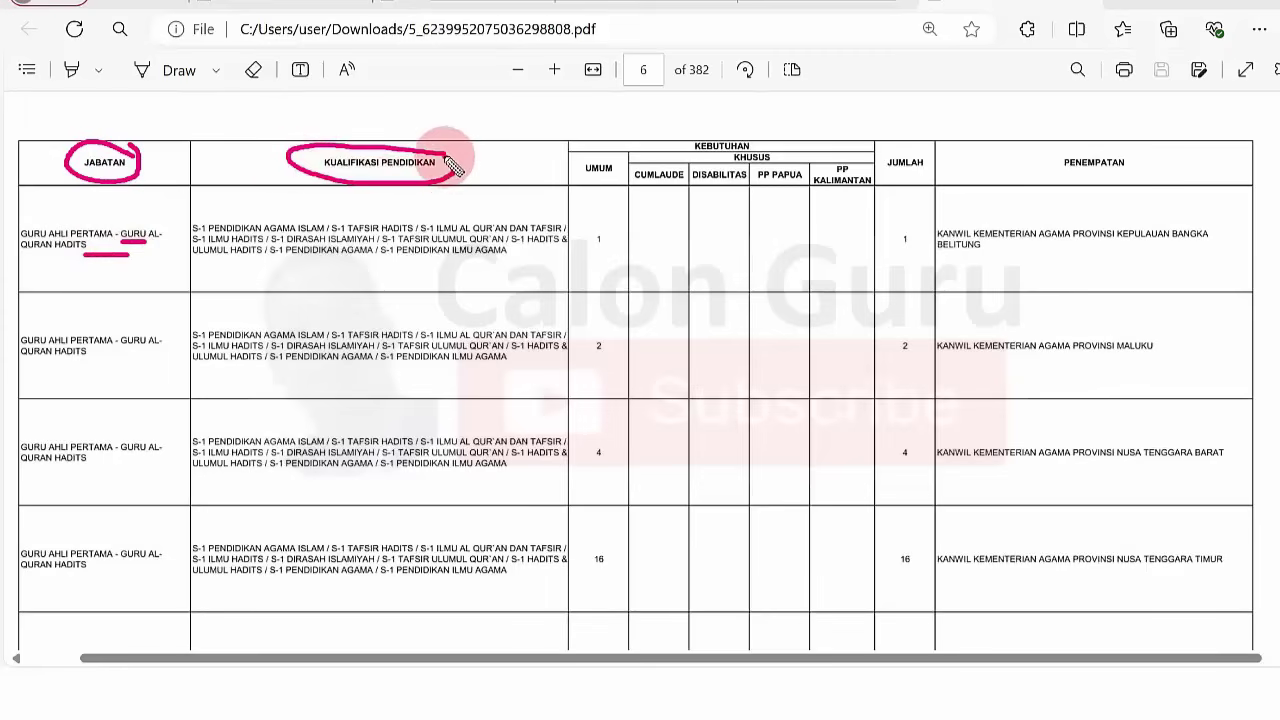
pyautogui.moveTo(130, 265); pyautogui.dragTo(200, 285)
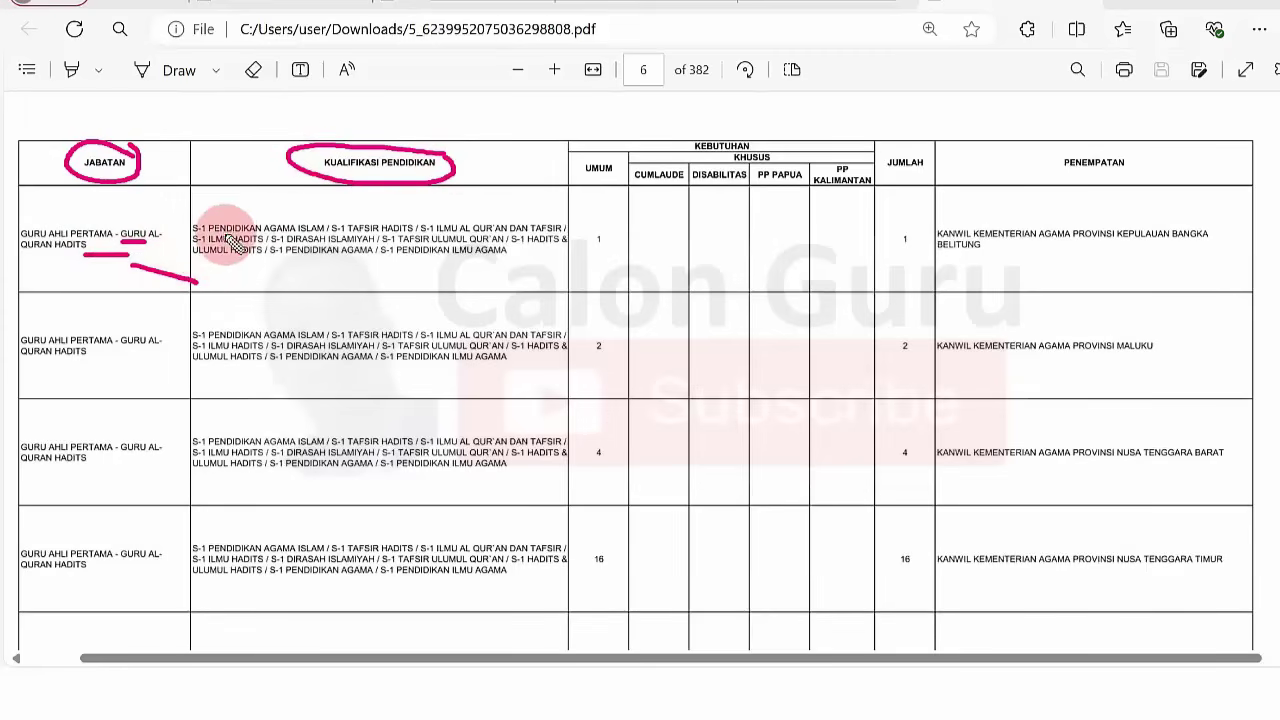
pyautogui.moveTo(224, 239); pyautogui.dragTo(258, 247)
pyautogui.moveTo(365, 231); pyautogui.dragTo(462, 237)
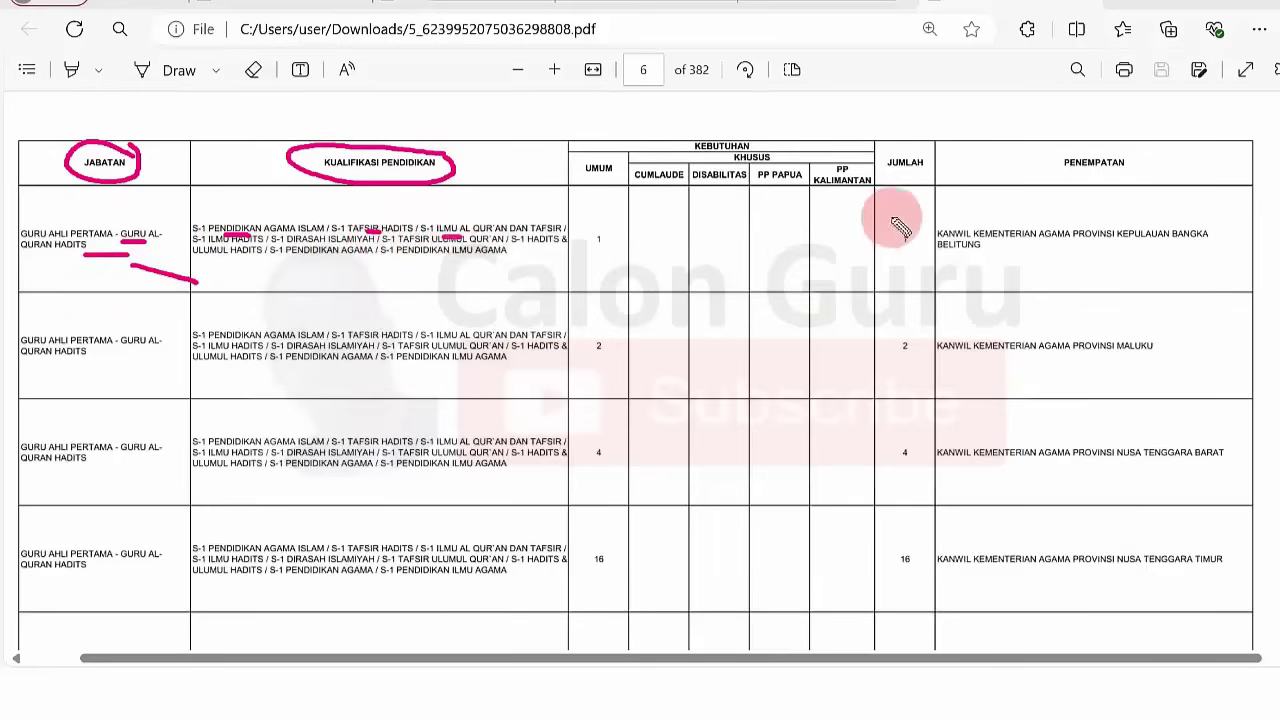
pyautogui.moveTo(617, 221); pyautogui.dragTo(612, 252)
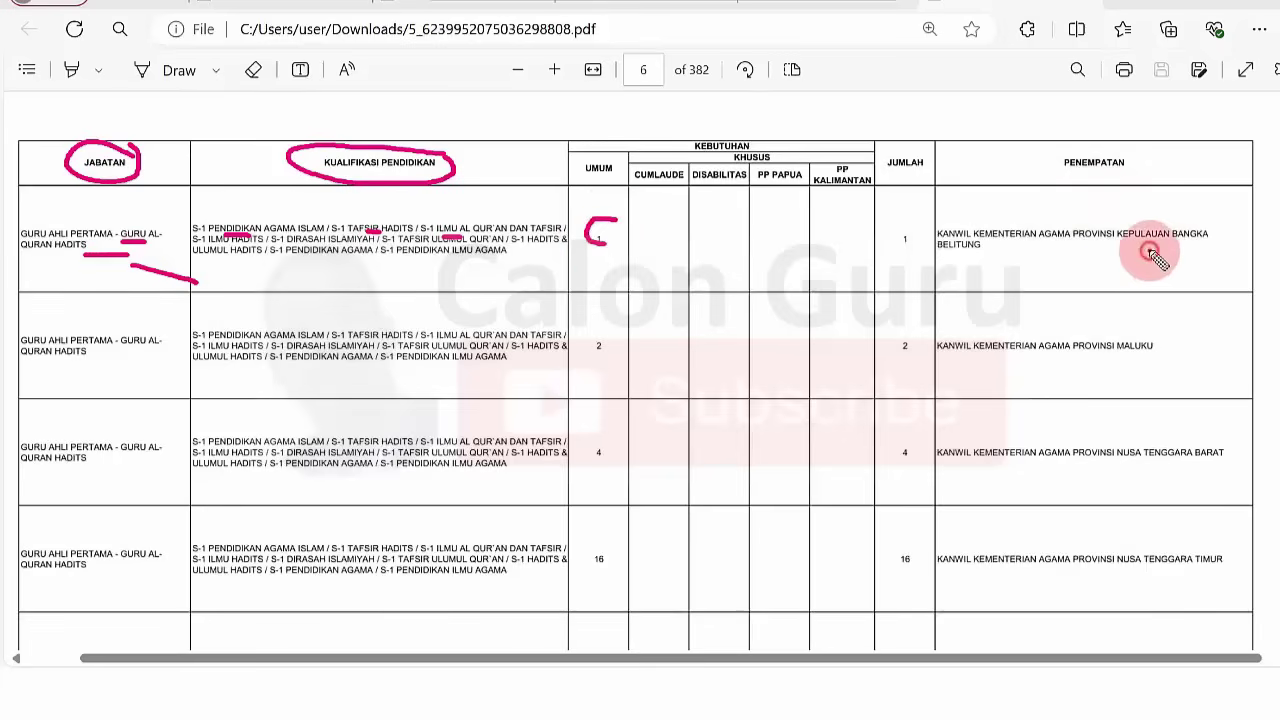
pyautogui.moveTo(1150, 252); pyautogui.dragTo(1163, 251)
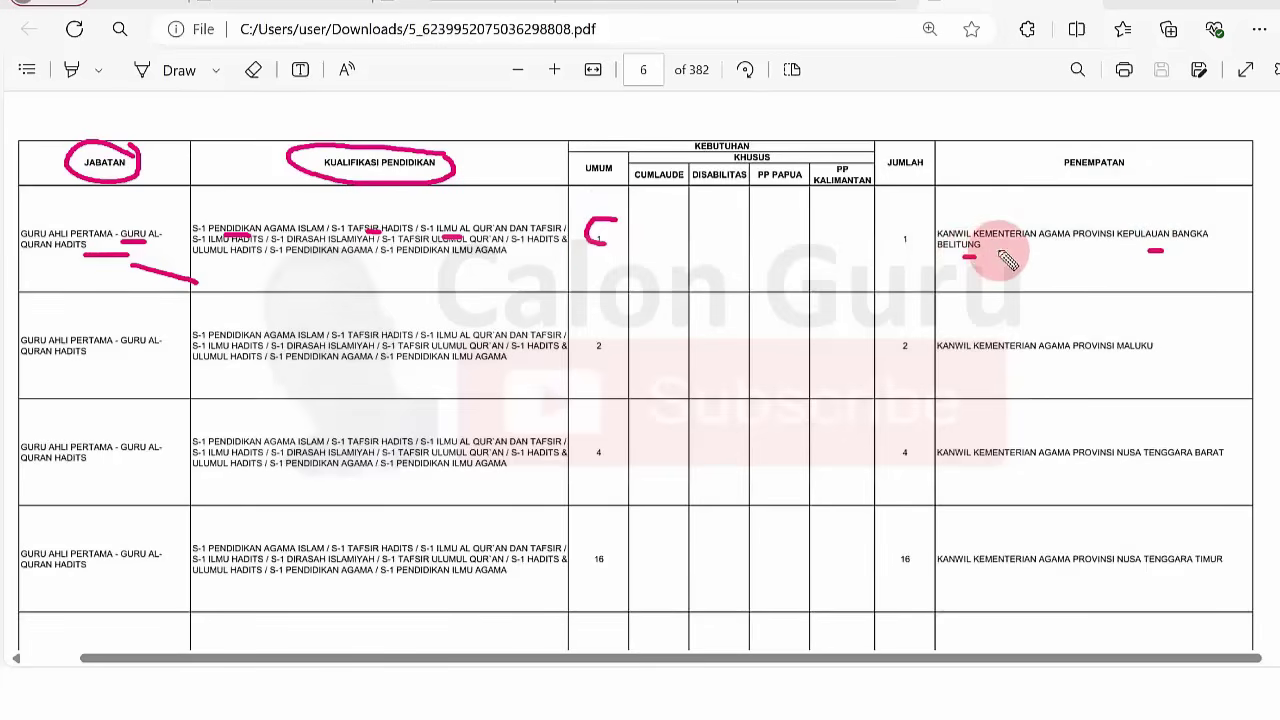
pyautogui.moveTo(998, 251); pyautogui.dragTo(1018, 252)
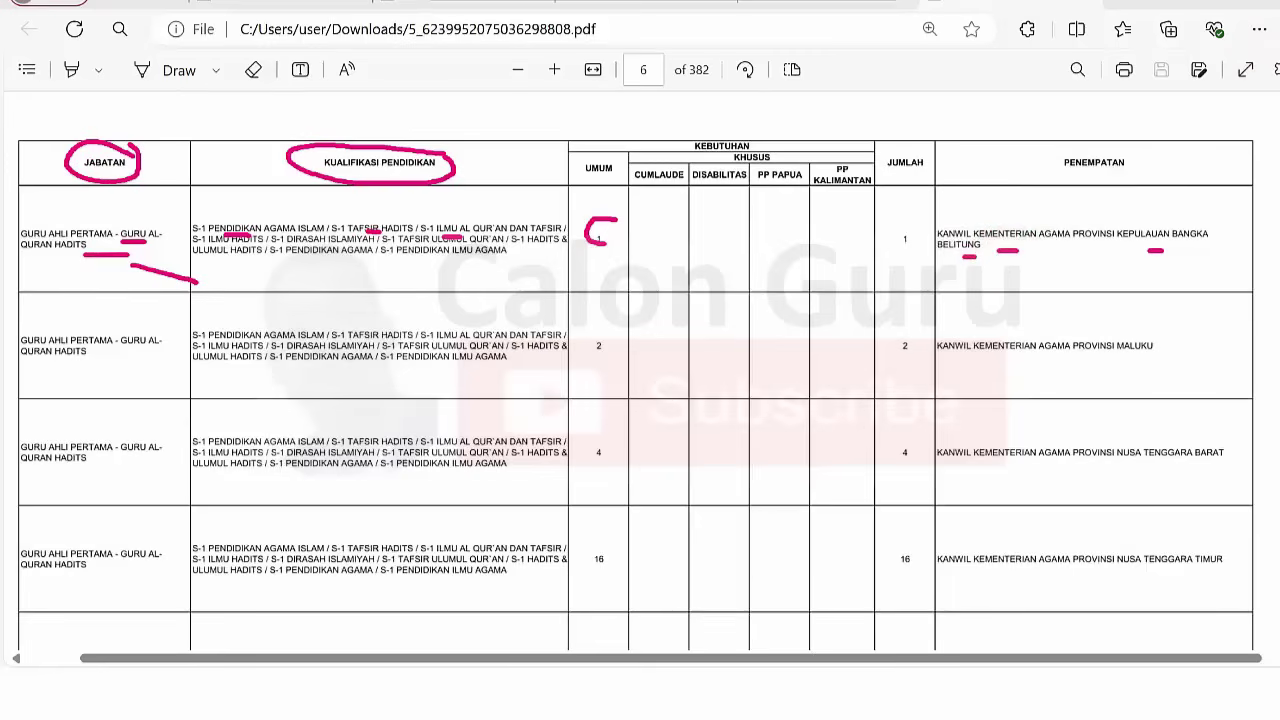
pyautogui.press('Escape')
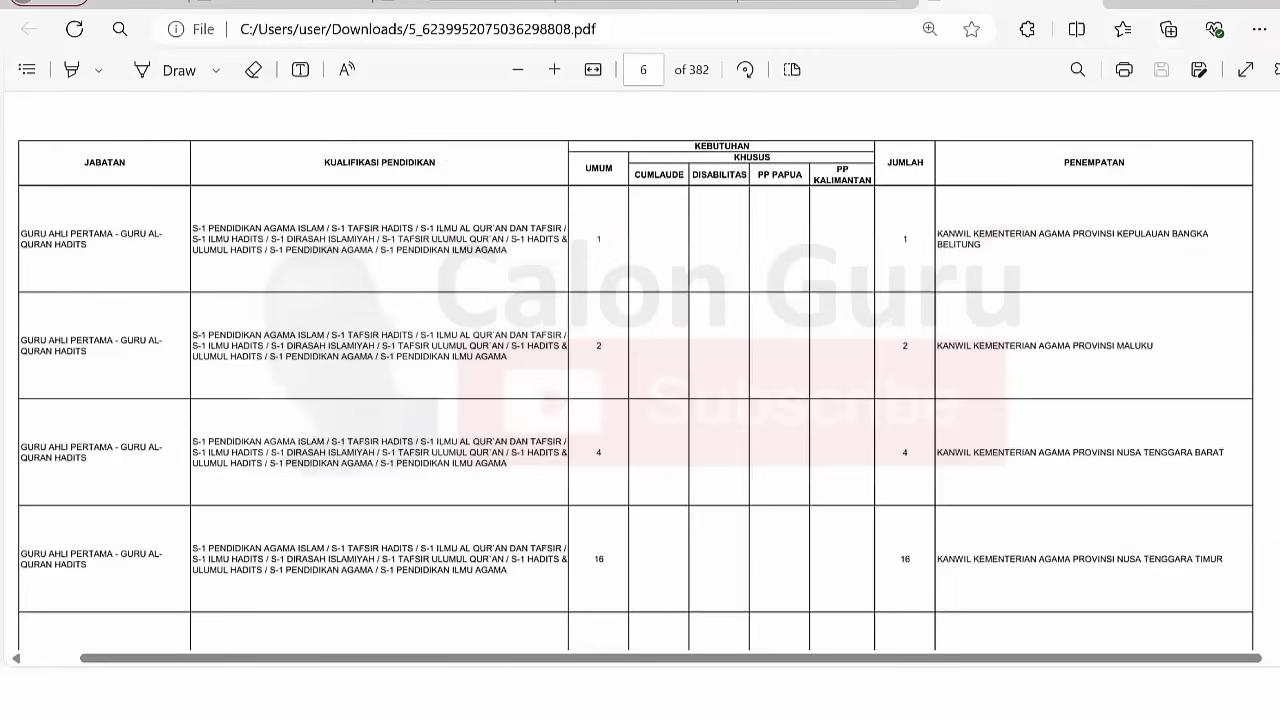
# - Scroll further through the PDF, then return to the SSCASN form in Chrome
pyautogui.scroll(-1, 640, 370)
pyautogui.scroll(-10, 640, 370)
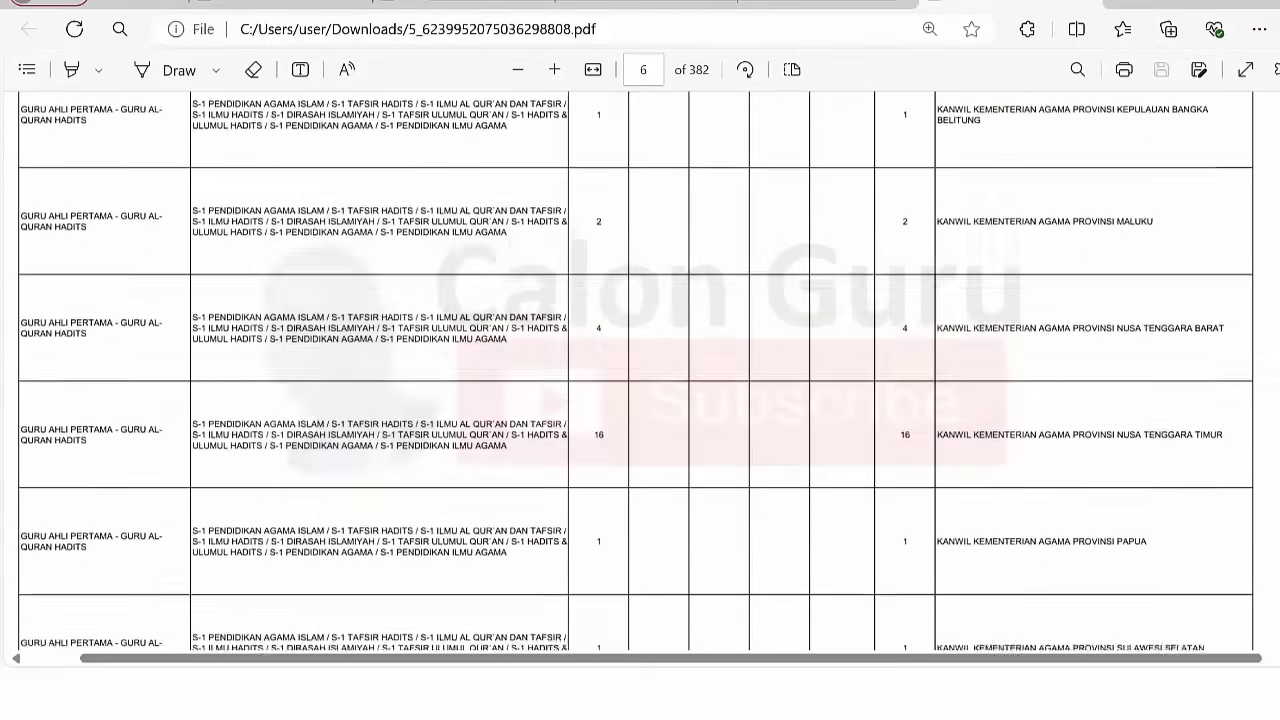
pyautogui.scroll(-1, 1143, 257)
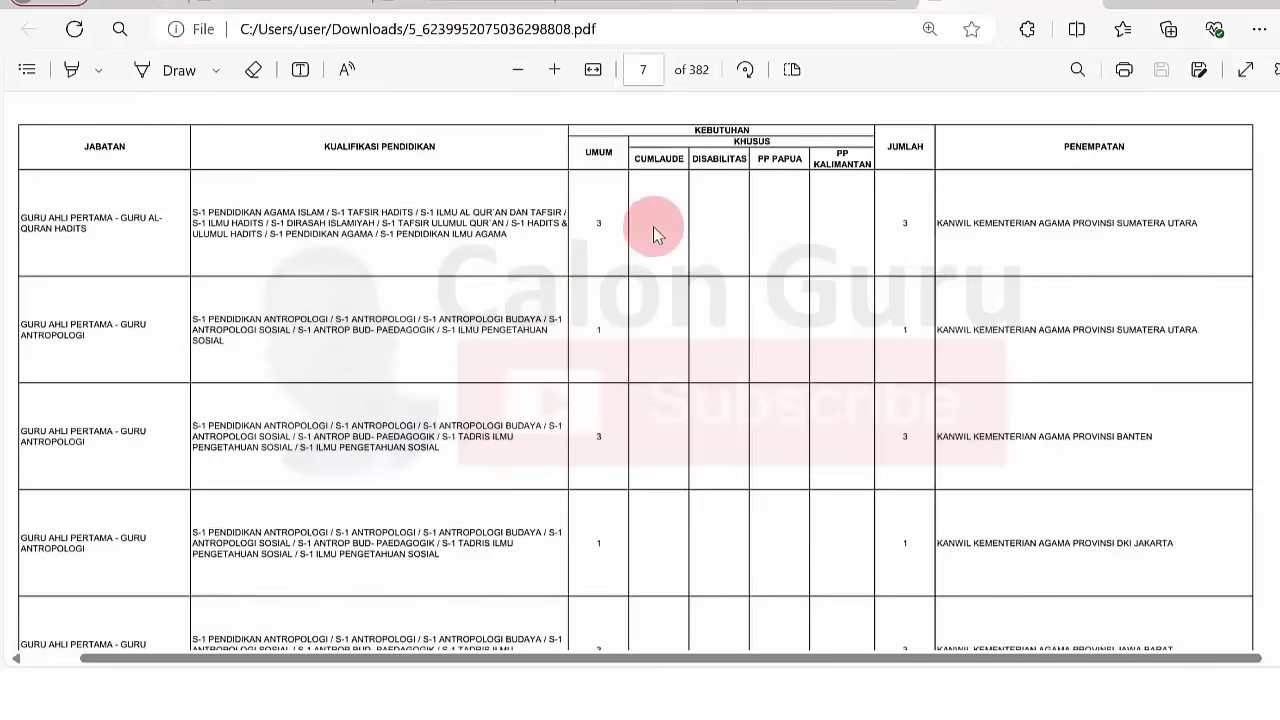
pyautogui.click(760, 3)
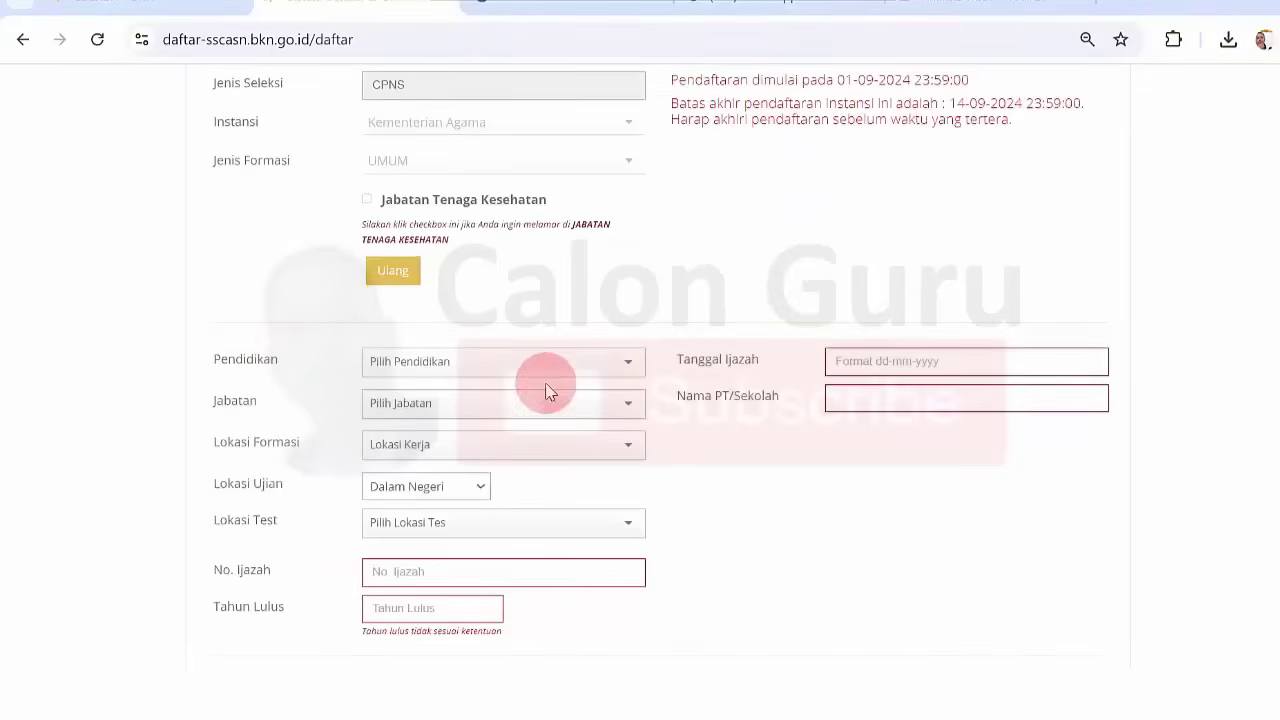
# - Search the Pendidikan list for 'pendidikan agam' and pick S-1 PENDIDIKAN AGAMA ISLAM
pyautogui.click(515, 368)
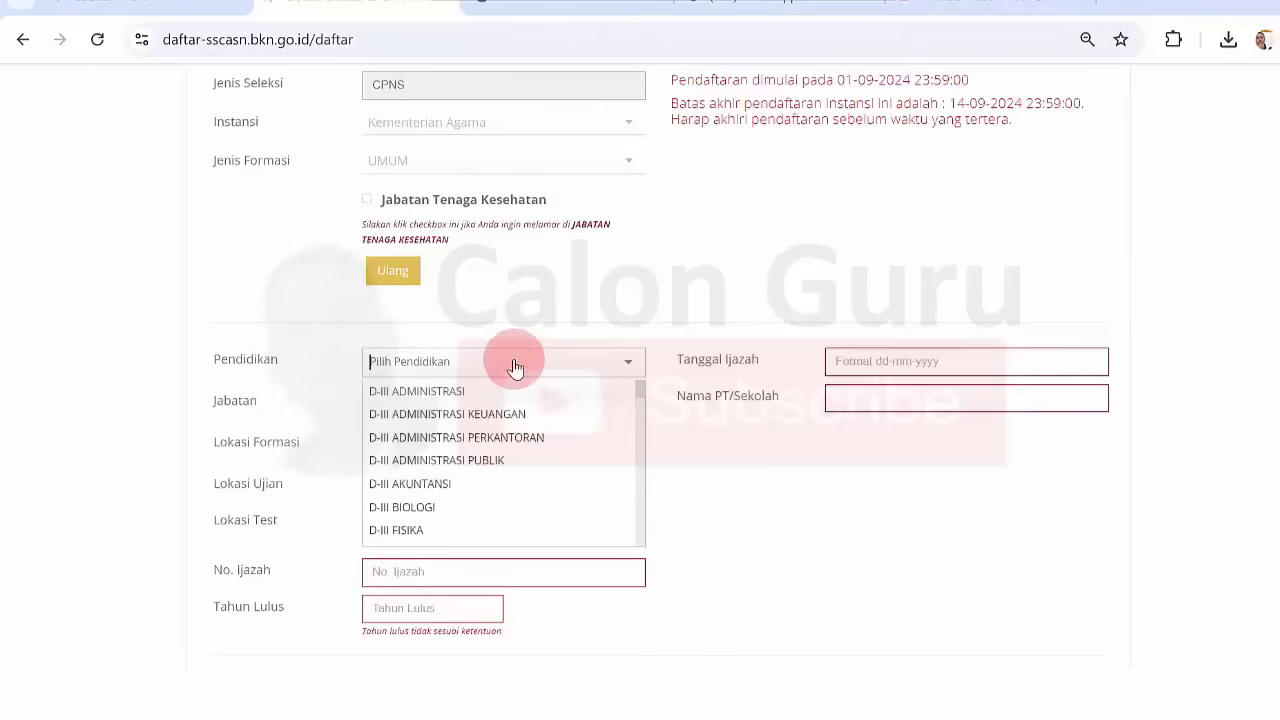
pyautogui.write('agama')
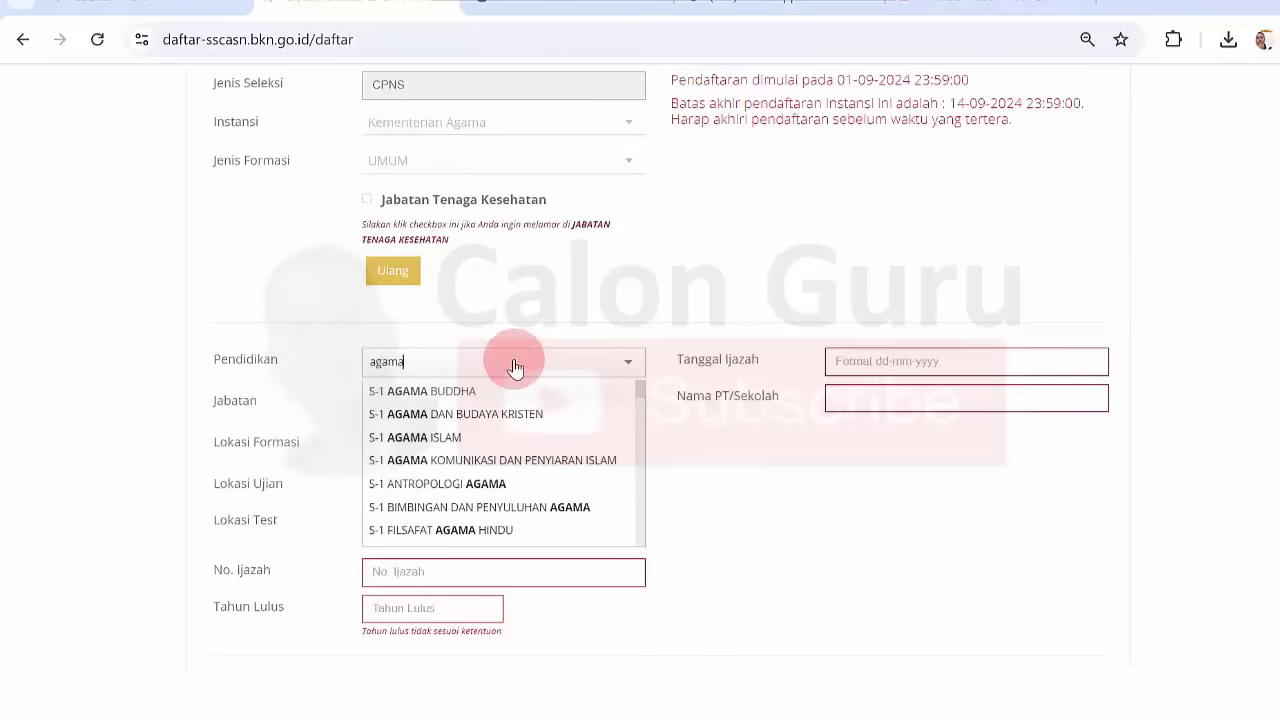
pyautogui.press('BackSpace')
pyautogui.press('BackSpace')
pyautogui.press('BackSpace')
pyautogui.press('BackSpace')
pyautogui.press('BackSpace')
pyautogui.write('pe')
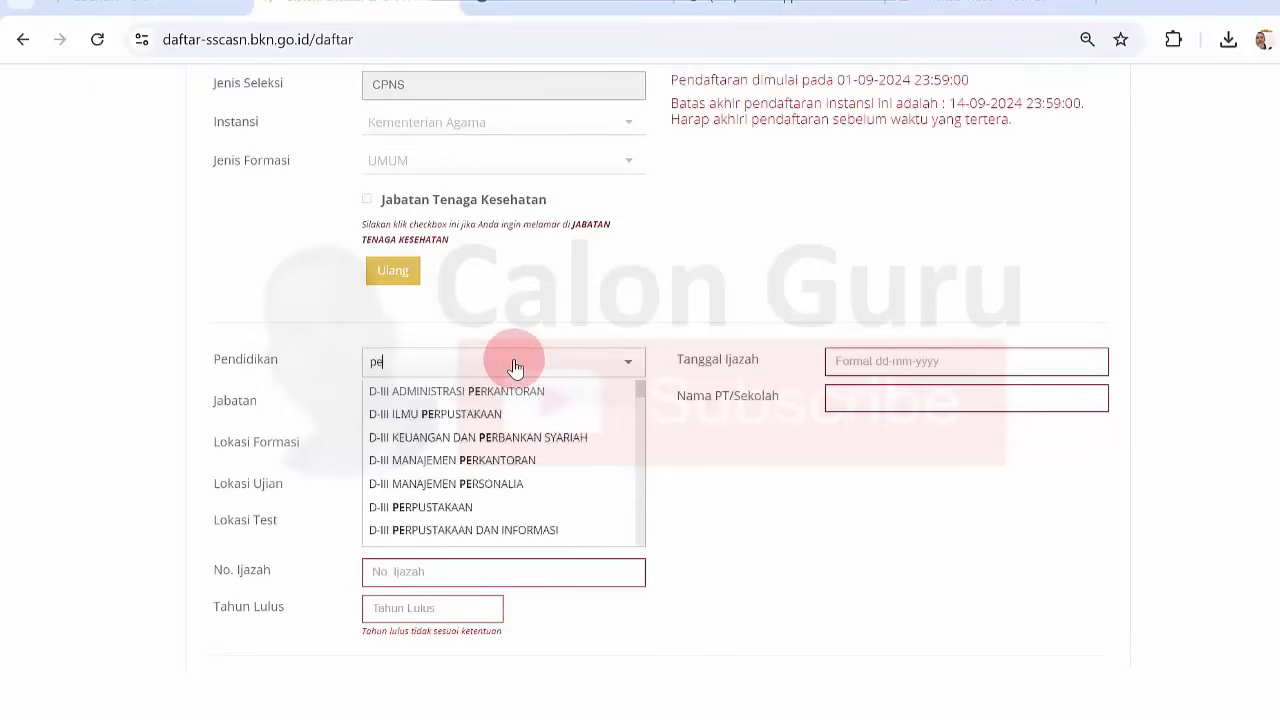
pyautogui.write('ndidikan agam')
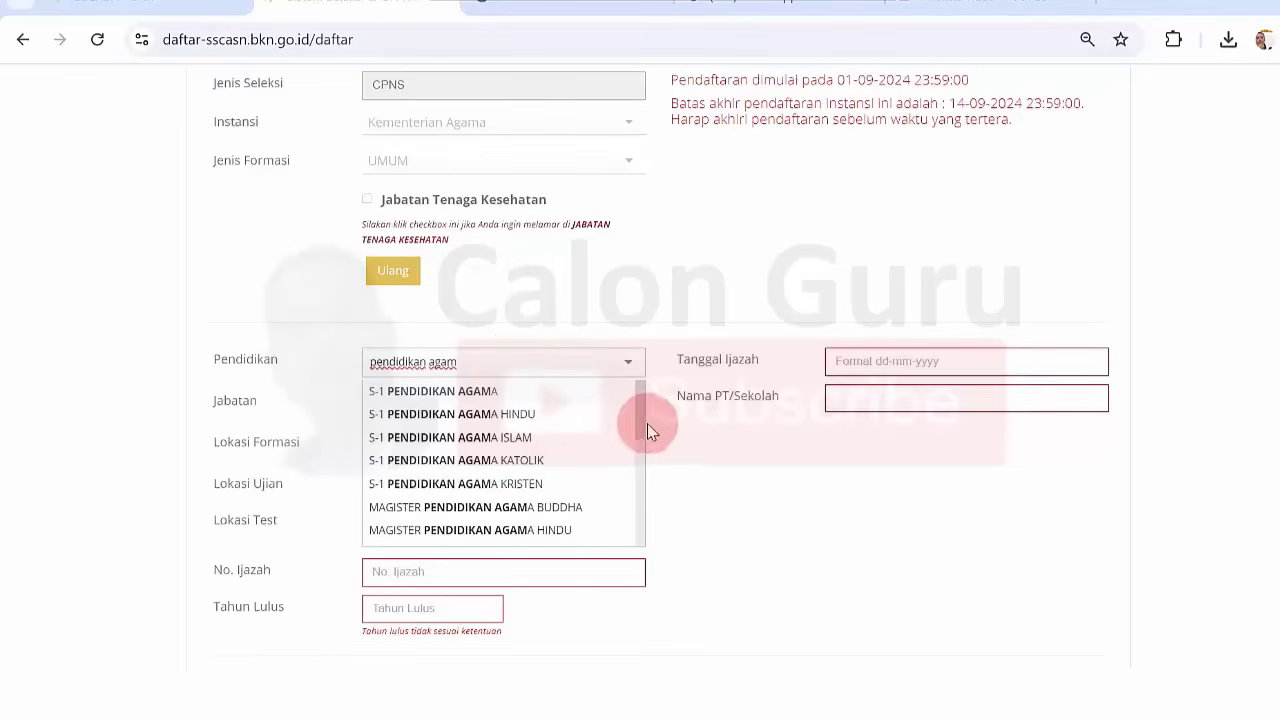
pyautogui.moveTo(638, 416); pyautogui.dragTo(637, 545)
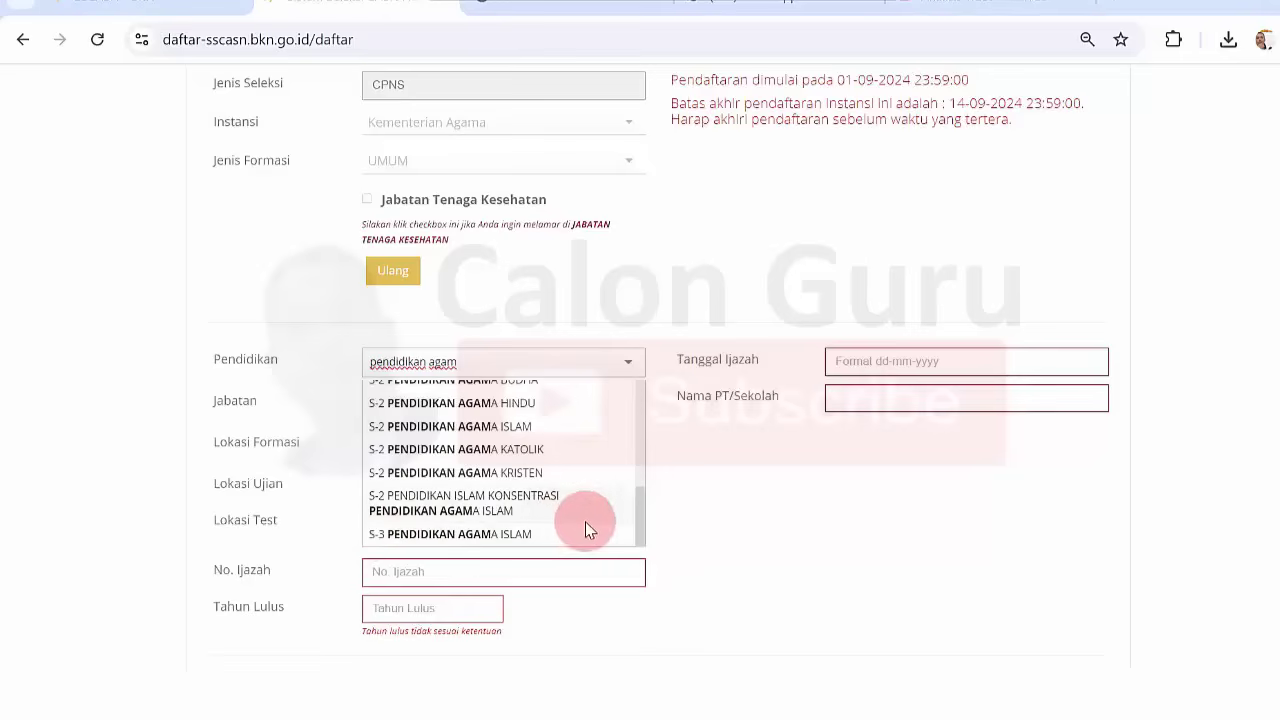
pyautogui.moveTo(638, 517); pyautogui.dragTo(638, 408)
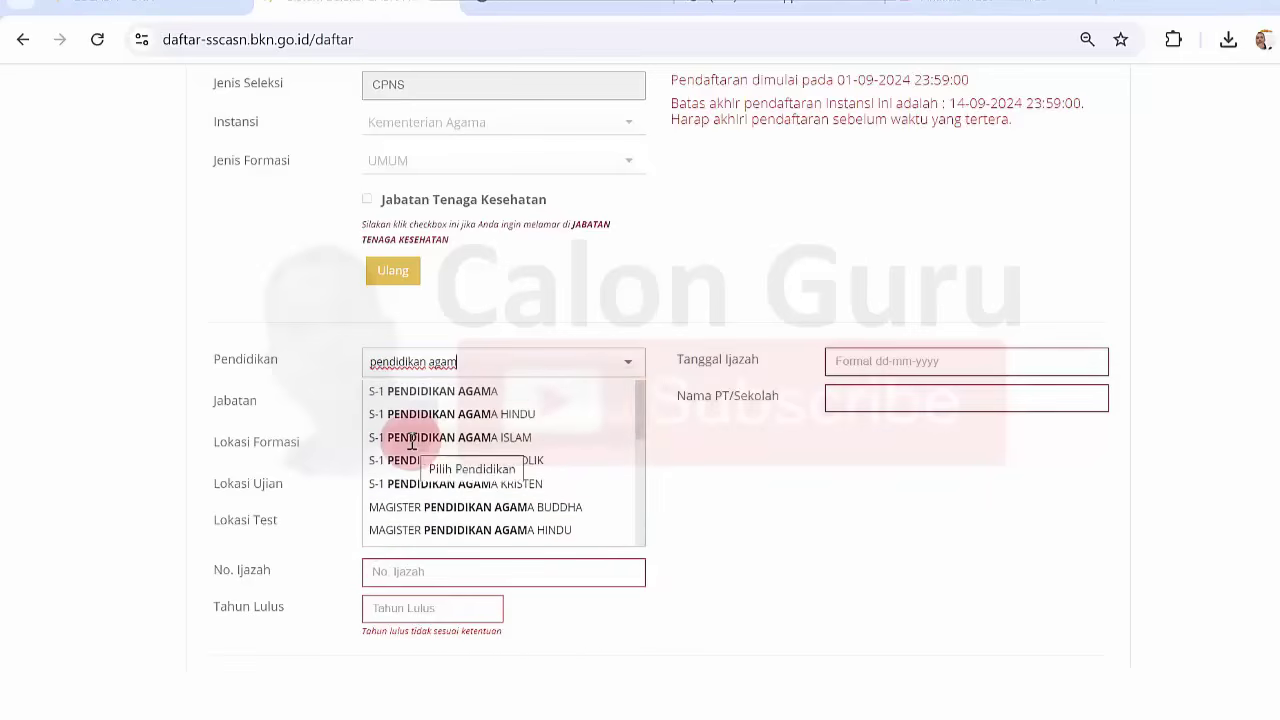
pyautogui.click(519, 437)
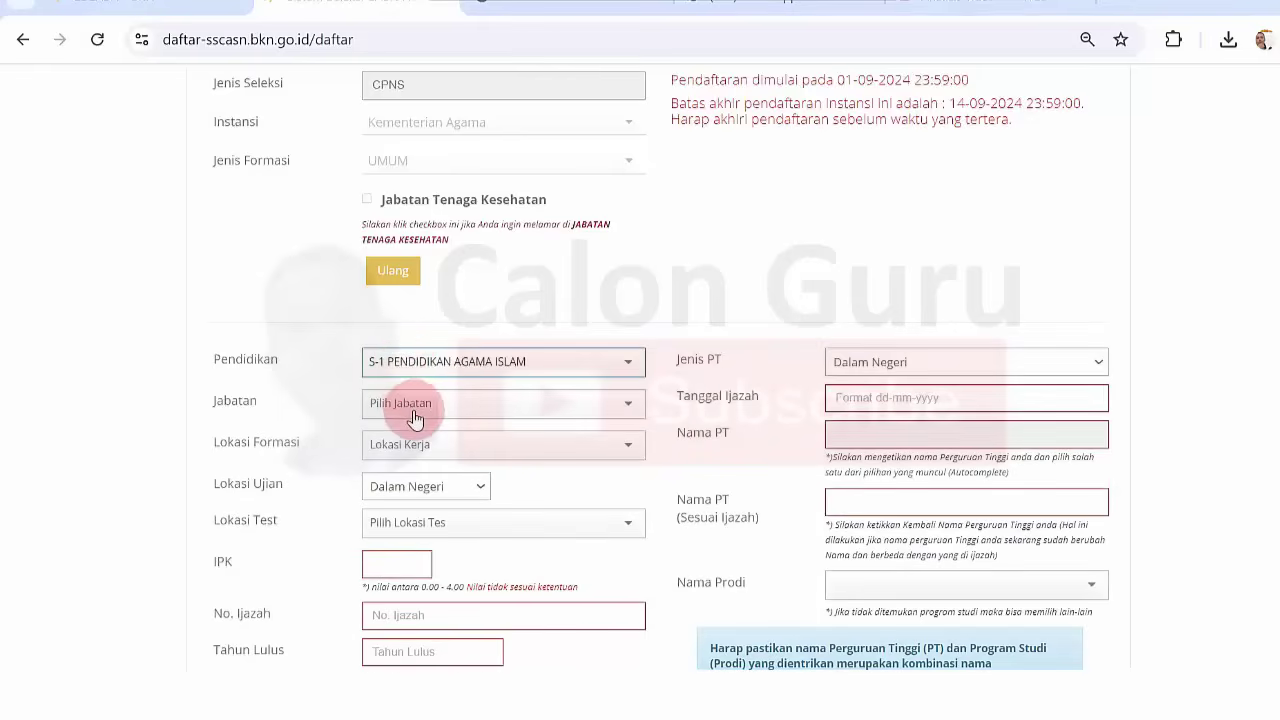
# - Filter the Jabatan list with 'qu' and pick GURU AHLI PERTAMA - GURU AL-QURAN HADITS
pyautogui.click(447, 412)
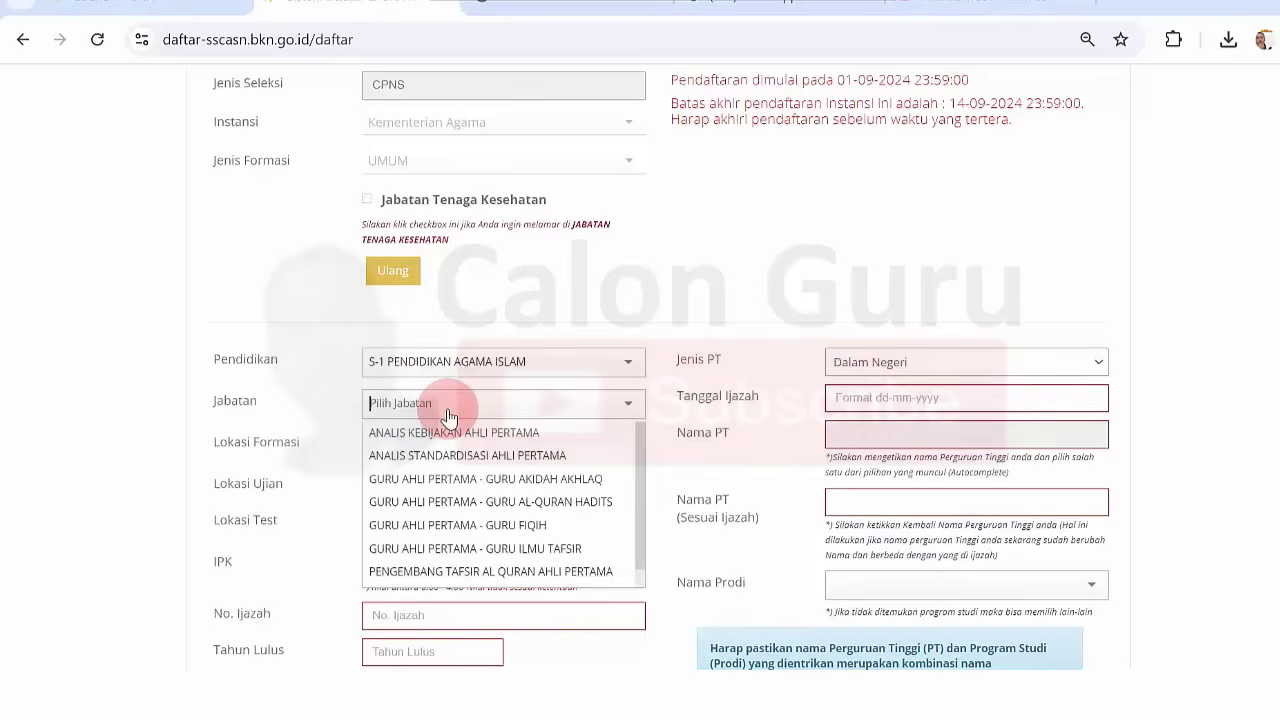
pyautogui.write('q')
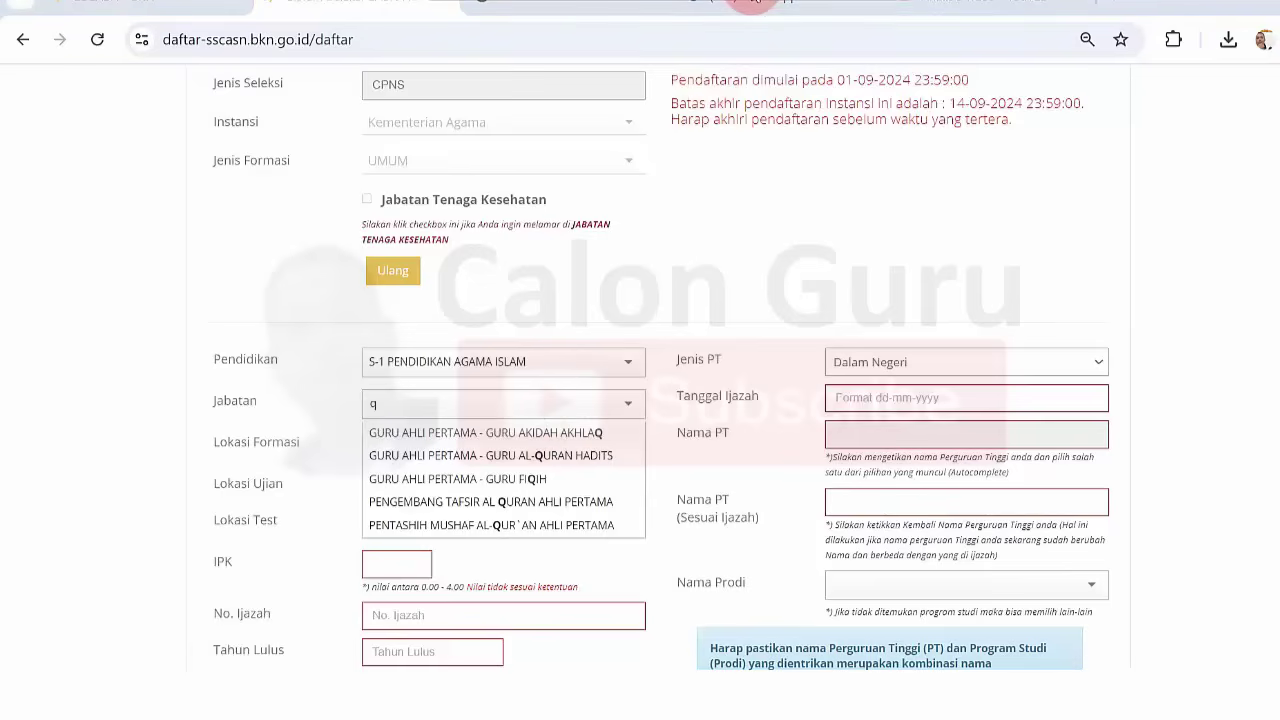
pyautogui.click(455, 408)
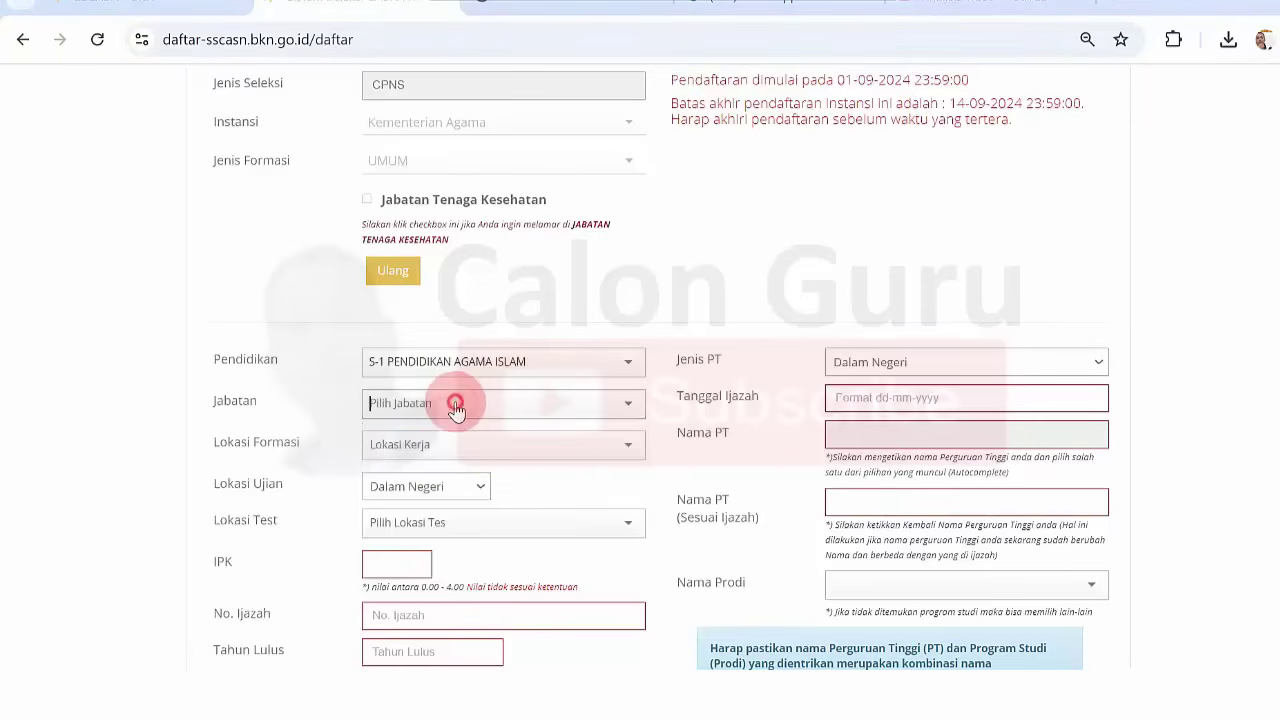
pyautogui.click(455, 408)
pyautogui.write('qur')
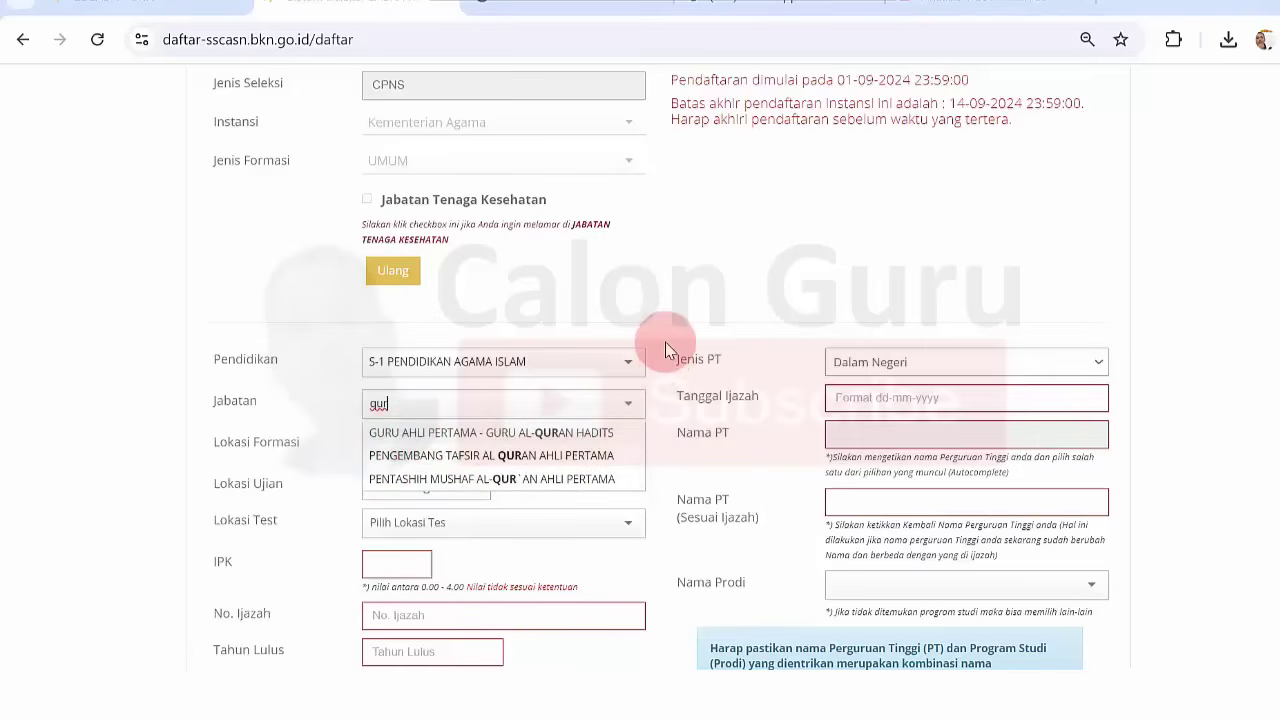
pyautogui.click(475, 430)
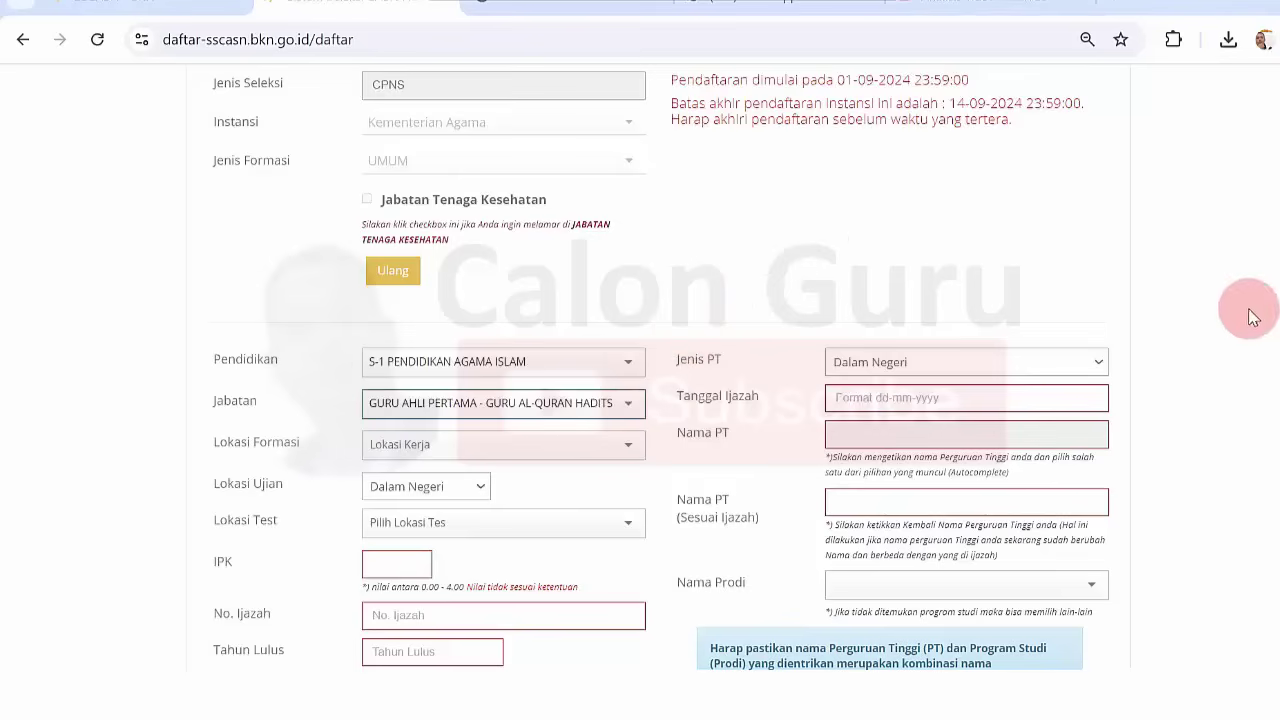
pyautogui.scroll(-1, 1243, 310)
# - Set Lokasi Formasi to KANWIL KEMENTERIAN AGAMA PROVINSI JAWA TIMUR using a 'jaw' search
pyautogui.click(537, 372)
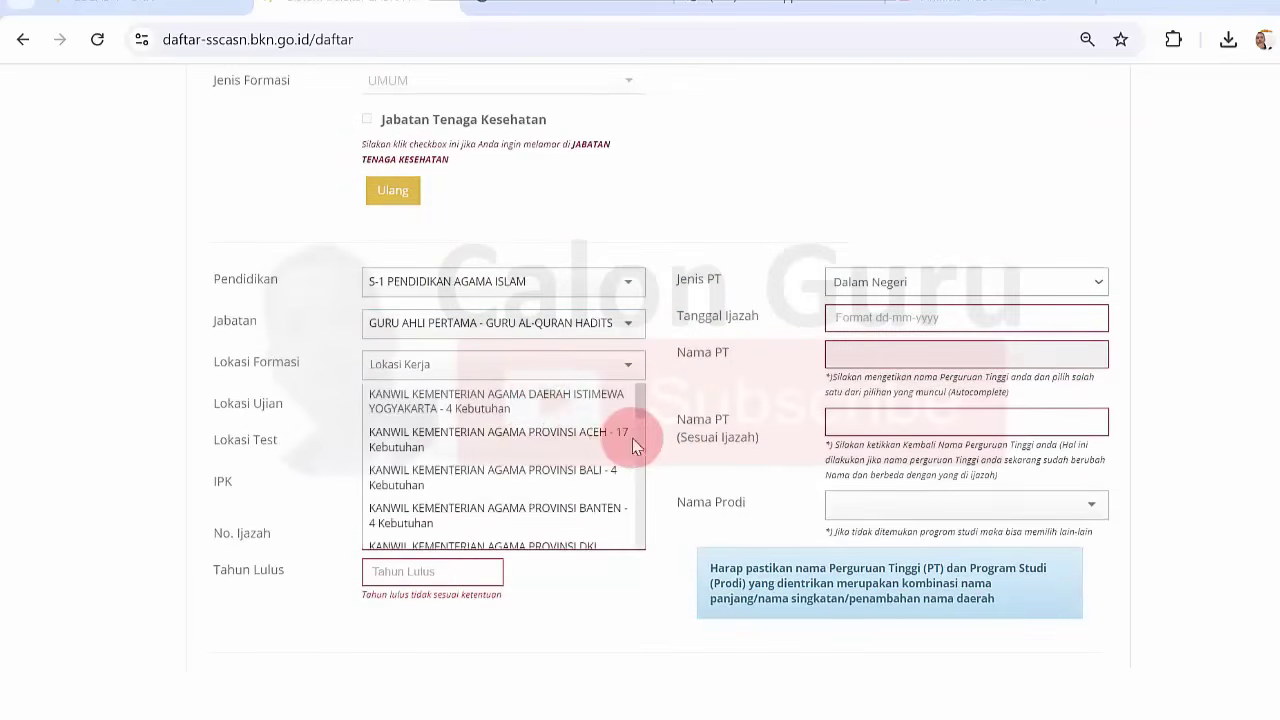
pyautogui.write('jawa')
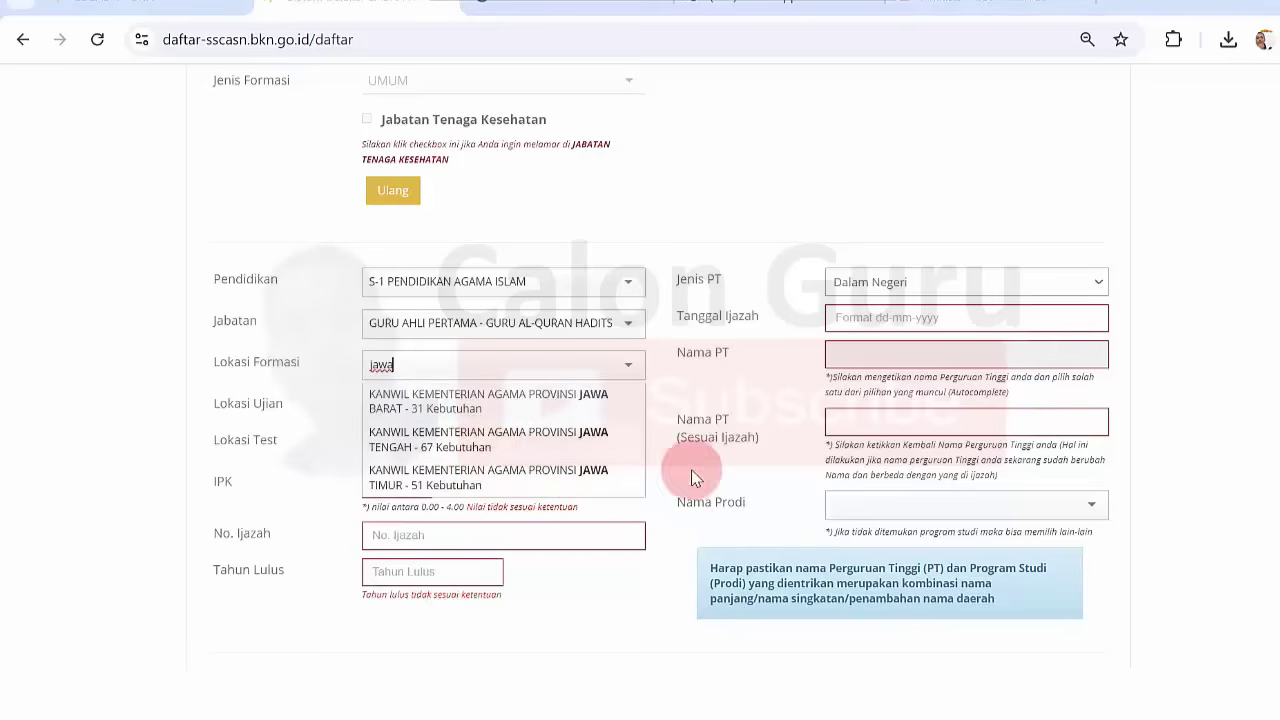
pyautogui.click(485, 478)
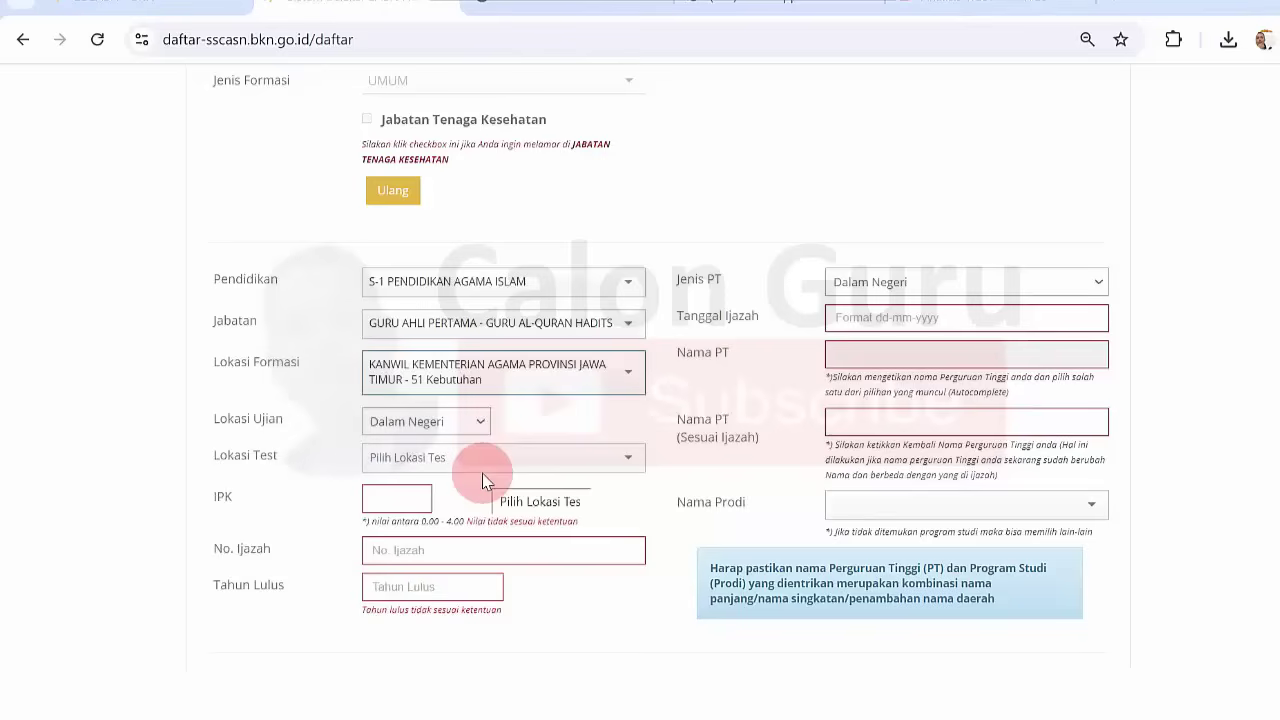
# - Keep the exam location as Dalam Negeri and choose Lokasi BKN Madiun as the test site
pyautogui.click(478, 421)
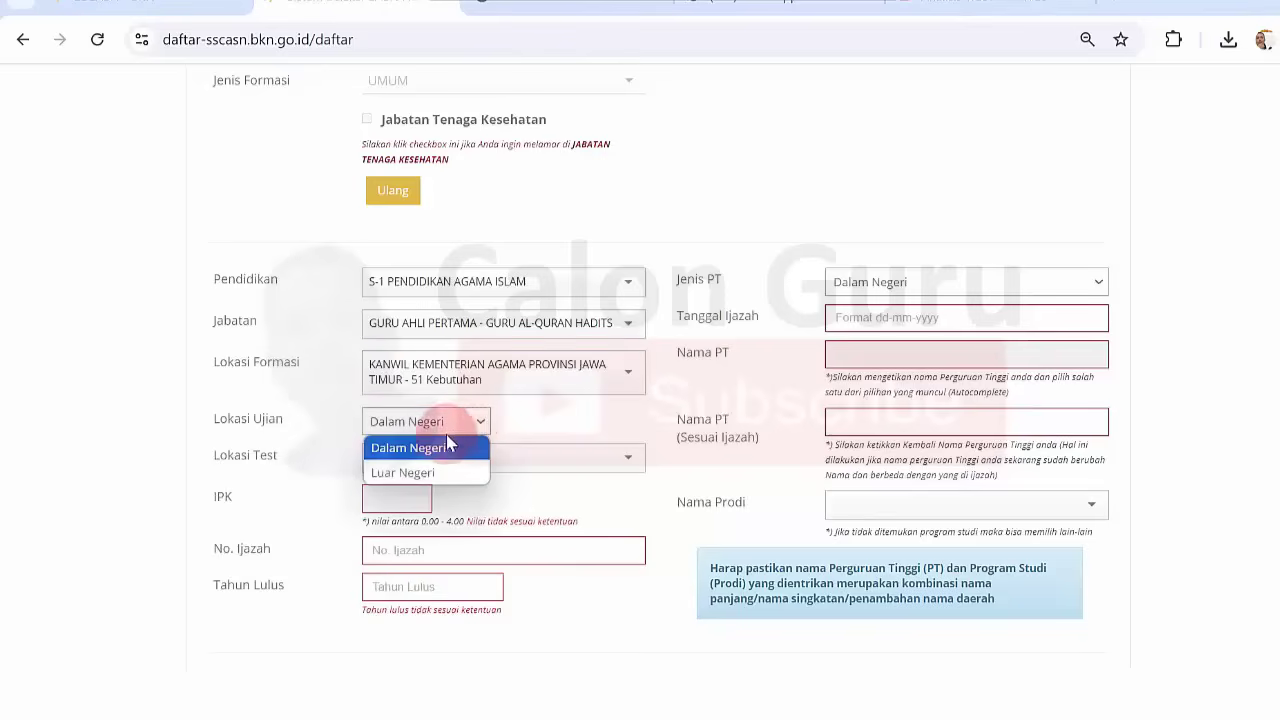
pyautogui.click(437, 447)
pyautogui.click(504, 458)
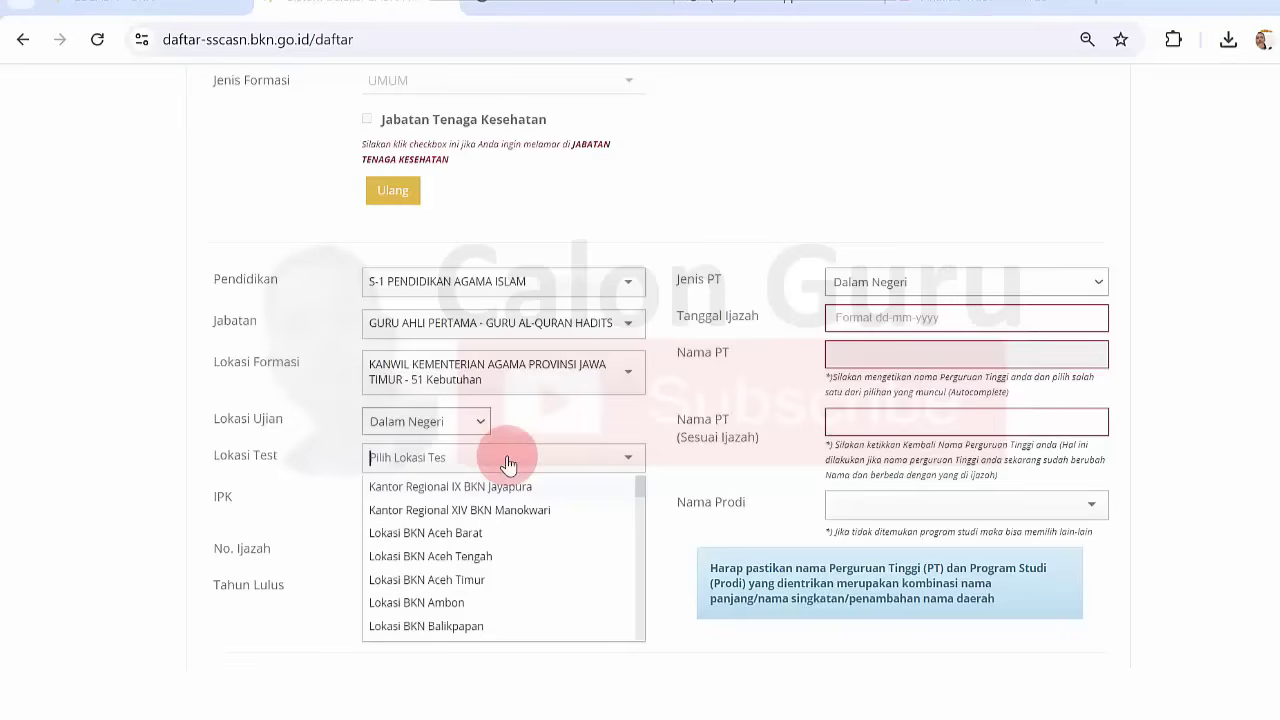
pyautogui.write('ma')
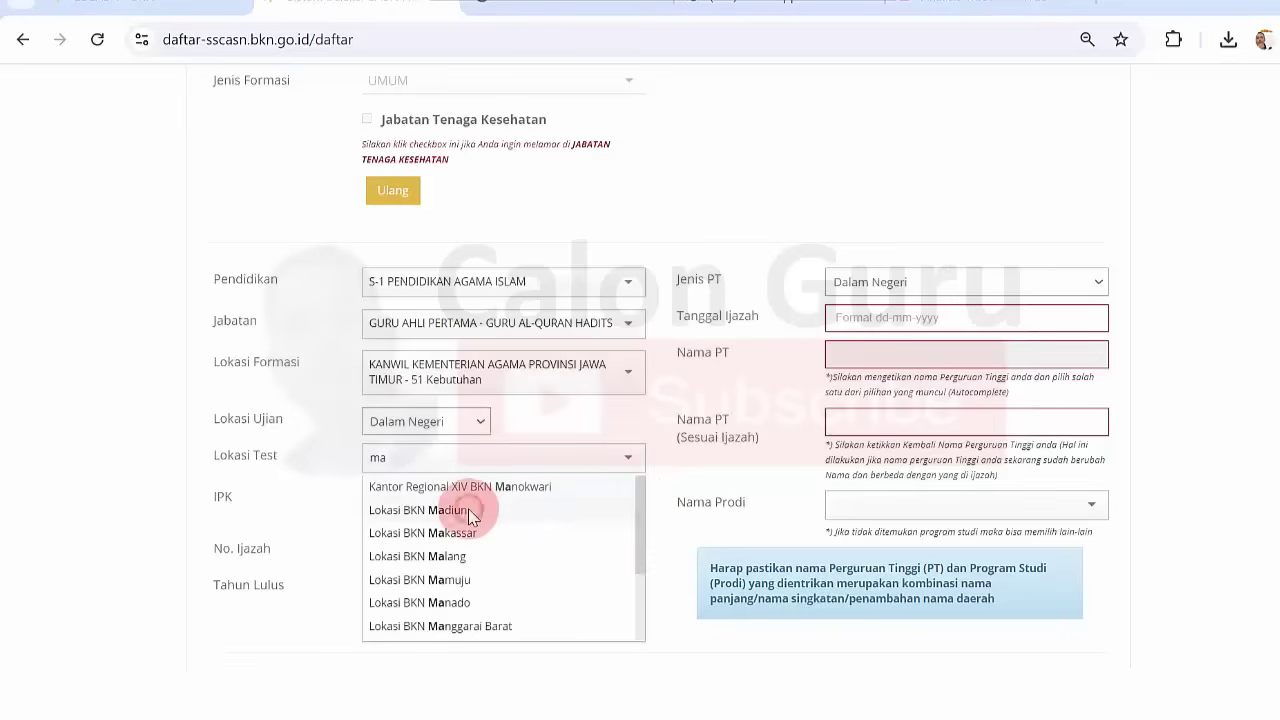
pyautogui.click(469, 511)
pyautogui.scroll(-2, 660, 340)
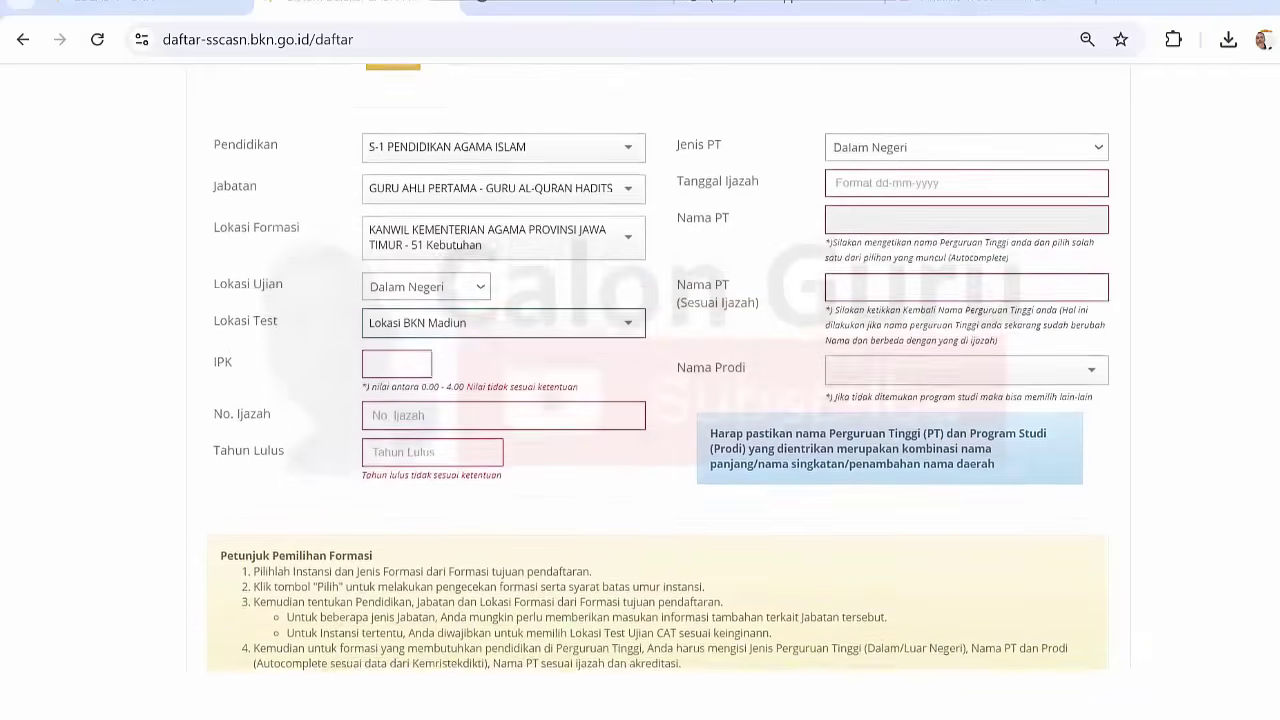
# - Begin entering the 3.33 GPA in the IPK field
pyautogui.scroll(-1, 660, 340)
pyautogui.scroll(-1, 866, 300)
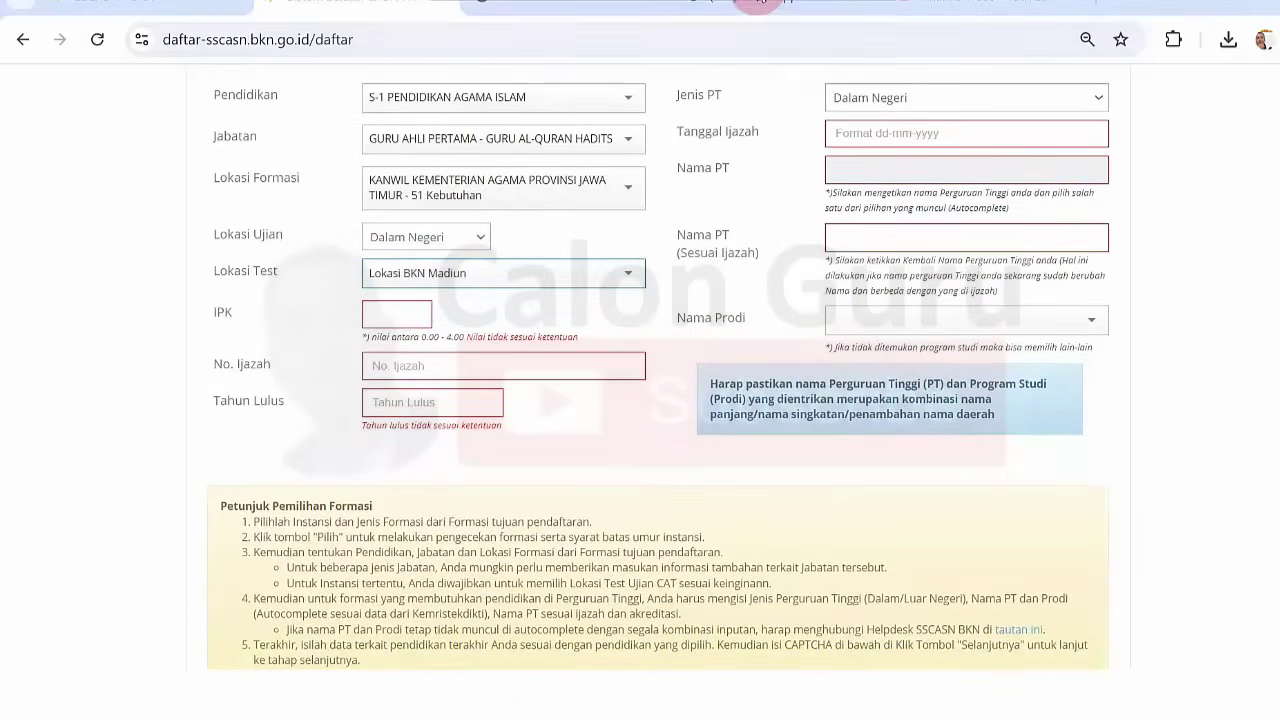
pyautogui.click(404, 313)
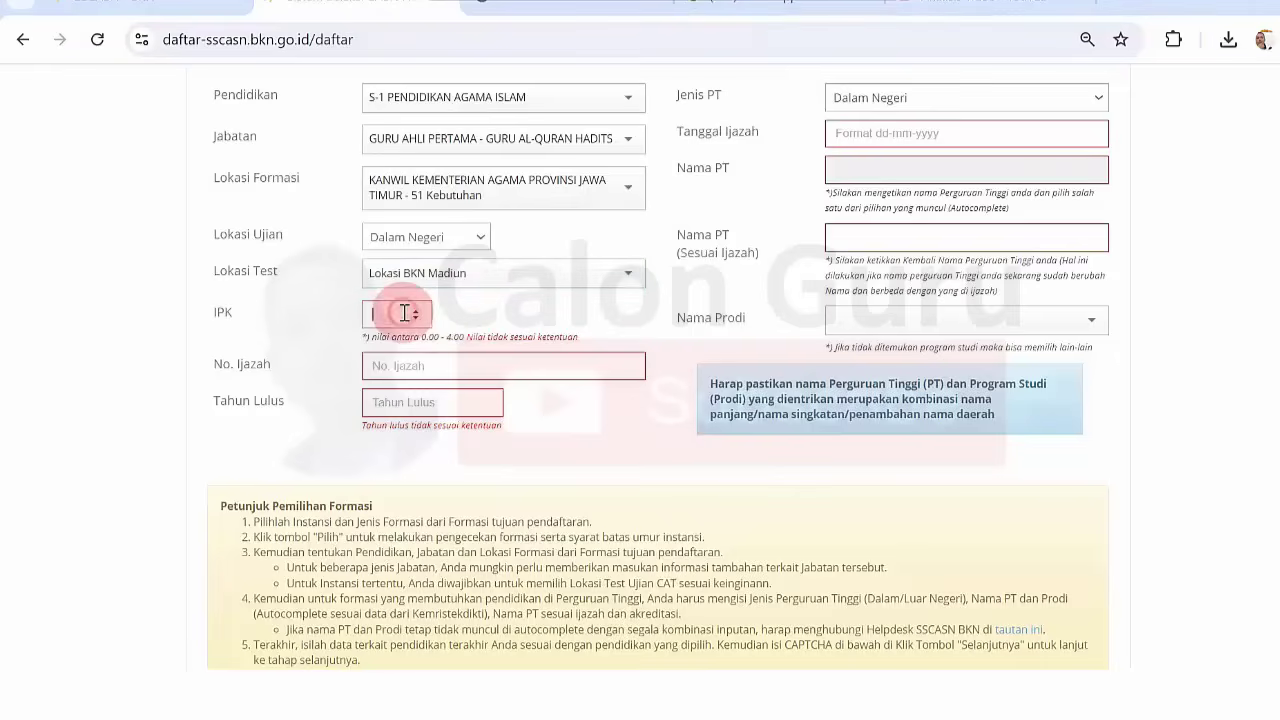
pyautogui.write('3.33')
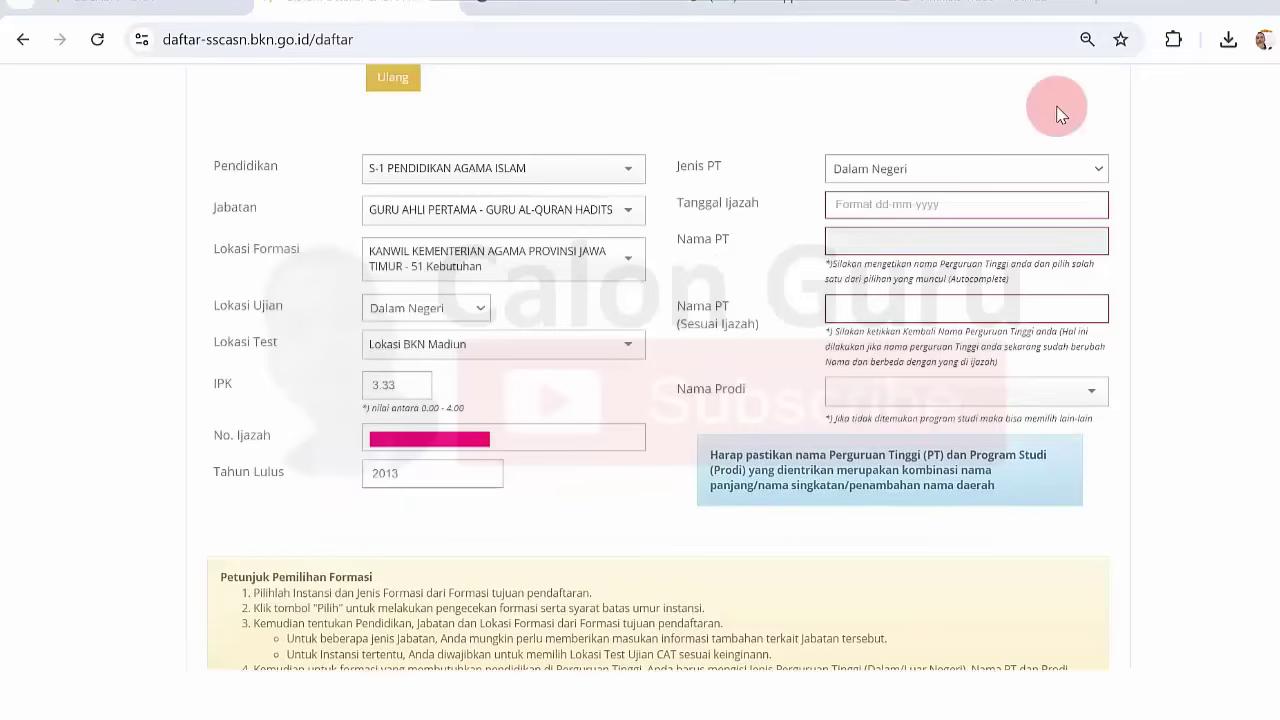
# - Keep Jenis PT as Dalam Negeri and set the Tanggal Ijazah calendar to August 2013
pyautogui.click(925, 176)
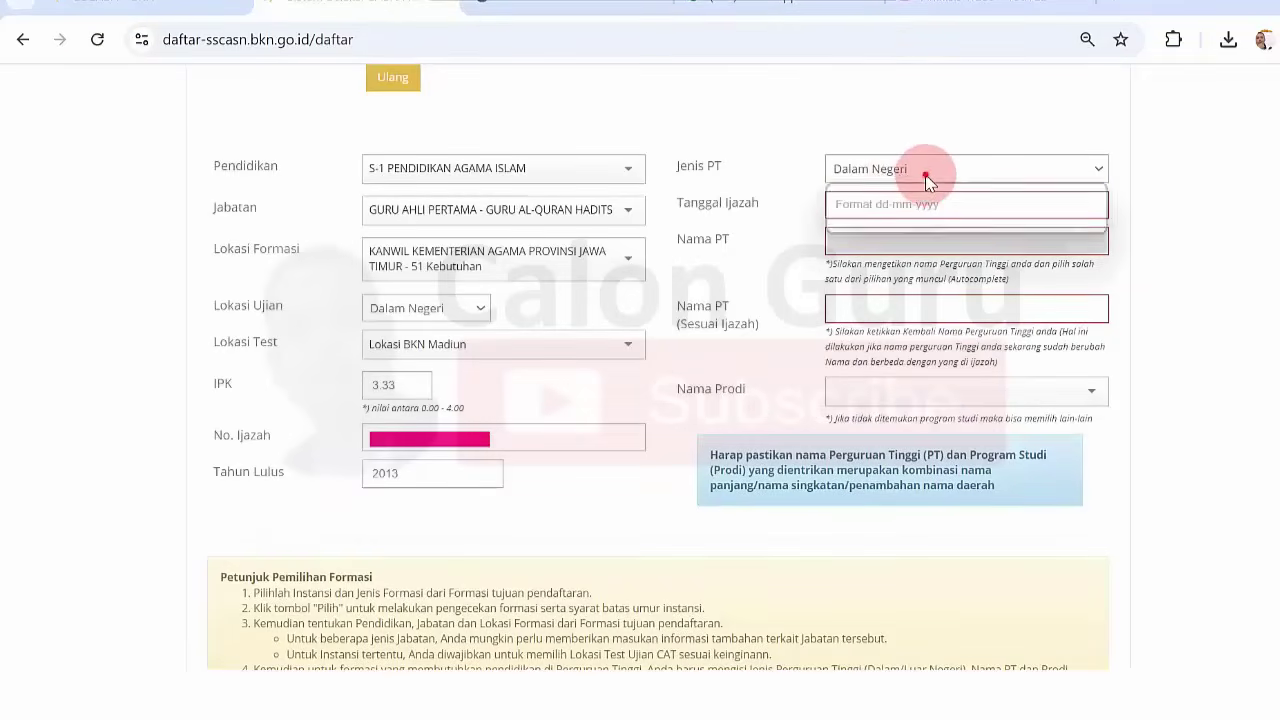
pyautogui.click(922, 195)
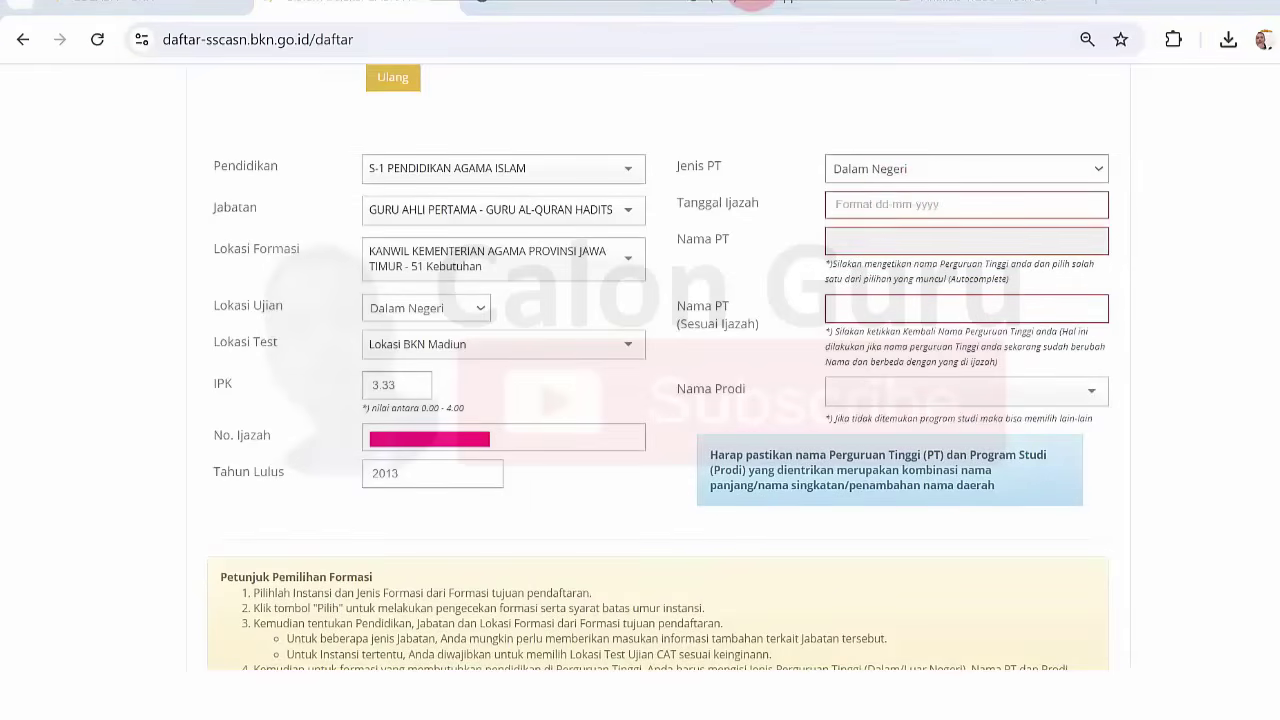
pyautogui.click(926, 204)
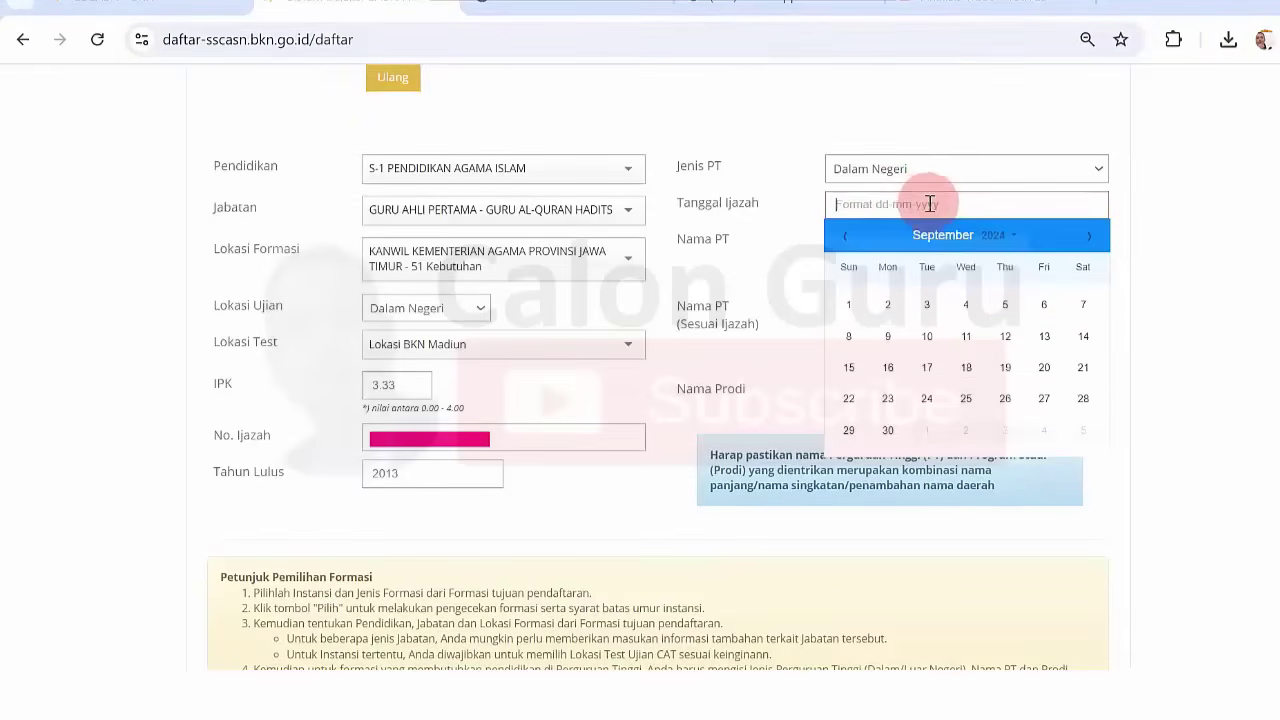
pyautogui.click(997, 237)
pyautogui.click(843, 238)
pyautogui.click(949, 376)
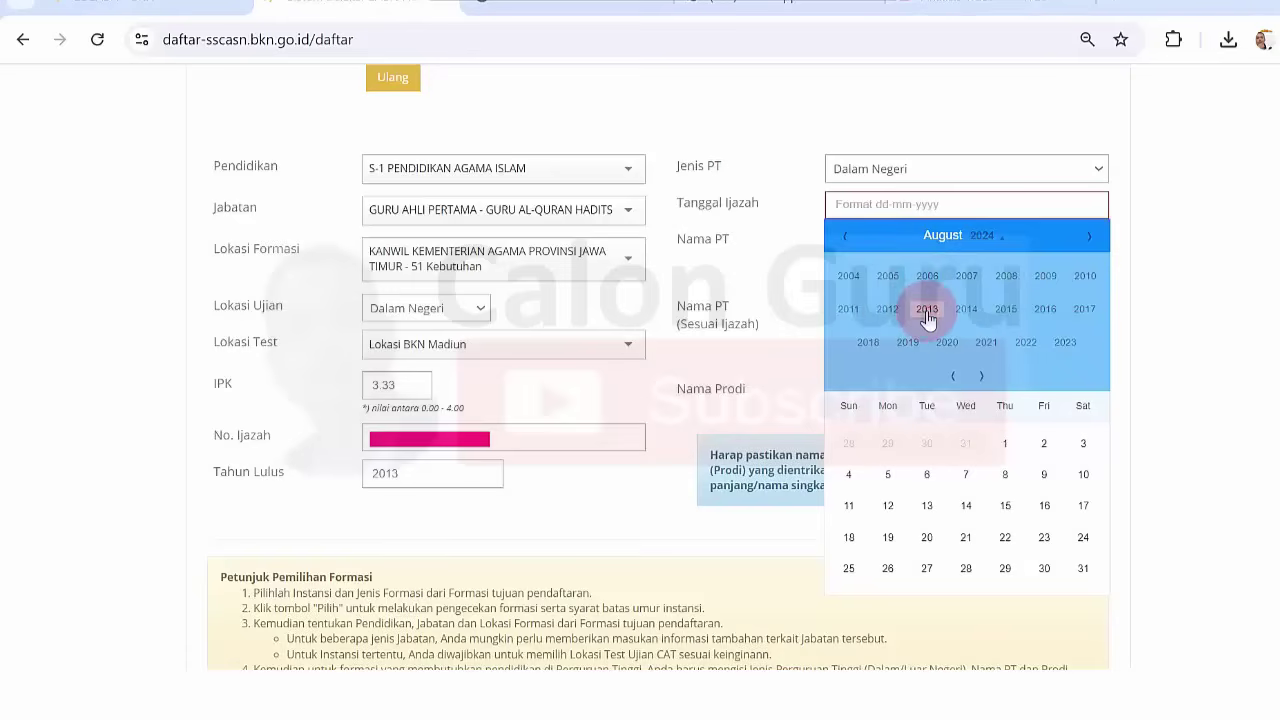
pyautogui.click(927, 311)
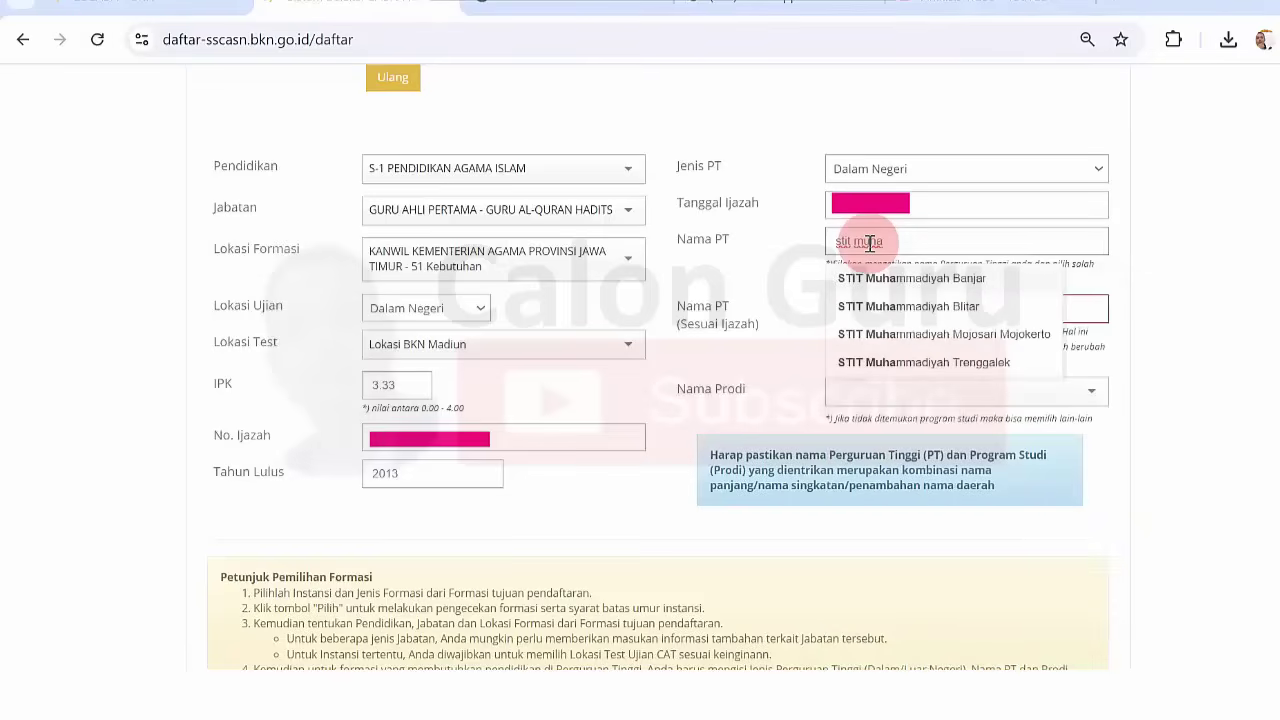
# - Try Muhammadiyah and STIT MUH searches in Nama PT, then clear them
pyautogui.write('m')
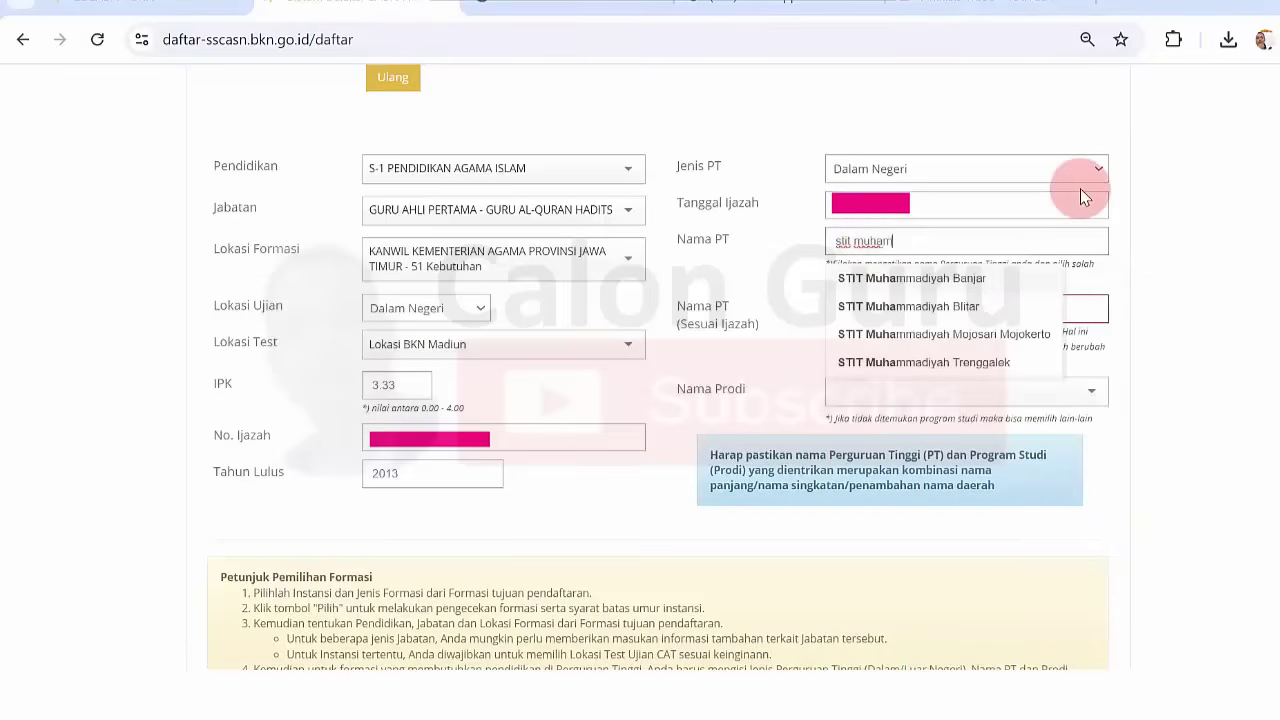
pyautogui.write('madiyah')
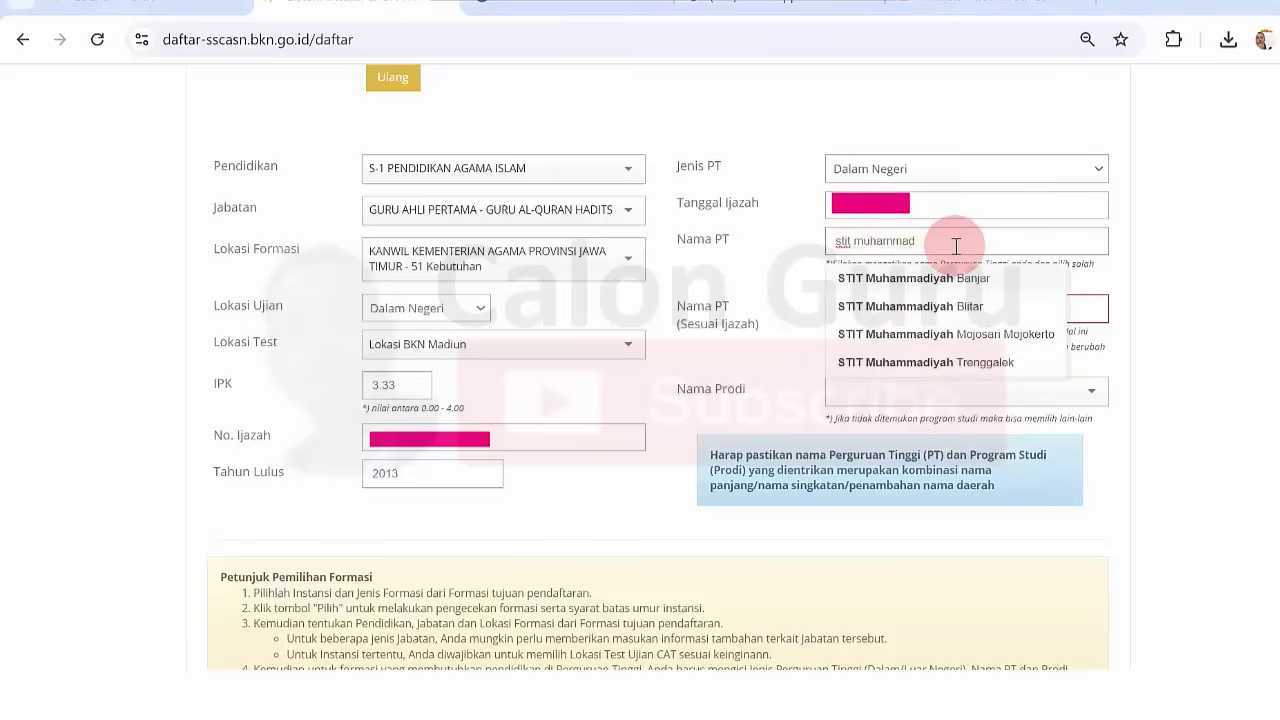
pyautogui.press('super+a')
pyautogui.press('BackSpace')
pyautogui.press('capslock')
pyautogui.write('S')
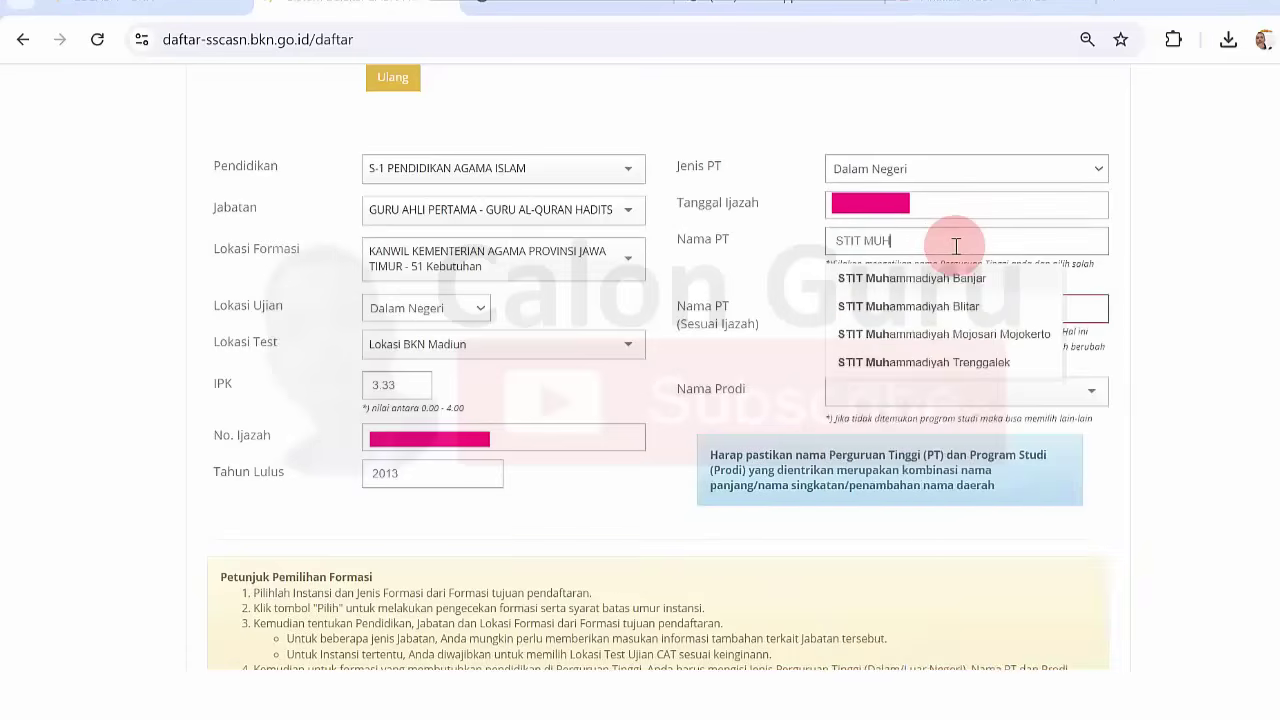
pyautogui.press('super+a')
pyautogui.press('BackSpace')
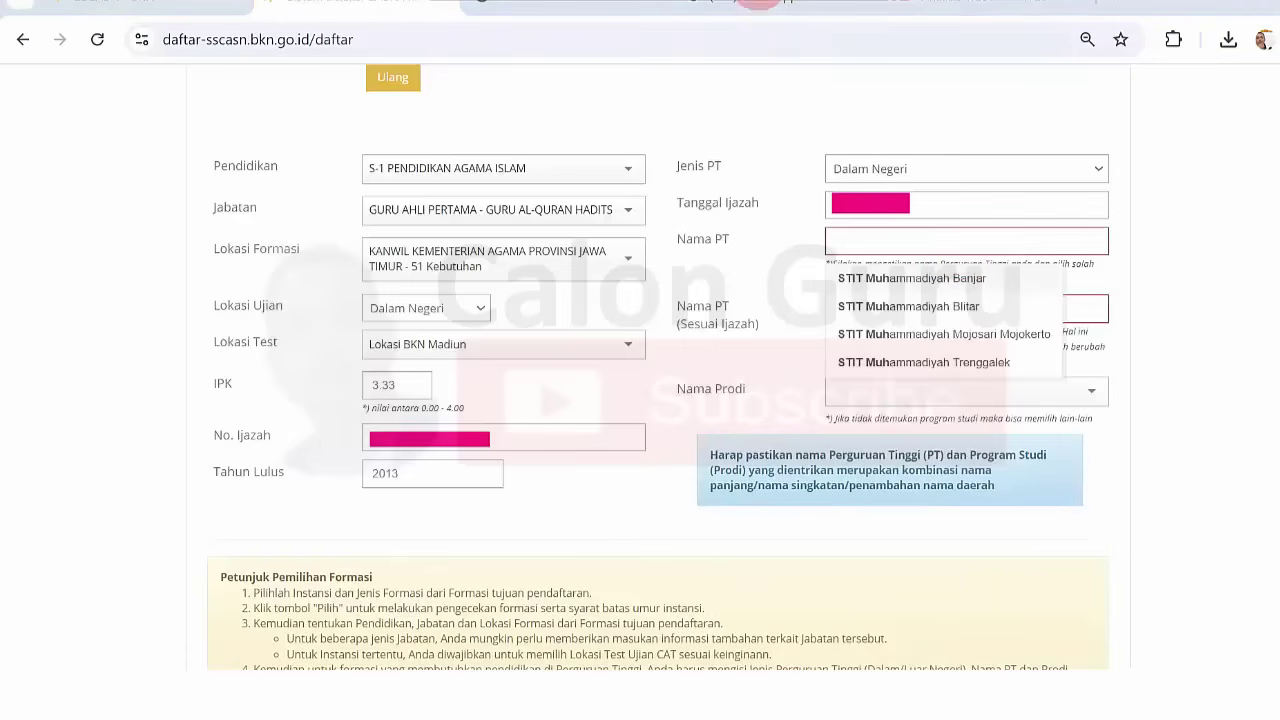
# - Search Nama PT for 'tempur' and select Sekolah Tinggi Ilmu Tarbiyah Muhammadiyah Tempurejo Ngawi
pyautogui.click(886, 249)
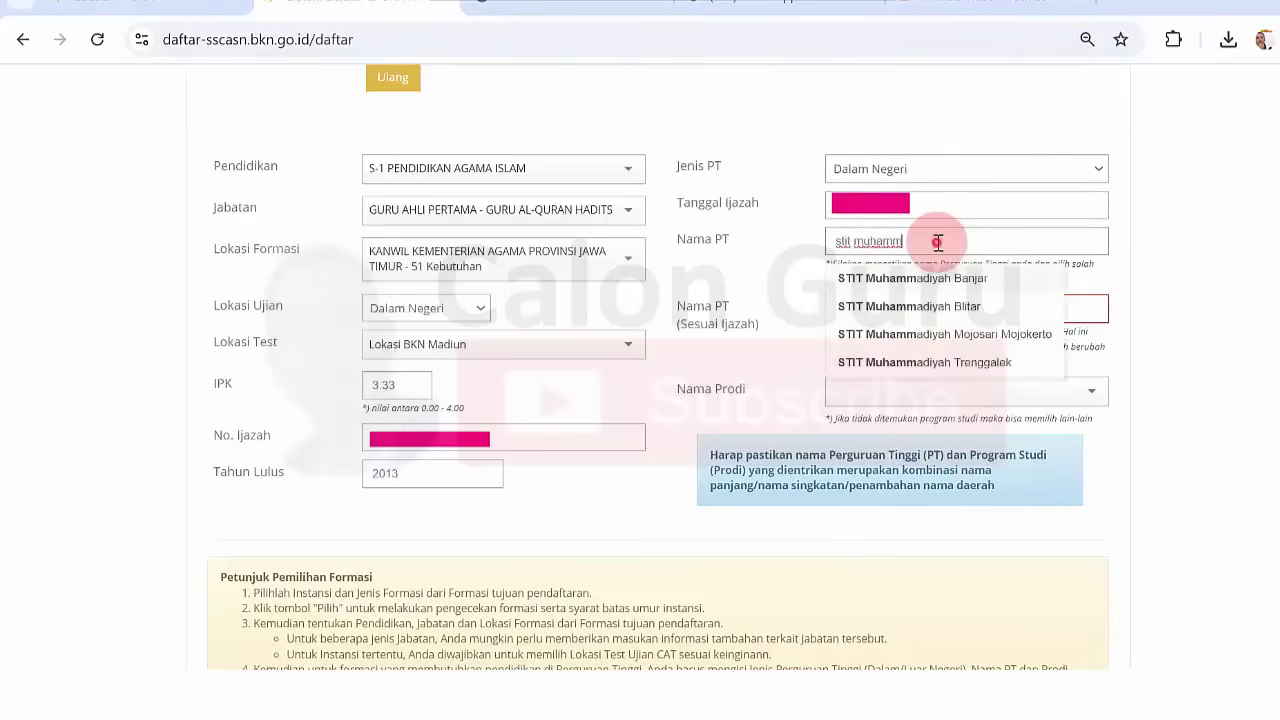
pyautogui.moveTo(938, 242); pyautogui.dragTo(635, 261)
pyautogui.write('tempu')
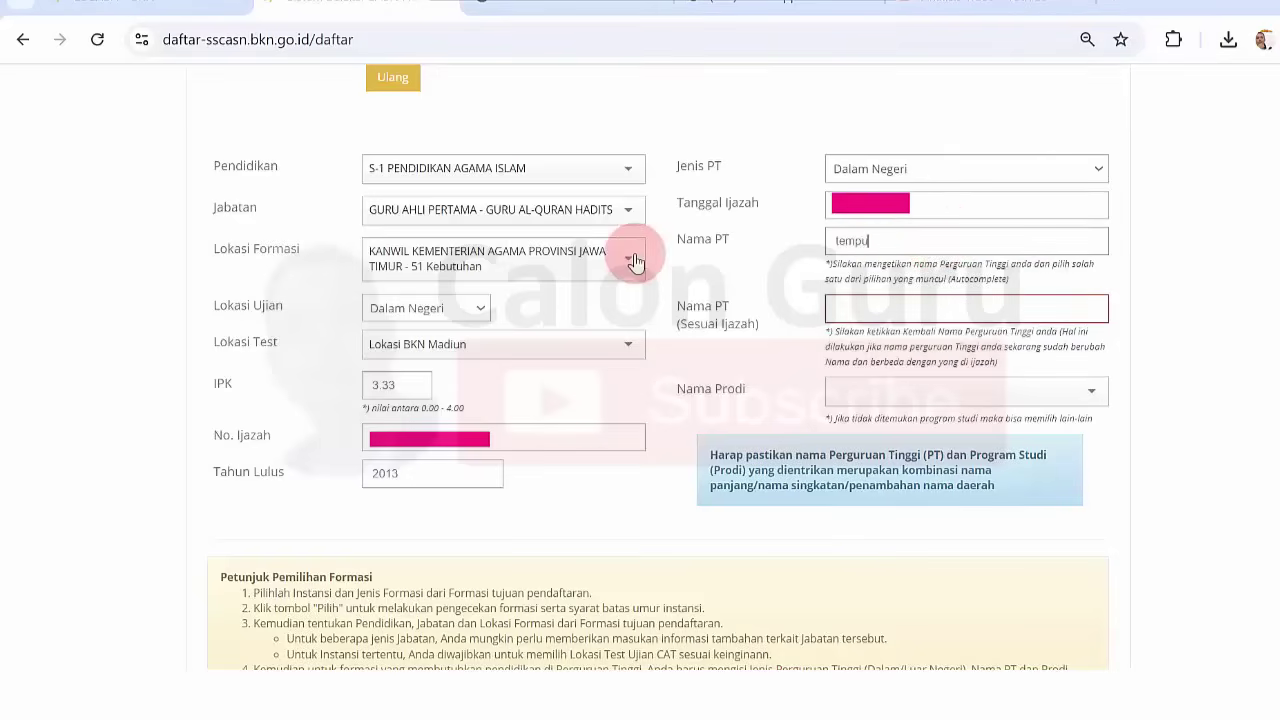
pyautogui.write('r')
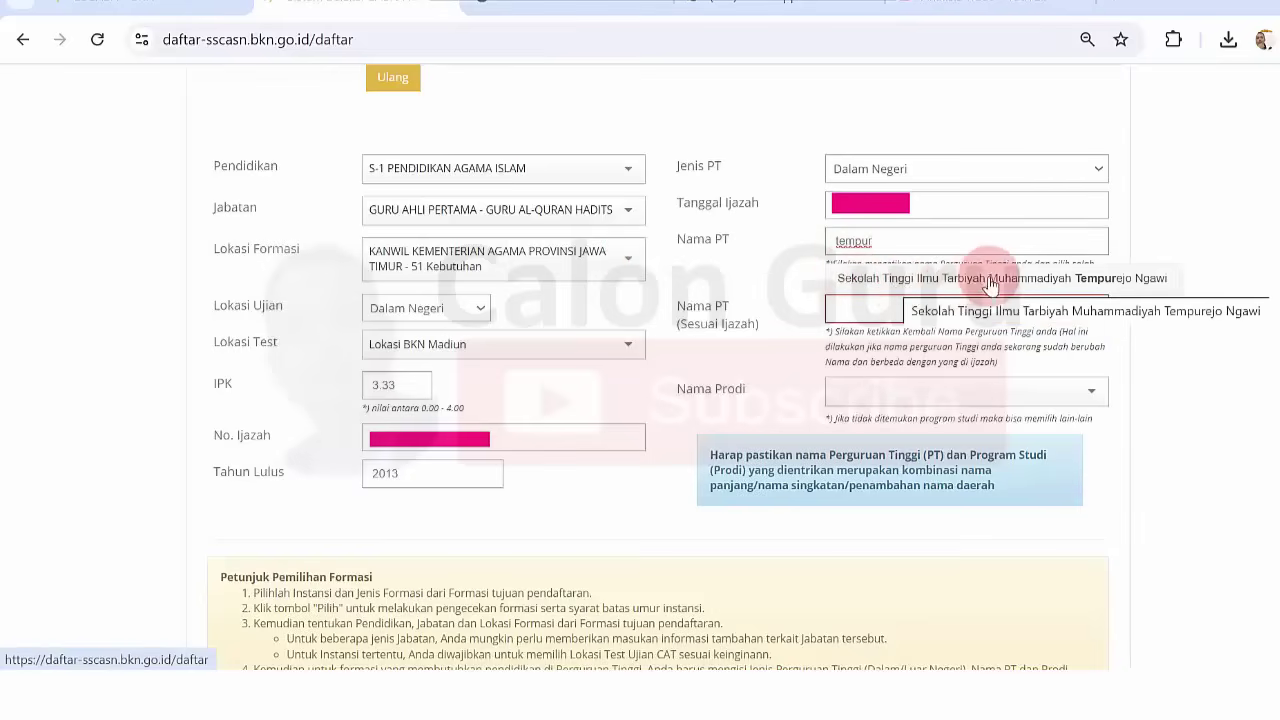
pyautogui.click(1066, 280)
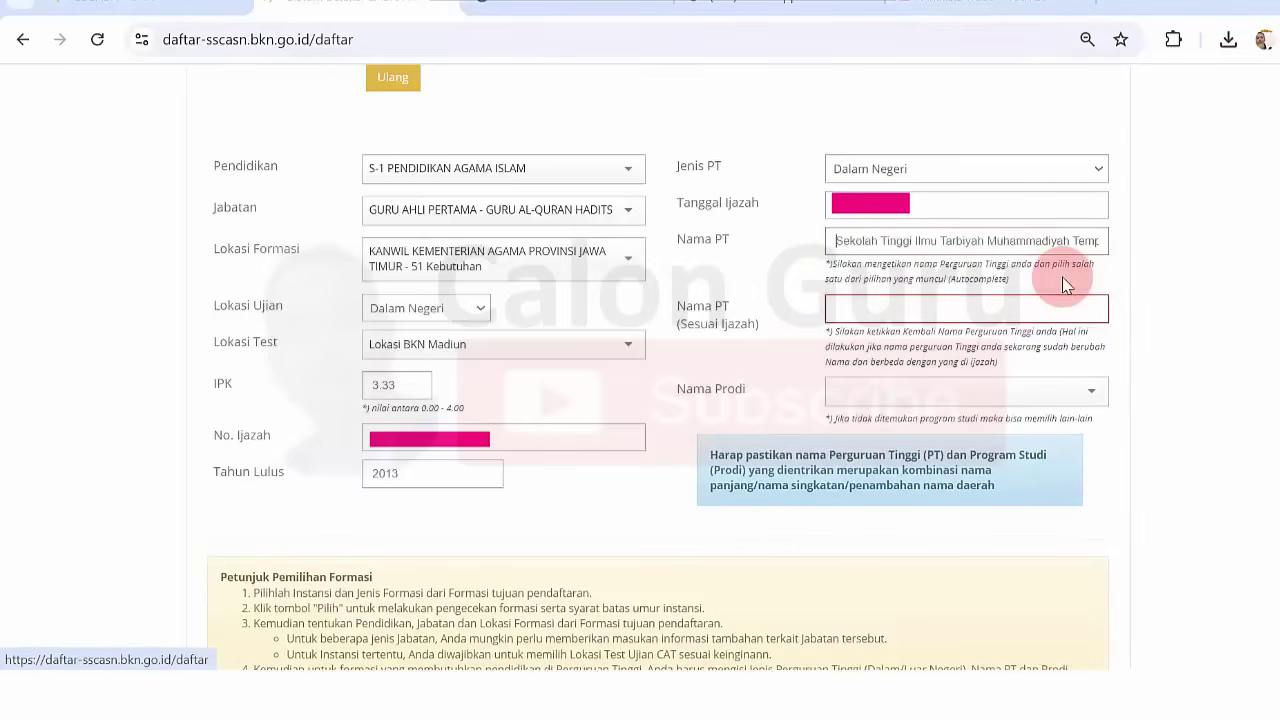
# - Copy the college name into Nama PT (Sesuai Ijazah) and bring up the Nama Prodi choices
pyautogui.tripleClick(933, 242)
pyautogui.hotkey('ctrl', 'c')
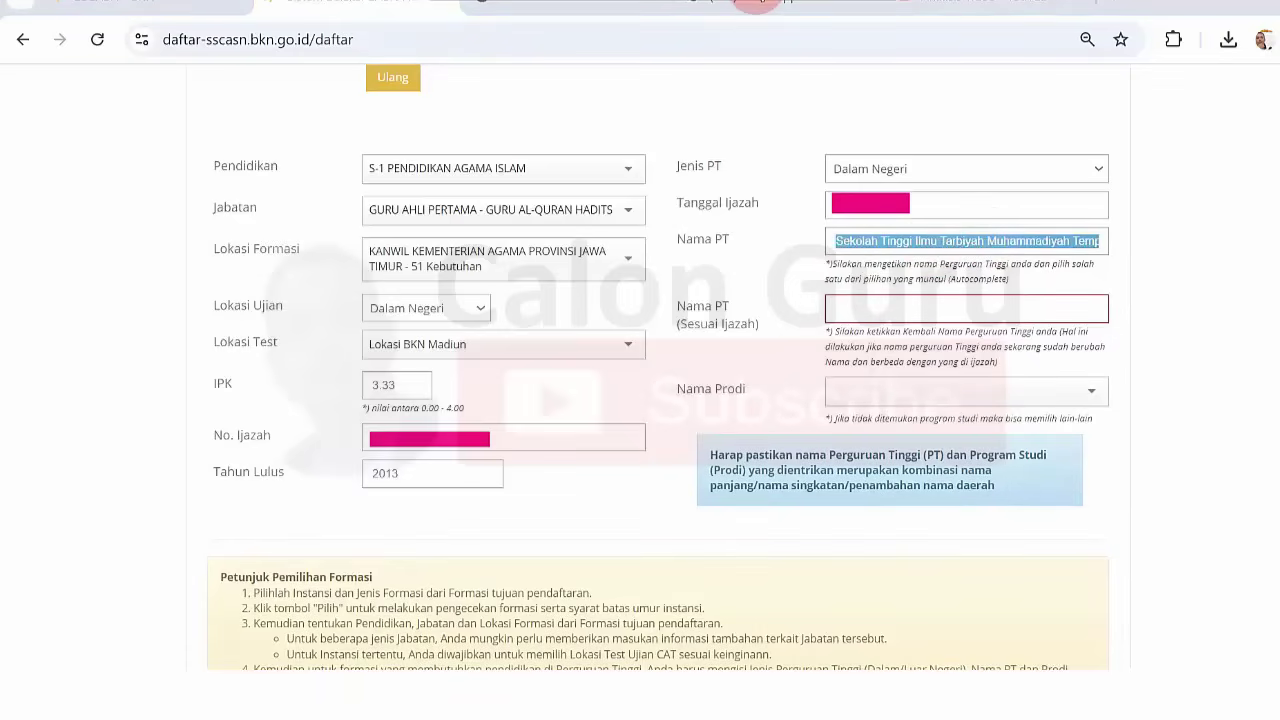
pyautogui.click(851, 309)
pyautogui.hotkey('ctrl', 'v')
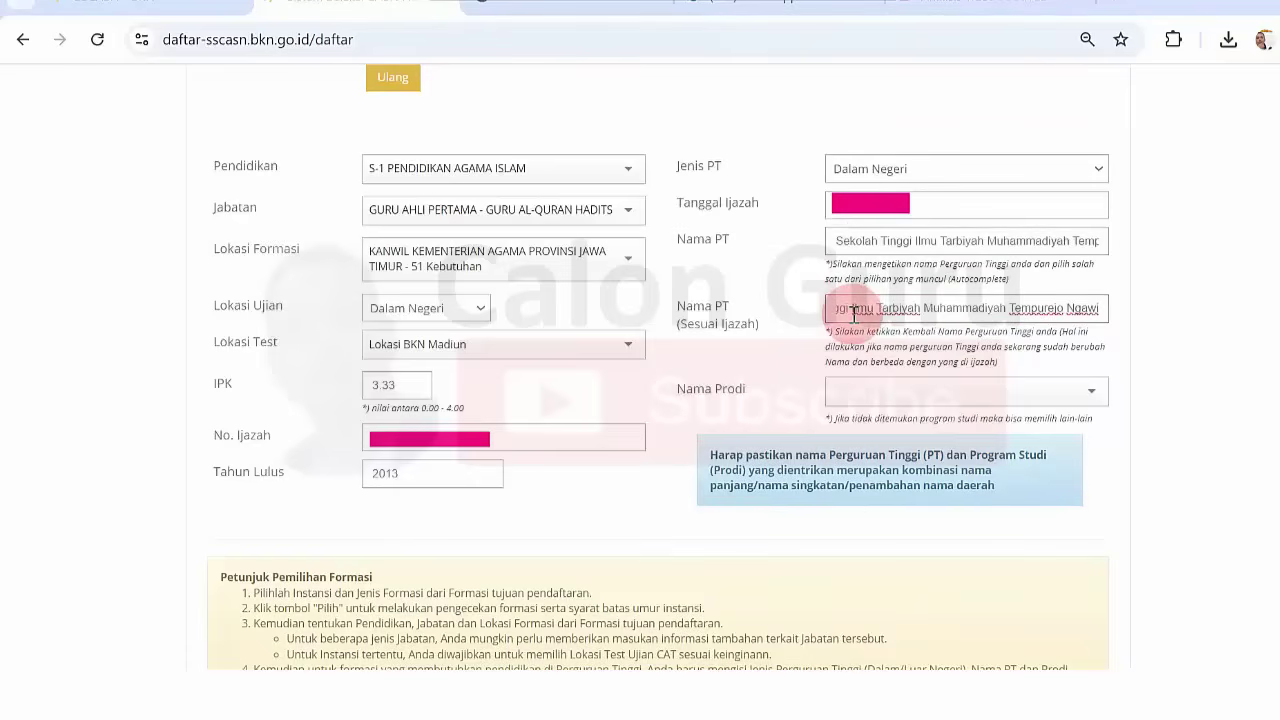
pyautogui.click(1060, 392)
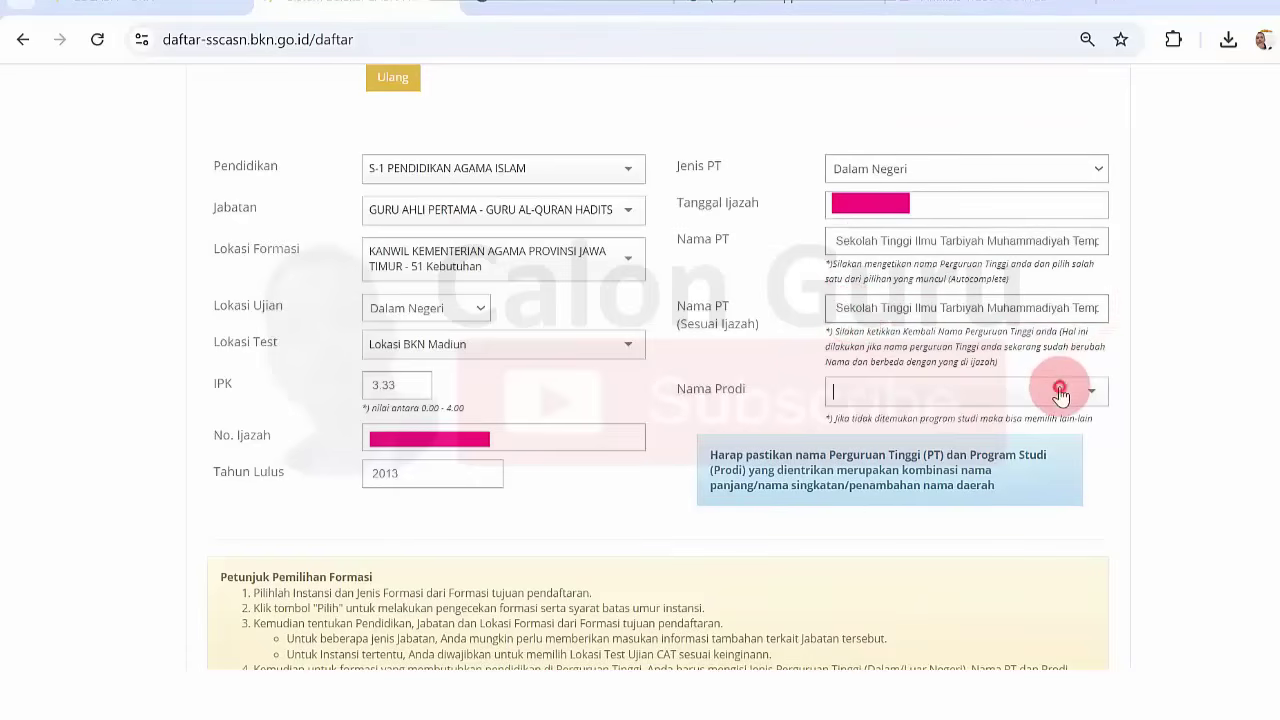
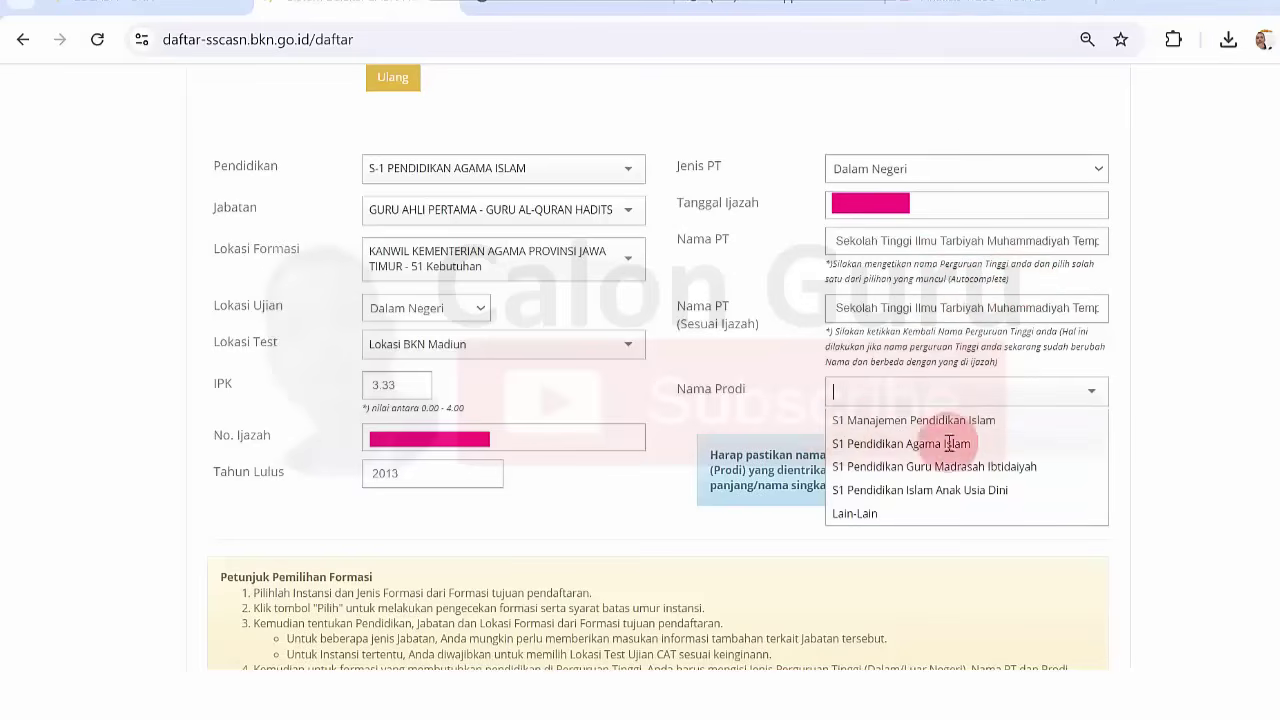
# - Set Nama Prodi to S1 Pendidikan Agama Islam and both accreditations to B/Sangat Baik
pyautogui.click(900, 446)
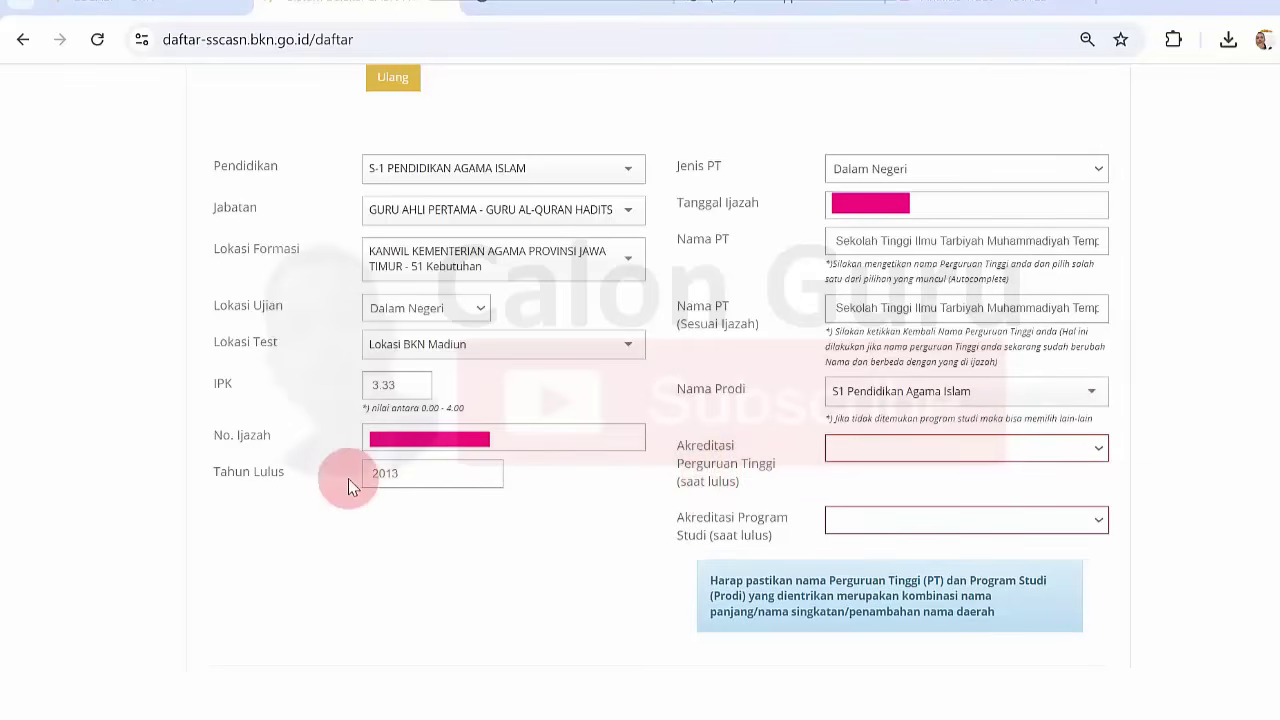
pyautogui.click(877, 449)
pyautogui.click(897, 524)
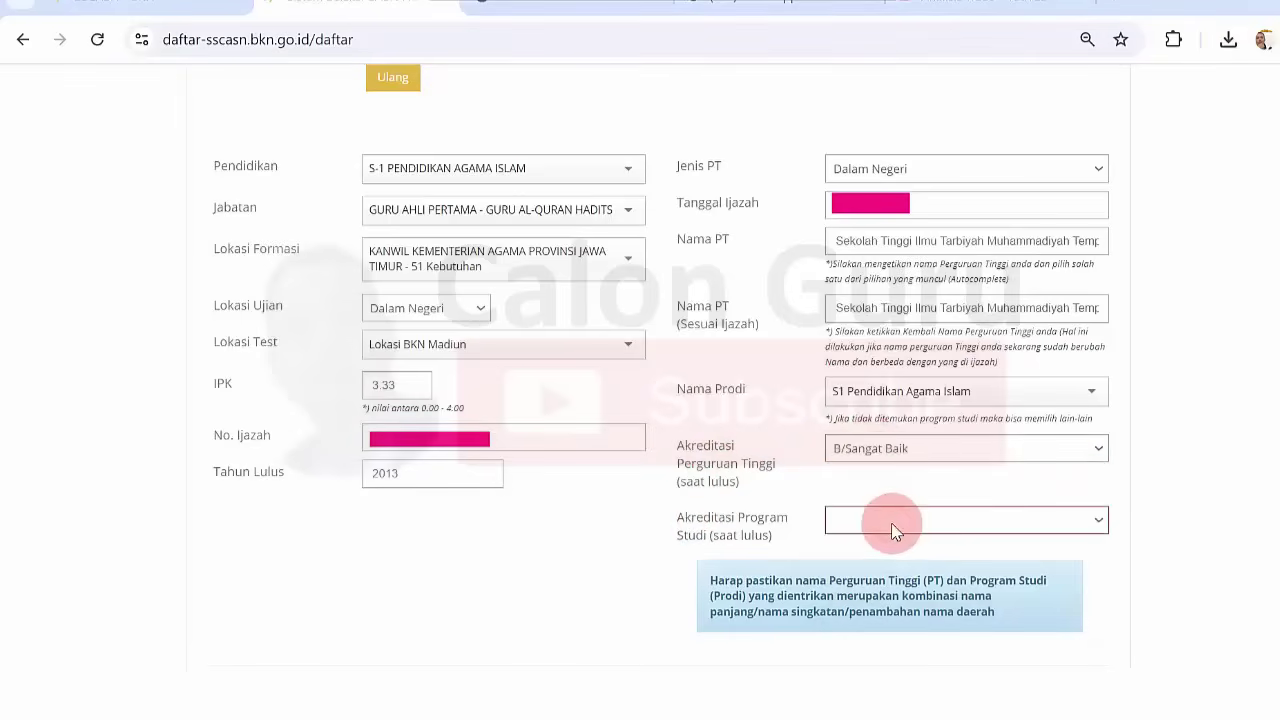
pyautogui.click(895, 521)
pyautogui.click(880, 597)
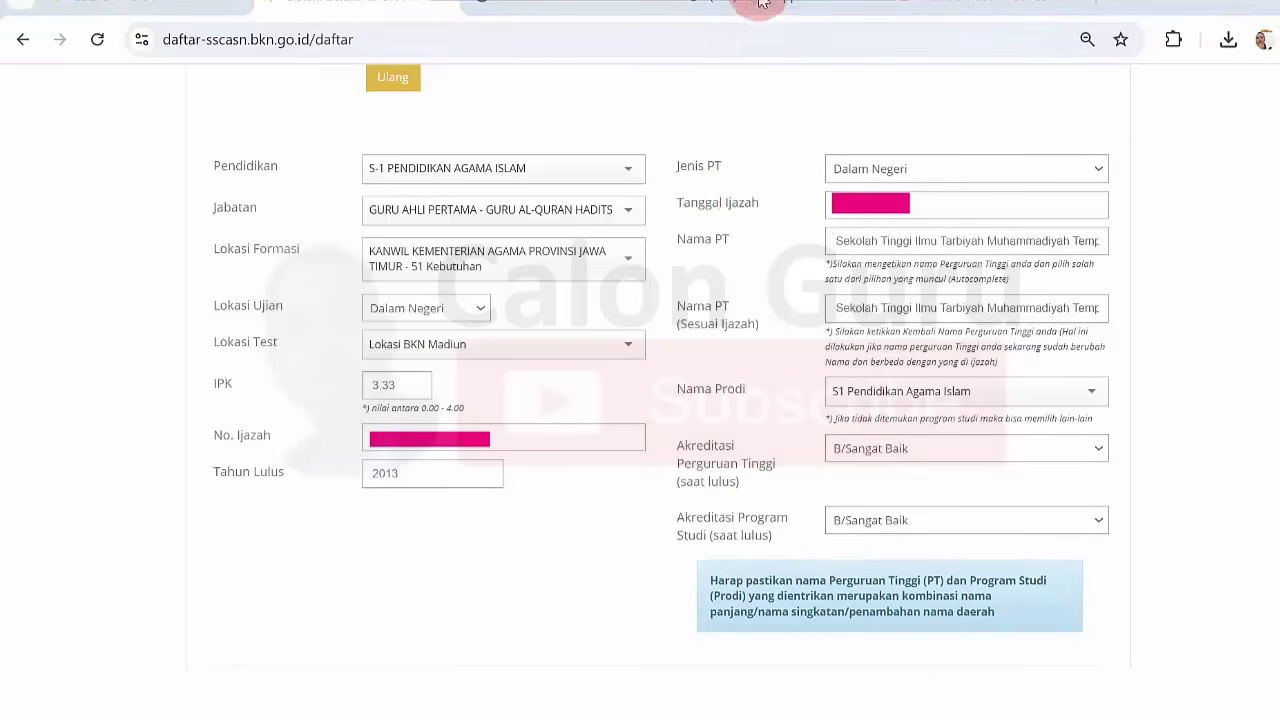
# - Enter the displayed CAPTCHA code and submit the Formasi step with Selanjutnya
pyautogui.scroll(-5, 1106, 350)
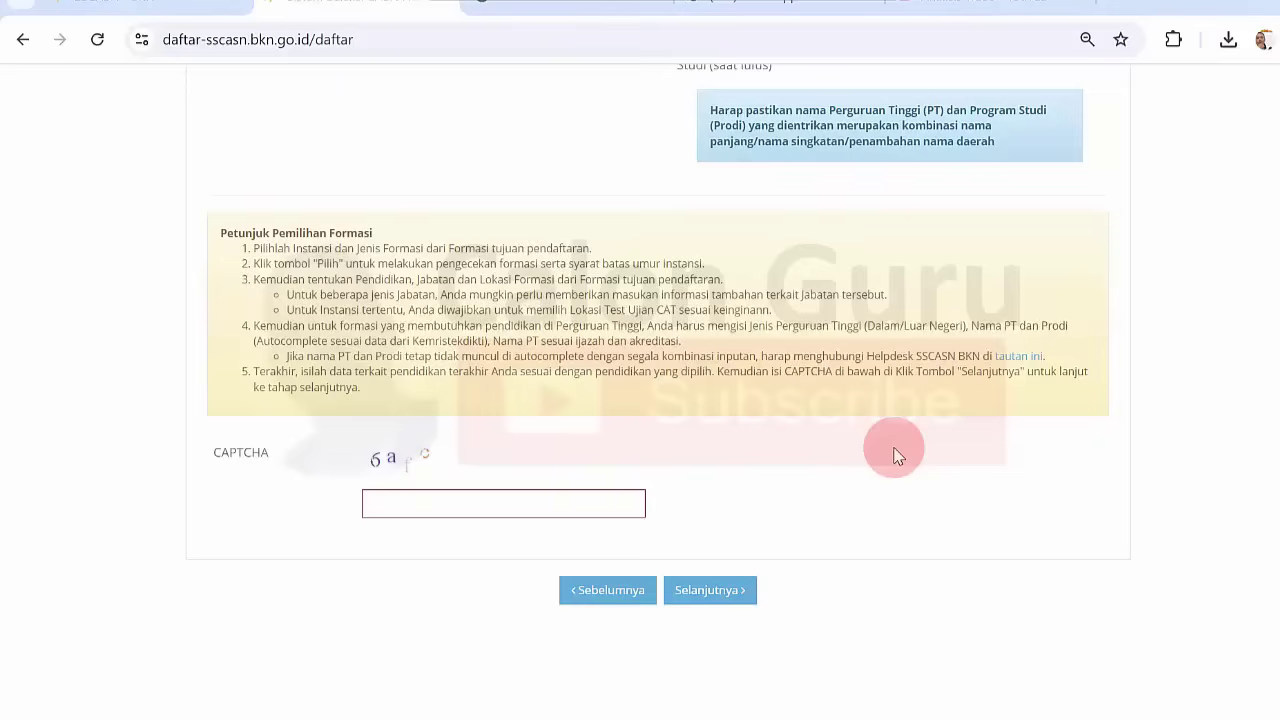
pyautogui.click(414, 507)
pyautogui.write('6ar')
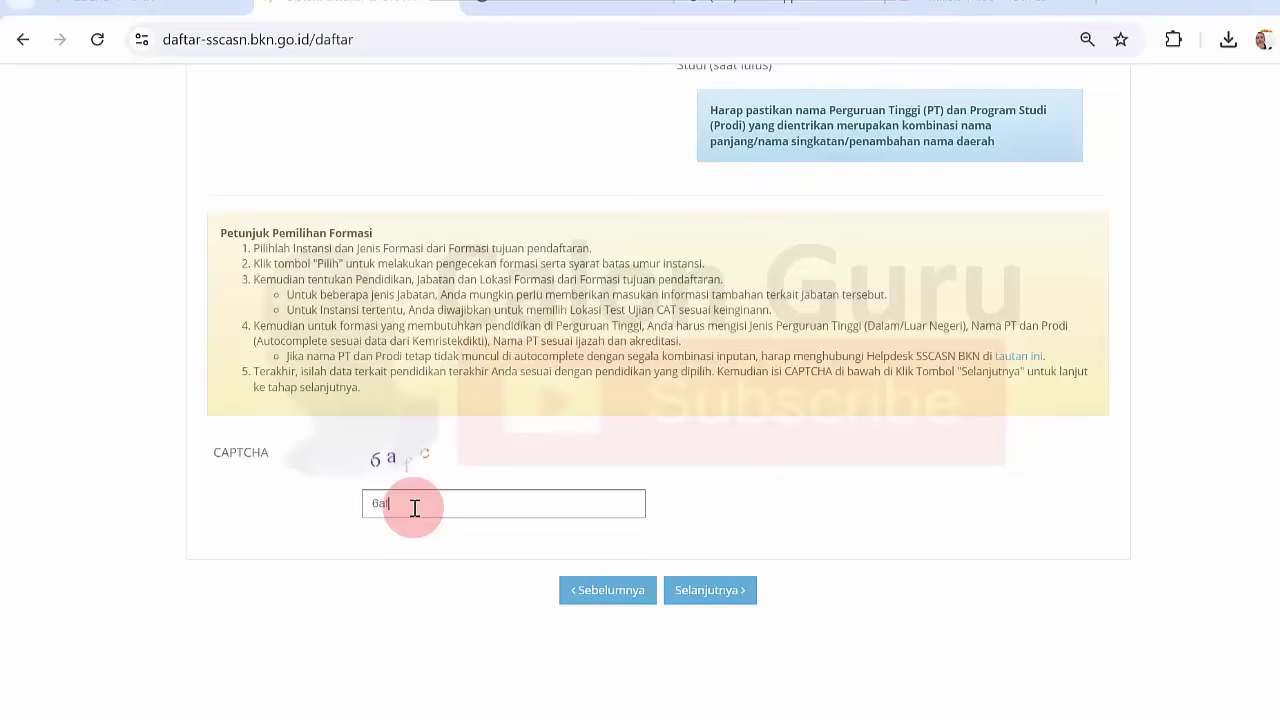
pyautogui.write('fc')
pyautogui.click(714, 591)
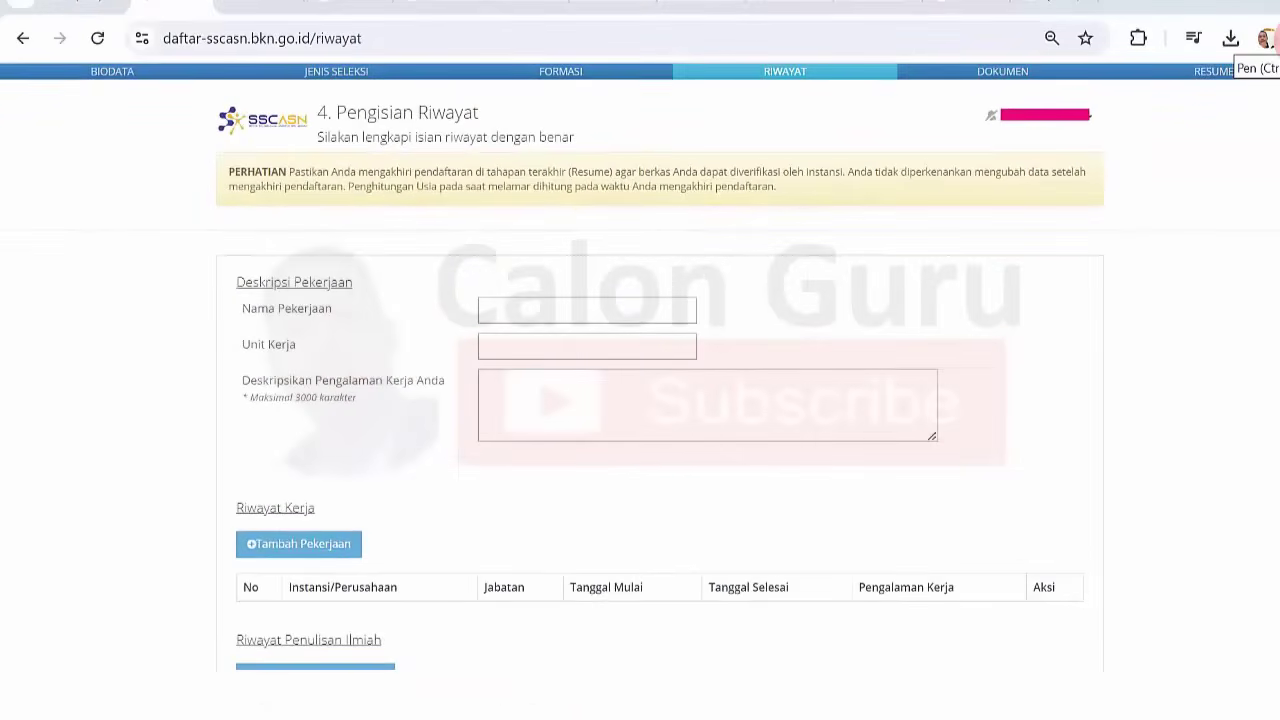
# - Circle the BIODATA, JENIS SELEKSI, FORMASI and RIWAYAT tabs in pen ink and underline 'lengkap'
pyautogui.click(1274, 42)
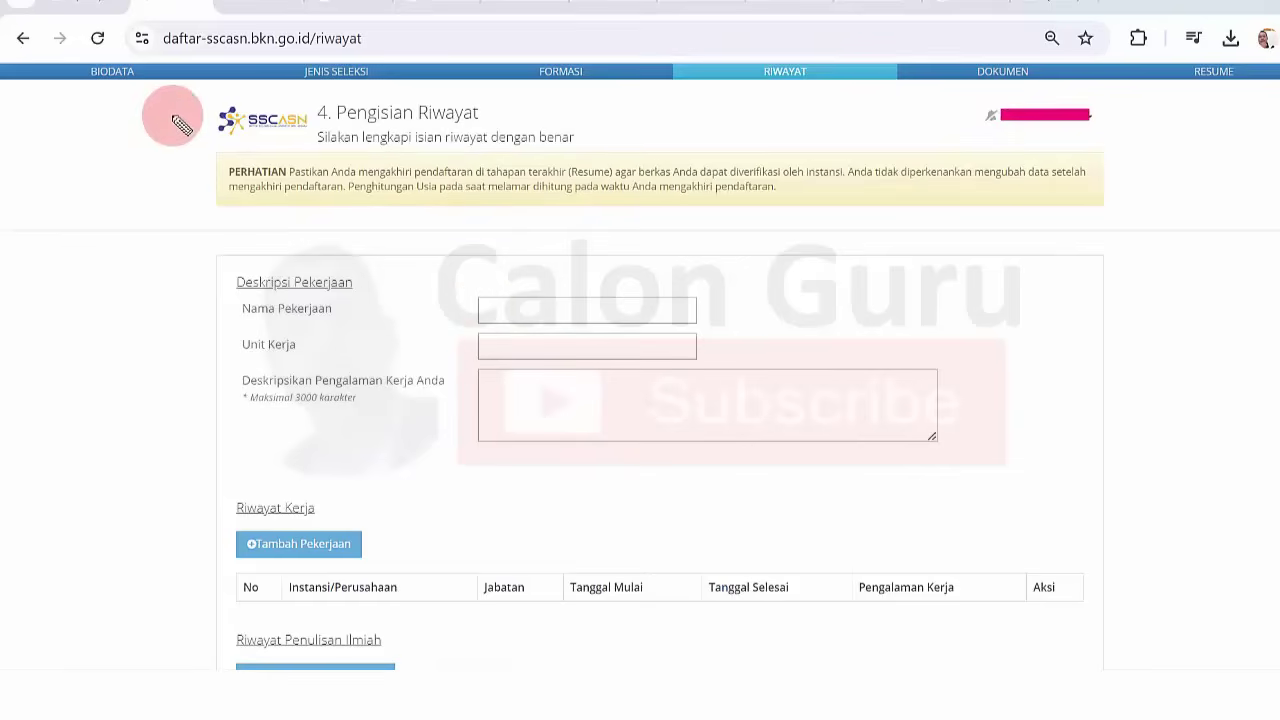
pyautogui.moveTo(140, 58)
pyautogui.mouseDown()
pyautogui.moveTo(57, 63)
pyautogui.moveTo(152, 82)
pyautogui.mouseUp()
pyautogui.moveTo(378, 74)
pyautogui.mouseDown()
pyautogui.moveTo(350, 45)
pyautogui.moveTo(295, 85)
pyautogui.moveTo(385, 90)
pyautogui.mouseUp()
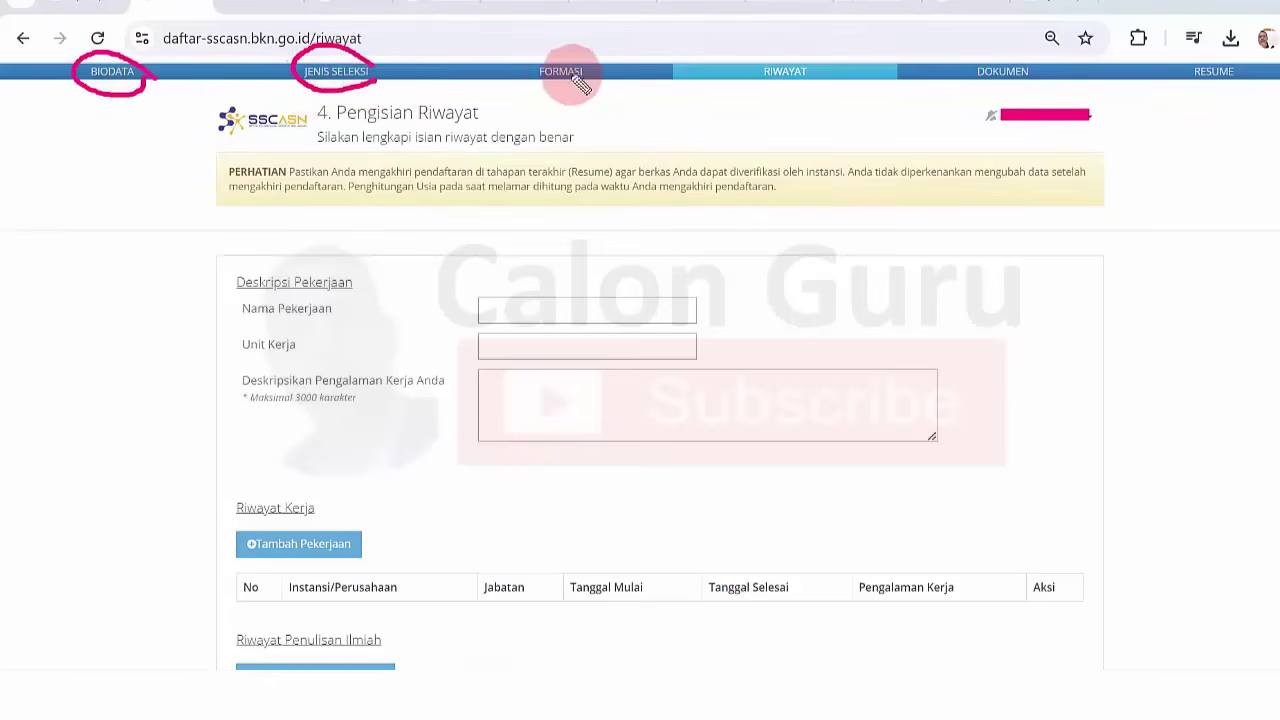
pyautogui.moveTo(588, 64)
pyautogui.mouseDown()
pyautogui.moveTo(563, 55)
pyautogui.moveTo(570, 100)
pyautogui.moveTo(605, 72)
pyautogui.mouseUp()
pyautogui.moveTo(812, 56)
pyautogui.mouseDown()
pyautogui.moveTo(742, 90)
pyautogui.moveTo(829, 94)
pyautogui.moveTo(816, 60)
pyautogui.mouseUp()
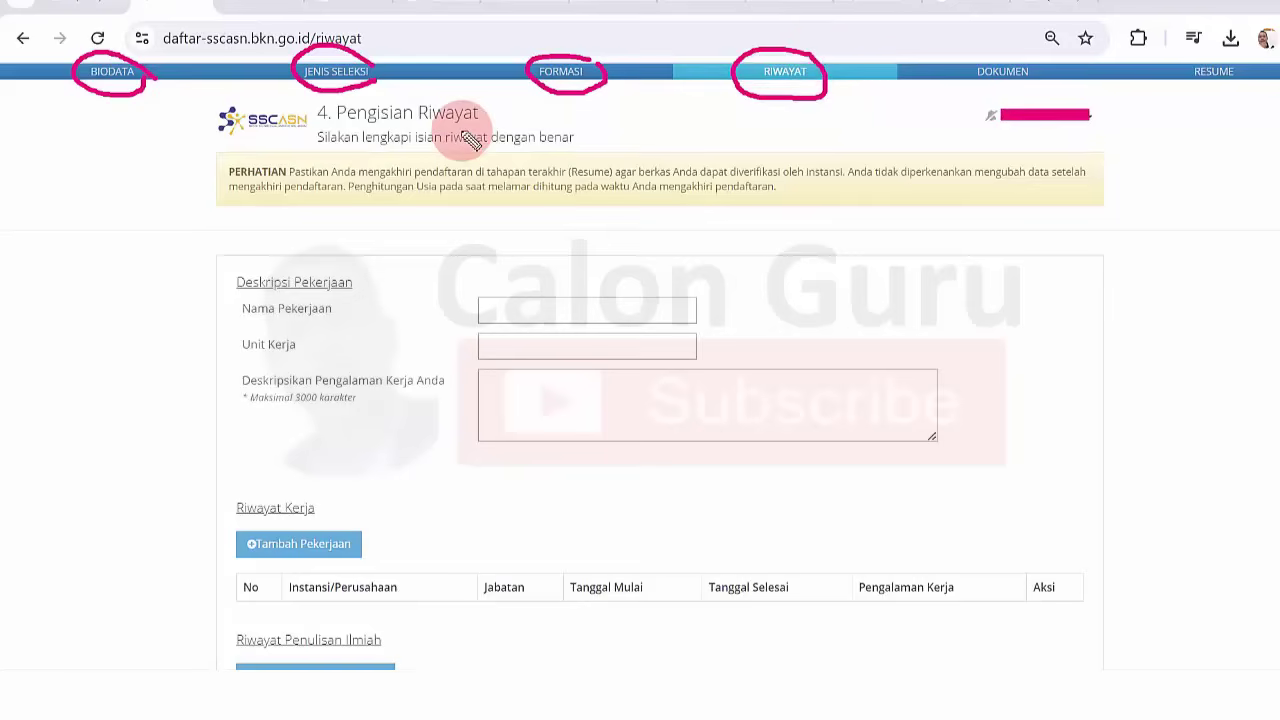
pyautogui.moveTo(378, 129); pyautogui.dragTo(402, 131)
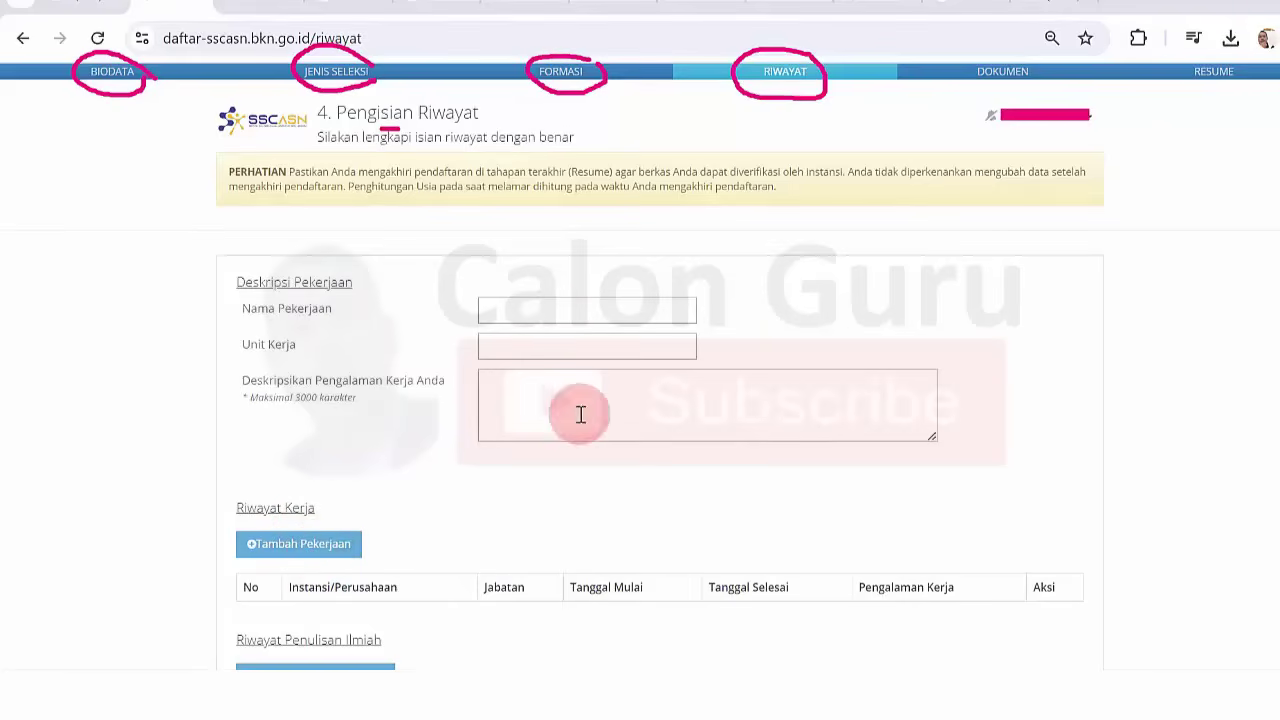
pyautogui.click(331, 558)
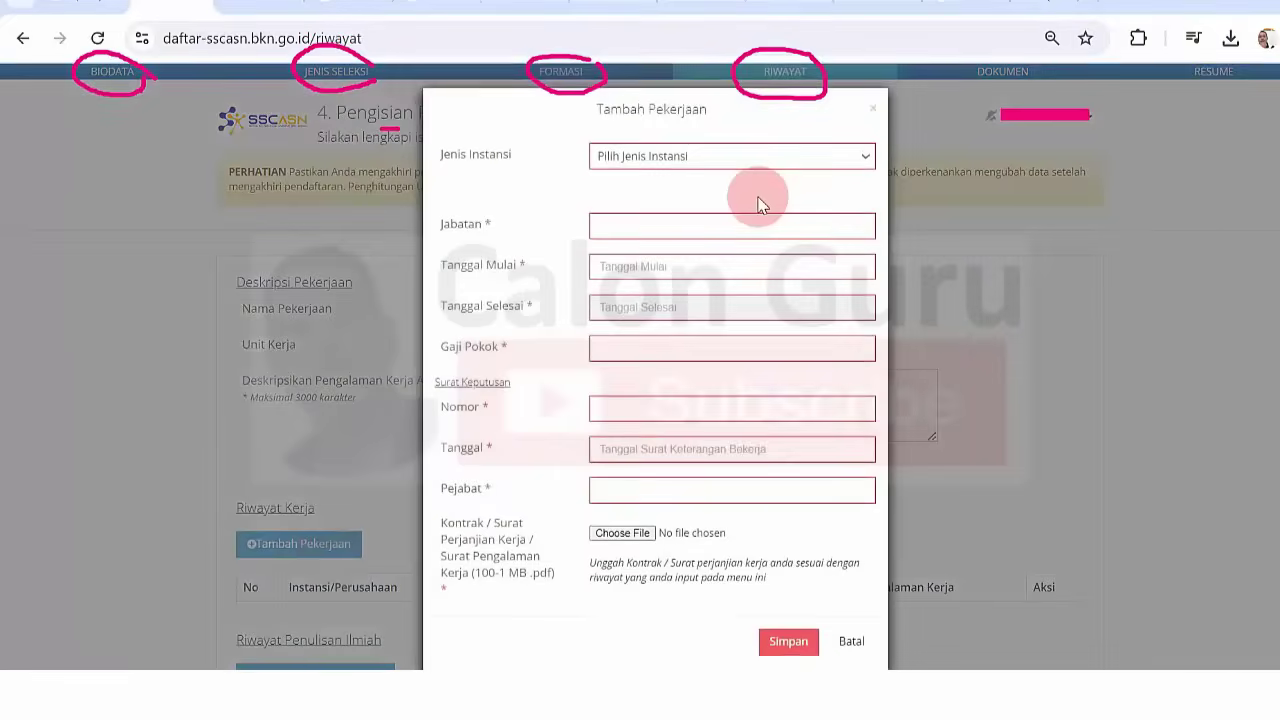
pyautogui.click(873, 109)
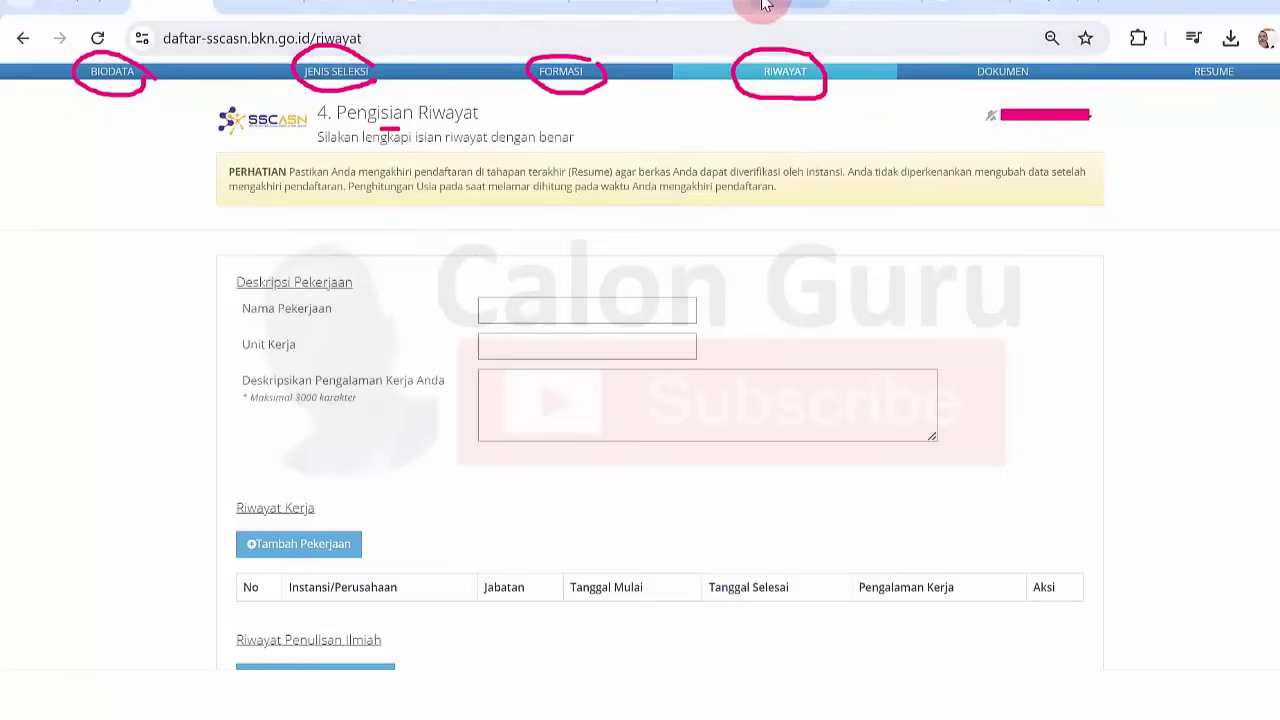
pyautogui.hotkey('alt', 'Tab')
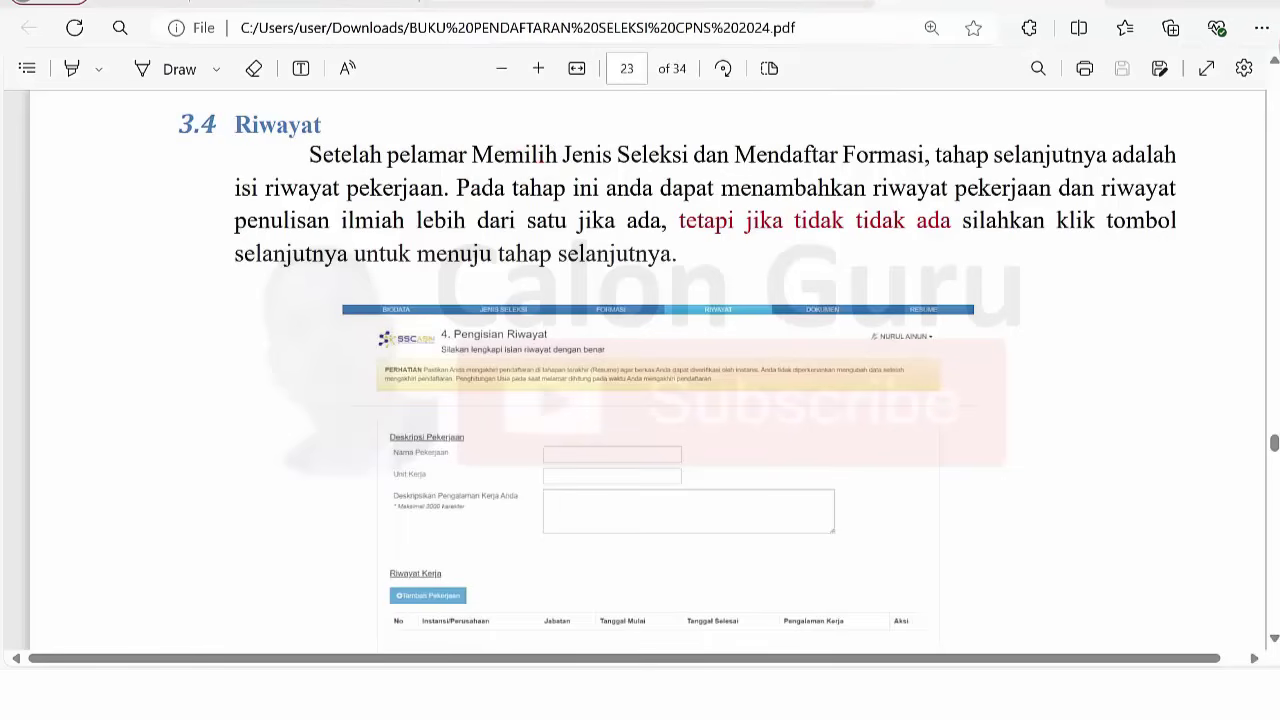
# - Circle the 3.4 Riwayat heading and underline the key phrases in the paragraph's first three lines
pyautogui.moveTo(217, 99)
pyautogui.mouseDown()
pyautogui.moveTo(177, 106)
pyautogui.moveTo(251, 139)
pyautogui.moveTo(340, 135)
pyautogui.moveTo(338, 121)
pyautogui.mouseUp()
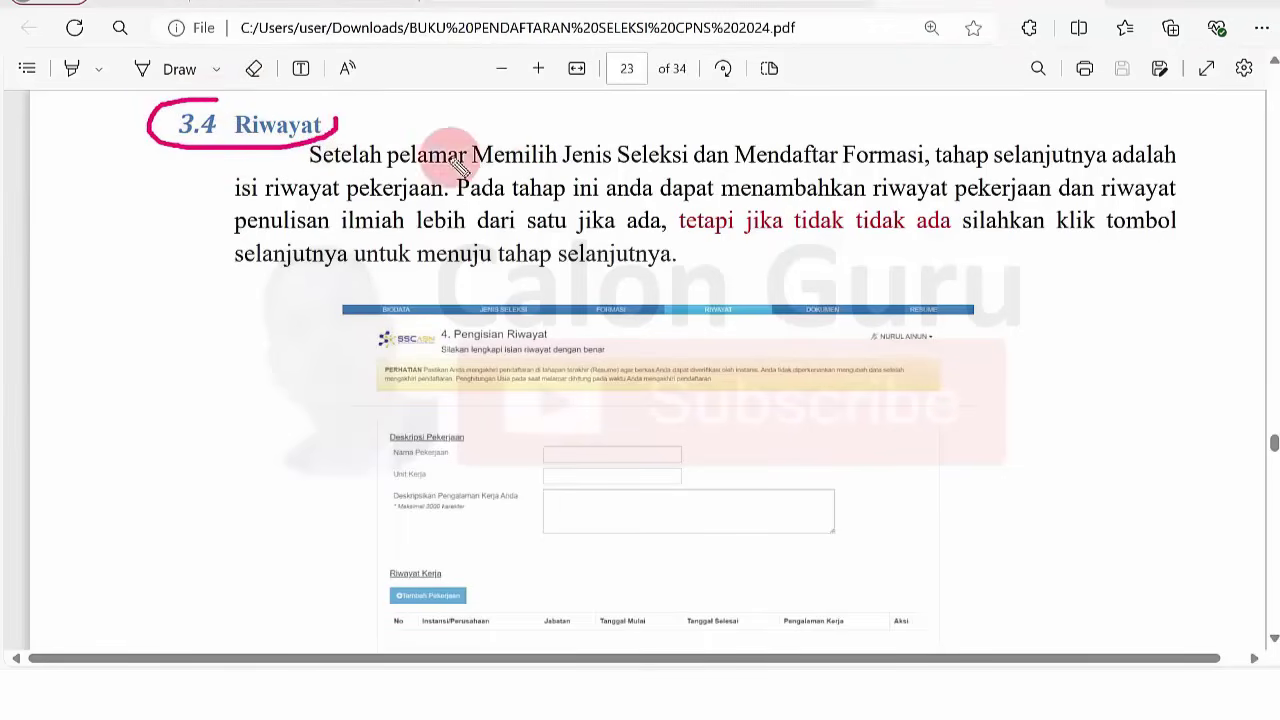
pyautogui.moveTo(430, 166); pyautogui.dragTo(557, 167)
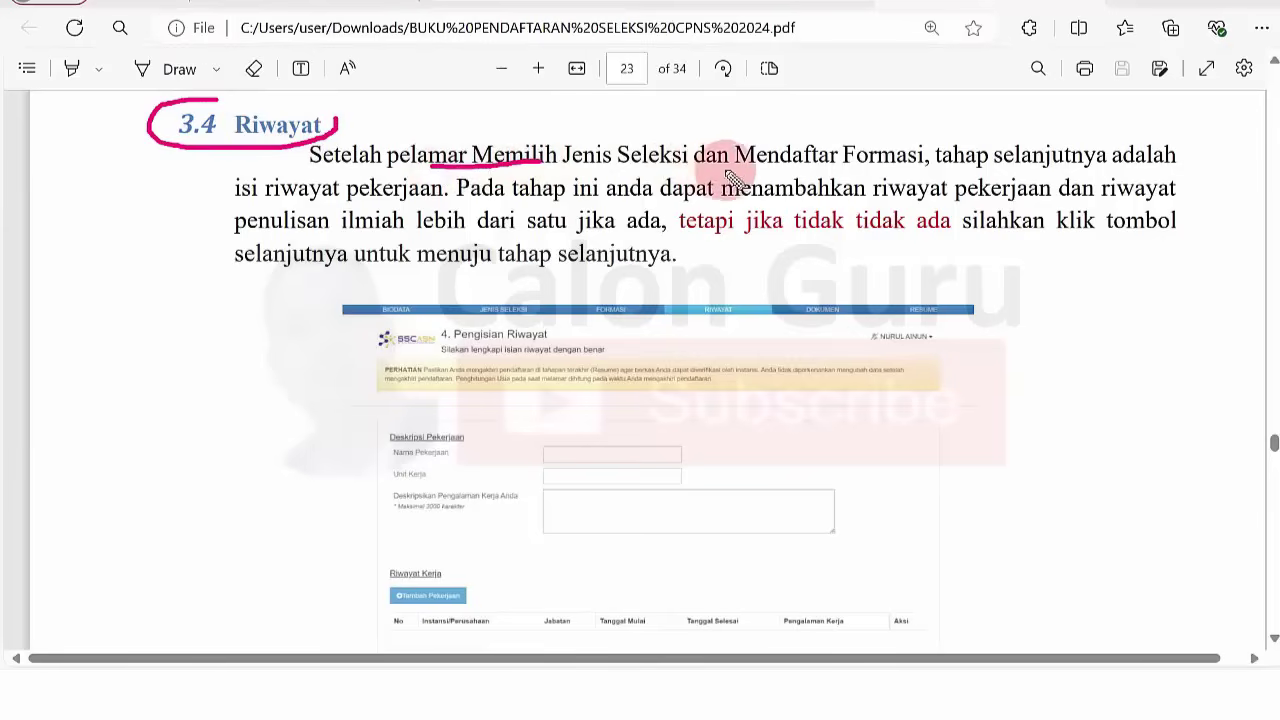
pyautogui.moveTo(735, 167); pyautogui.dragTo(1035, 170)
pyautogui.moveTo(268, 200); pyautogui.dragTo(642, 202)
pyautogui.moveTo(723, 203); pyautogui.dragTo(1035, 210)
pyautogui.moveTo(298, 232); pyautogui.dragTo(352, 240)
pyautogui.moveTo(528, 238); pyautogui.dragTo(658, 238)
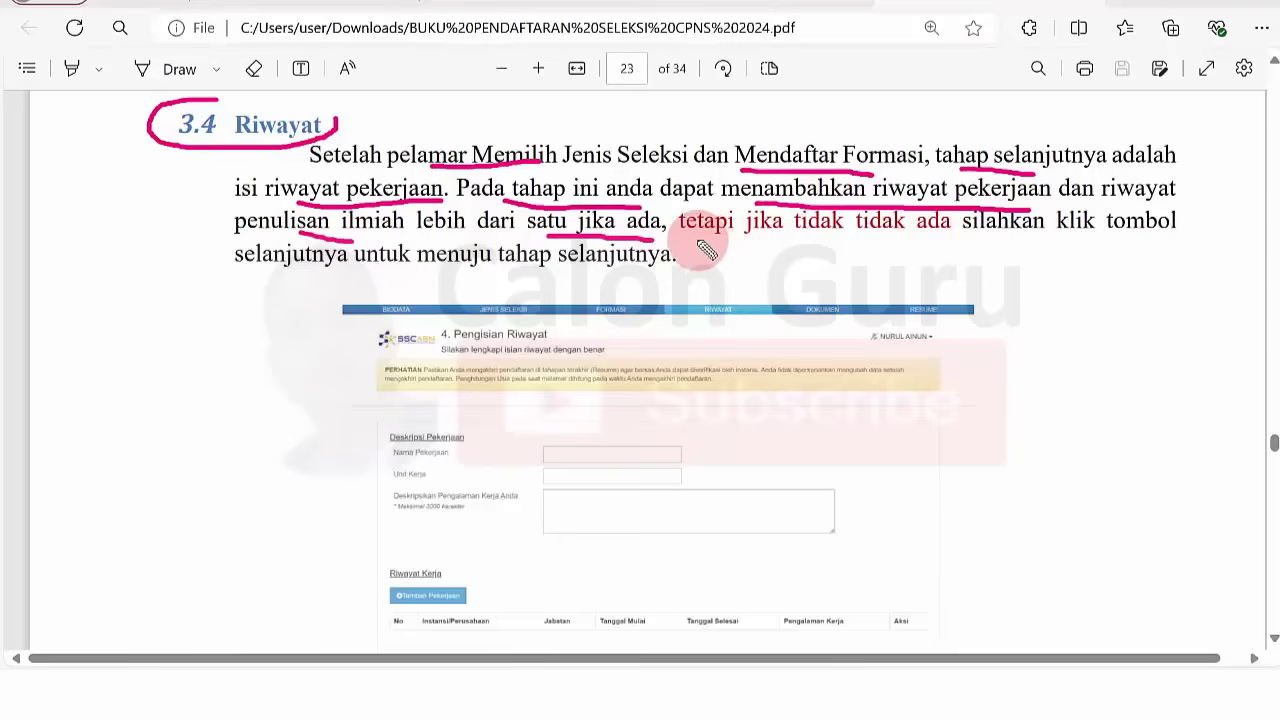
pyautogui.moveTo(680, 237); pyautogui.dragTo(950, 240)
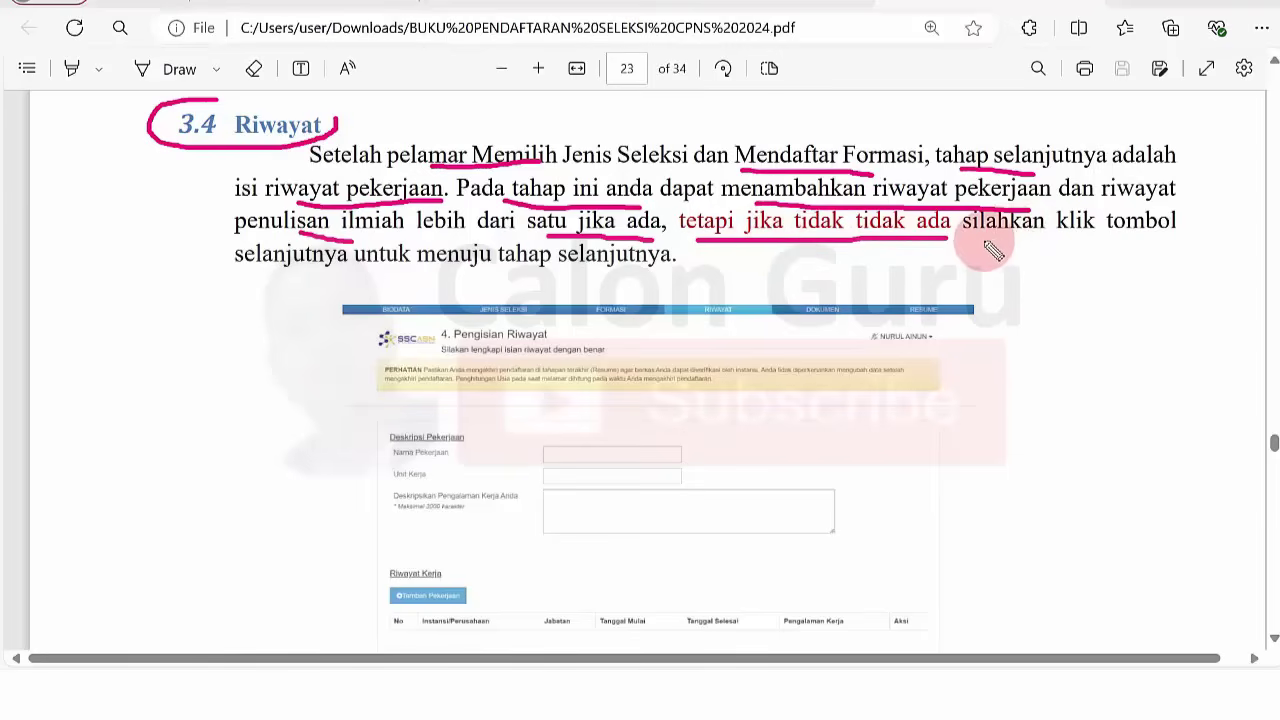
# - Underline 'silahkan klik' and 'untuk menuju tahap selanjutnya', then circle RIWAYAT in the screenshot
pyautogui.moveTo(965, 238); pyautogui.dragTo(1130, 240)
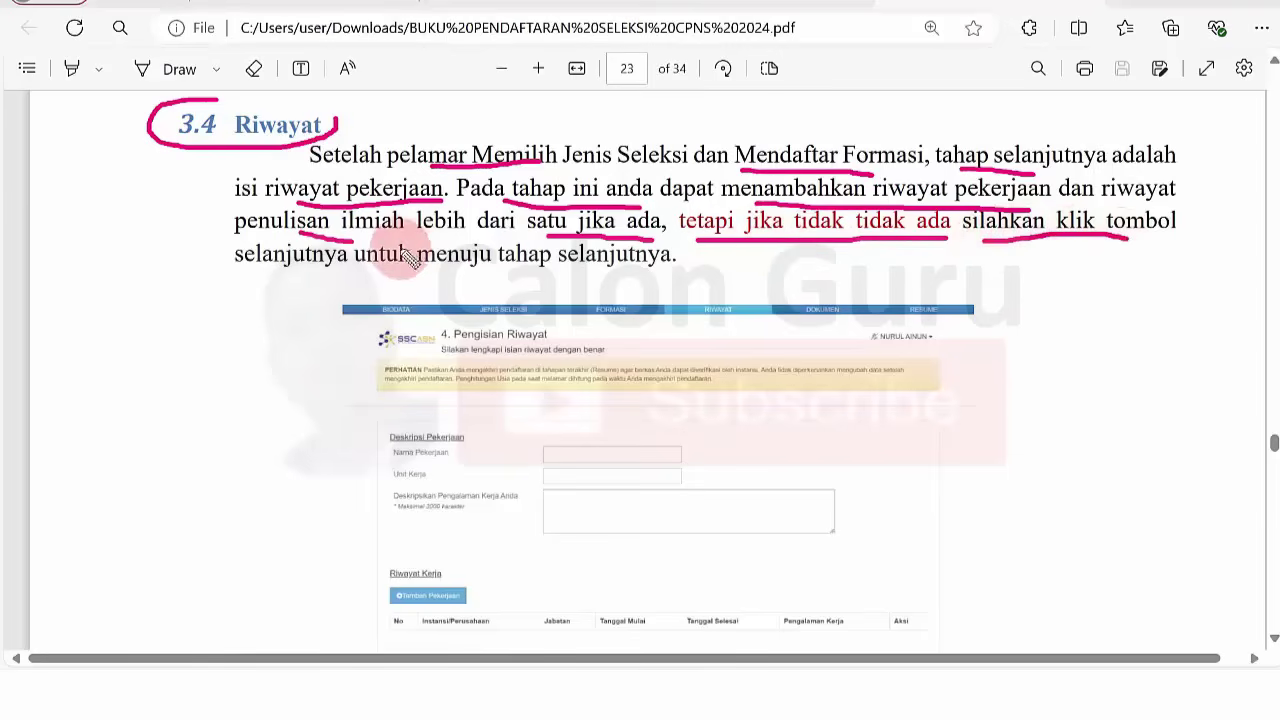
pyautogui.moveTo(386, 281); pyautogui.dragTo(657, 283)
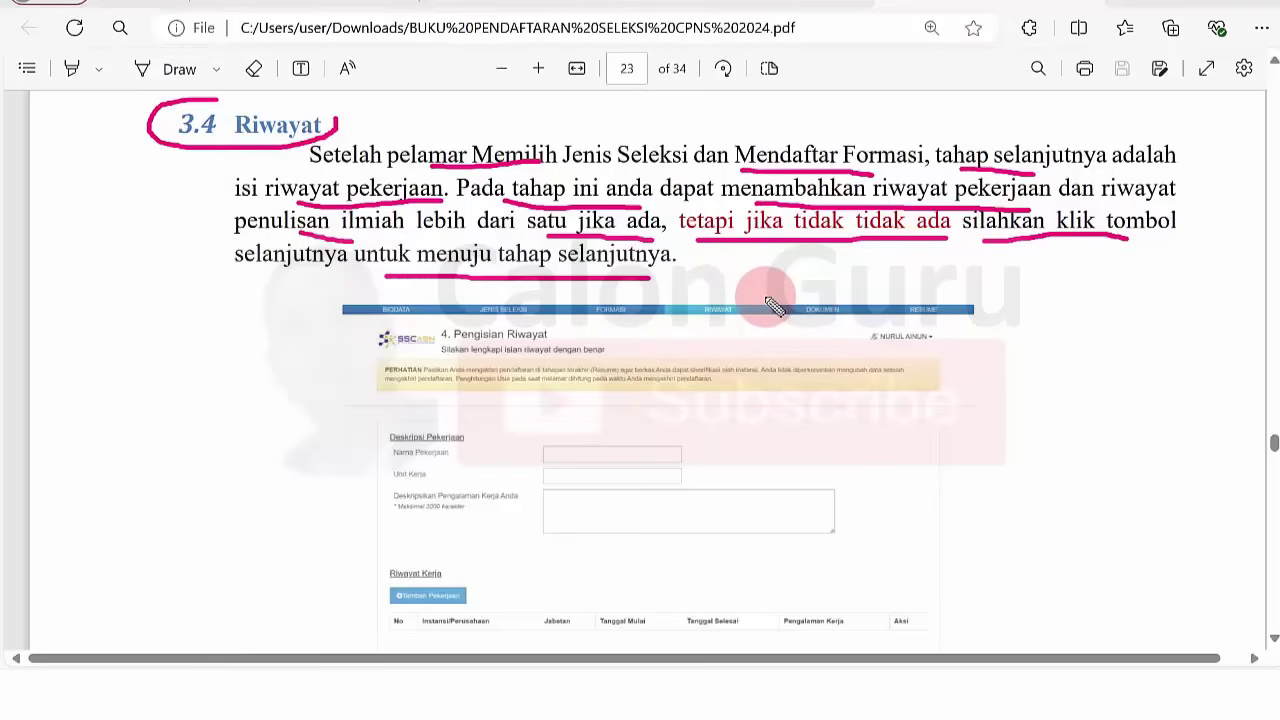
pyautogui.moveTo(735, 297)
pyautogui.mouseDown()
pyautogui.moveTo(692, 320)
pyautogui.moveTo(752, 312)
pyautogui.mouseUp()
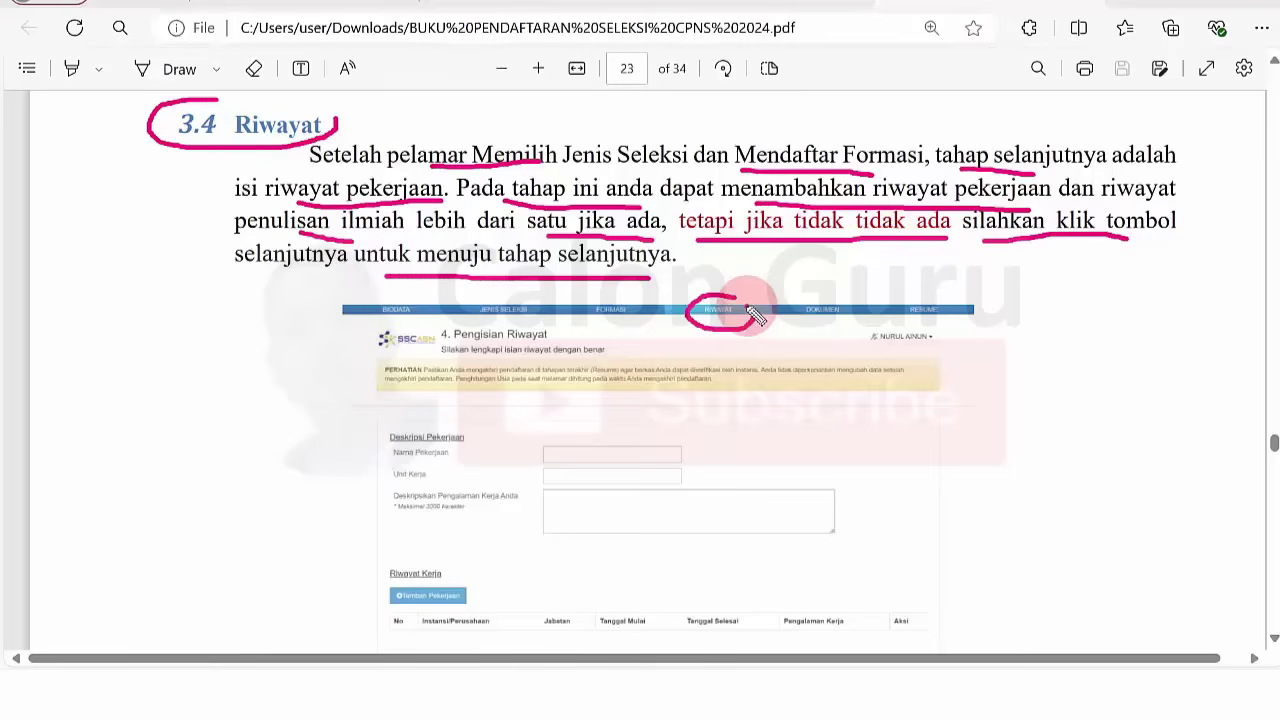
pyautogui.moveTo(757, 314); pyautogui.dragTo(748, 300)
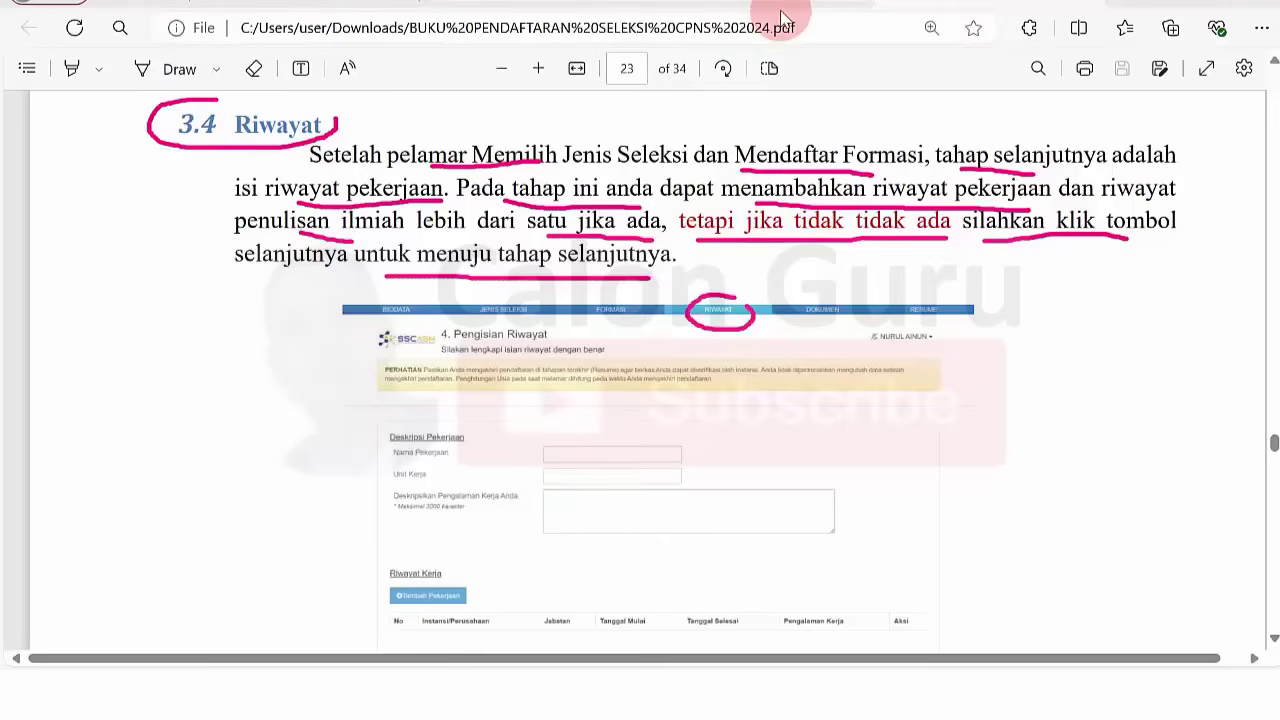
pyautogui.moveTo(767, 8)
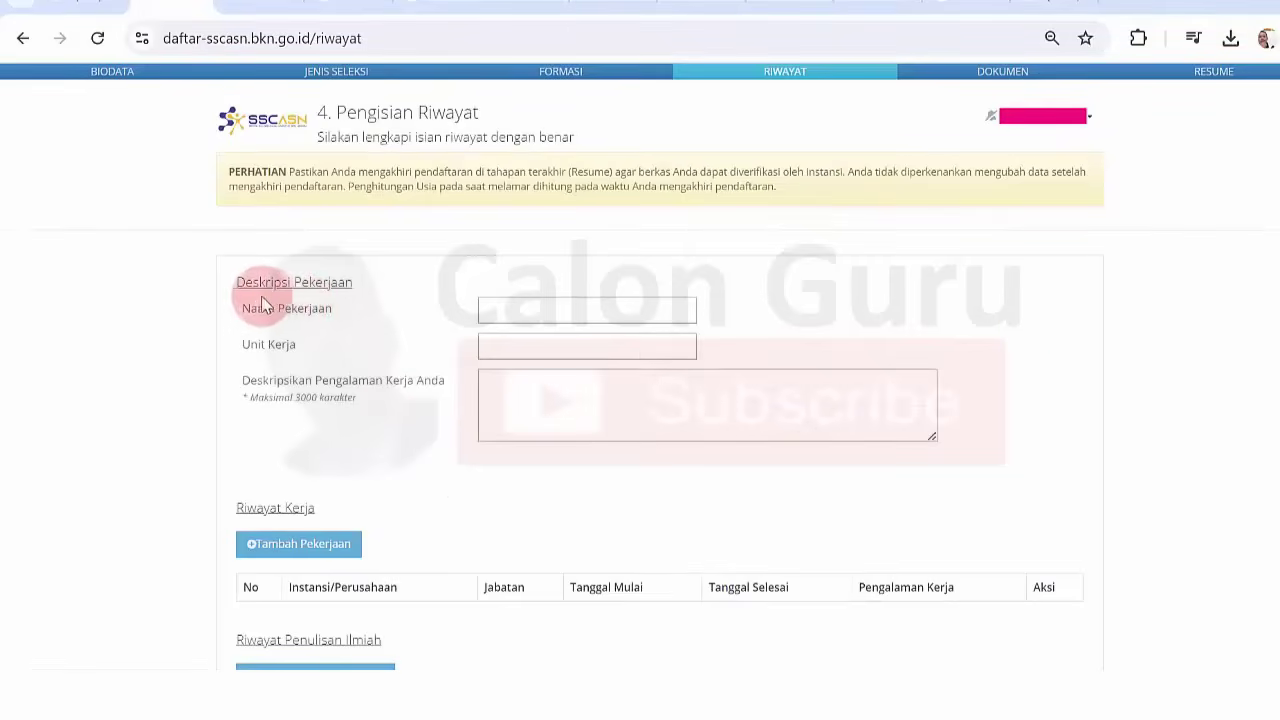
# - Highlight the Deskripsi Pekerjaan heading, Nama Pekerjaan field and experience-description label
pyautogui.moveTo(248, 286); pyautogui.dragTo(343, 281)
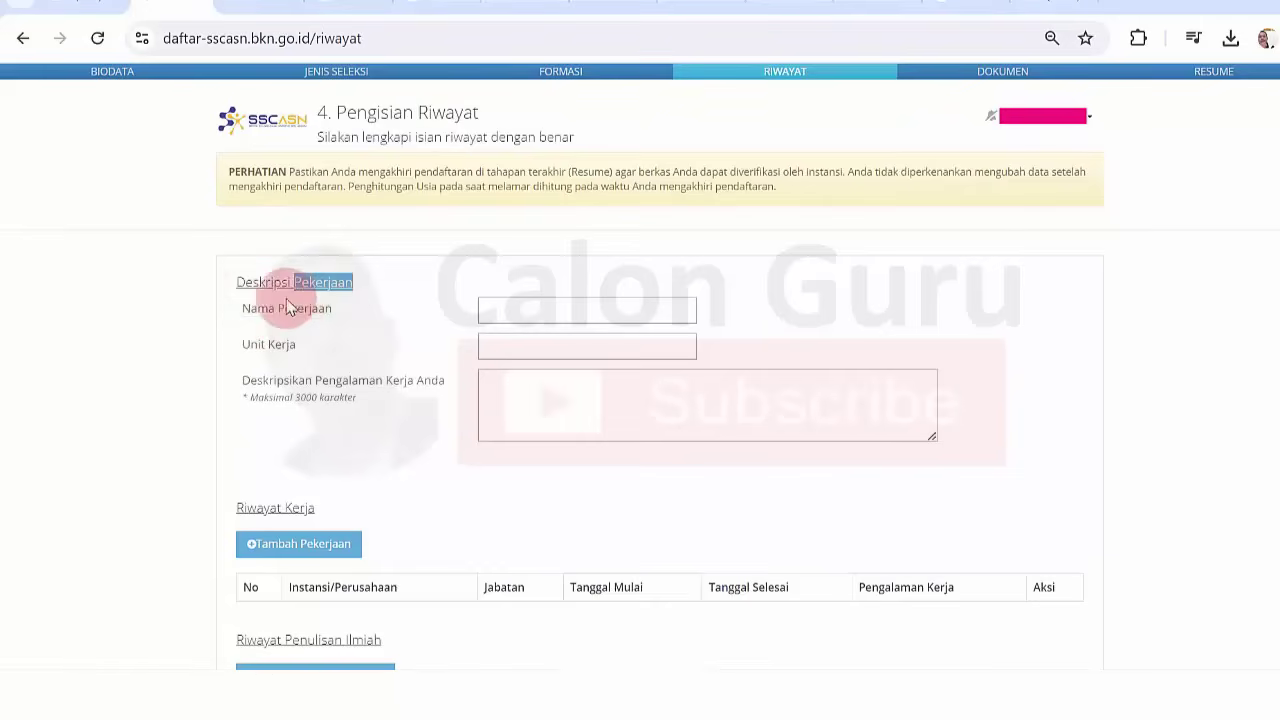
pyautogui.moveTo(243, 308); pyautogui.dragTo(337, 307)
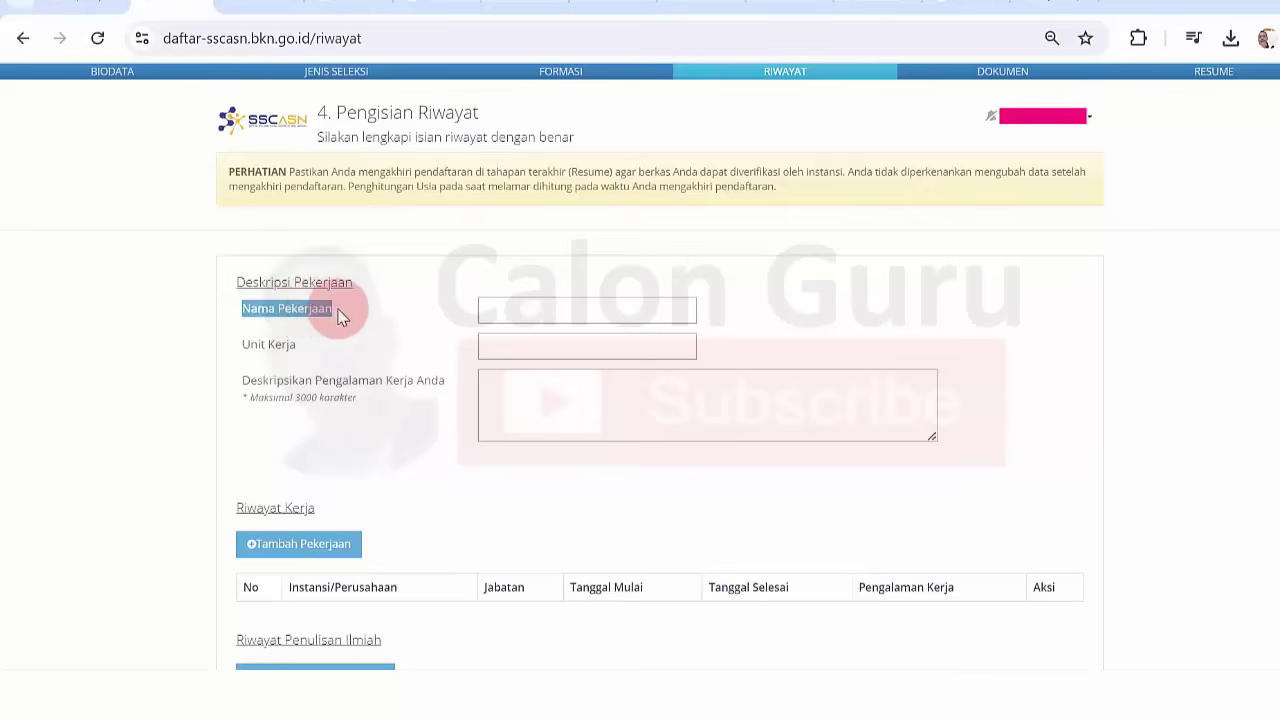
pyautogui.click(523, 323)
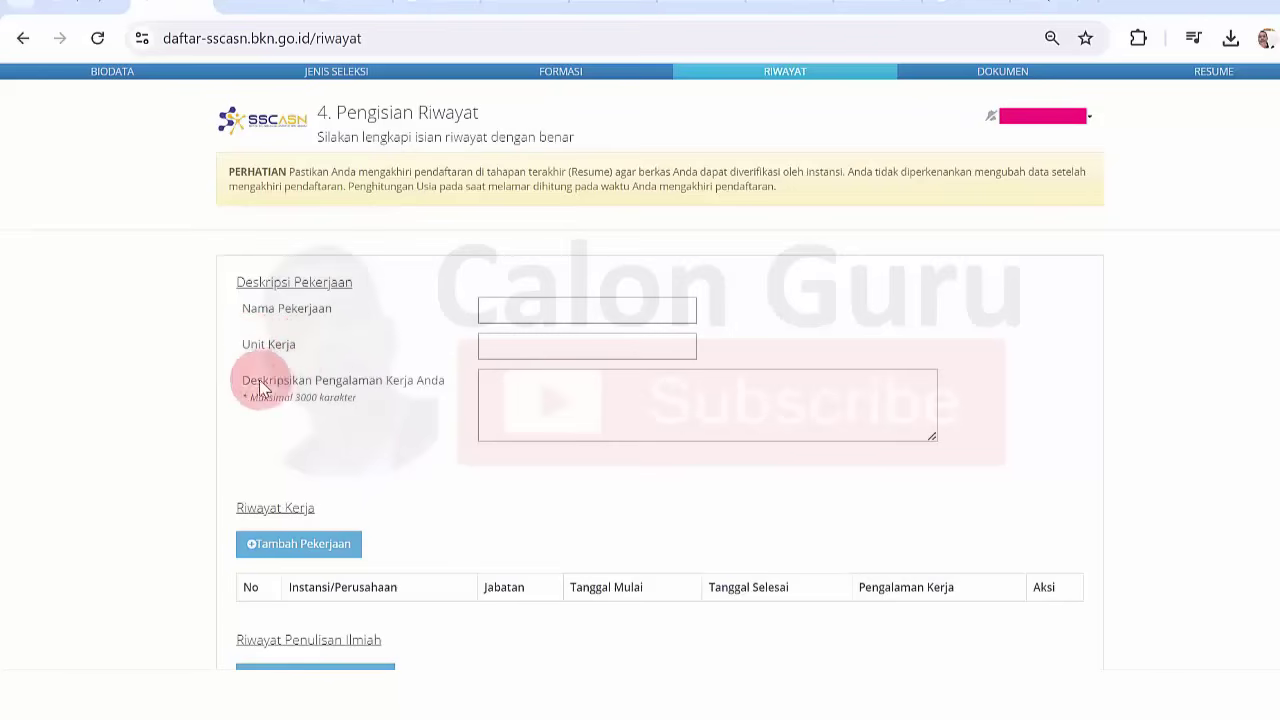
pyautogui.moveTo(244, 381); pyautogui.dragTo(448, 387)
pyautogui.click(314, 380)
# - Highlight the Maksimal 3000 karakter note and open the Tambah Pekerjaan form
pyautogui.moveTo(249, 396); pyautogui.dragTo(379, 402)
pyautogui.click(379, 402)
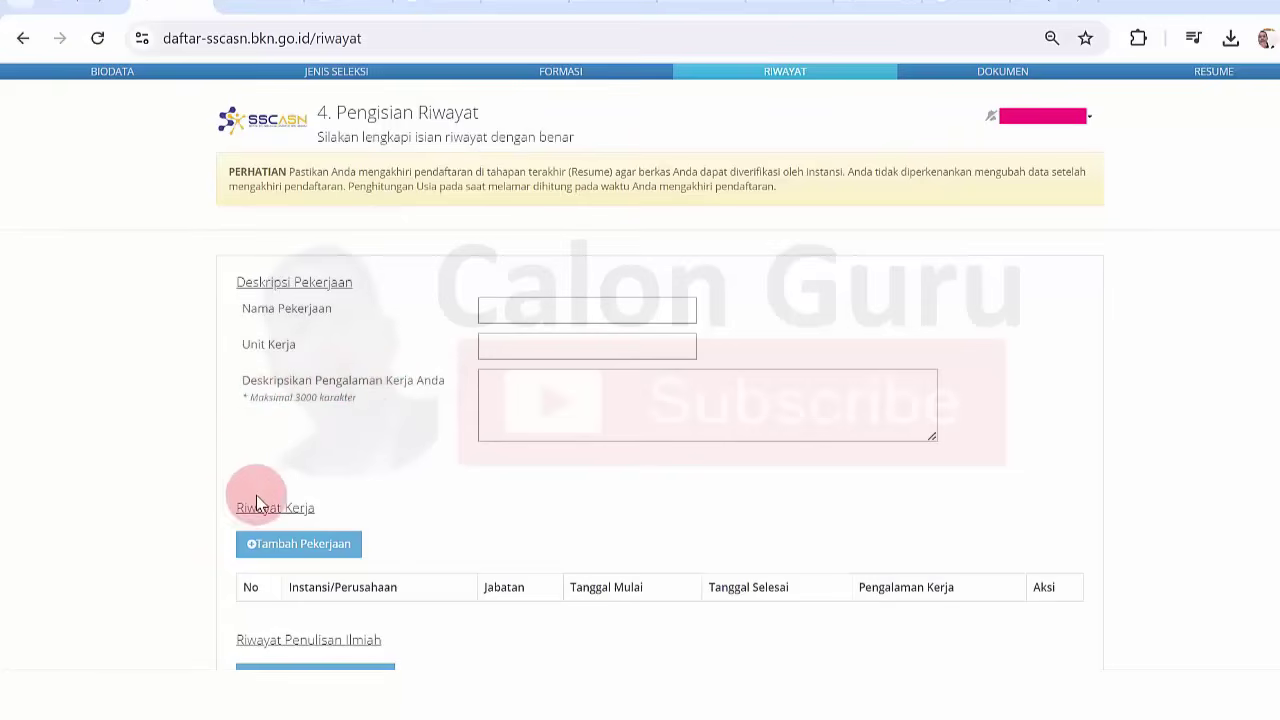
pyautogui.click(315, 505)
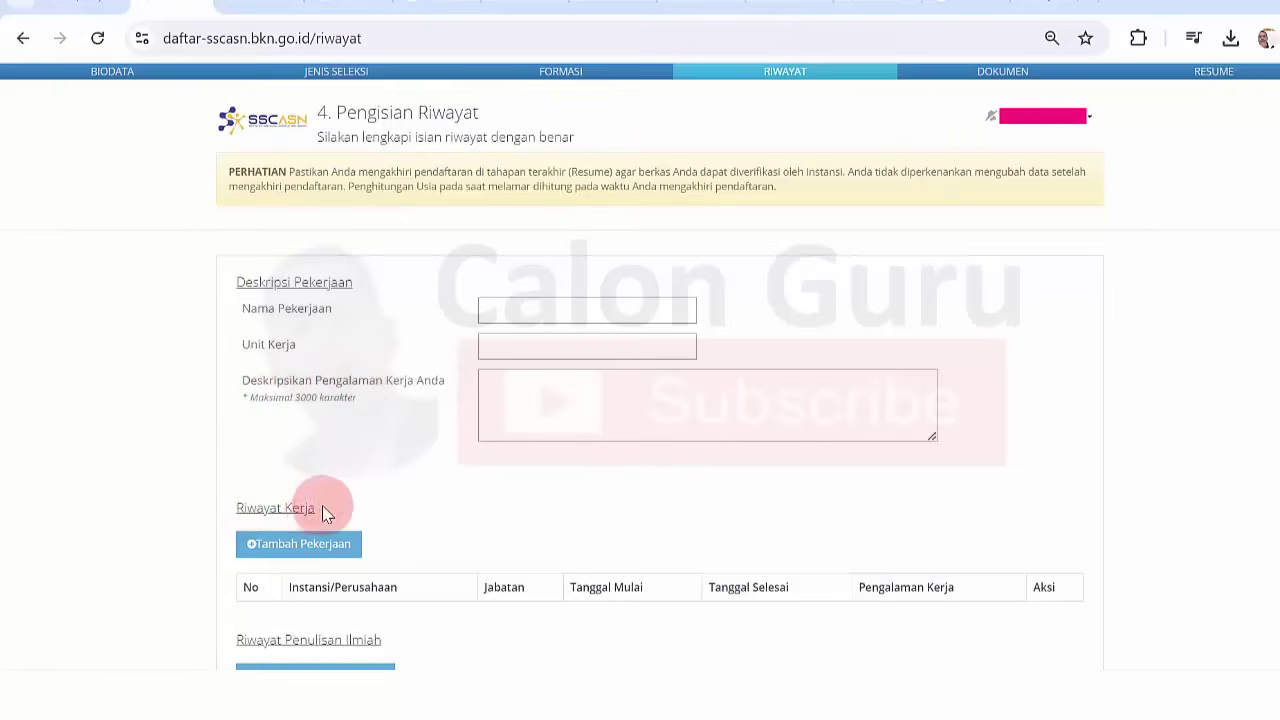
pyautogui.click(305, 544)
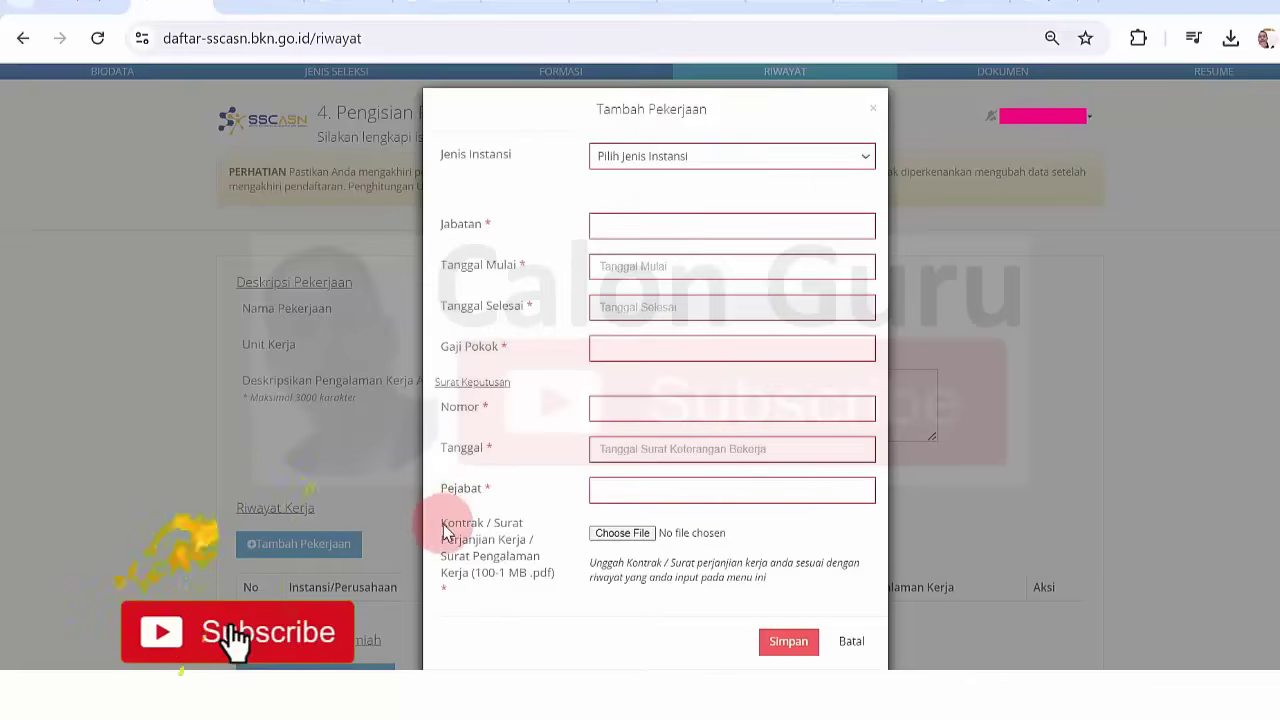
# - Highlight the Kontrak and Surat Pengalaman upload requirement, then close the form unsaved
pyautogui.moveTo(440, 524); pyautogui.dragTo(530, 541)
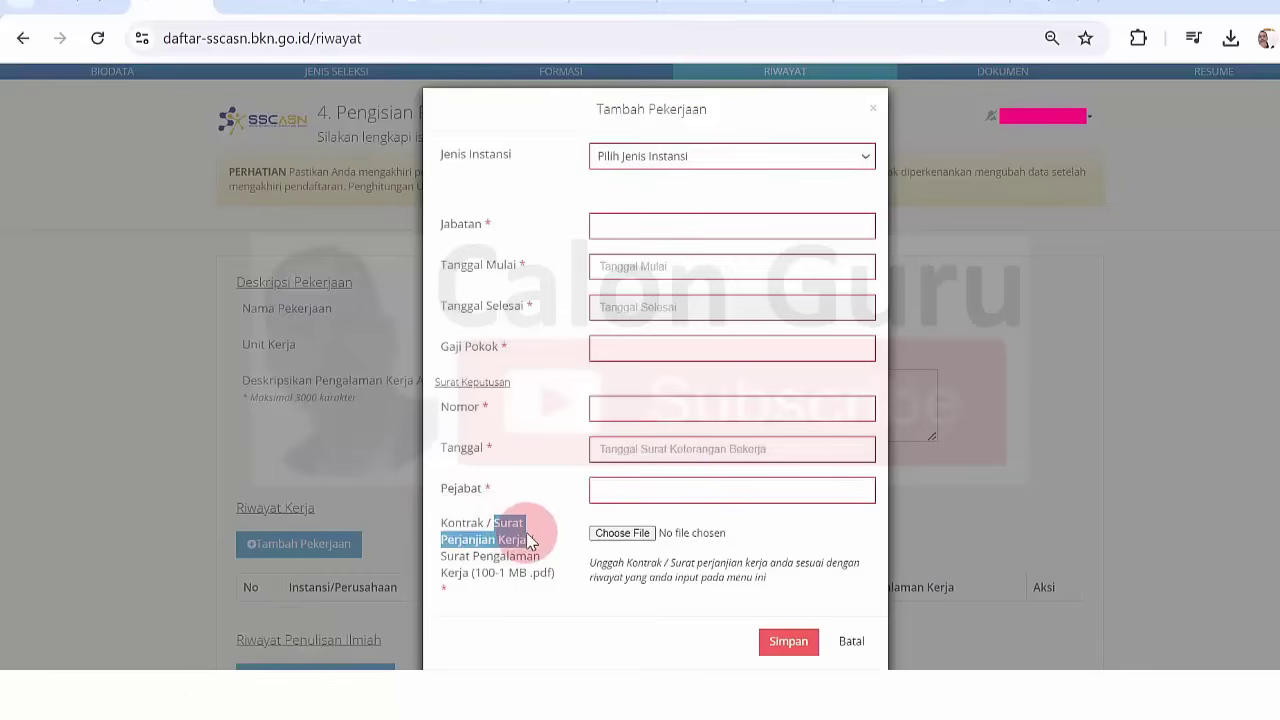
pyautogui.moveTo(441, 556); pyautogui.dragTo(527, 560)
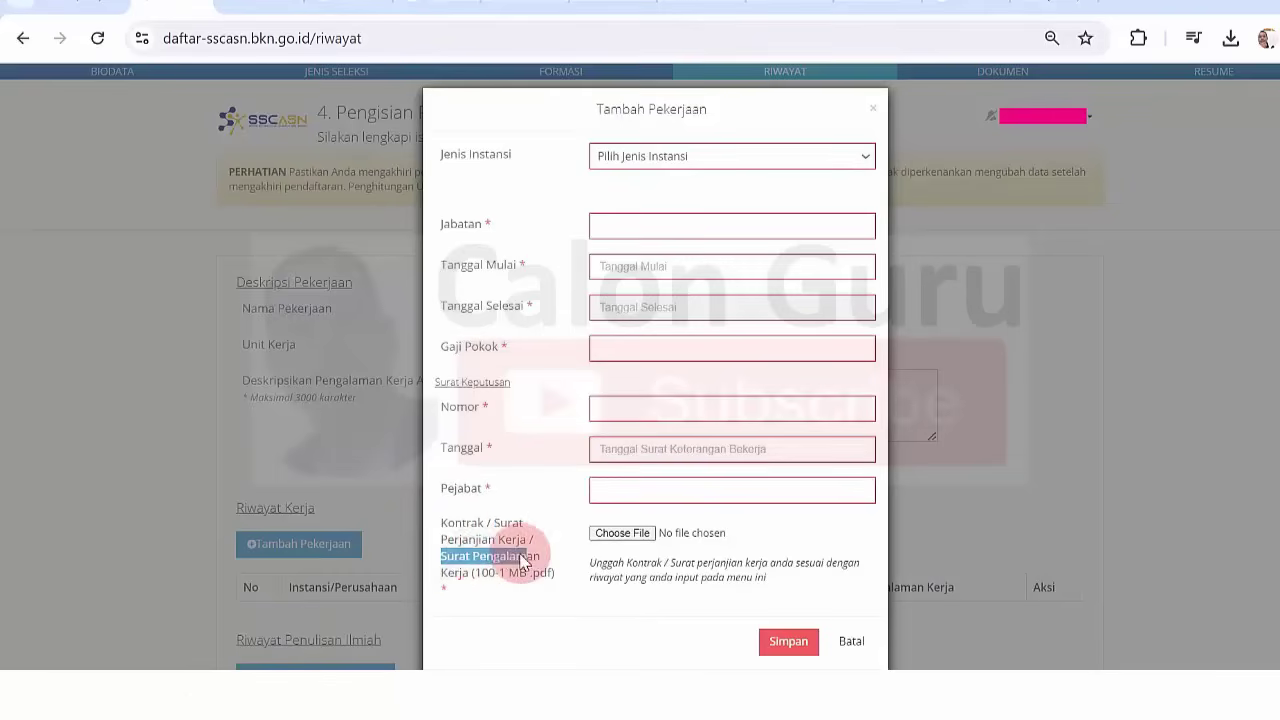
pyautogui.click(467, 572)
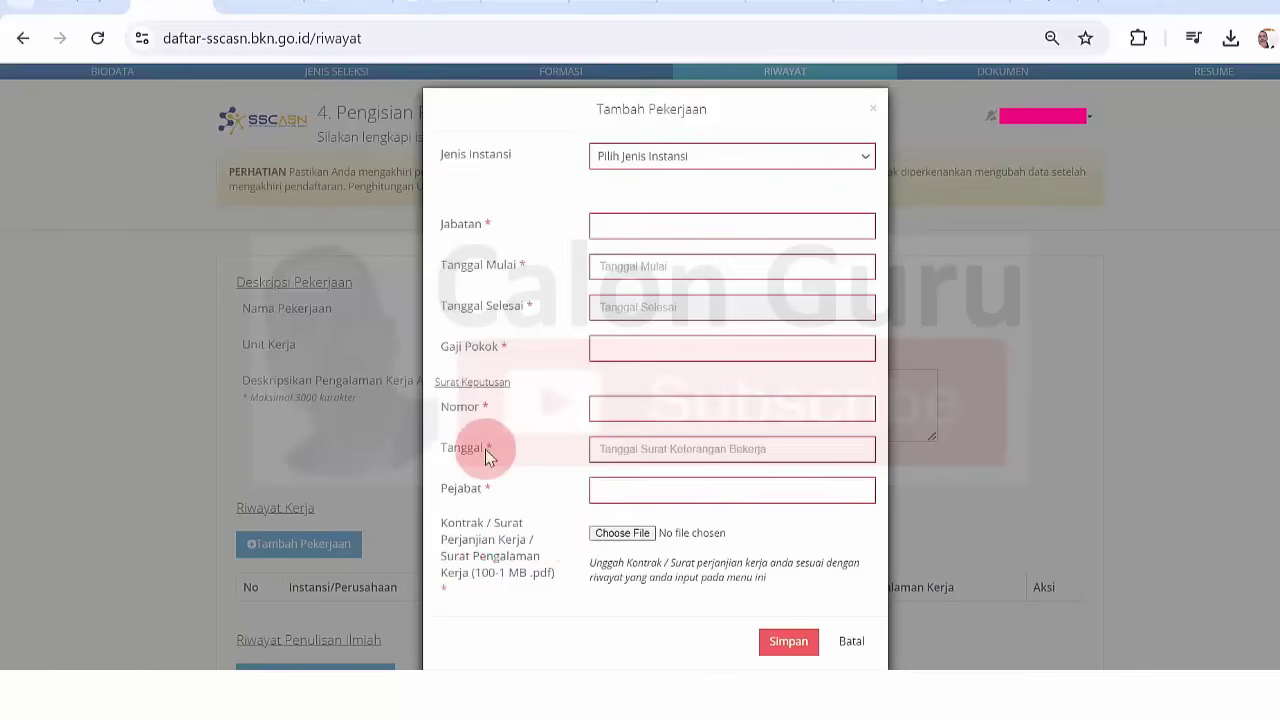
pyautogui.click(875, 114)
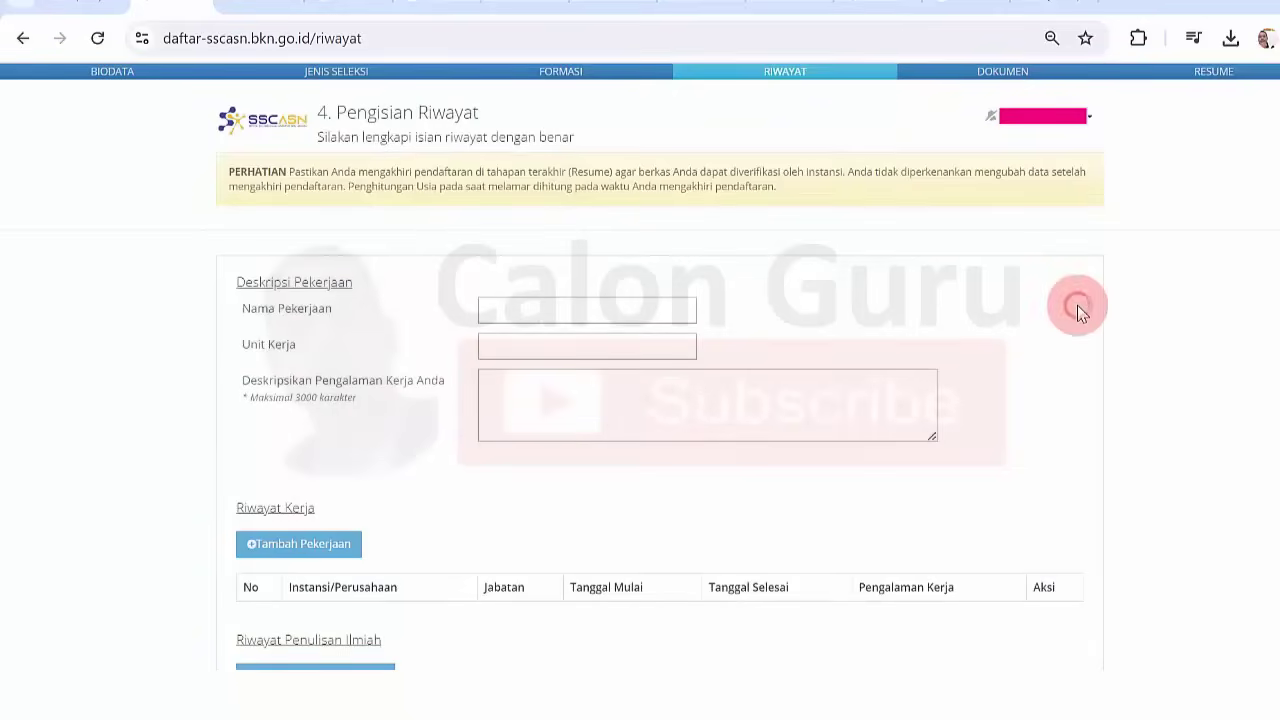
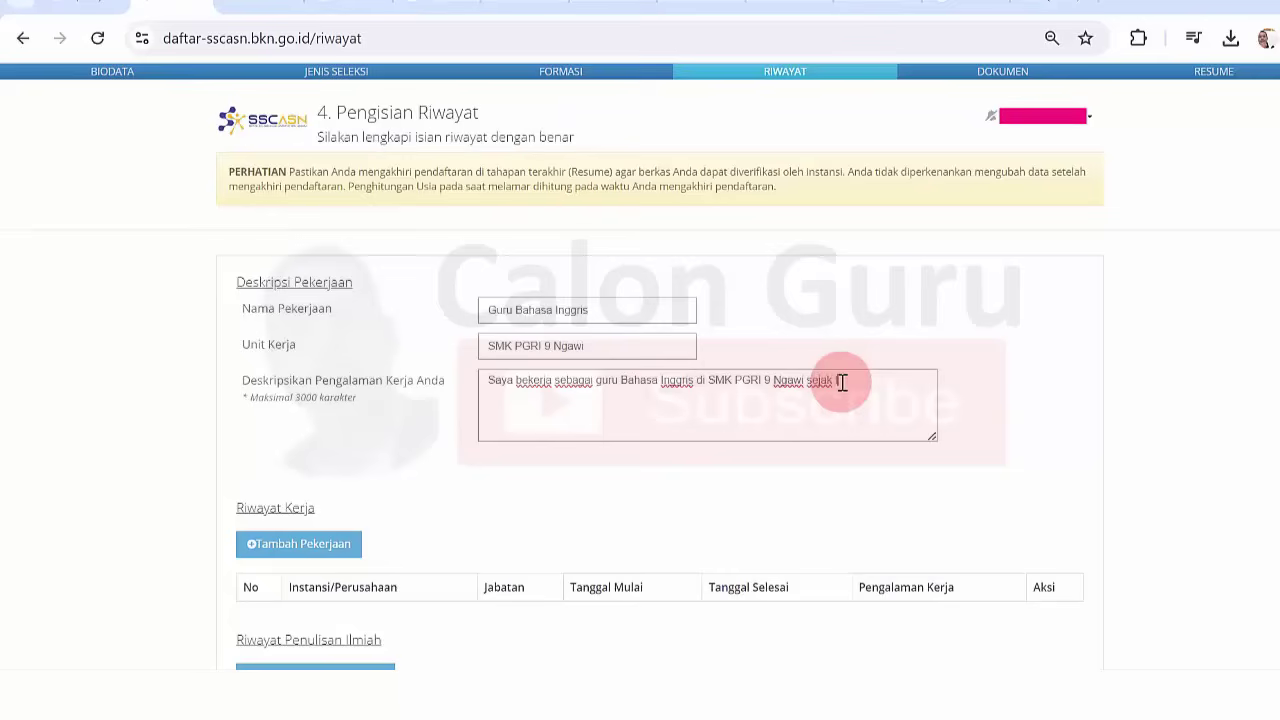
# - Append 'tahun 2008 s.d. sekarang' to the SMK PGRI 9 Ngawi experience description
pyautogui.write('tahun 200')
pyautogui.write('8 s.d. sekarang')
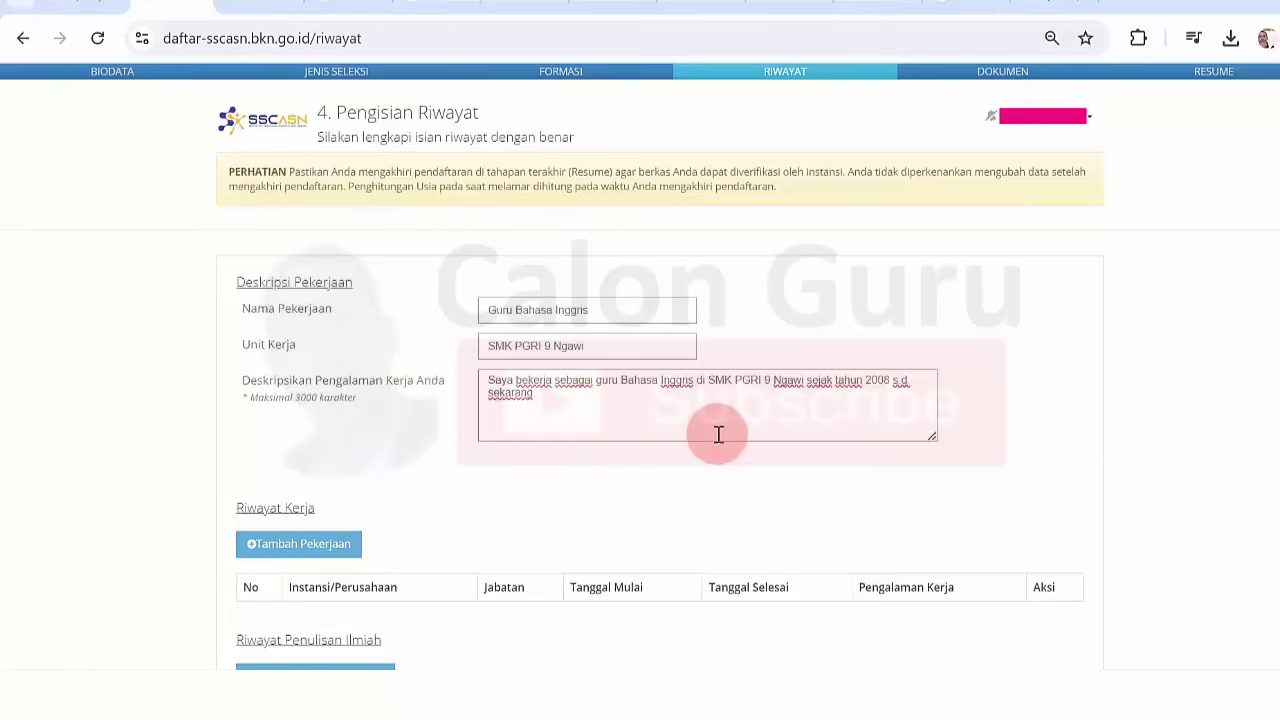
pyautogui.click(630, 415)
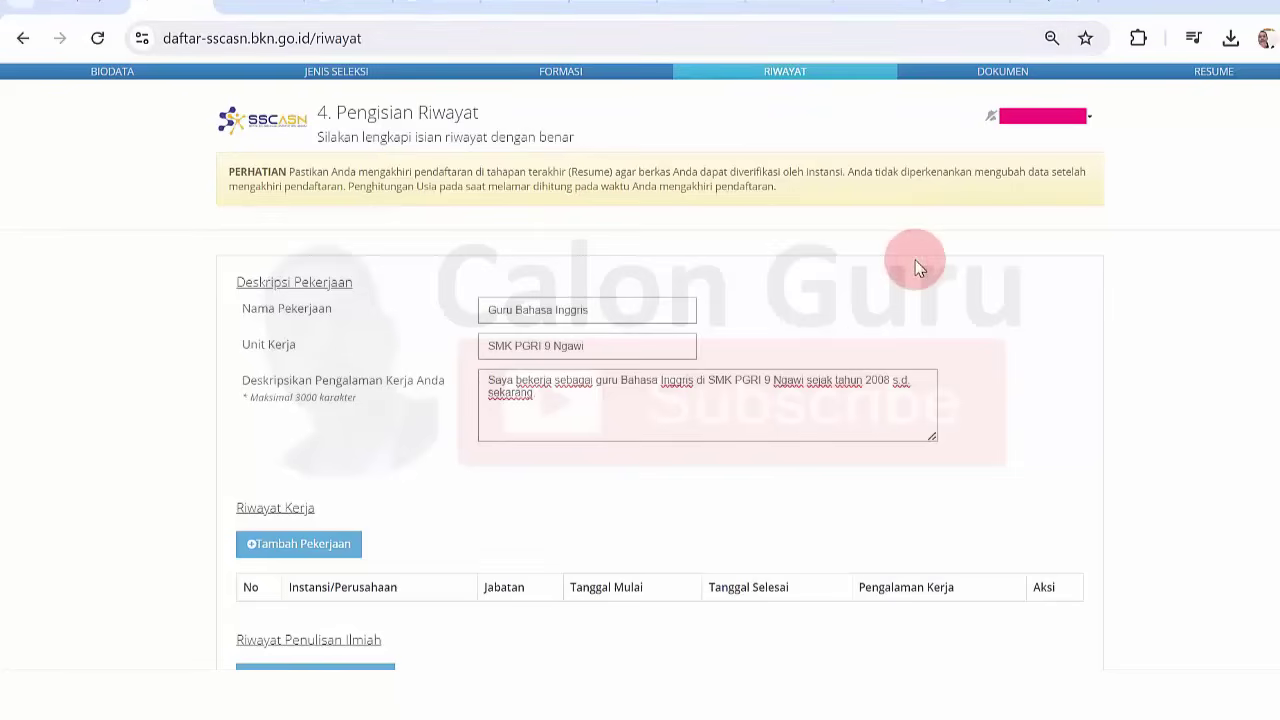
# - Rename the job to Content Writer, set unit to Calon Guru Production, and clear the description
pyautogui.moveTo(631, 305); pyautogui.dragTo(390, 315)
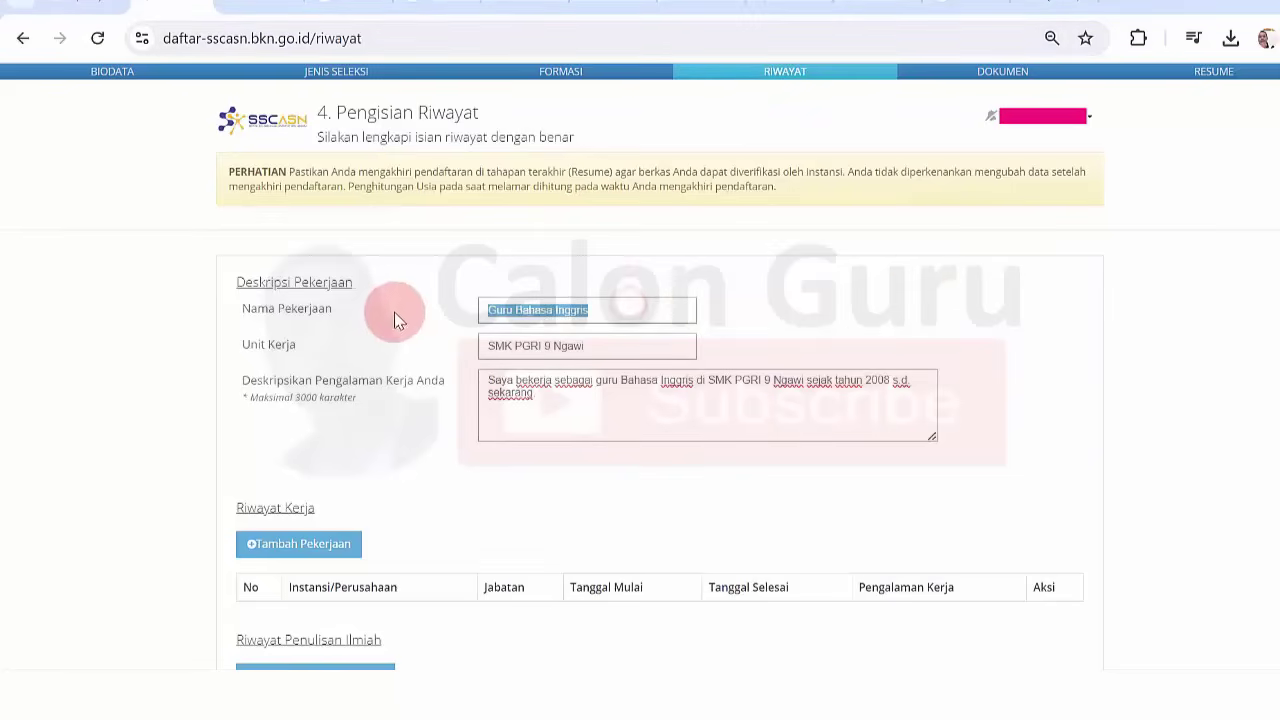
pyautogui.write('Gu')
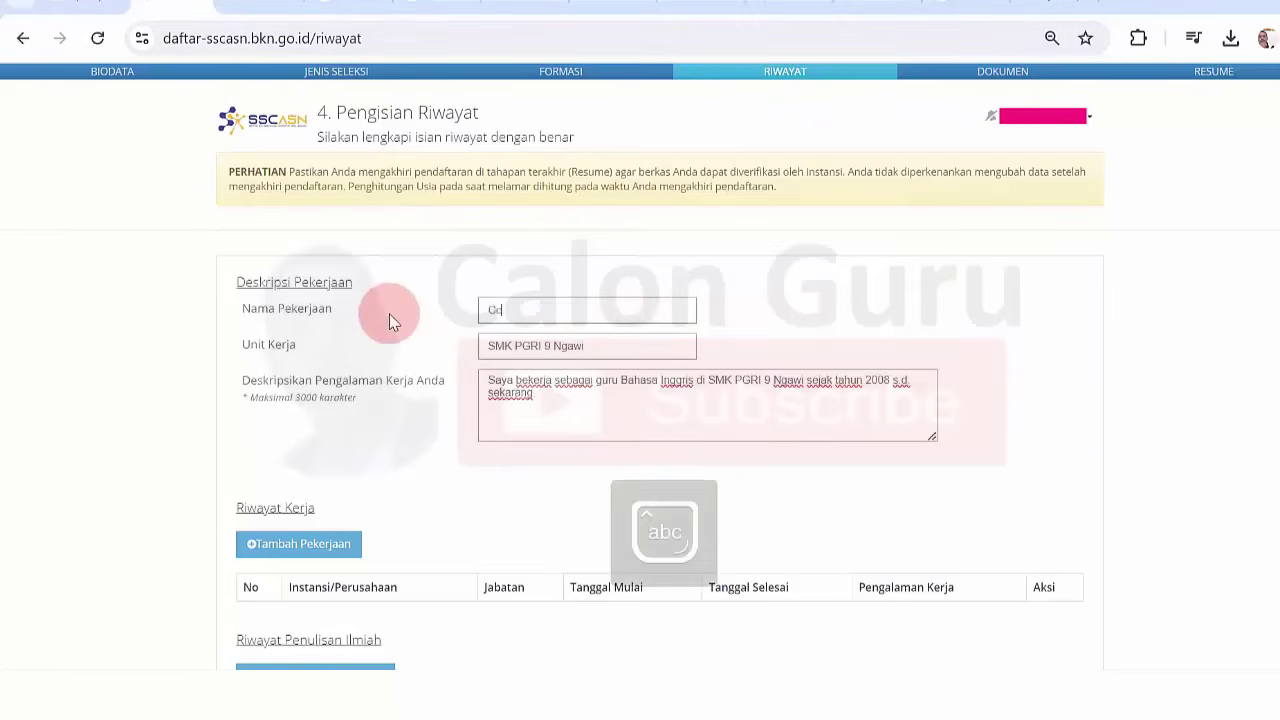
pyautogui.write('ntent Writer')
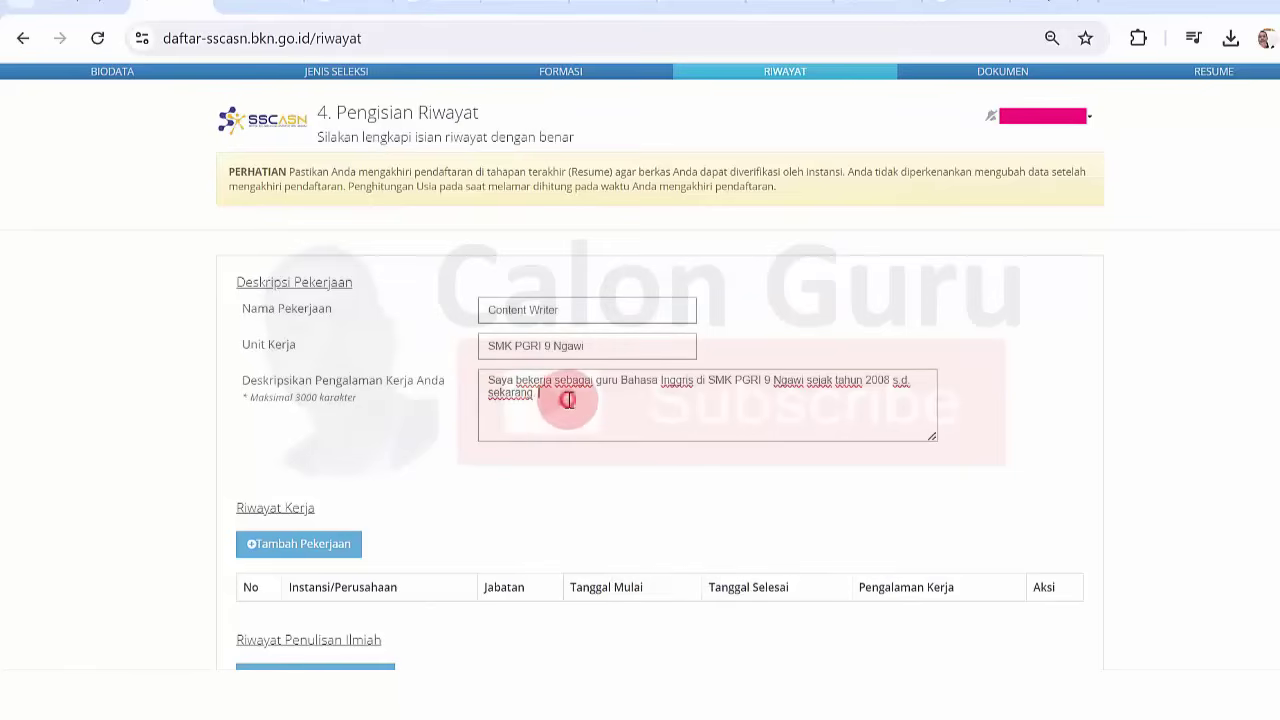
pyautogui.hotkey('ctrl', 'a')
pyautogui.press('BackSpace')
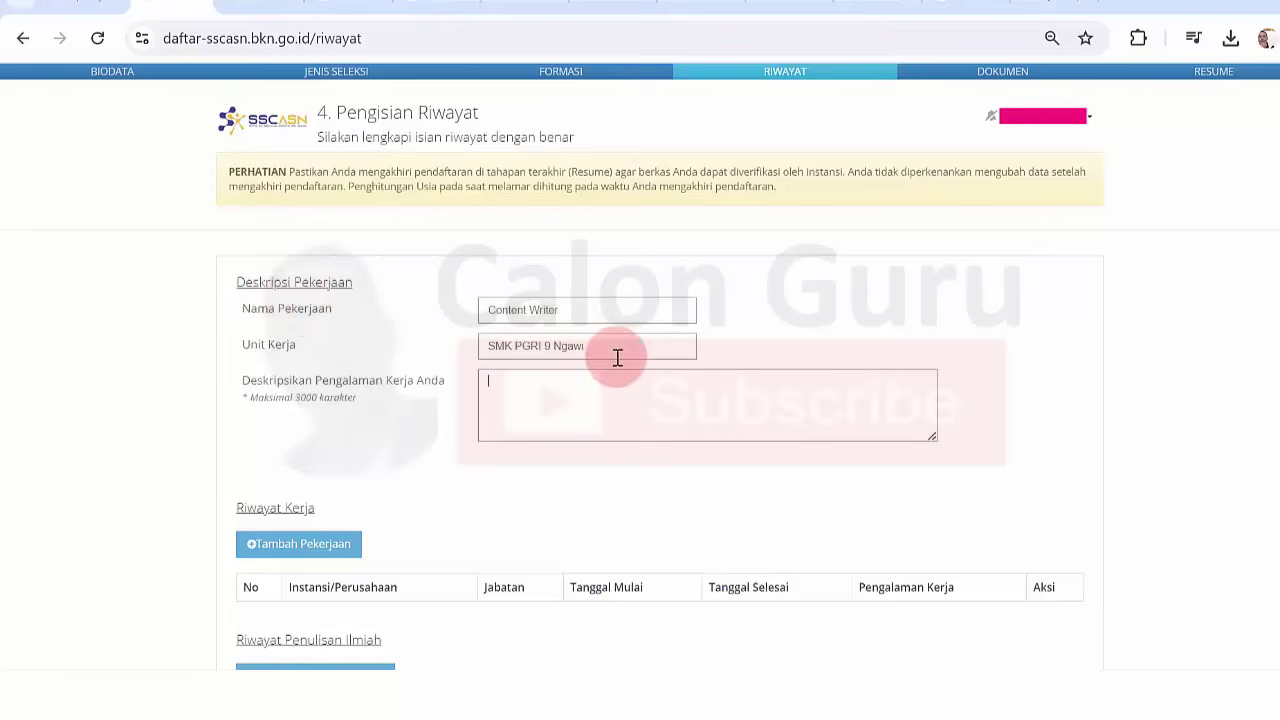
pyautogui.moveTo(620, 351); pyautogui.dragTo(339, 357)
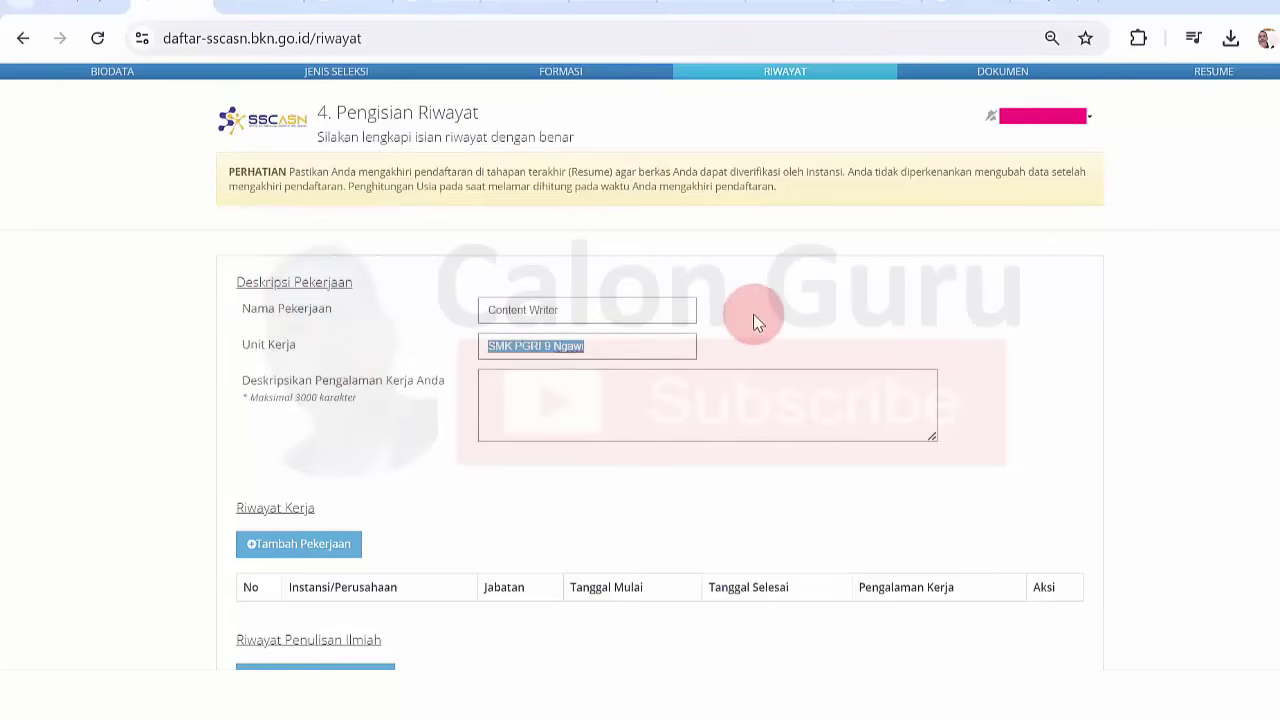
pyautogui.write('C')
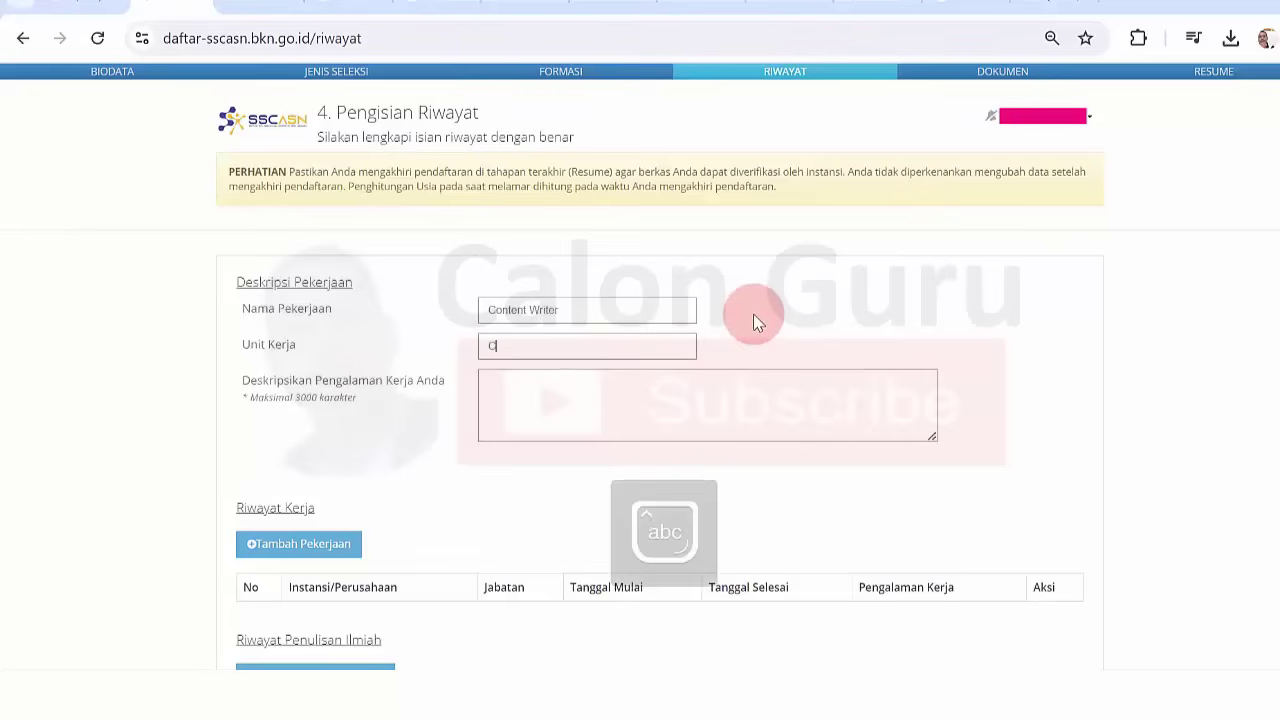
pyautogui.write('alon Guru Production')
# - Paste the multi-paragraph content-writer narrative into the description and review its closing lines
pyautogui.click(503, 397)
pyautogui.hotkey('ctrl', 'v')
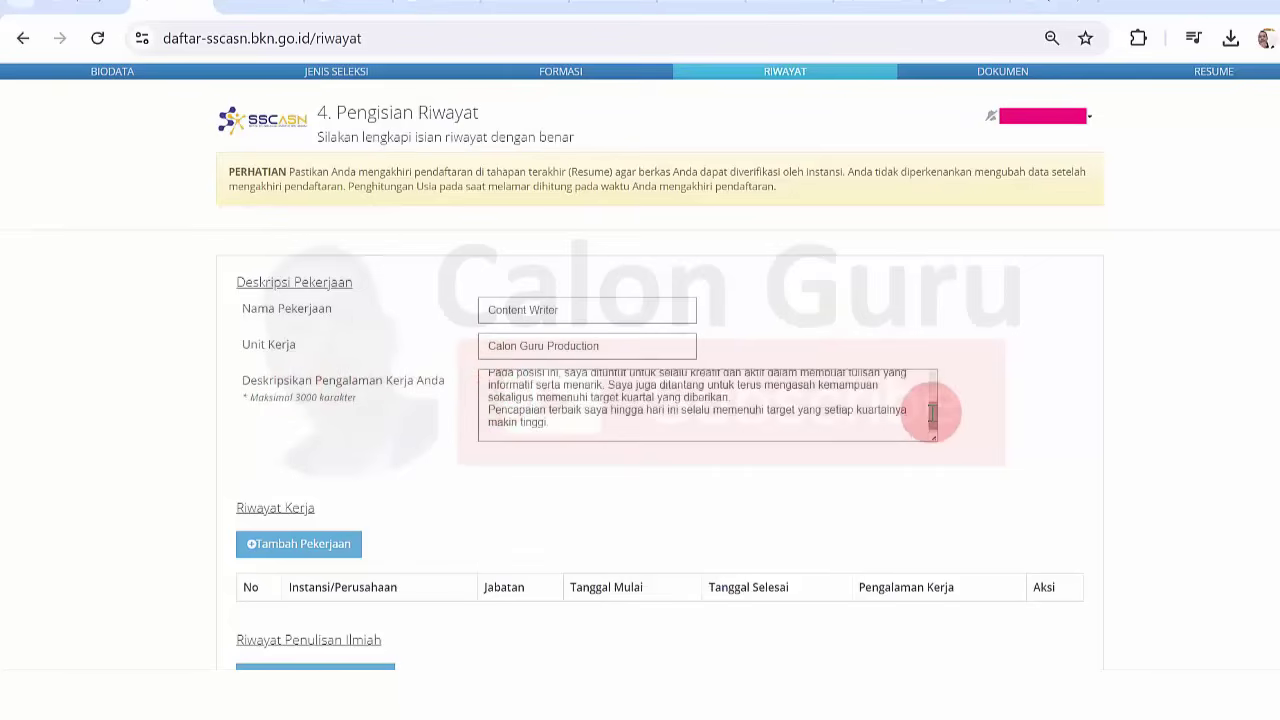
pyautogui.moveTo(929, 409); pyautogui.dragTo(930, 376)
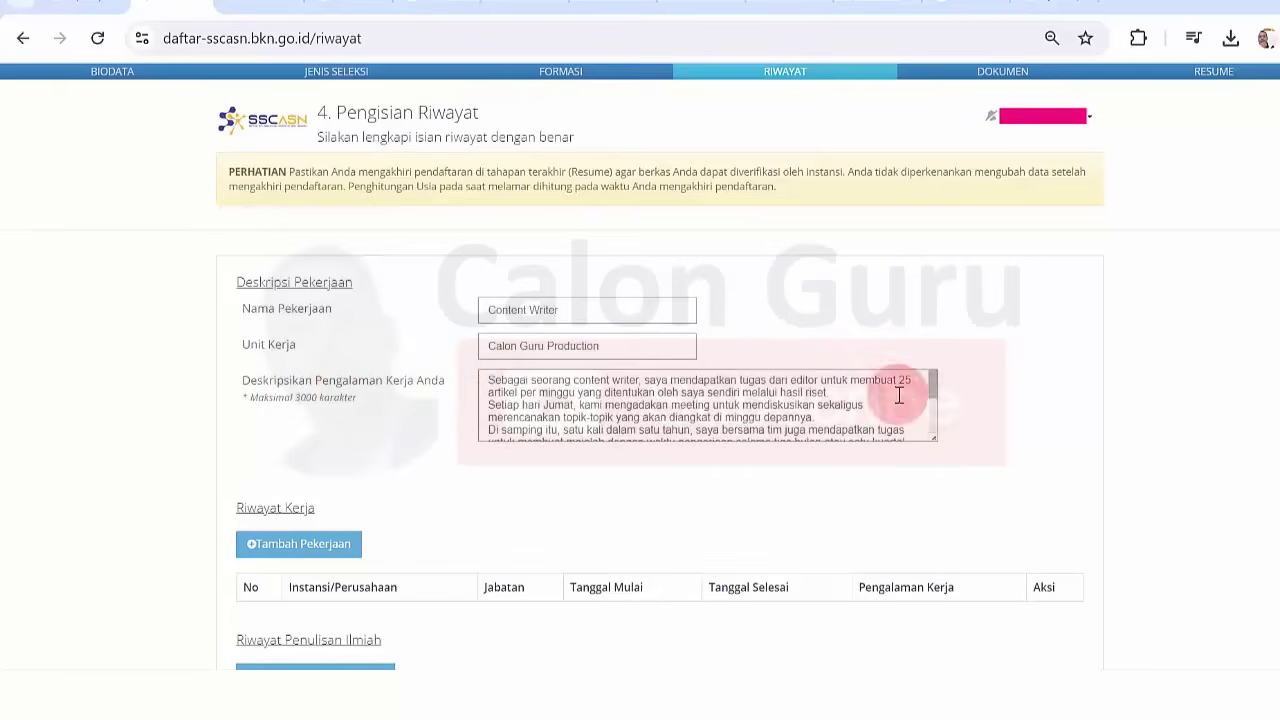
pyautogui.moveTo(543, 381); pyautogui.dragTo(820, 428)
pyautogui.moveTo(937, 391); pyautogui.dragTo(934, 410)
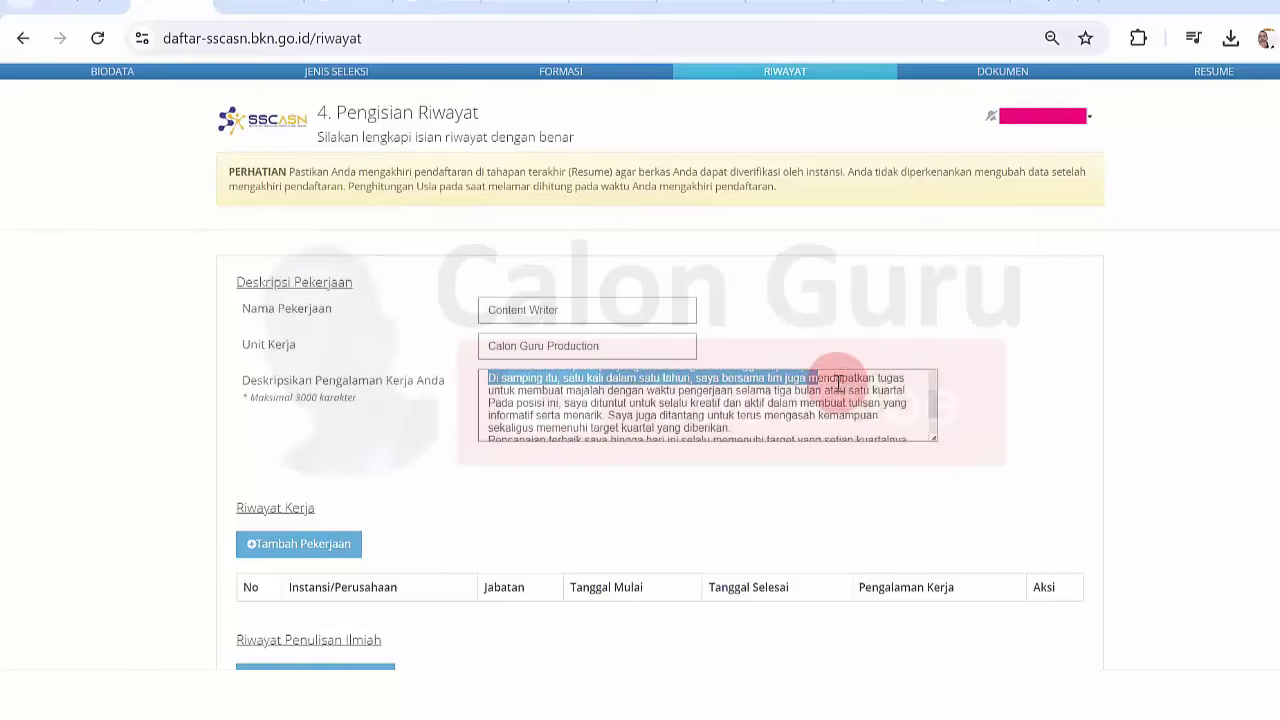
pyautogui.click(838, 380)
pyautogui.moveTo(838, 380); pyautogui.dragTo(766, 423)
pyautogui.moveTo(930, 406); pyautogui.dragTo(934, 420)
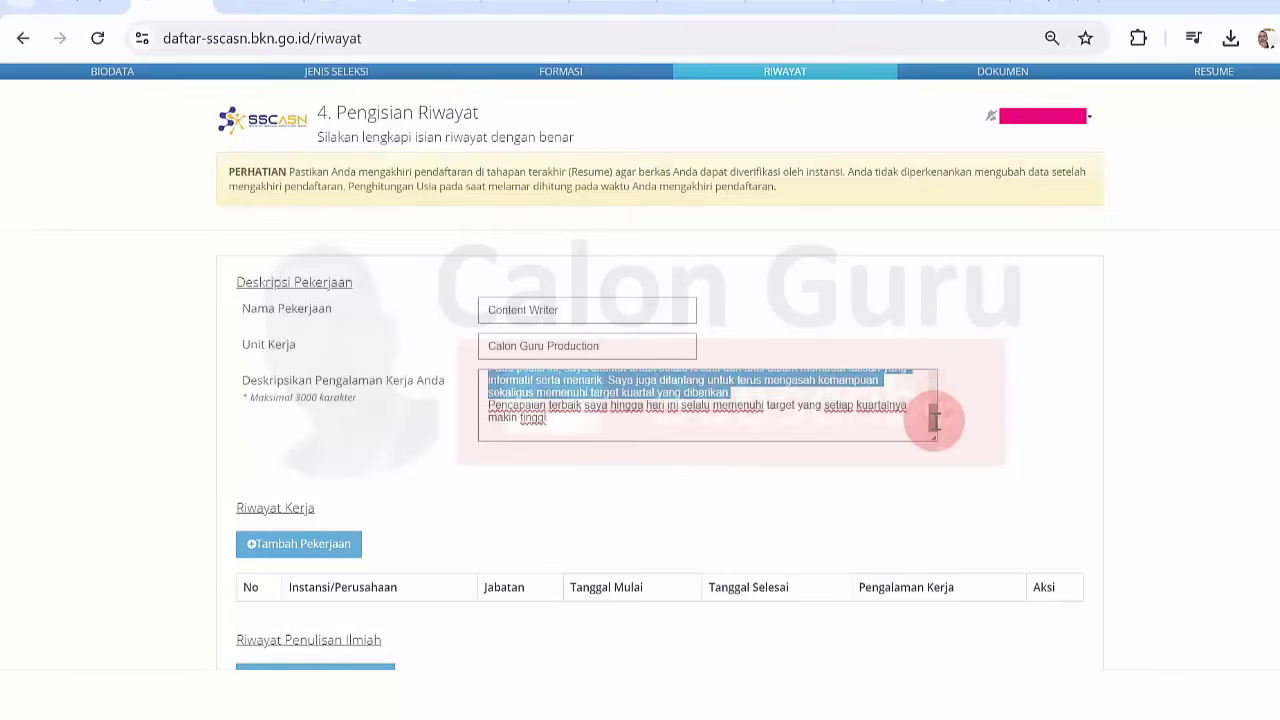
pyautogui.moveTo(530, 406); pyautogui.dragTo(655, 412)
pyautogui.click(655, 412)
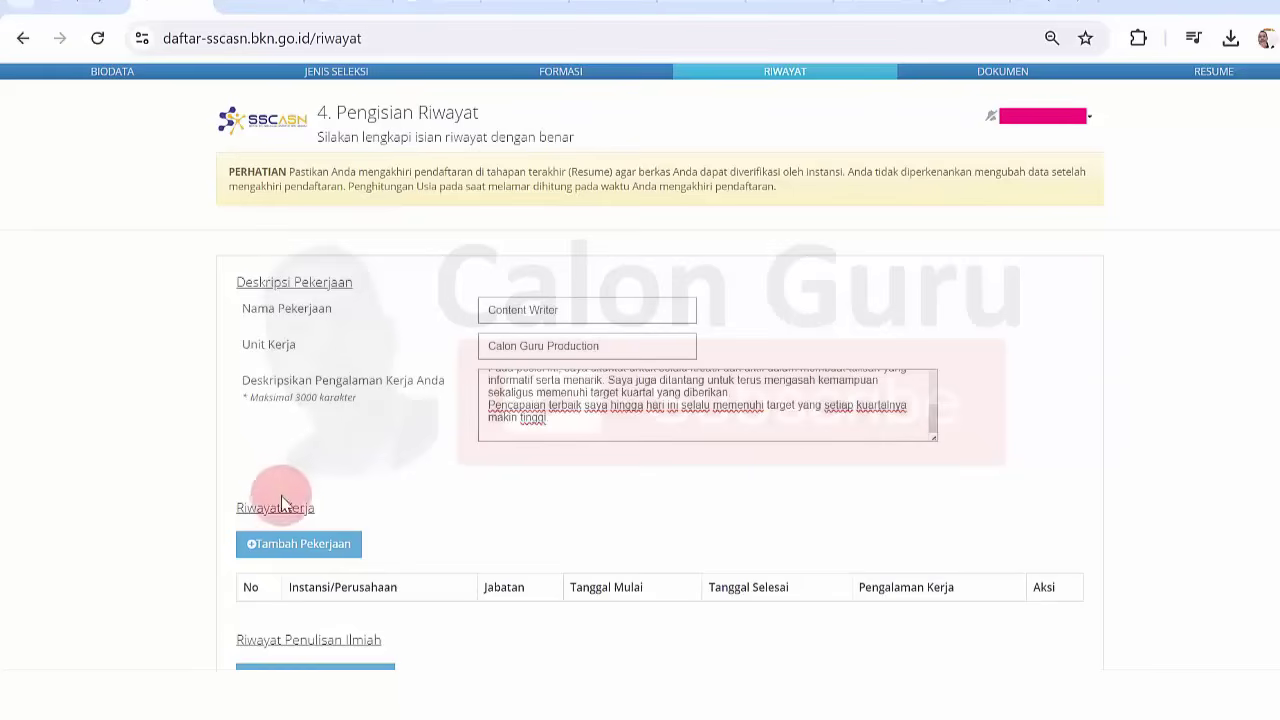
# - Start a new work-history entry with institution type Instansi Pemerintah
pyautogui.click(306, 544)
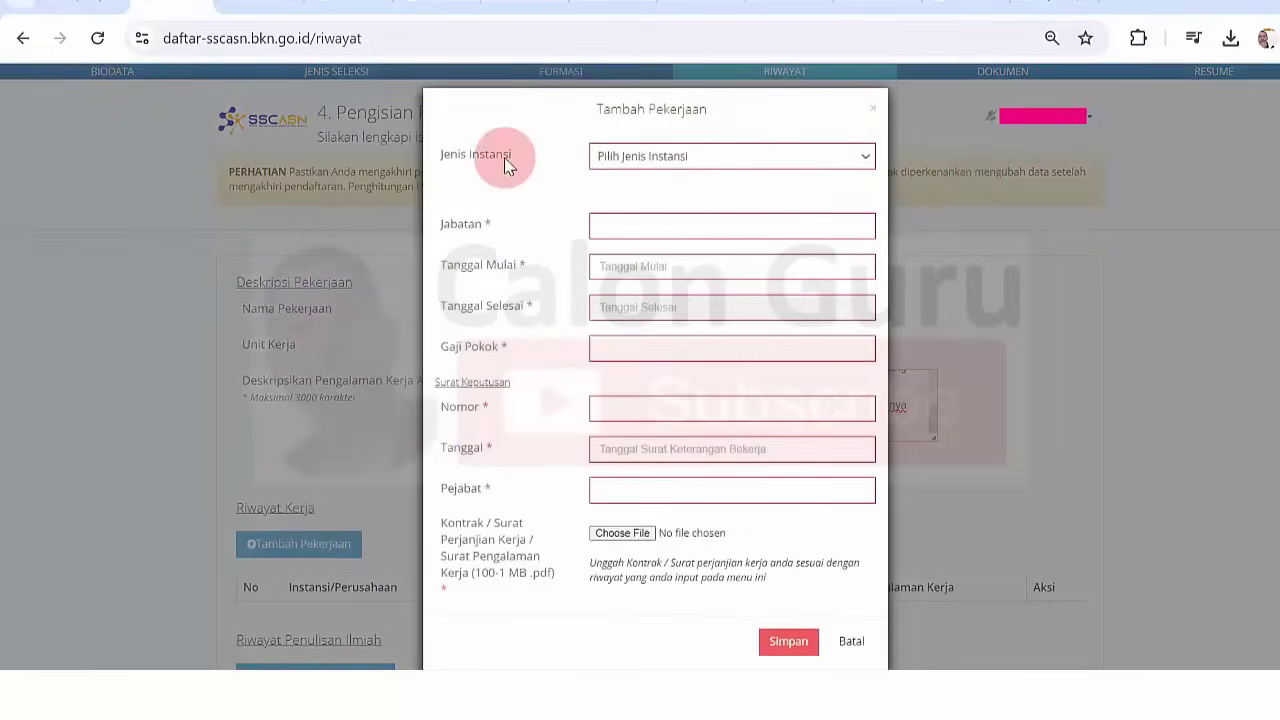
pyautogui.click(772, 157)
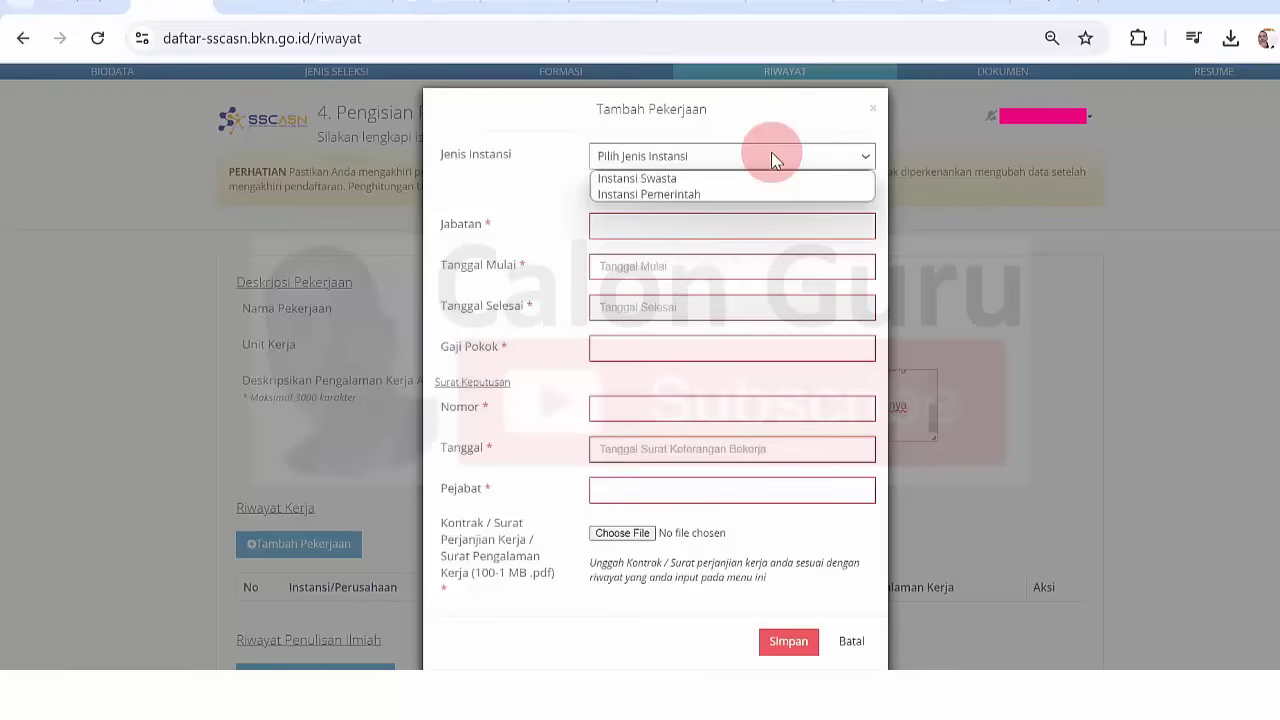
pyautogui.click(526, 214)
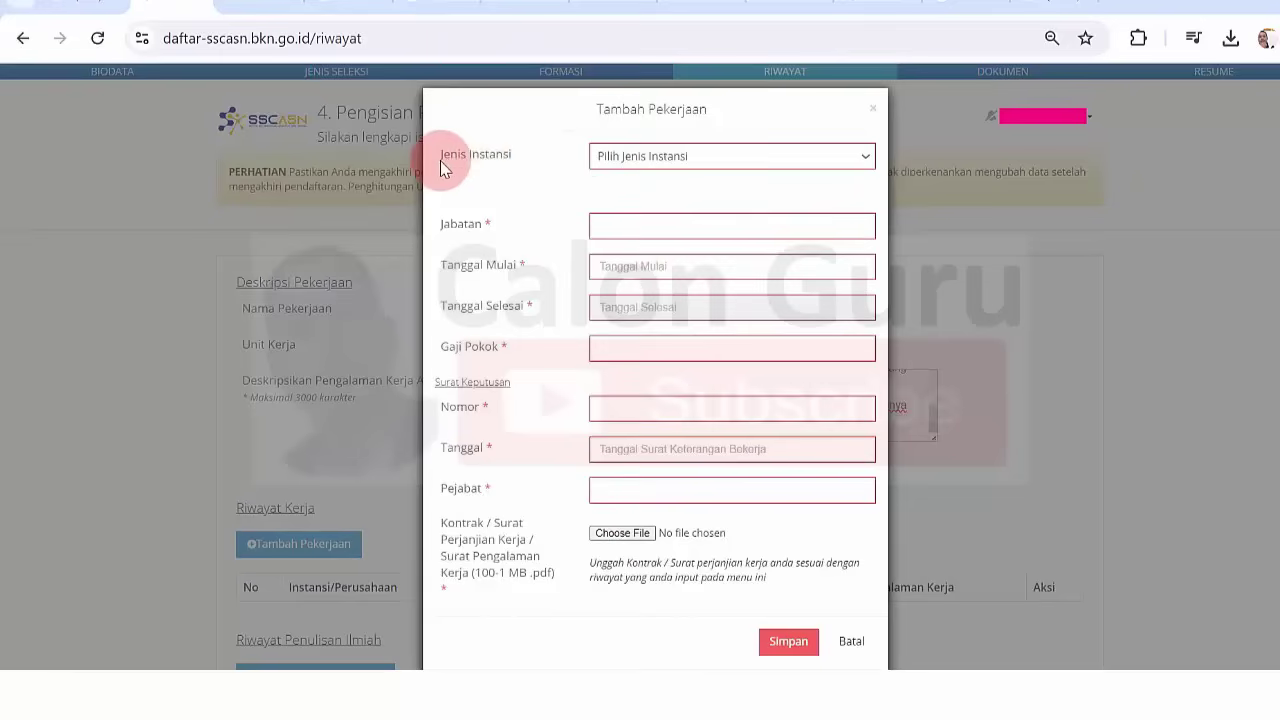
pyautogui.click(756, 156)
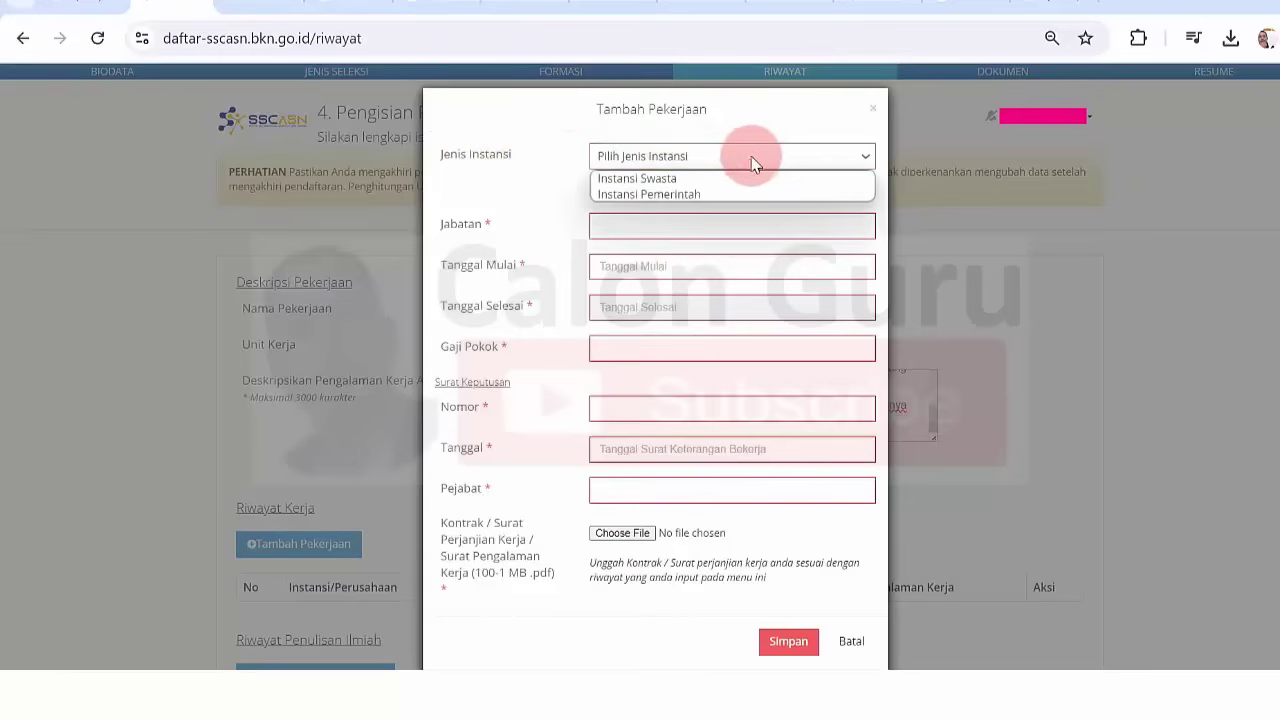
pyautogui.click(704, 195)
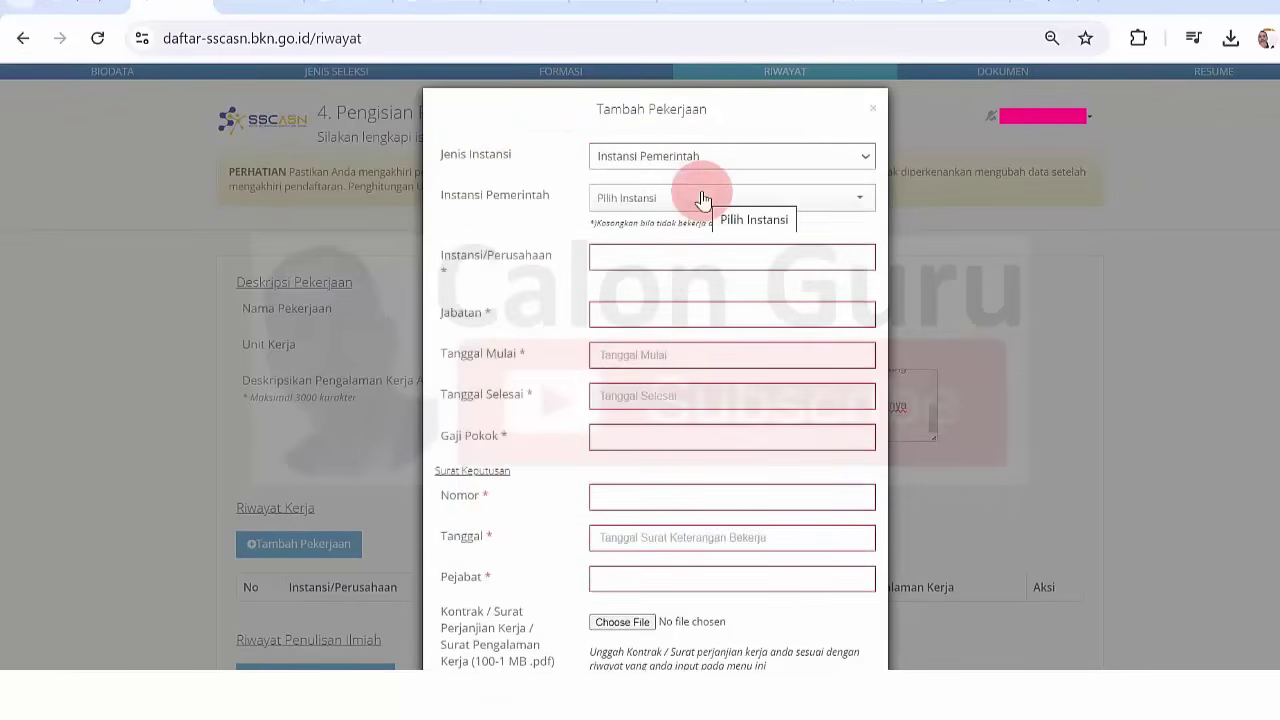
# - Search 'ngawi' and choose Pemerintah Kab. Ngawi as the government agency
pyautogui.click(731, 205)
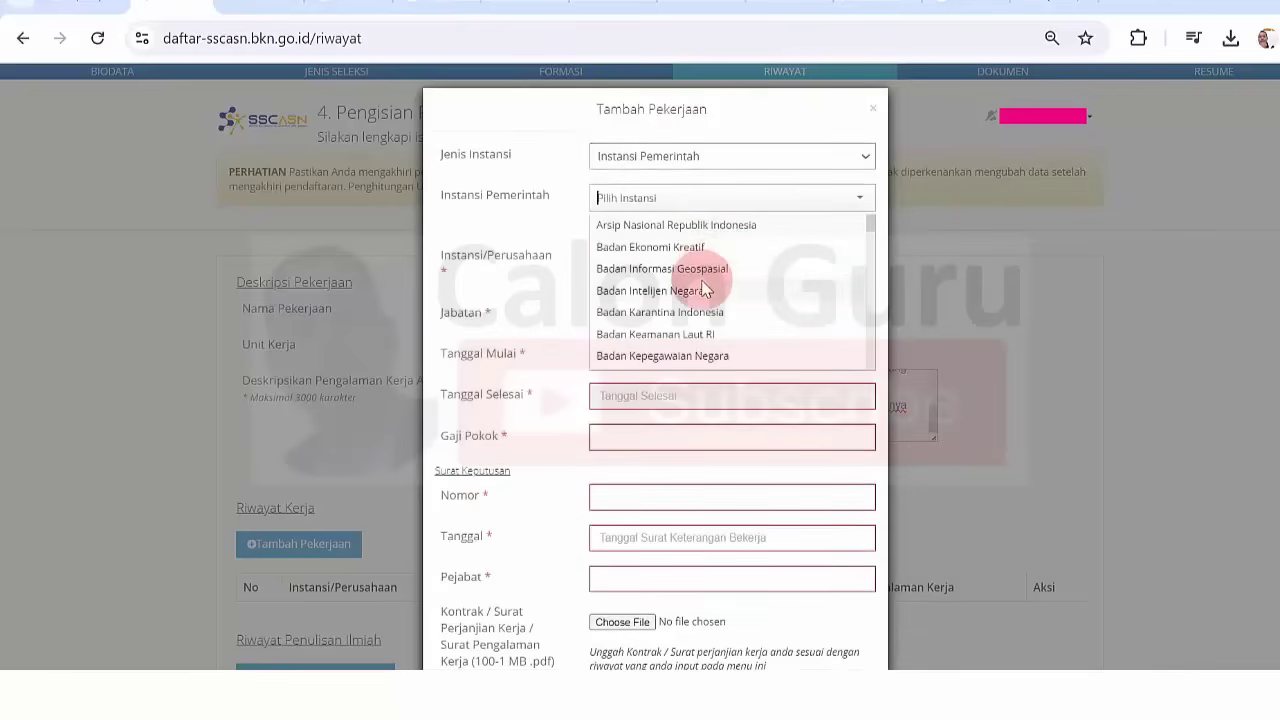
pyautogui.write('ngawi')
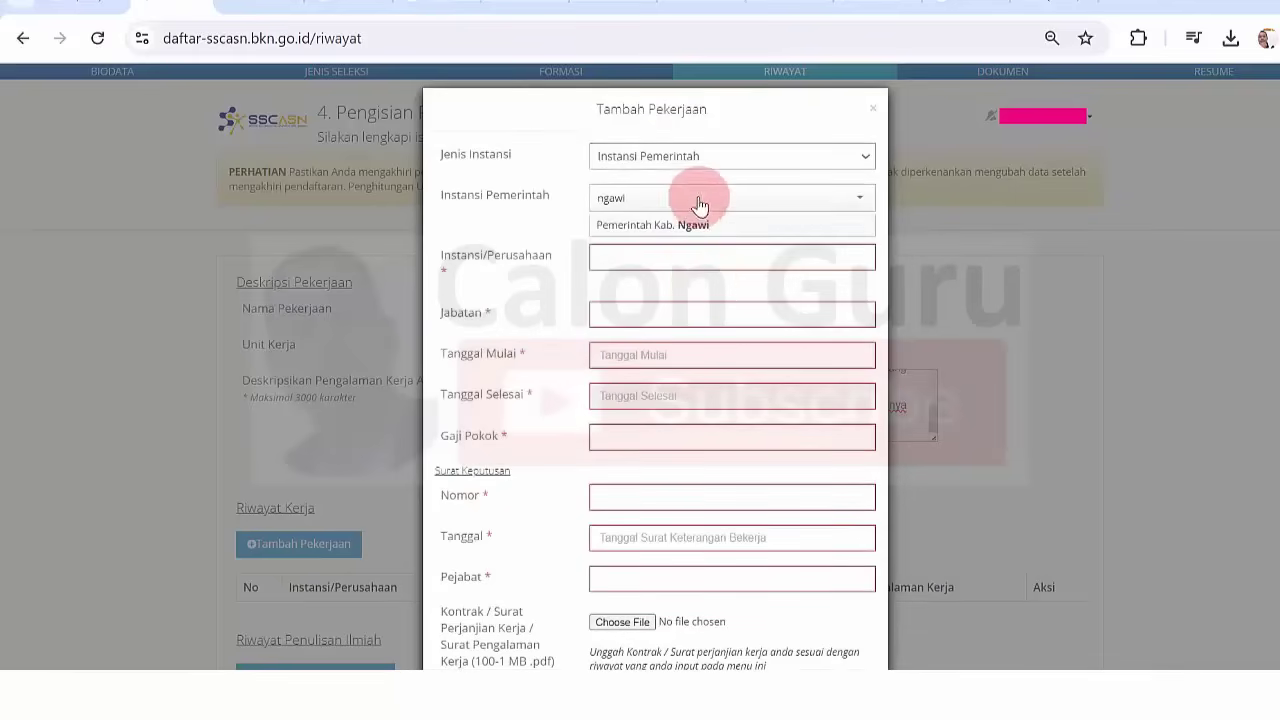
pyautogui.click(690, 225)
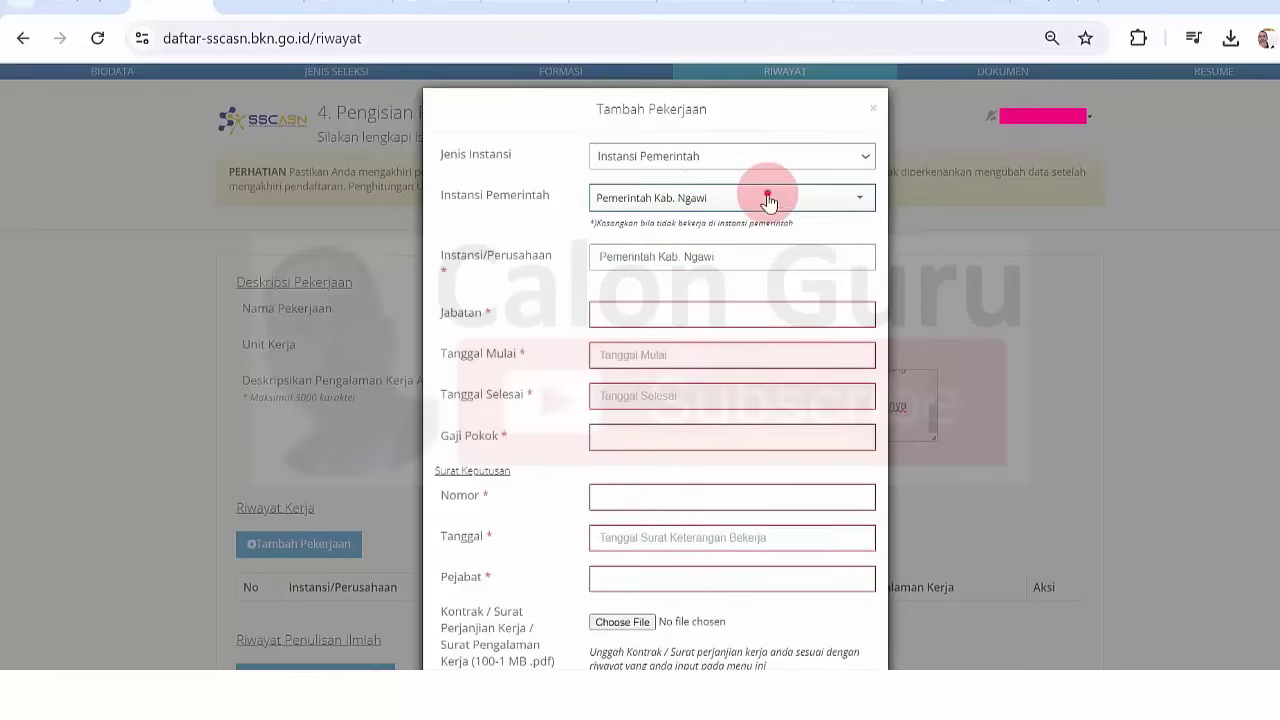
pyautogui.click(768, 200)
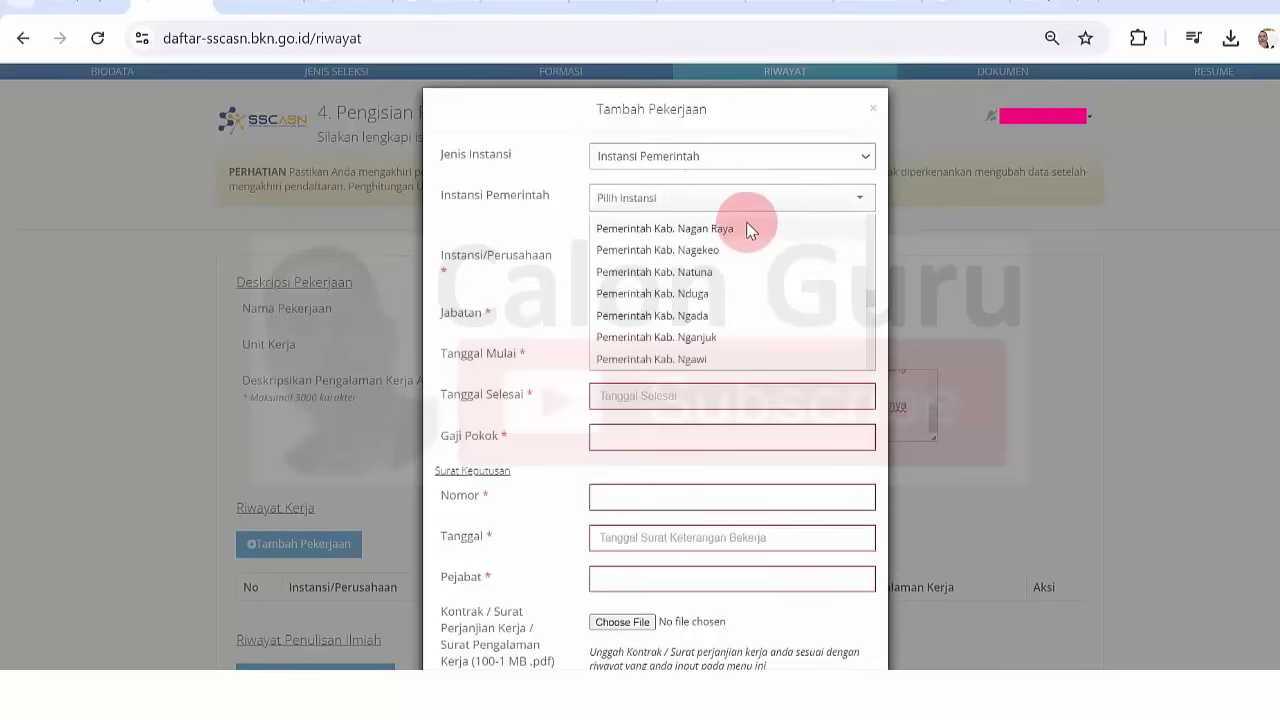
pyautogui.write('ada')
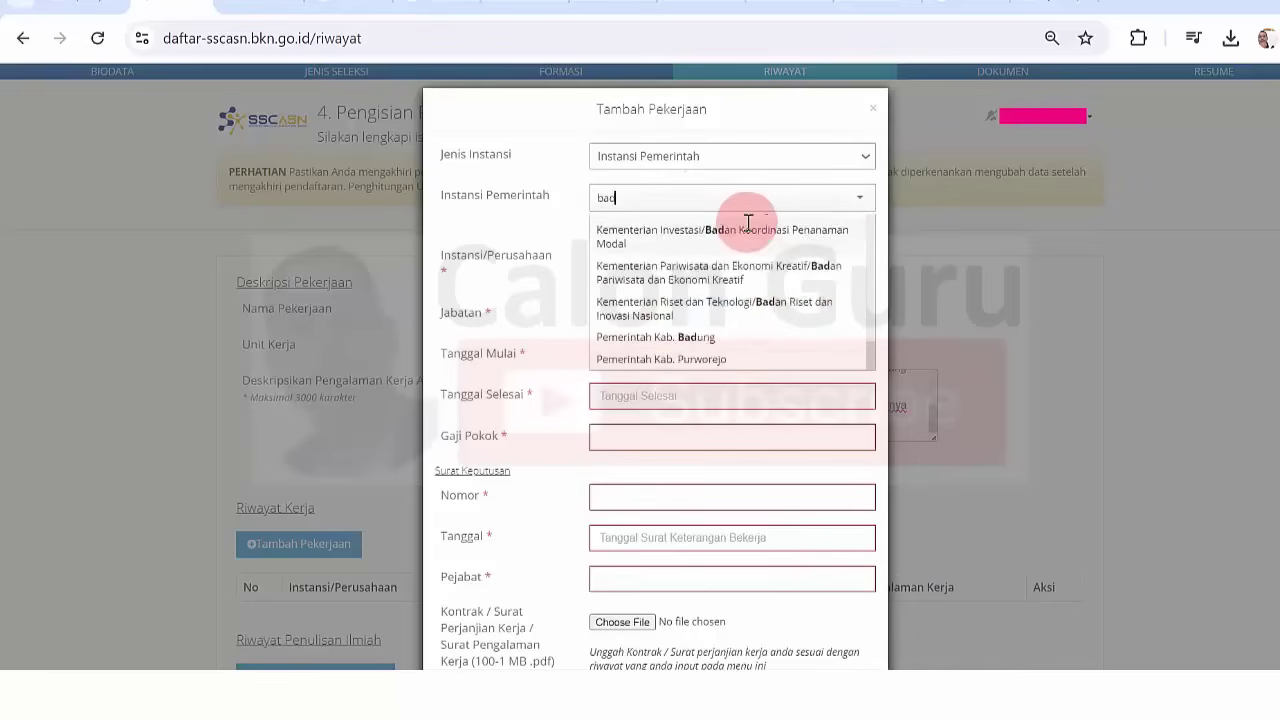
pyautogui.press('BackSpace')
pyautogui.press('BackSpace')
pyautogui.press('BackSpace')
pyautogui.press('BackSpace')
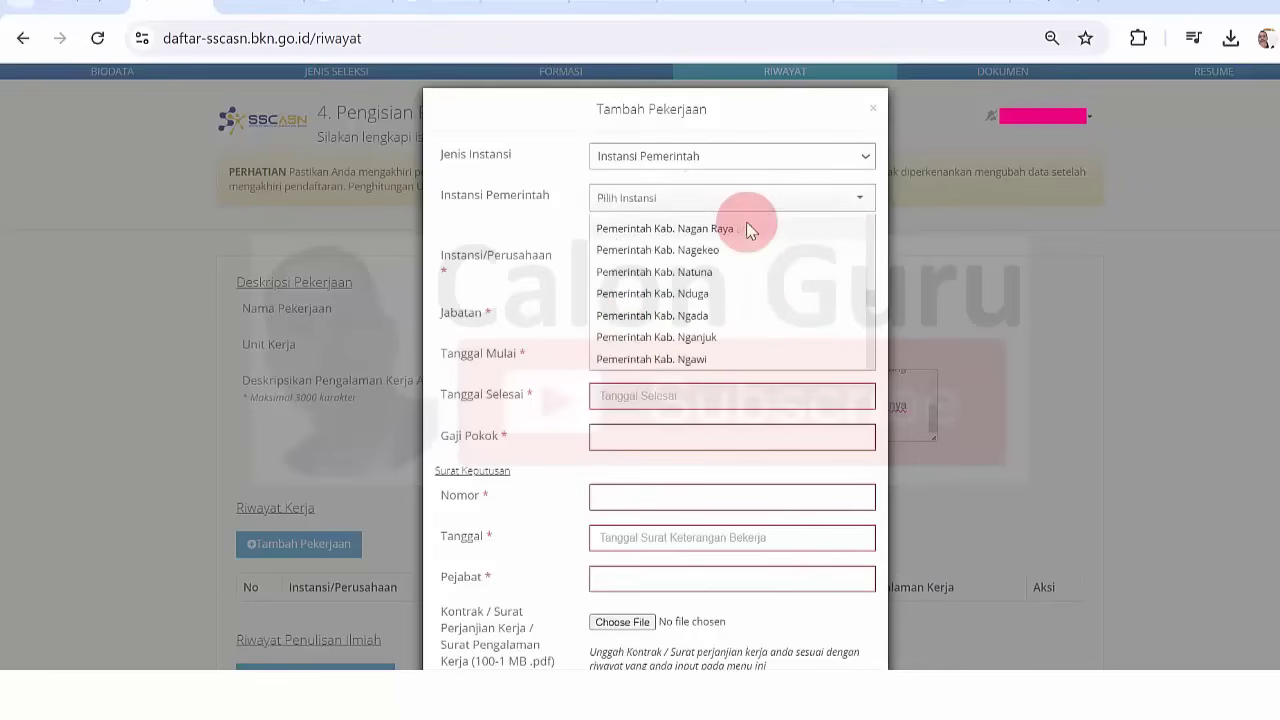
pyautogui.click(541, 140)
# - Switch institution type to Instansi Swasta and enter company Calon Guru Production
pyautogui.click(834, 157)
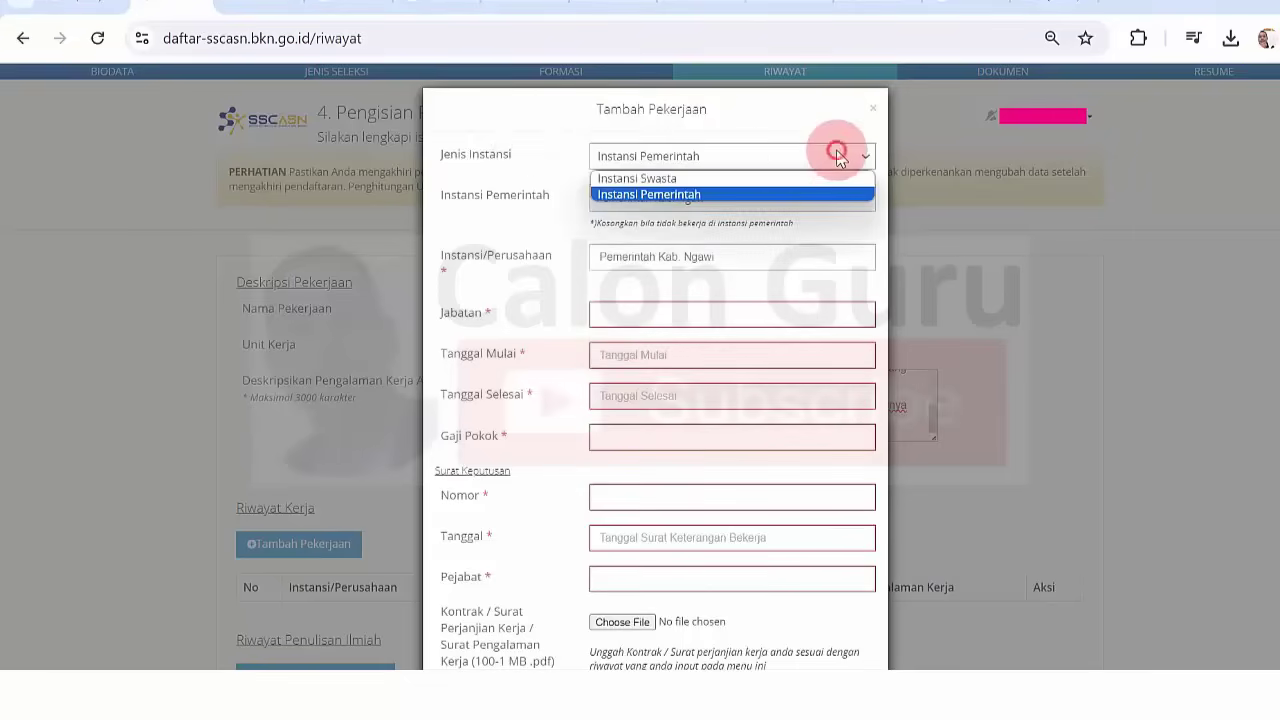
pyautogui.click(698, 179)
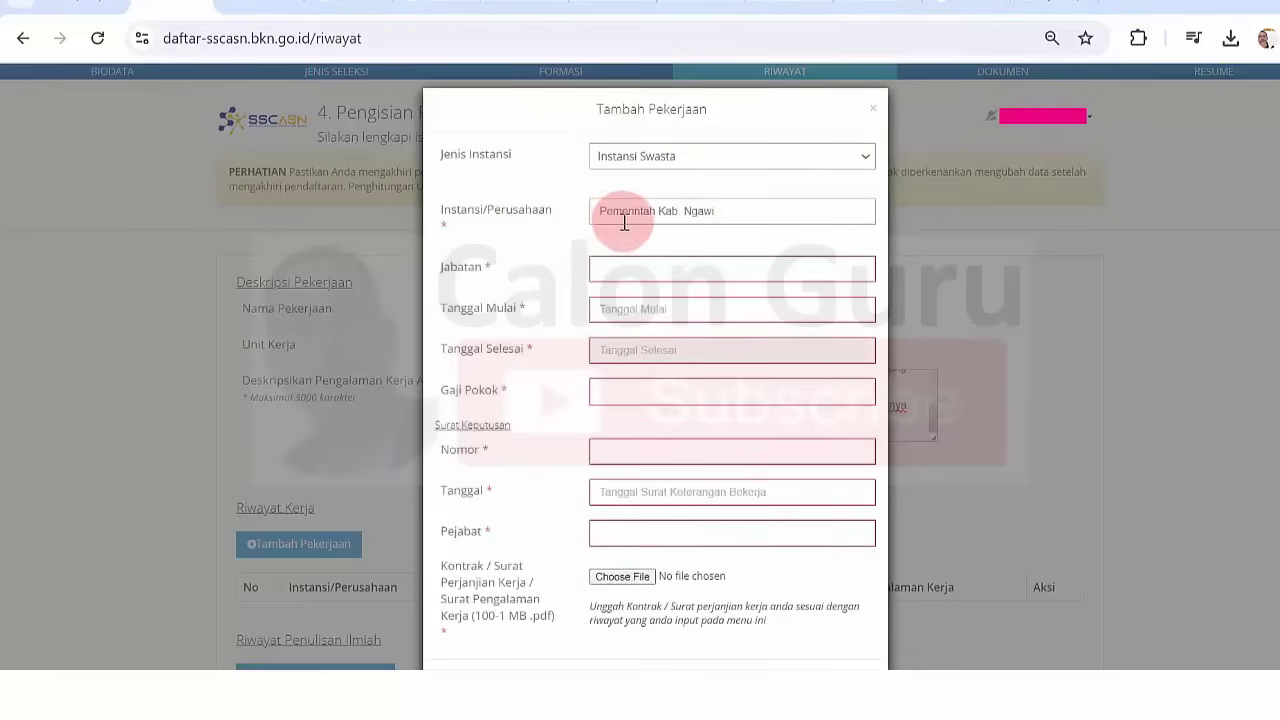
pyautogui.moveTo(737, 210); pyautogui.dragTo(503, 212)
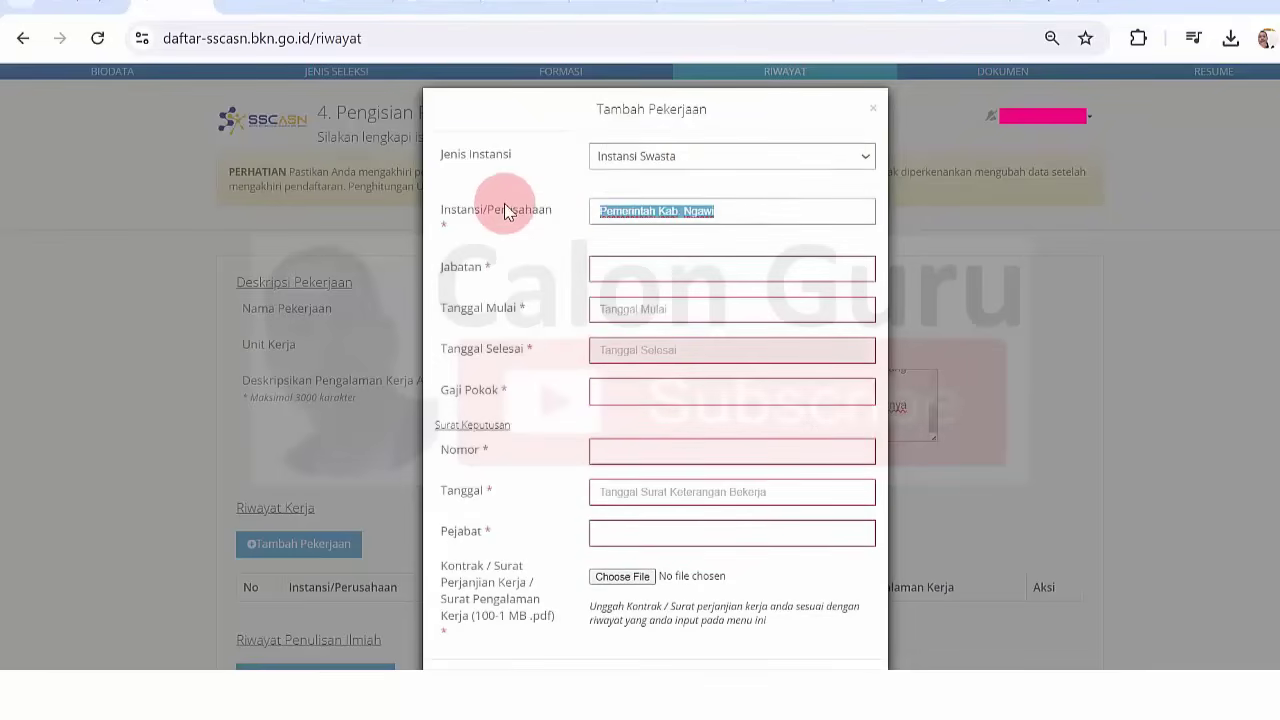
pyautogui.write('Calo')
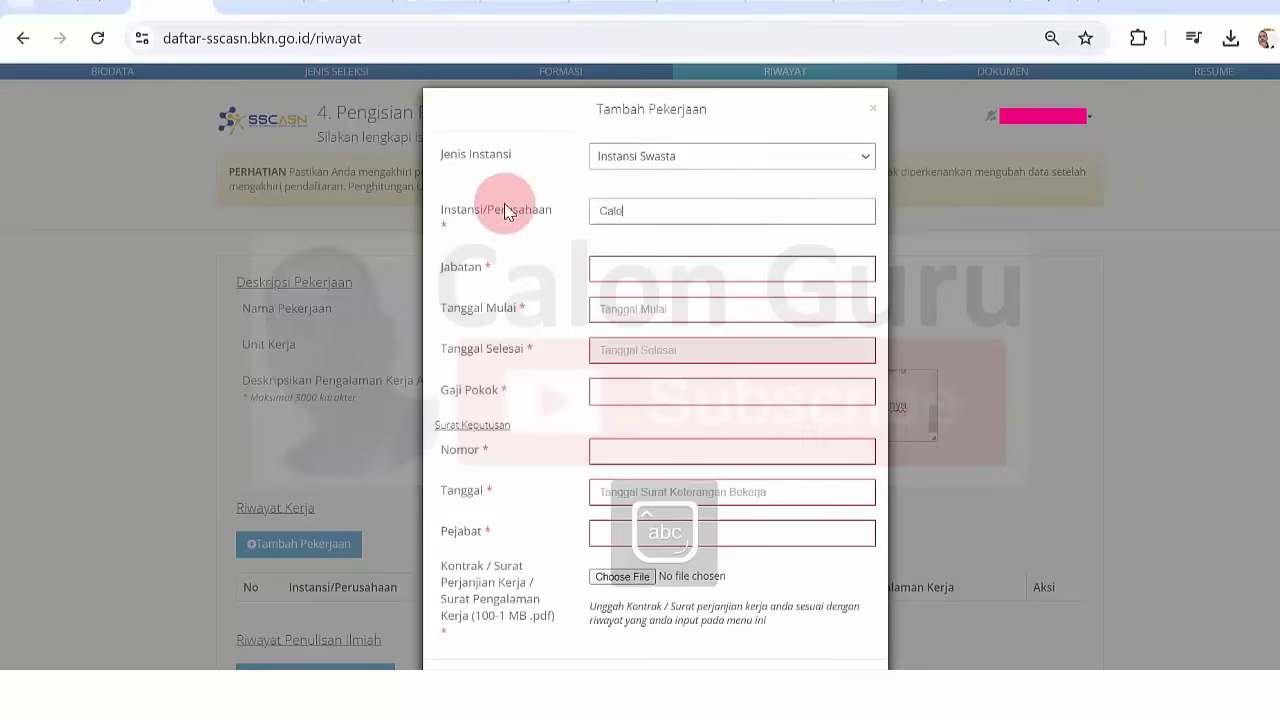
pyautogui.write('n Guru Production')
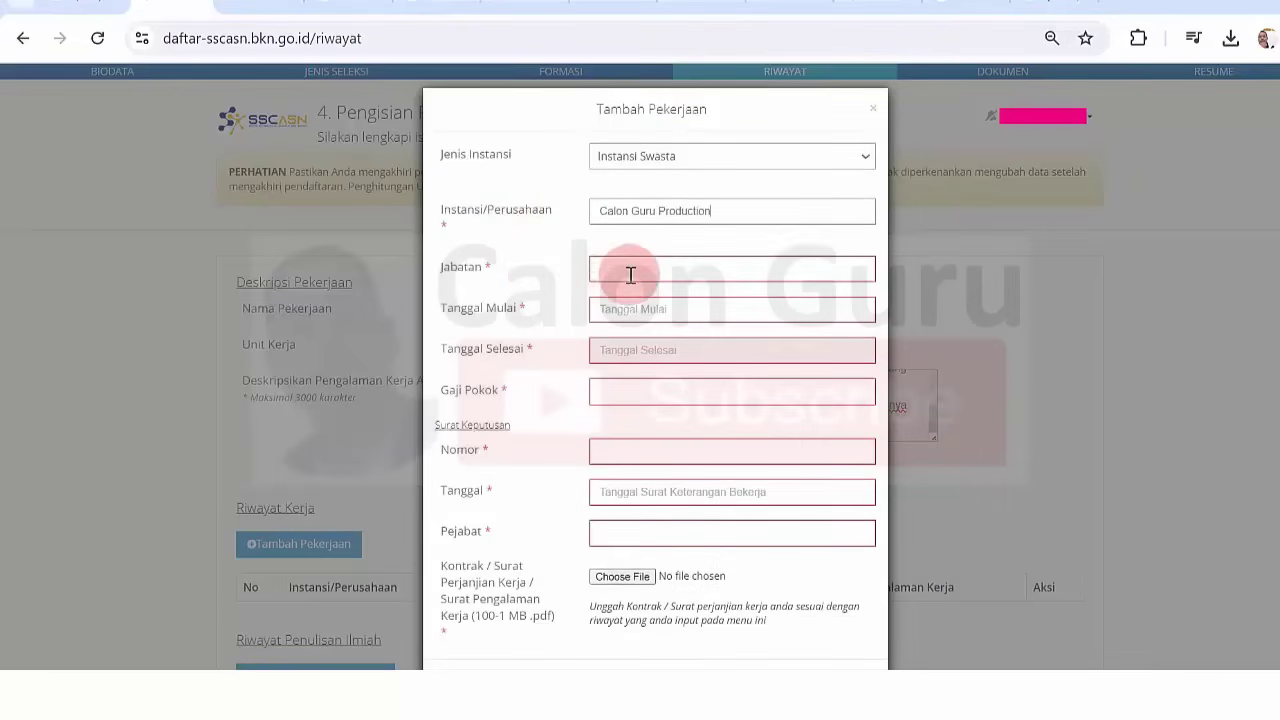
pyautogui.write('Content Writer')
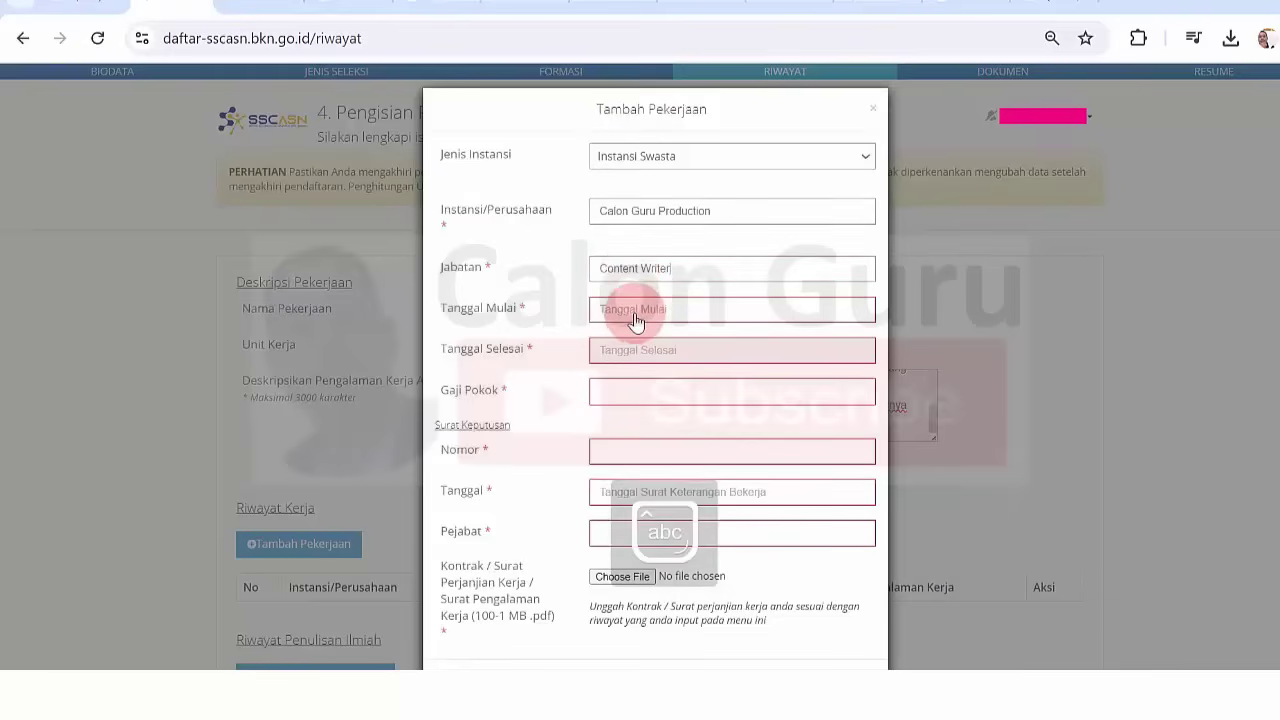
# - Set the start date to 06-06-2013 in the calendar
pyautogui.click(634, 318)
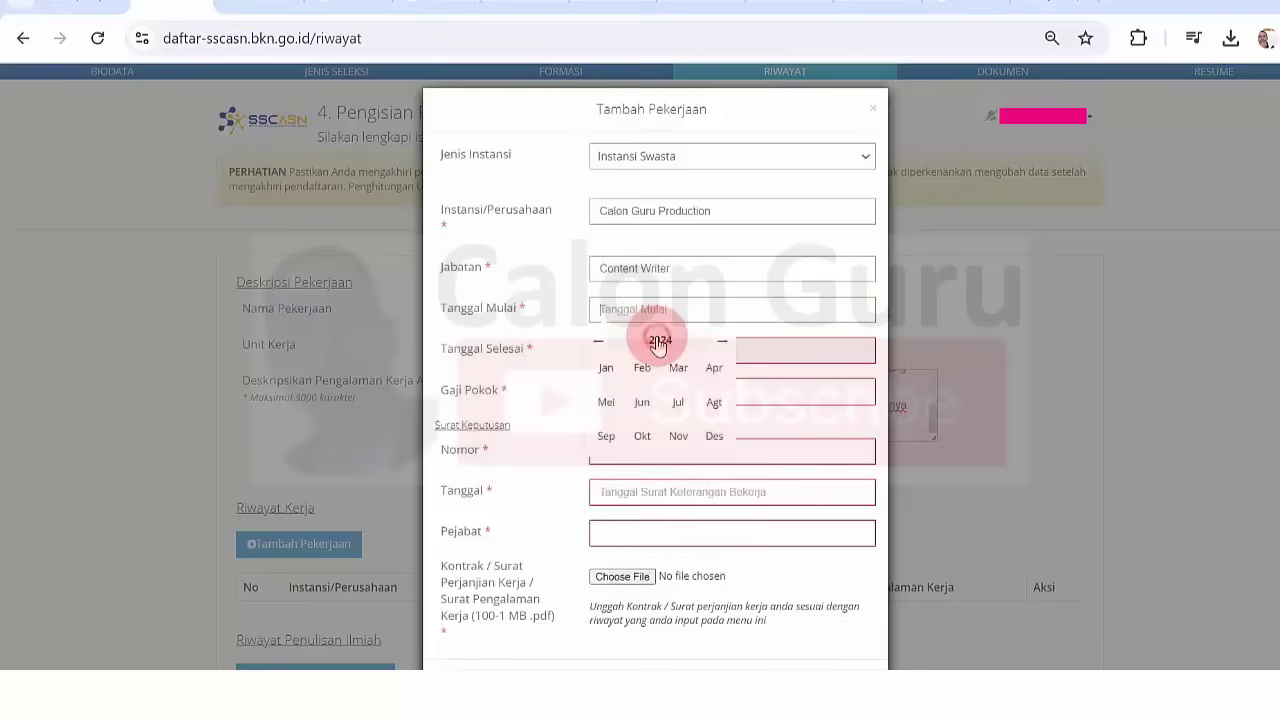
pyautogui.click(658, 343)
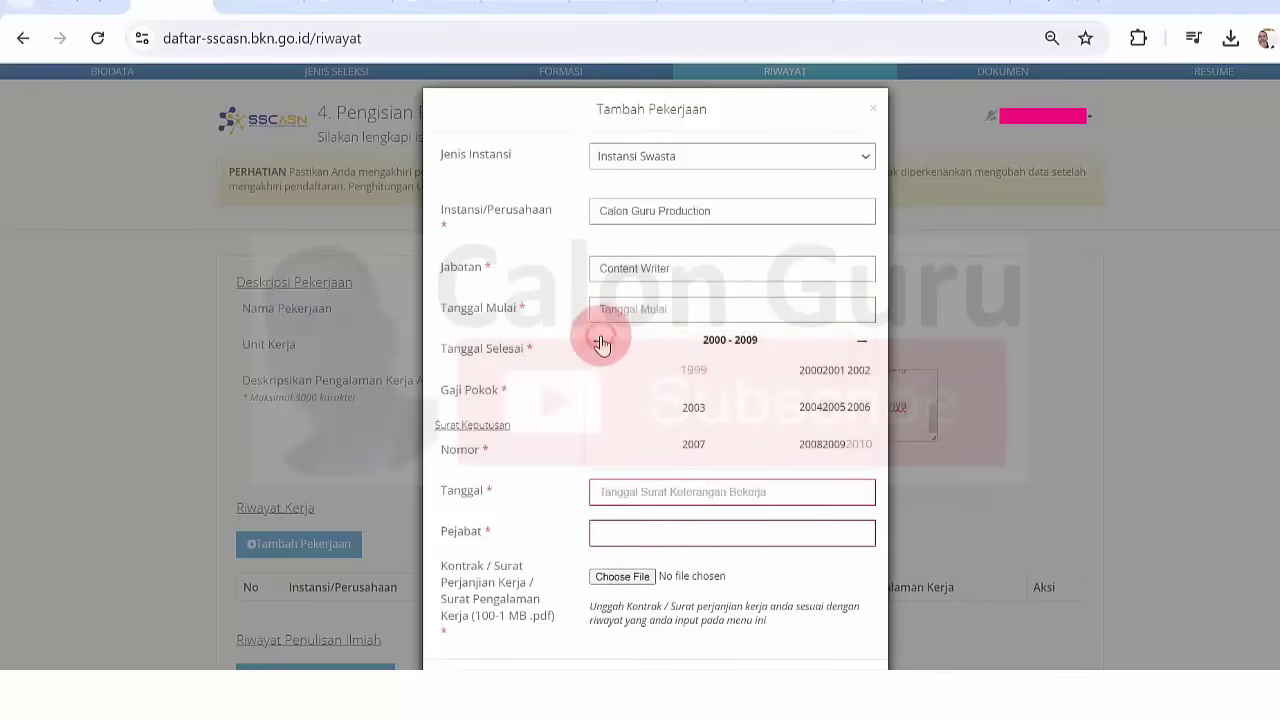
pyautogui.click(601, 343)
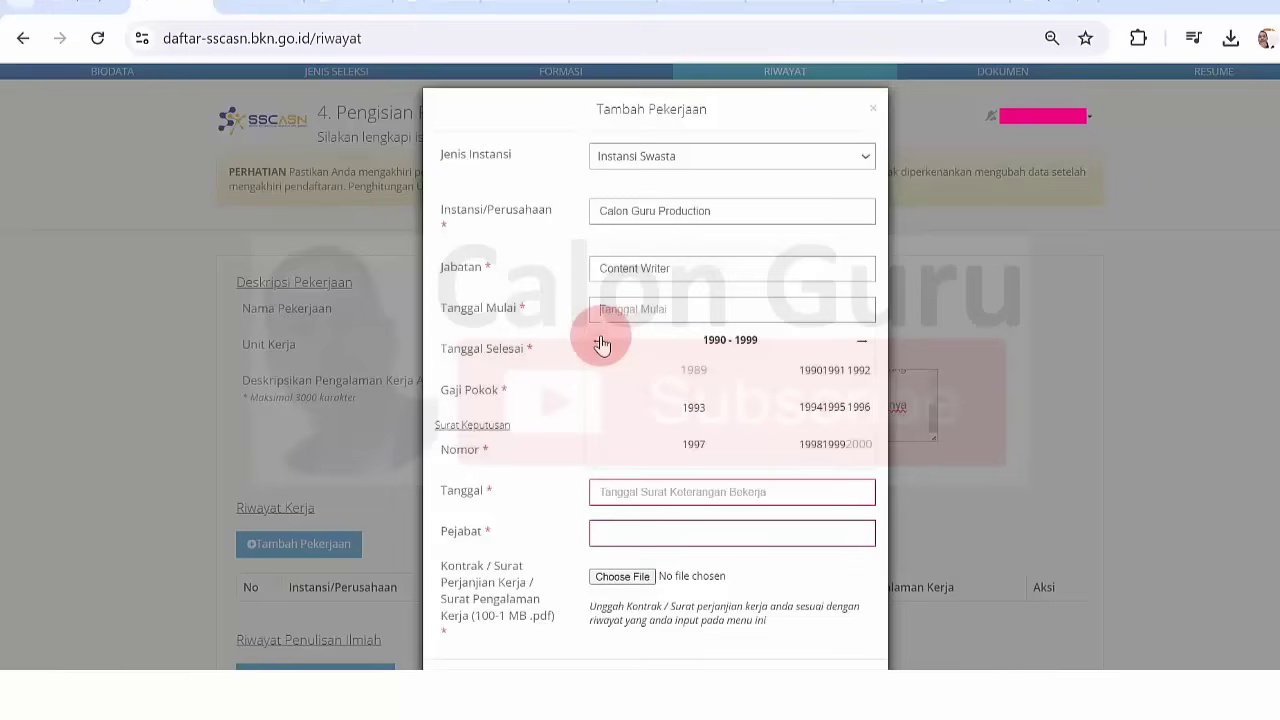
pyautogui.click(862, 343)
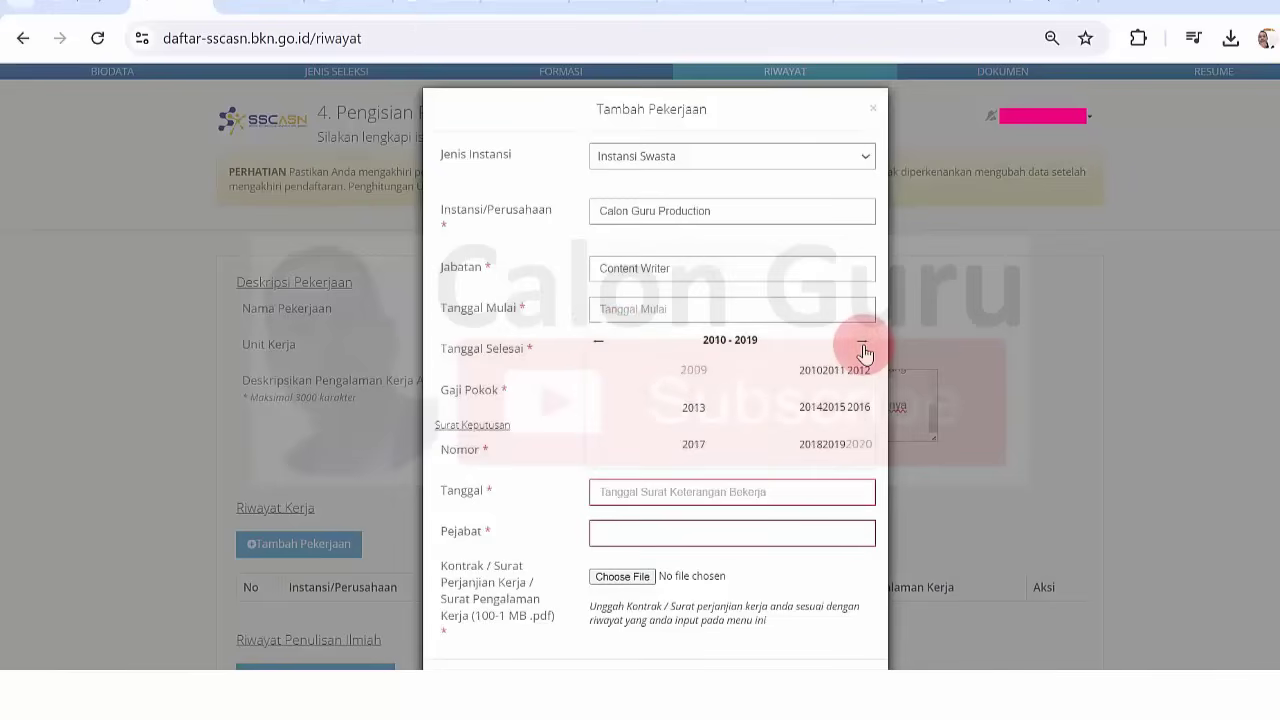
pyautogui.click(705, 410)
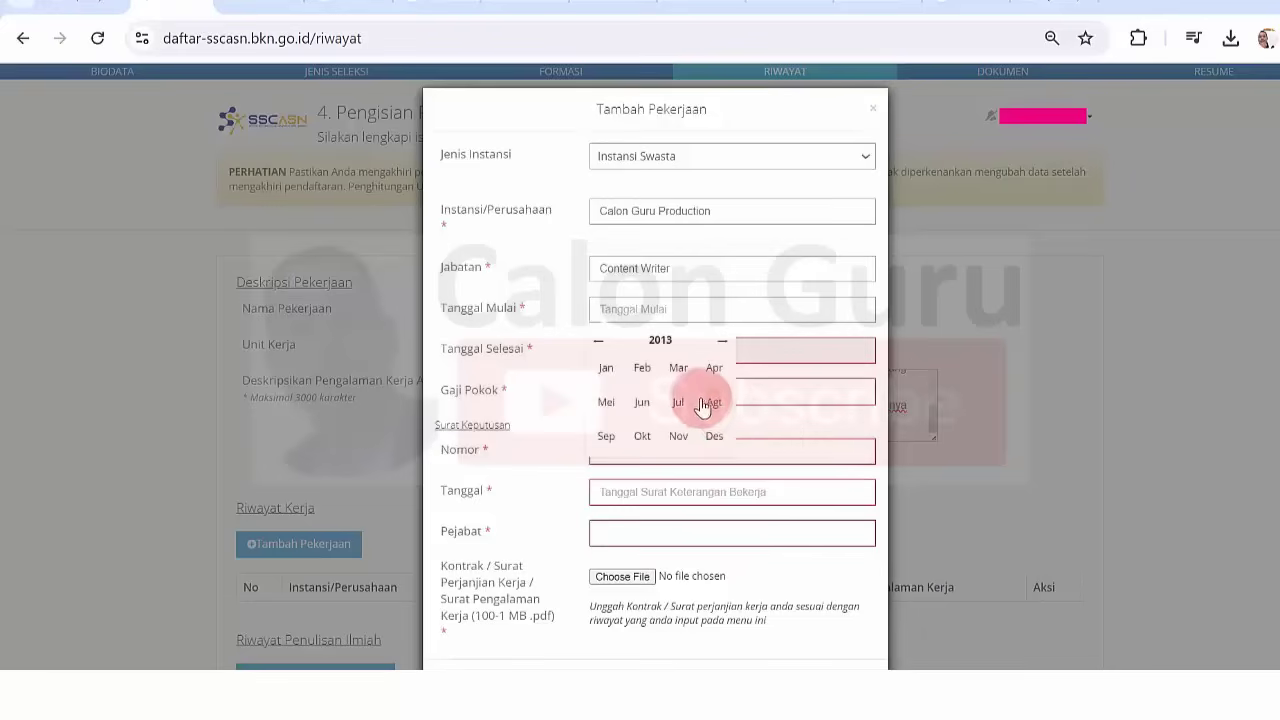
pyautogui.click(643, 404)
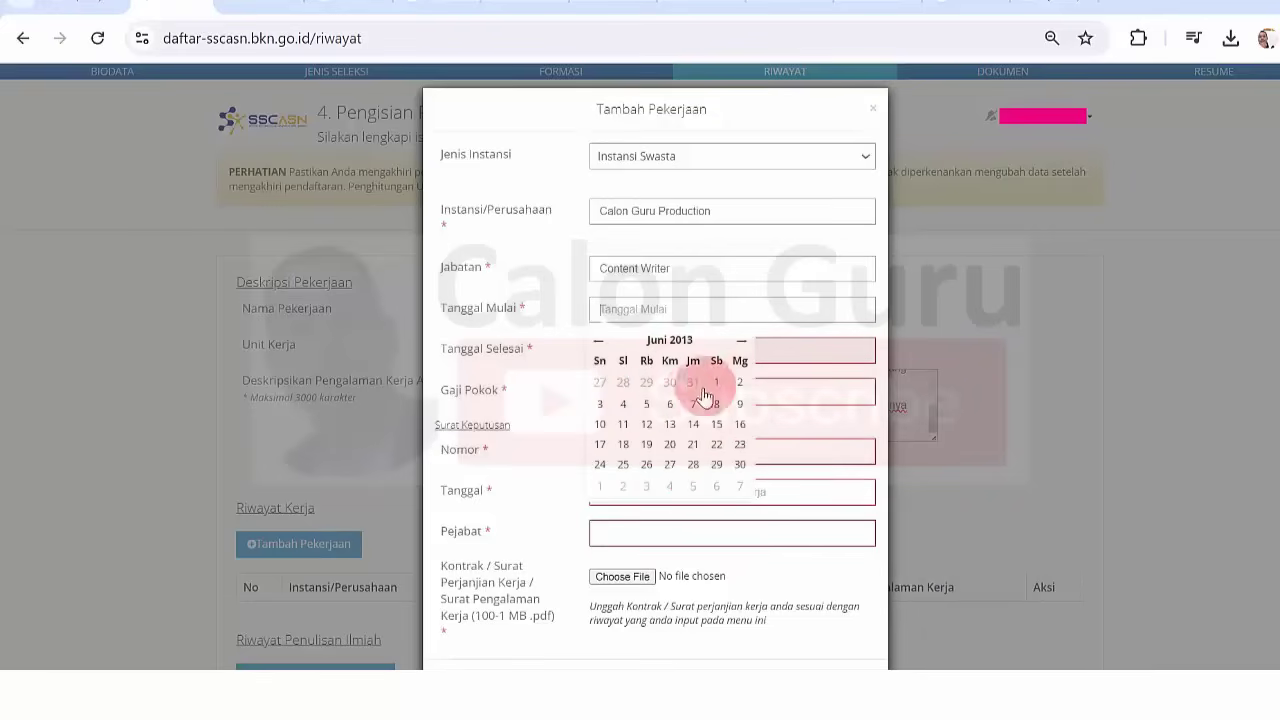
pyautogui.click(672, 406)
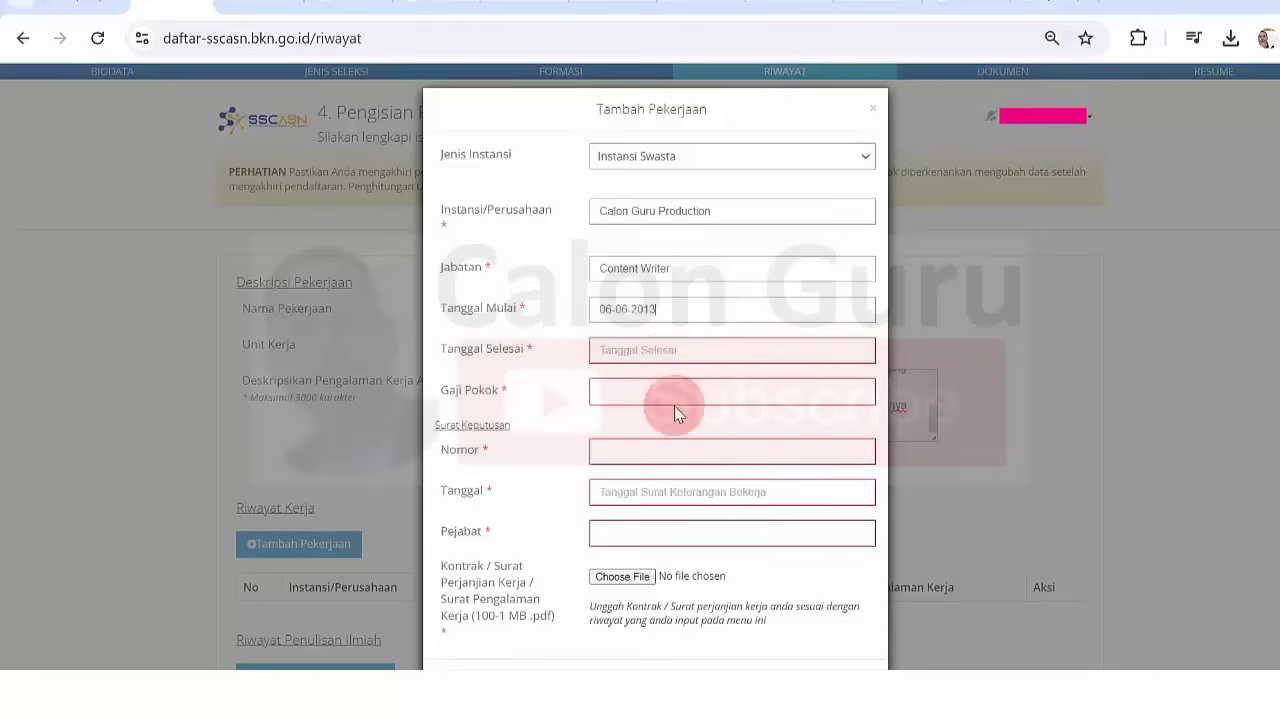
# - Set the end date to 03-12-2023 and move to the Gaji Pokok field
pyautogui.click(651, 352)
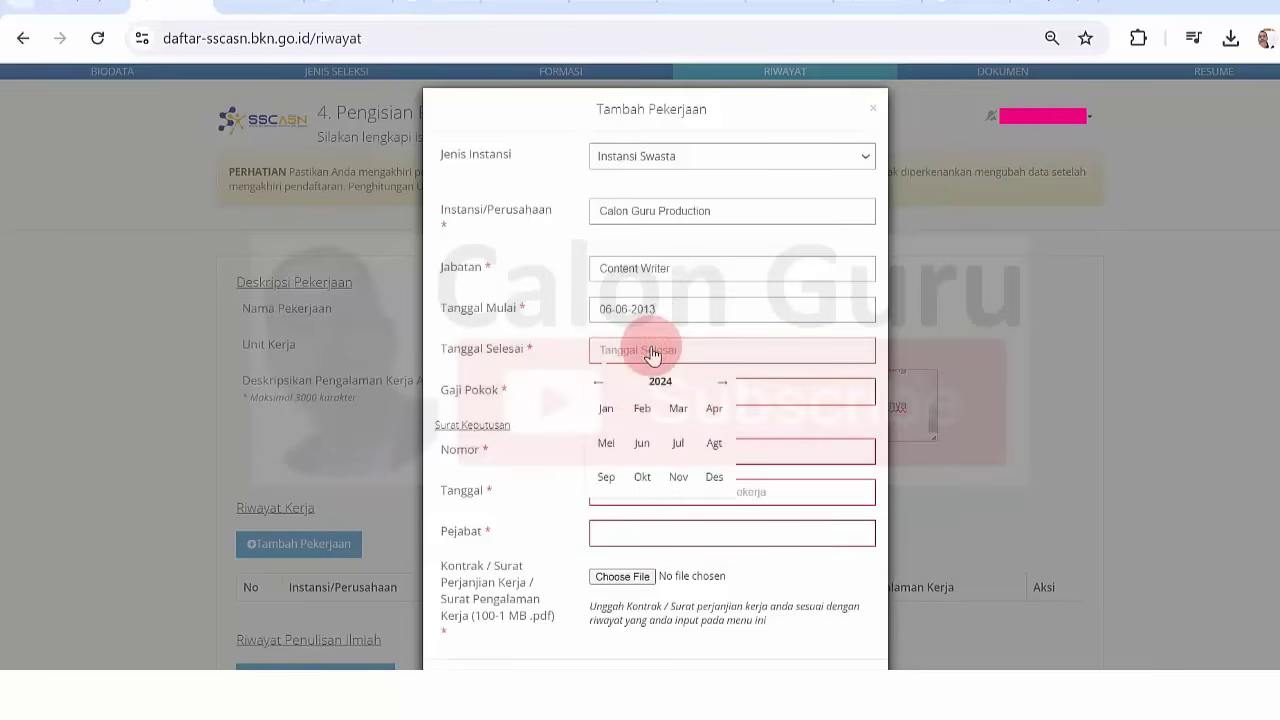
pyautogui.click(715, 478)
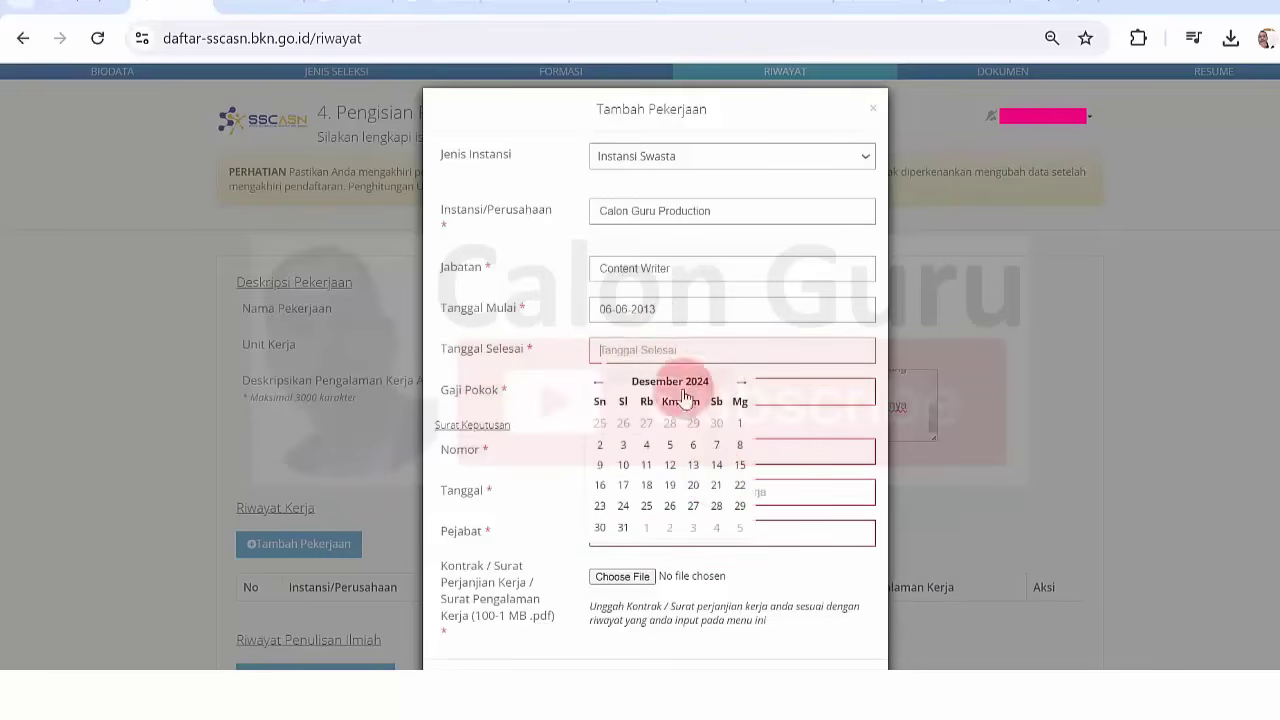
pyautogui.click(604, 383)
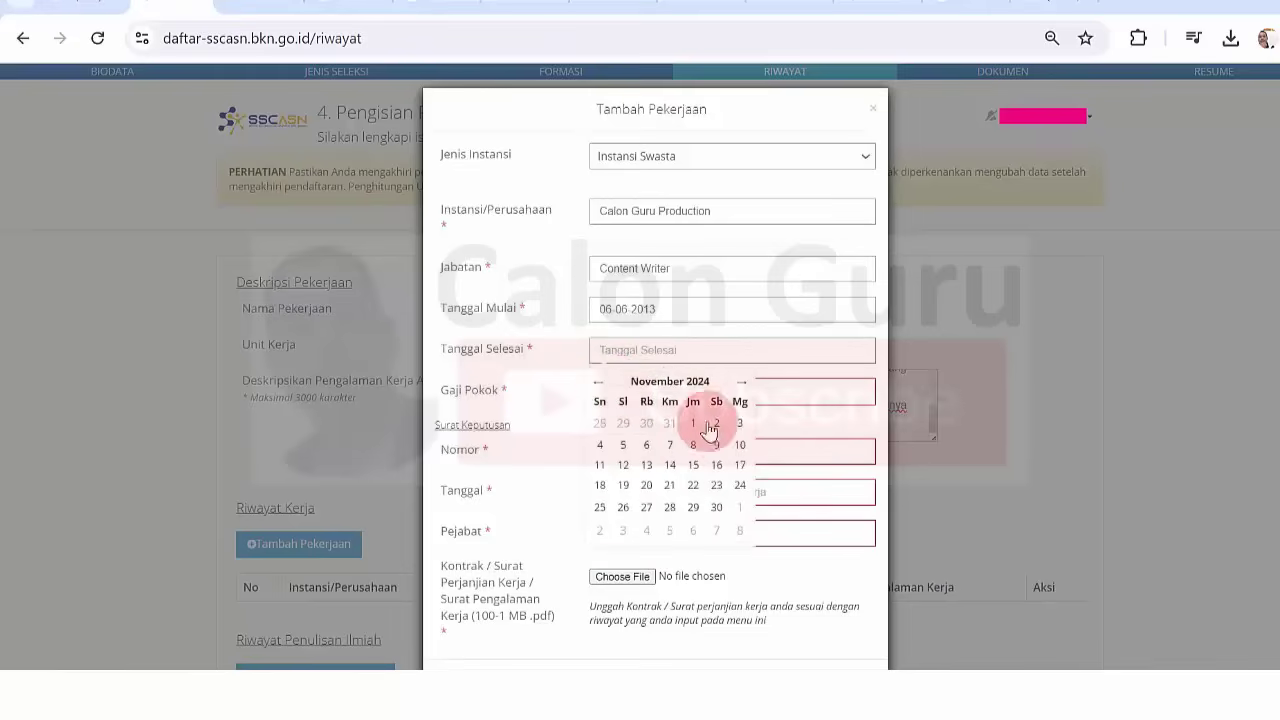
pyautogui.click(645, 385)
pyautogui.click(662, 384)
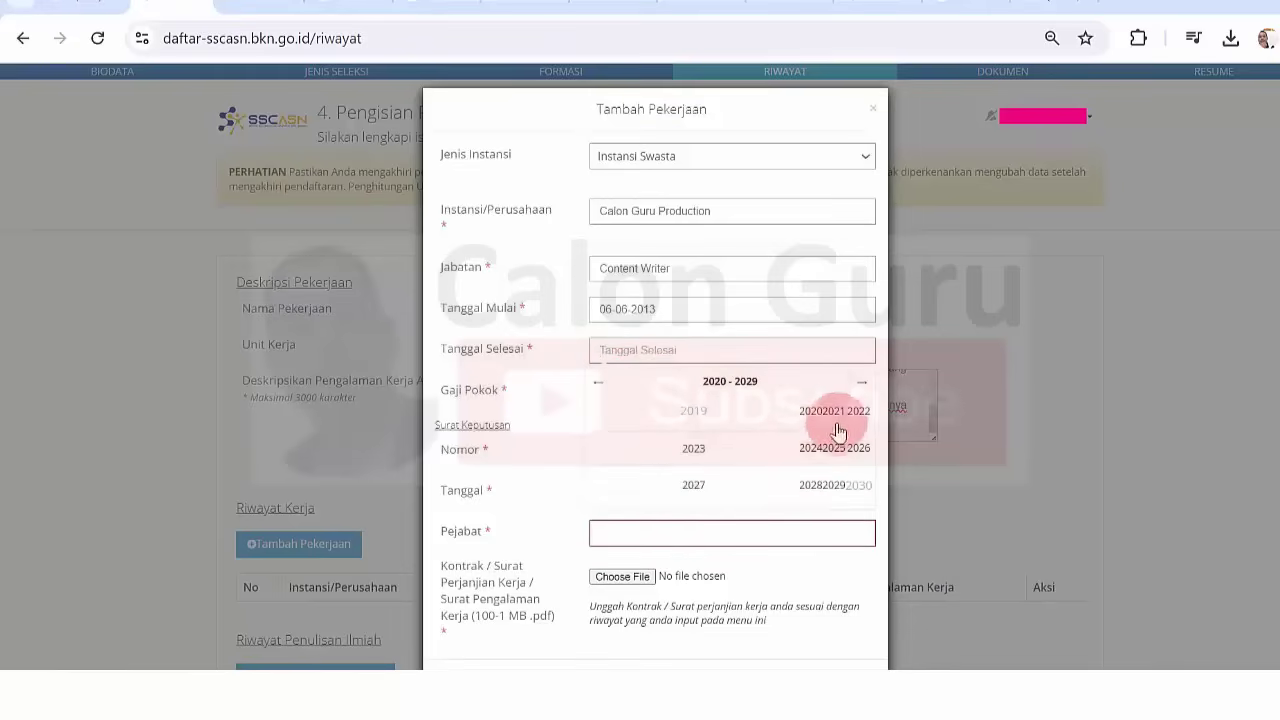
pyautogui.click(700, 450)
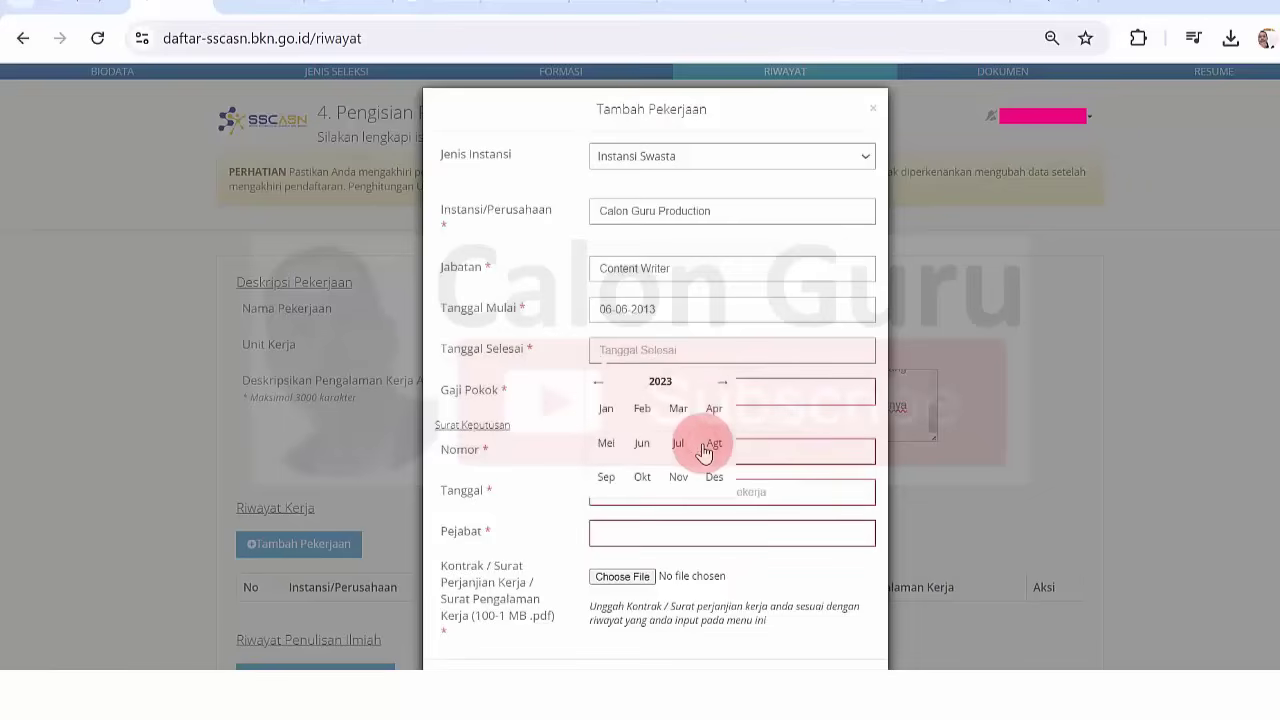
pyautogui.click(713, 477)
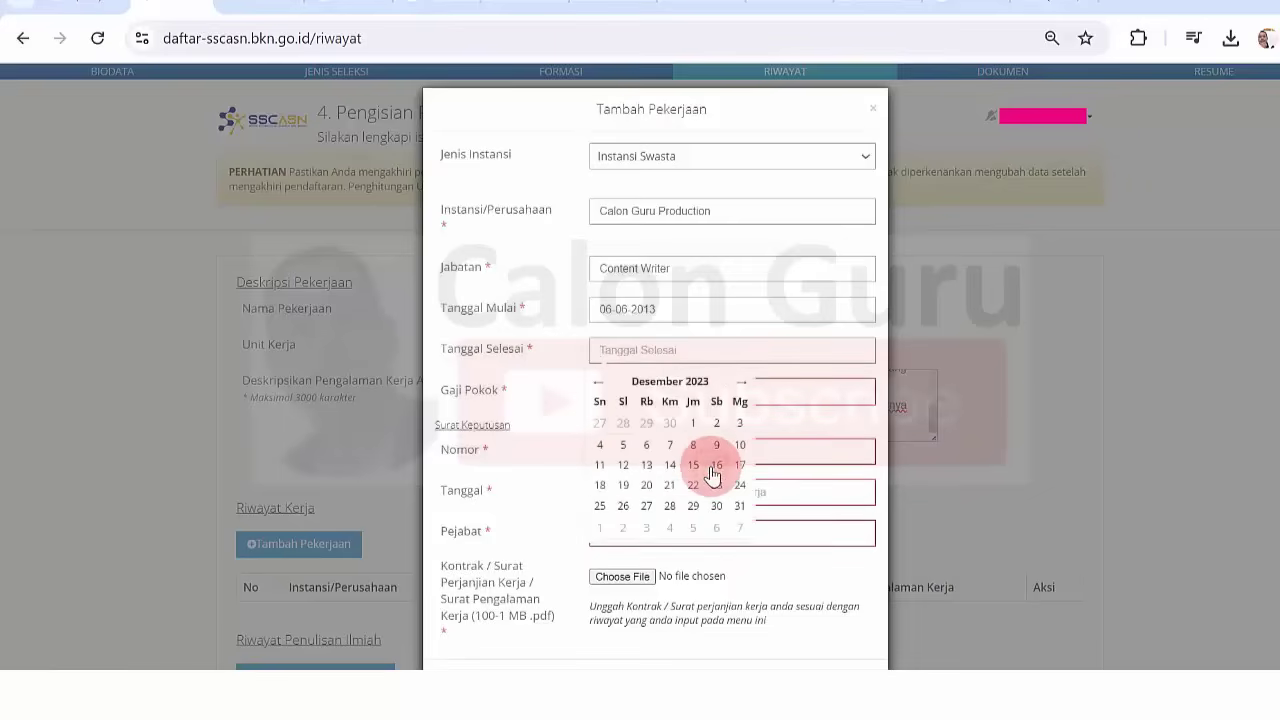
pyautogui.click(740, 424)
pyautogui.click(613, 390)
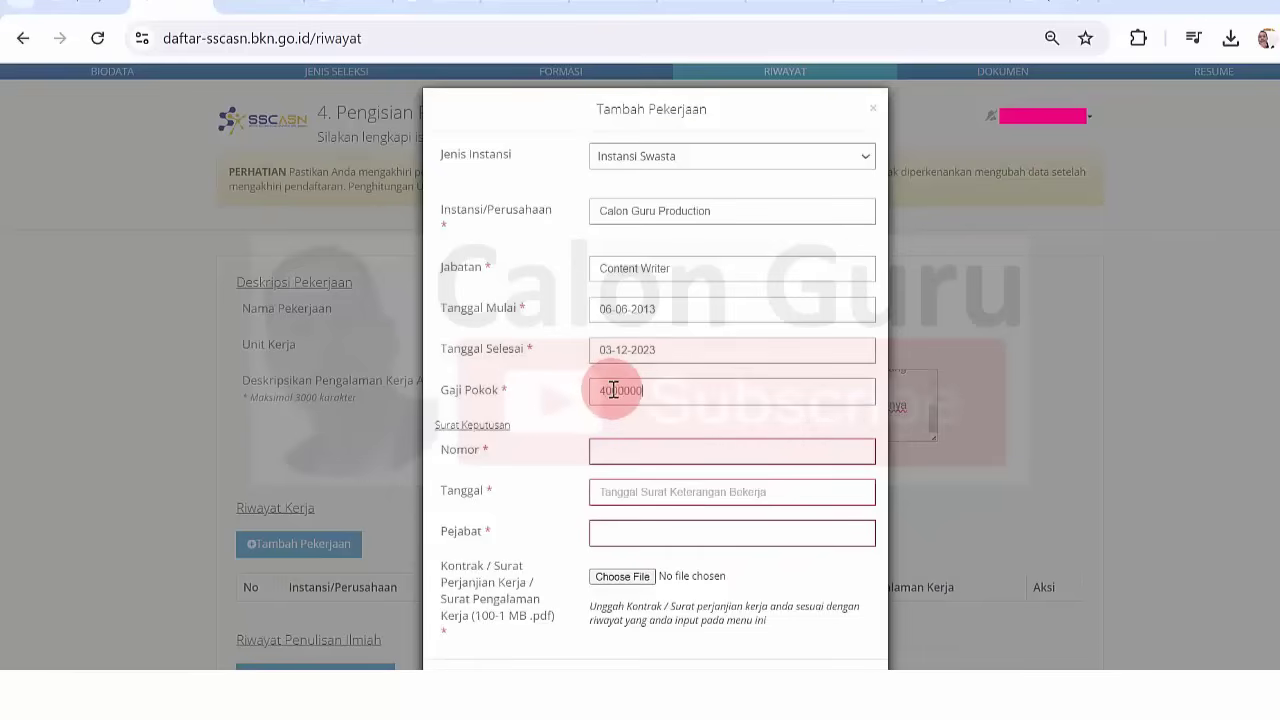
# - Enter a decree number in the Nomor field
pyautogui.click(631, 449)
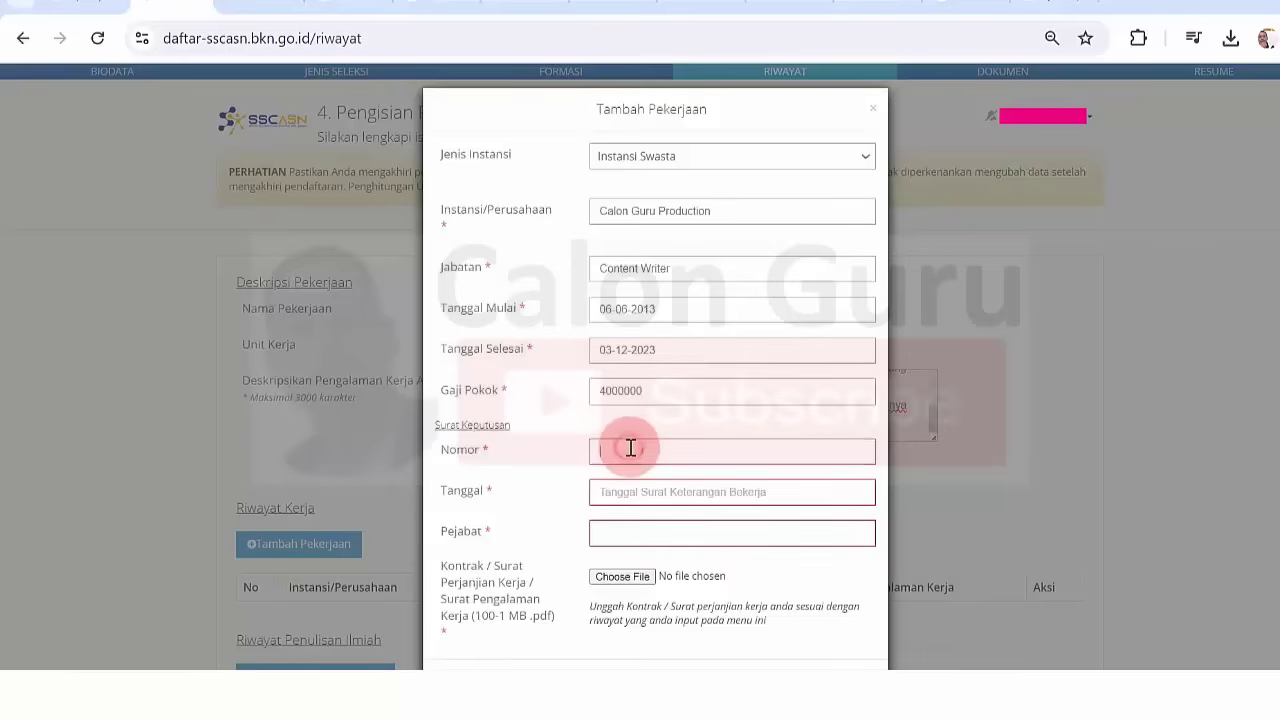
pyautogui.write('niuhsui')
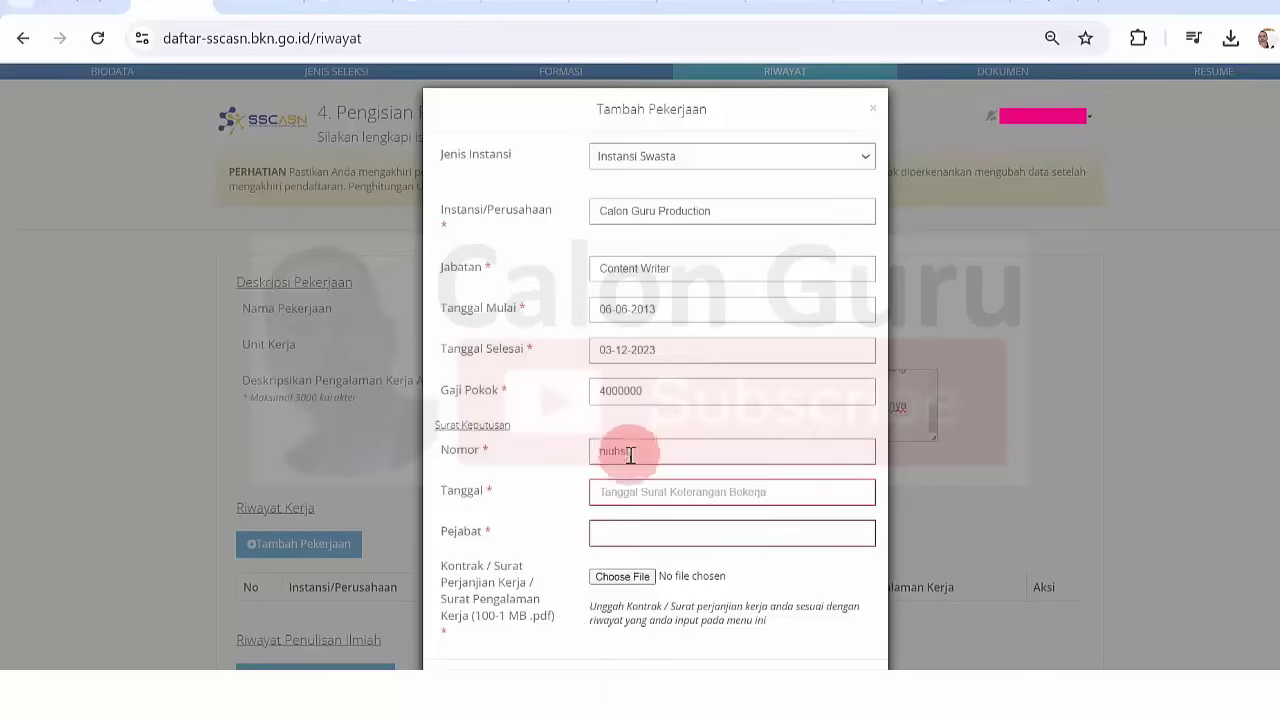
pyautogui.click(638, 507)
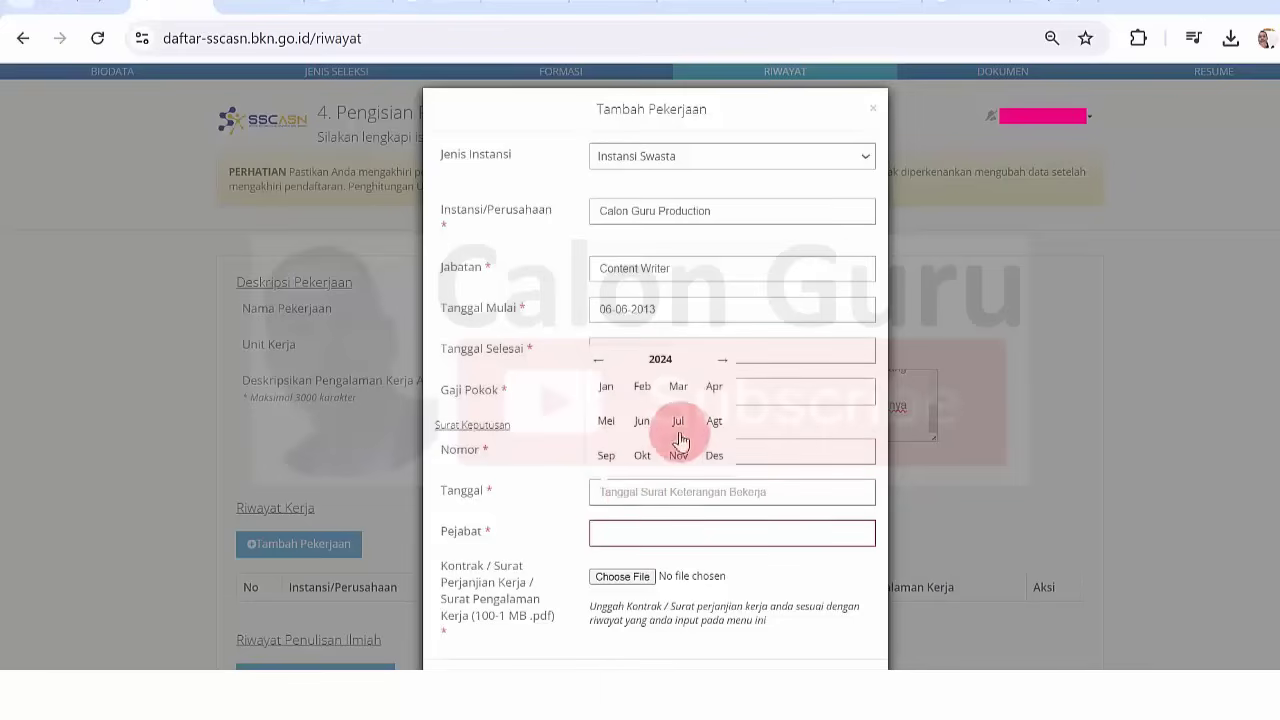
pyautogui.click(853, 273)
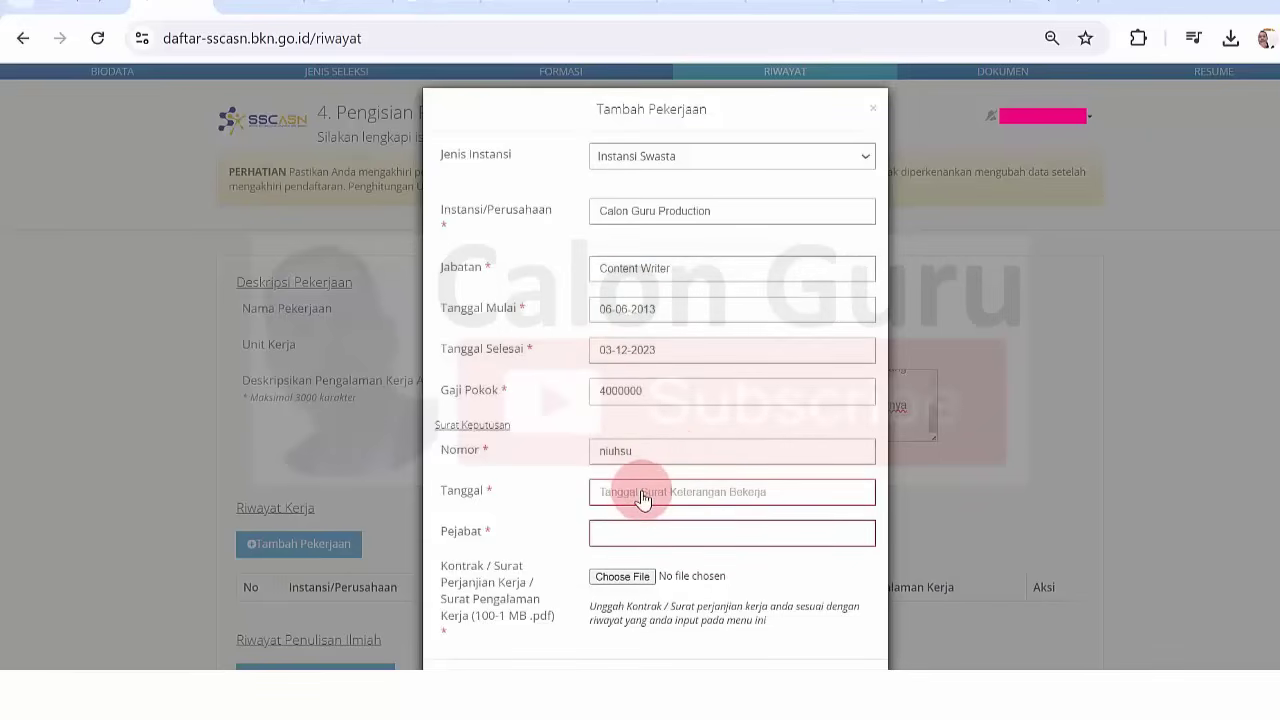
# - Set decree date 06-06-2013 and type Manajer as the issuing official
pyautogui.click(641, 497)
pyautogui.click(660, 360)
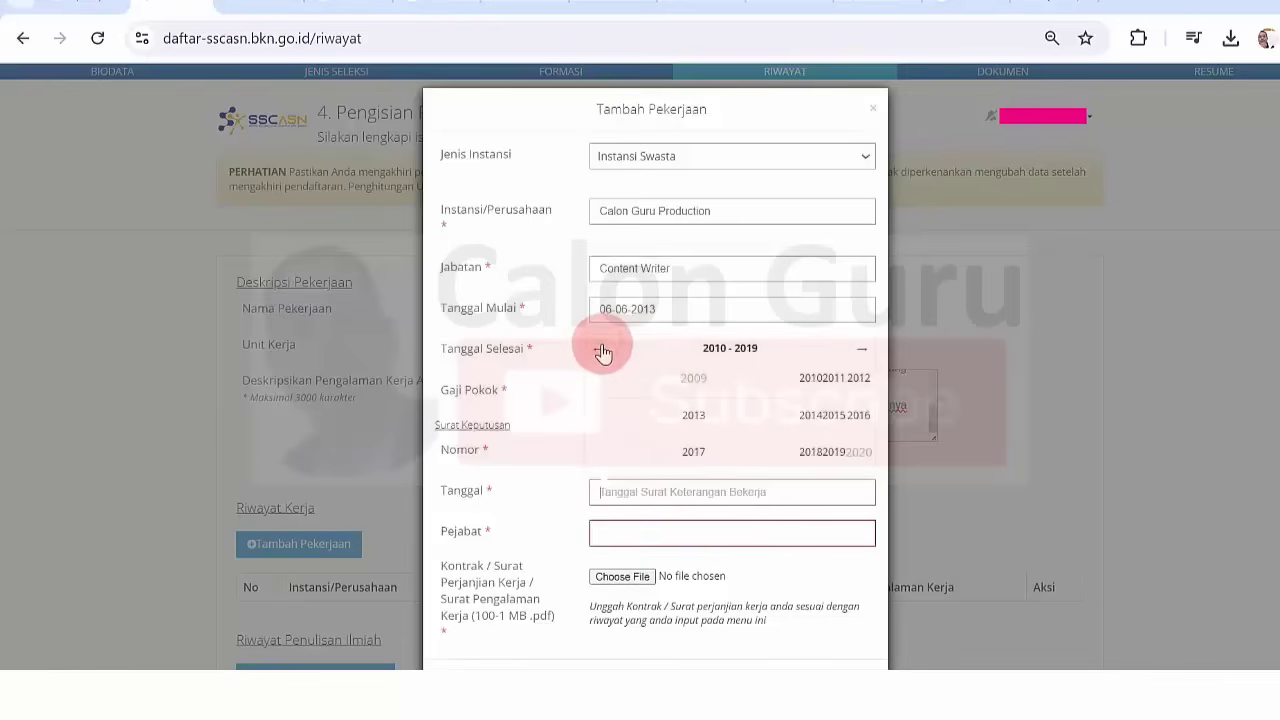
pyautogui.click(694, 418)
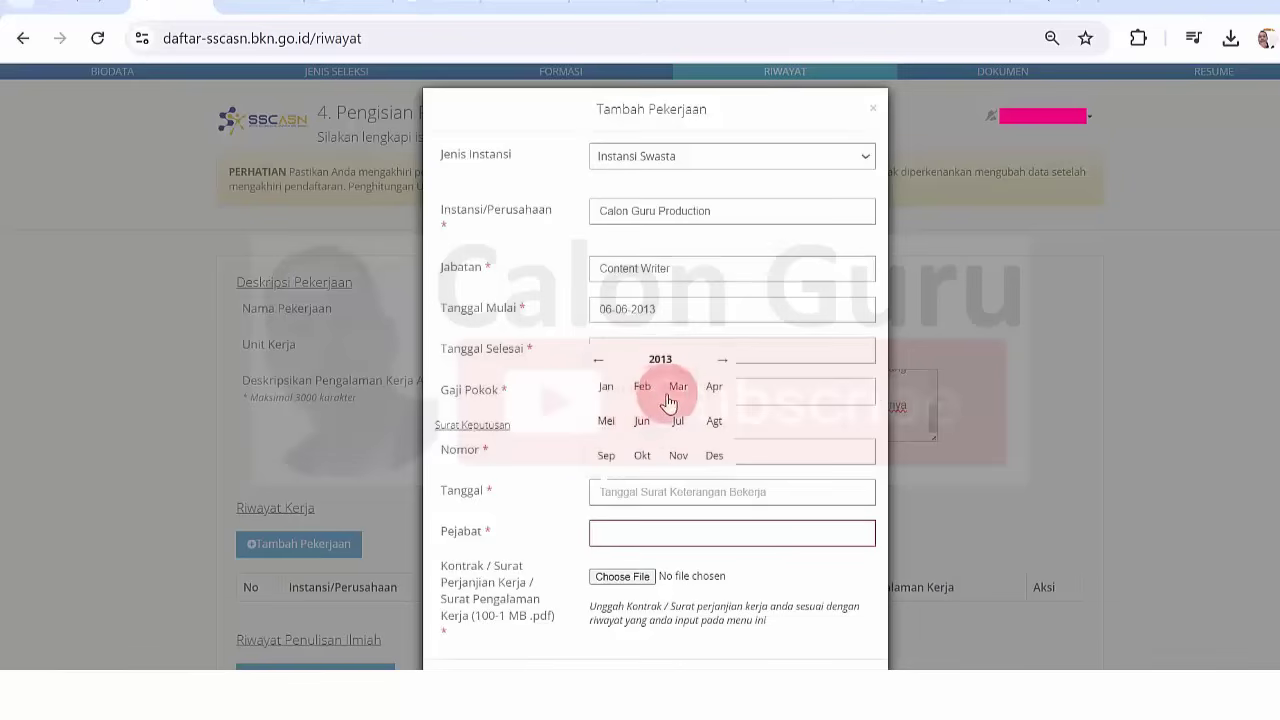
pyautogui.click(642, 421)
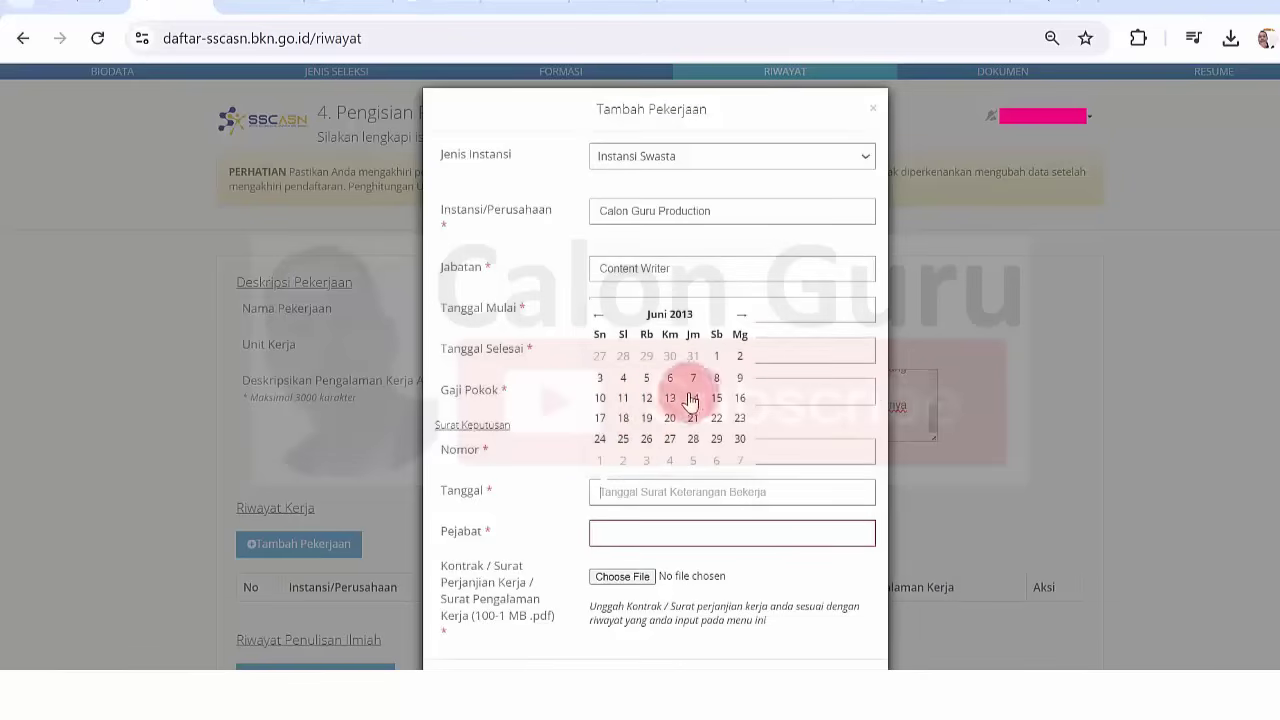
pyautogui.click(669, 378)
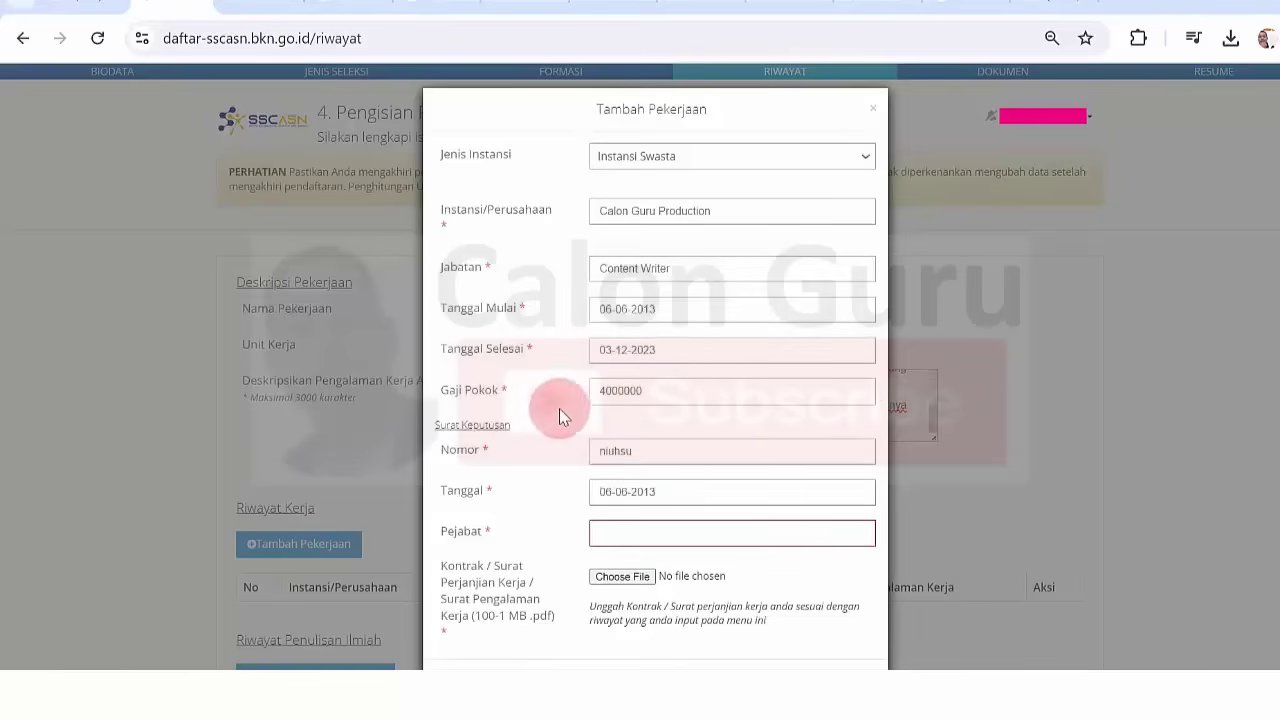
pyautogui.click(638, 530)
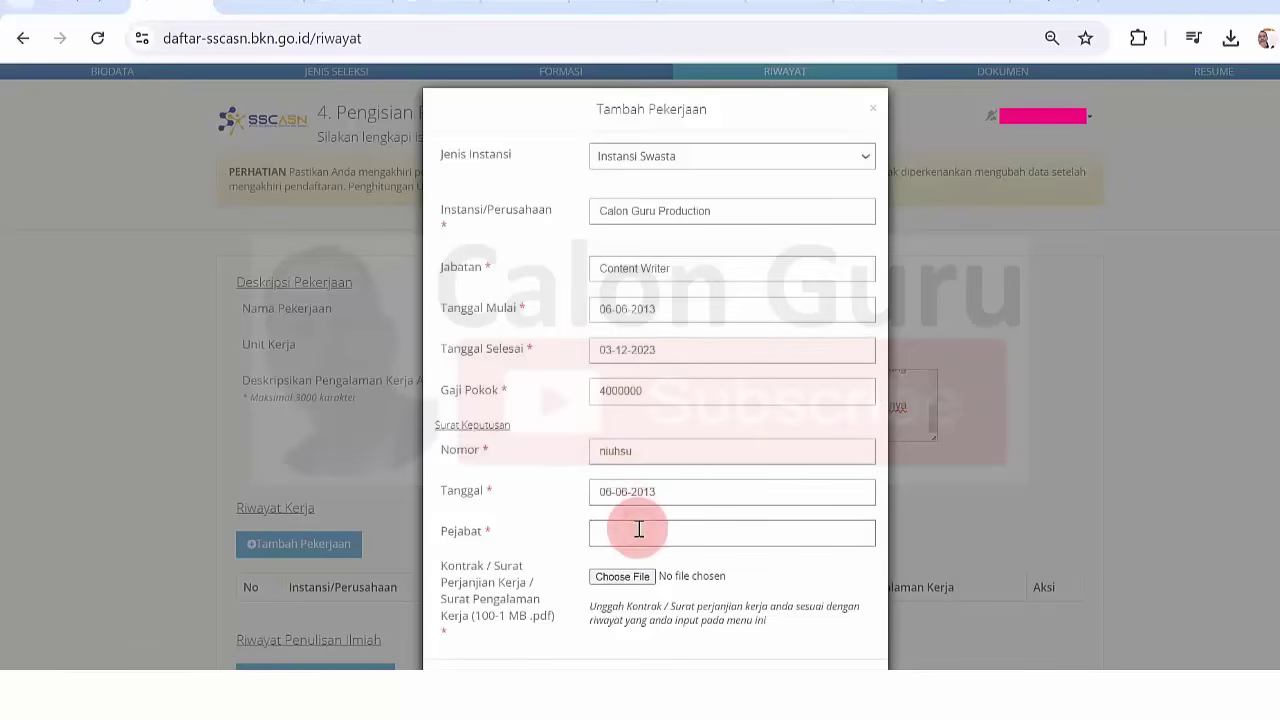
pyautogui.write('Manaj')
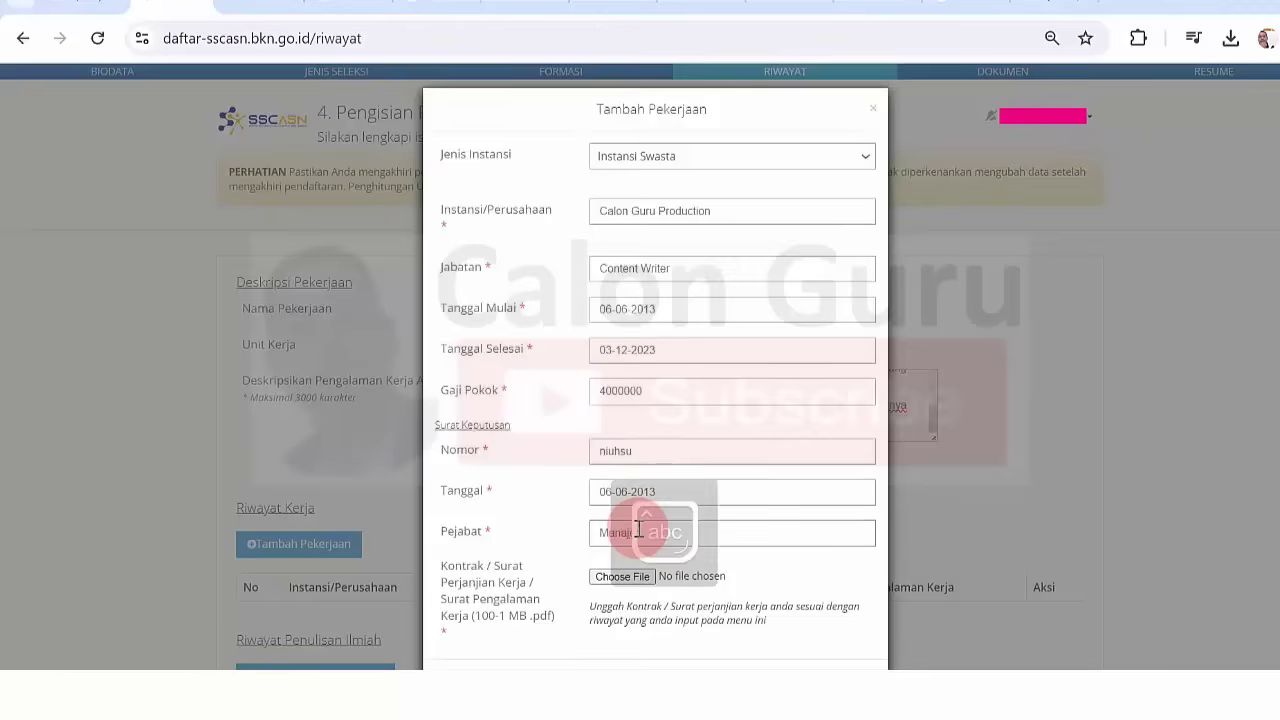
pyautogui.write('er')
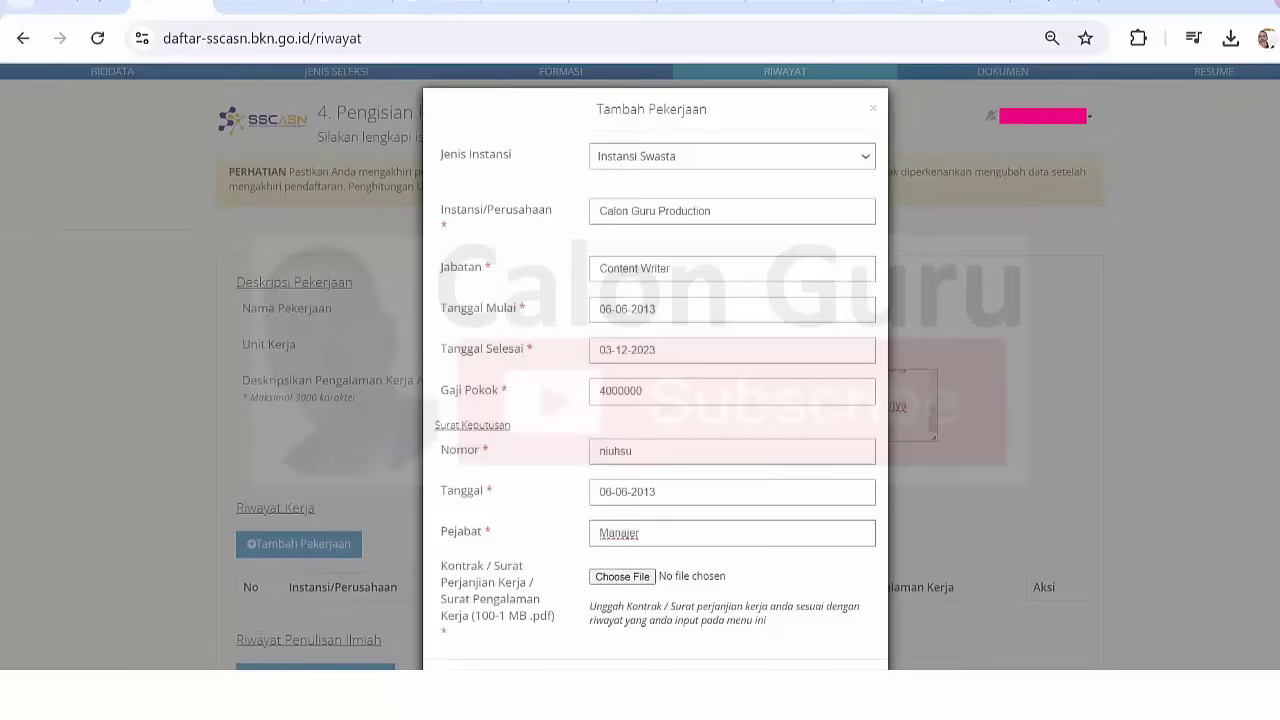
# - Zoom the browser to 67% and reopen the Tambah Pekerjaan form
pyautogui.click(1276, 38)
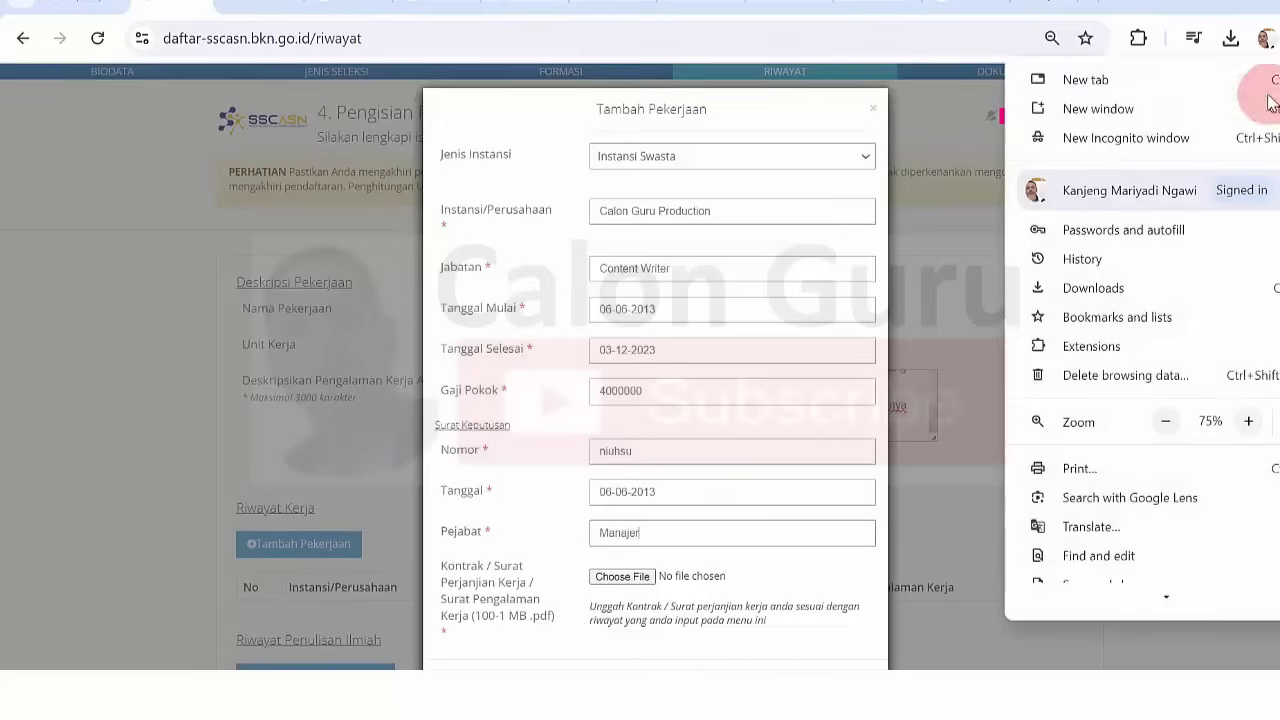
pyautogui.click(1165, 421)
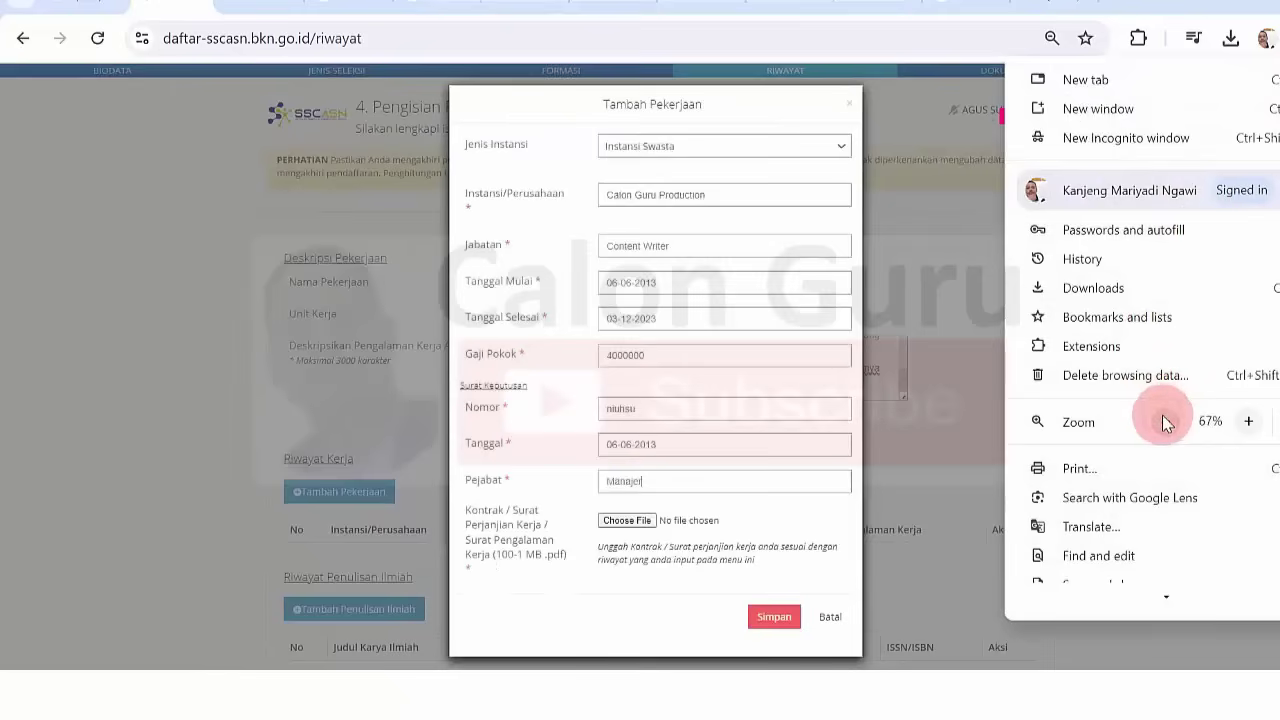
pyautogui.click(972, 364)
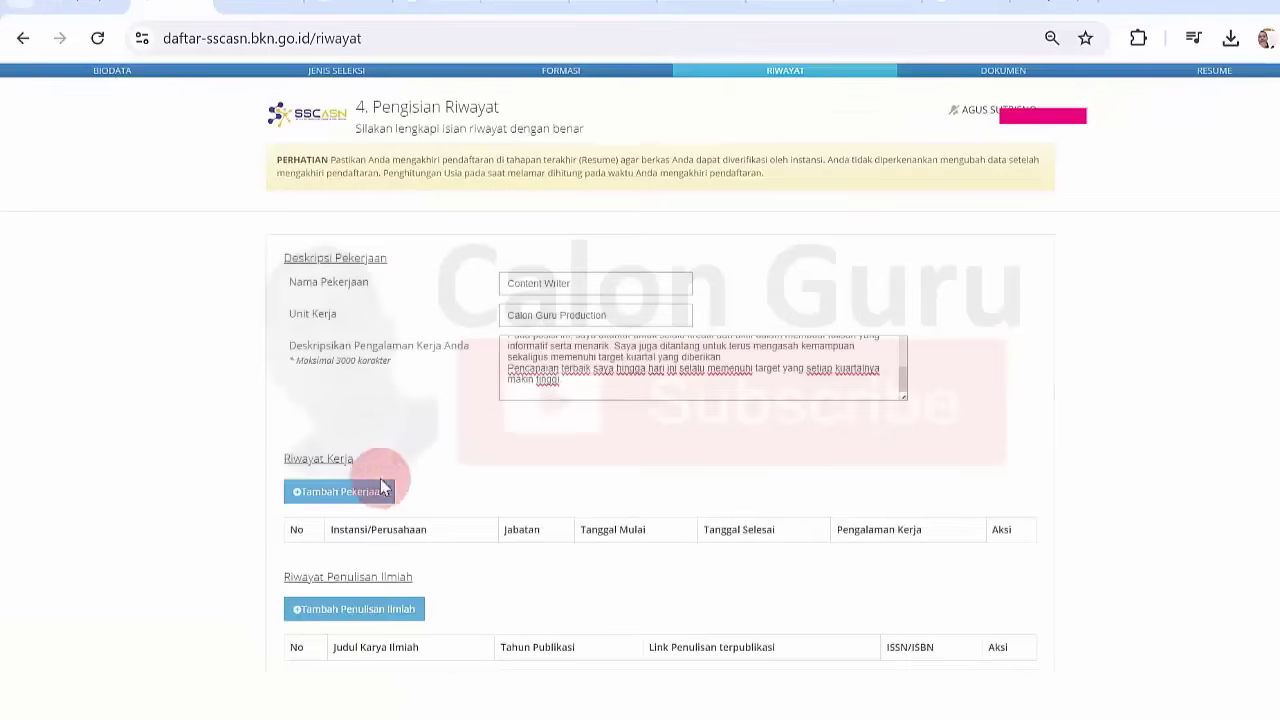
pyautogui.click(340, 491)
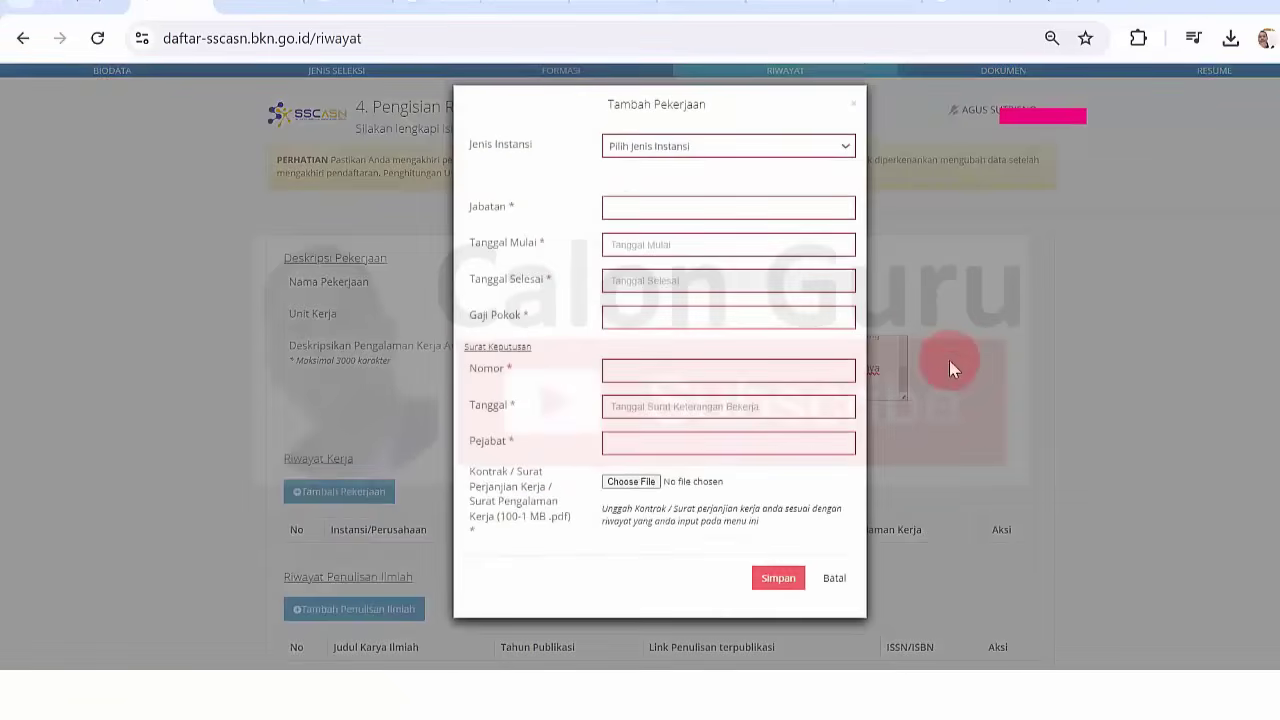
pyautogui.click(949, 360)
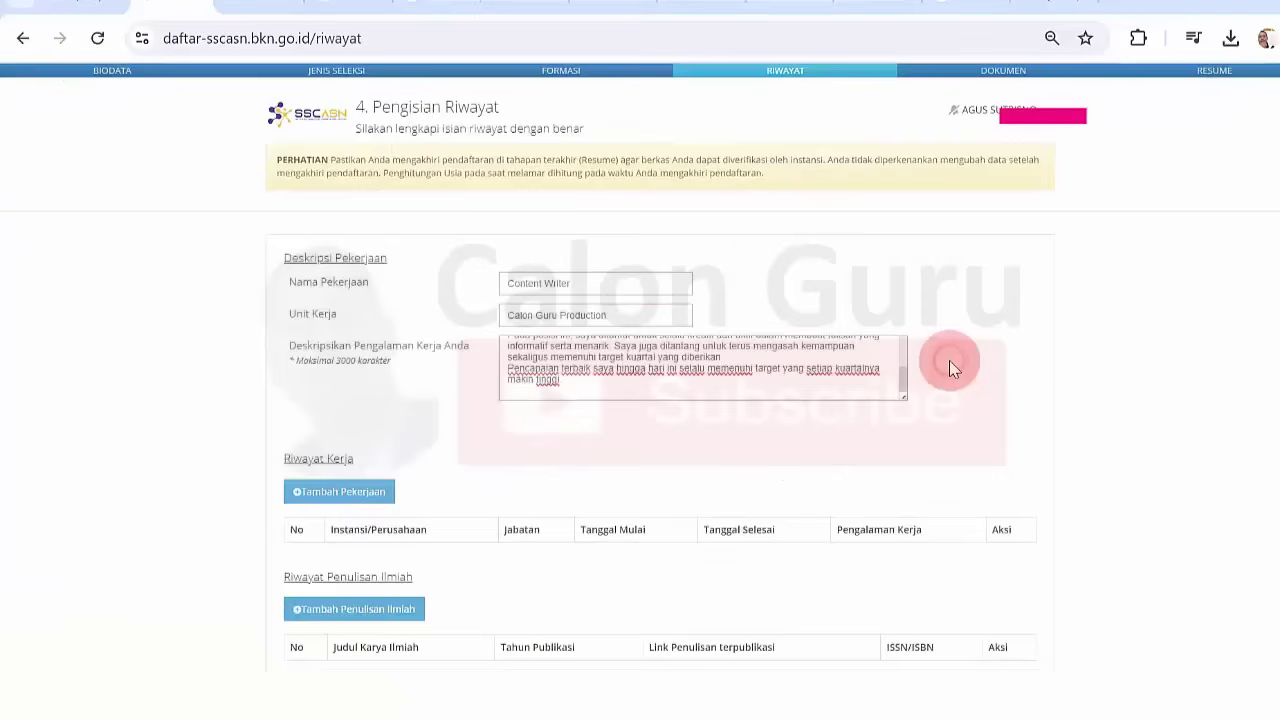
pyautogui.click(338, 495)
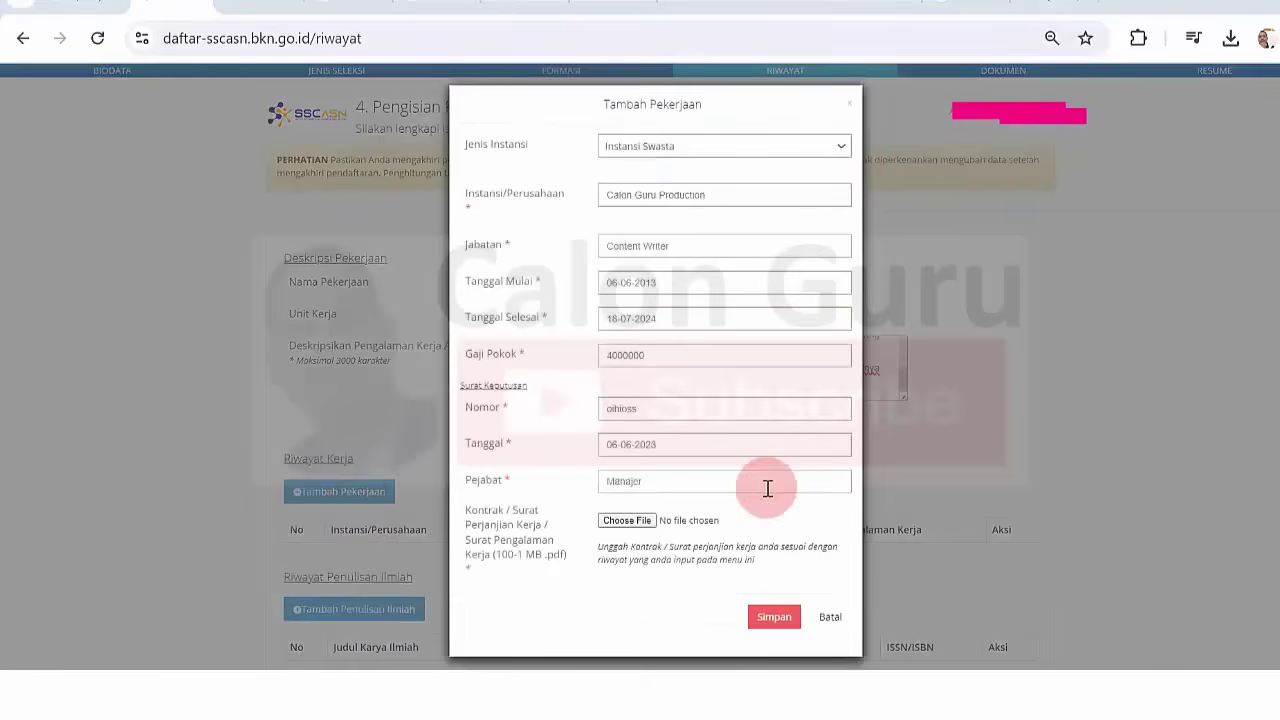
# - Try saving the work entry without a contract file and dismiss the warning
pyautogui.click(624, 521)
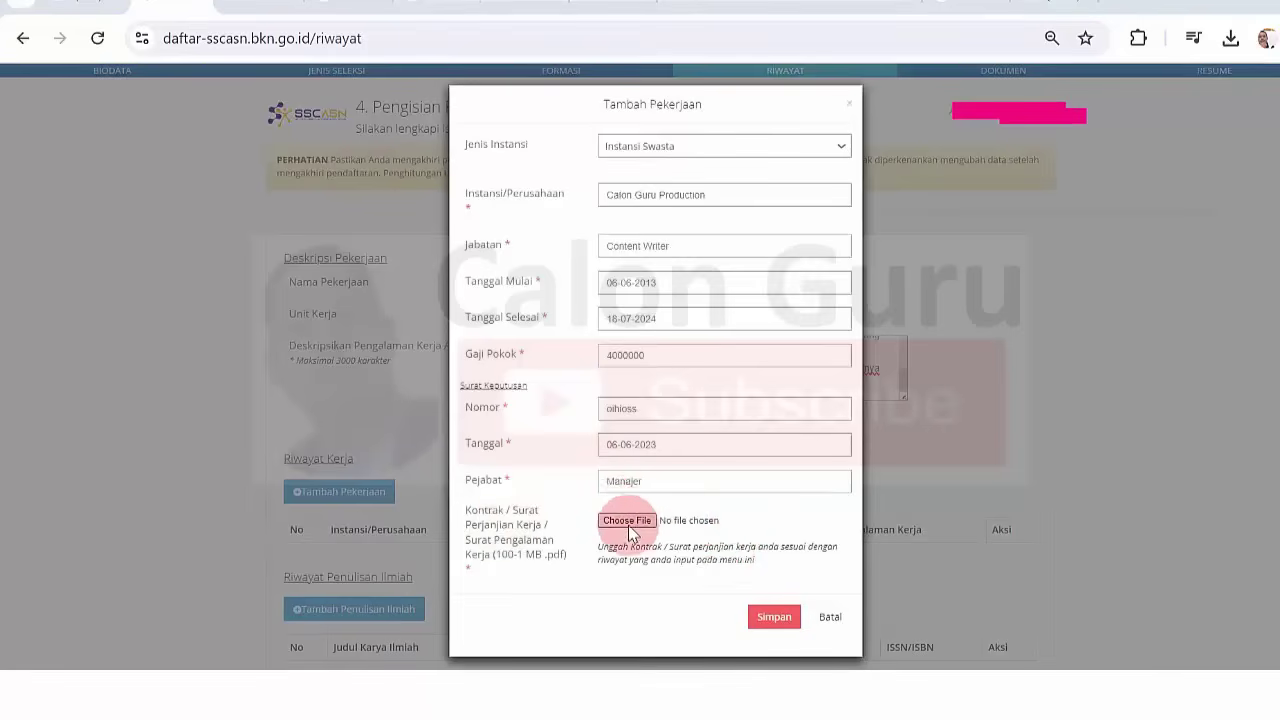
pyautogui.moveTo(612, 541); pyautogui.dragTo(711, 541)
pyautogui.click(713, 542)
pyautogui.click(773, 620)
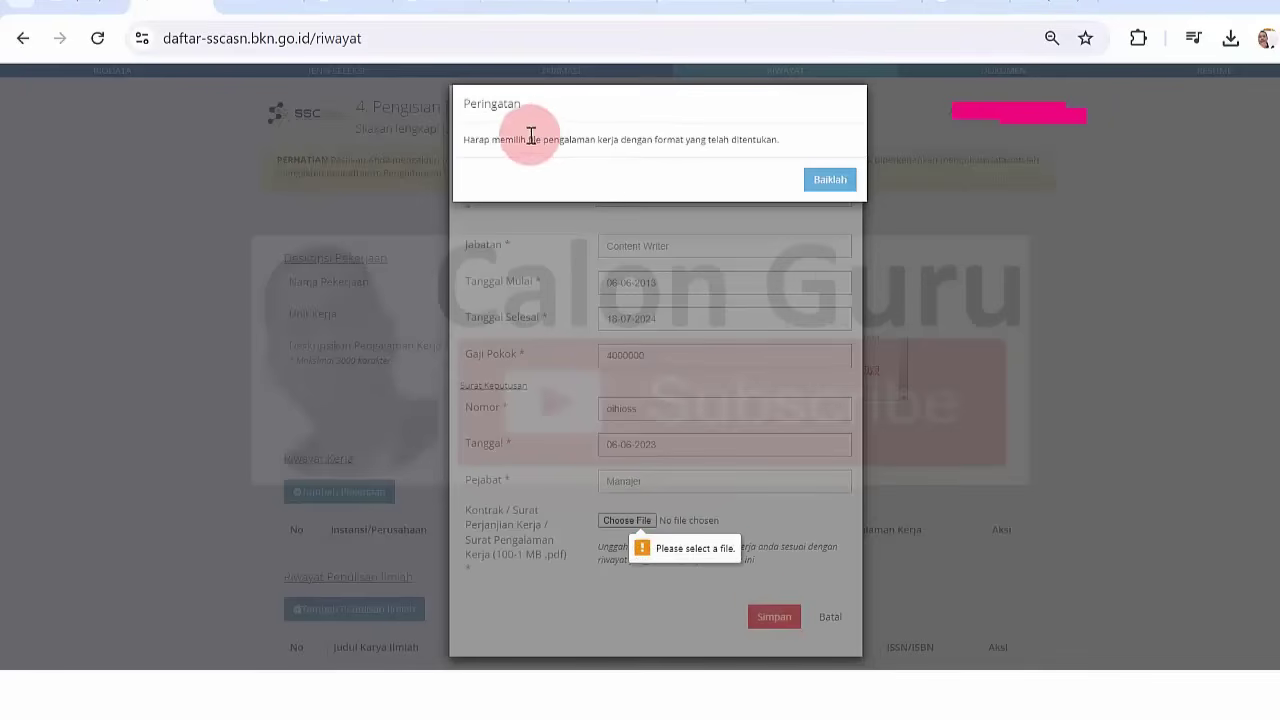
pyautogui.click(824, 181)
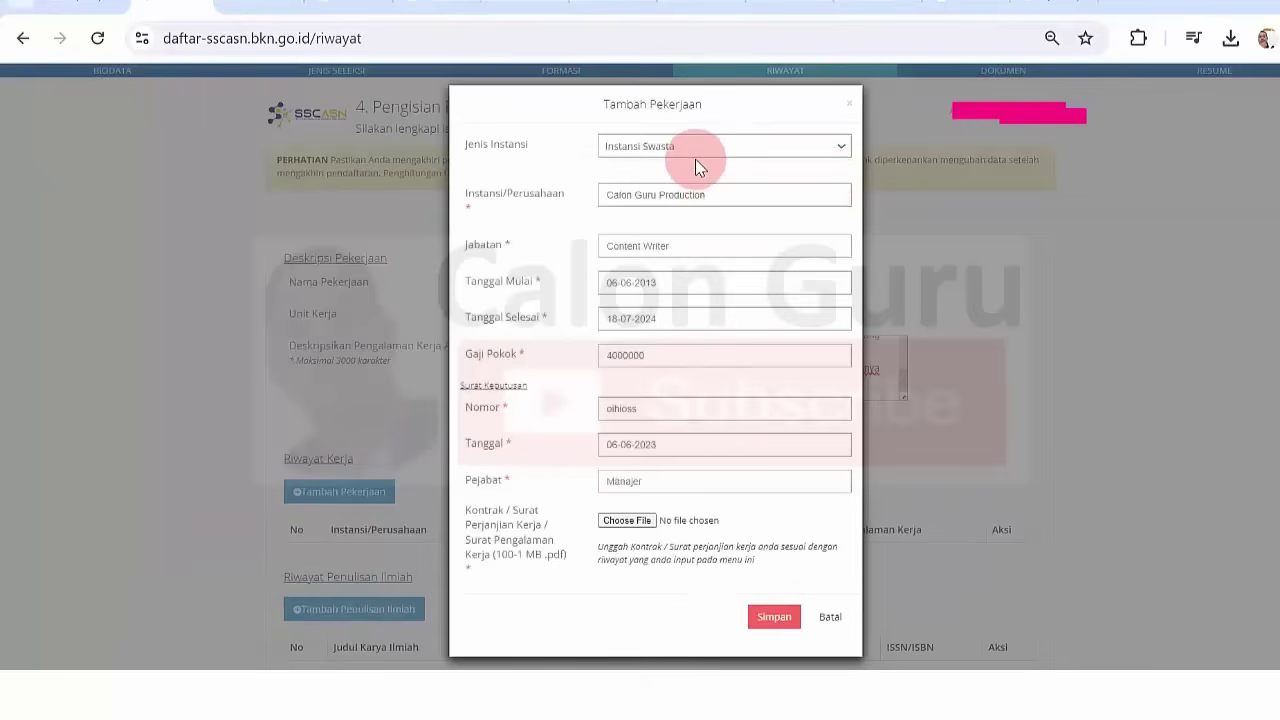
# - Attach the accreditation certificate file, attempt to save, and dismiss the format warning
pyautogui.click(627, 520)
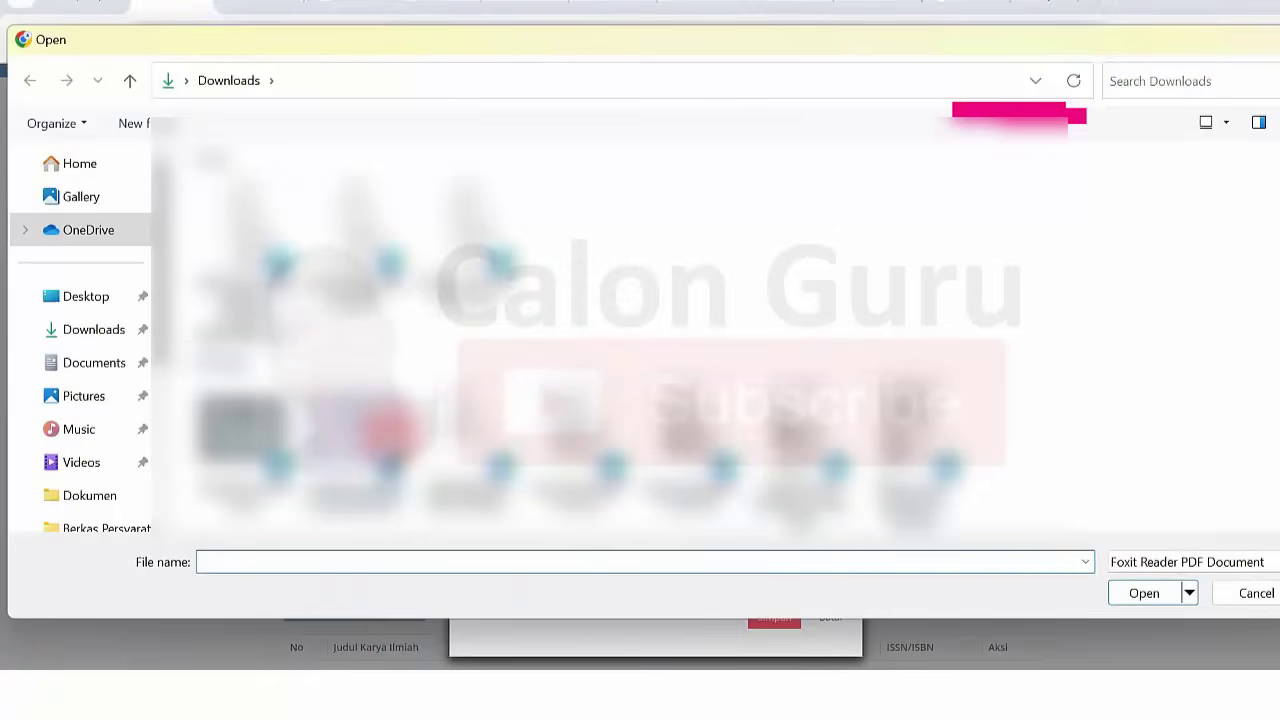
pyautogui.click(353, 425)
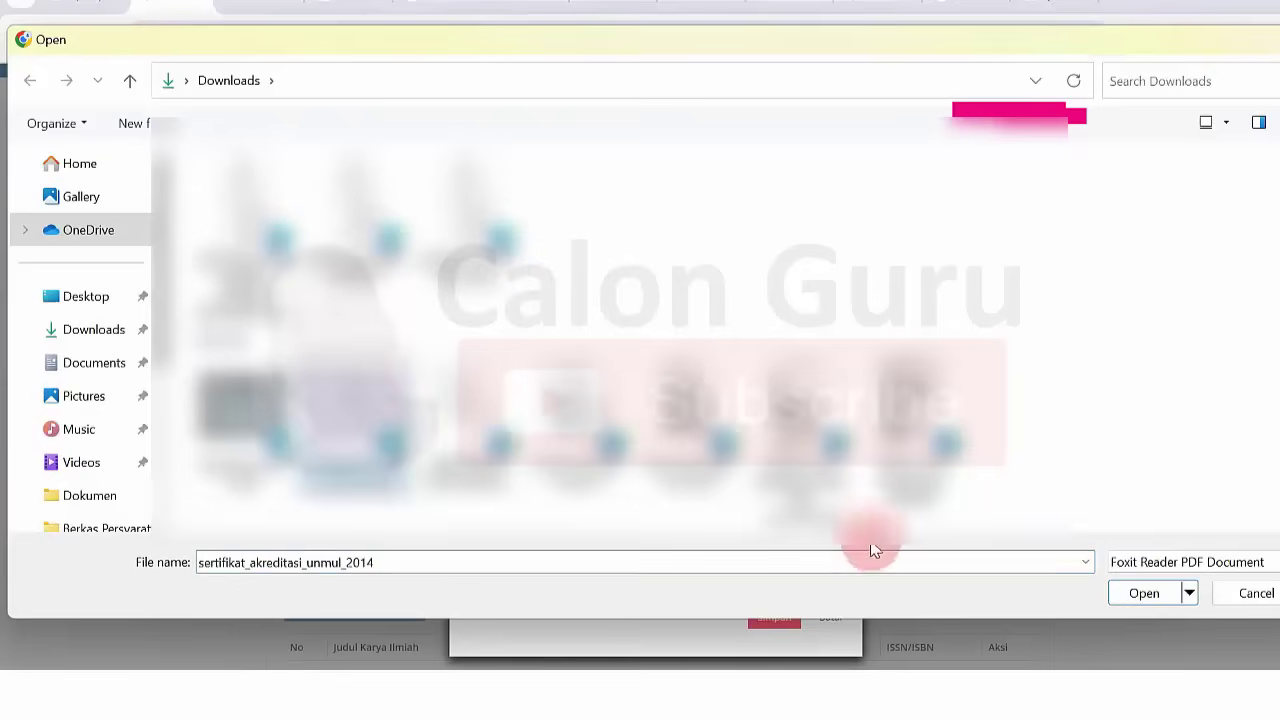
pyautogui.click(1145, 593)
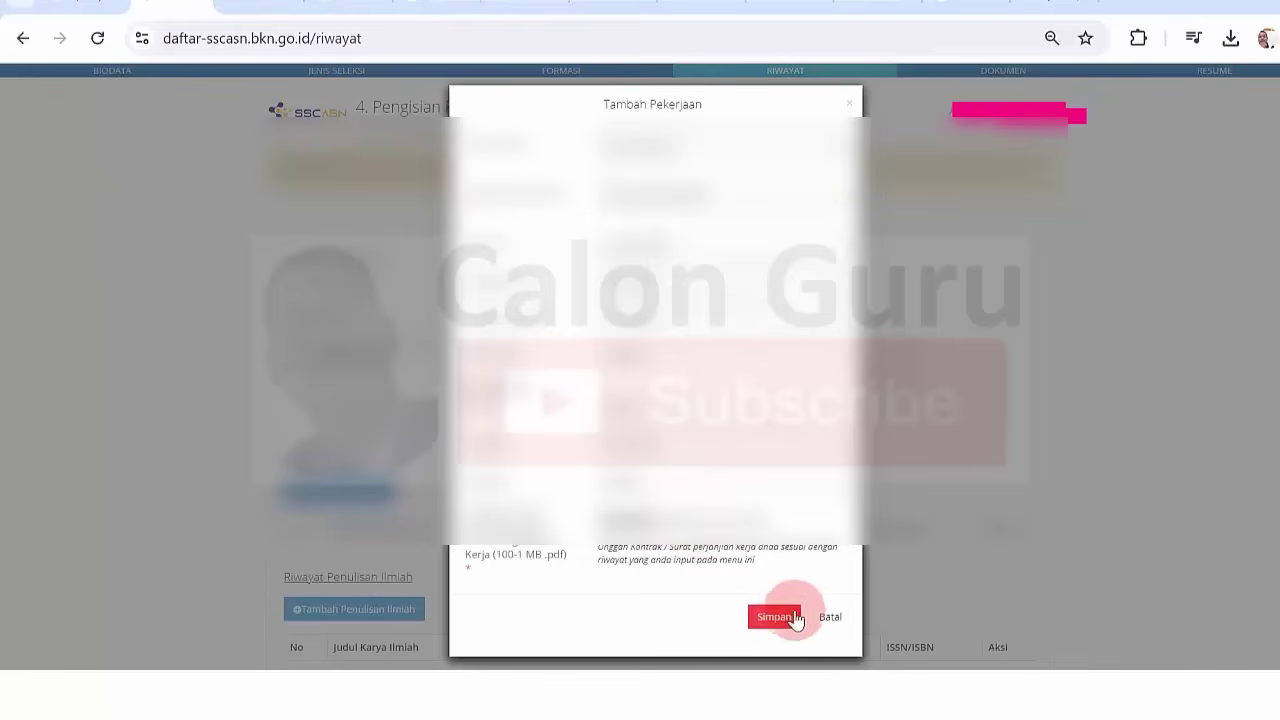
pyautogui.click(781, 618)
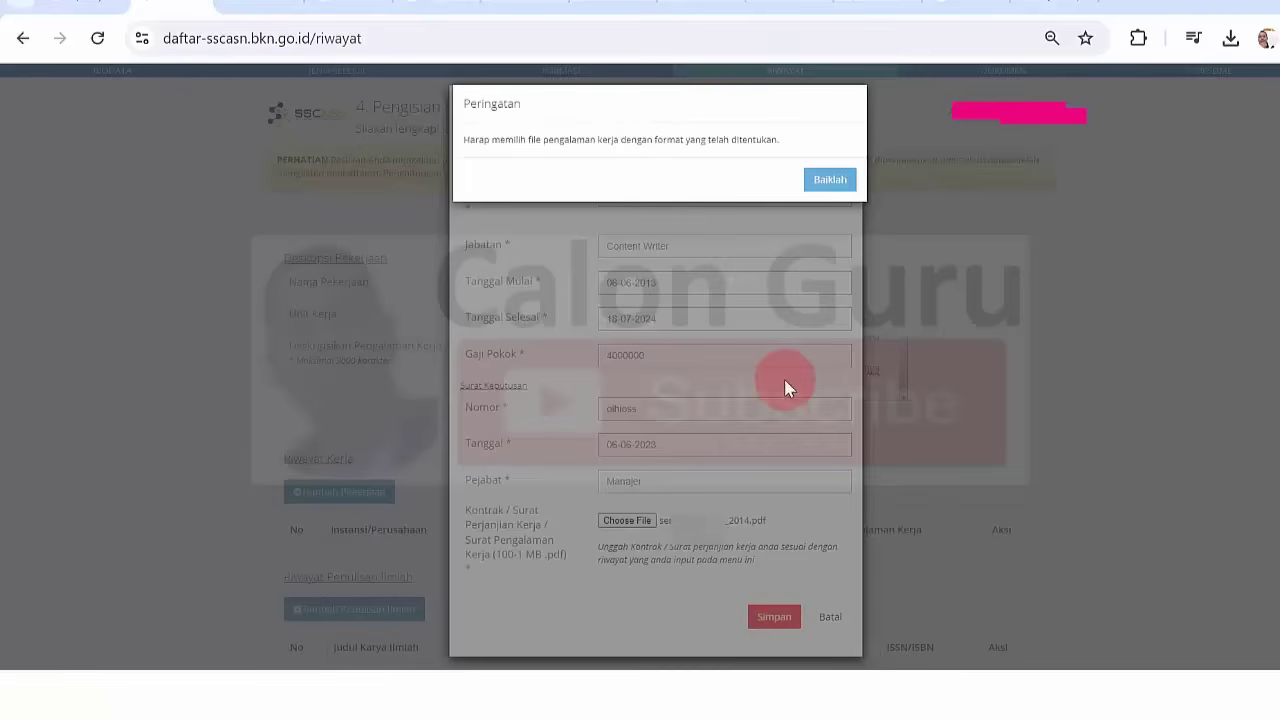
pyautogui.click(816, 181)
pyautogui.click(748, 528)
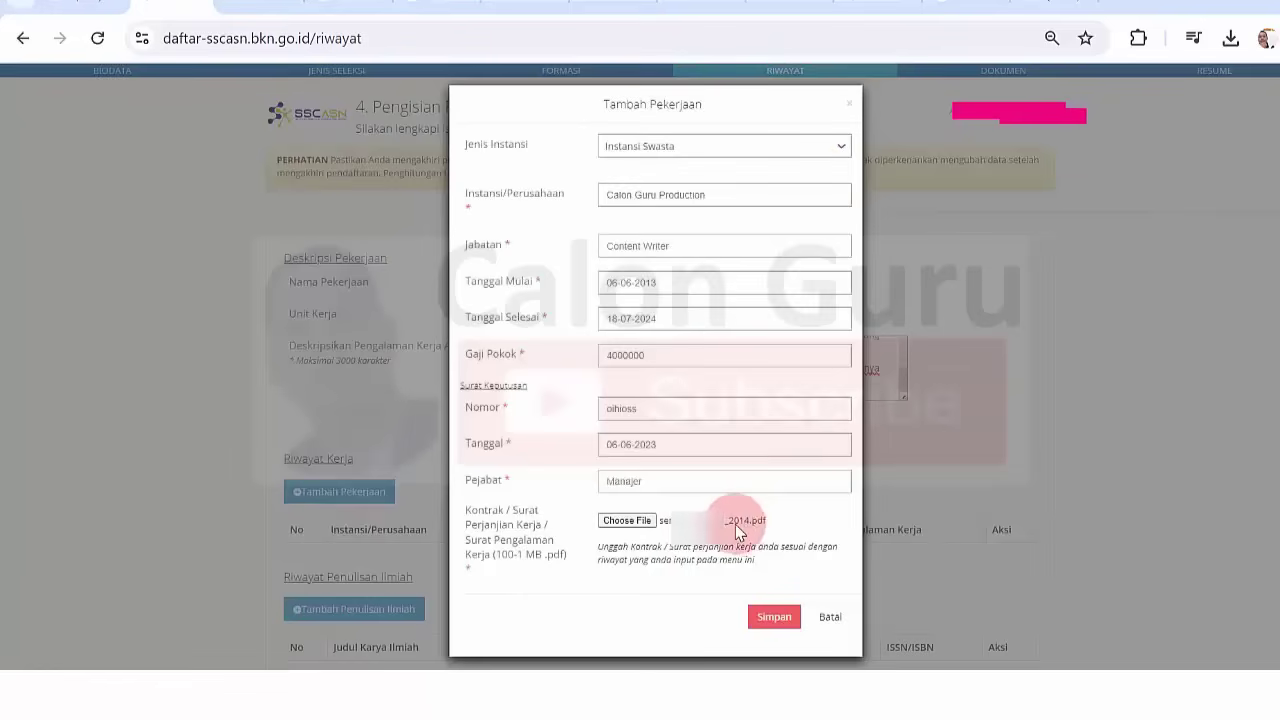
# - Replace the attachment with a different PDF from Downloads and save the entry
pyautogui.click(640, 522)
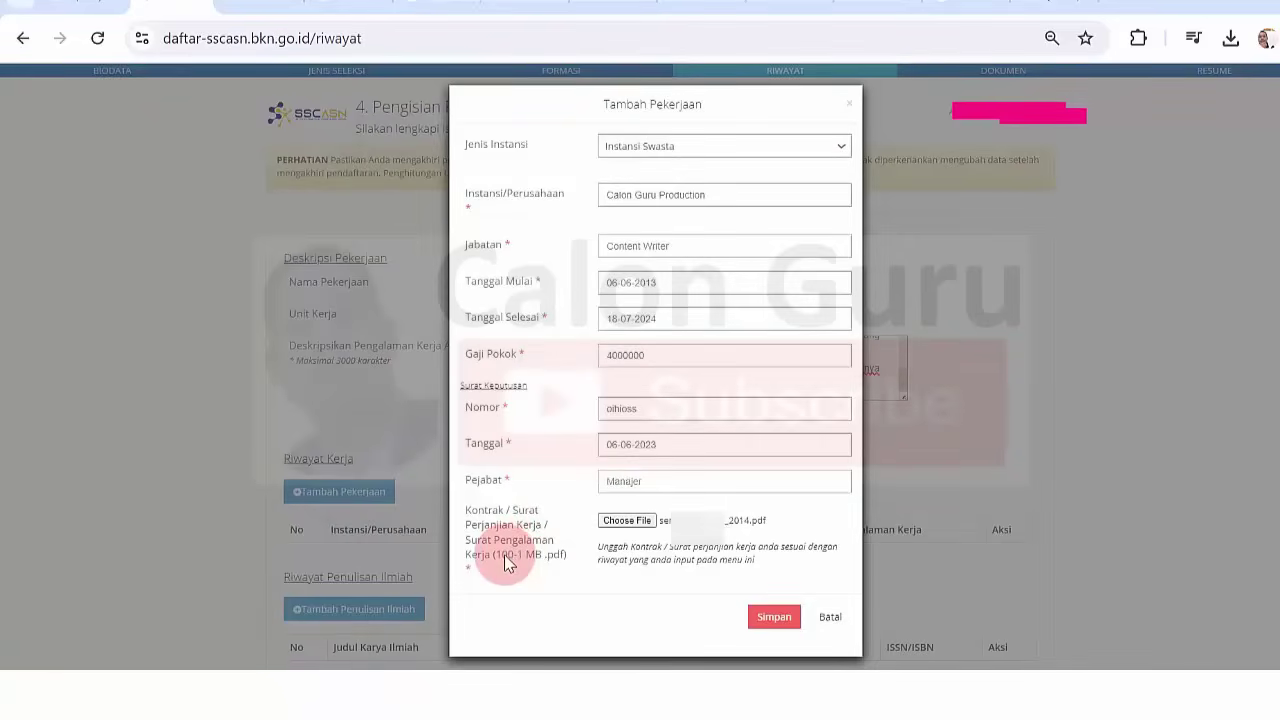
pyautogui.click(628, 521)
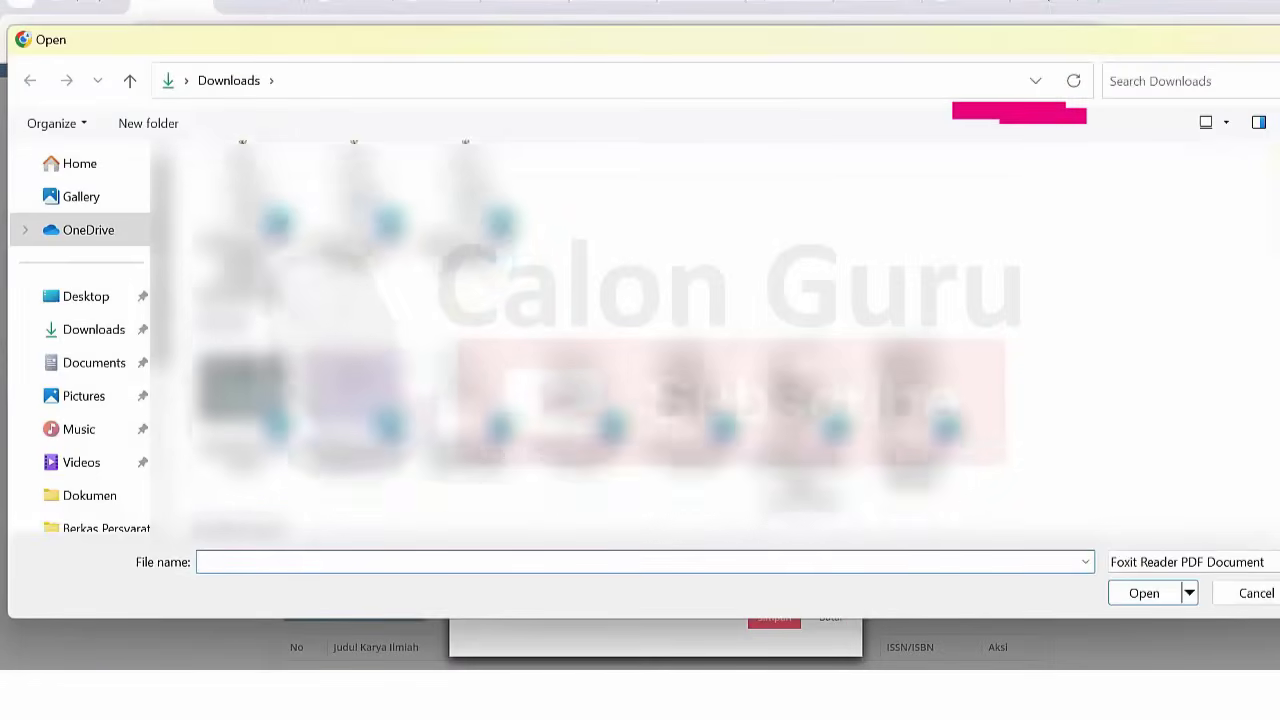
pyautogui.scroll(-1, 735, 340)
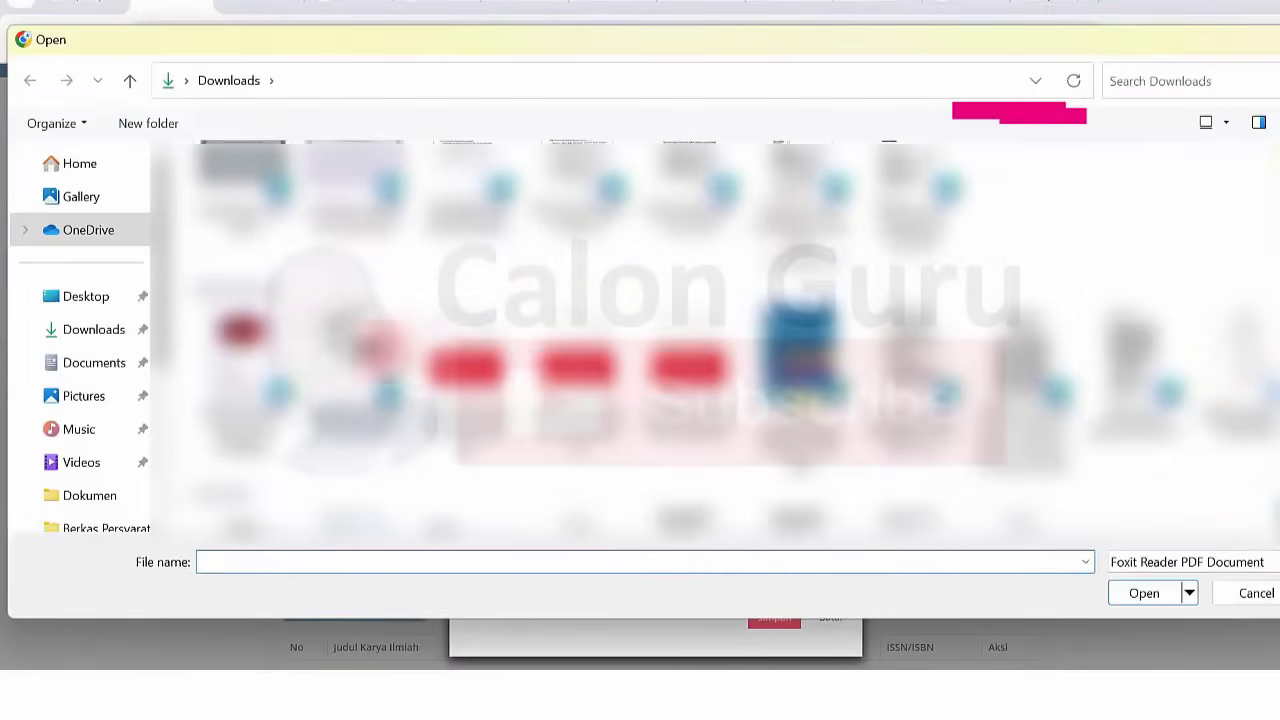
pyautogui.click(359, 375)
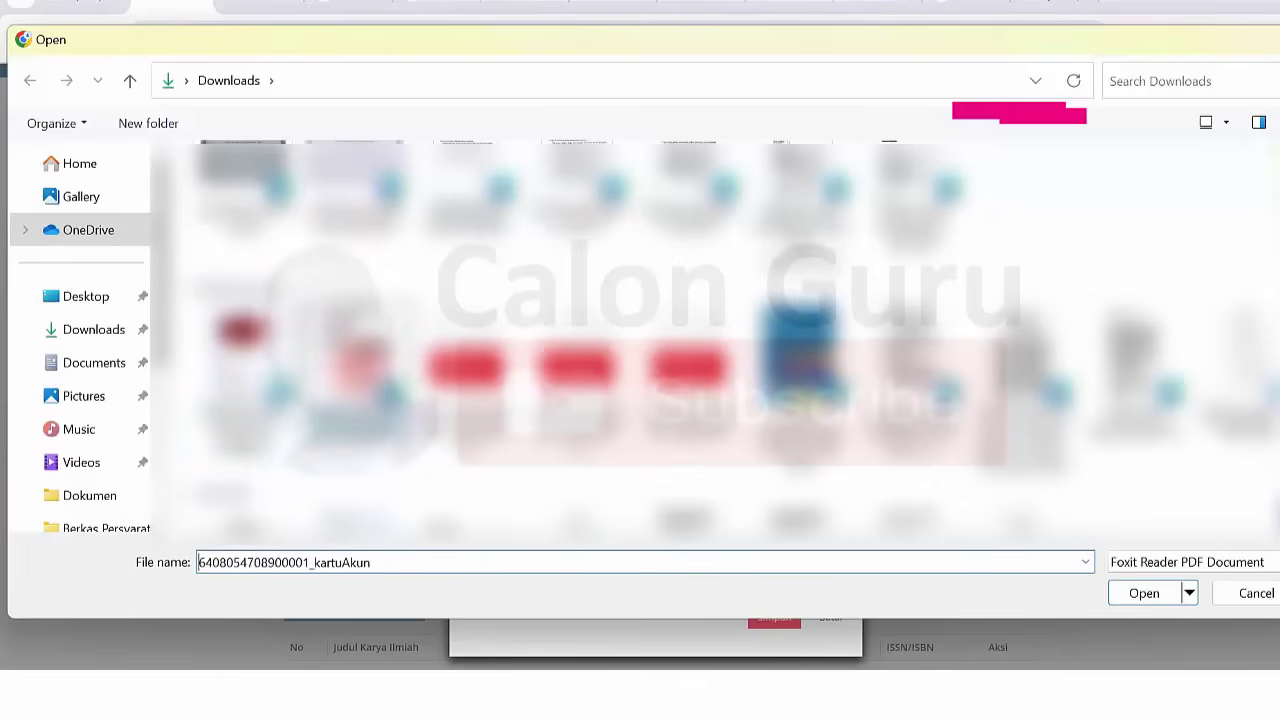
pyautogui.click(1144, 594)
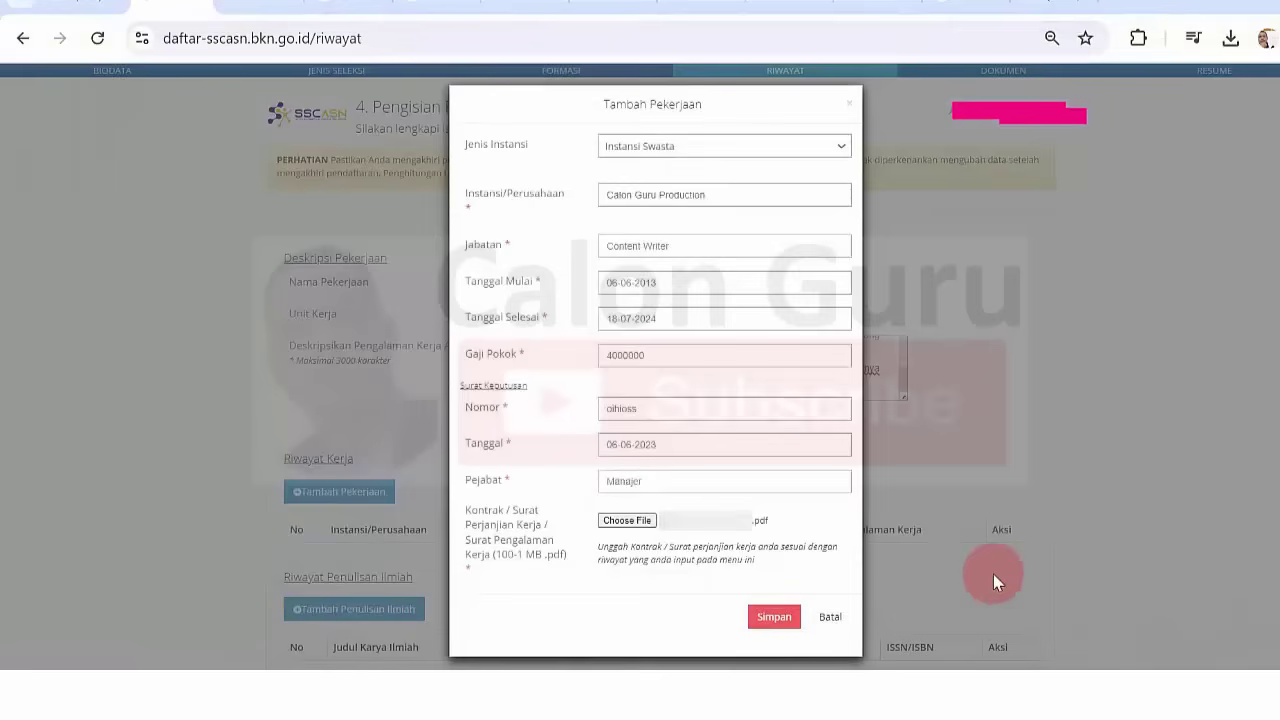
pyautogui.click(770, 618)
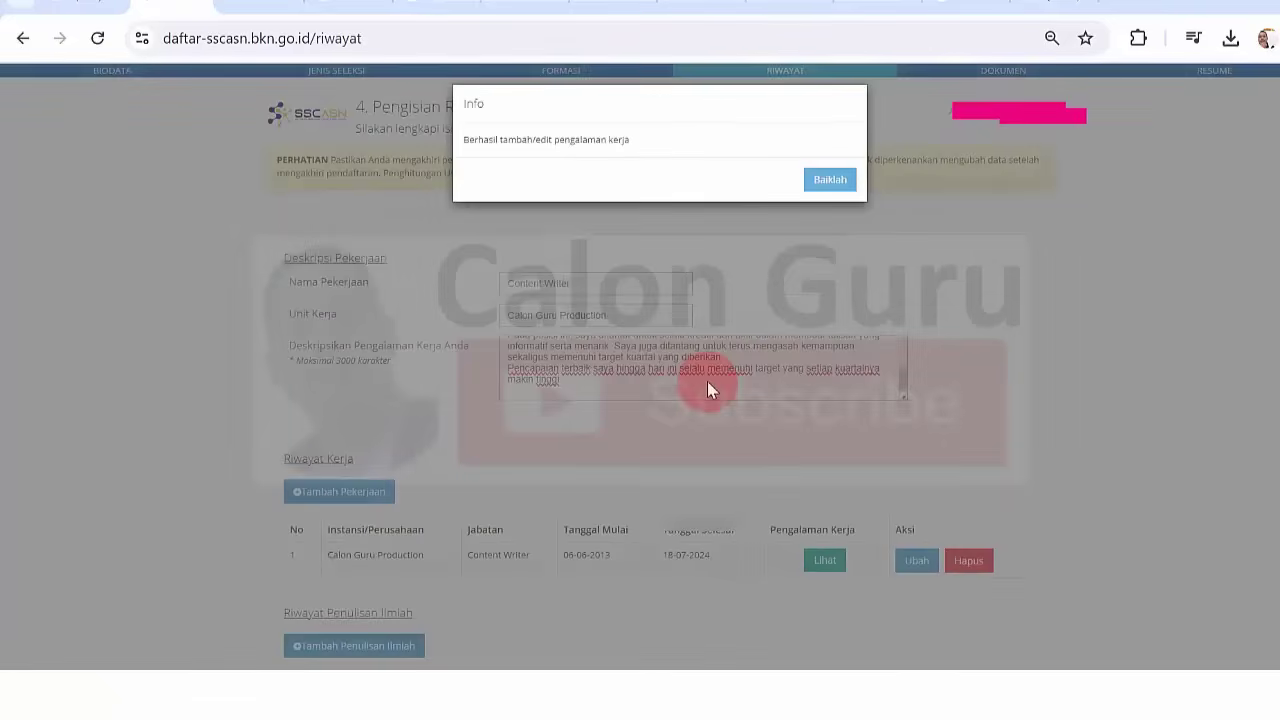
# - Acknowledge the save confirmation, preview the attached work-experience file, then close it
pyautogui.click(829, 180)
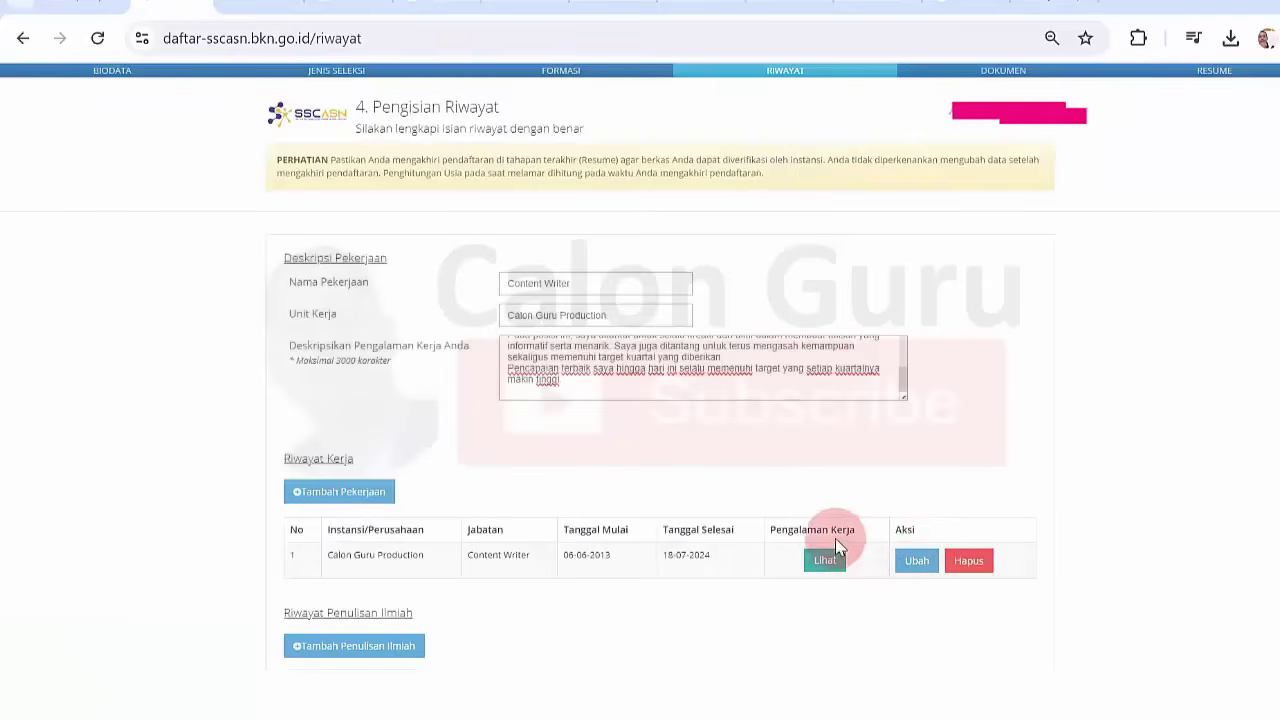
pyautogui.click(826, 560)
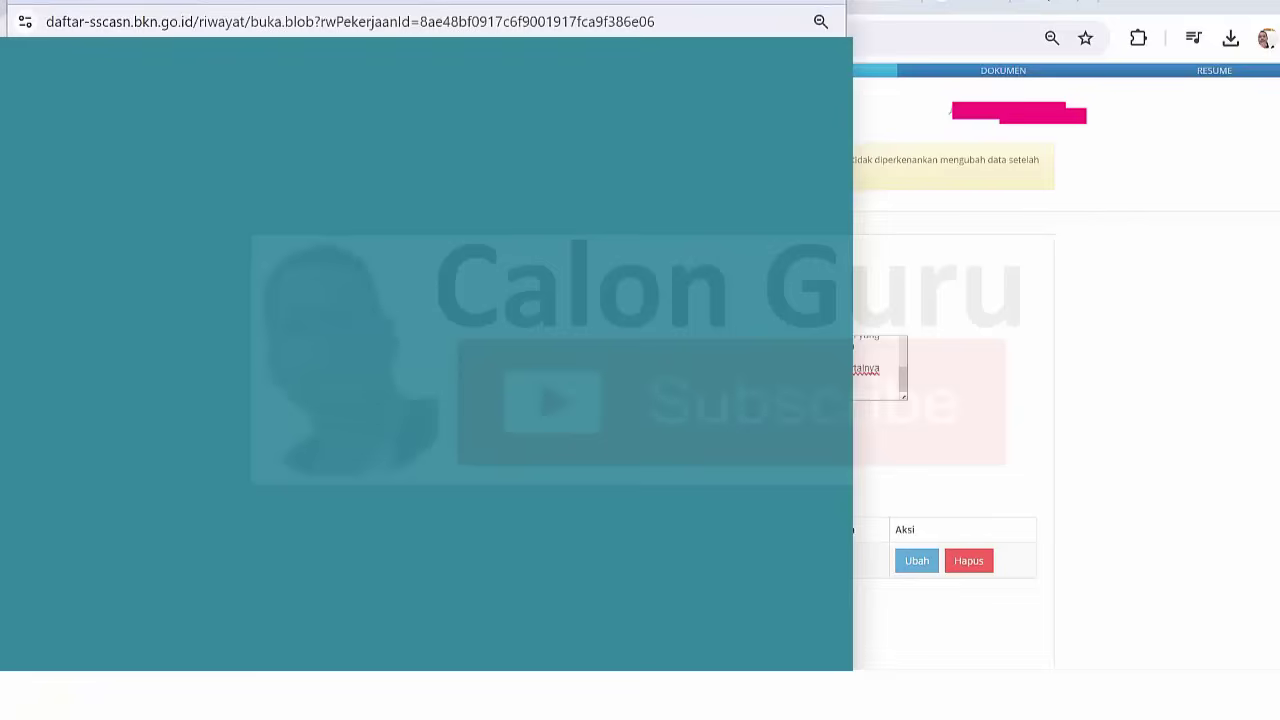
pyautogui.doubleClick(323, 17)
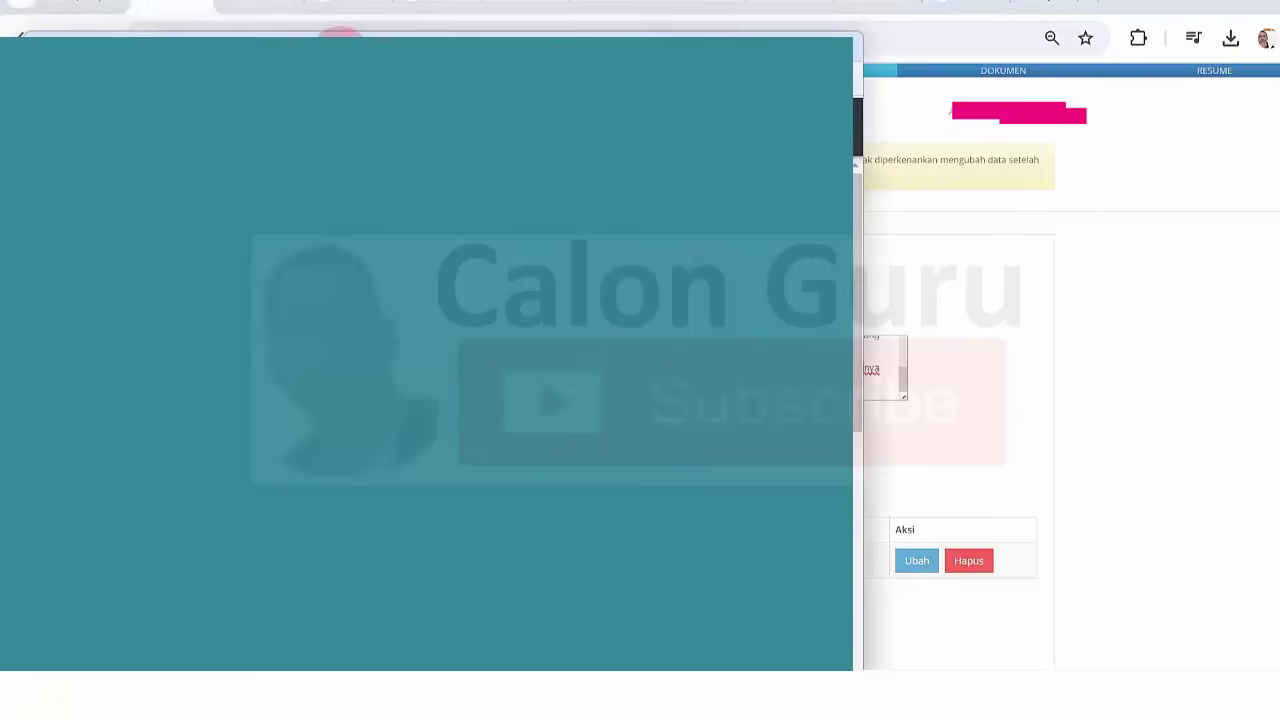
pyautogui.click(830, 40)
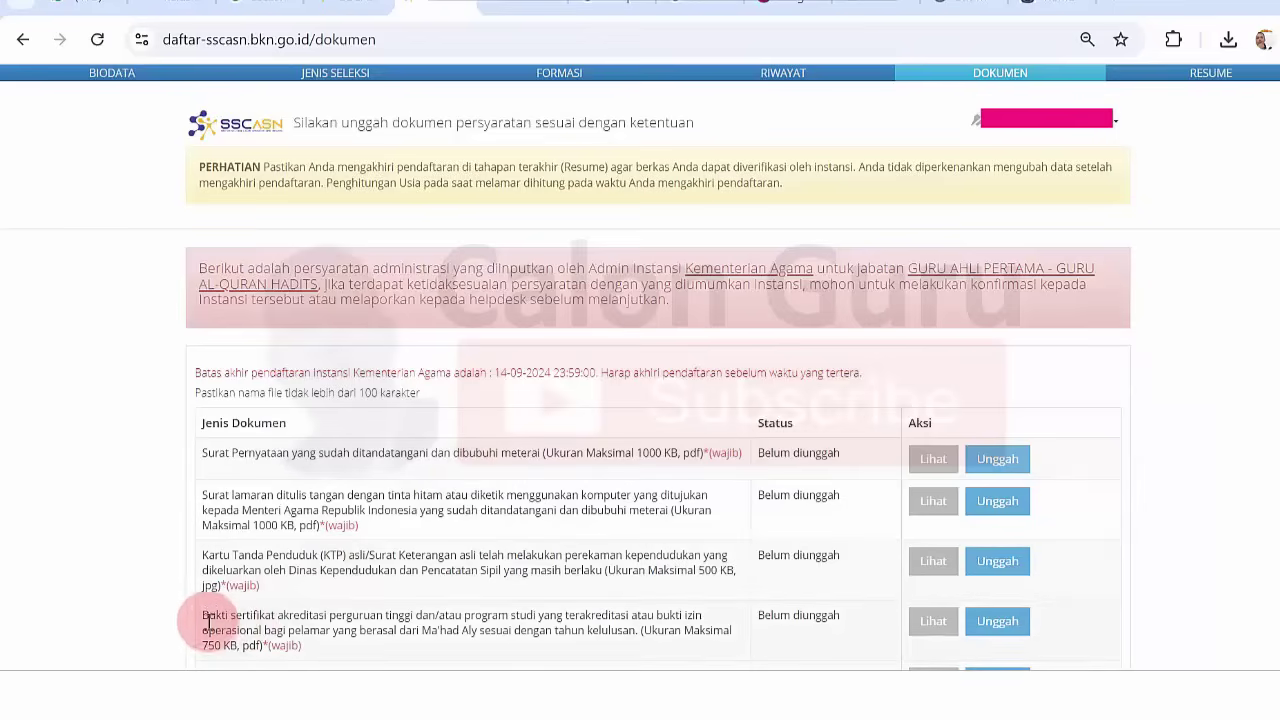
# - Read the 'Bukti sertifikat akreditasi' requirement, then open a new browser tab
pyautogui.moveTo(204, 615); pyautogui.dragTo(322, 617)
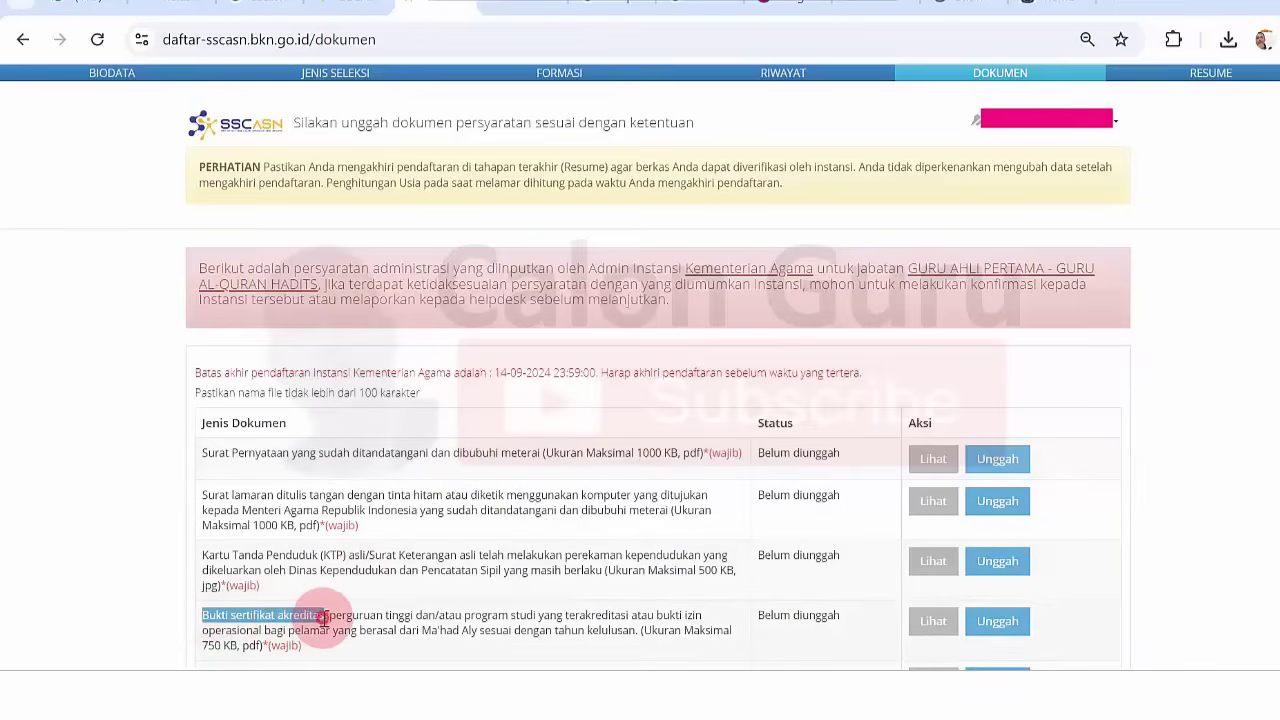
pyautogui.click(277, 620)
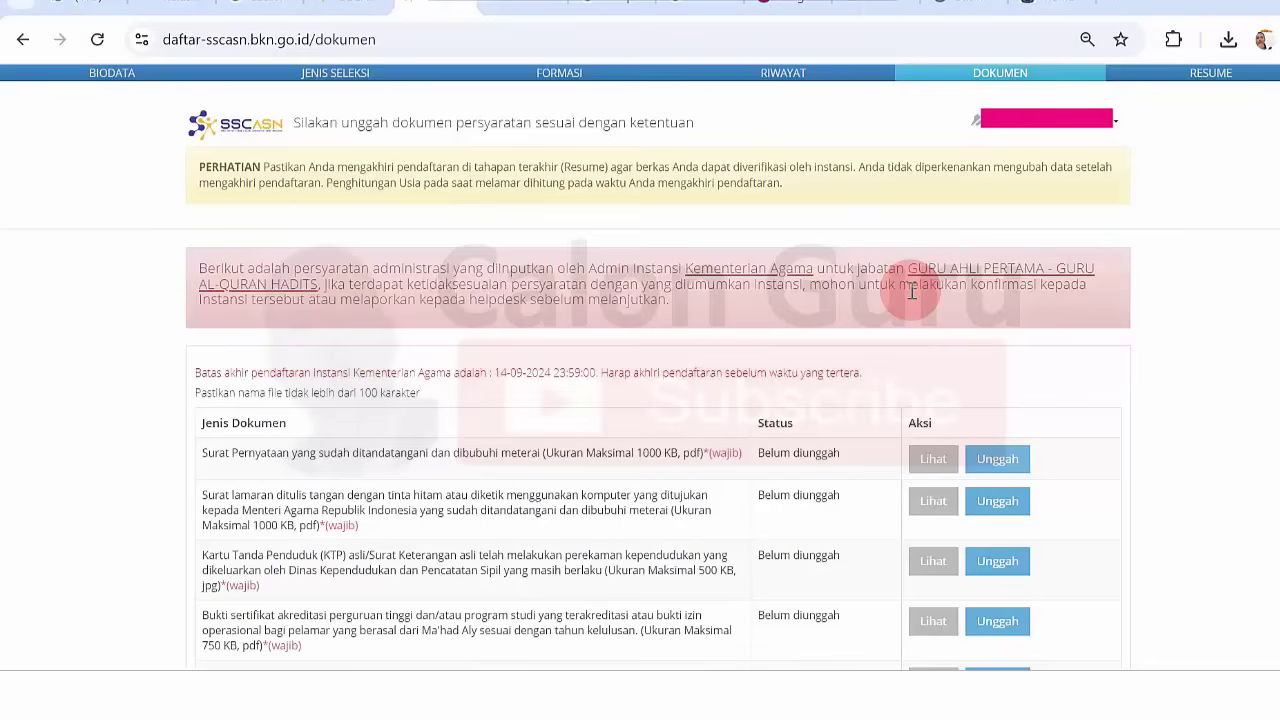
pyautogui.click(1120, 5)
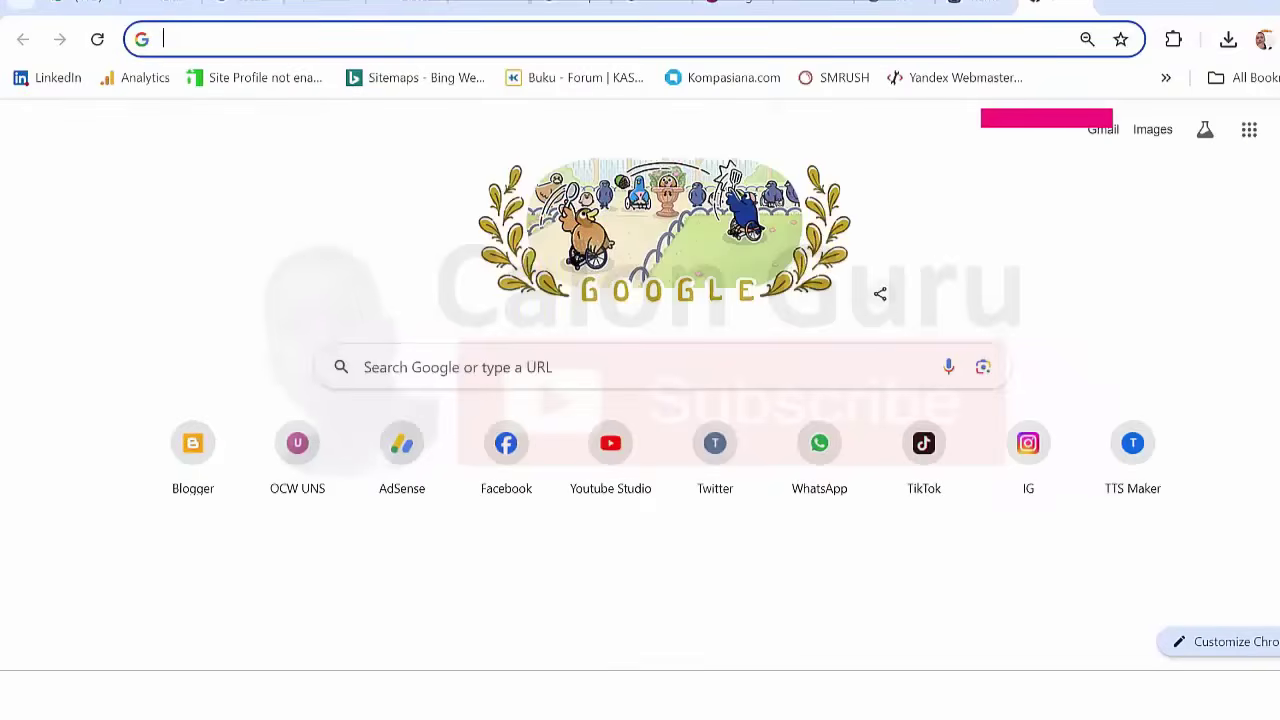
# - Search Google for 'universitas pgri madiun' from the address bar
pyautogui.click(1065, 160)
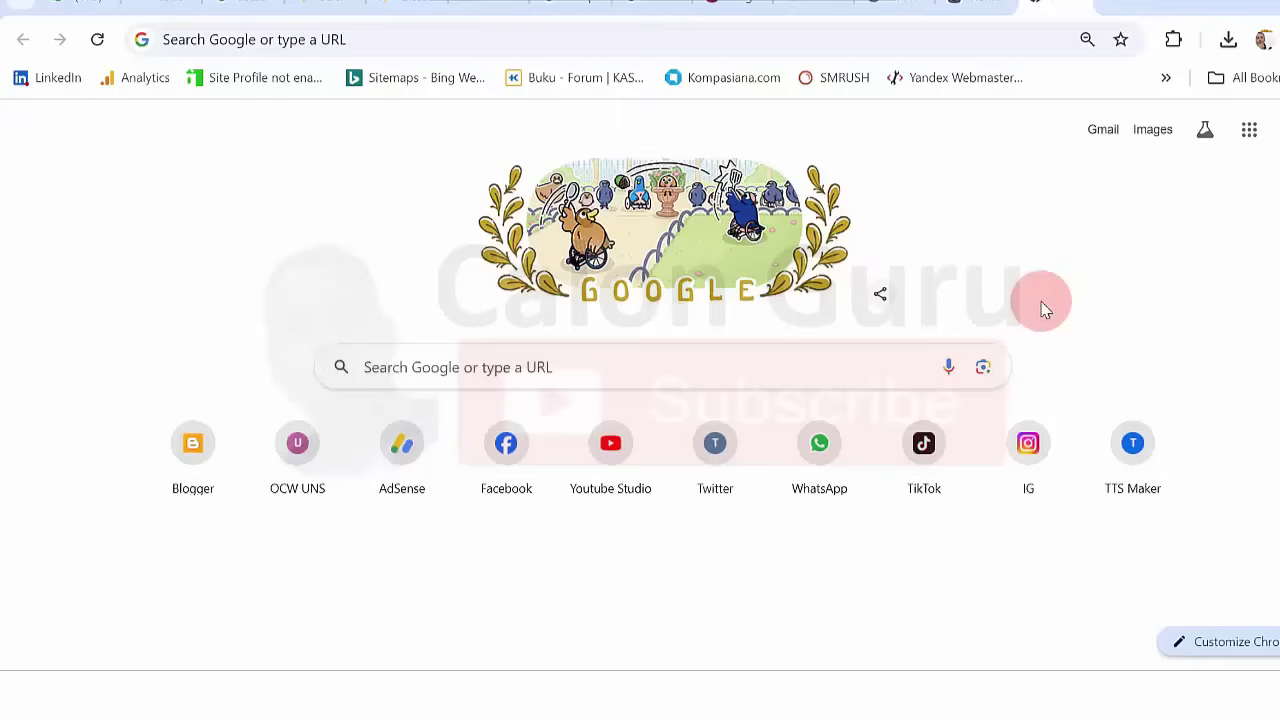
pyautogui.click(312, 37)
pyautogui.write('univers')
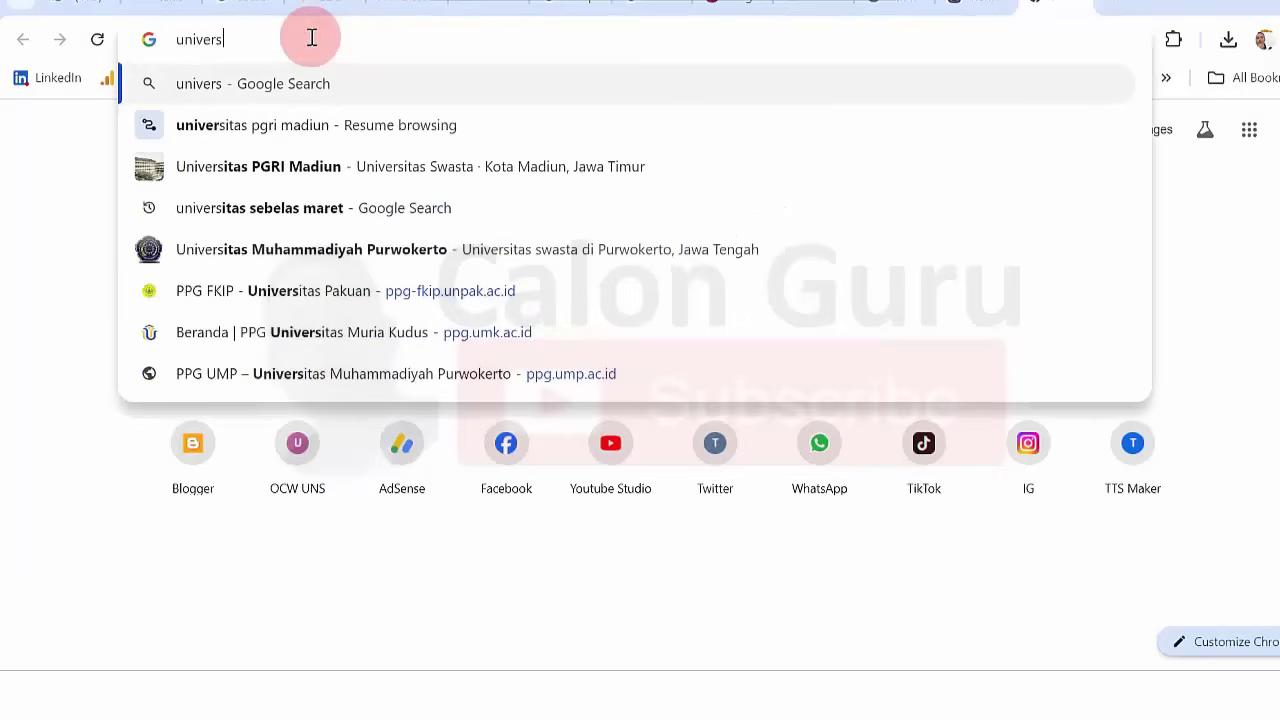
pyautogui.write('itas pg')
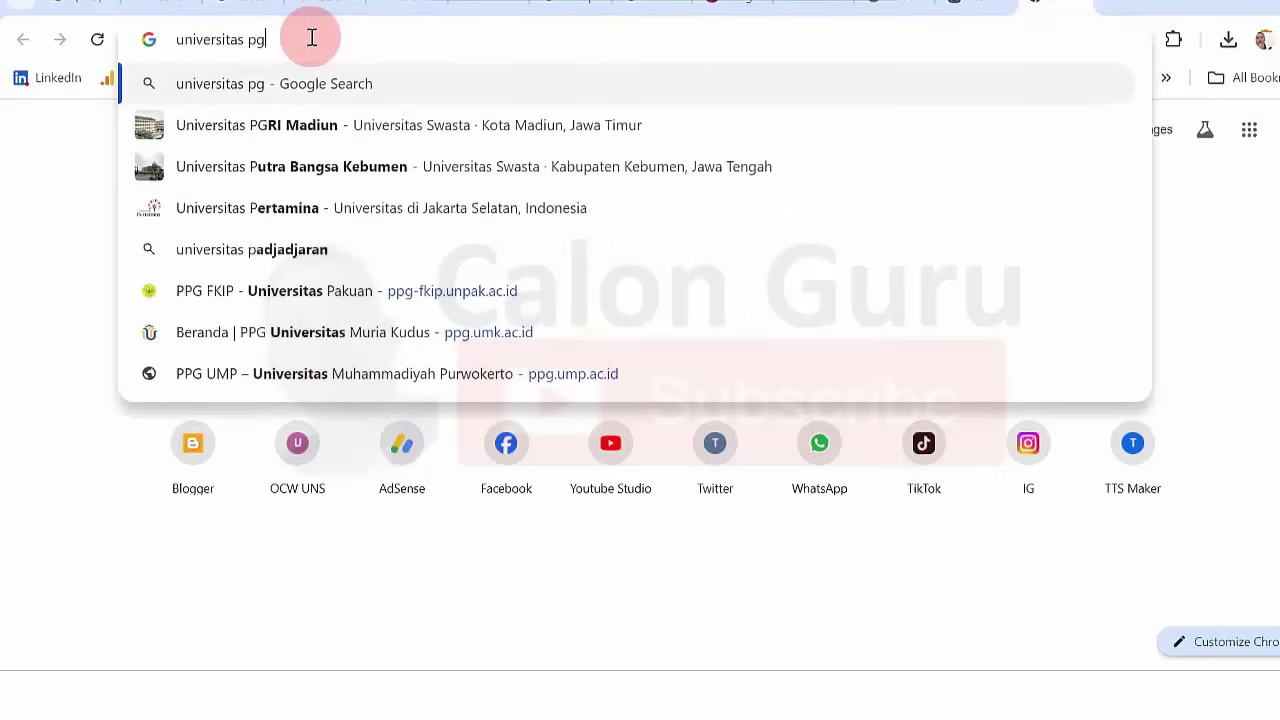
pyautogui.write('ri madiun')
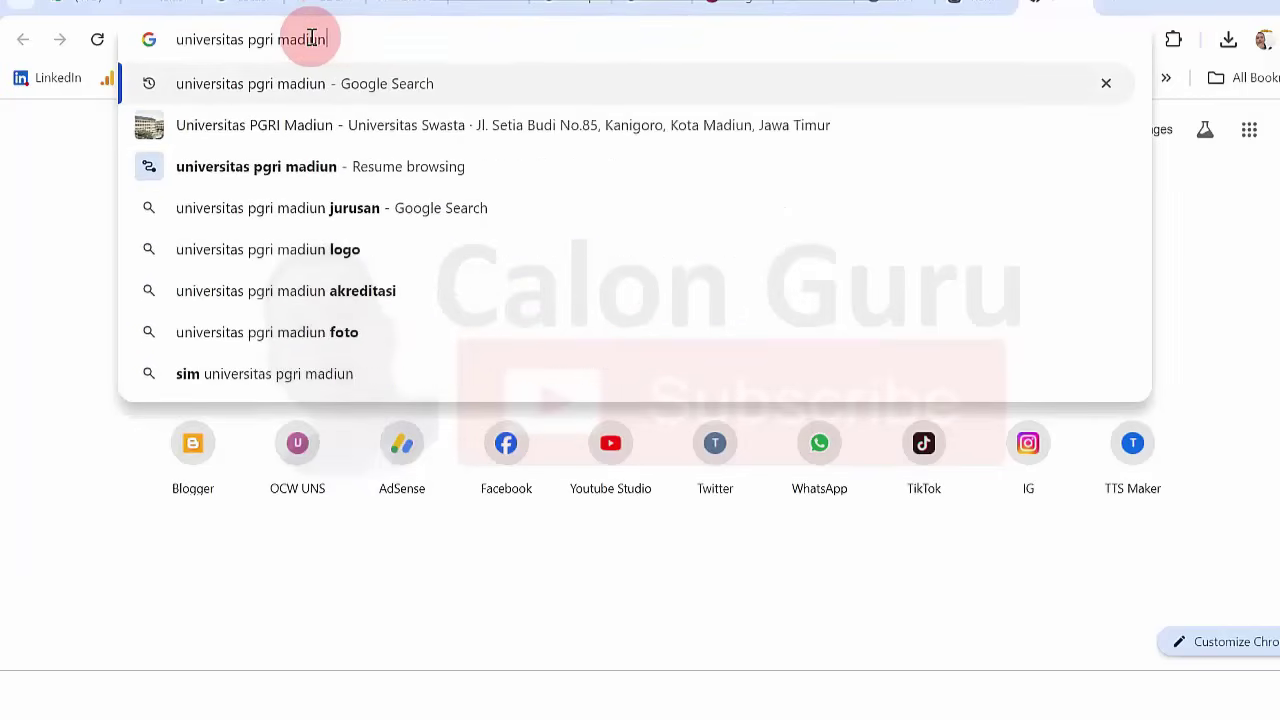
pyautogui.press('Return')
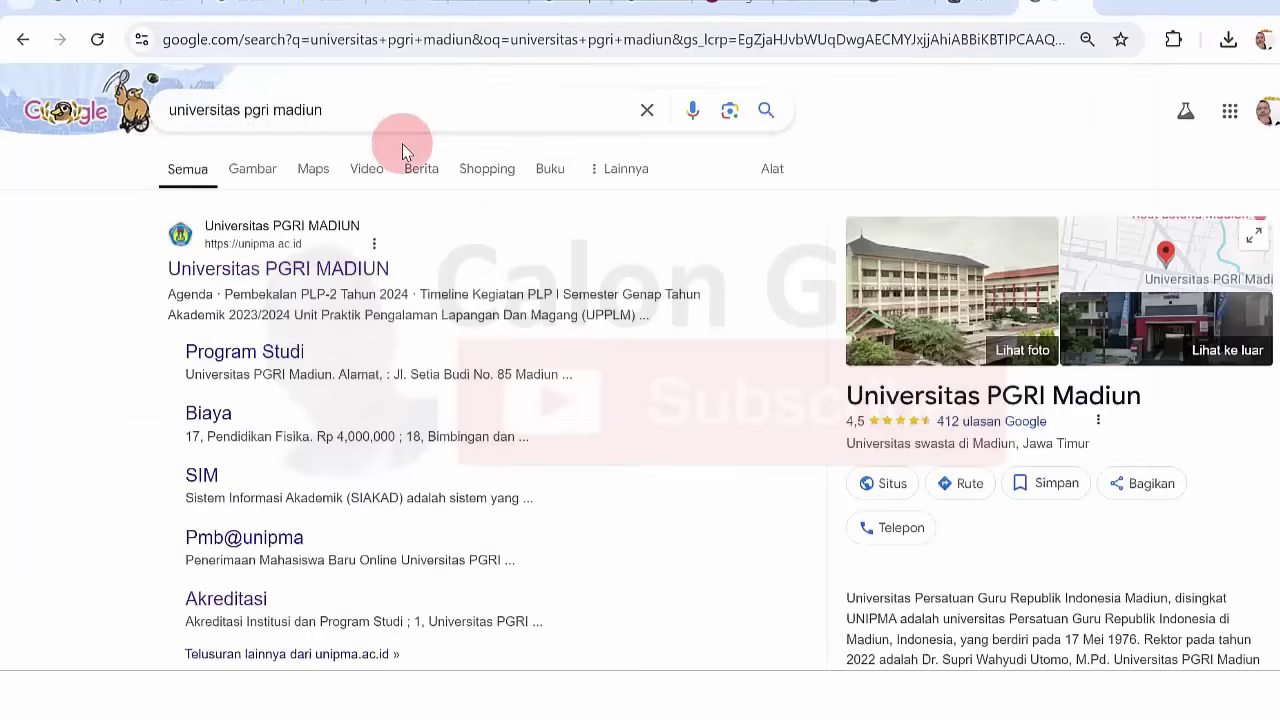
# - Open the Universitas PGRI Madiun website and go to its Akademik > Akreditasi page
pyautogui.click(292, 269)
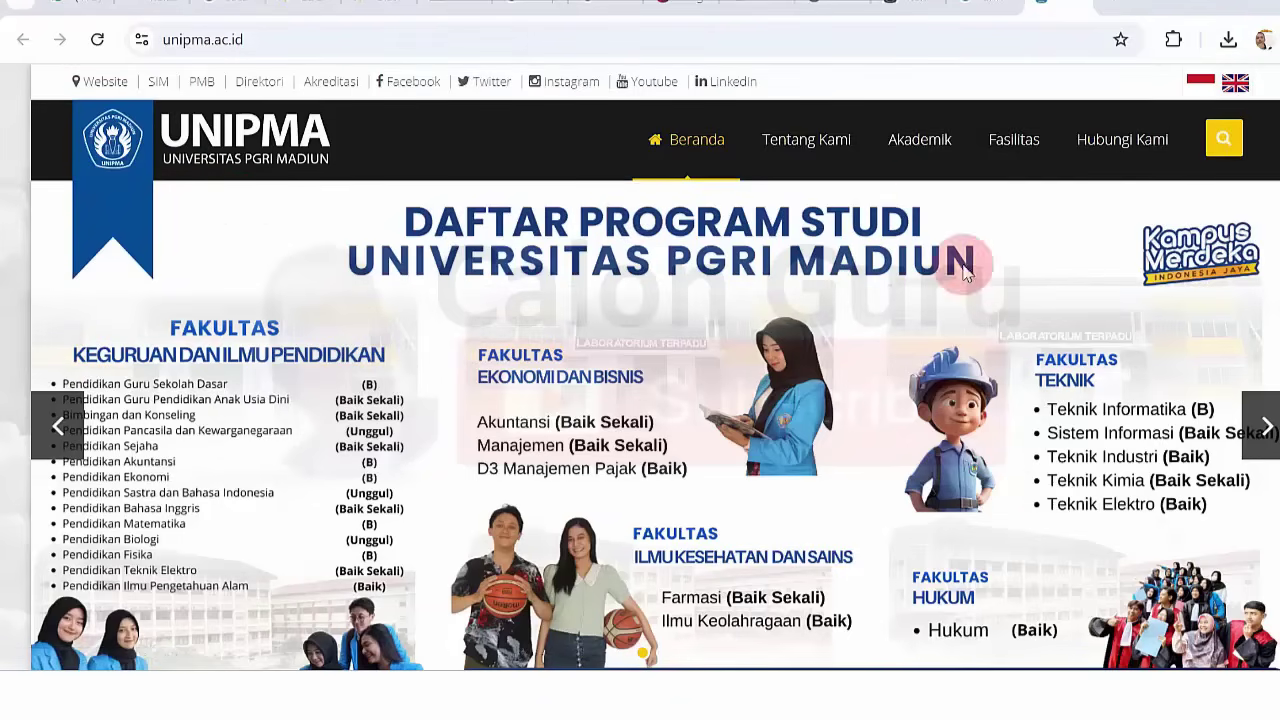
pyautogui.moveTo(916, 150)
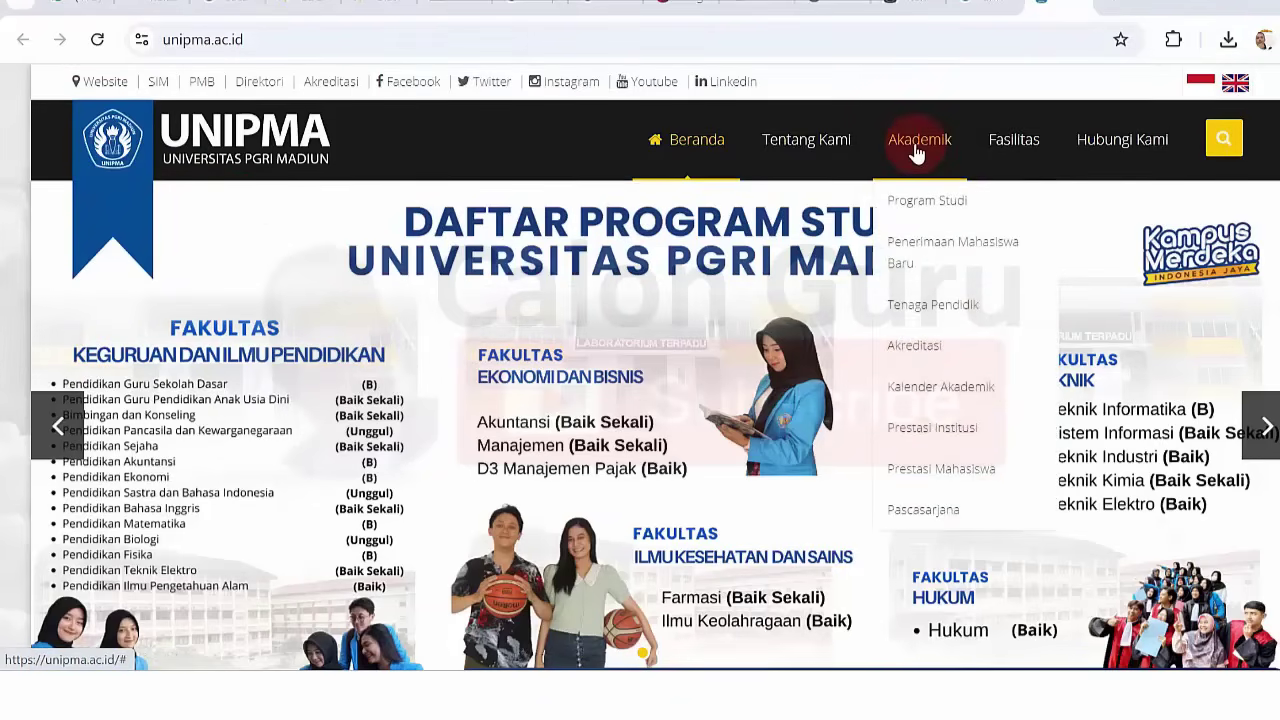
pyautogui.click(923, 345)
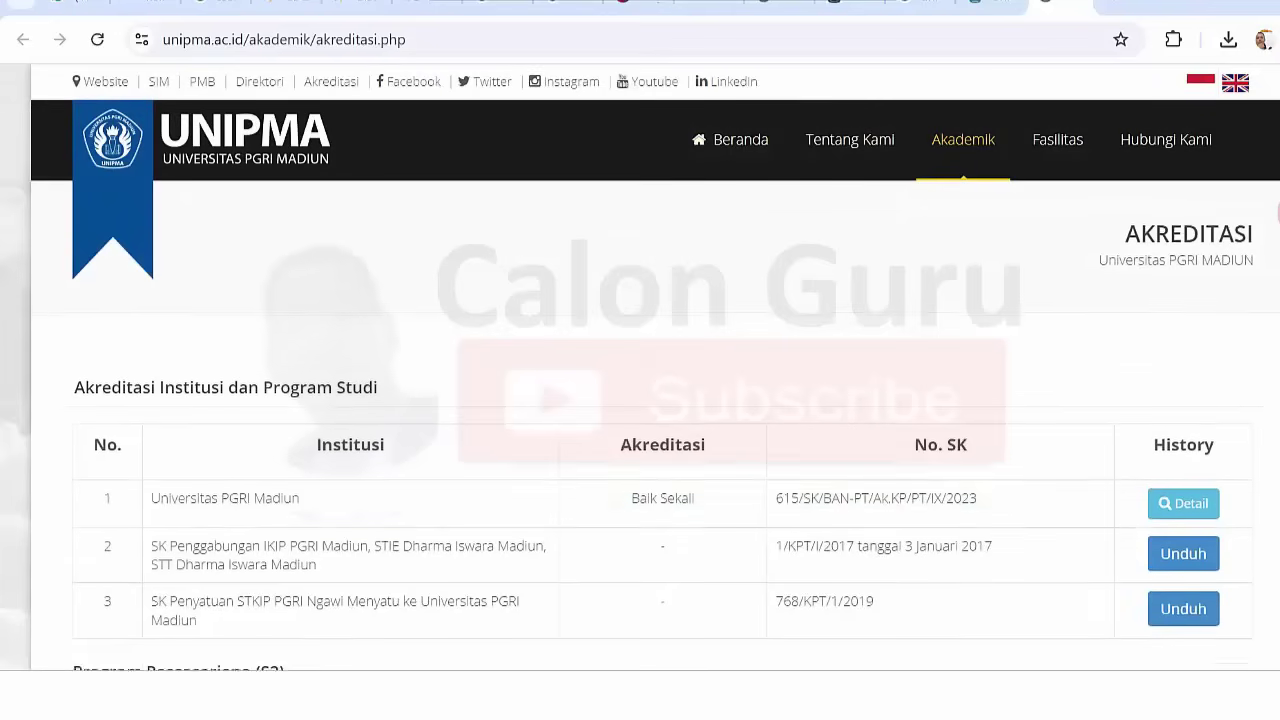
pyautogui.scroll(-2, 640, 400)
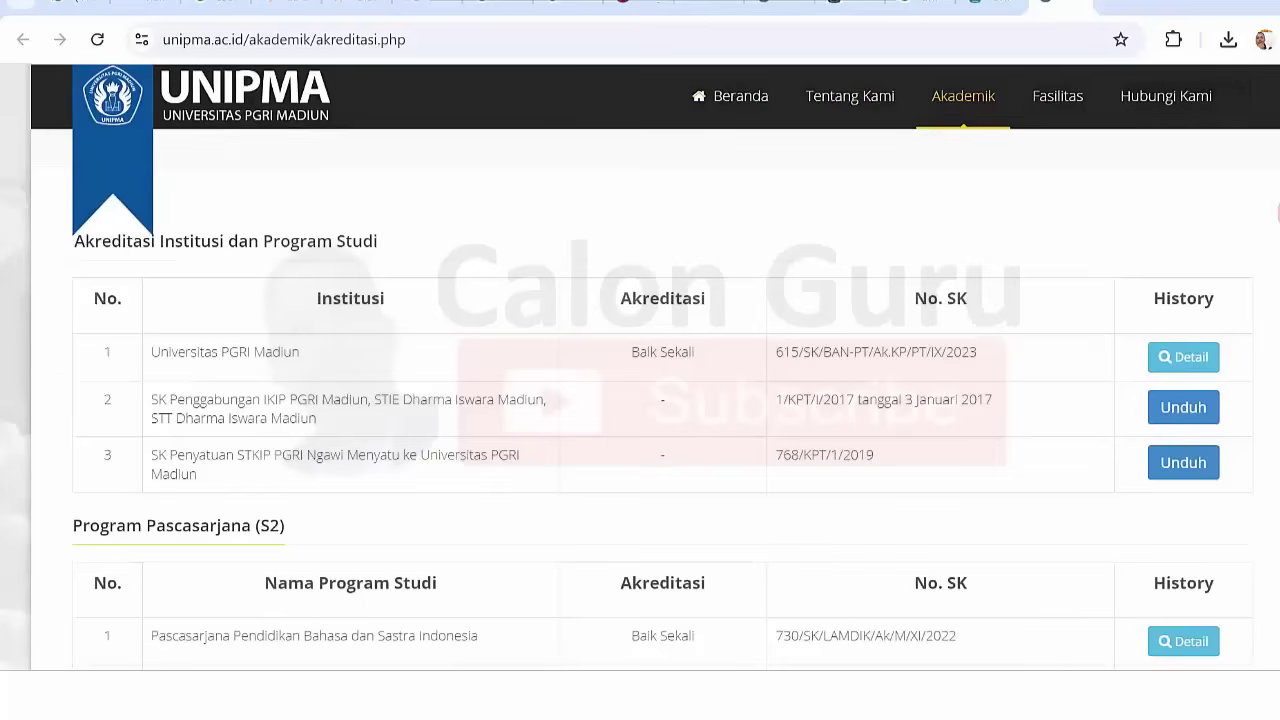
pyautogui.scroll(-1, 640, 400)
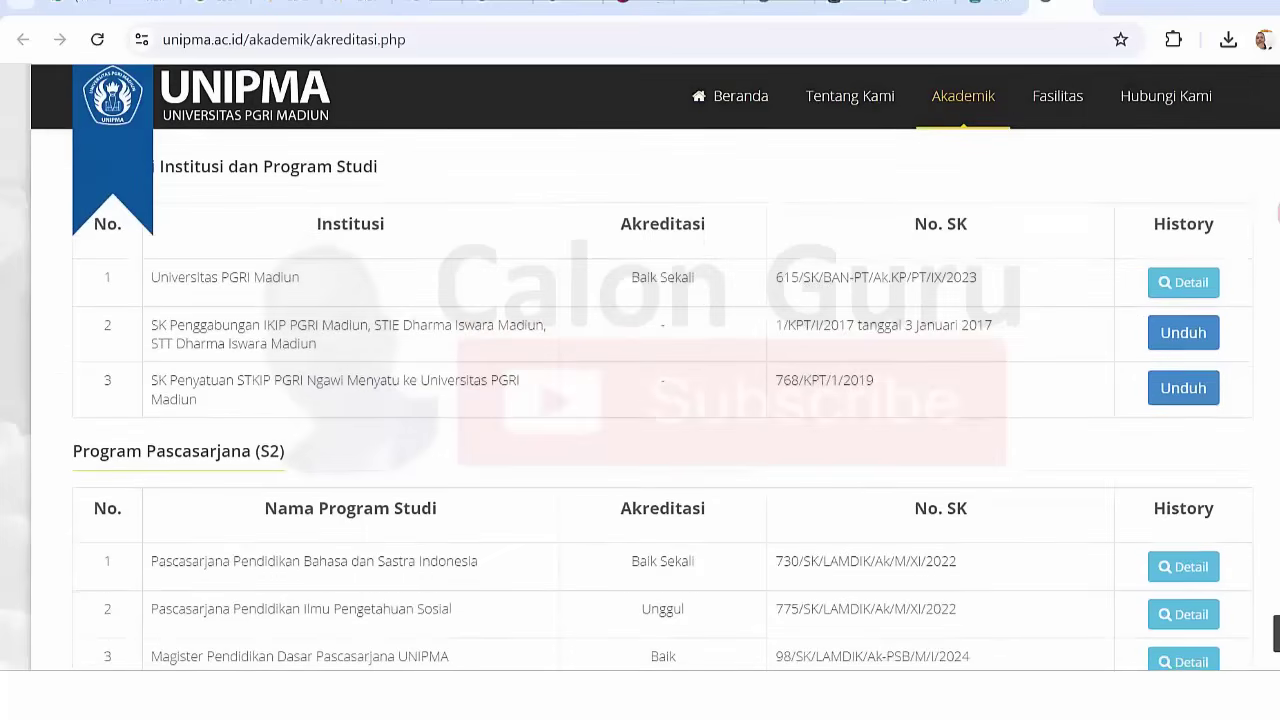
pyautogui.scroll(-2, 640, 400)
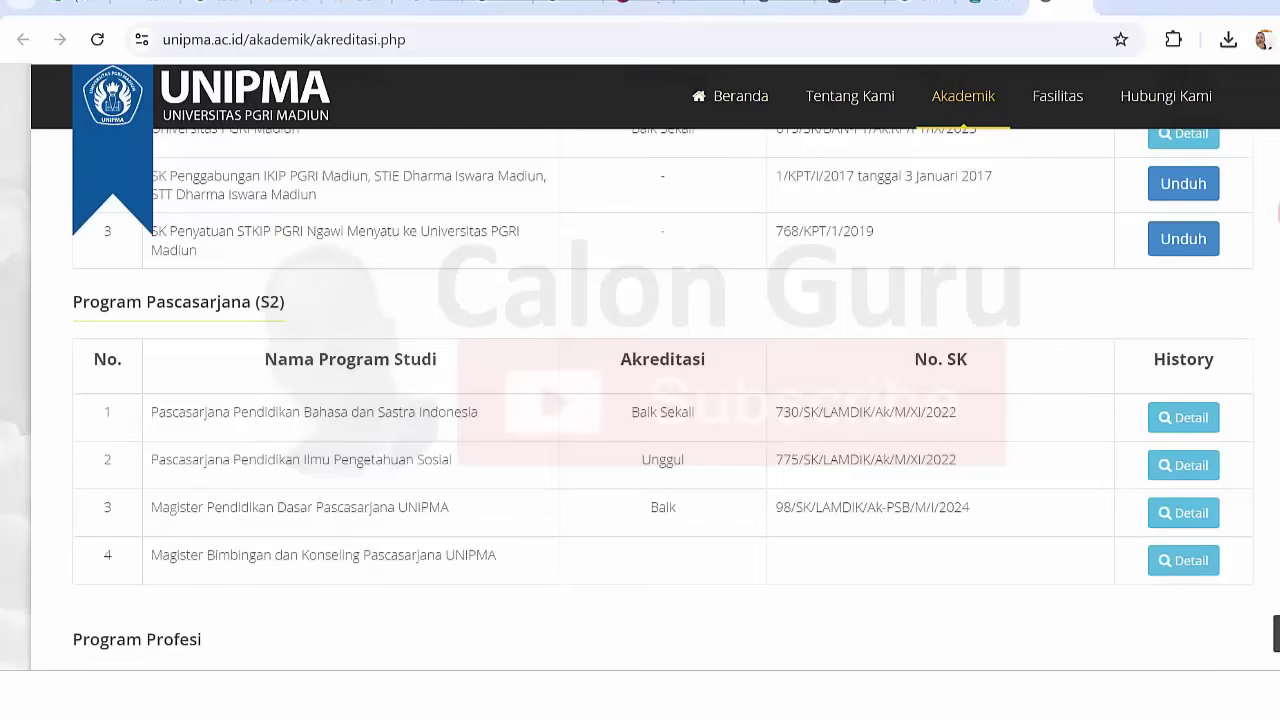
pyautogui.scroll(1, 660, 400)
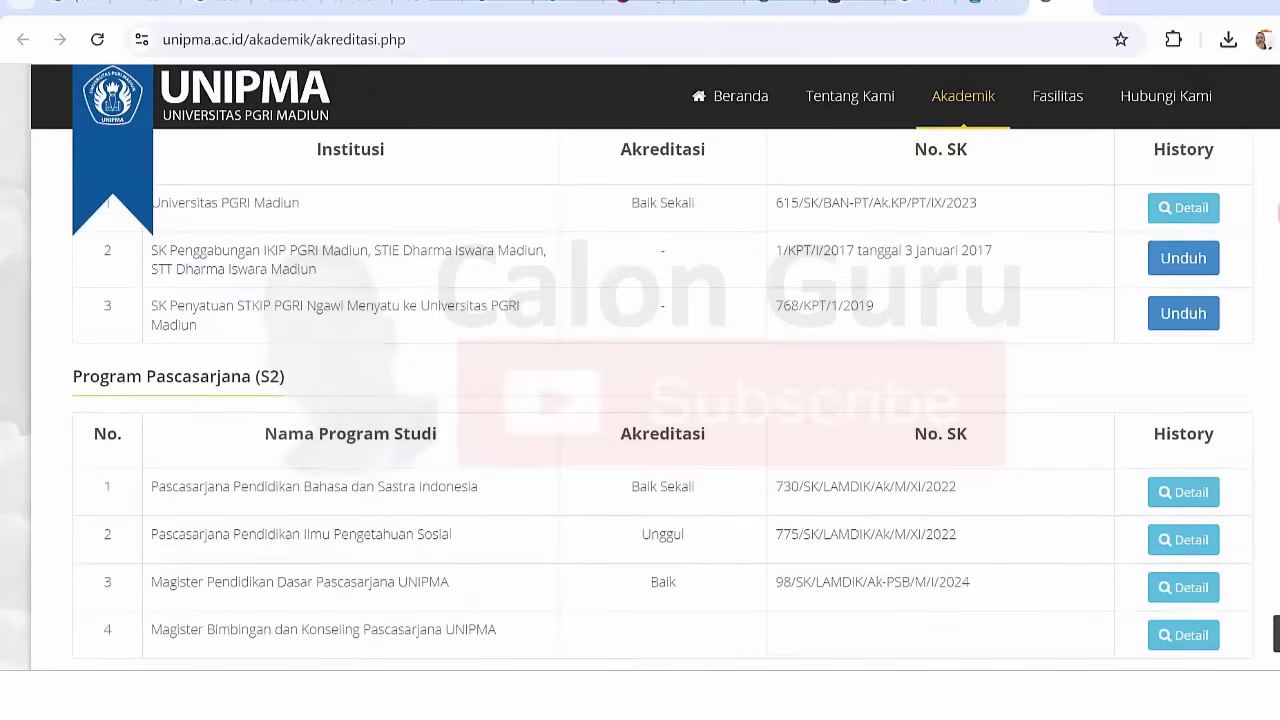
pyautogui.scroll(1, 660, 400)
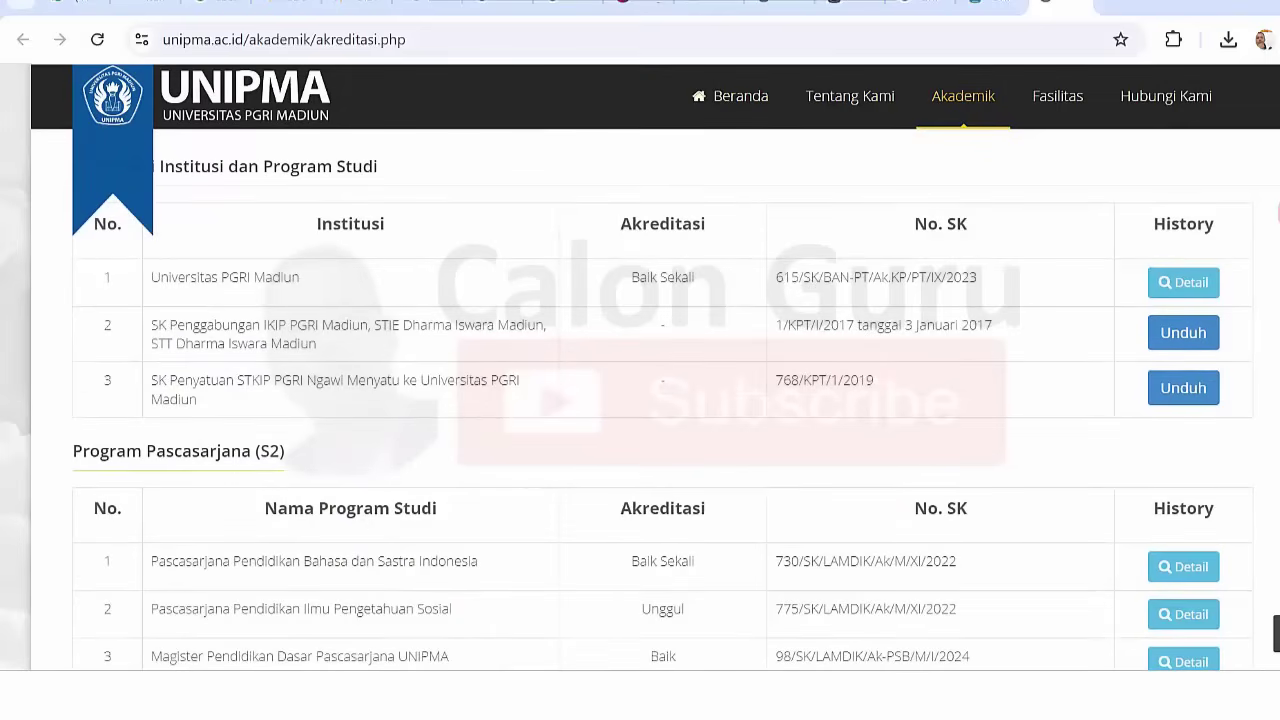
pyautogui.scroll(-3, 663, 404)
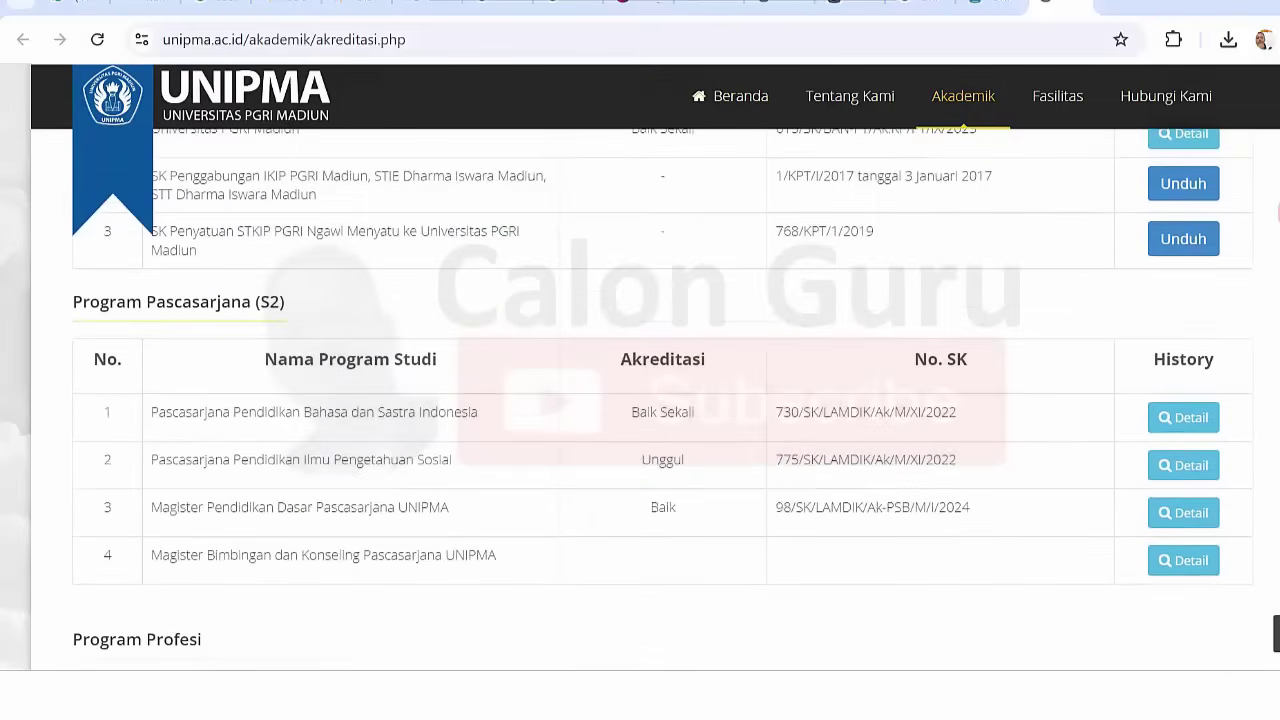
pyautogui.scroll(-4, 663, 404)
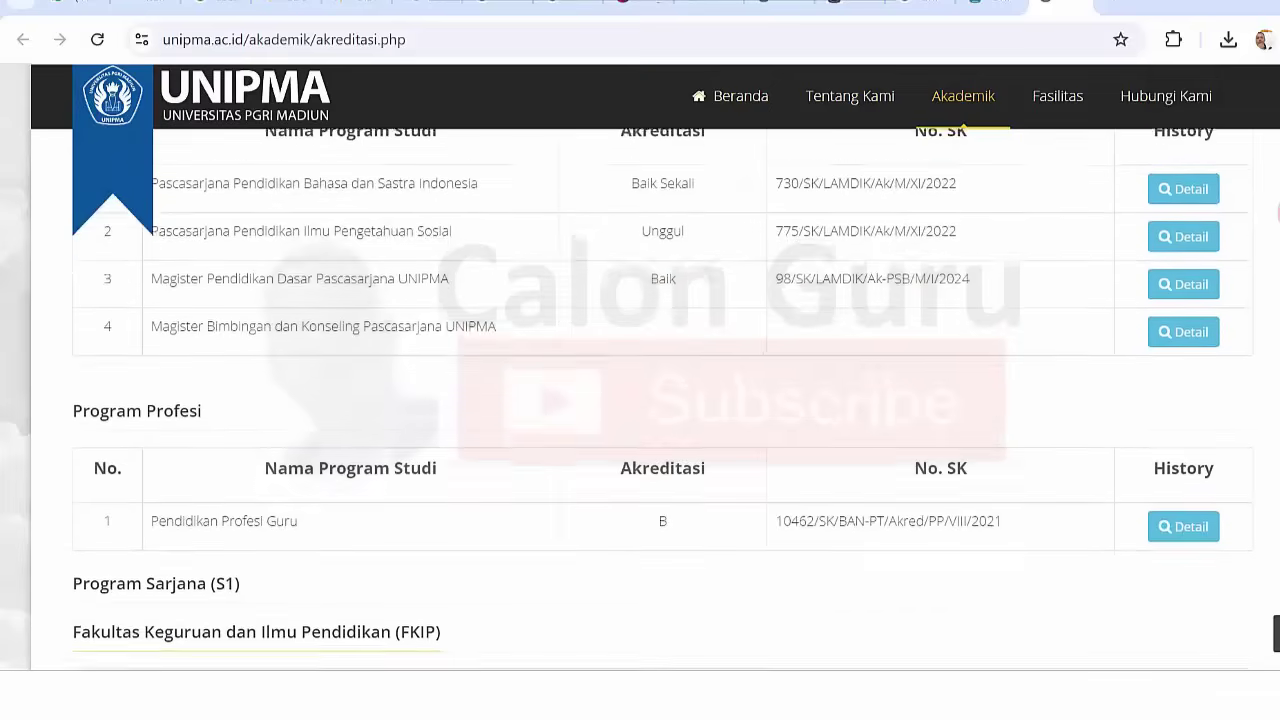
pyautogui.scroll(-1, 660, 400)
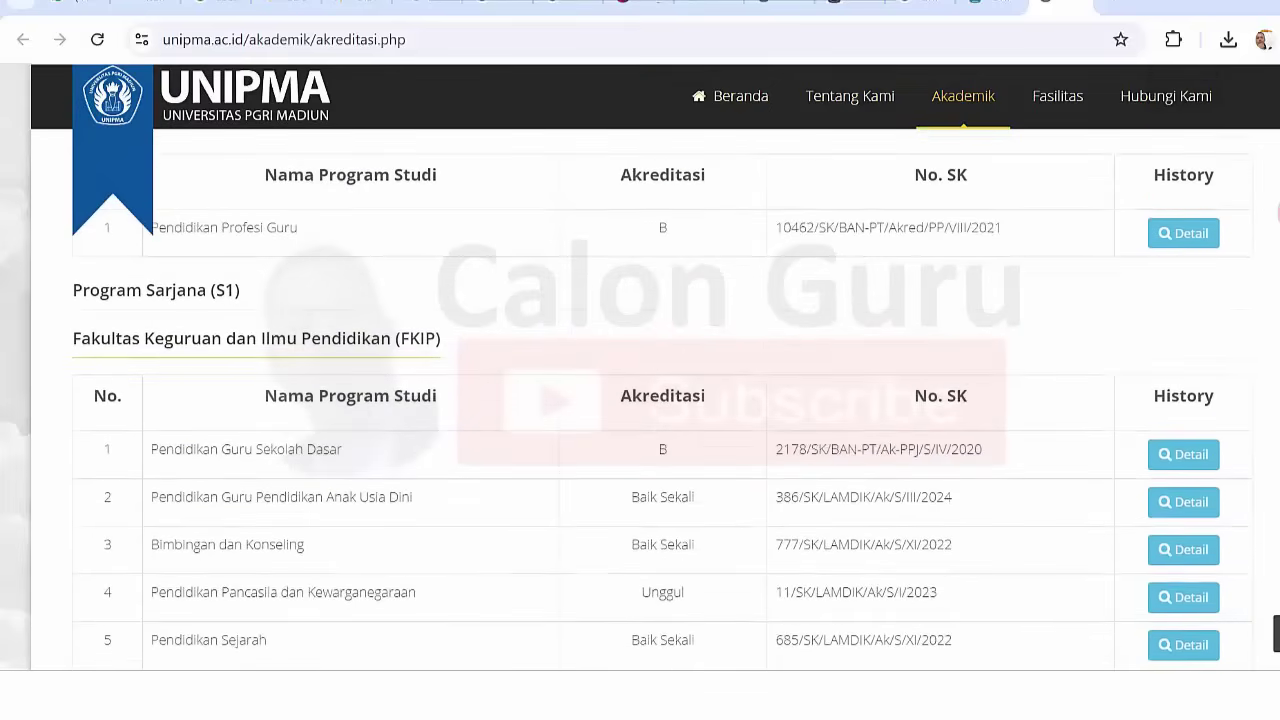
pyautogui.scroll(-1, 662, 407)
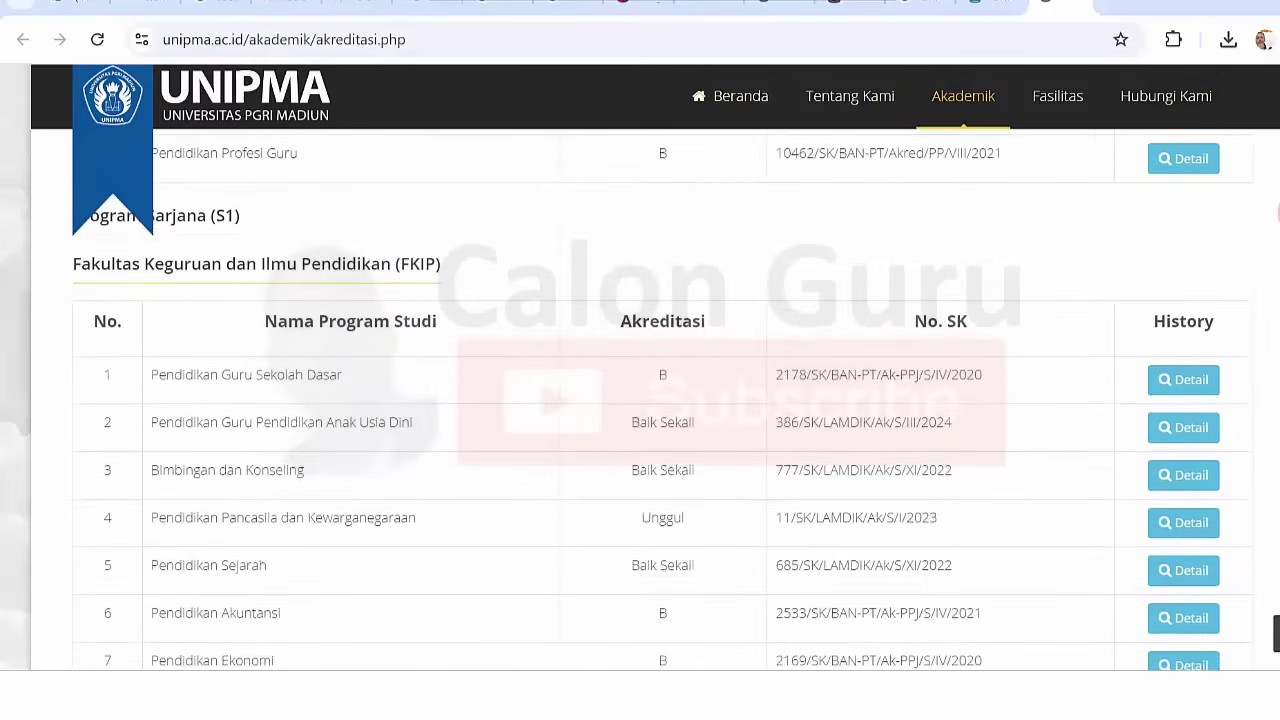
pyautogui.scroll(-2, 477, 300)
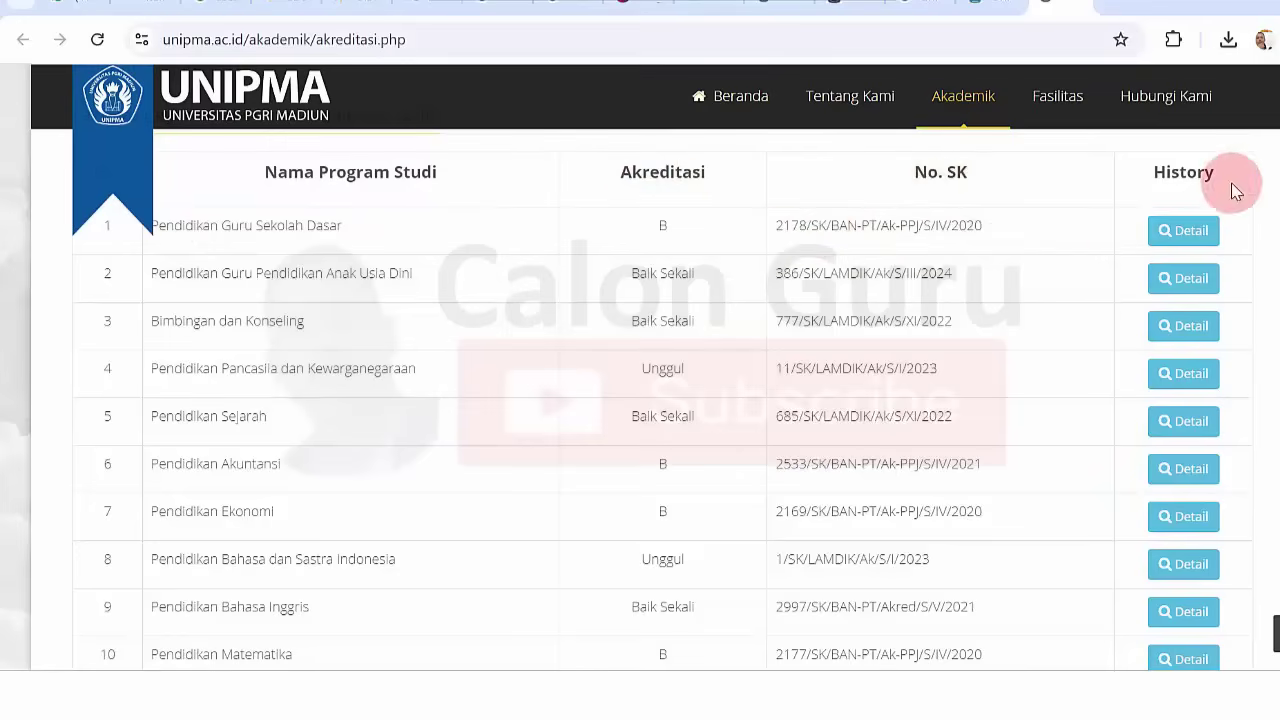
pyautogui.click(1180, 230)
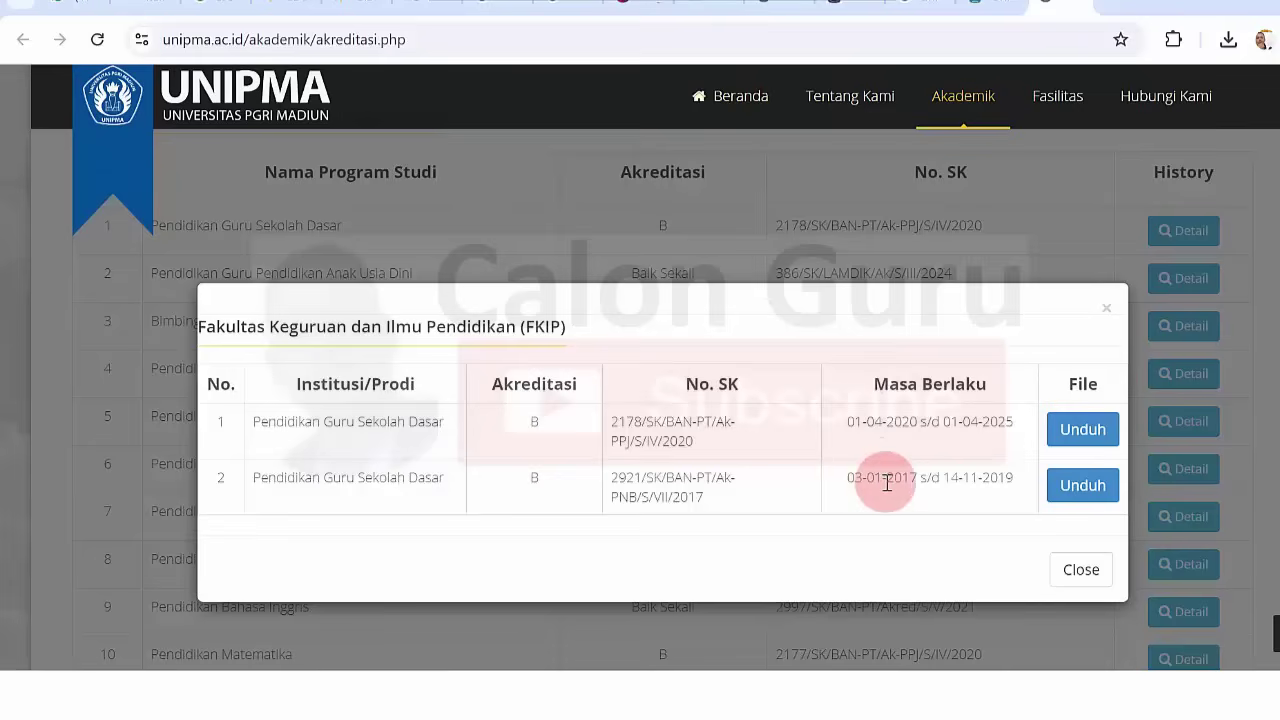
pyautogui.moveTo(886, 484); pyautogui.dragTo(1010, 480)
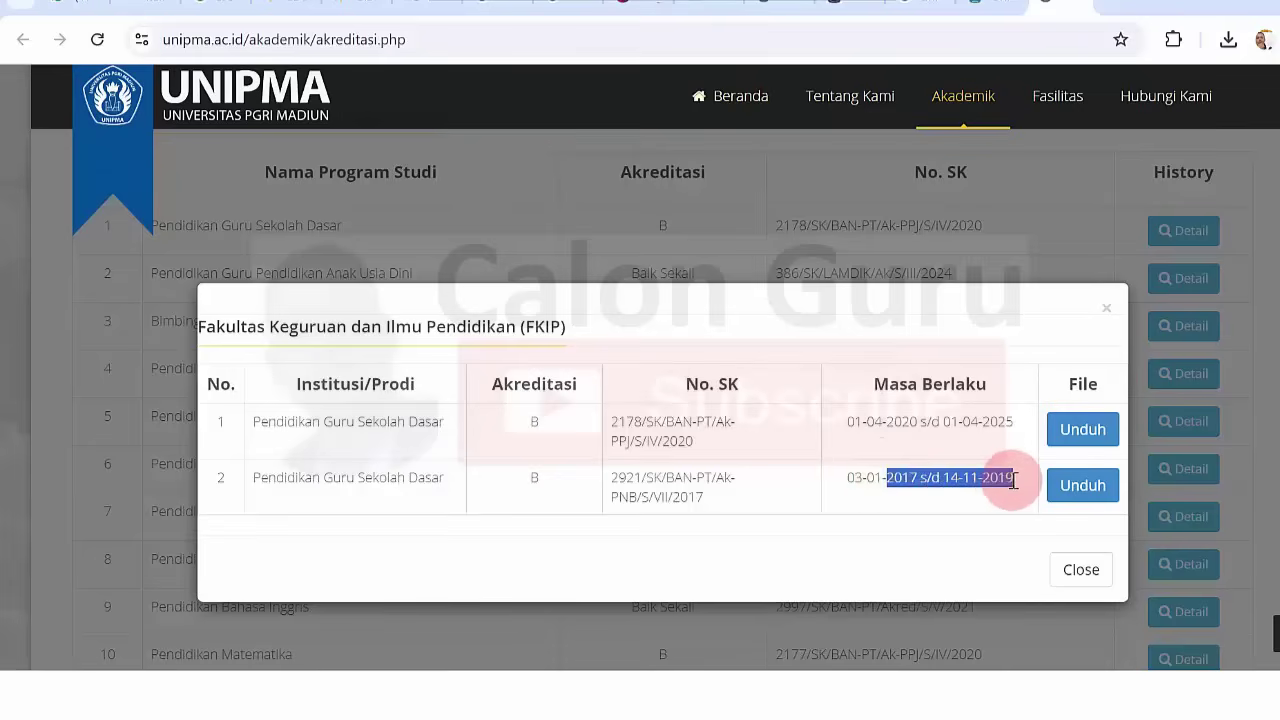
pyautogui.click(1013, 481)
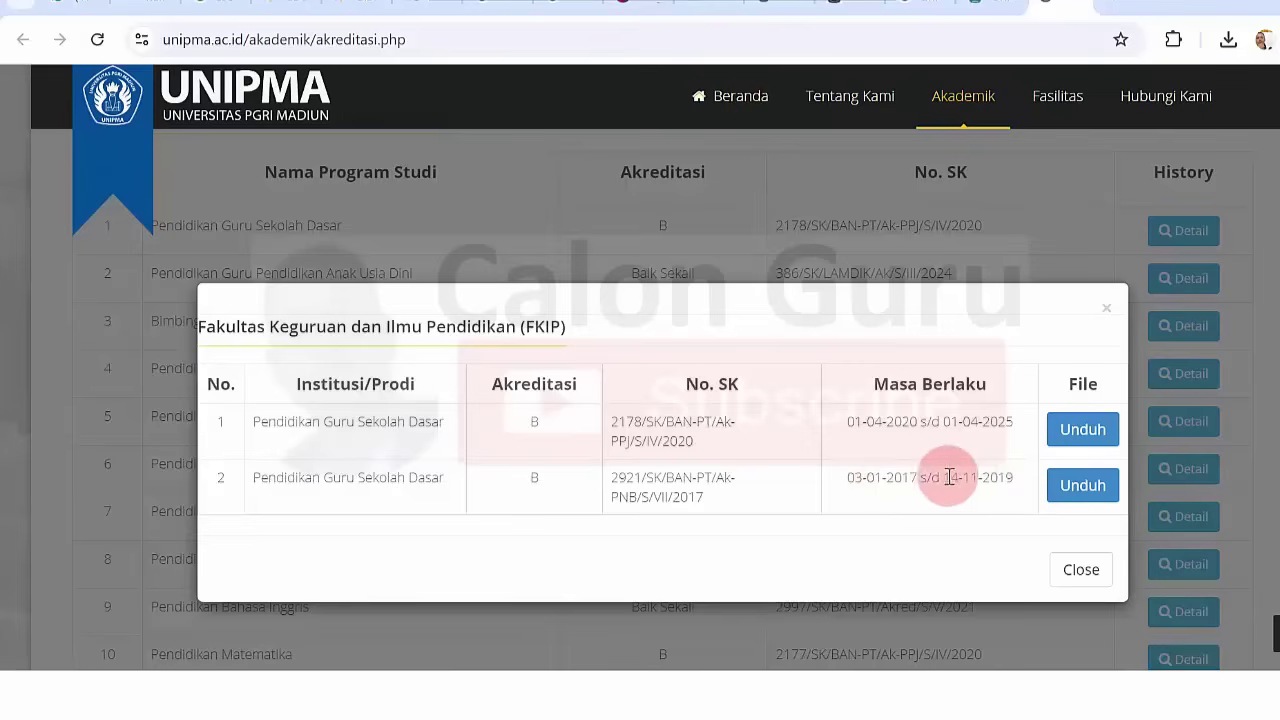
pyautogui.click(1082, 485)
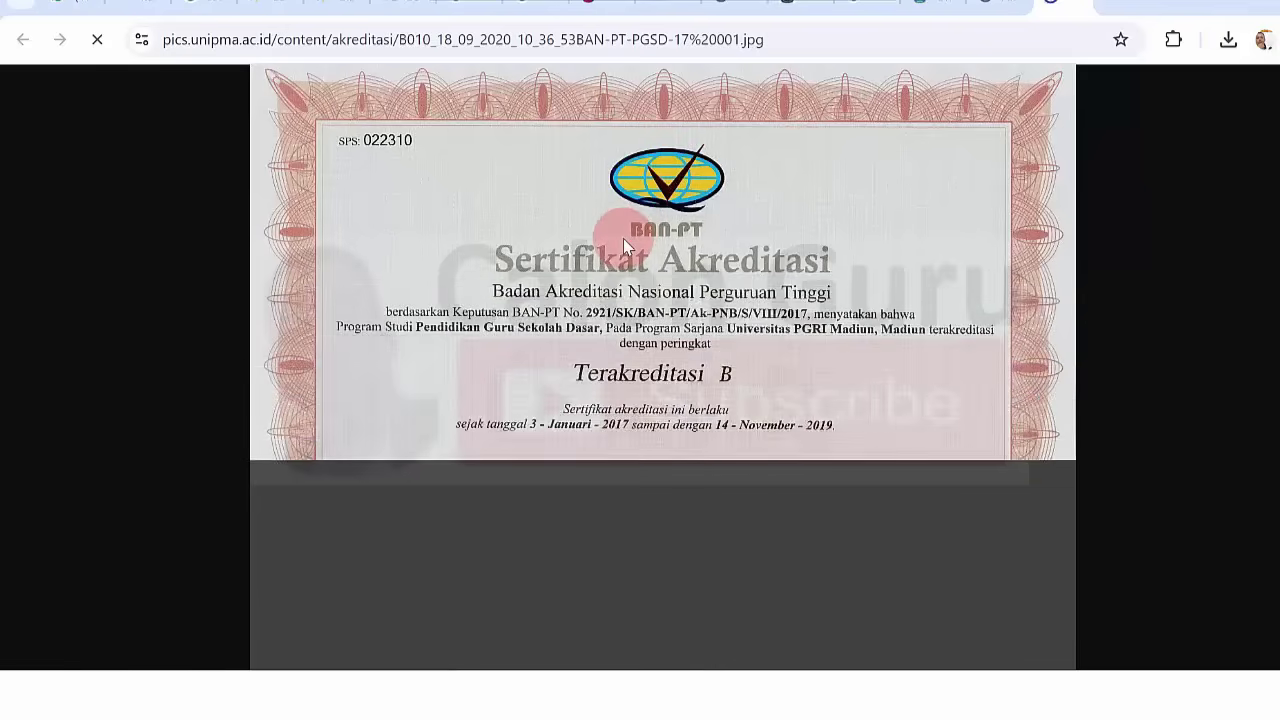
pyautogui.click(502, 206)
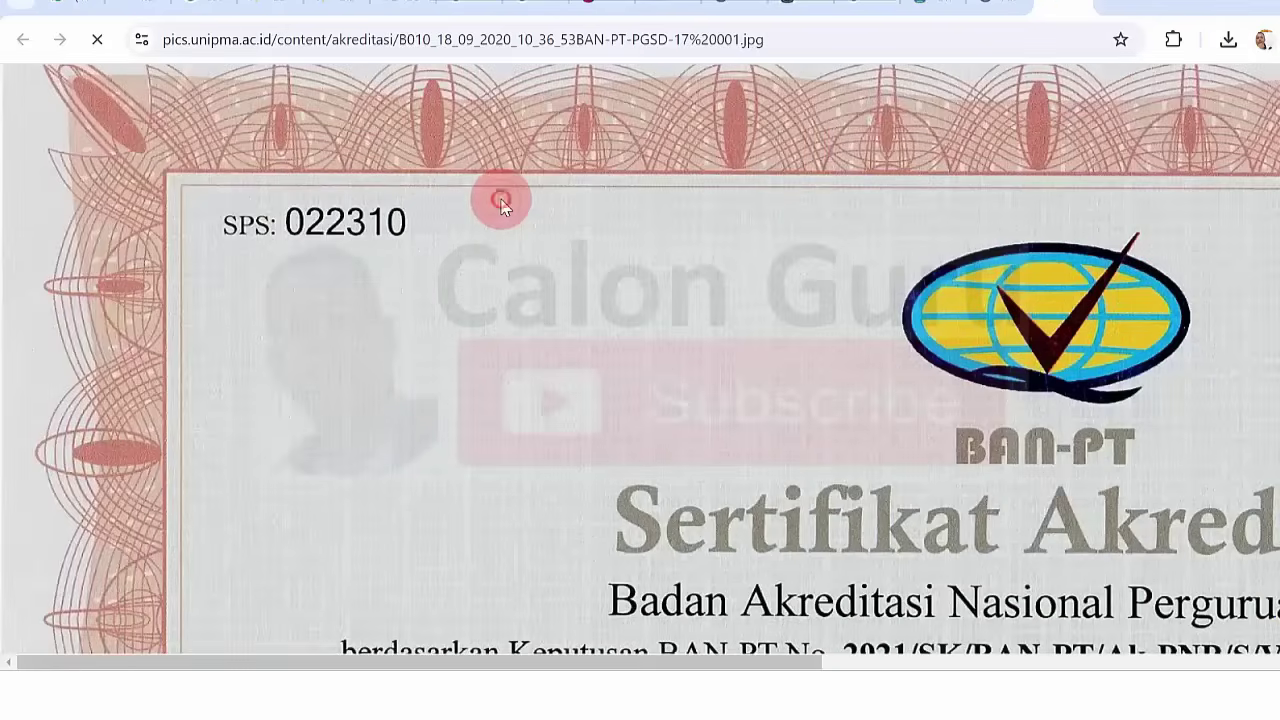
pyautogui.click(502, 206)
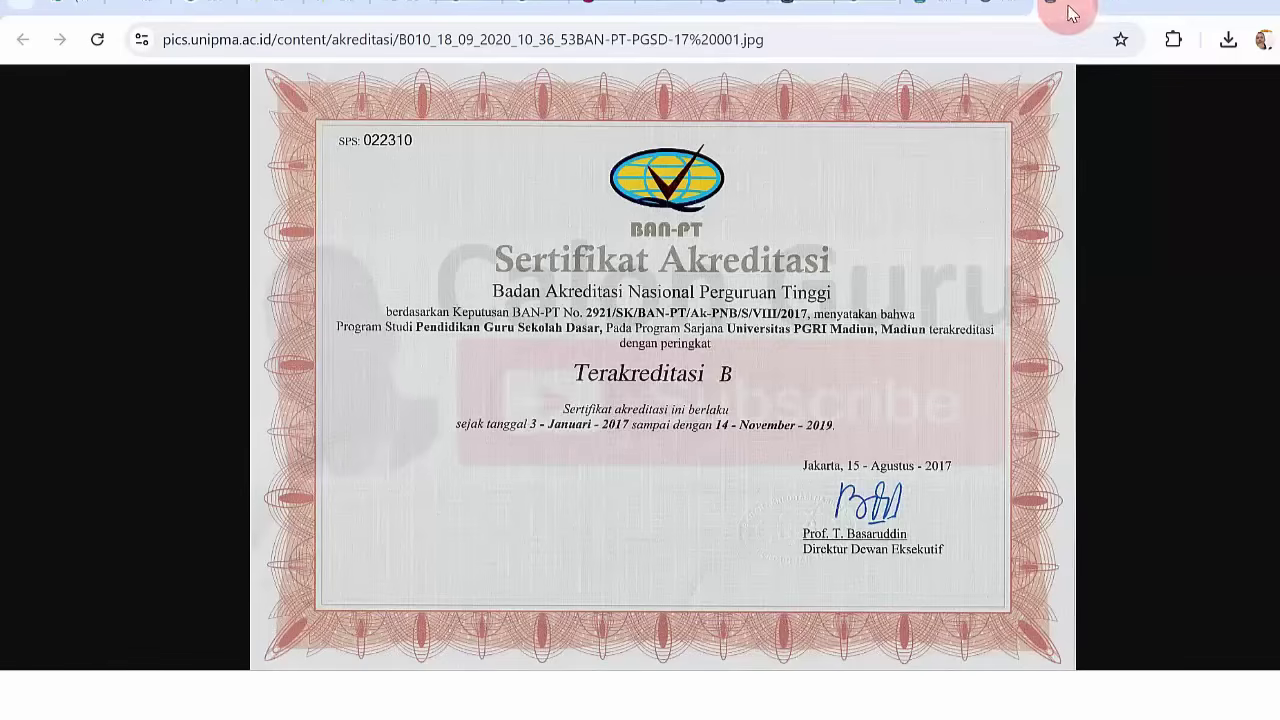
pyautogui.click(1075, 8)
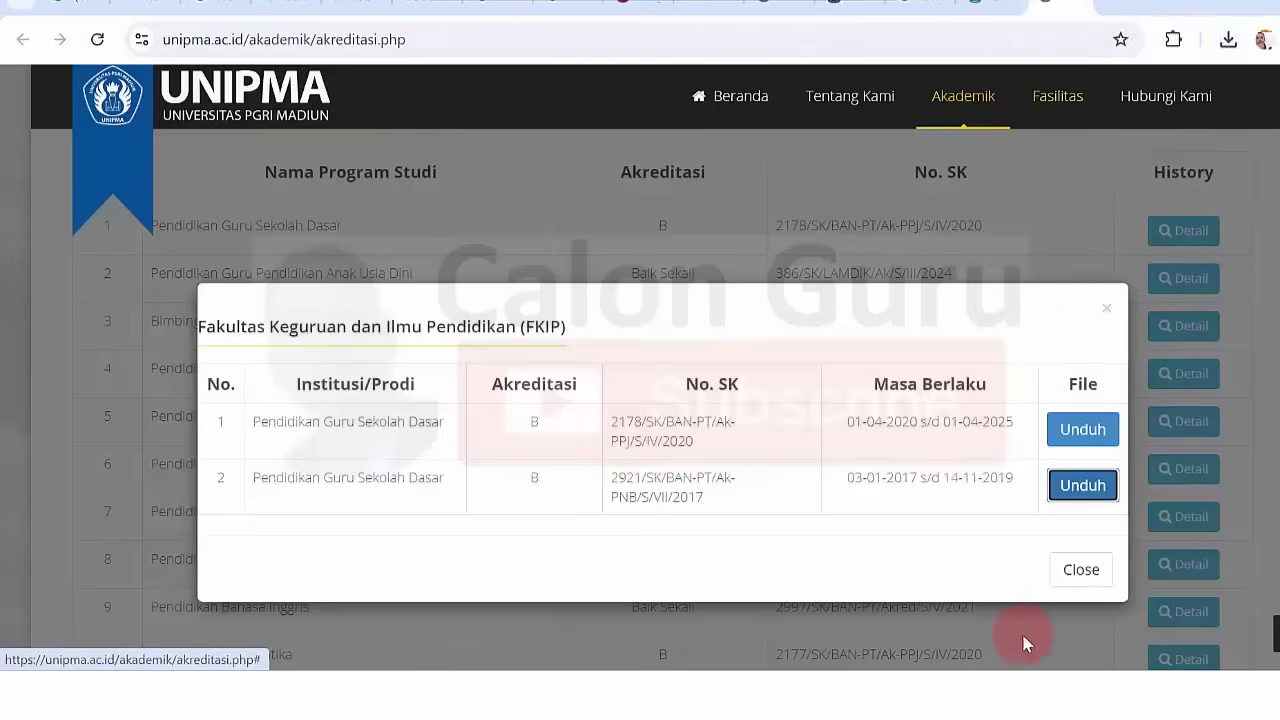
pyautogui.click(1076, 569)
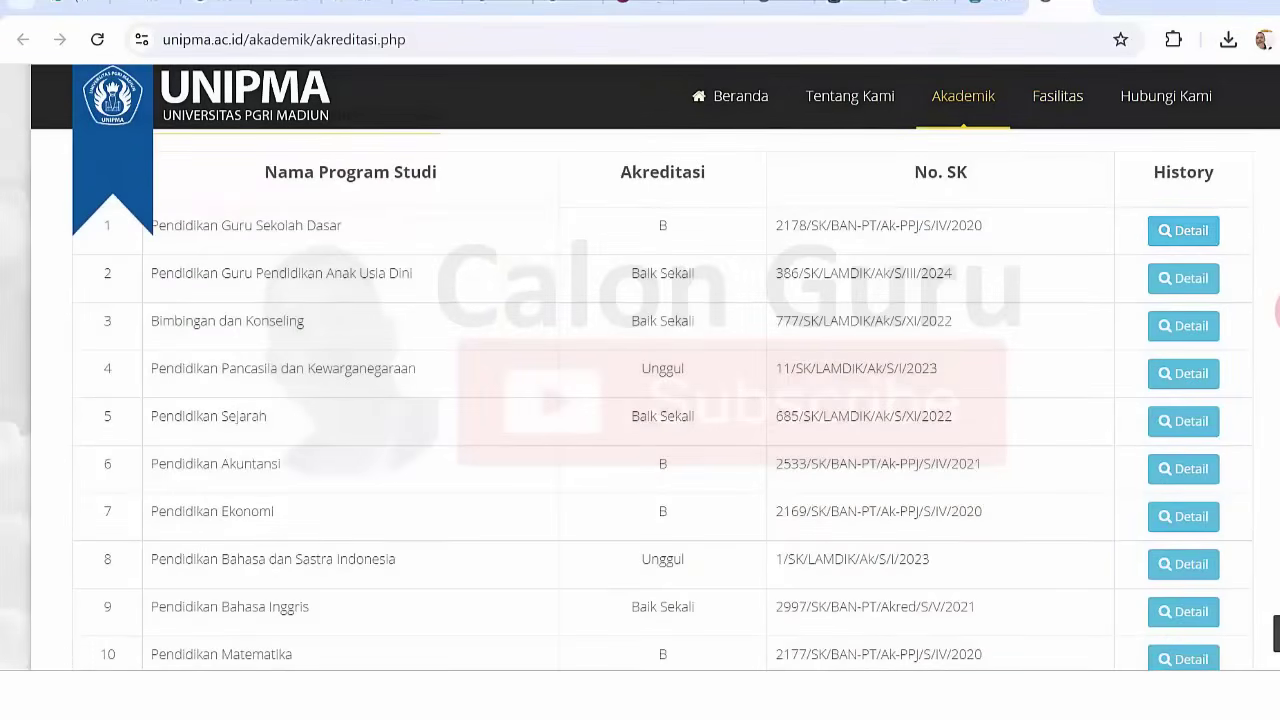
pyautogui.scroll(-2, 663, 400)
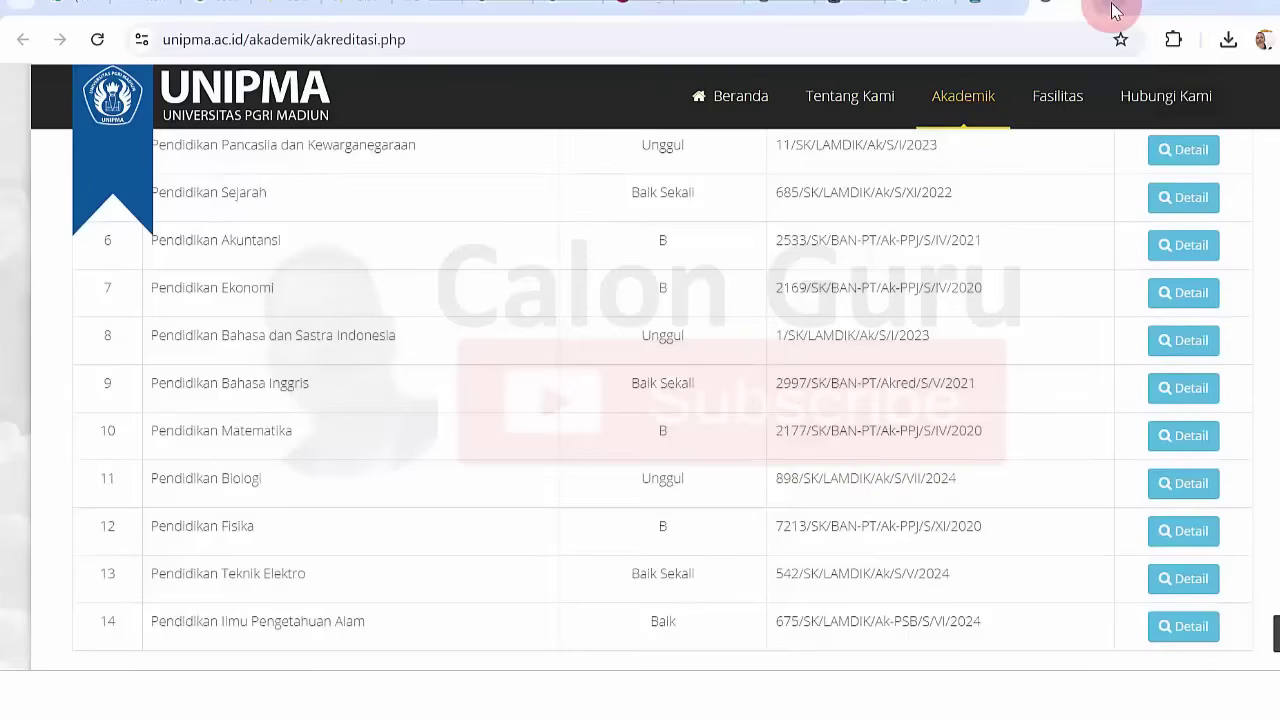
# - In a new tab, search 'universitas sebelas maret' and open the uns.ac.id homepage
pyautogui.click(1113, 10)
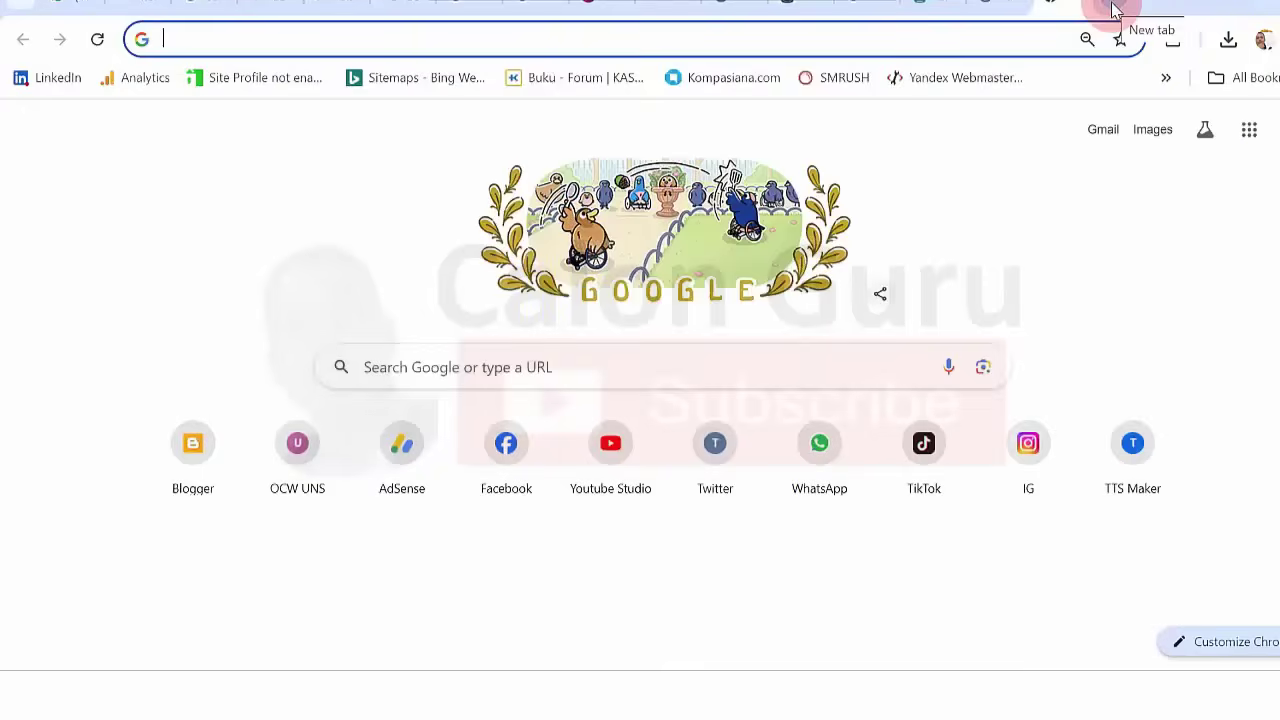
pyautogui.write('uni')
pyautogui.press('BackSpace')
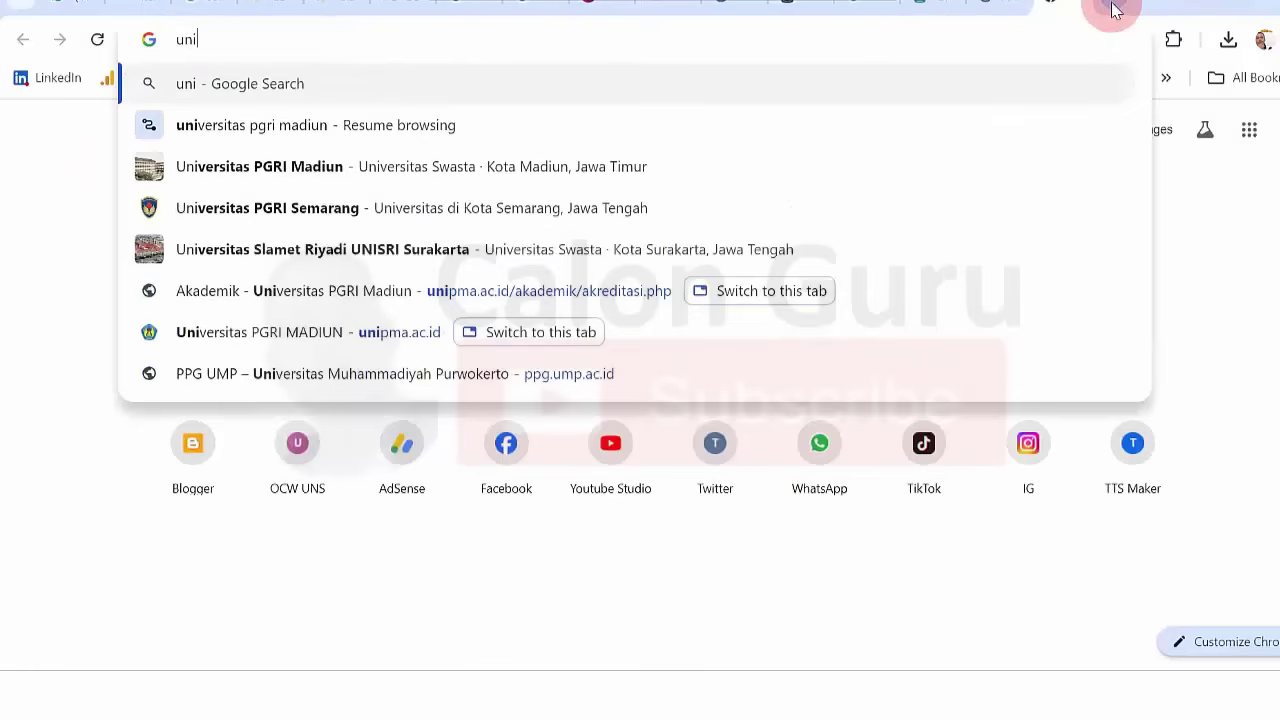
pyautogui.write('vers')
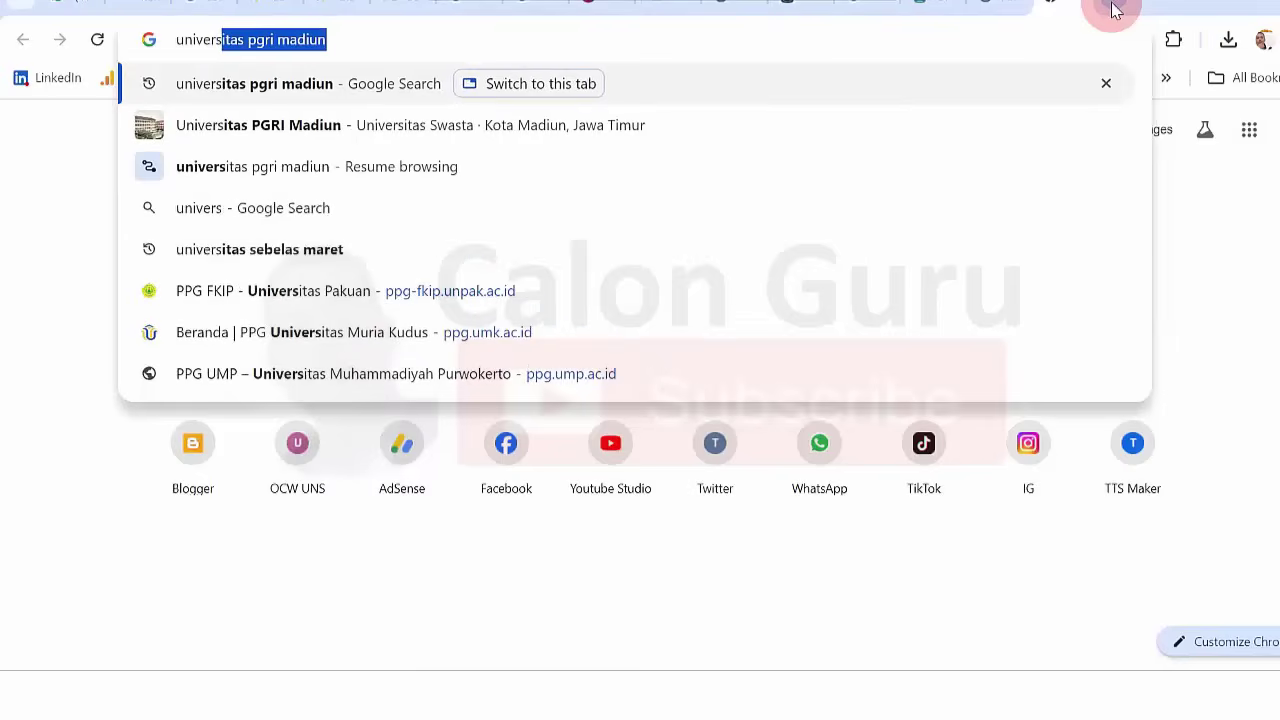
pyautogui.write('itas se')
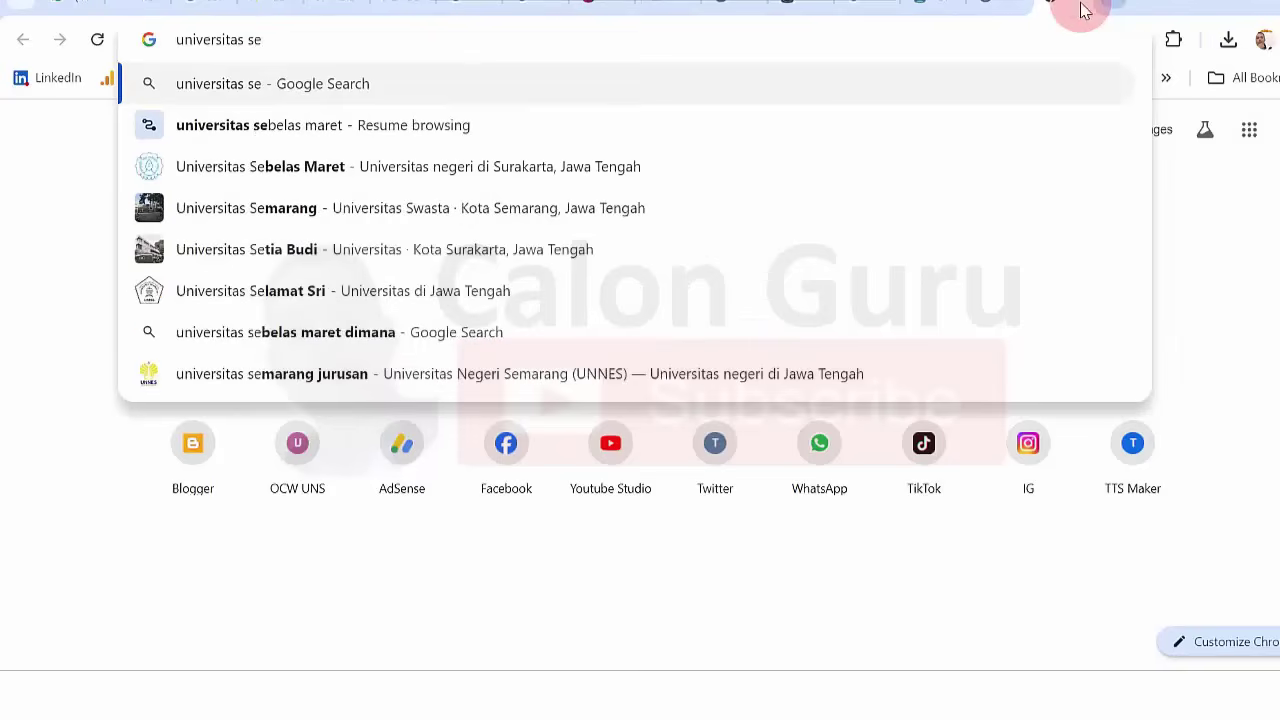
pyautogui.click(316, 163)
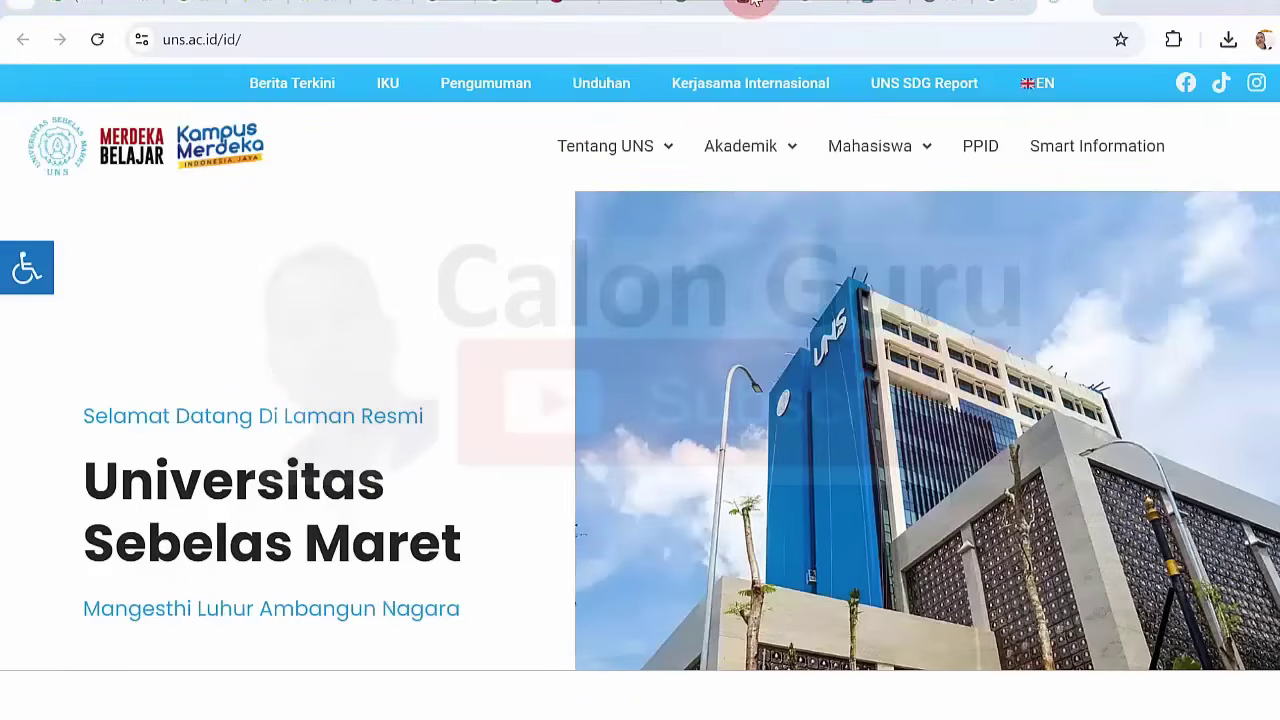
# - Go to Akademik > Akreditasi Program Studi and scroll through the UNS accreditation table
pyautogui.moveTo(733, 140)
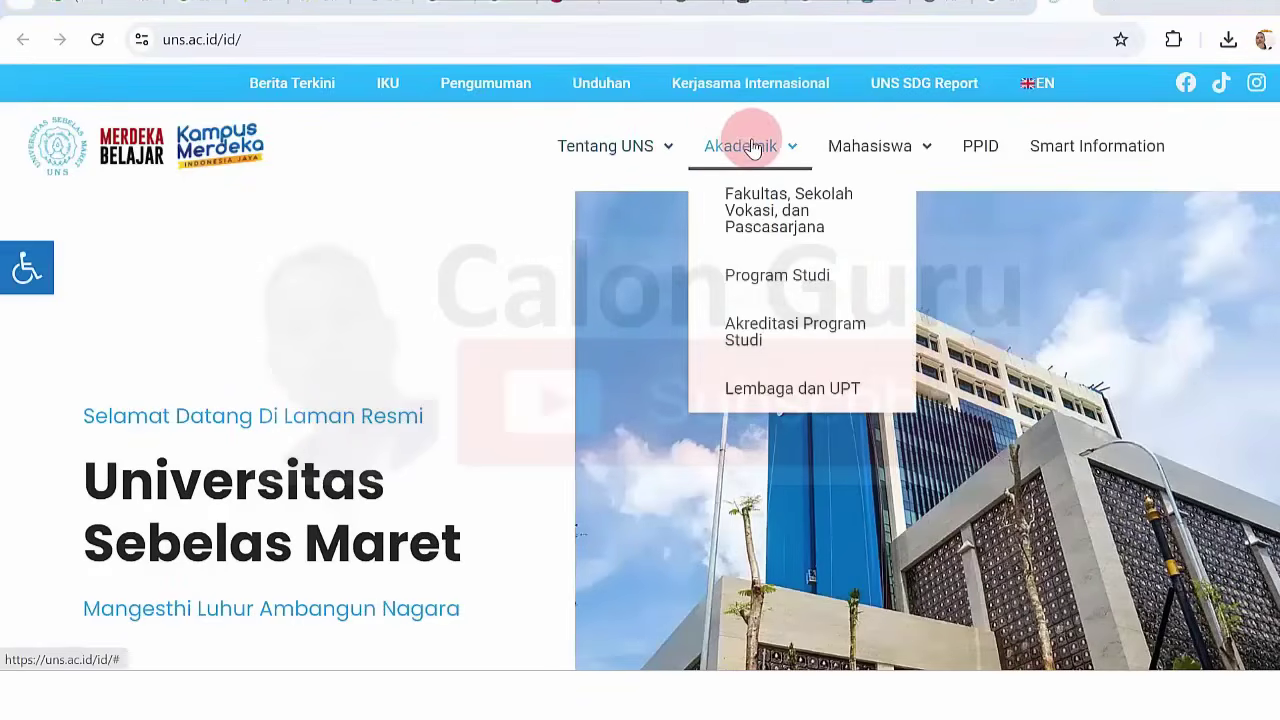
pyautogui.click(771, 340)
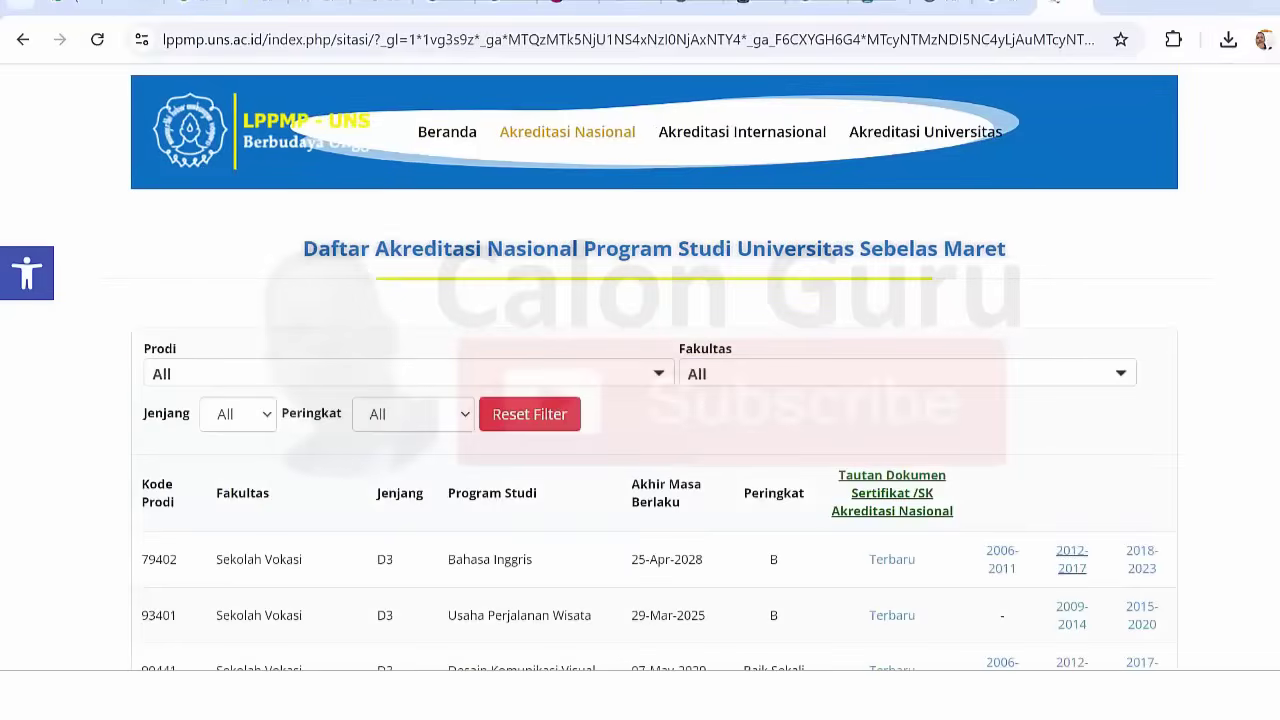
pyautogui.scroll(-3, 654, 400)
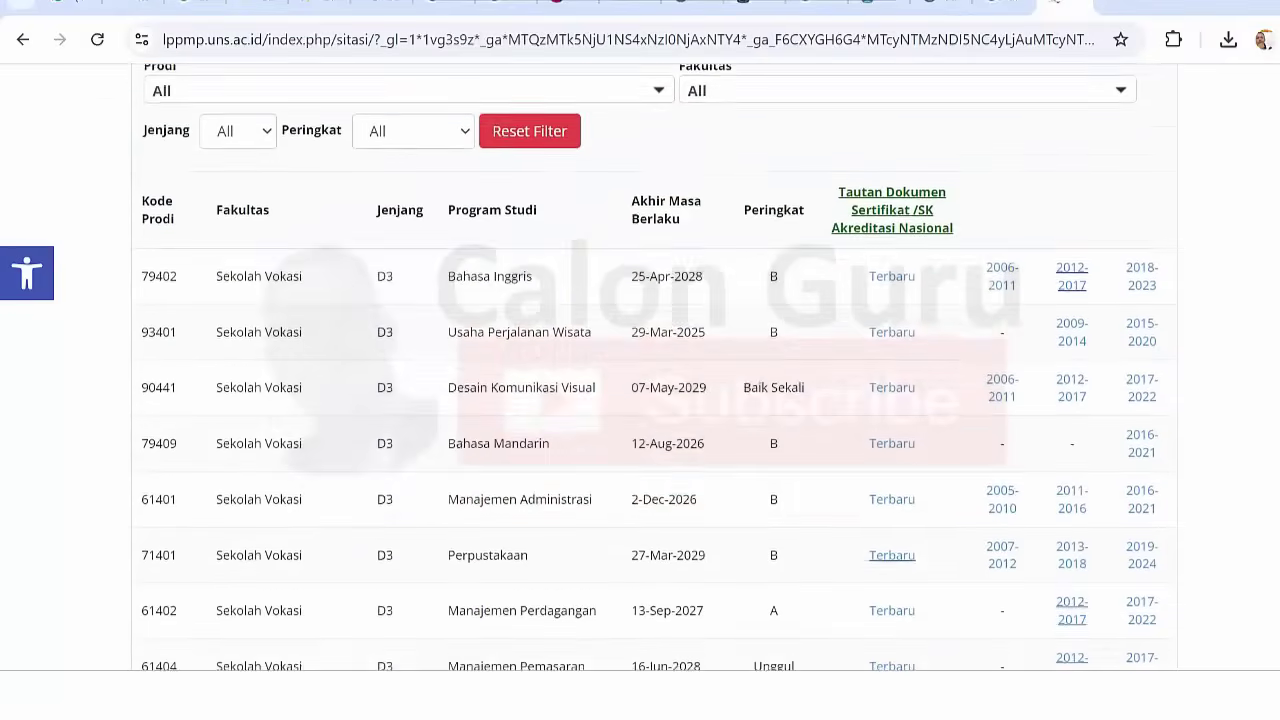
pyautogui.scroll(-3, 659, 368)
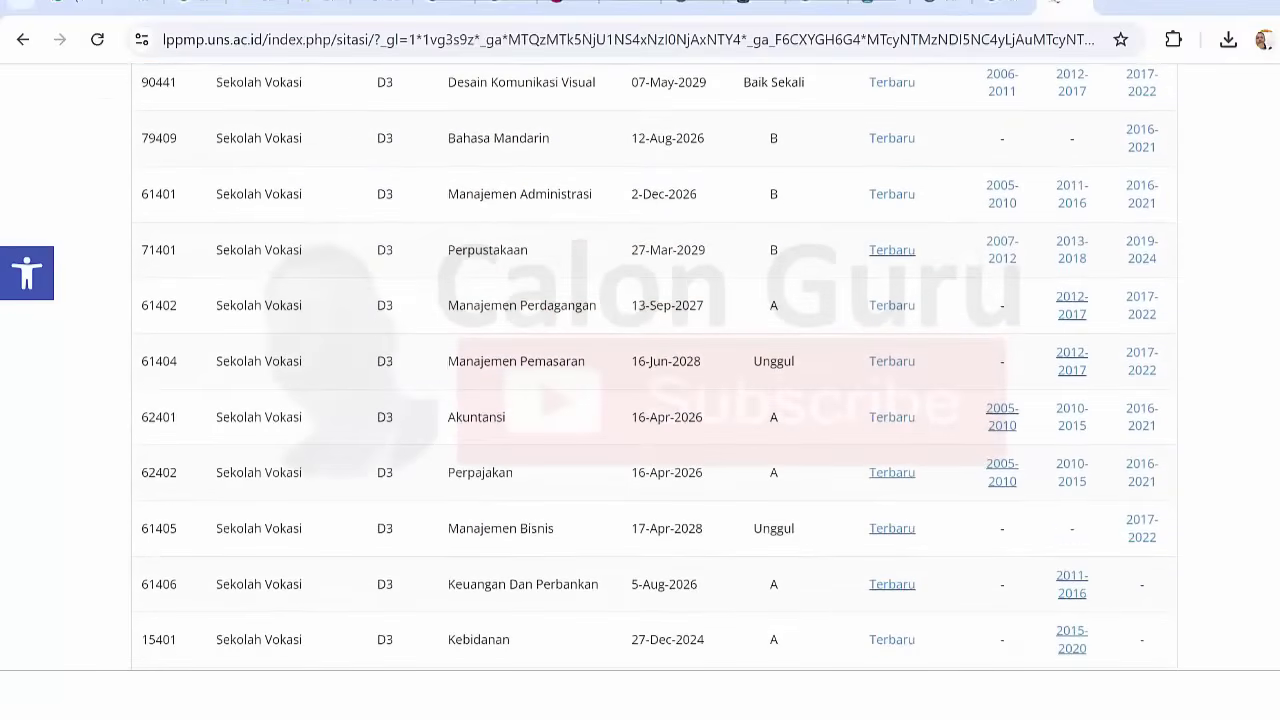
pyautogui.scroll(2, 654, 400)
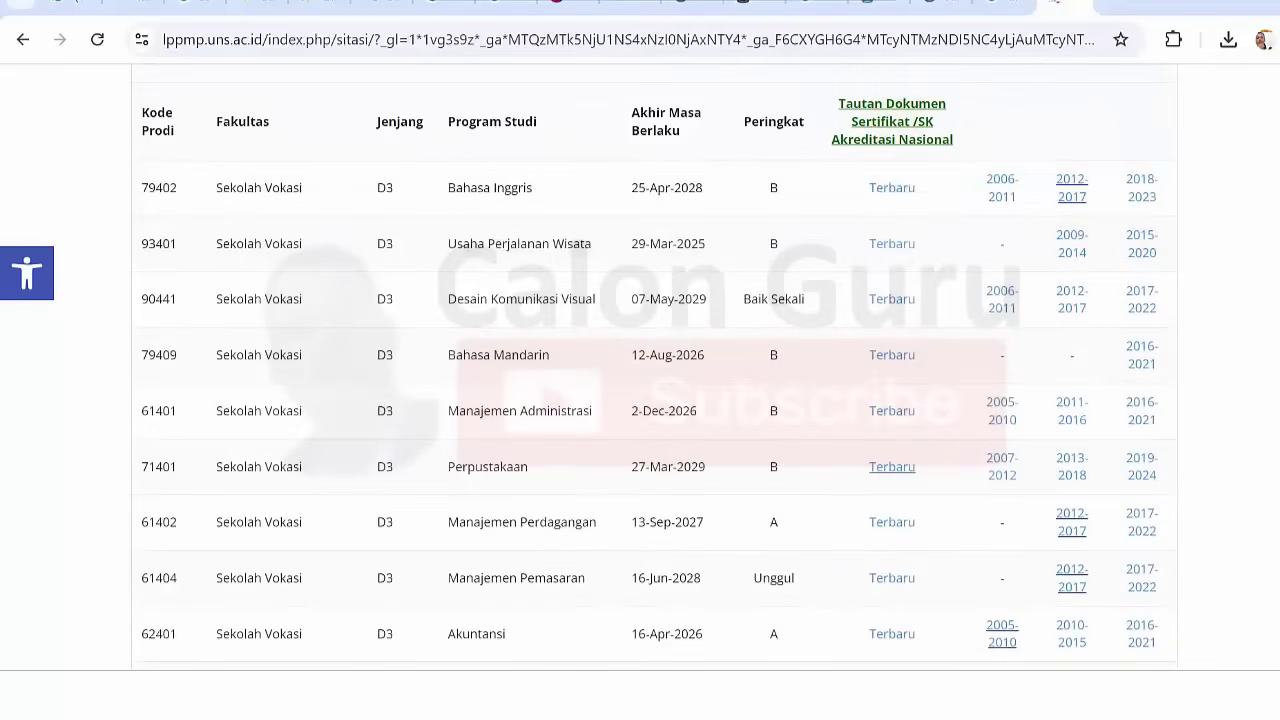
pyautogui.scroll(-10, 654, 368)
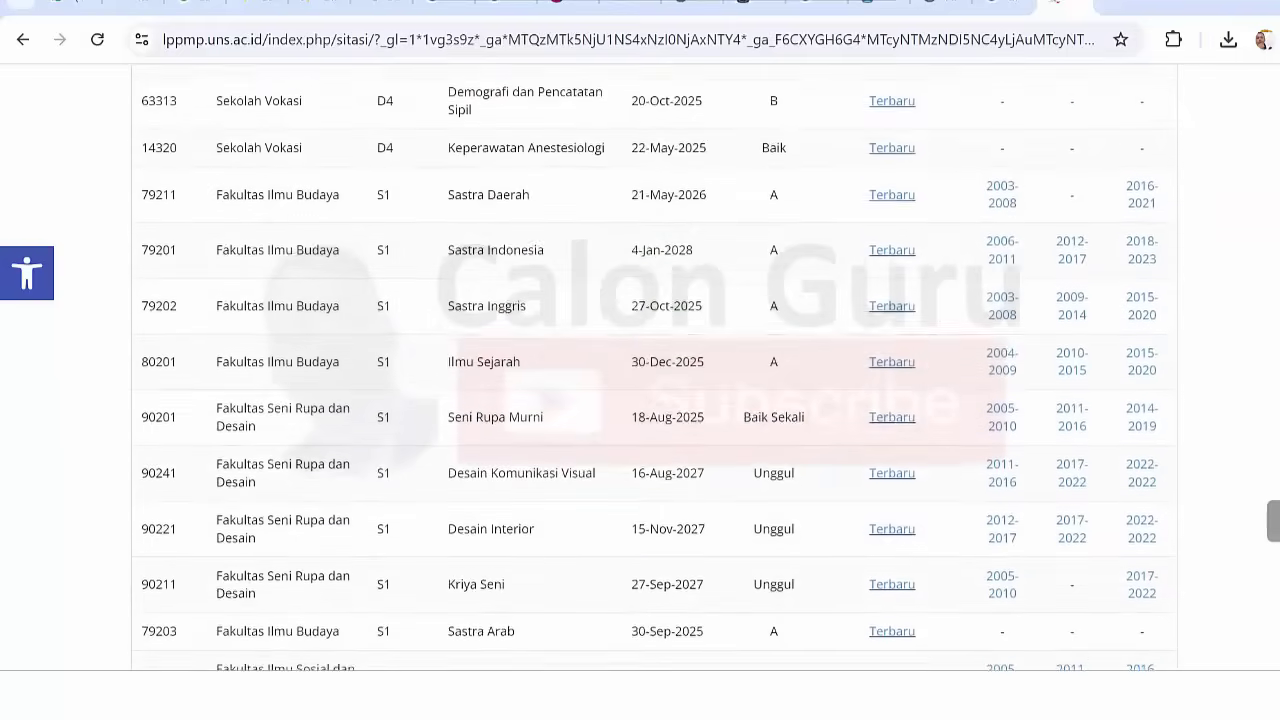
pyautogui.scroll(-10, 825, 432)
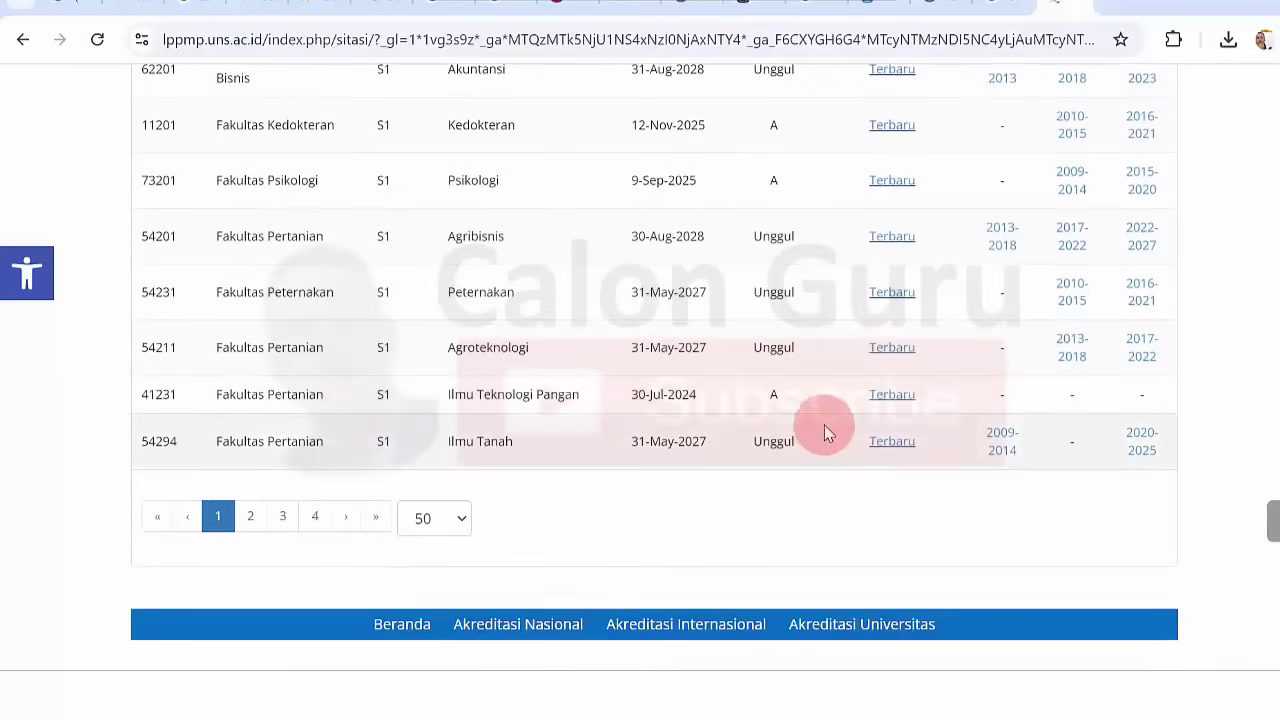
# - Filter Prodi to Pendidikan Akuntansi, view its Terbaru Unggul certificate, and return to the list
pyautogui.scroll(1, 654, 364)
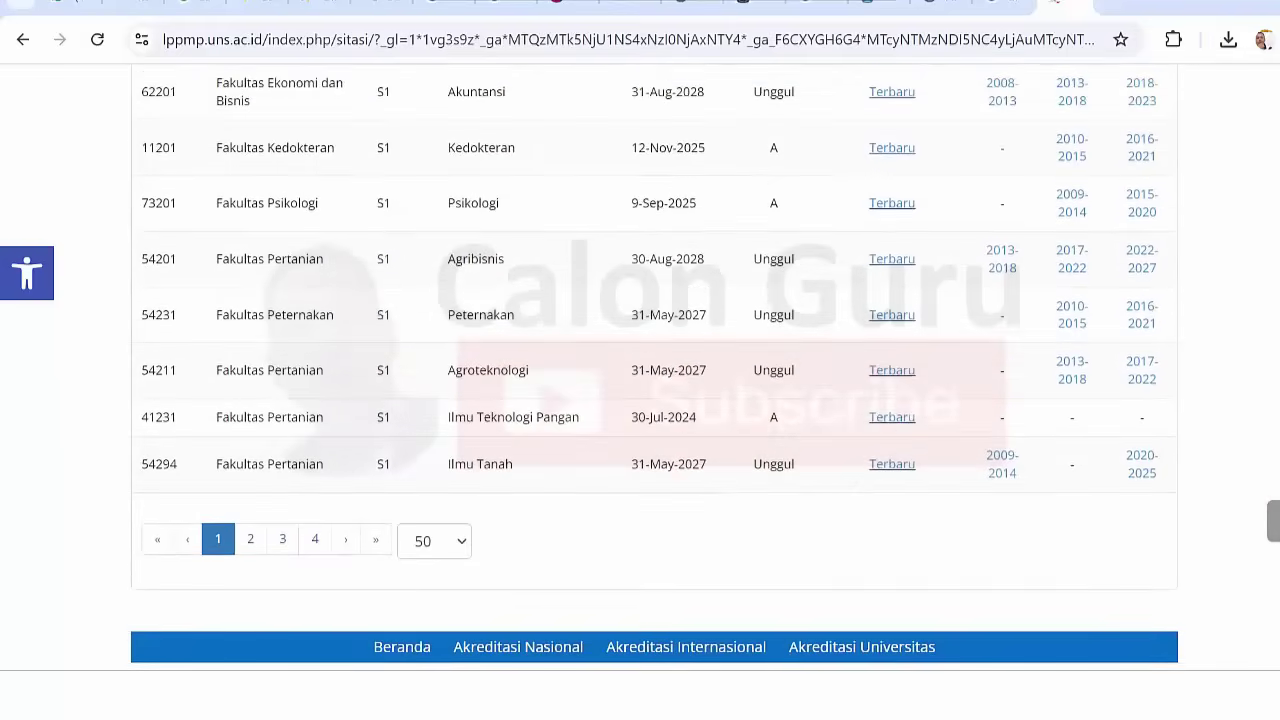
pyautogui.press('Home')
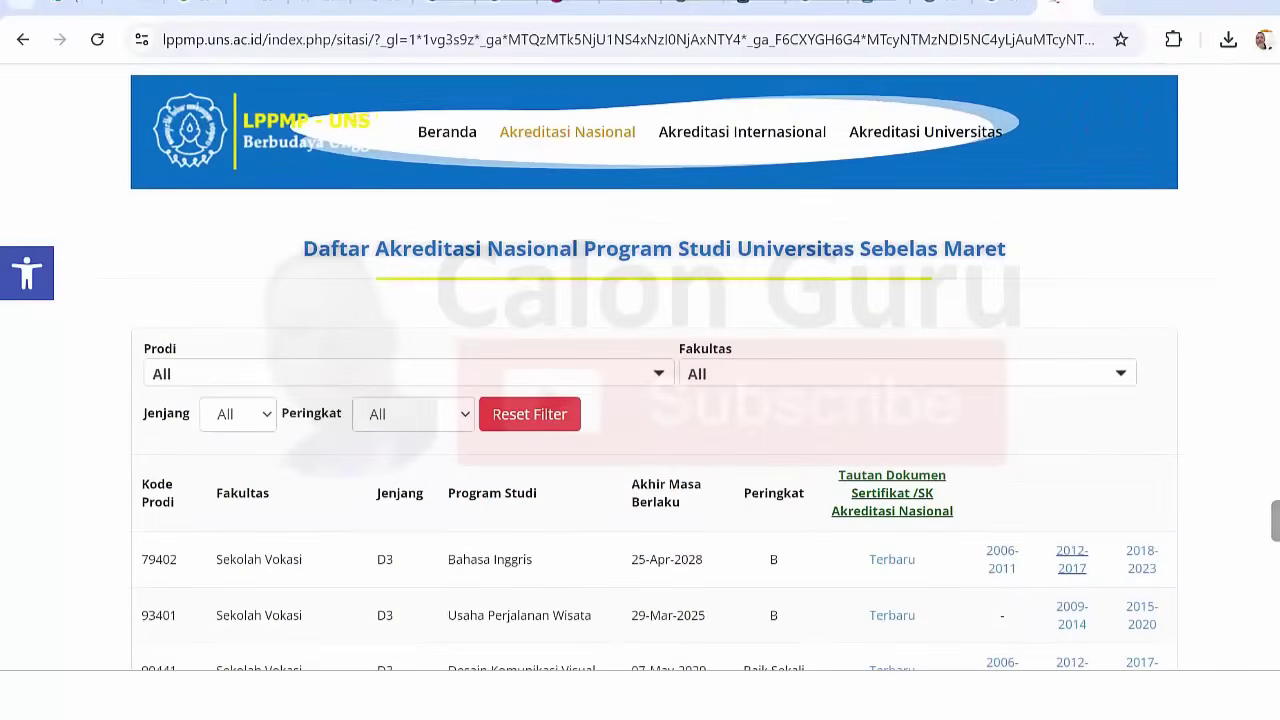
pyautogui.click(487, 372)
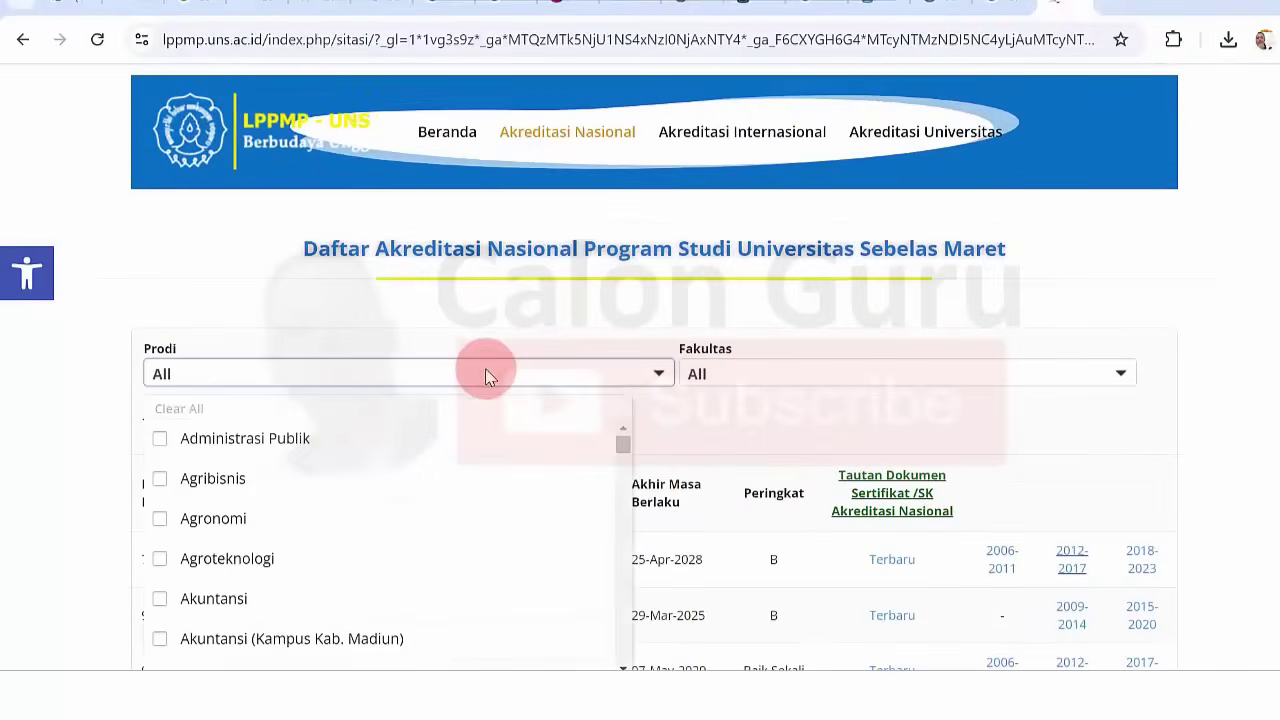
pyautogui.moveTo(624, 446); pyautogui.dragTo(621, 486)
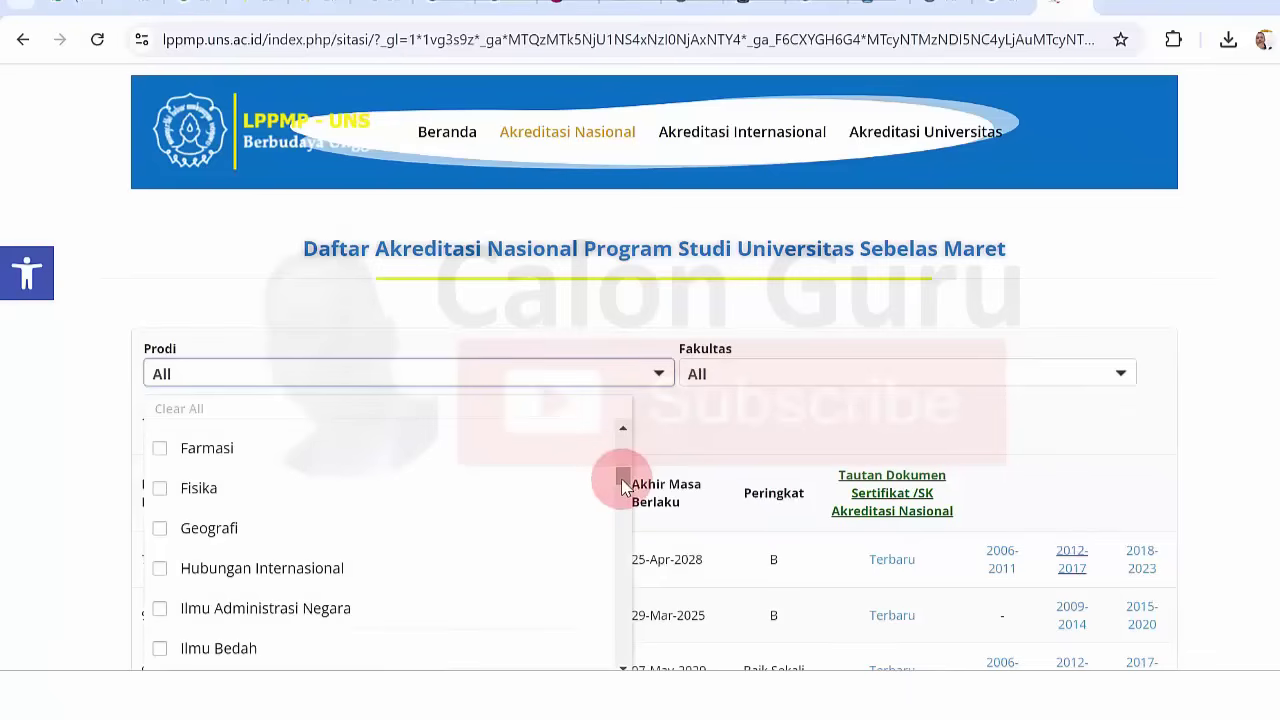
pyautogui.moveTo(622, 495); pyautogui.dragTo(622, 553)
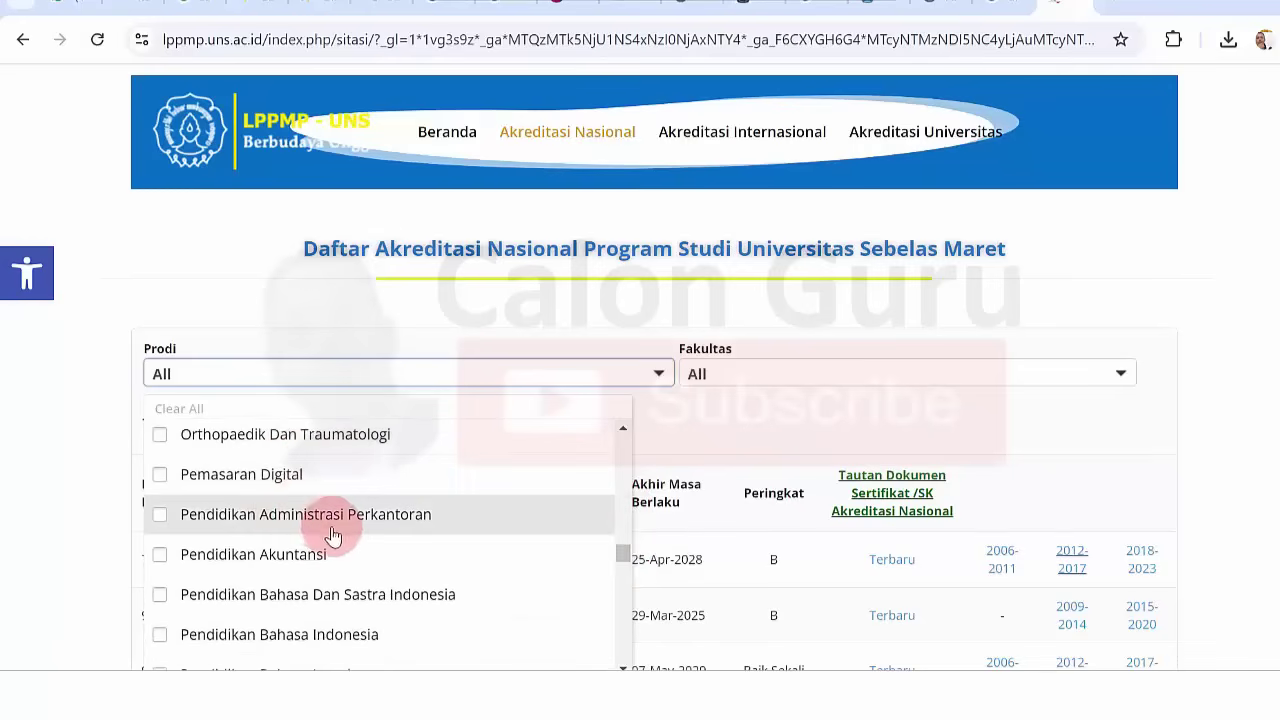
pyautogui.click(348, 558)
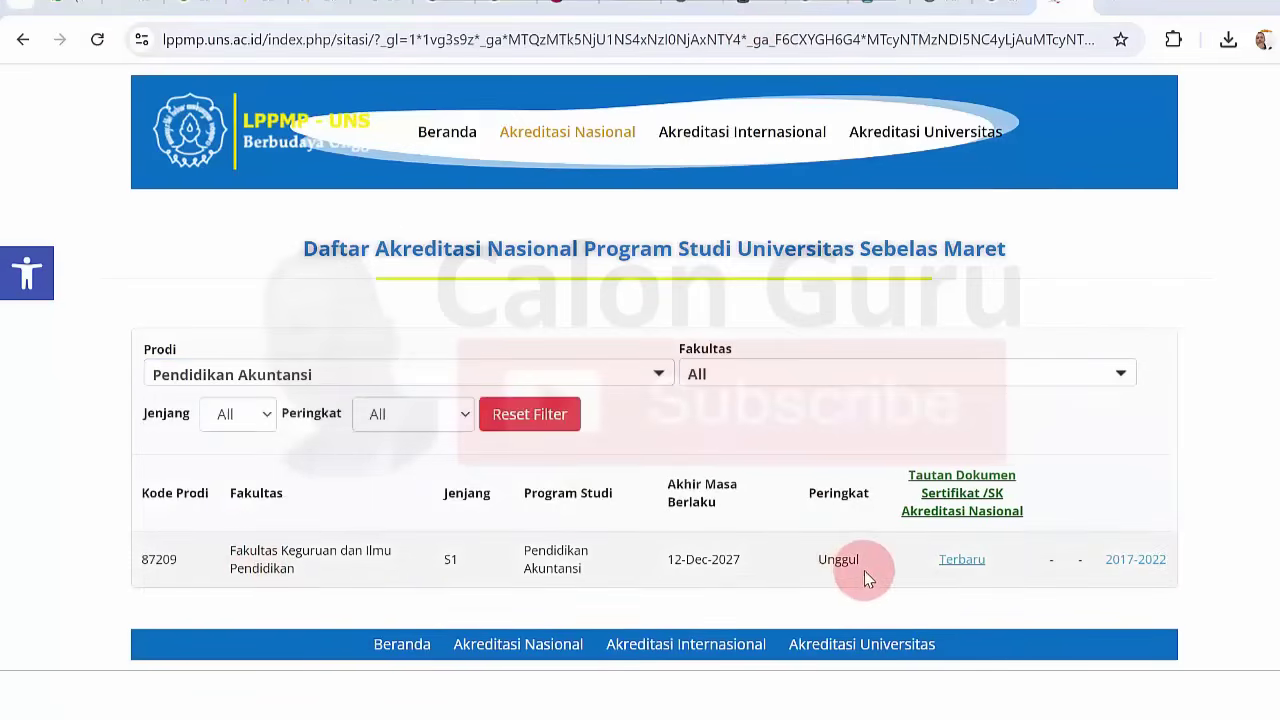
pyautogui.click(966, 558)
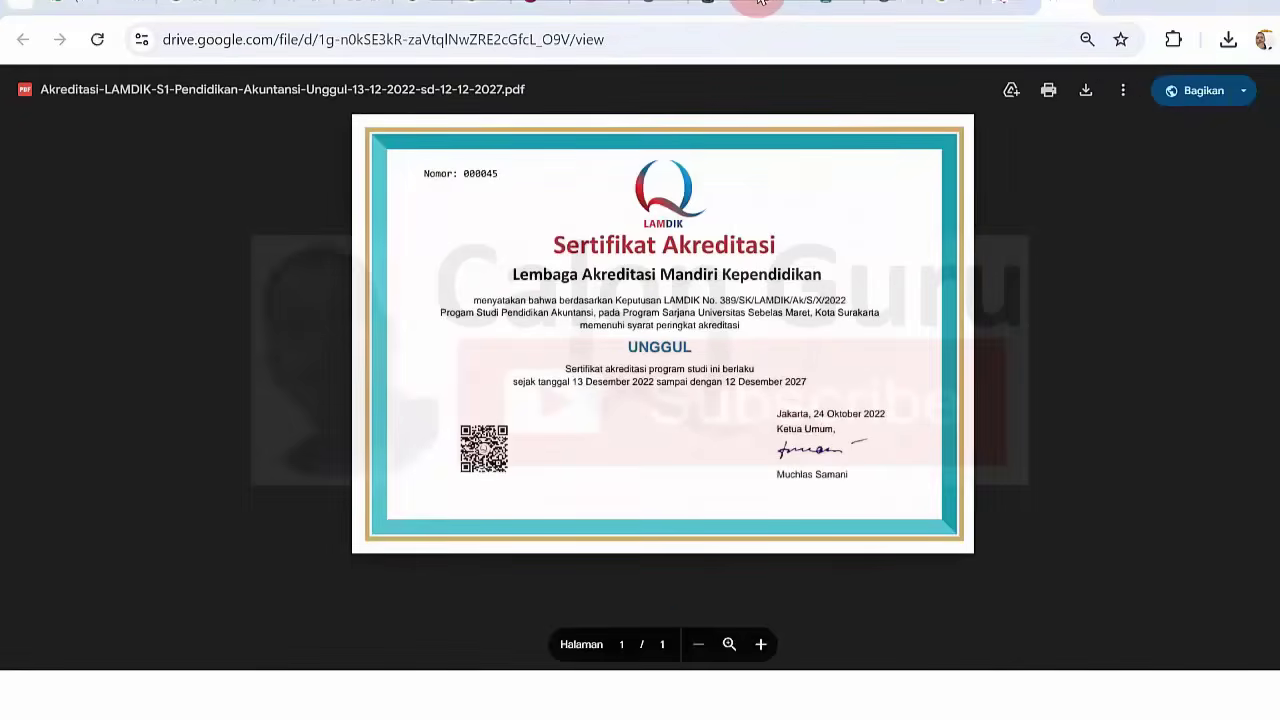
pyautogui.click(757, 4)
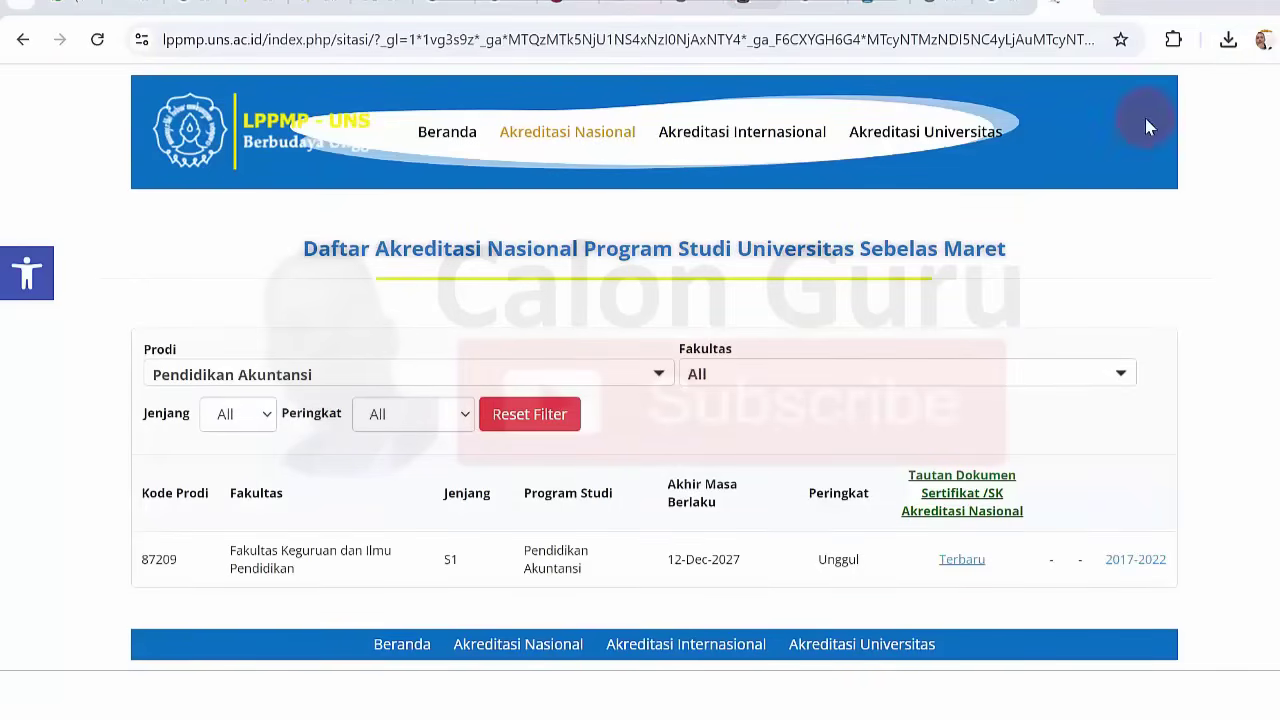
# - In a new tab, search Google for 'stit muhammadiyah tempurejo ngawi' and open the college website
pyautogui.click(1107, 9)
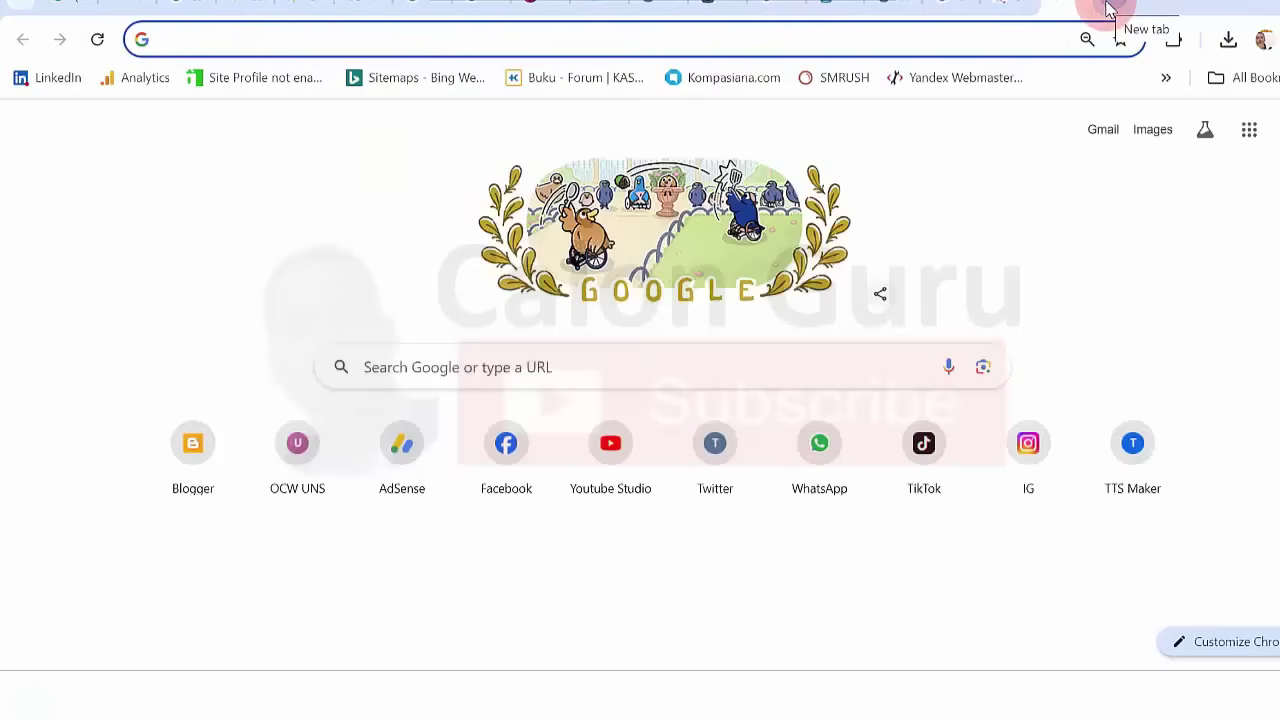
pyautogui.click(849, 39)
pyautogui.write('stit muhammadiyah tempurejo ngawi')
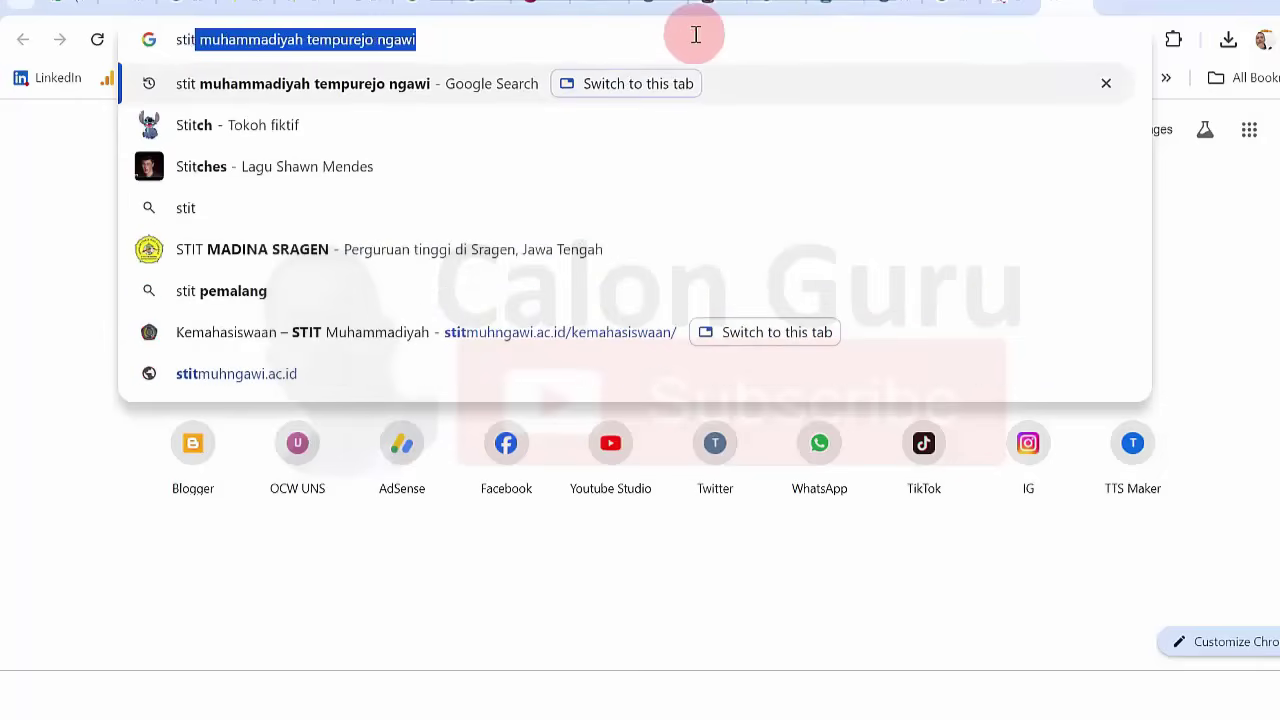
pyautogui.click(700, 37)
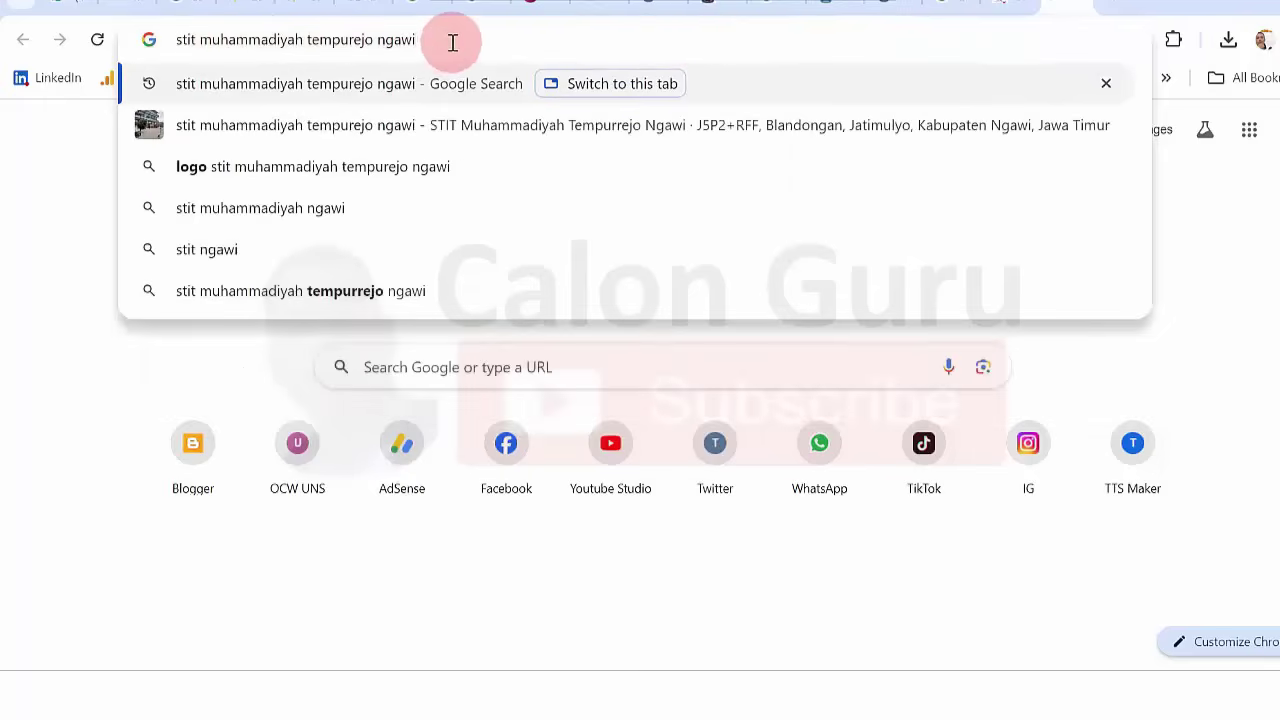
pyautogui.press('Return')
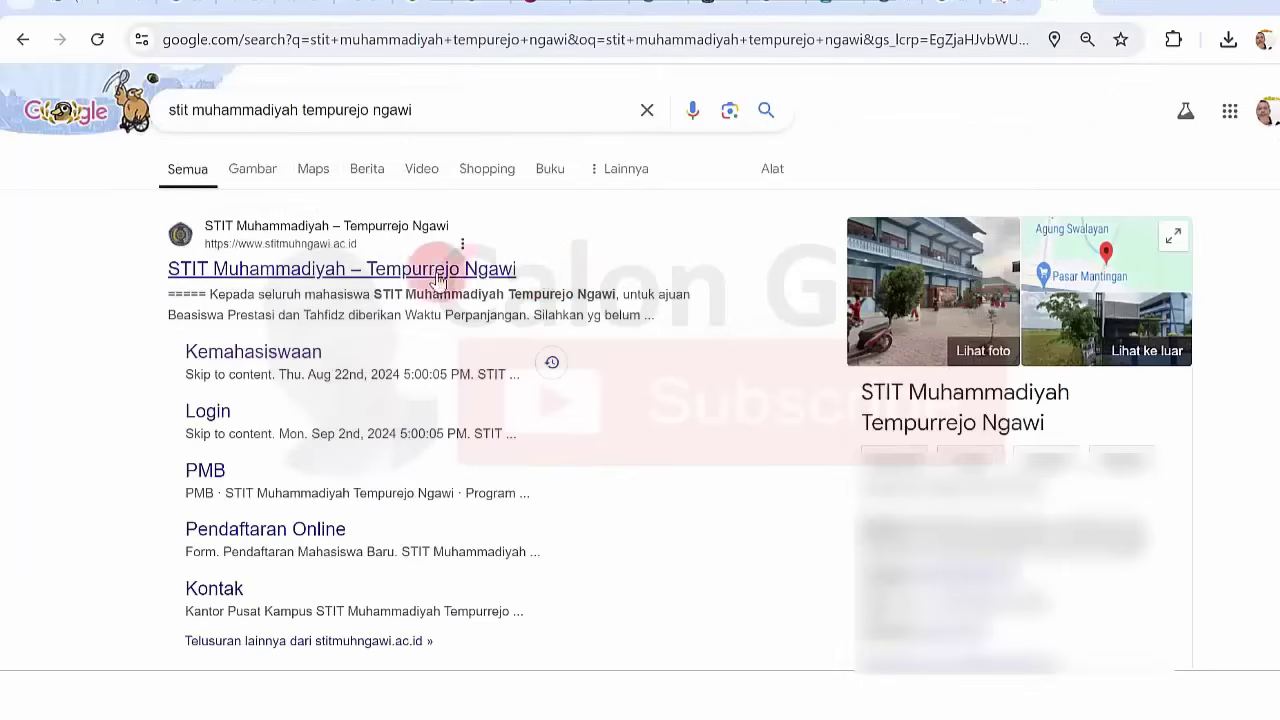
pyautogui.click(405, 268)
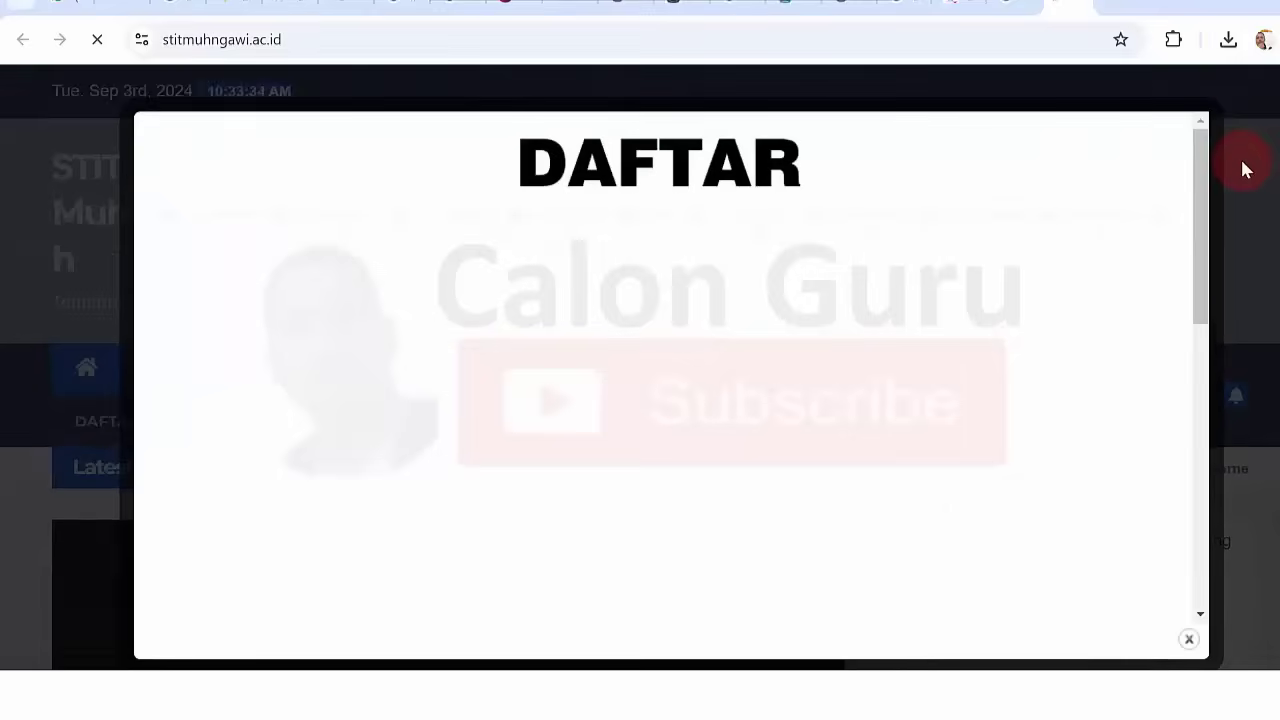
# - Close the DAFTAR registration popup and browse the homepage menus
pyautogui.click(1245, 170)
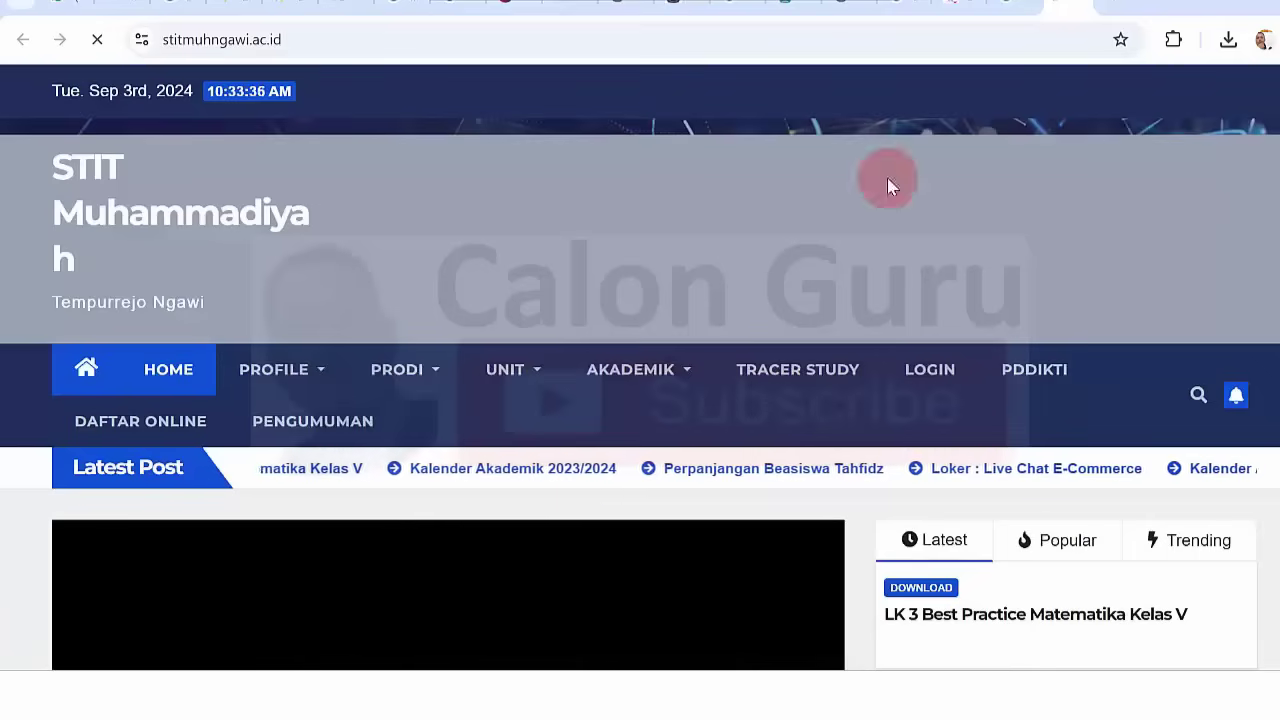
pyautogui.moveTo(298, 378)
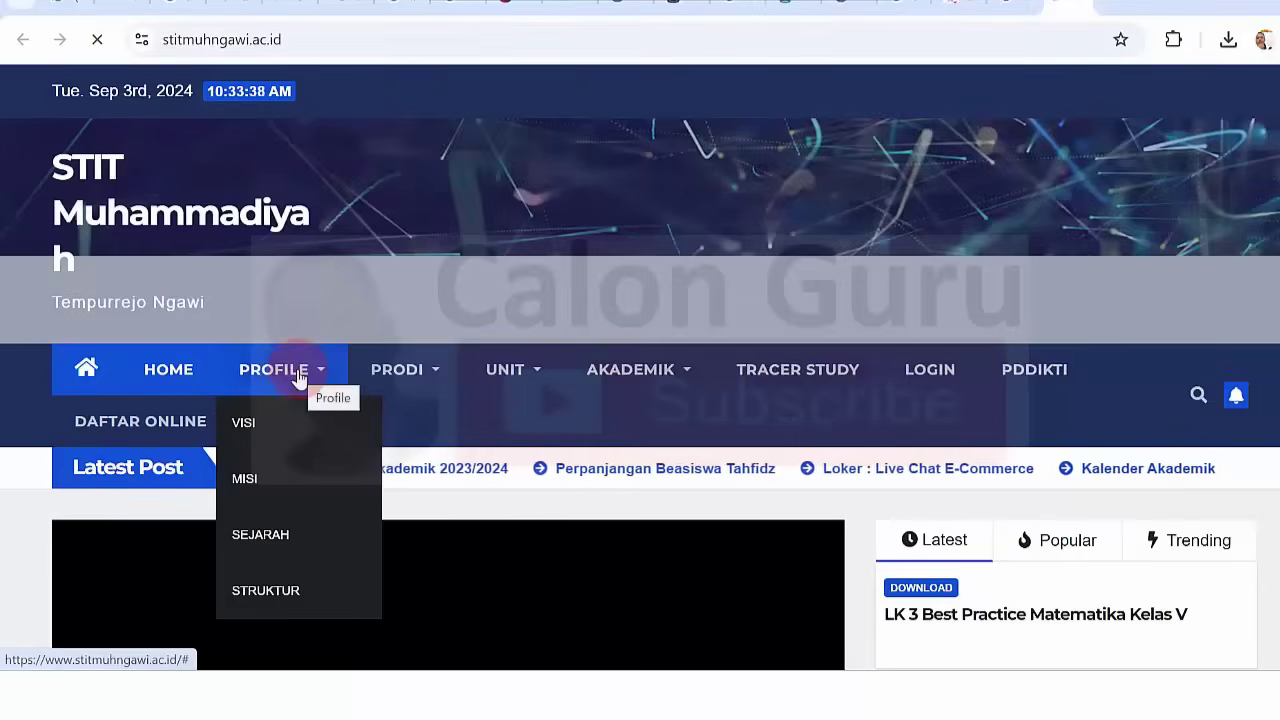
pyautogui.moveTo(400, 396)
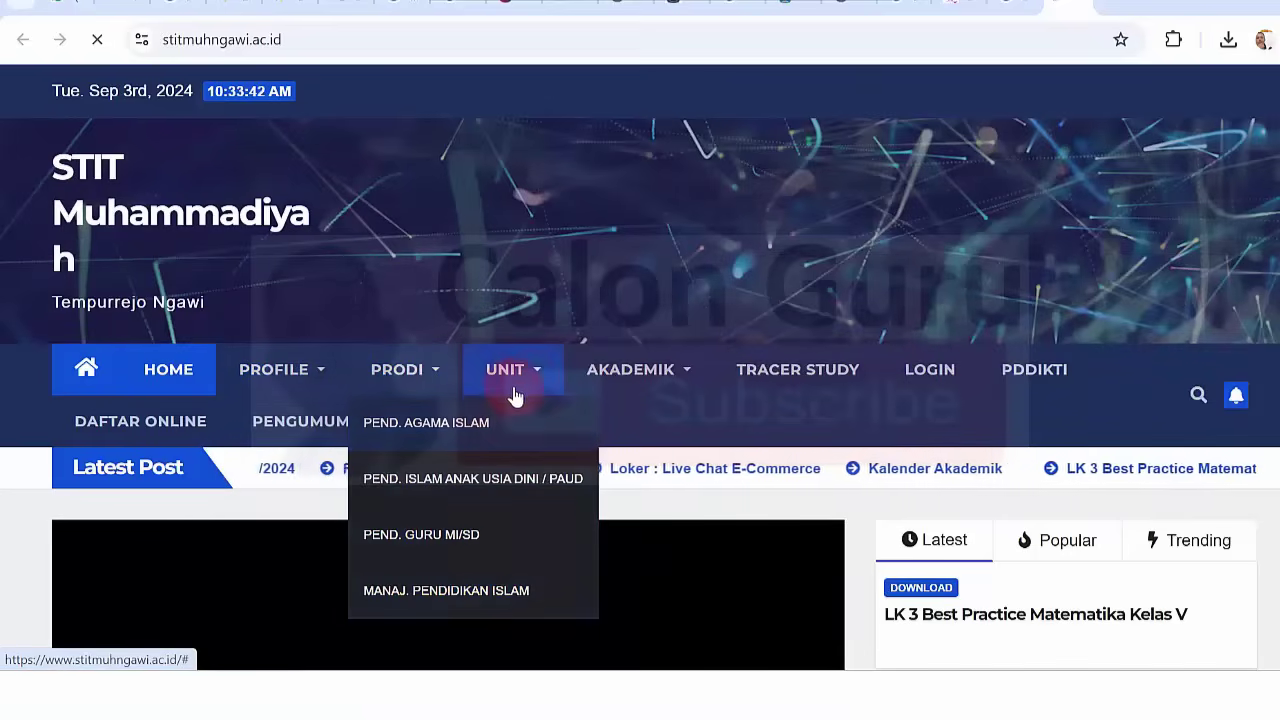
pyautogui.moveTo(540, 383)
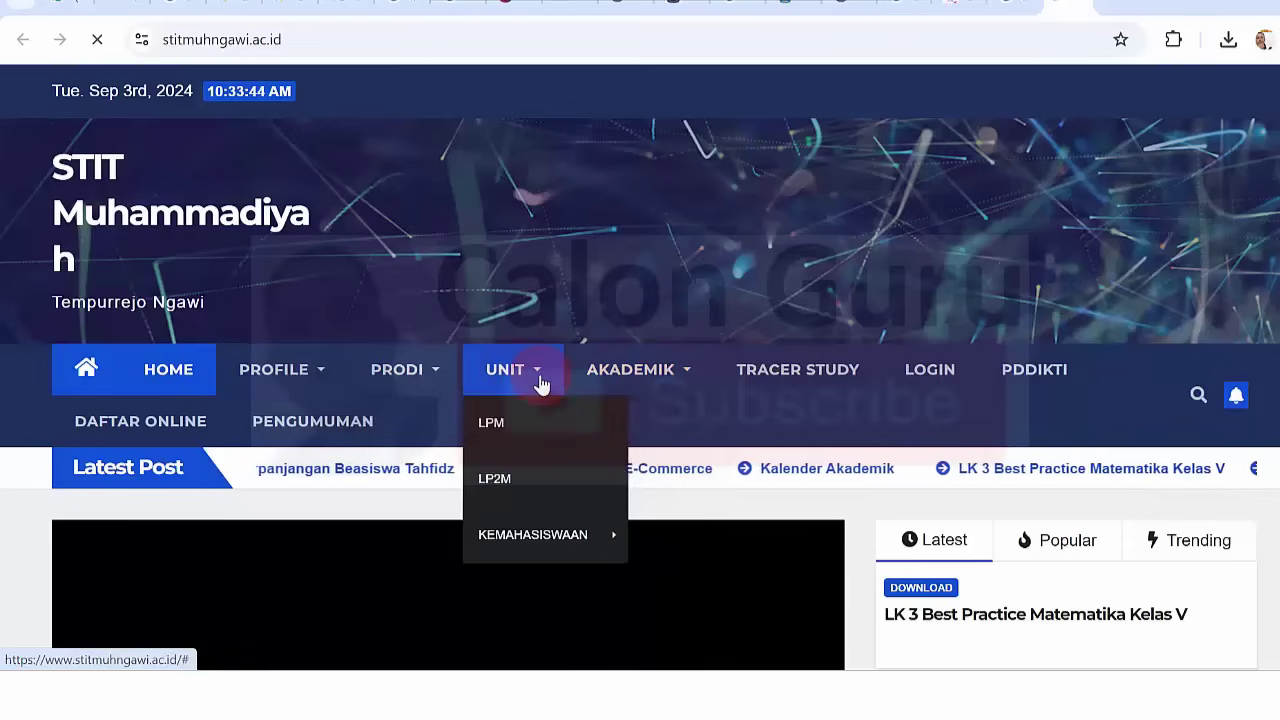
pyautogui.moveTo(551, 540)
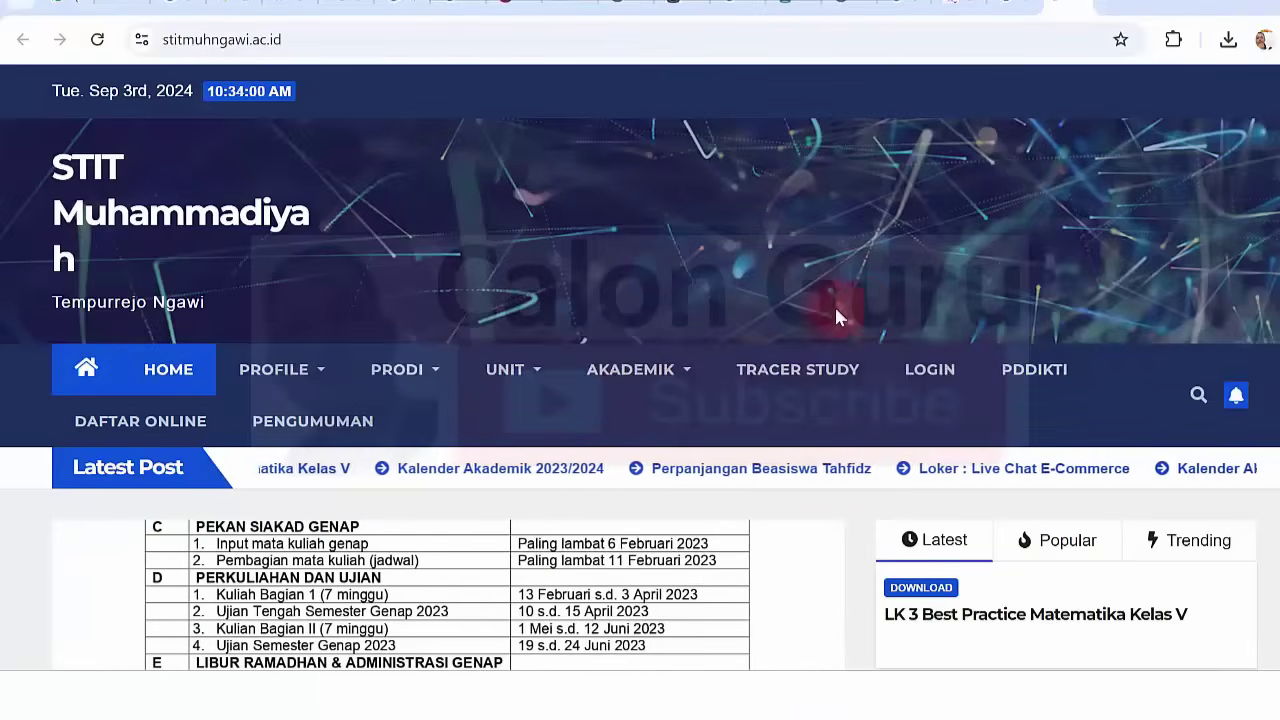
pyautogui.moveTo(575, 350)
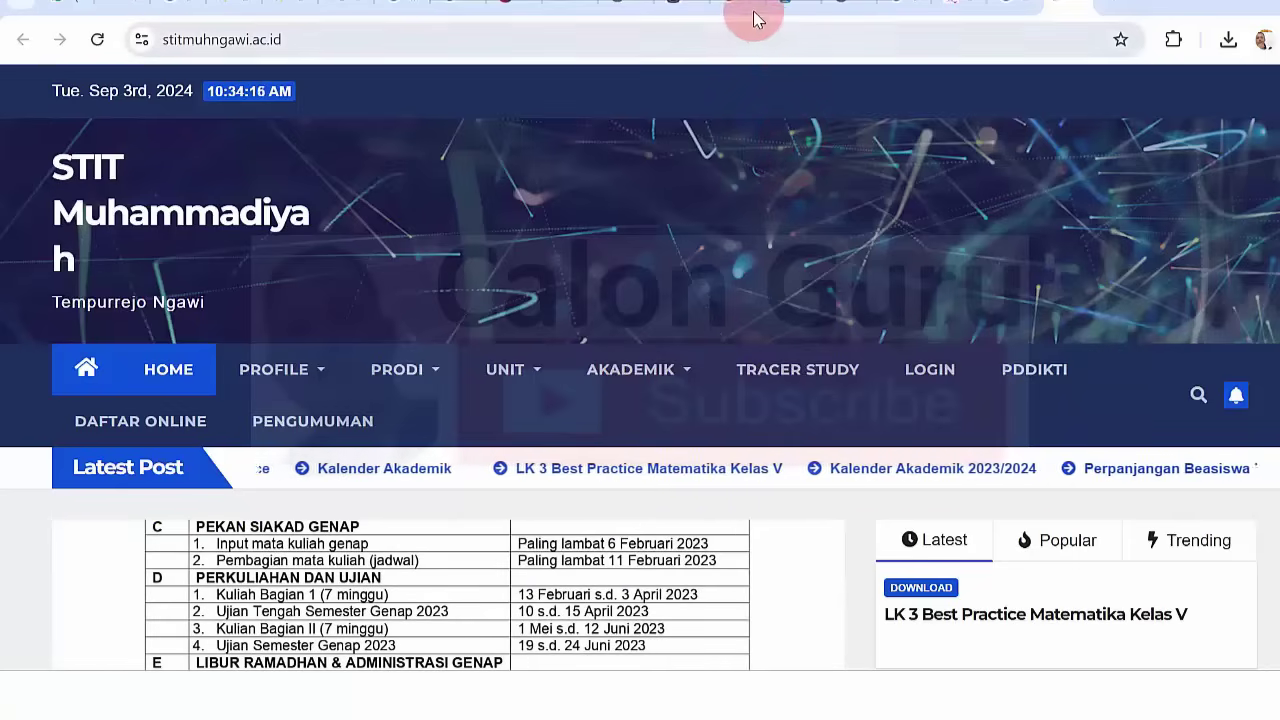
# - Paste the shared SERTIFIKAT AKREDITASI Drive folder link into a new tab
pyautogui.click(751, 10)
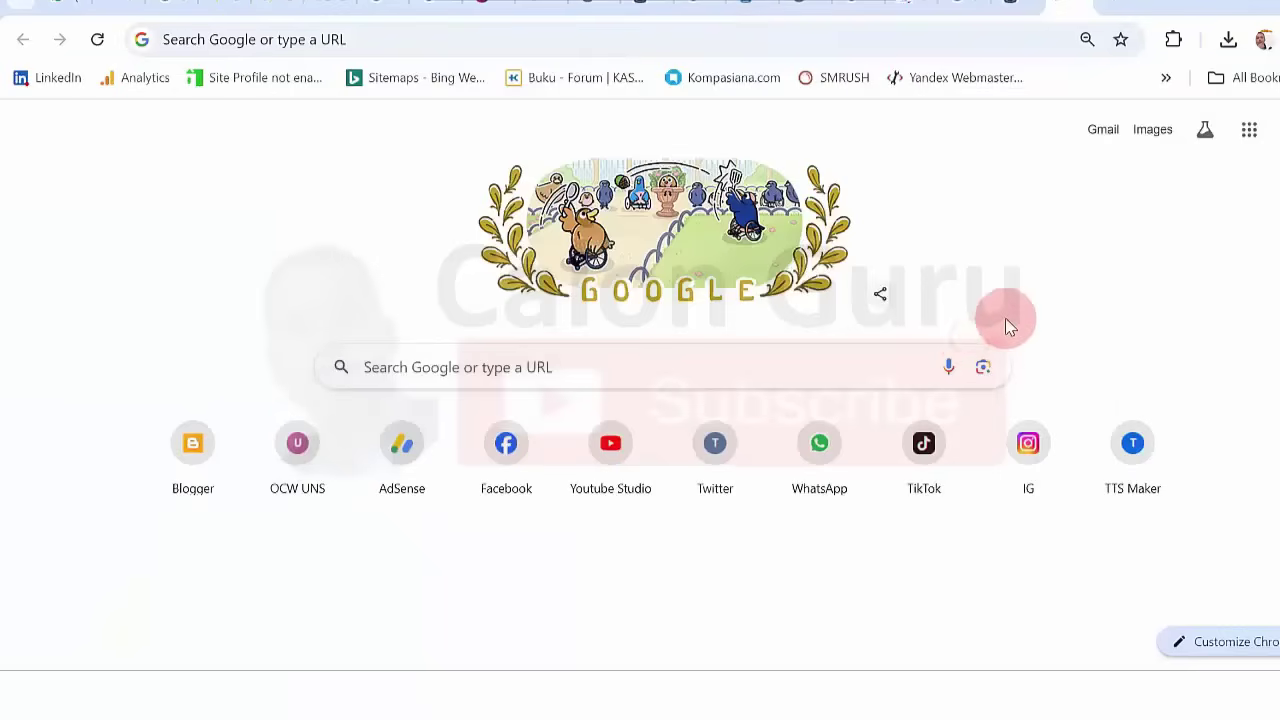
pyautogui.click(484, 37)
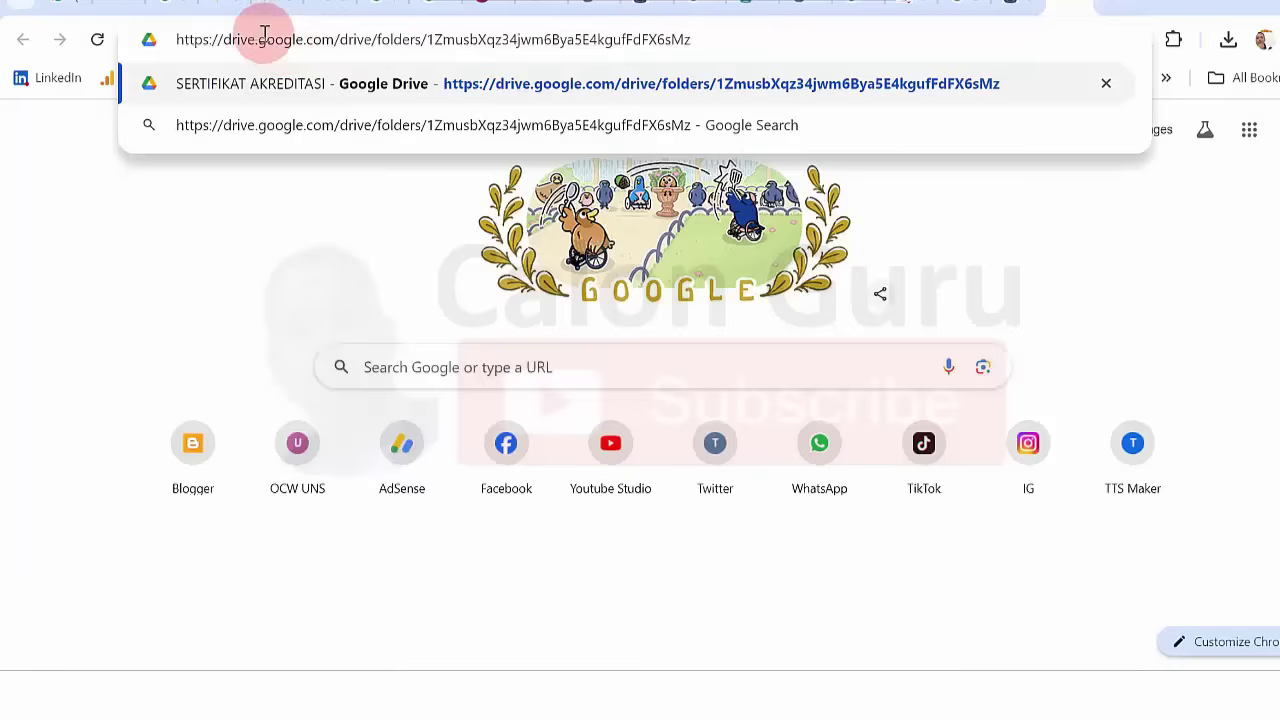
pyautogui.press('Return')
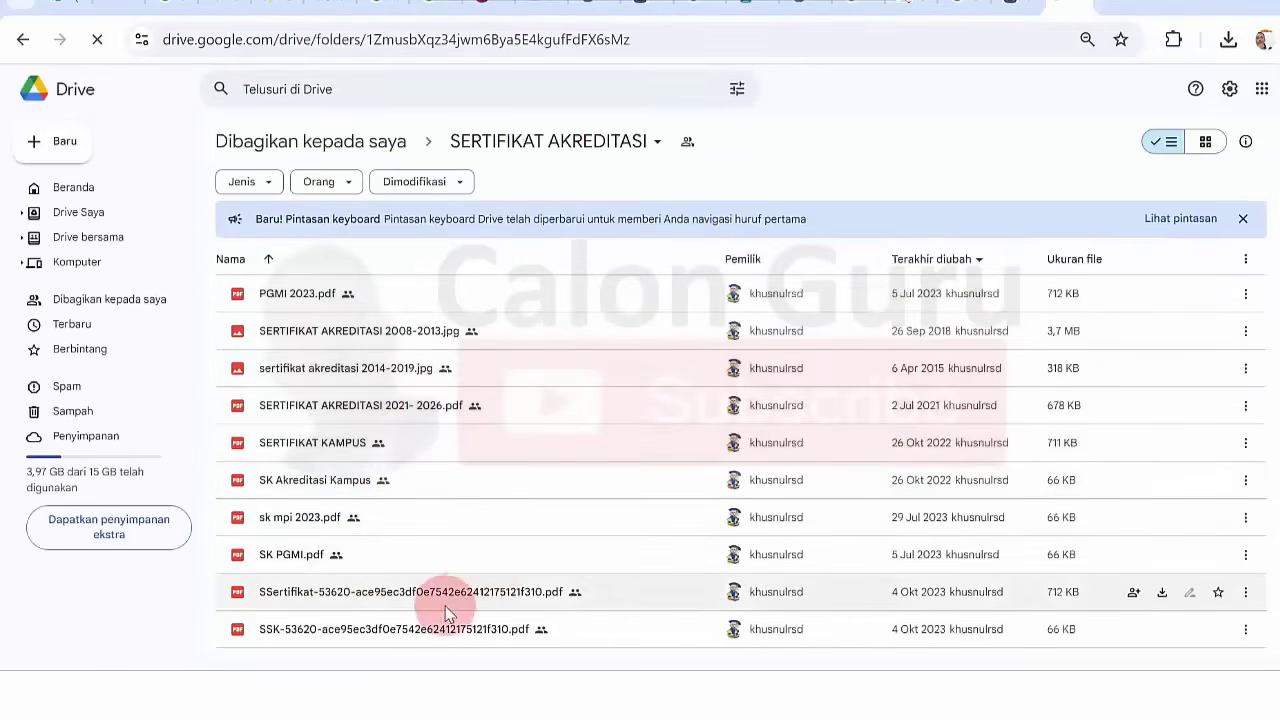
# - Preview PGMI 2023.pdf and step through the folder to SERTIFIKAT AKREDITASI 2008-2013.jpg
pyautogui.rightClick(362, 298)
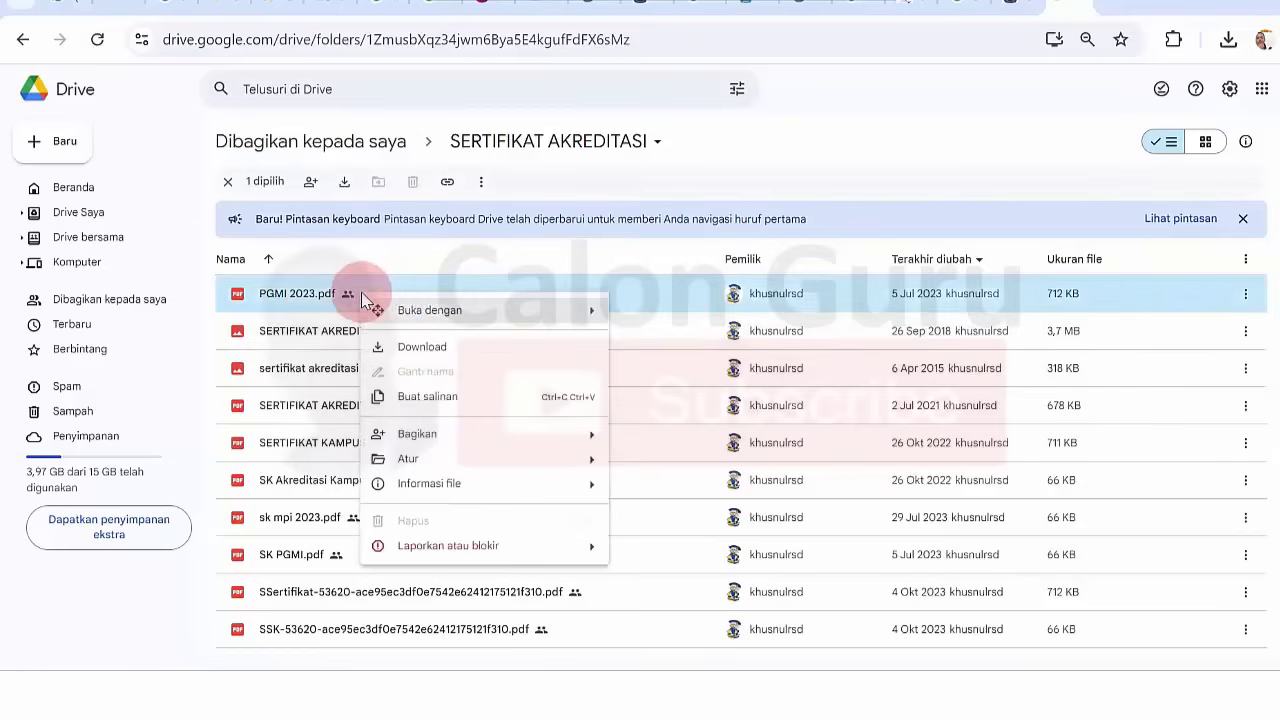
pyautogui.moveTo(497, 314)
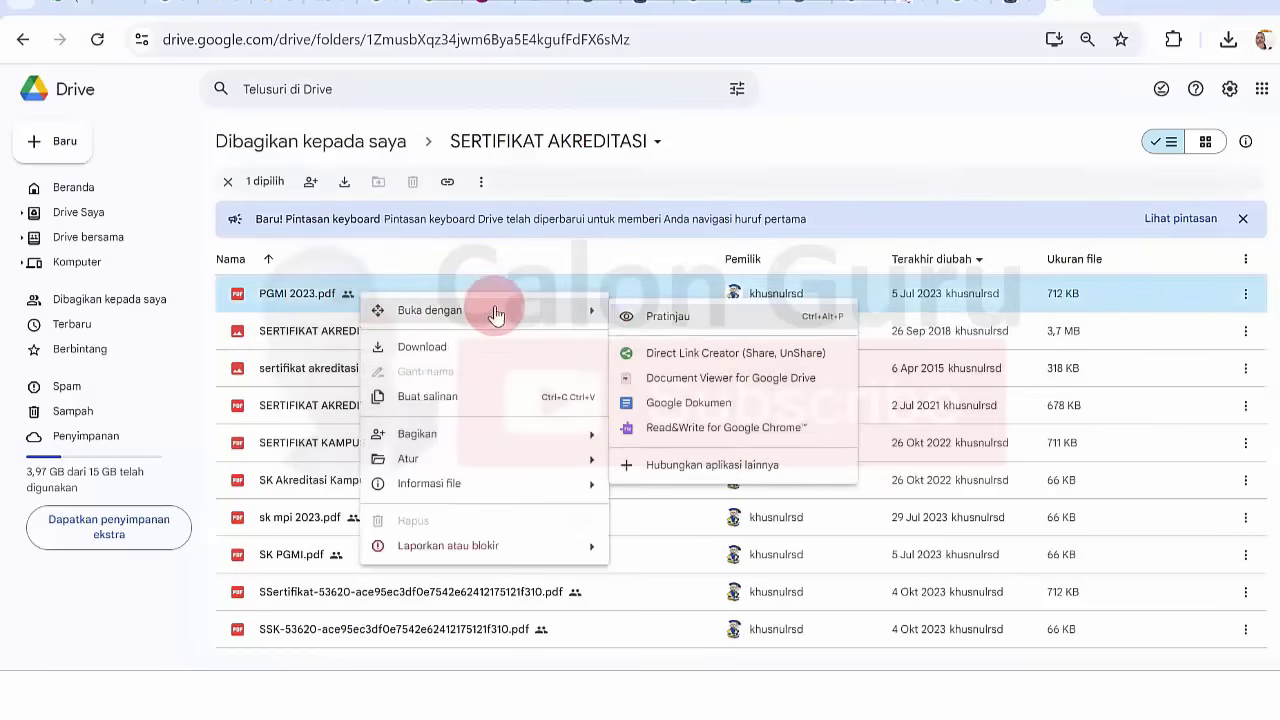
pyautogui.click(662, 322)
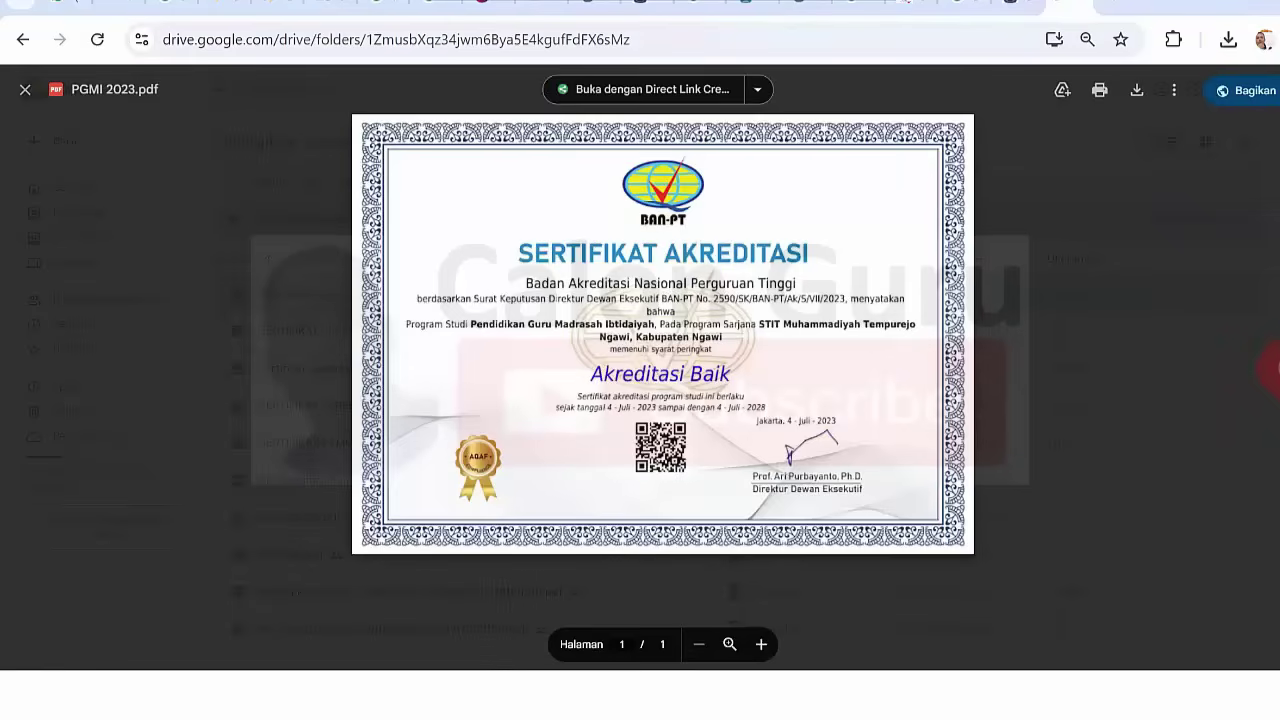
pyautogui.press('Right')
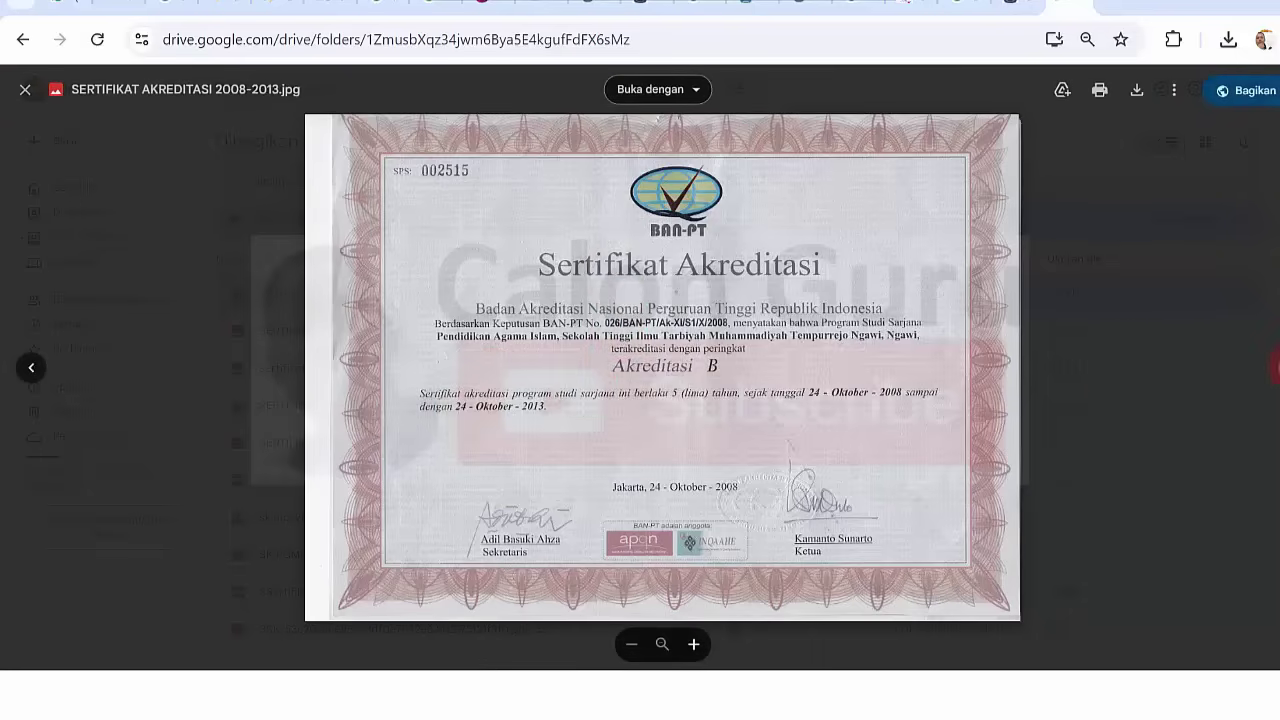
pyautogui.click(1272, 367)
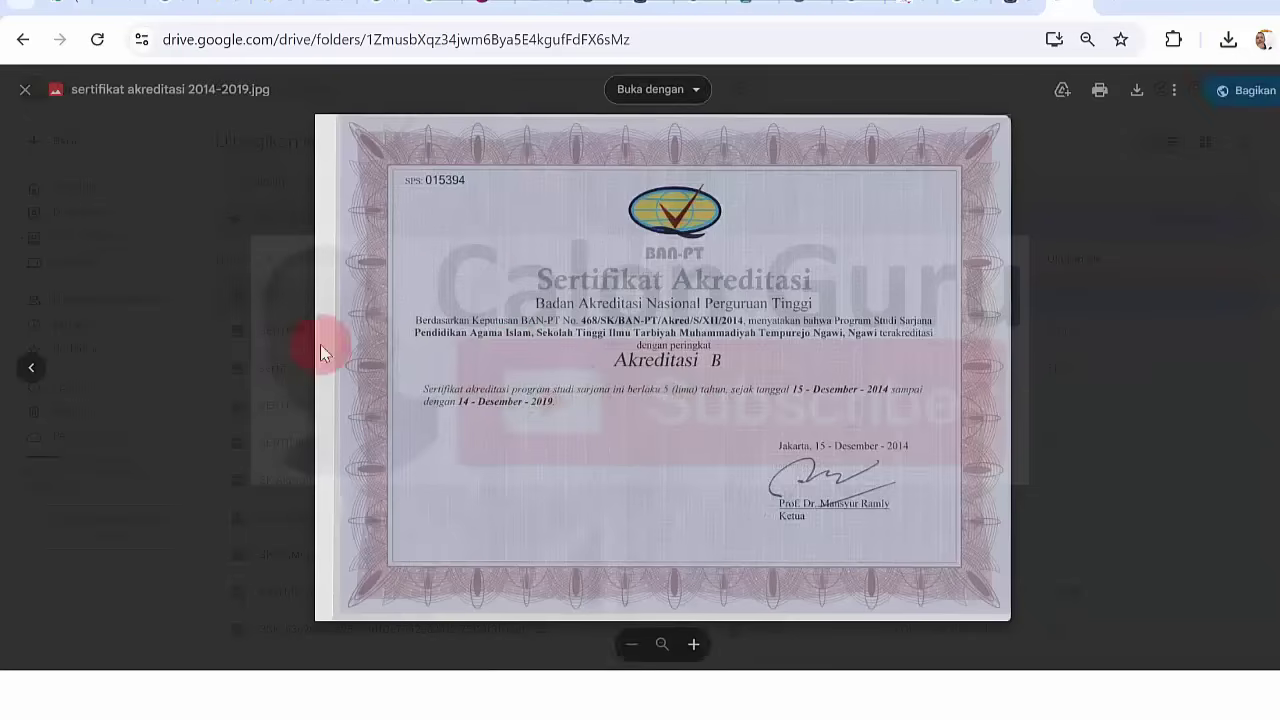
pyautogui.click(30, 369)
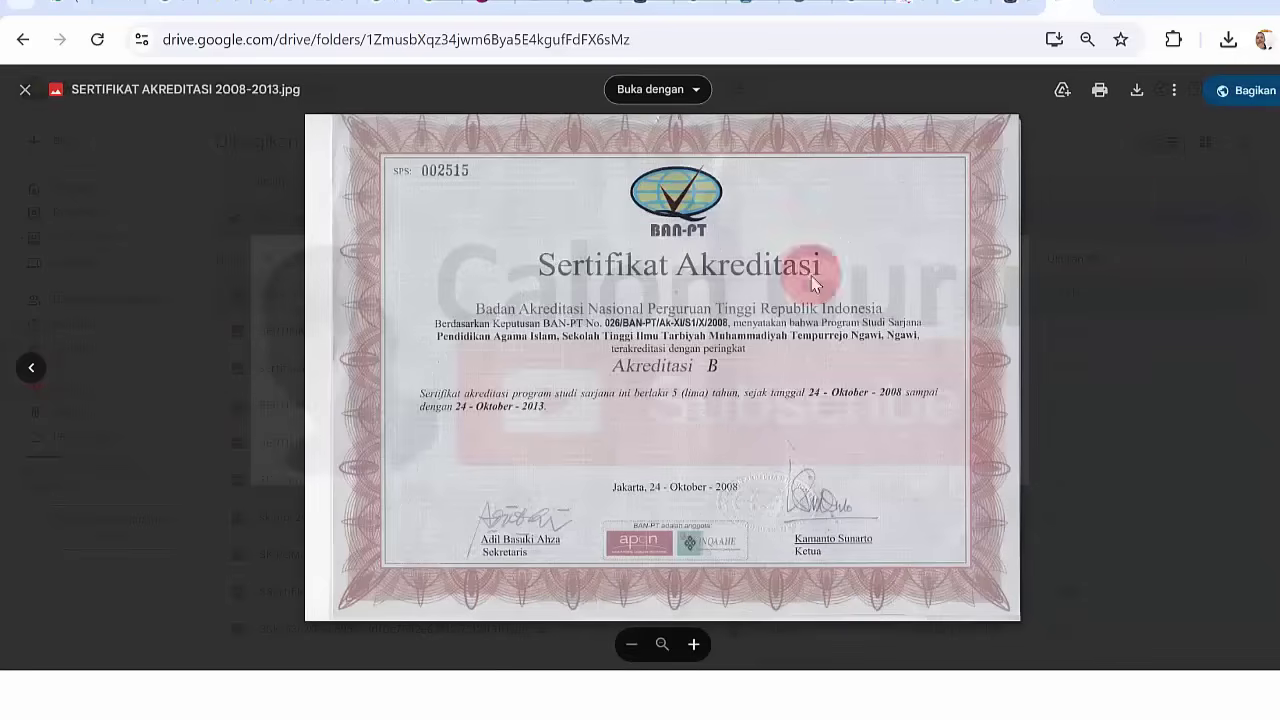
# - Download SERTIFIKAT AKREDITASI 2008-2013.jpg and show it in its folder
pyautogui.click(1133, 92)
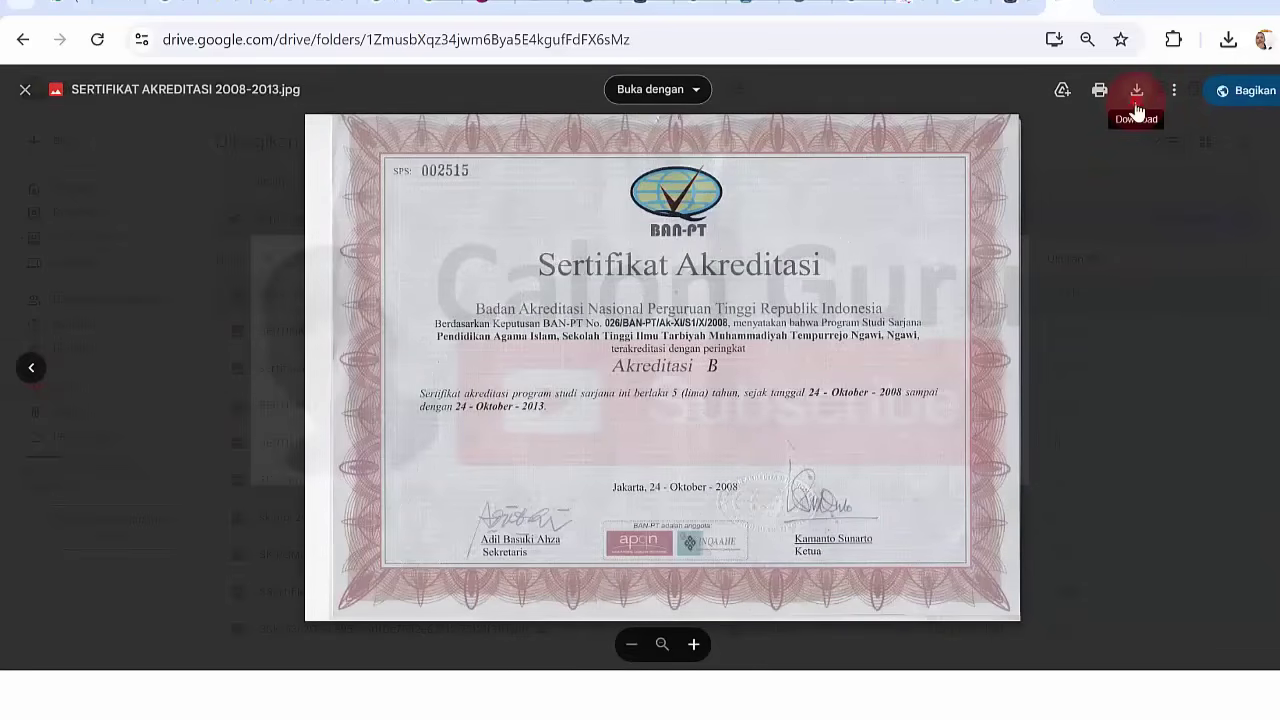
pyautogui.click(1136, 106)
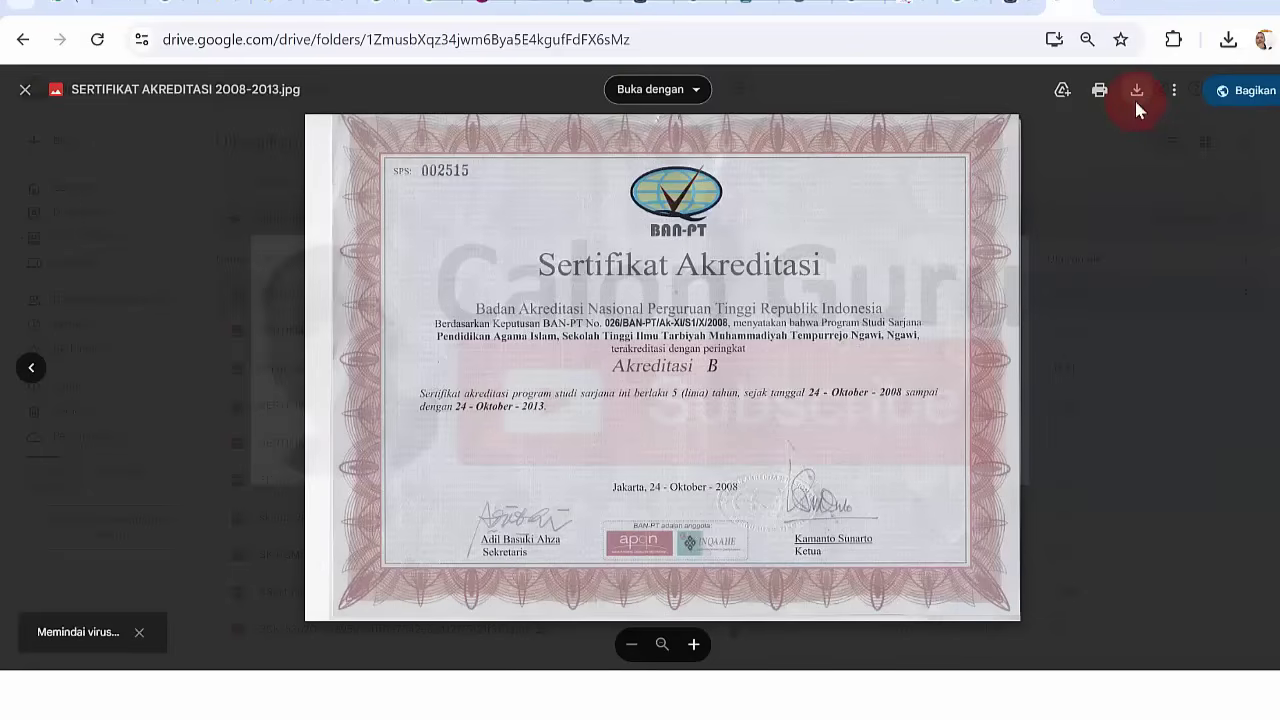
pyautogui.click(1137, 97)
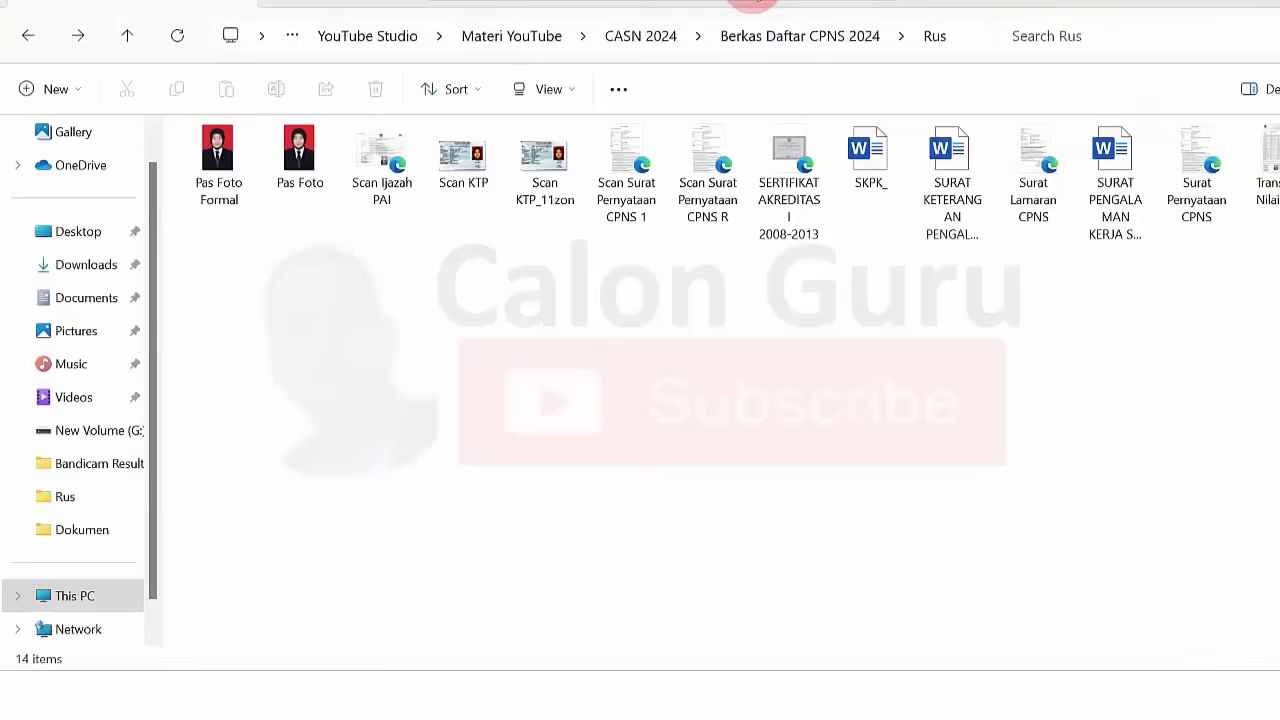
pyautogui.click(771, 398)
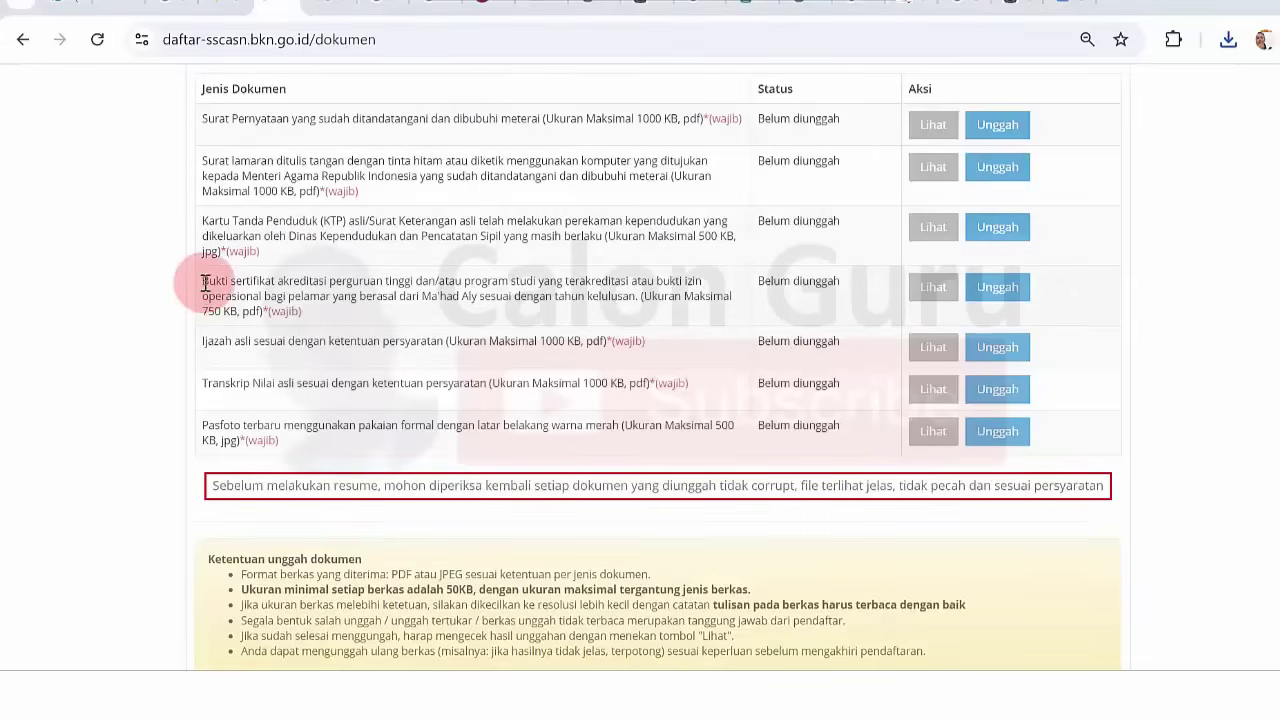
# - Upload SERTIFIKAT AKREDITASI 2008-2013 to the Bukti sertifikat akreditasi row, browsing with Medium icons
pyautogui.moveTo(204, 283); pyautogui.dragTo(543, 281)
pyautogui.click(545, 281)
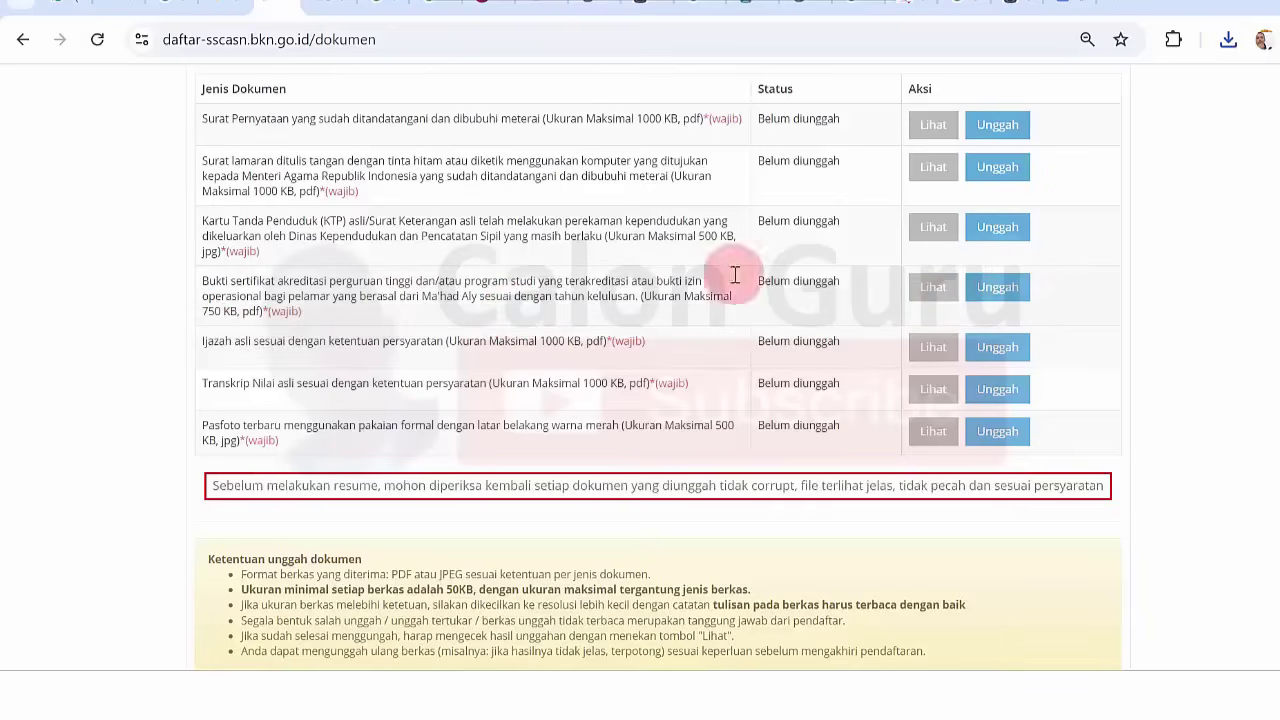
pyautogui.click(997, 288)
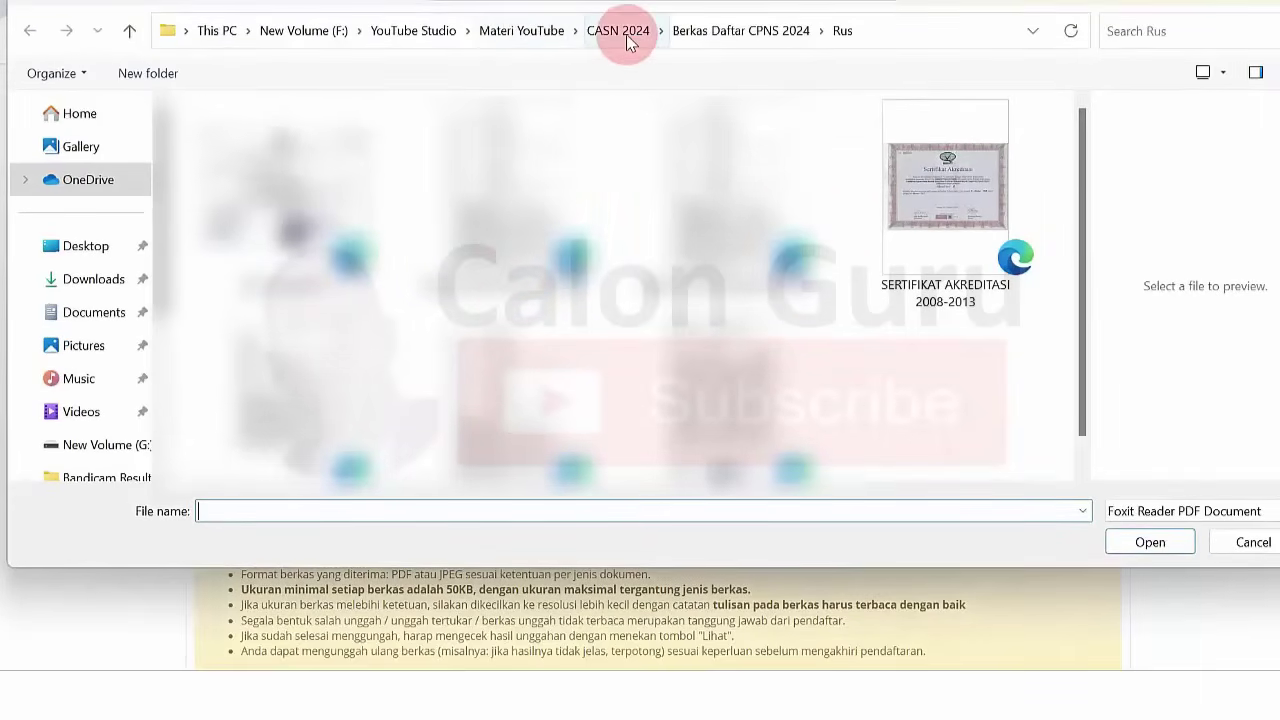
pyautogui.click(1226, 76)
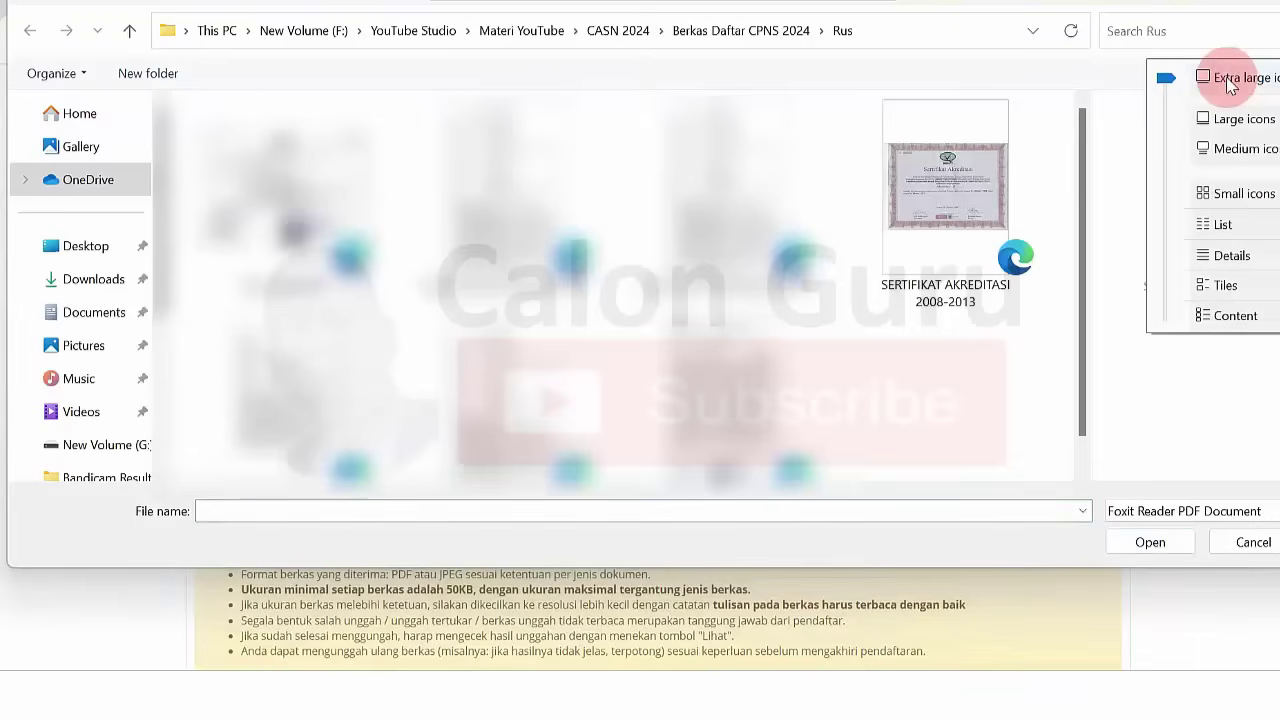
pyautogui.click(1221, 148)
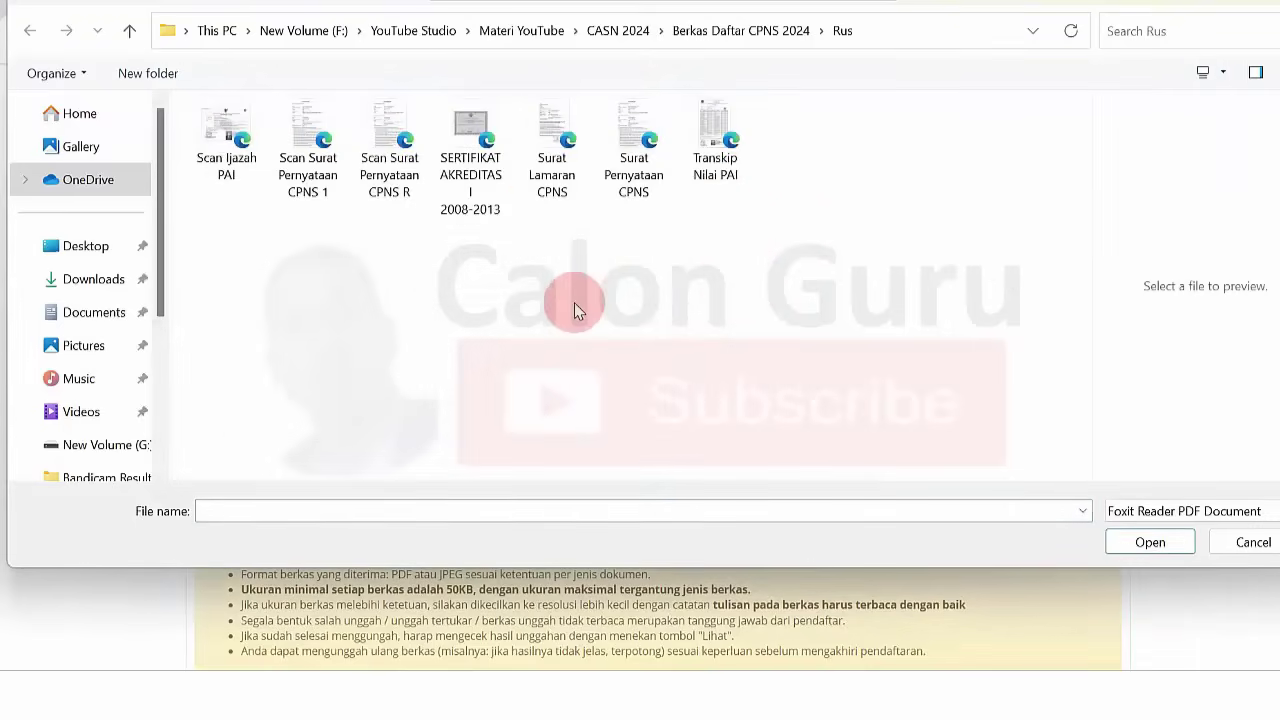
pyautogui.click(474, 152)
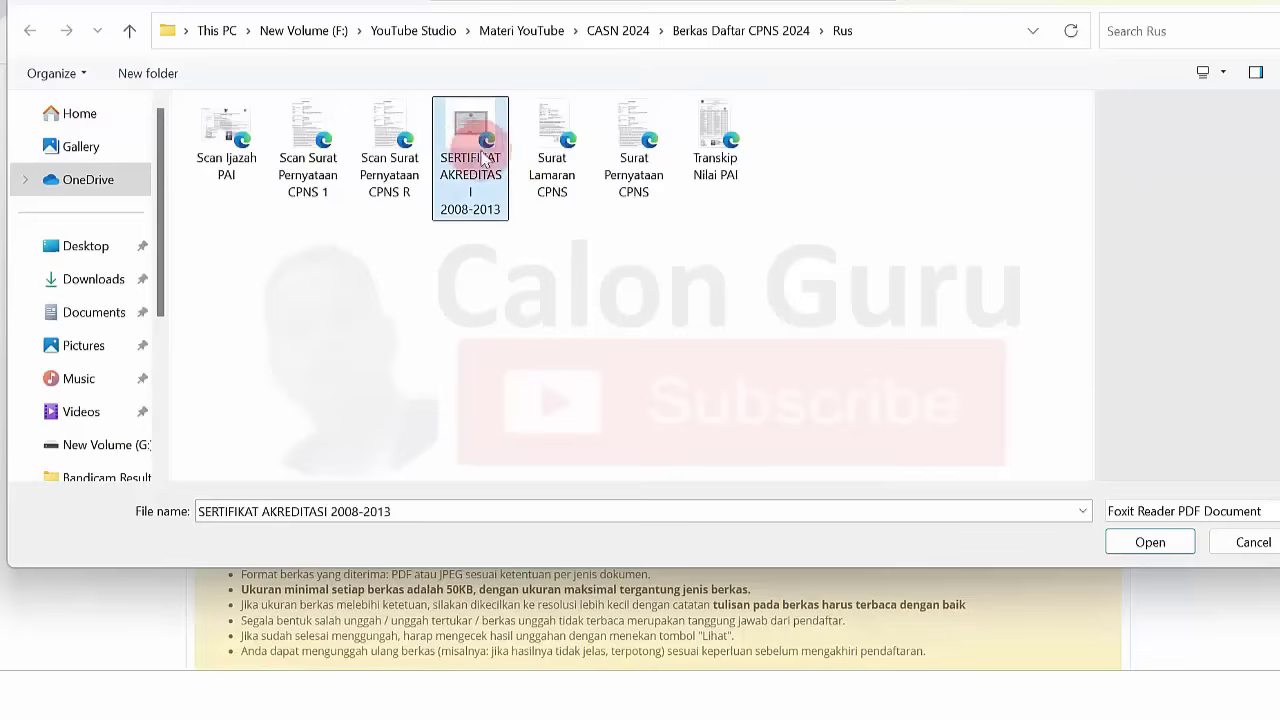
pyautogui.click(1152, 542)
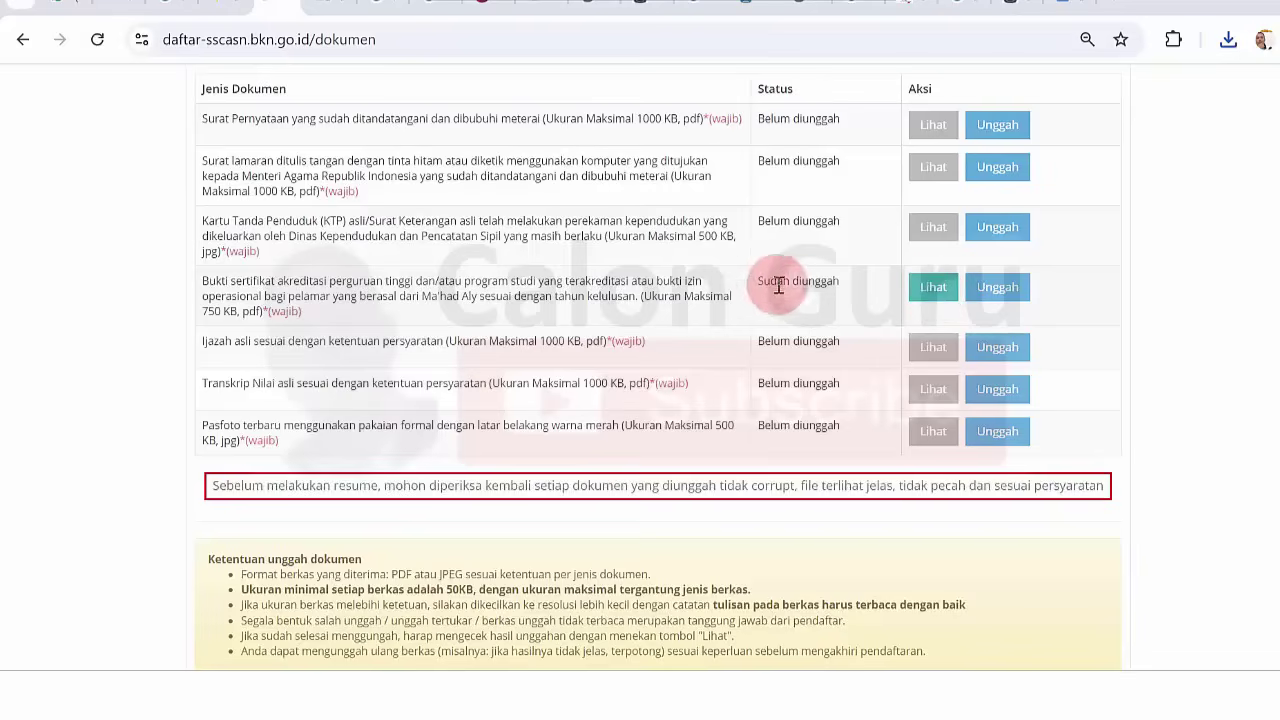
pyautogui.click(932, 289)
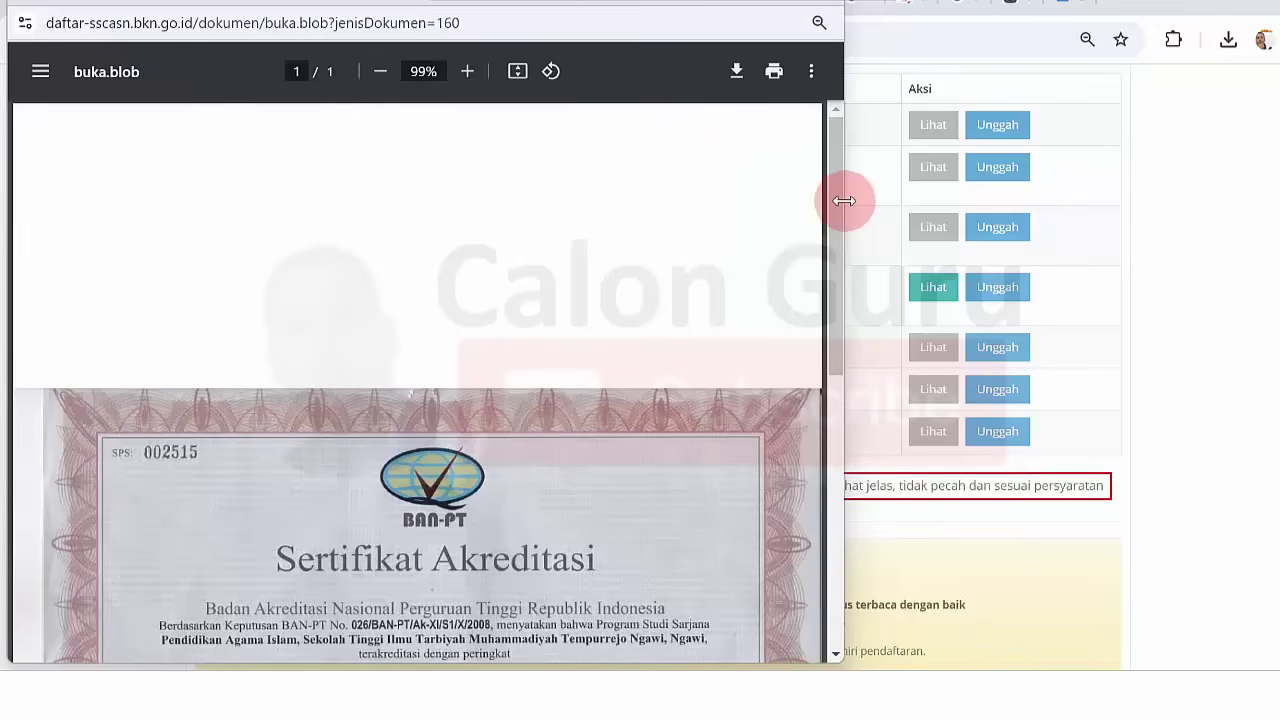
pyautogui.moveTo(831, 194); pyautogui.dragTo(838, 343)
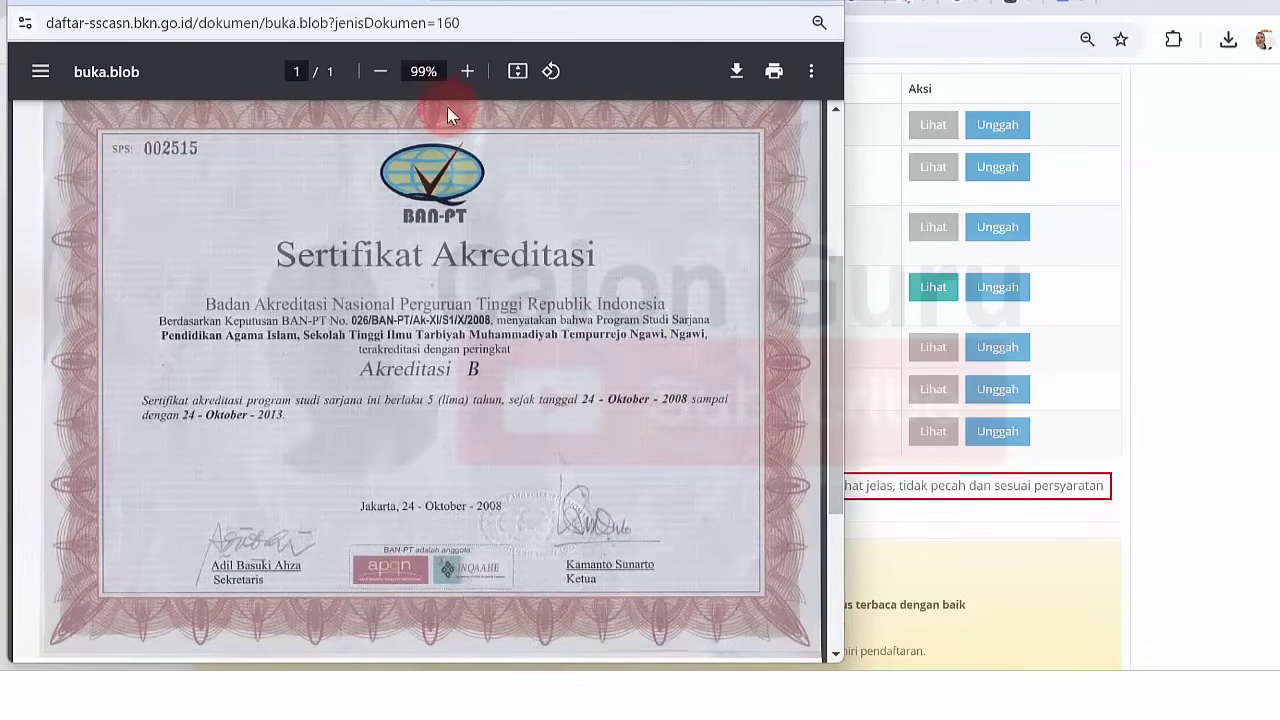
pyautogui.moveTo(415, 0); pyautogui.dragTo(423, 17)
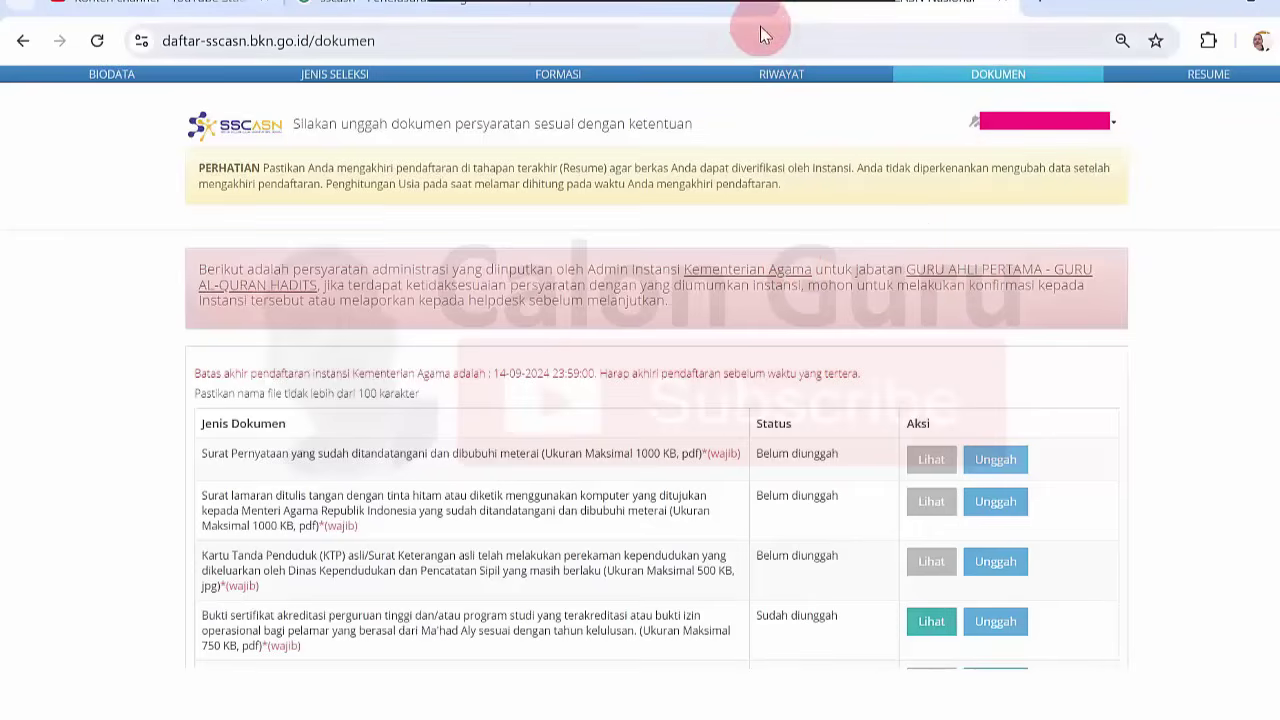
pyautogui.scroll(-3, 797, 14)
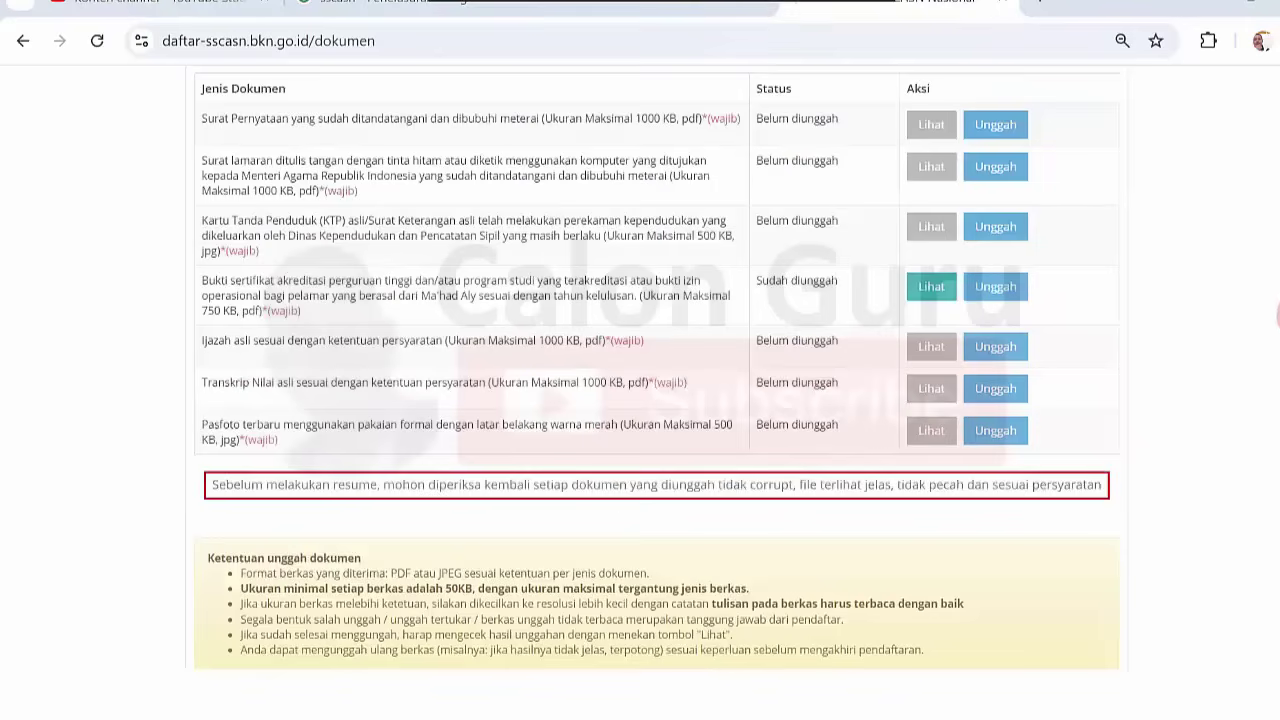
pyautogui.scroll(-1, 330, 398)
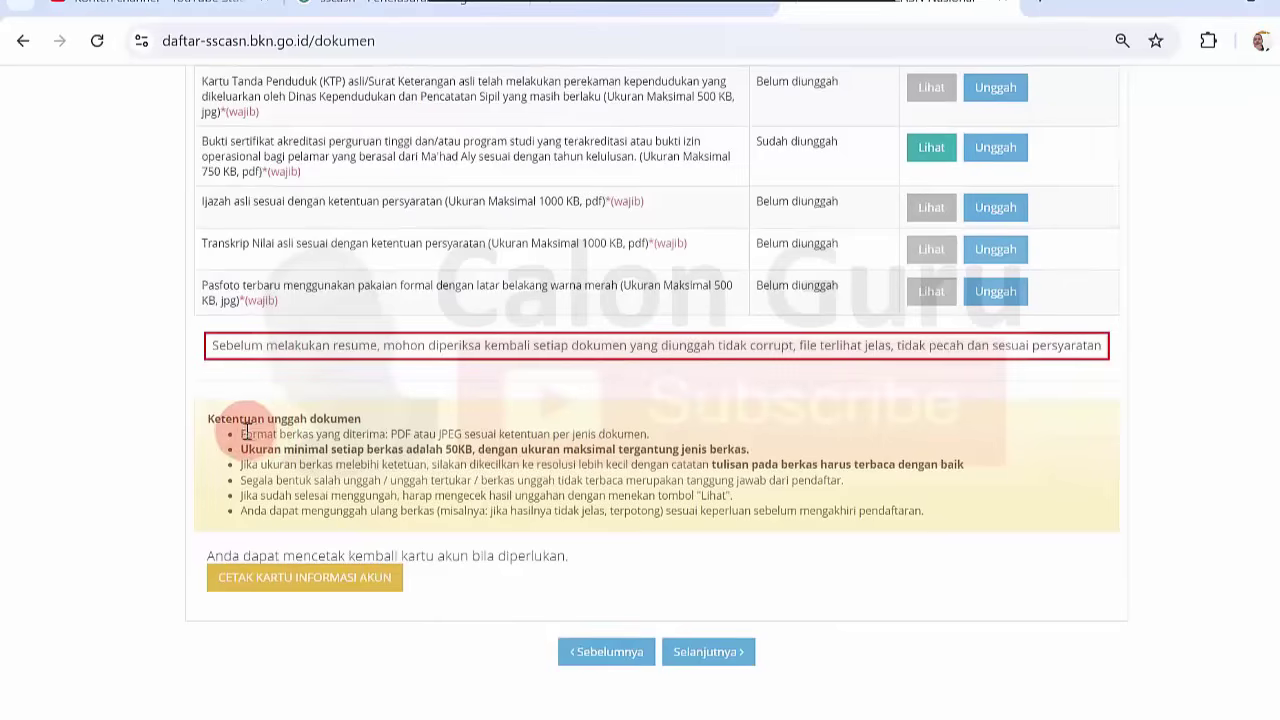
pyautogui.moveTo(241, 432); pyautogui.dragTo(778, 437)
pyautogui.click(737, 424)
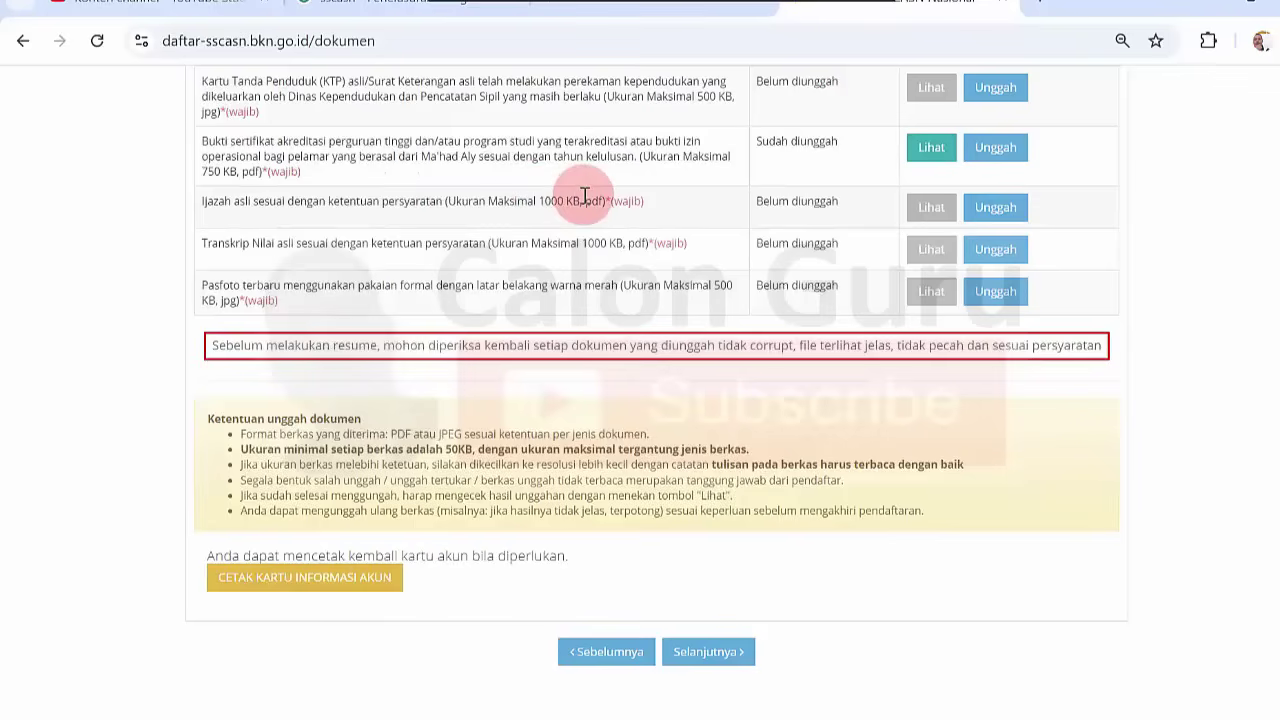
pyautogui.moveTo(586, 196); pyautogui.dragTo(590, 200)
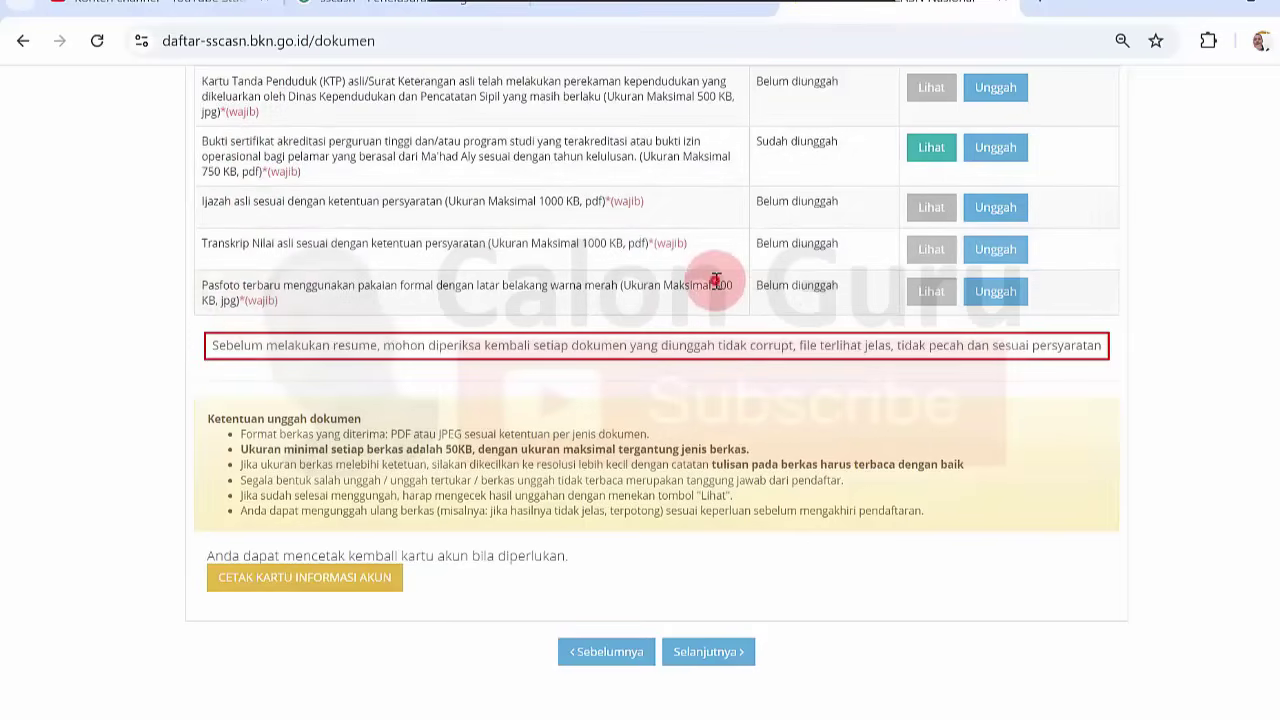
pyautogui.moveTo(716, 279); pyautogui.dragTo(730, 281)
pyautogui.click(92, 324)
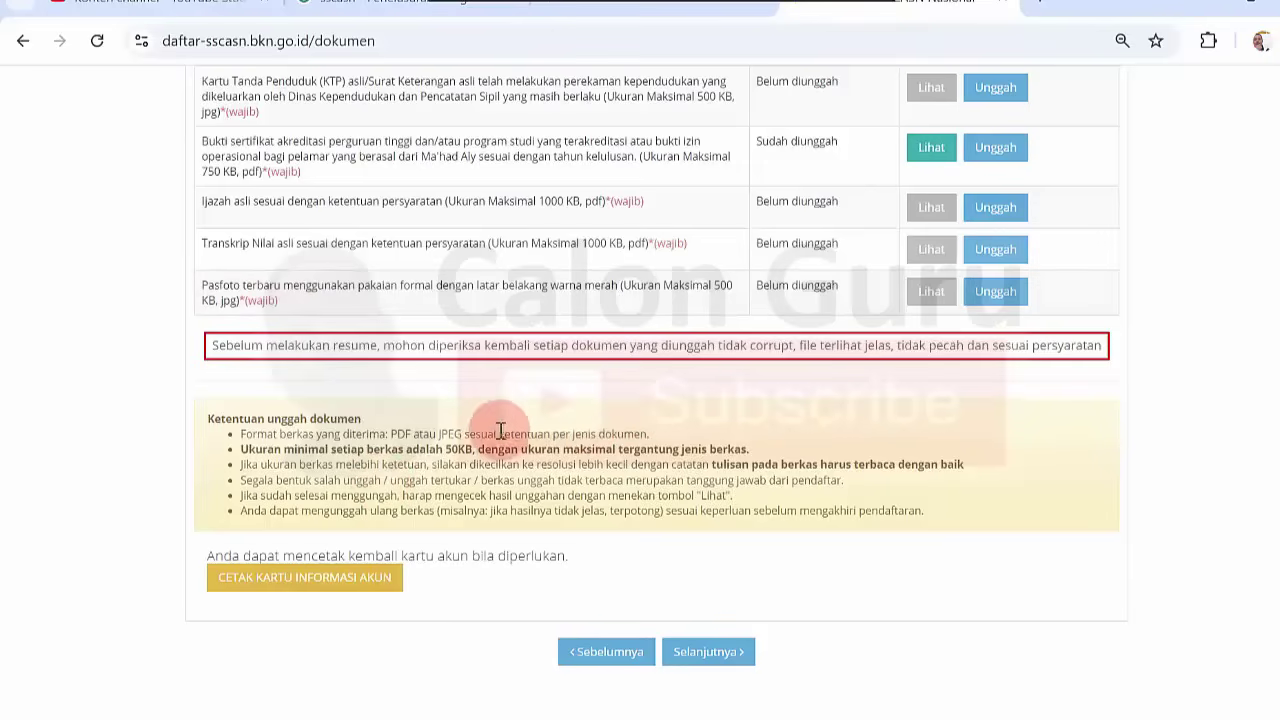
pyautogui.scroll(3, 497, 200)
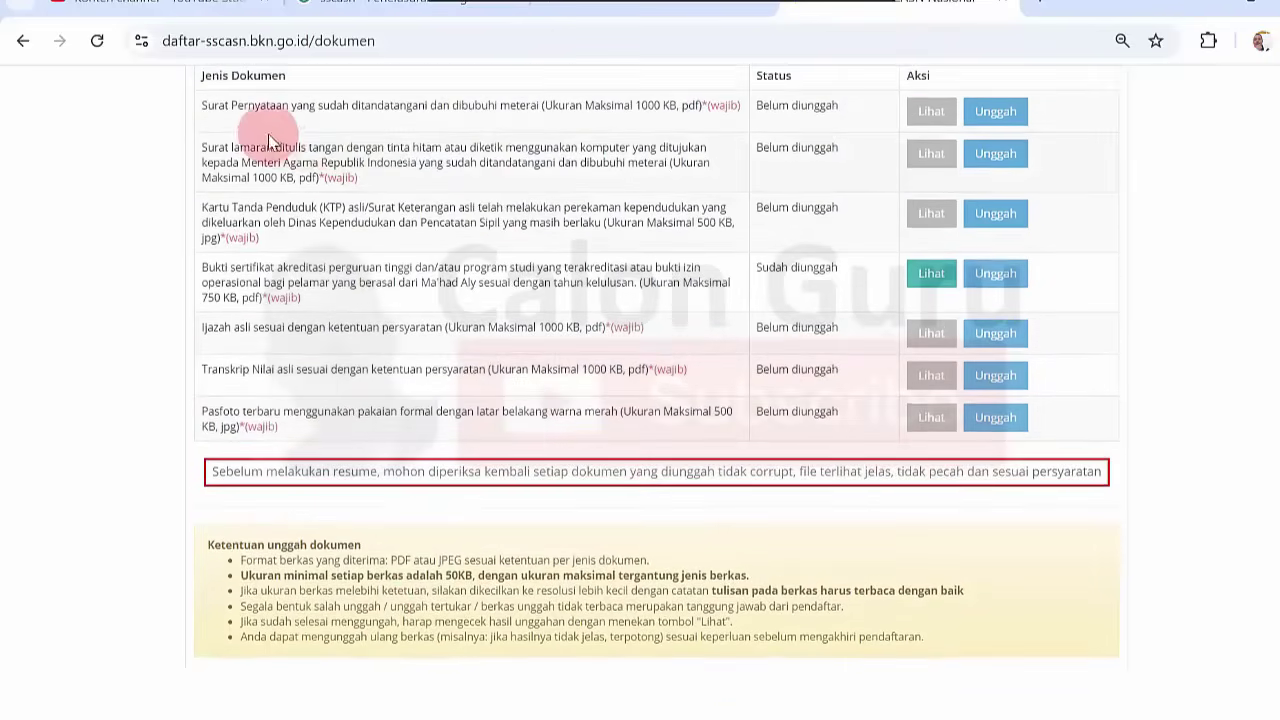
pyautogui.moveTo(636, 104); pyautogui.dragTo(647, 105)
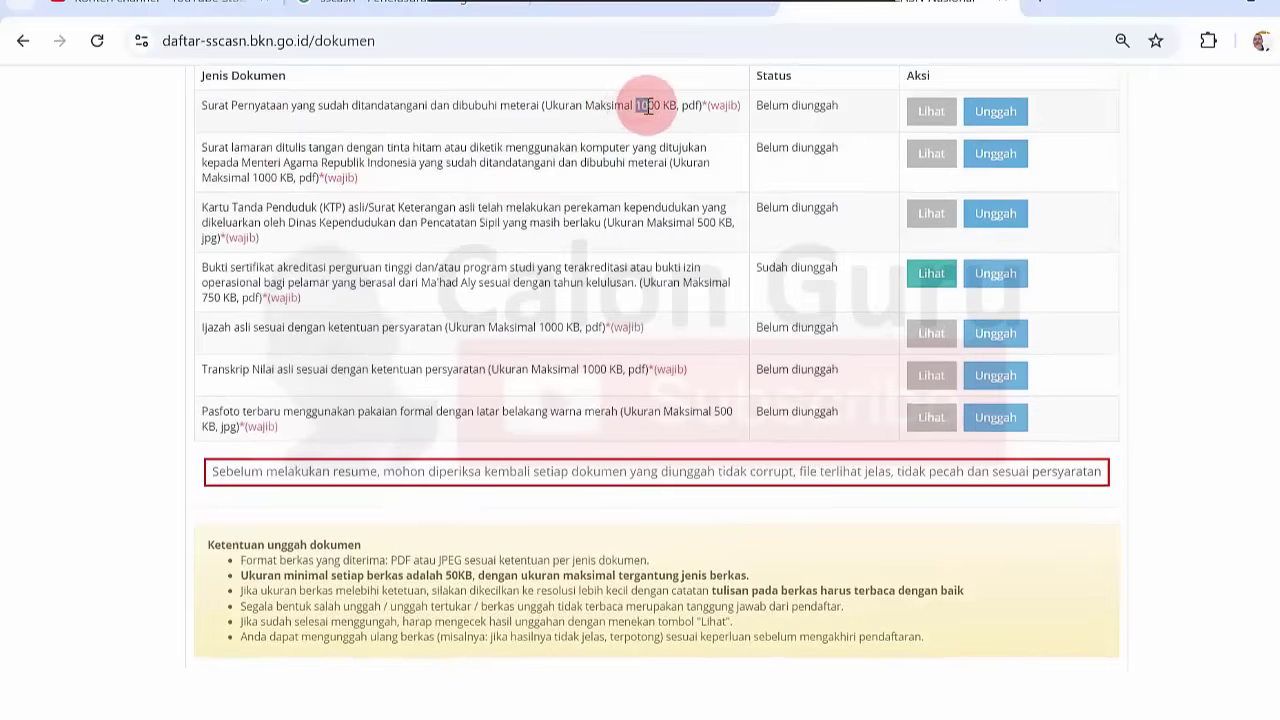
pyautogui.moveTo(252, 179); pyautogui.dragTo(266, 179)
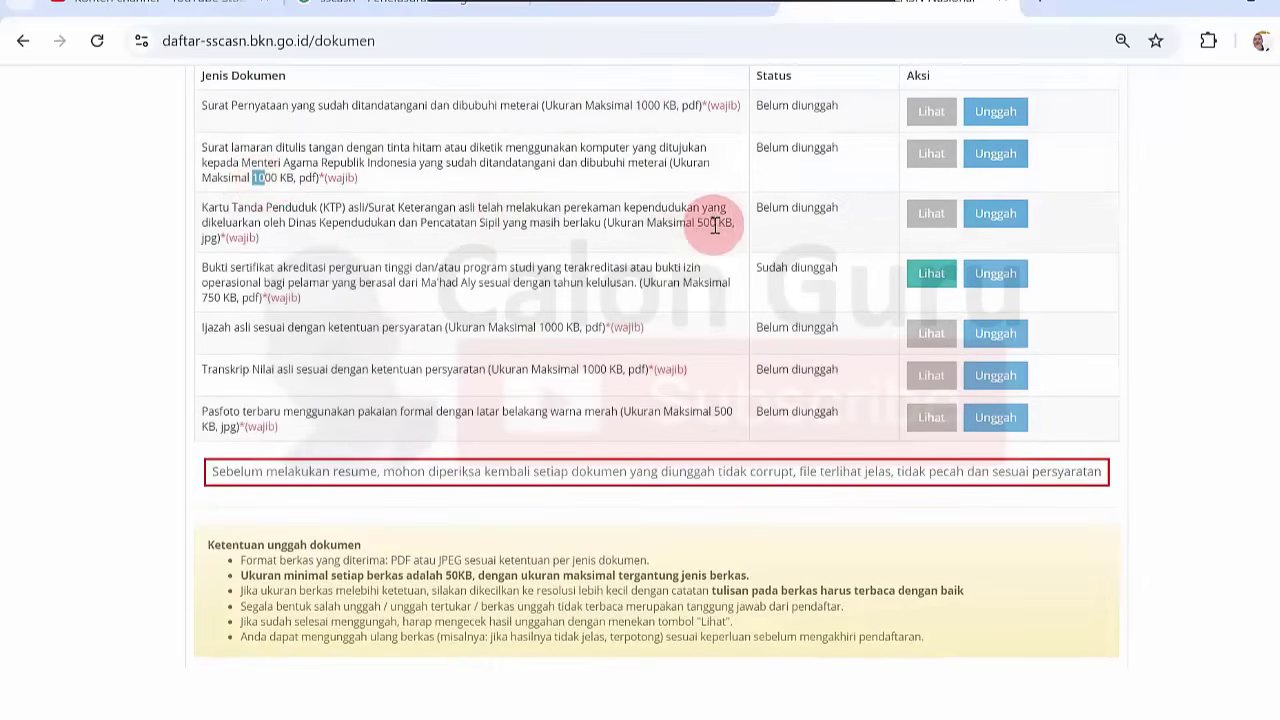
pyautogui.moveTo(697, 222); pyautogui.dragTo(707, 222)
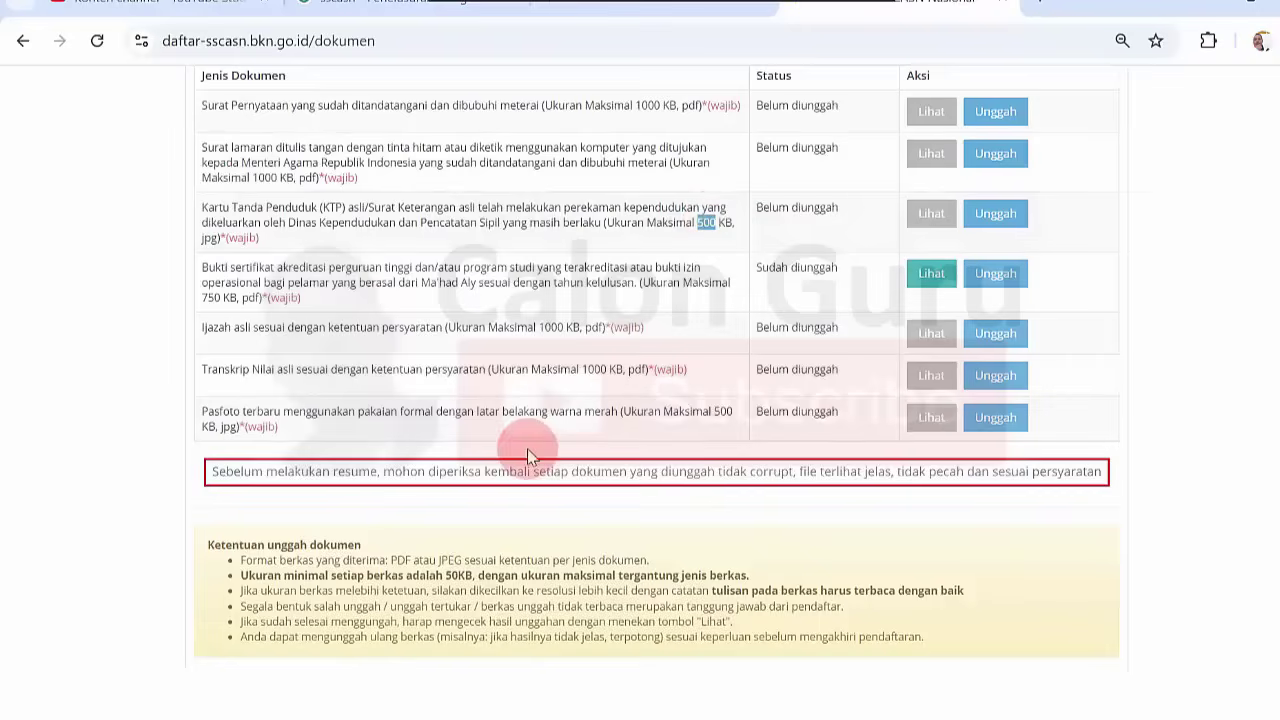
pyautogui.moveTo(714, 410); pyautogui.dragTo(733, 411)
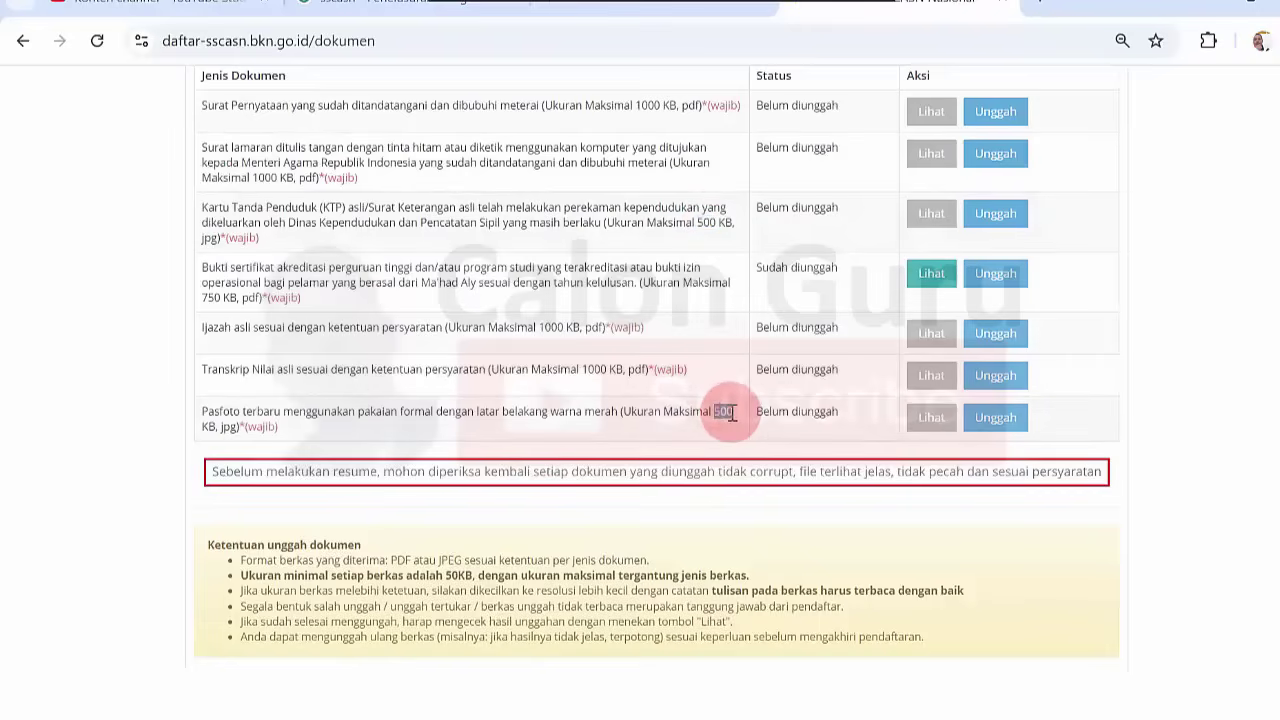
pyautogui.scroll(-1, 608, 563)
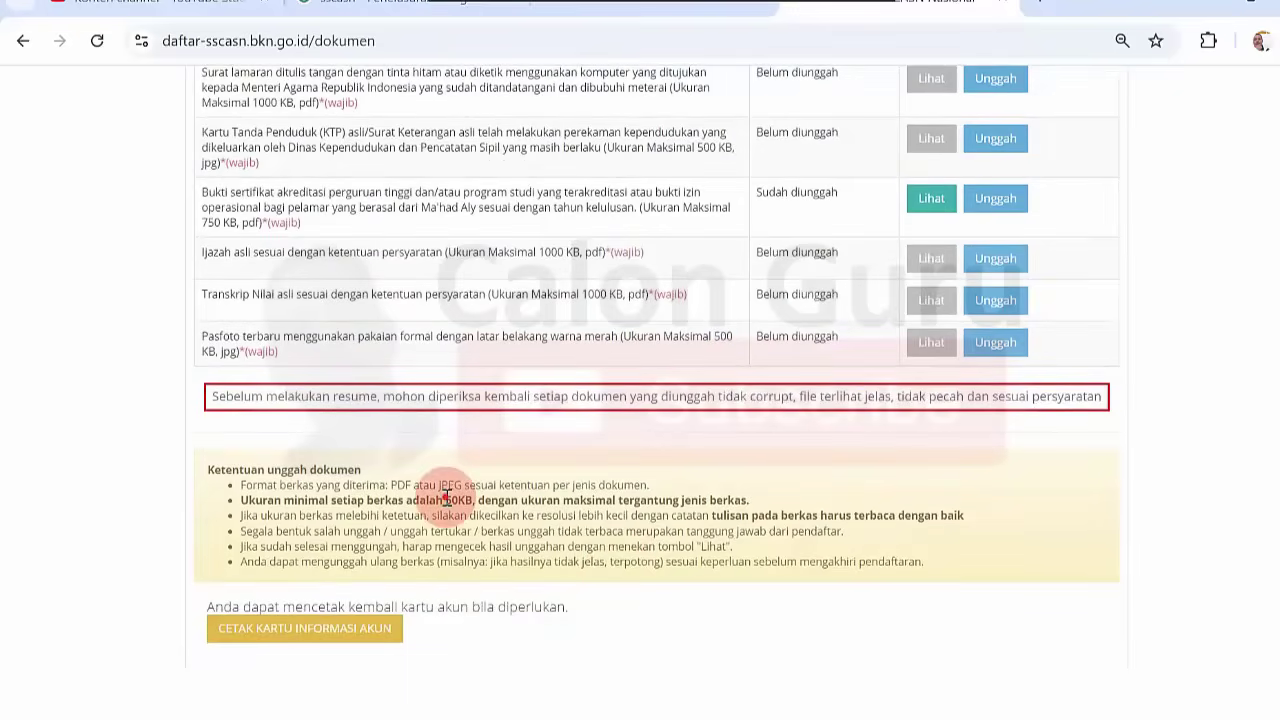
pyautogui.moveTo(445, 500); pyautogui.dragTo(465, 500)
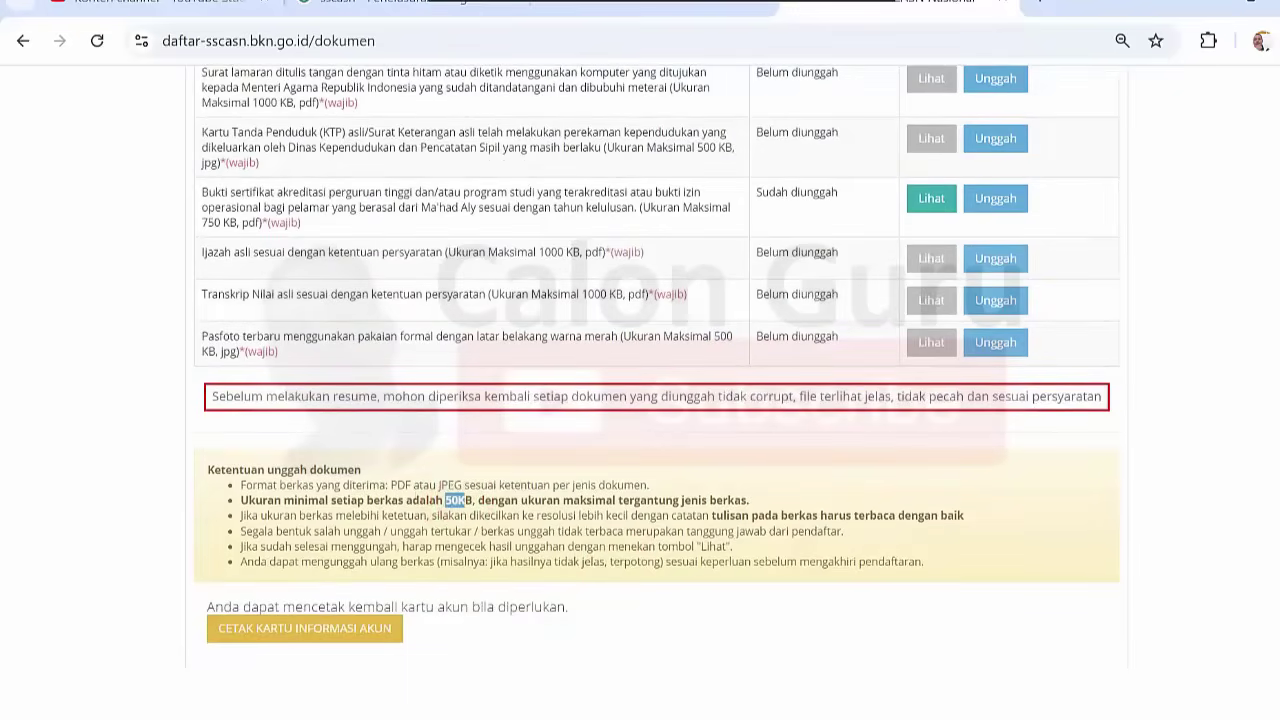
pyautogui.scroll(1, 657, 360)
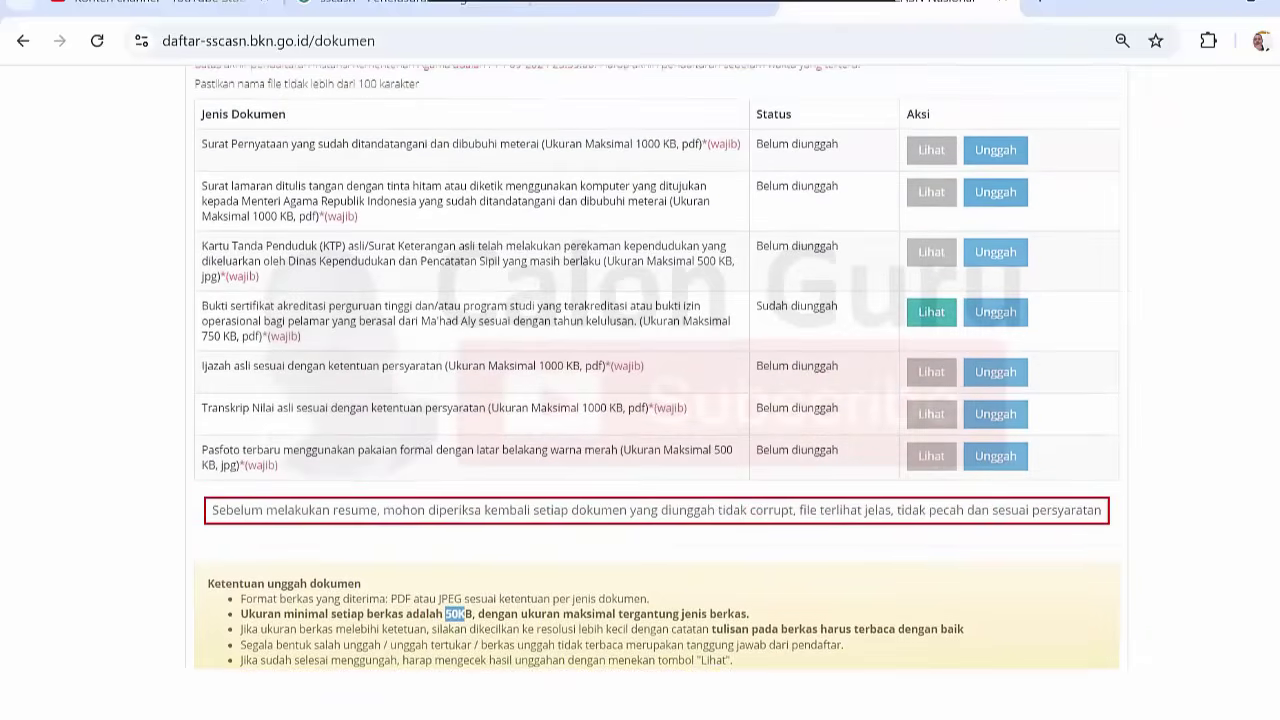
pyautogui.scroll(1, 657, 360)
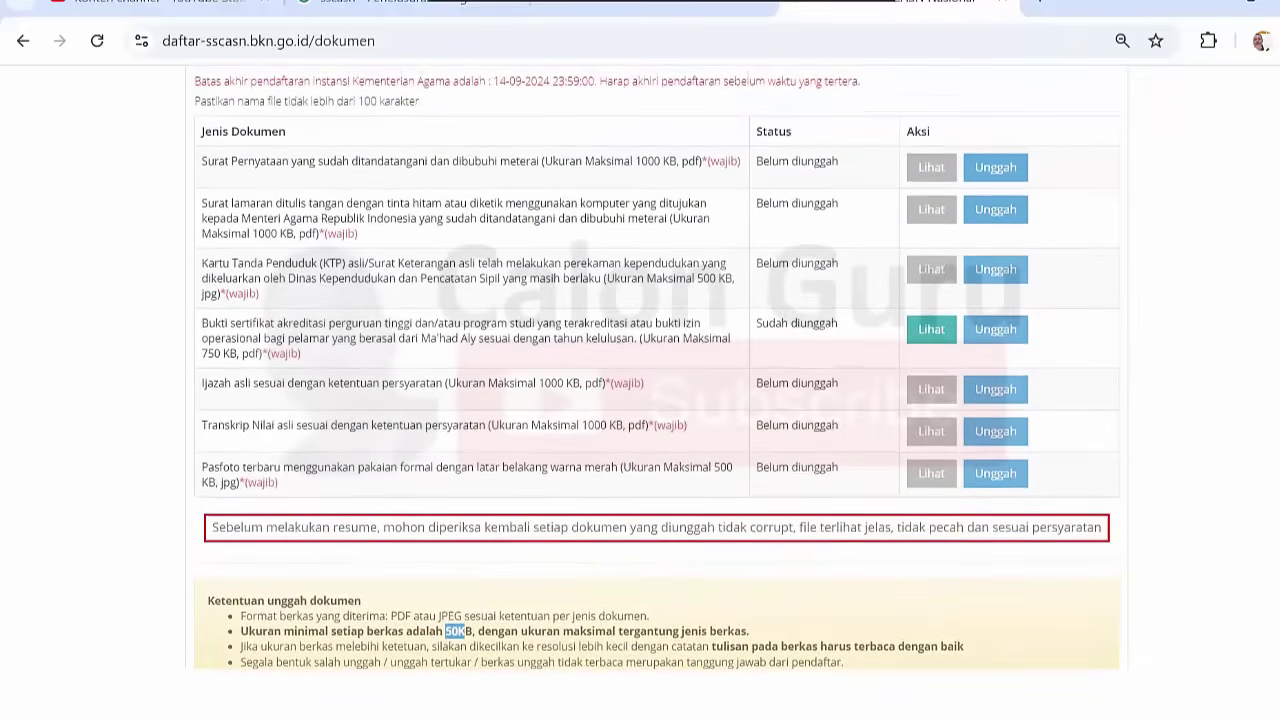
pyautogui.scroll(-1, 657, 360)
pyautogui.scroll(1, 657, 360)
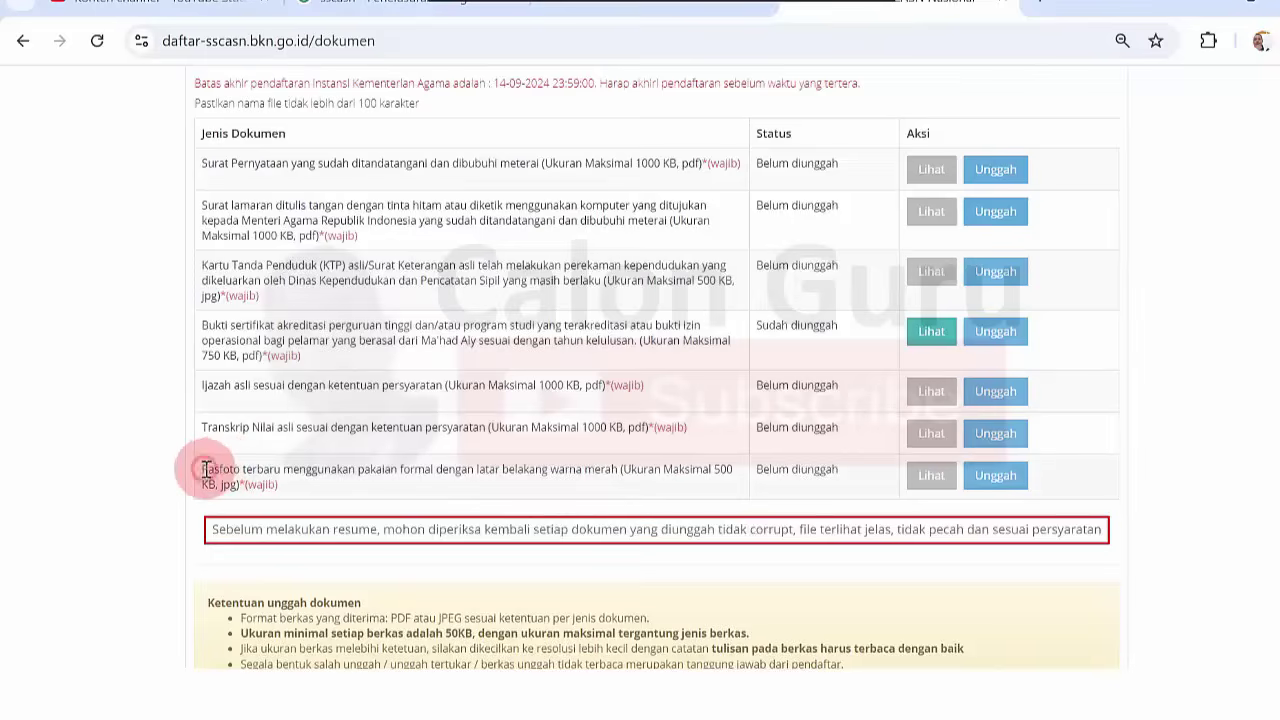
# - Upload 'Pas Foto Formal' from the photos folder to the Pasfoto row
pyautogui.moveTo(205, 468); pyautogui.dragTo(613, 467)
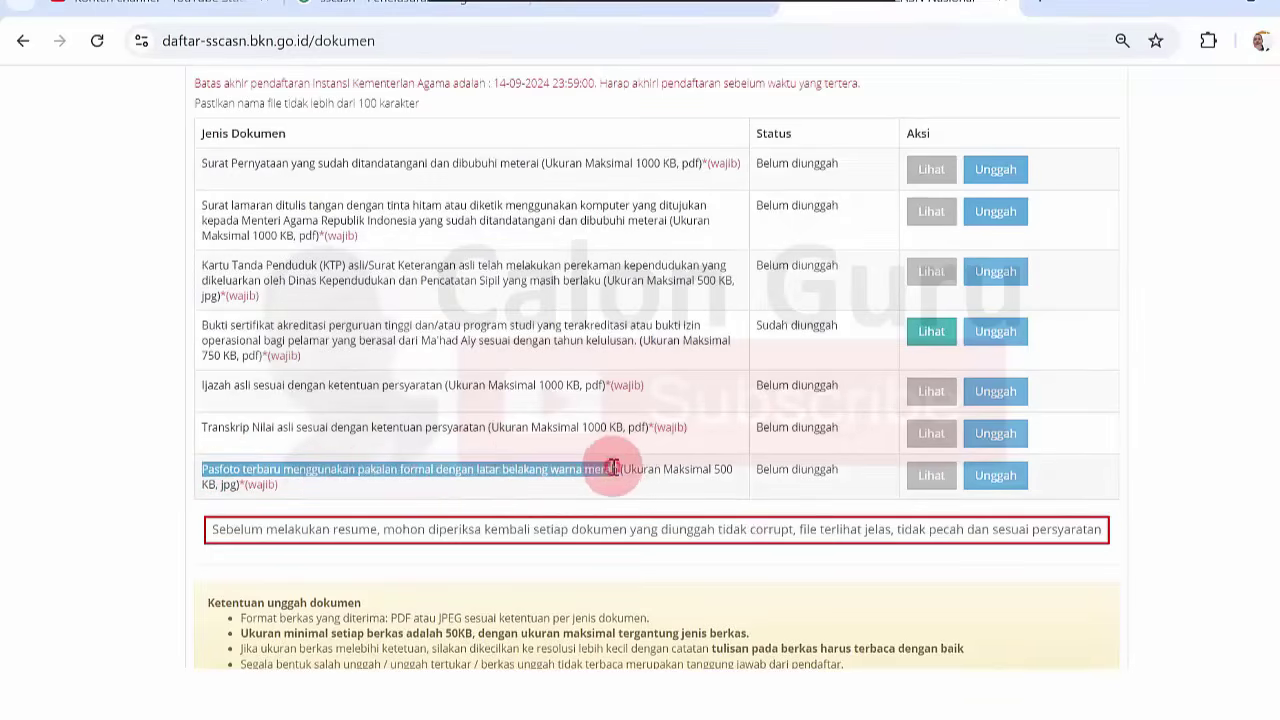
pyautogui.click(615, 467)
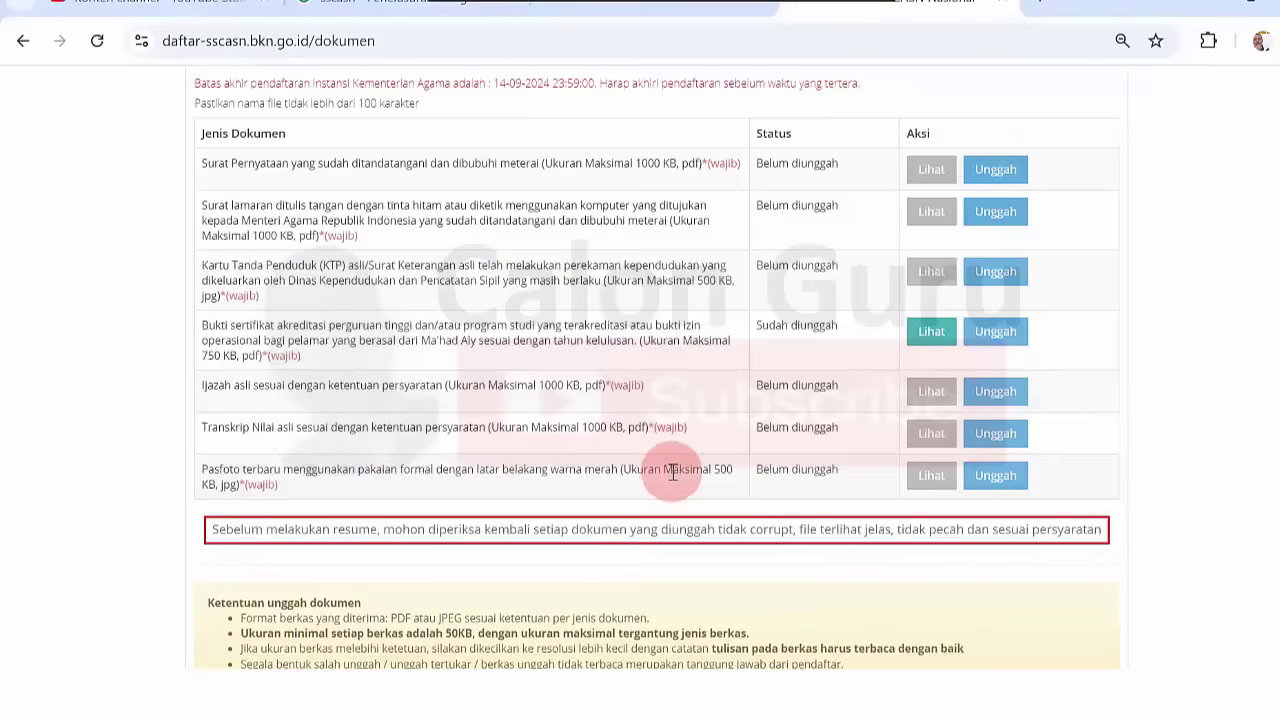
pyautogui.click(991, 477)
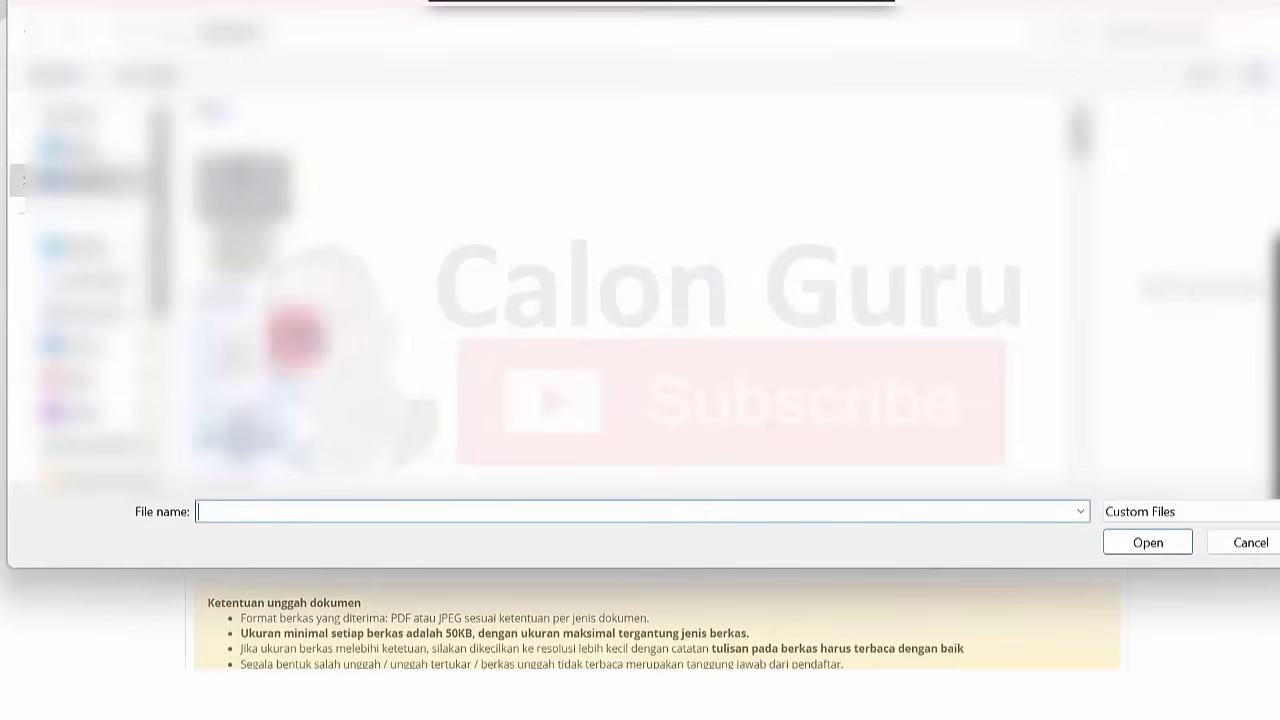
pyautogui.moveTo(157, 286); pyautogui.dragTo(160, 450)
pyautogui.click(95, 305)
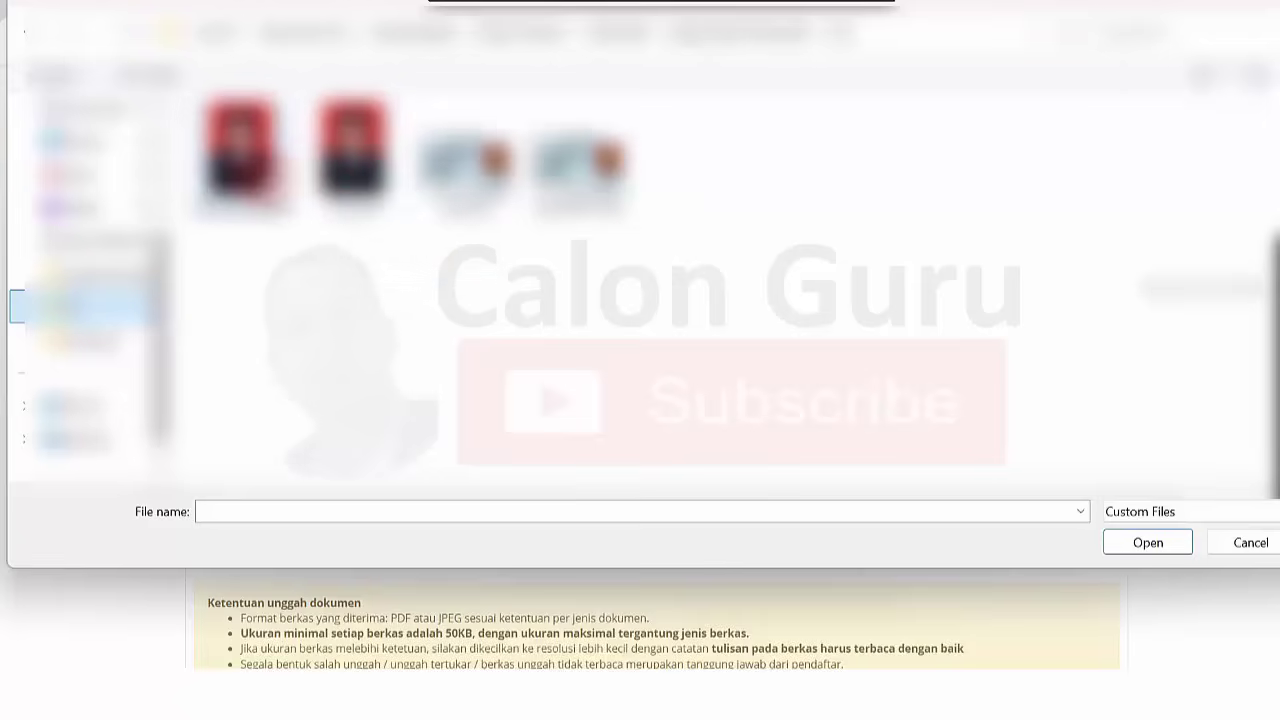
pyautogui.click(241, 150)
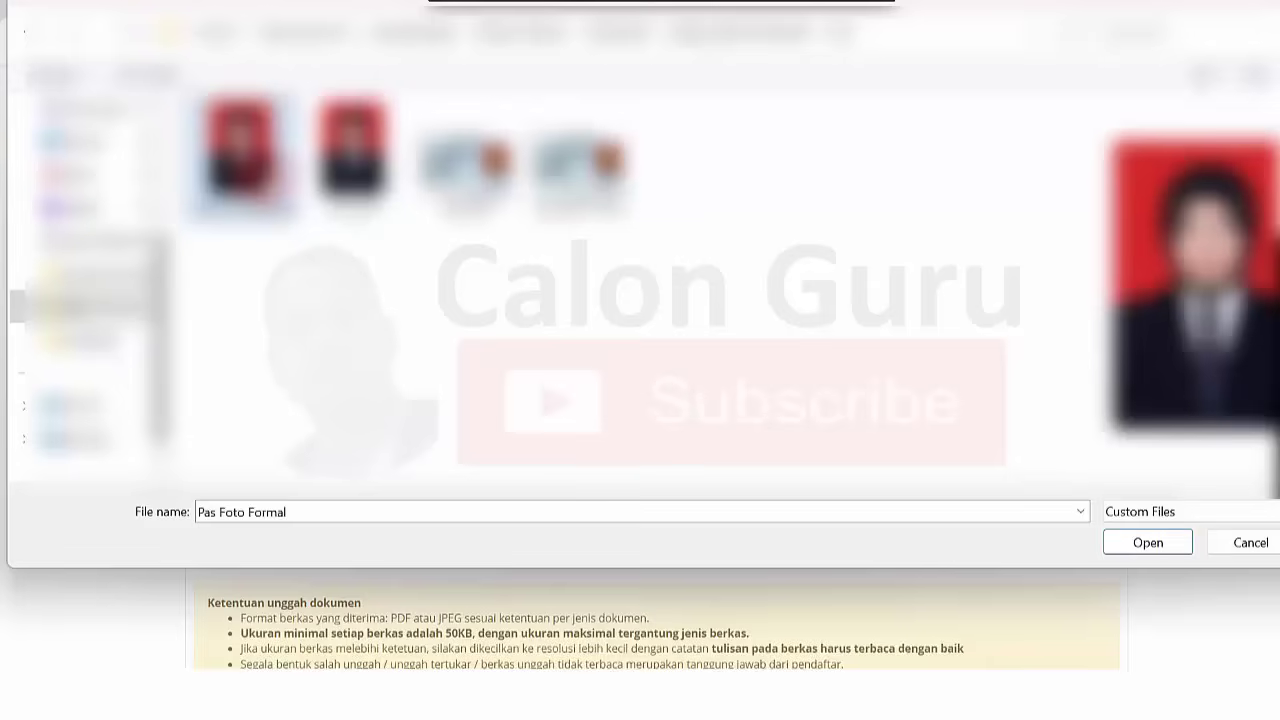
pyautogui.click(1138, 543)
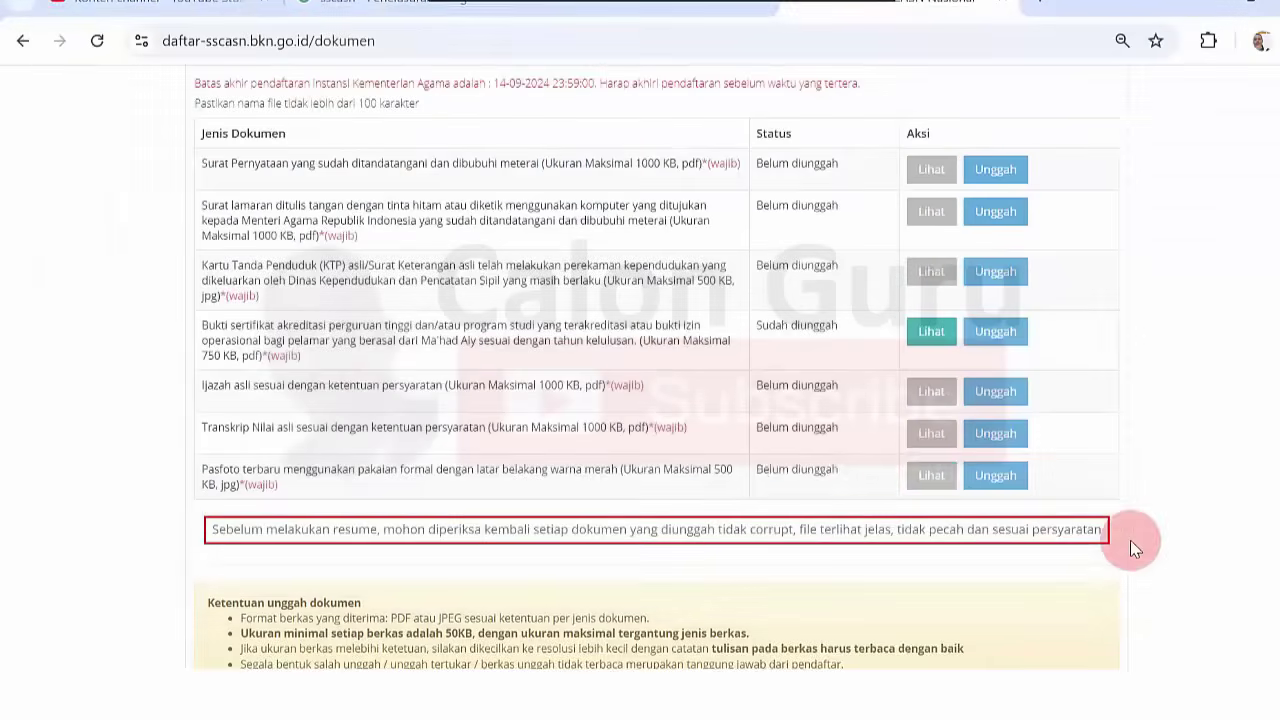
pyautogui.click(823, 470)
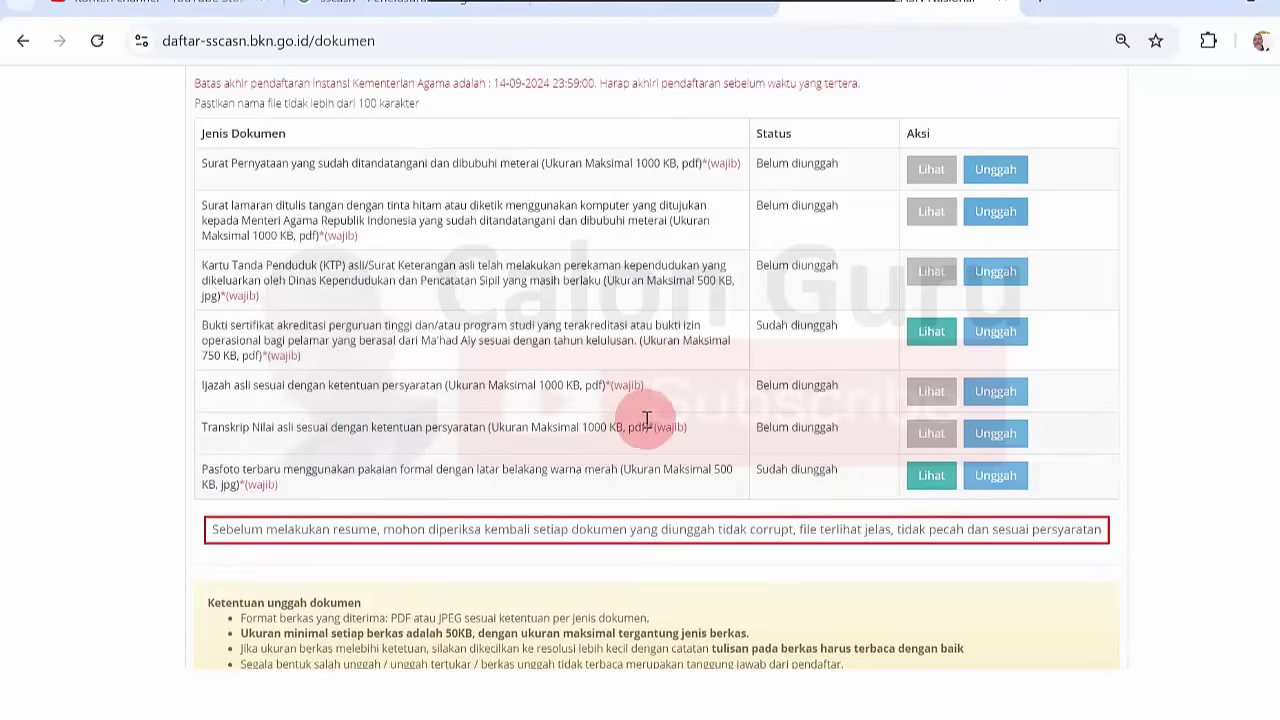
pyautogui.click(988, 434)
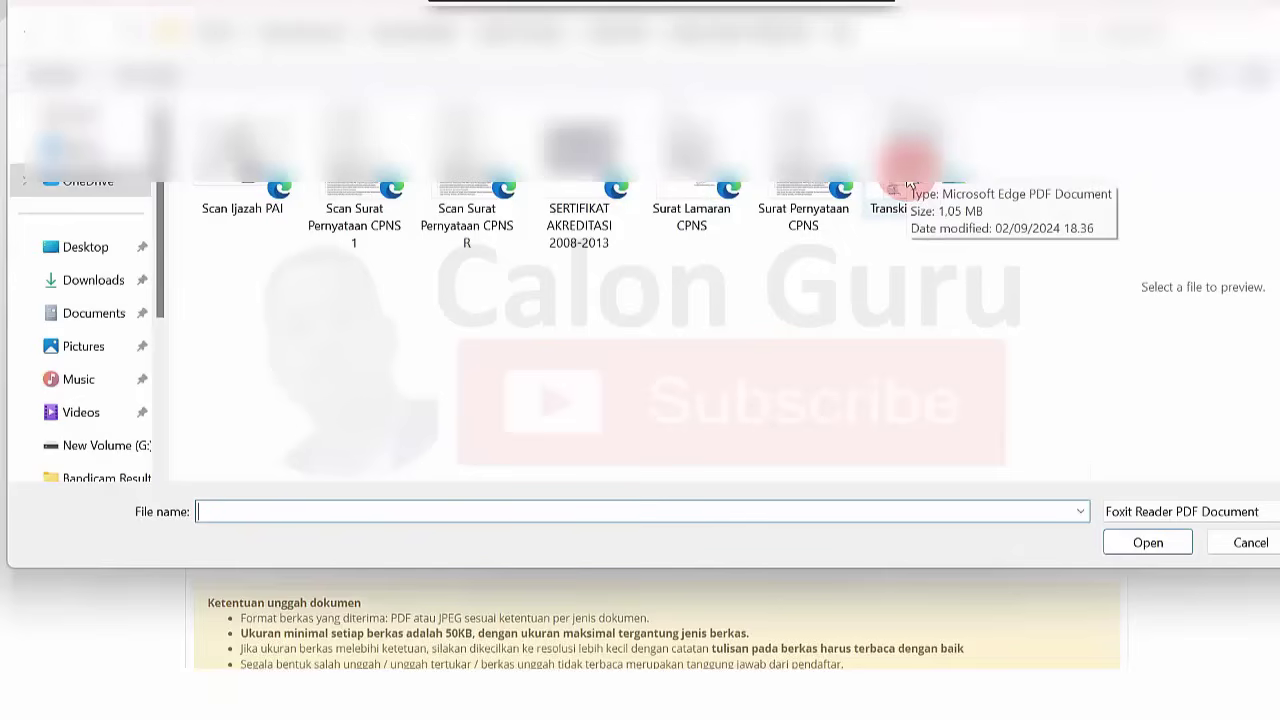
pyautogui.click(907, 185)
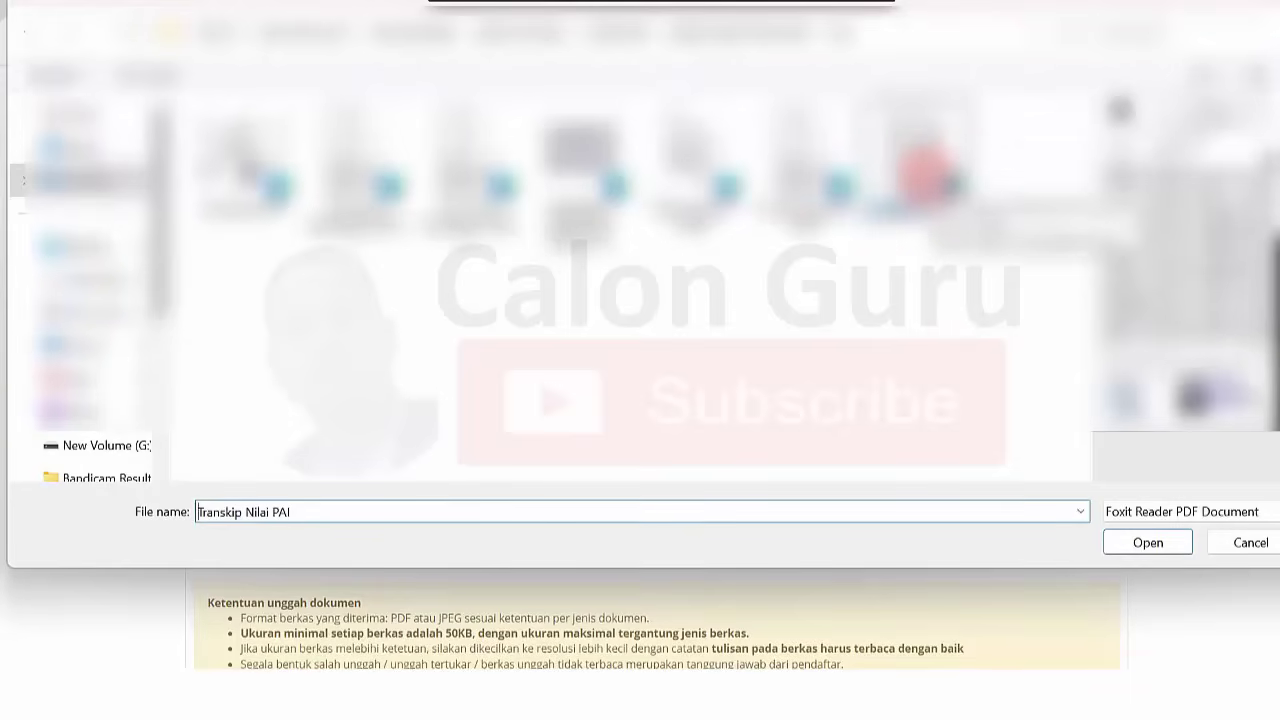
pyautogui.click(1134, 541)
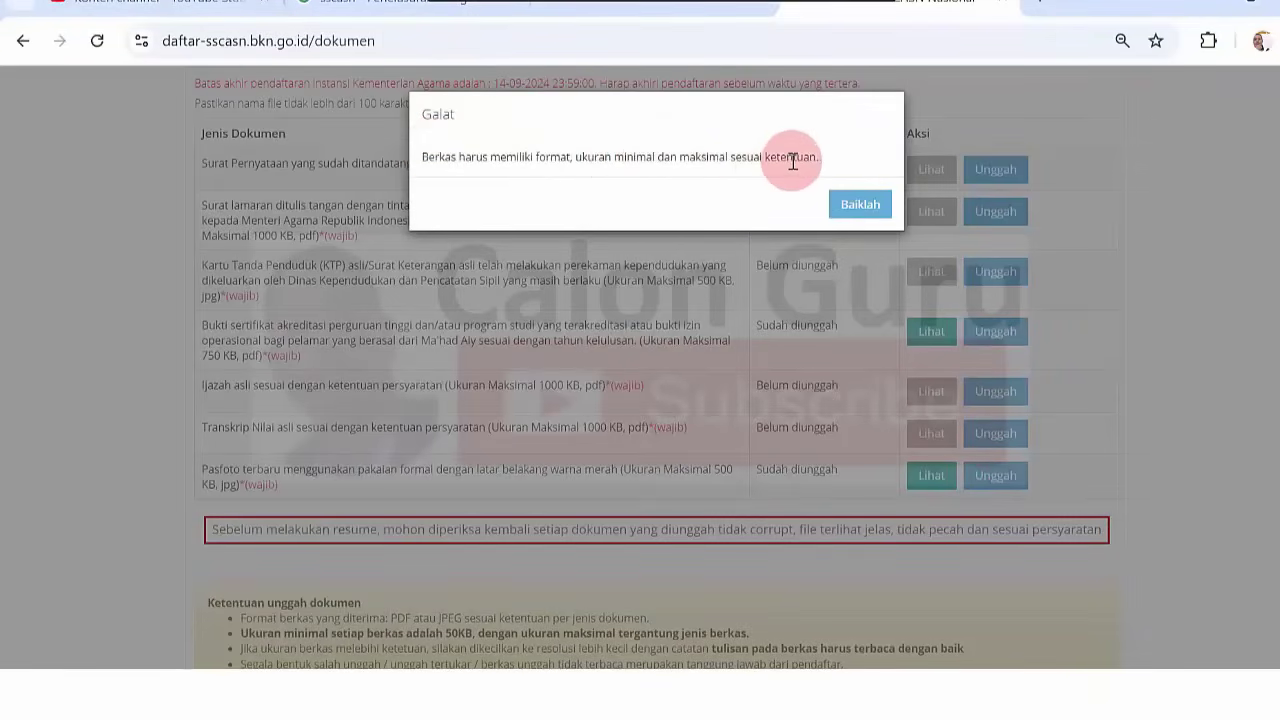
pyautogui.click(875, 207)
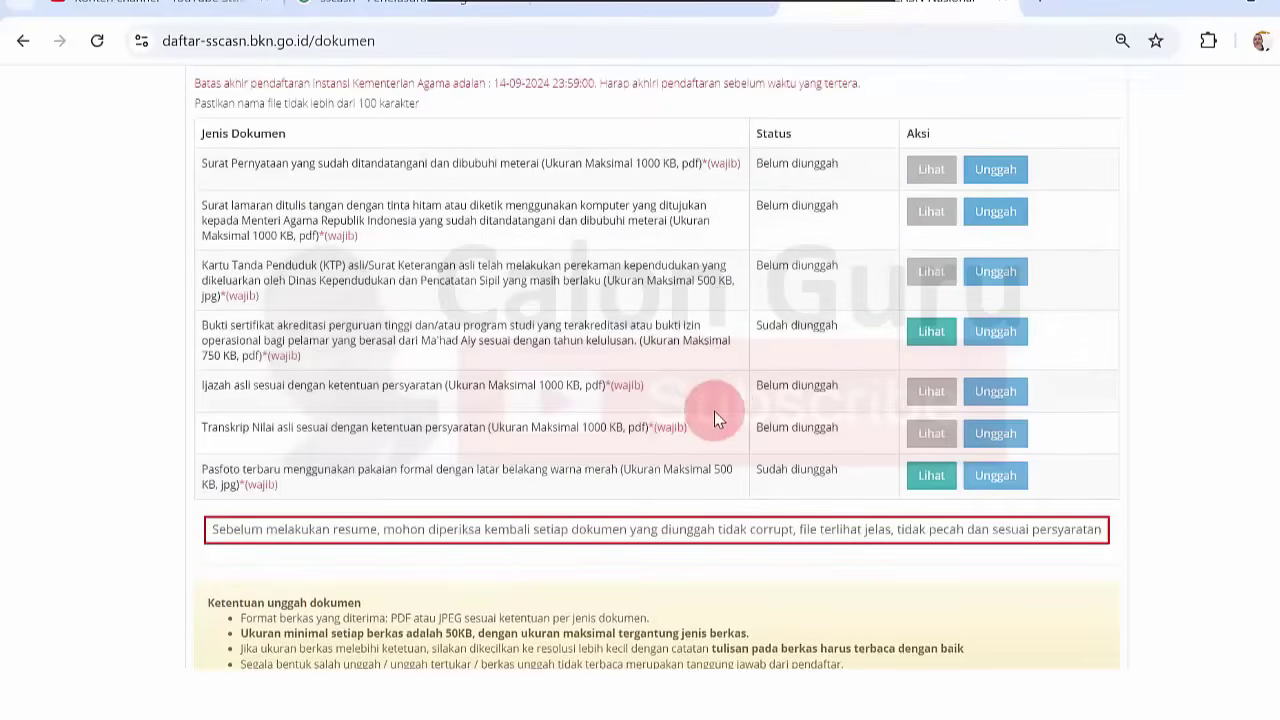
# - Compress 'Transkip Nilai PAI.pdf' with iLovePDF's Compress PDF tool in a new tab
pyautogui.click(1040, 4)
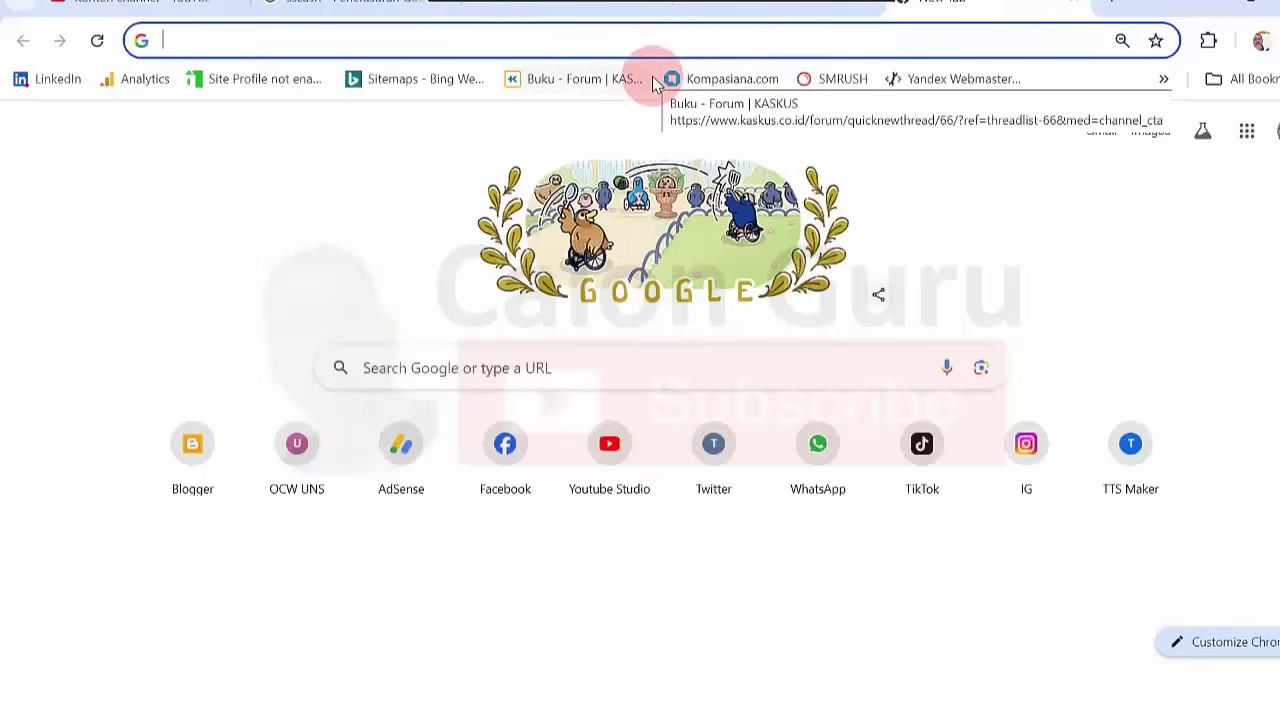
pyautogui.write('il')
pyautogui.press('Return')
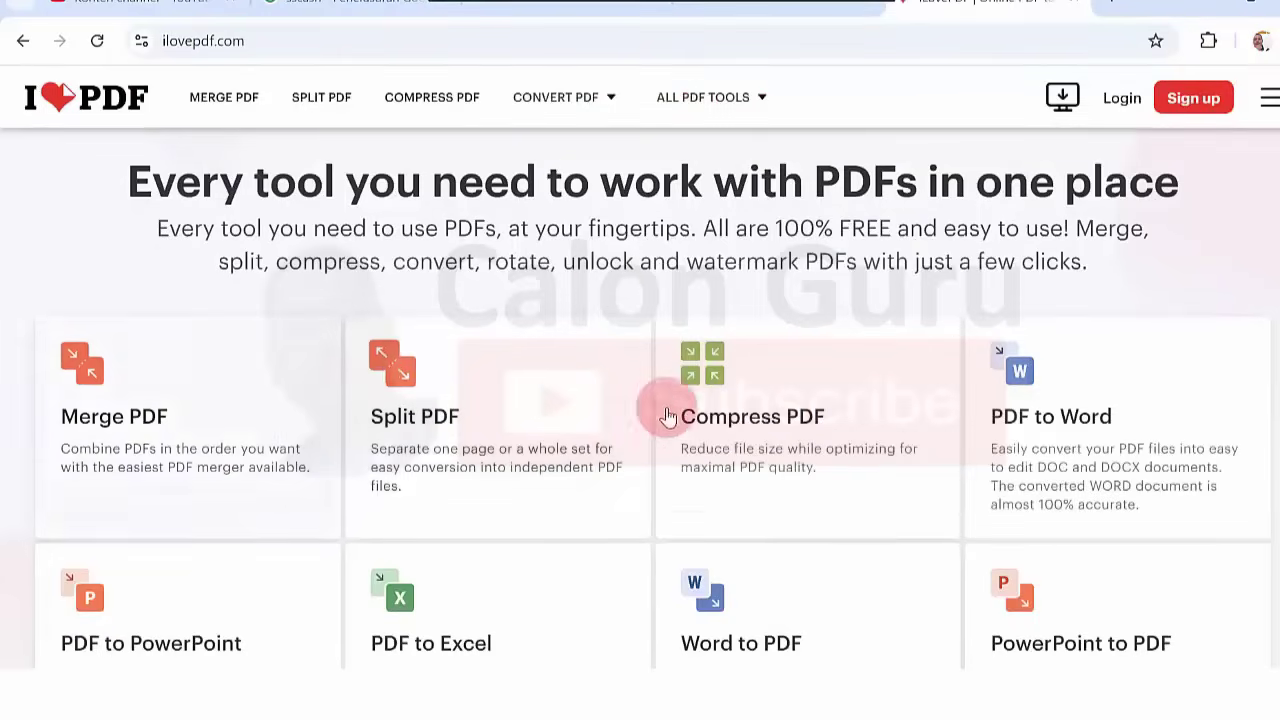
pyautogui.click(702, 400)
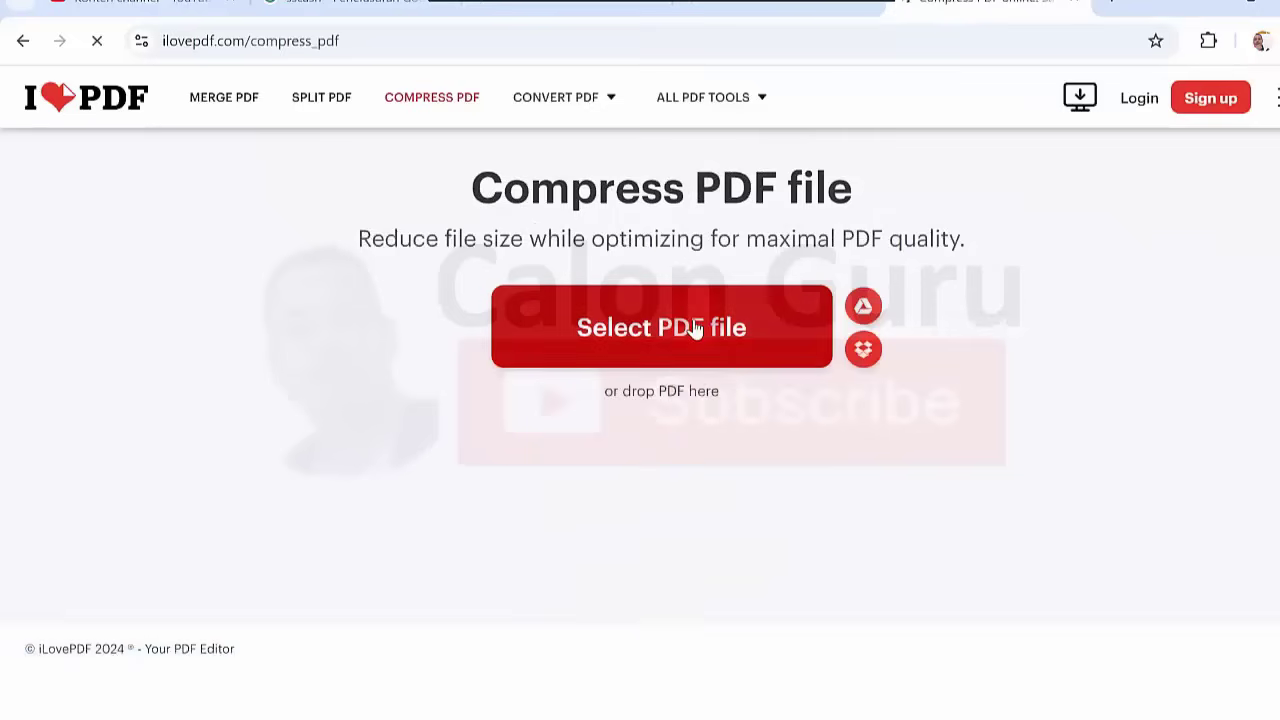
pyautogui.click(697, 328)
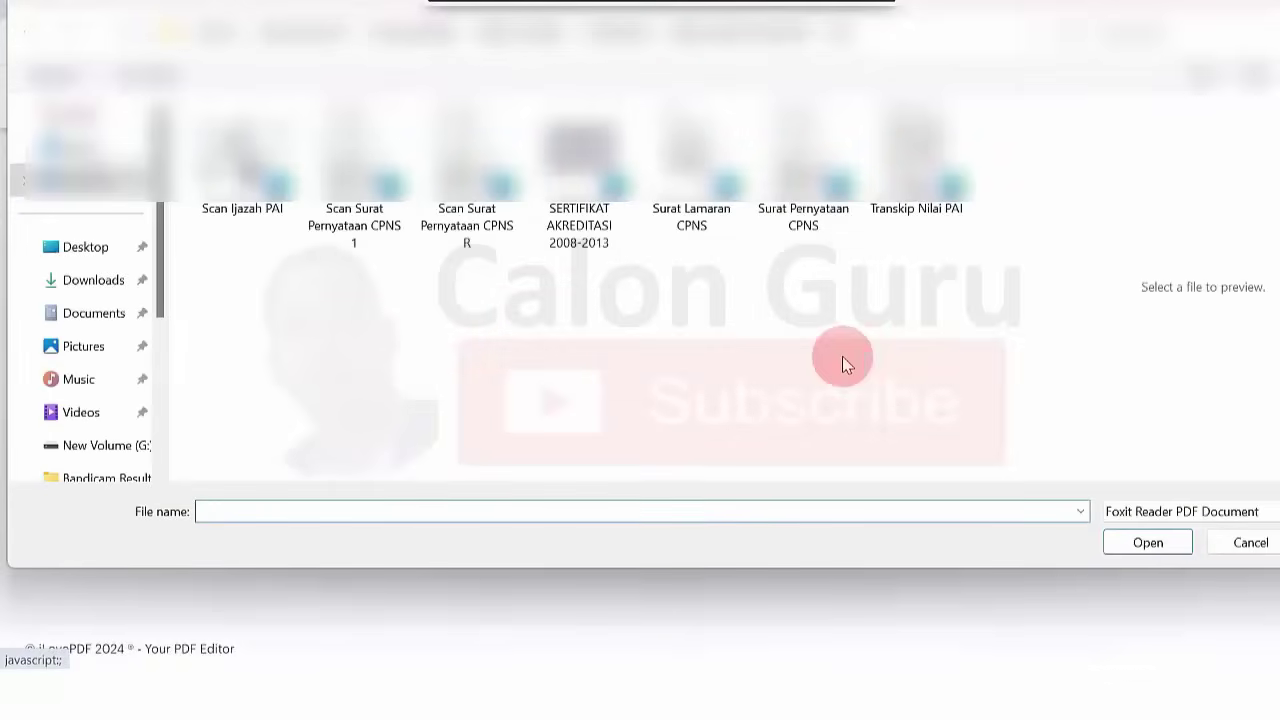
pyautogui.click(916, 165)
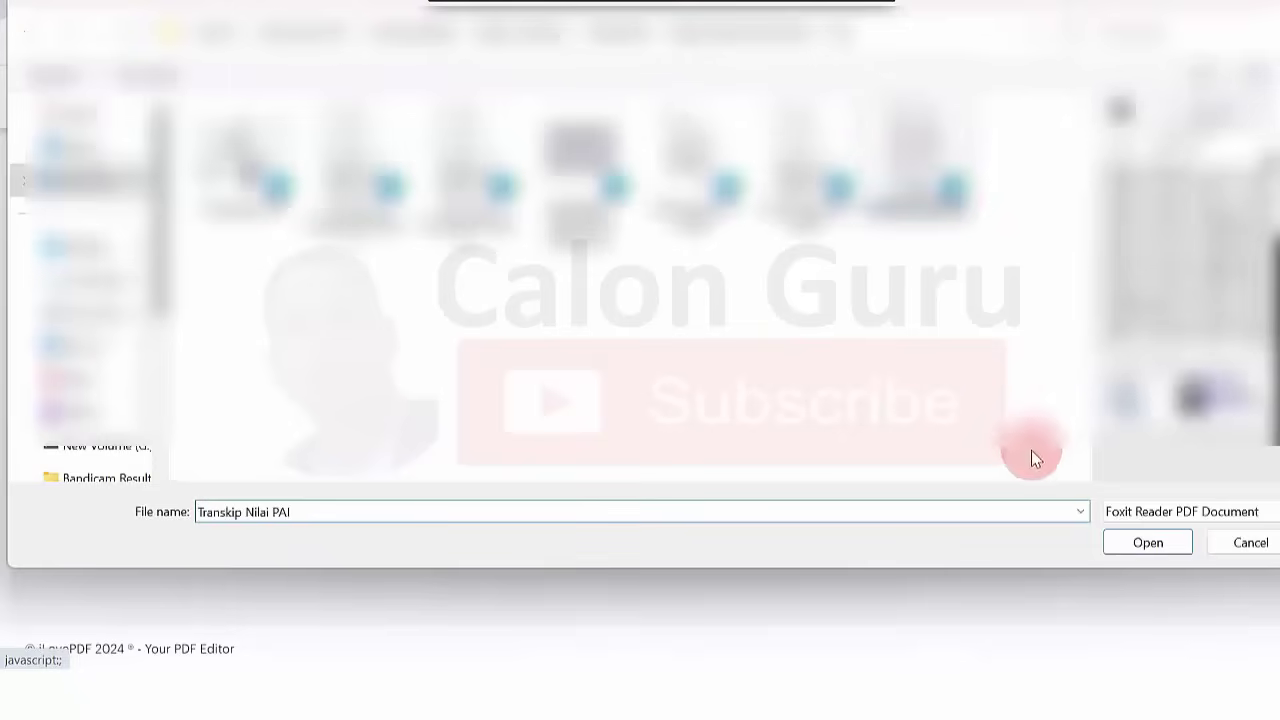
pyautogui.click(1136, 556)
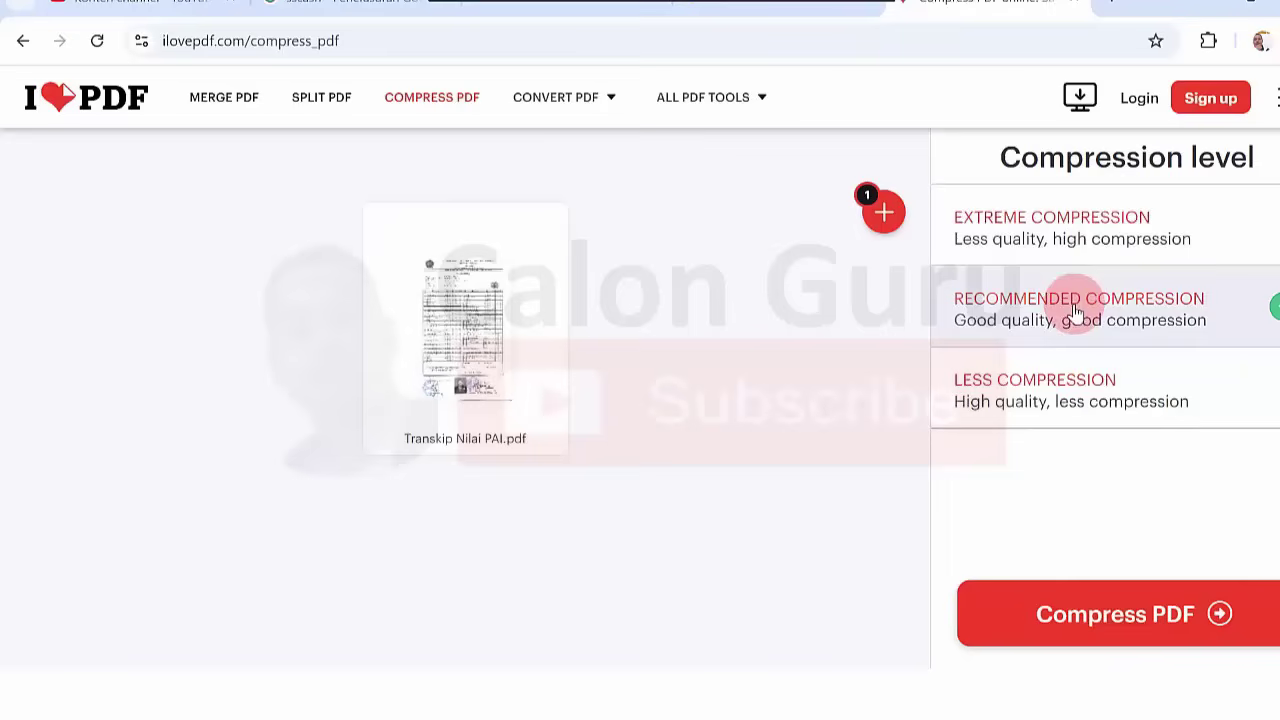
pyautogui.click(1092, 614)
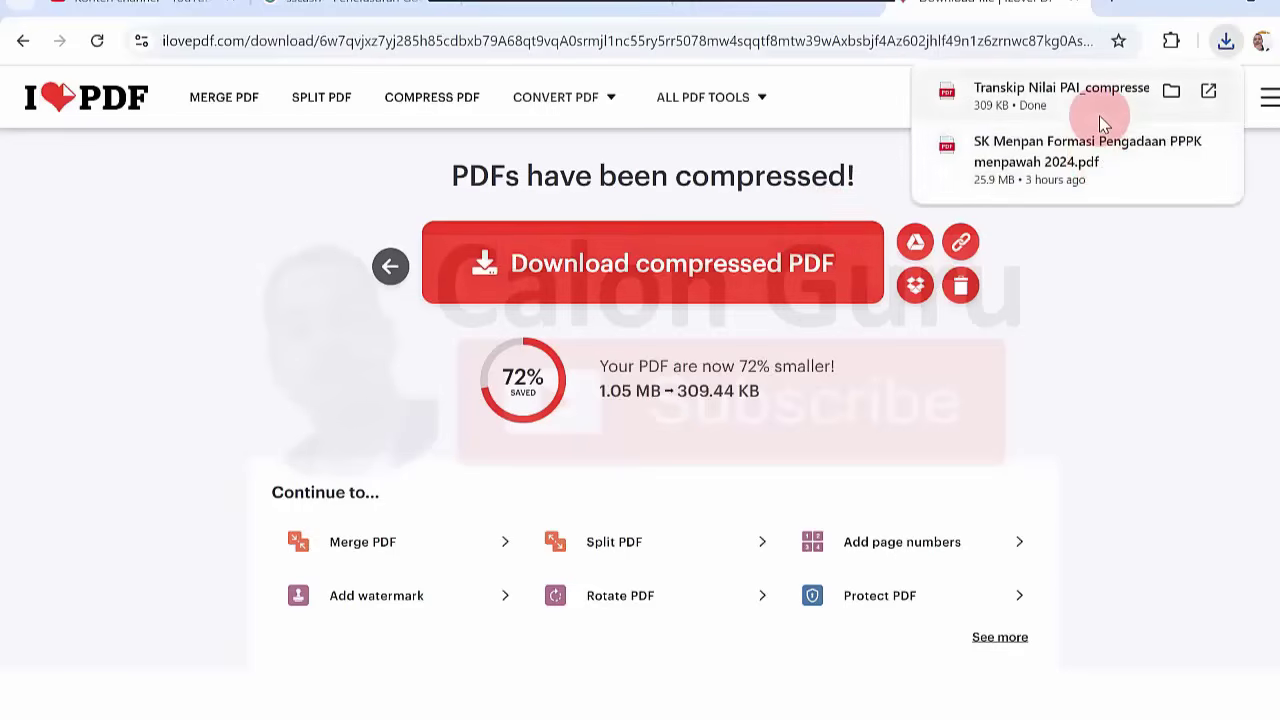
# - Upload 'Transkip Nilai PAI_compressed' to the Transkrip row and start the Ijazah upload
pyautogui.click(779, 17)
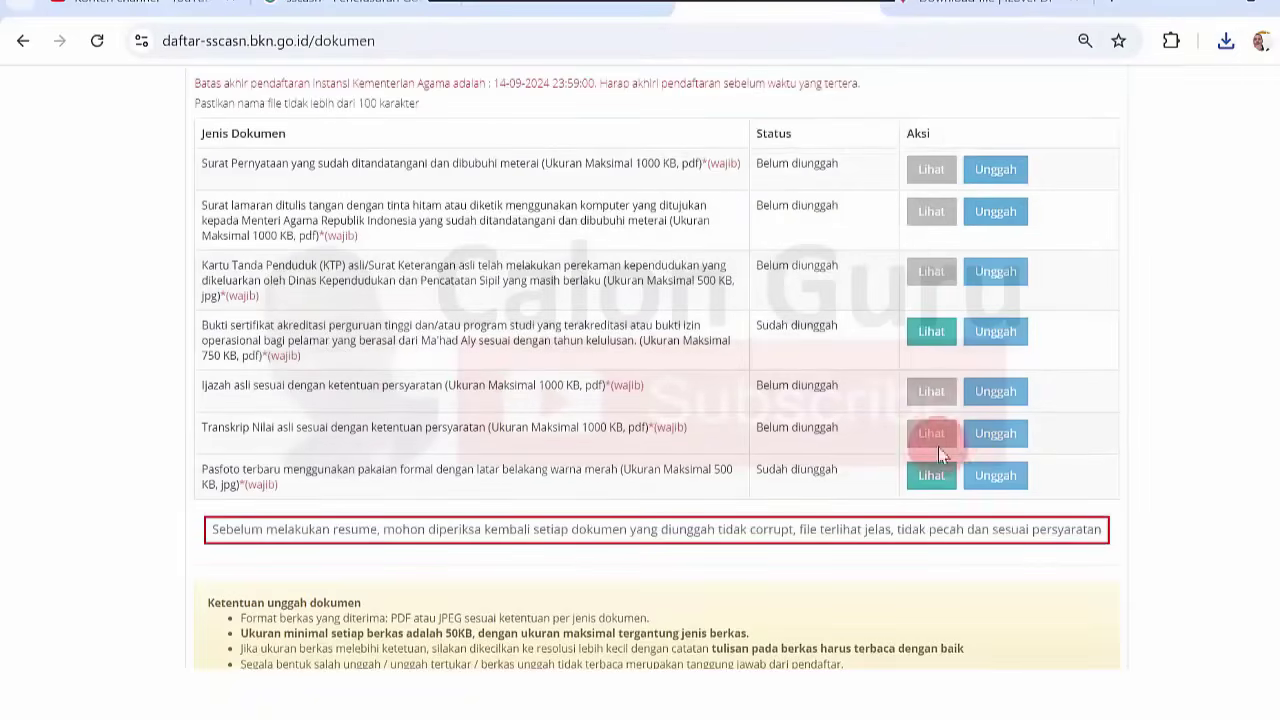
pyautogui.click(985, 436)
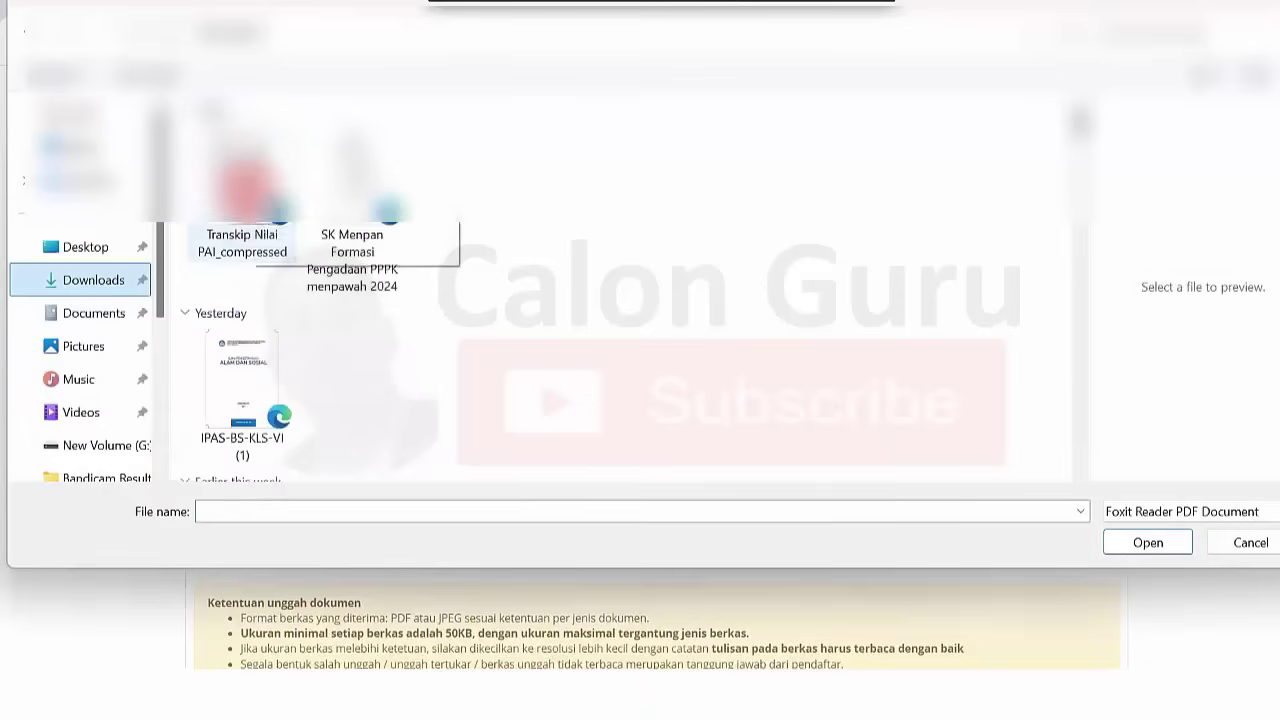
pyautogui.click(243, 200)
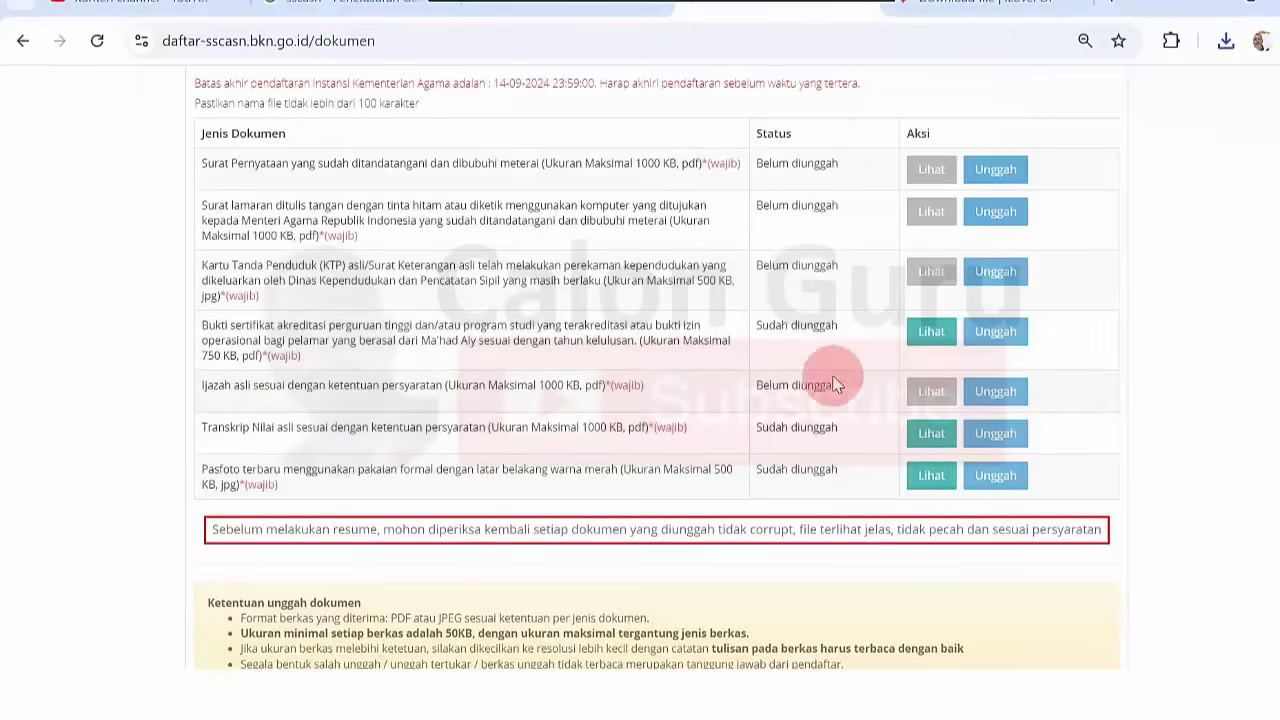
pyautogui.click(990, 392)
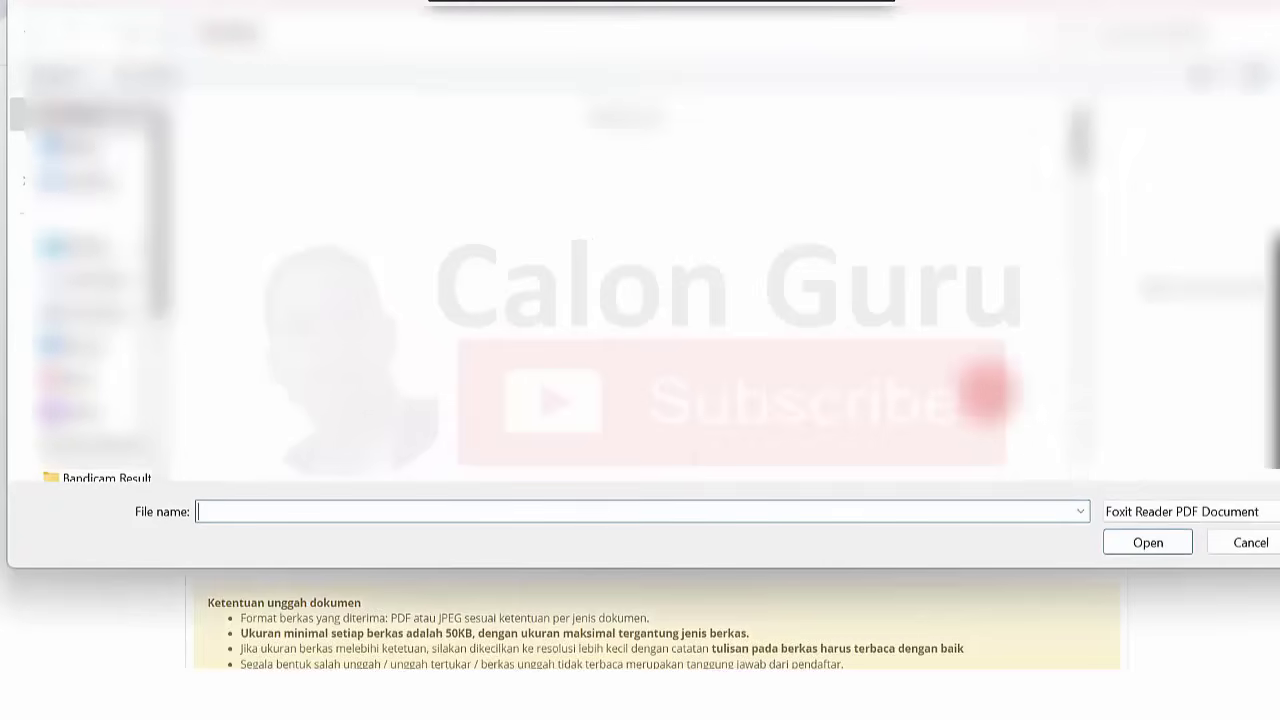
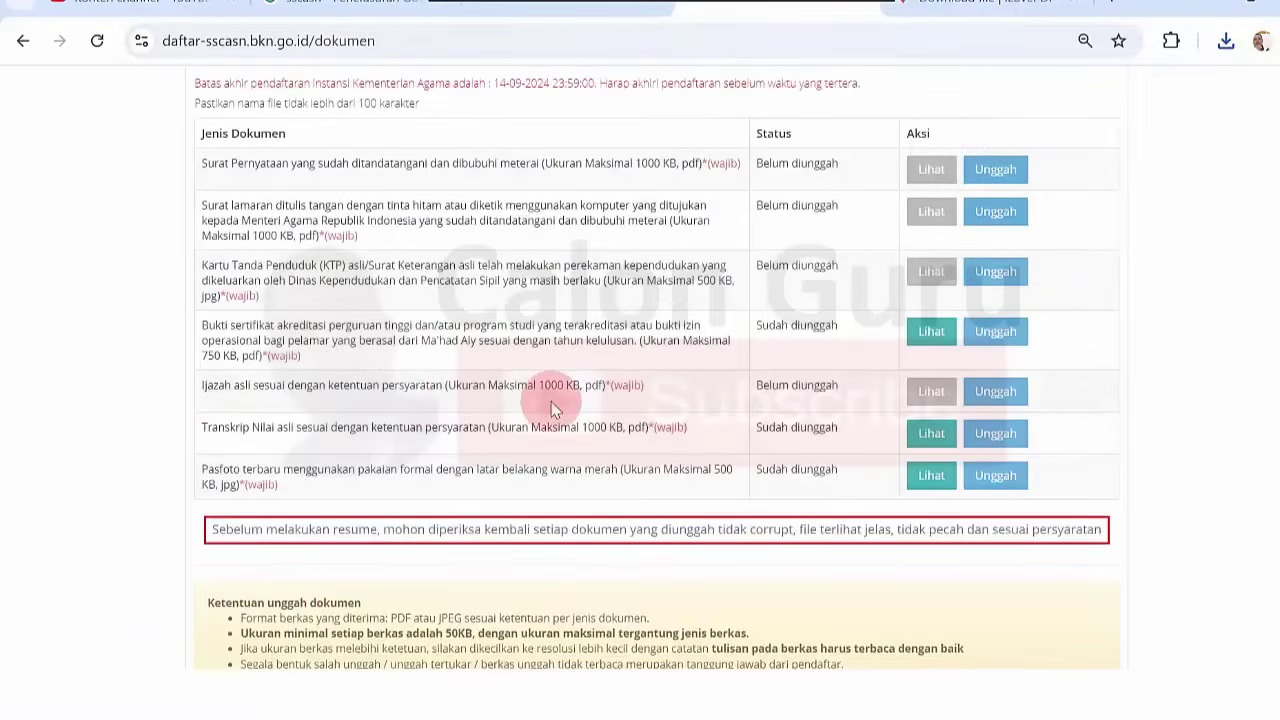
# - Upload the compressed diploma scan on the Ijazah row
pyautogui.click(994, 391)
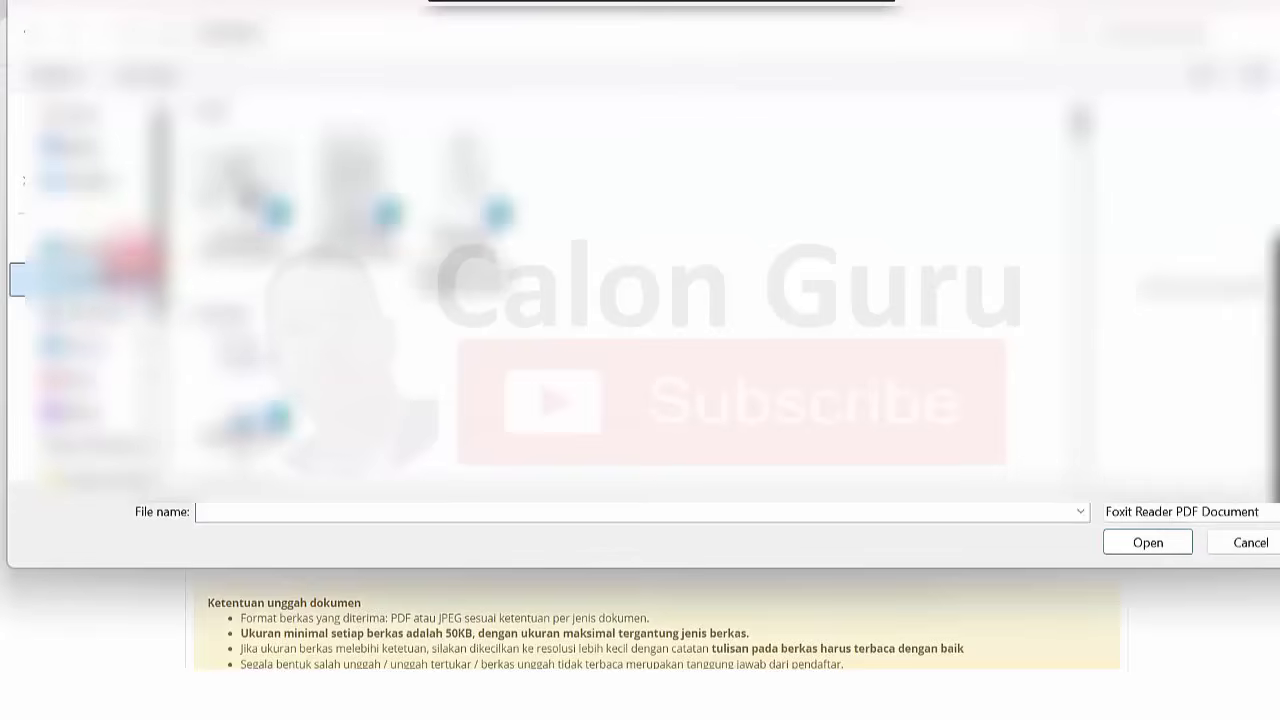
pyautogui.click(242, 240)
pyautogui.click(1145, 540)
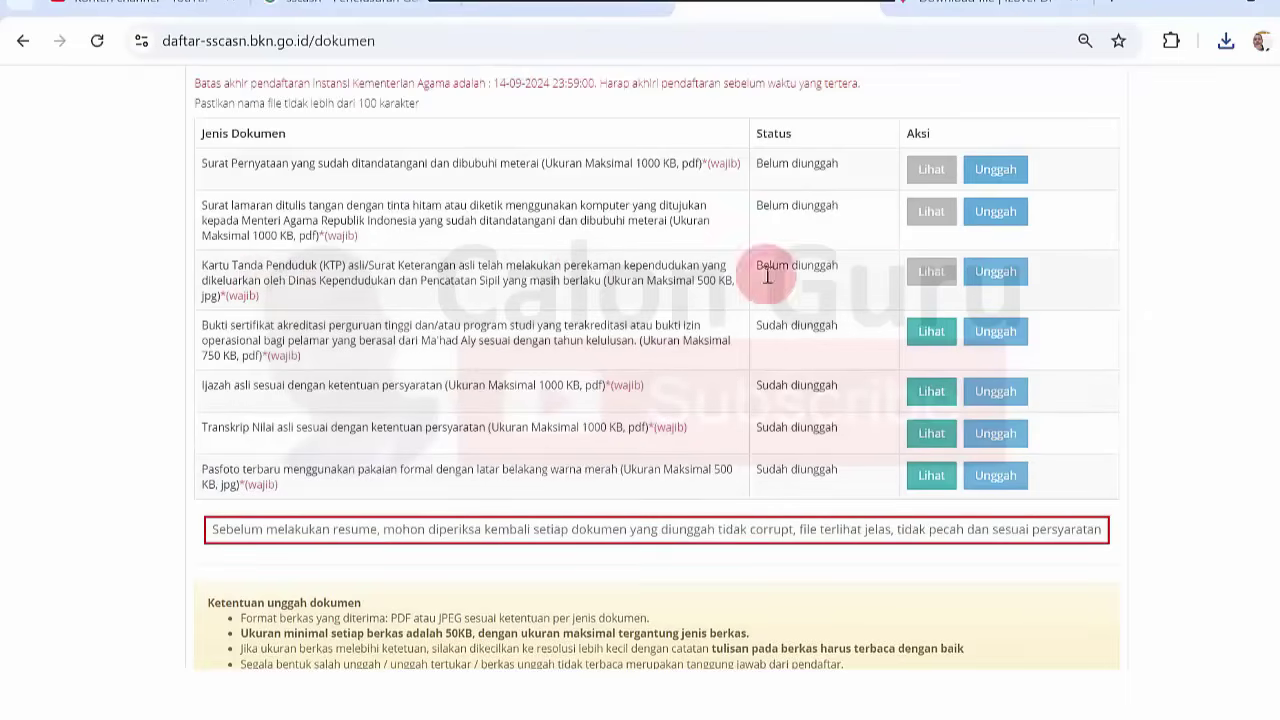
# - Upload the original Scan KTP file from the Rus folder on the KTP row
pyautogui.click(996, 274)
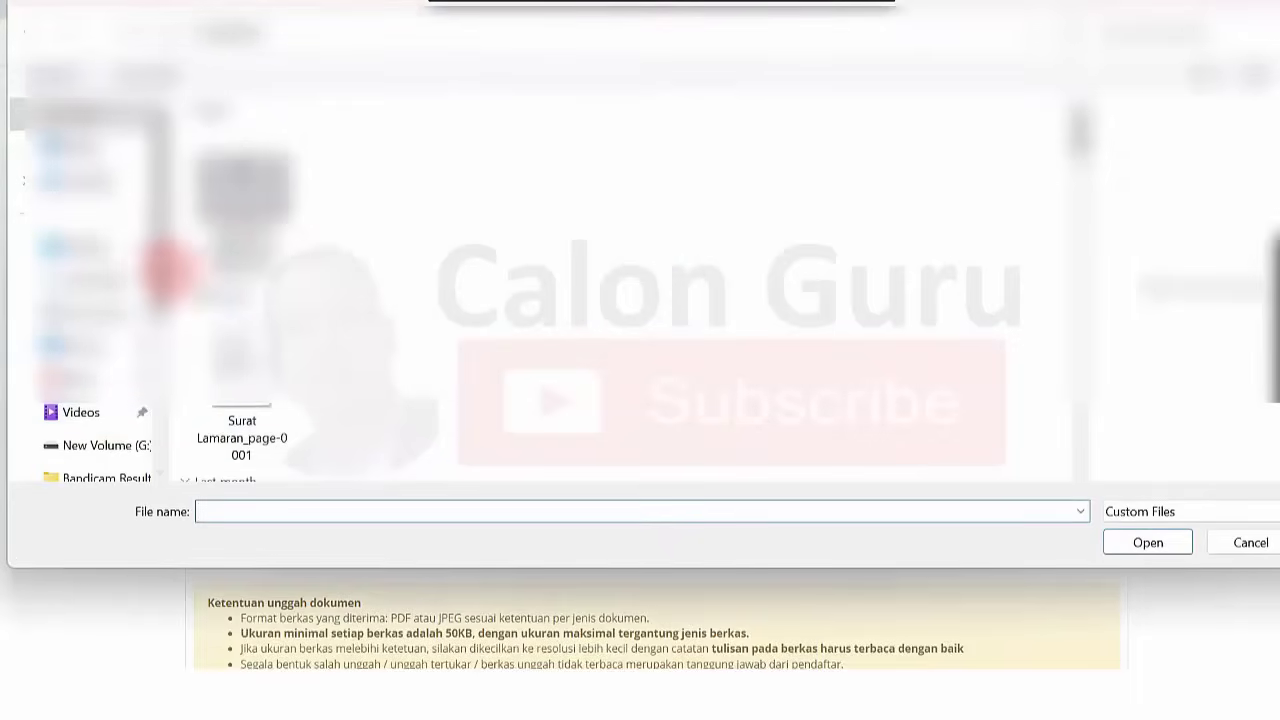
pyautogui.moveTo(149, 271); pyautogui.dragTo(160, 375)
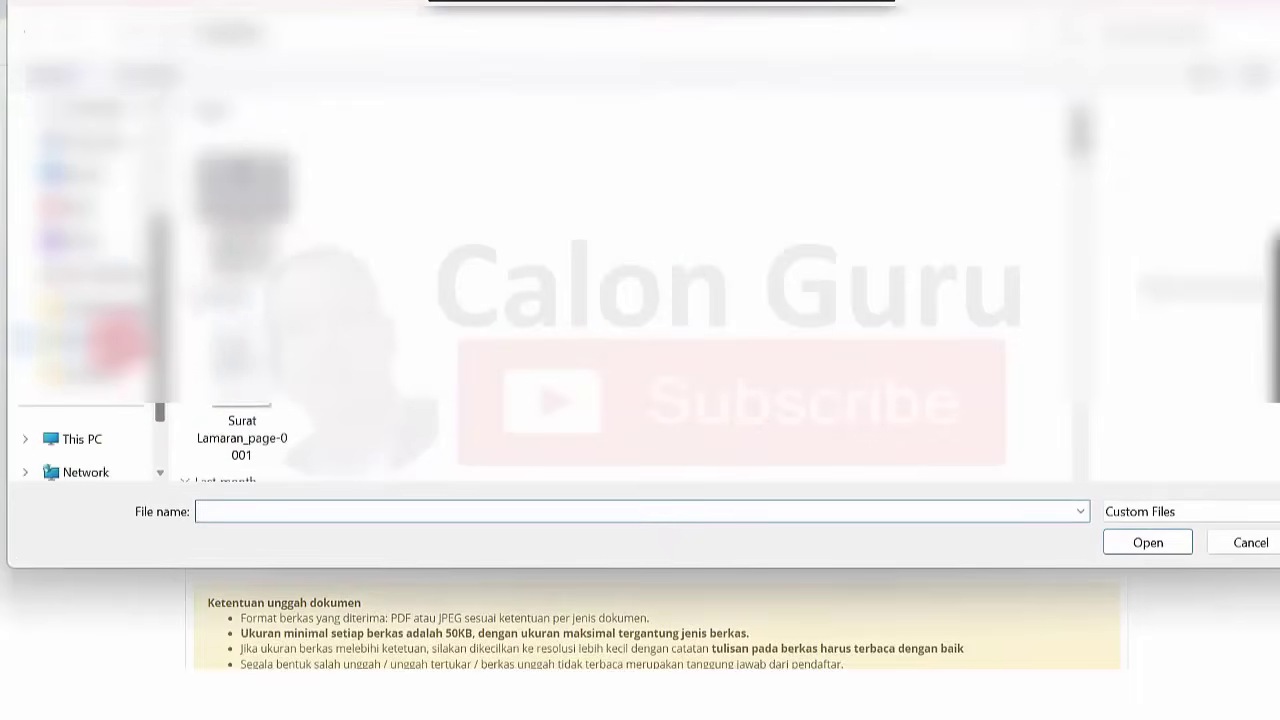
pyautogui.click(118, 340)
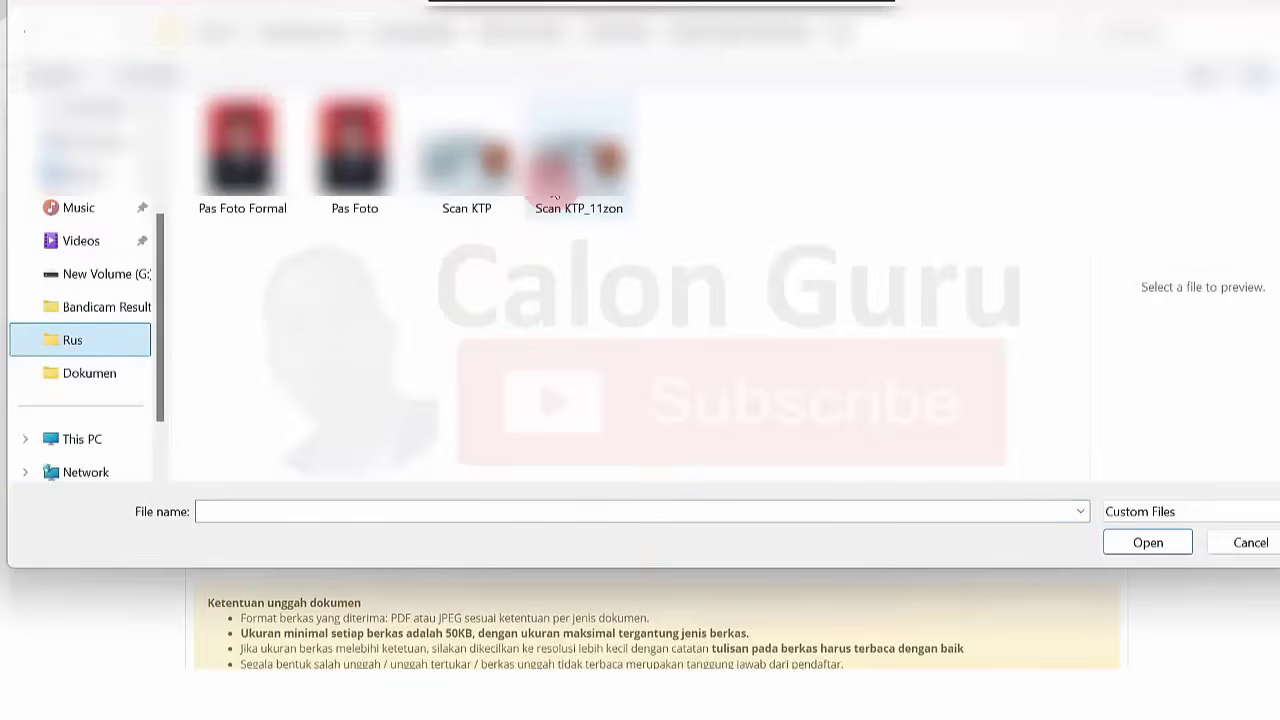
pyautogui.click(553, 192)
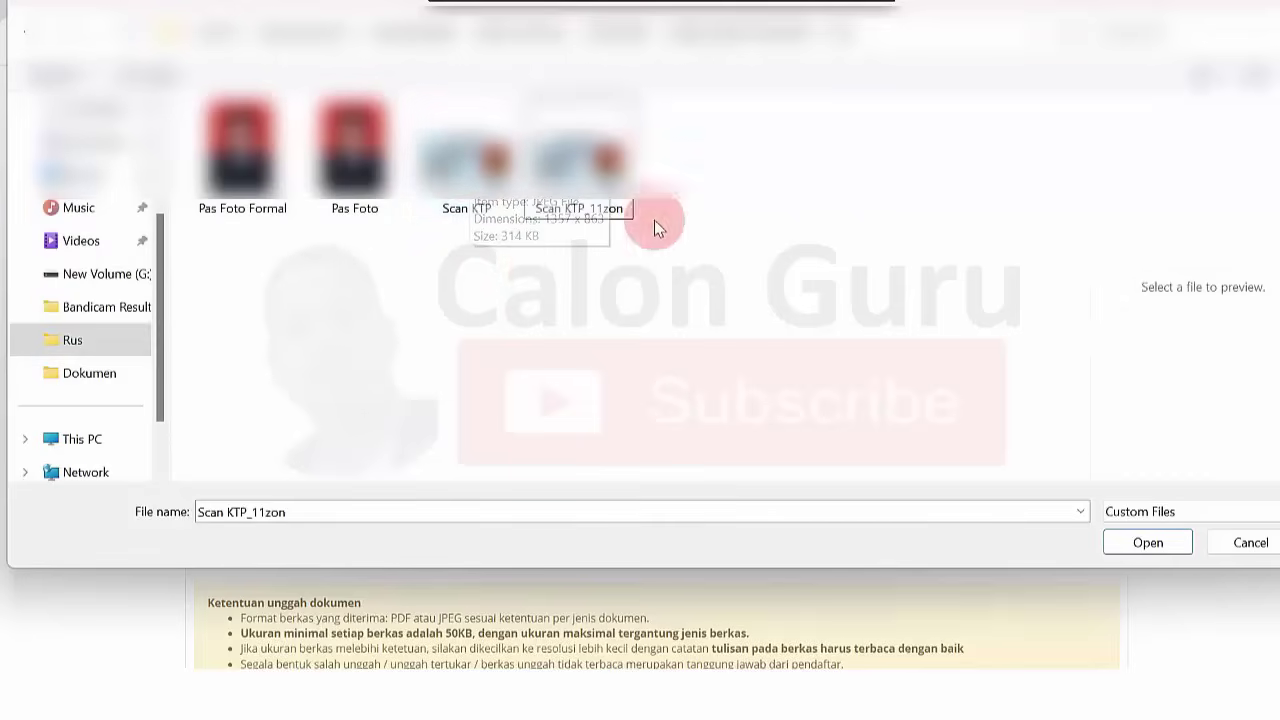
pyautogui.moveTo(586, 203)
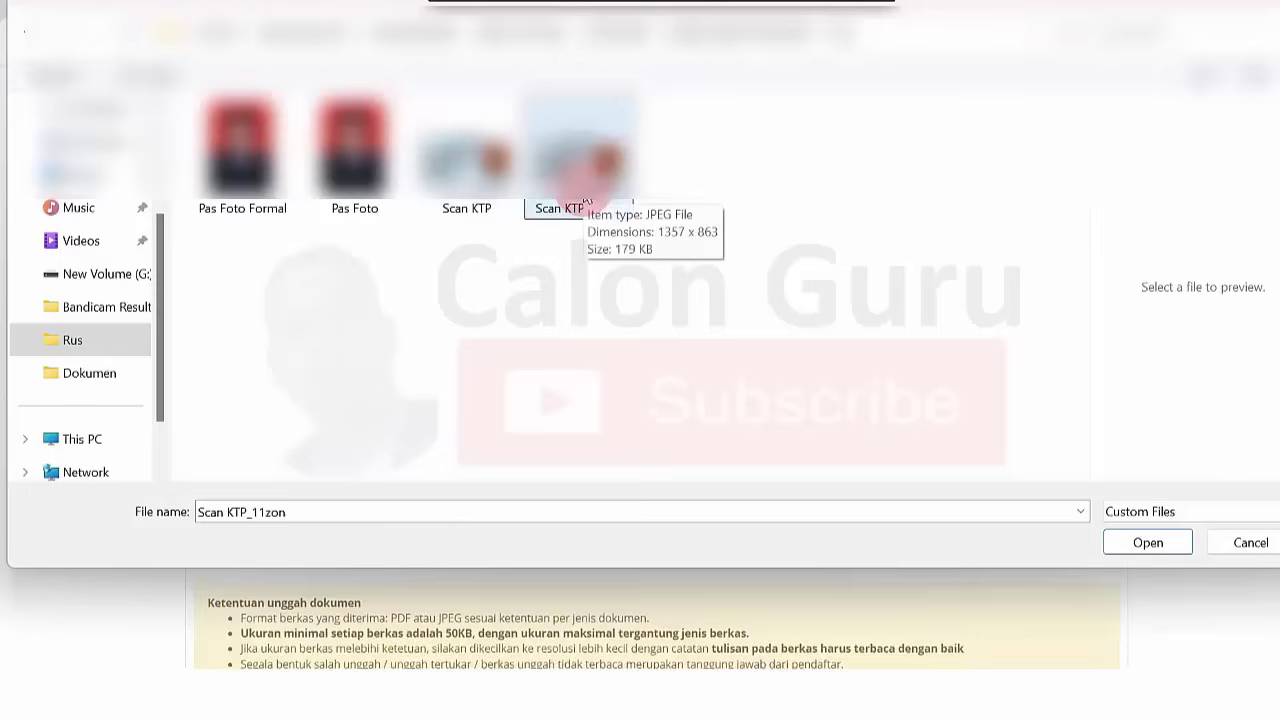
pyautogui.click(466, 155)
pyautogui.click(1160, 542)
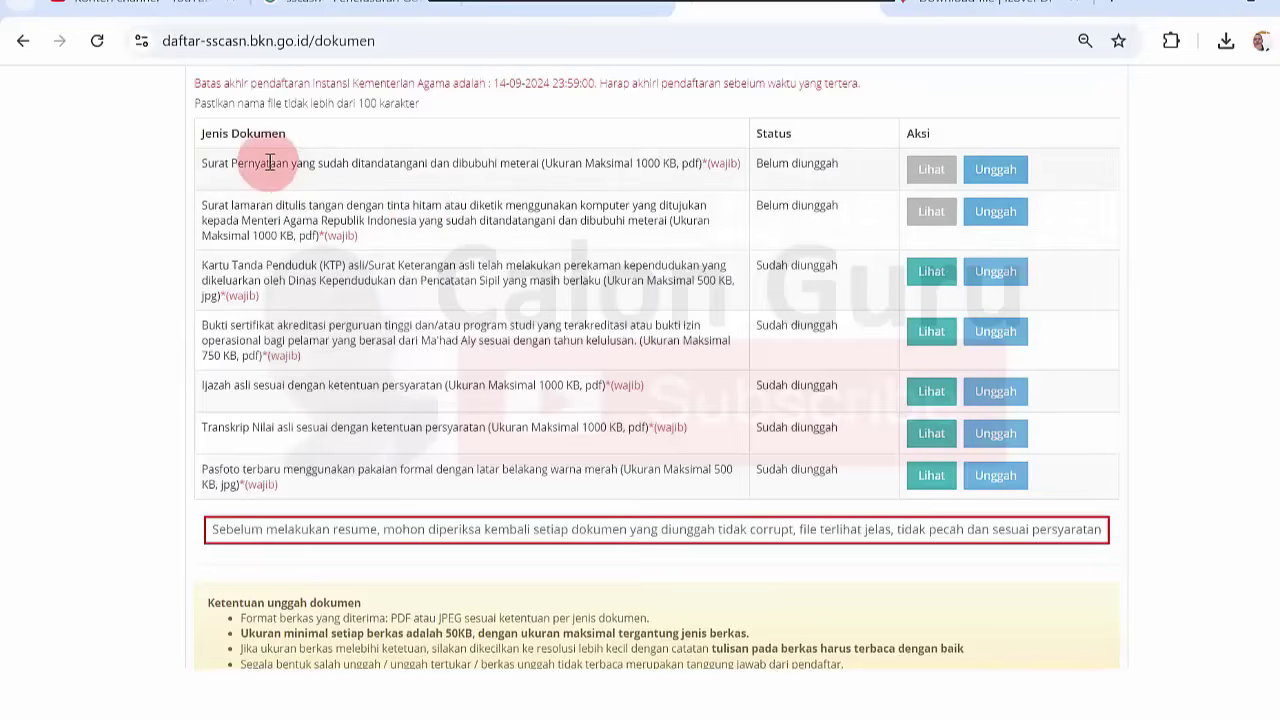
pyautogui.click(1118, 5)
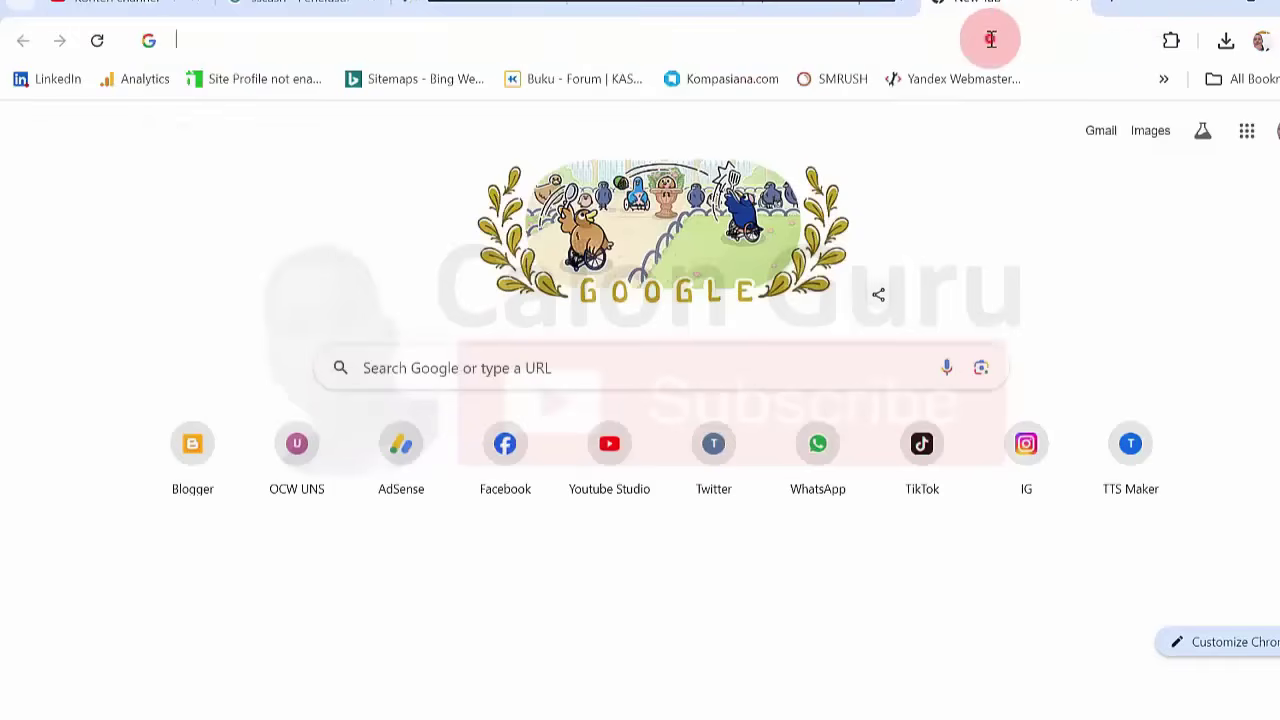
pyautogui.click(991, 40)
pyautogui.write('sk')
pyautogui.press('Return')
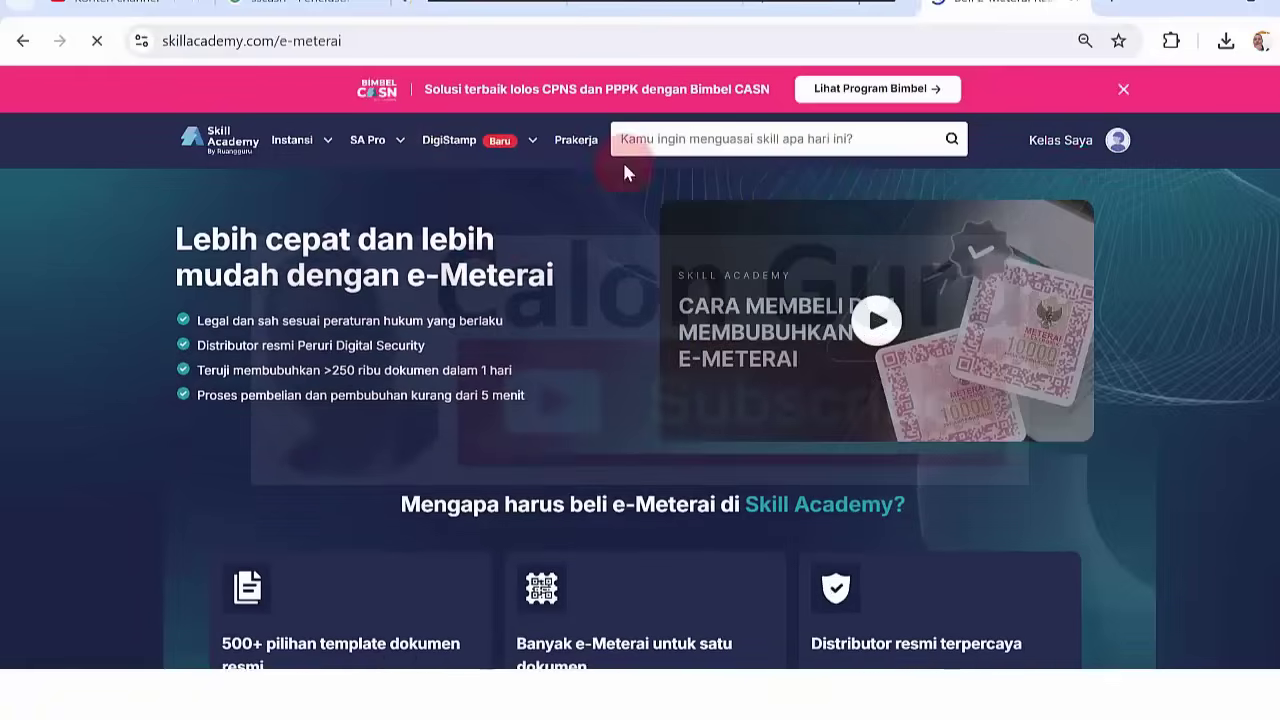
pyautogui.moveTo(300, 145)
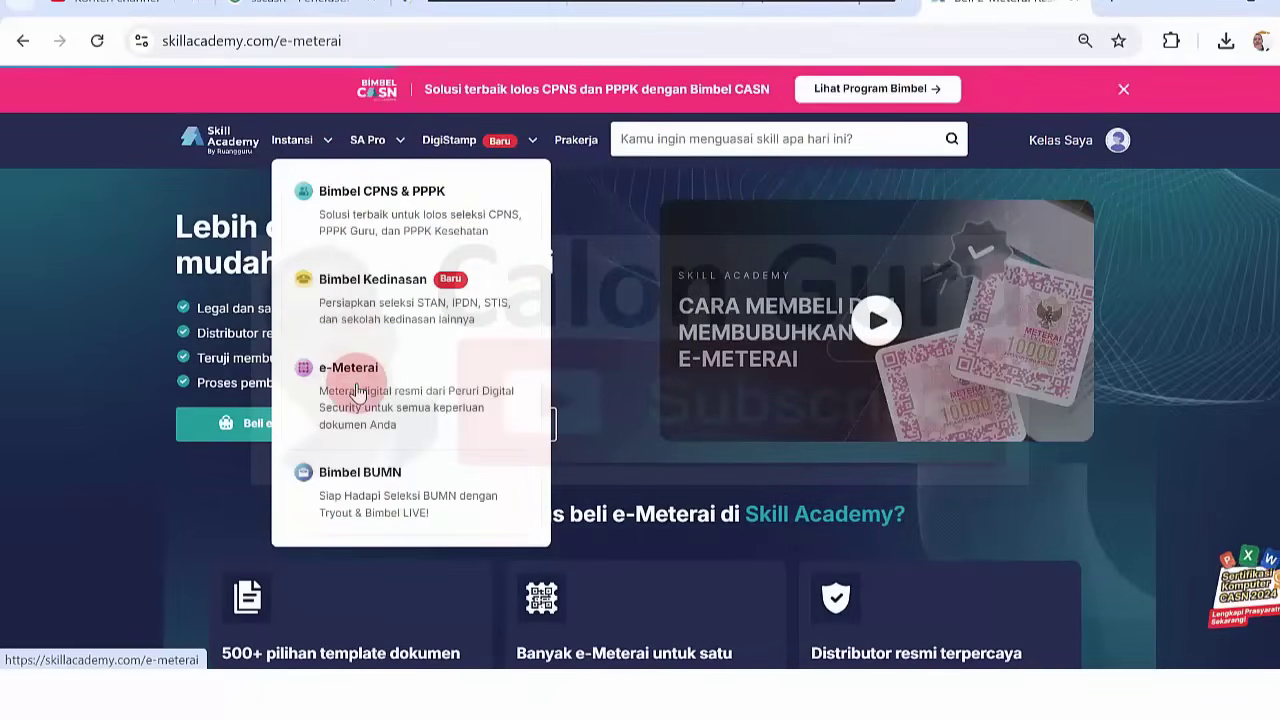
pyautogui.click(212, 424)
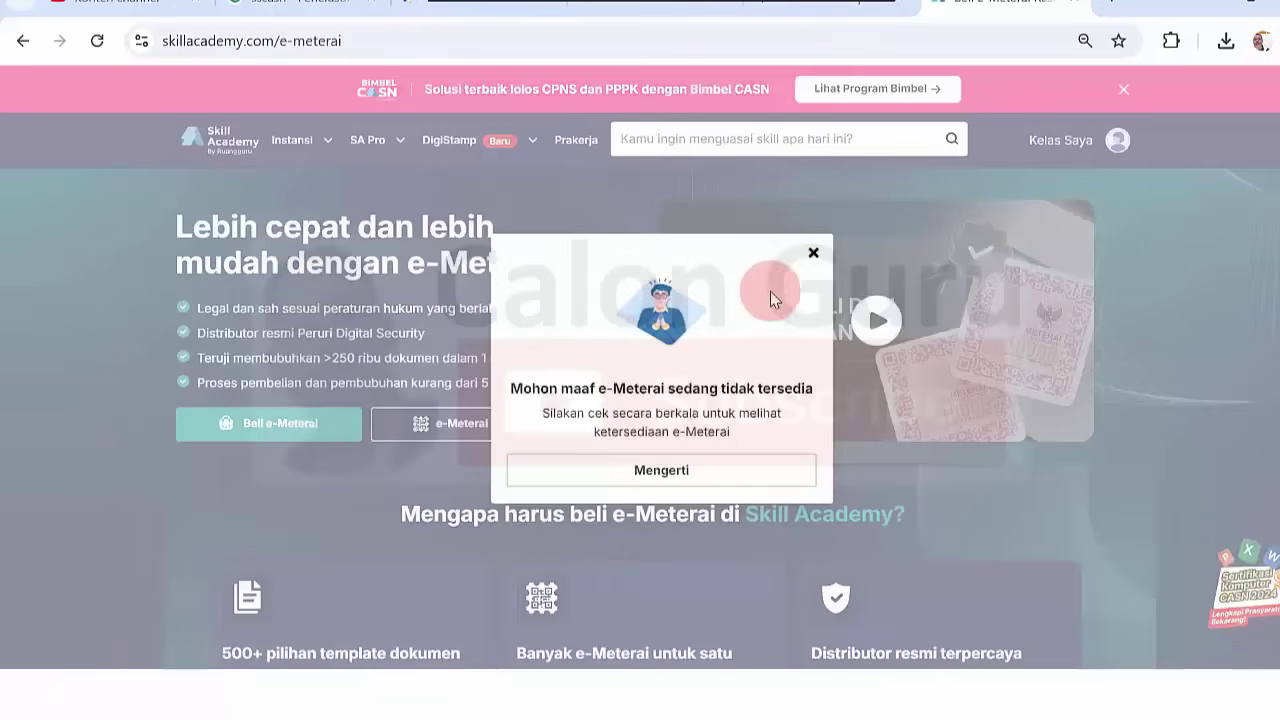
pyautogui.click(812, 252)
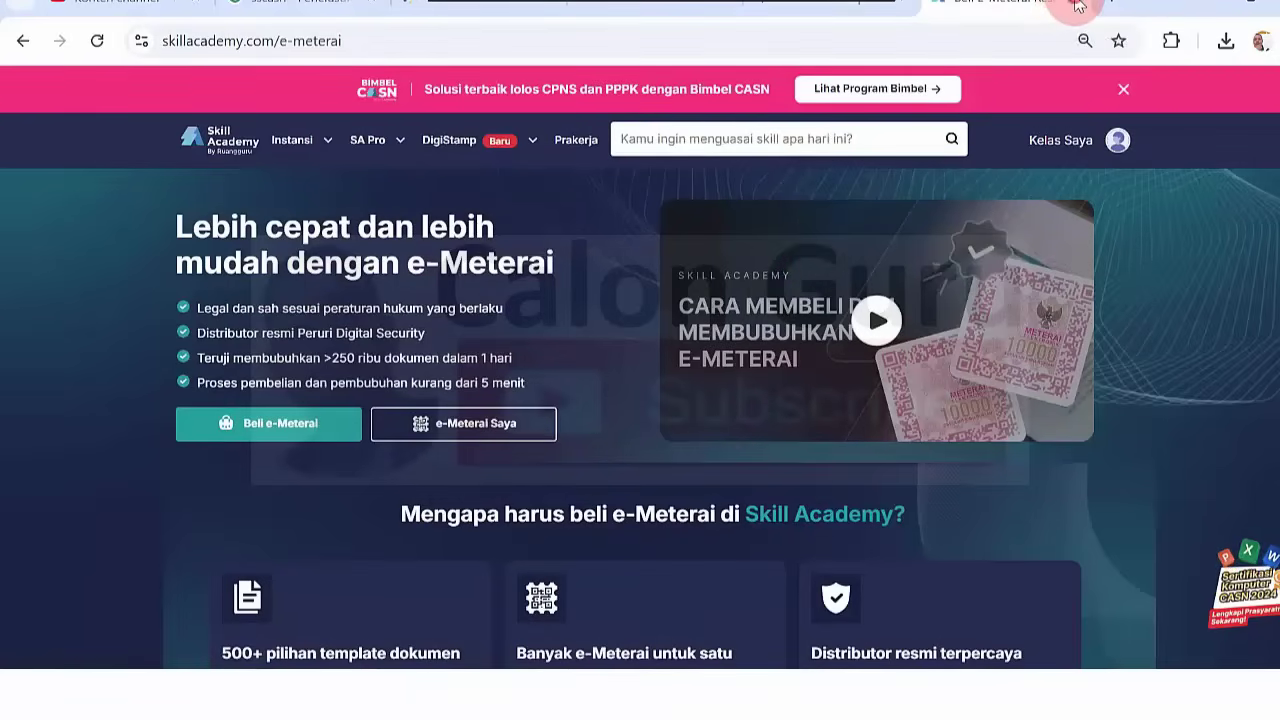
pyautogui.click(1074, 6)
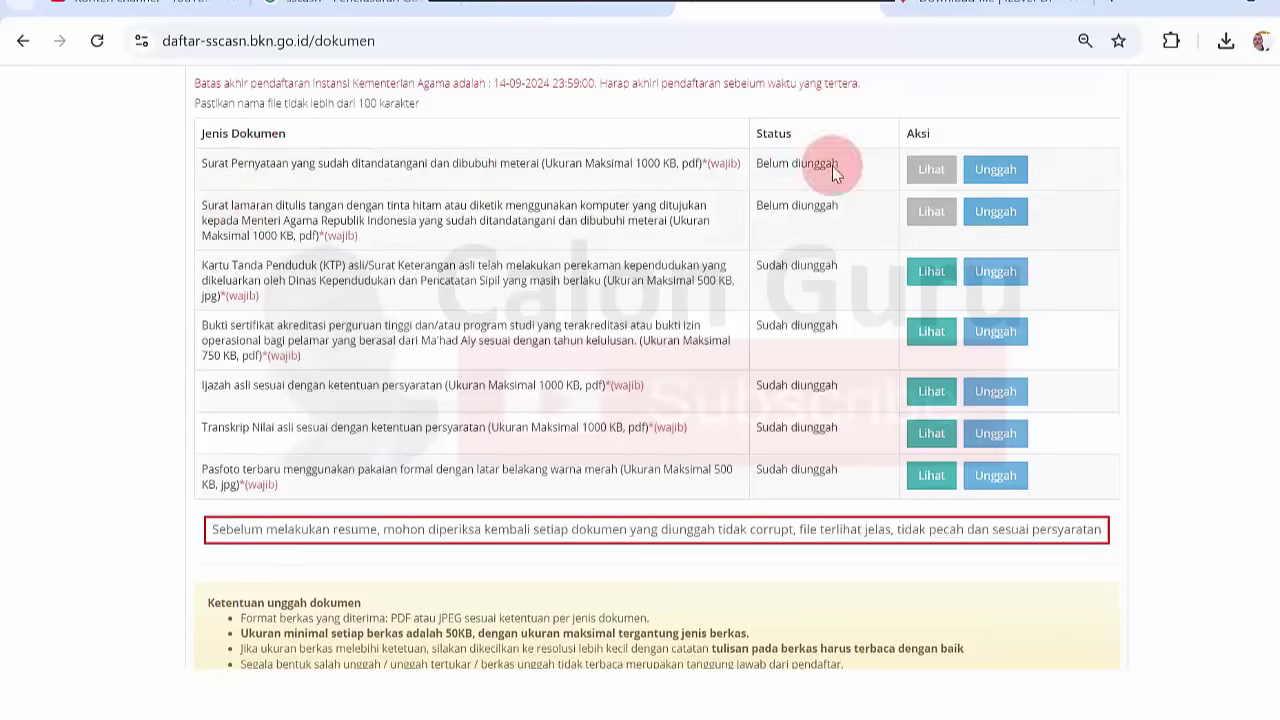
pyautogui.scroll(-1, 640, 370)
pyautogui.scroll(-1, 640, 370)
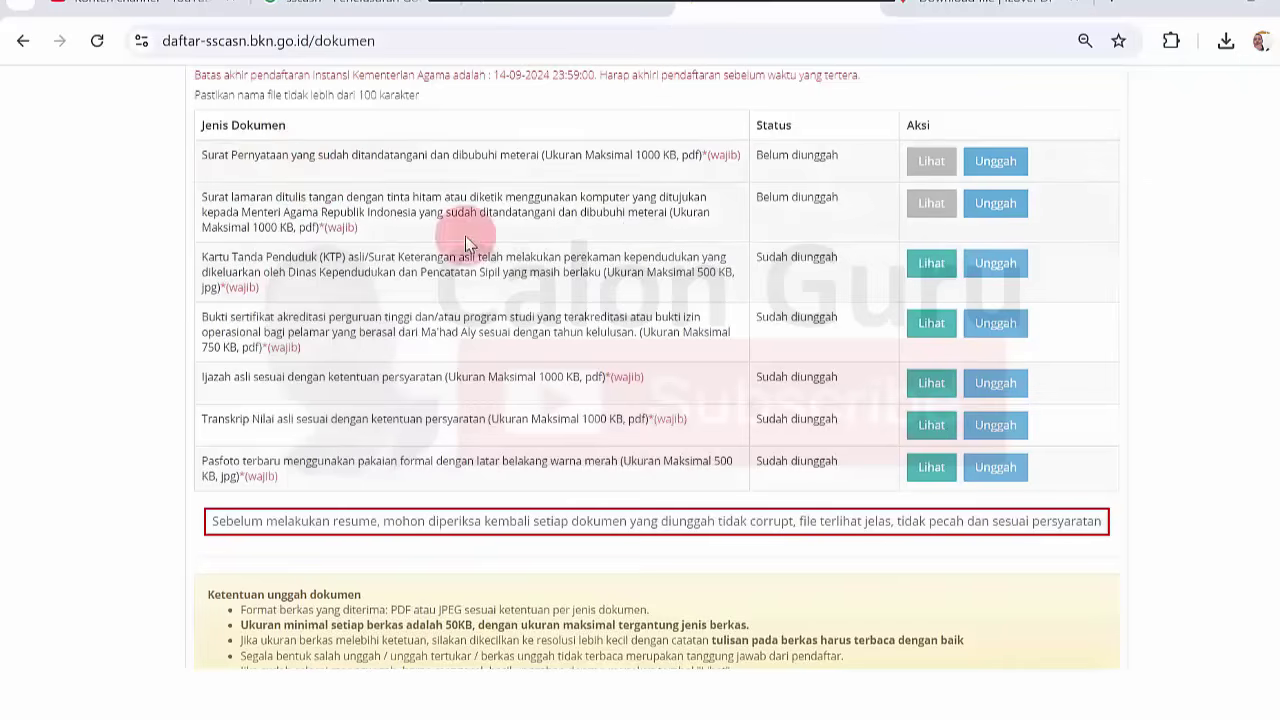
pyautogui.moveTo(206, 255); pyautogui.dragTo(489, 248)
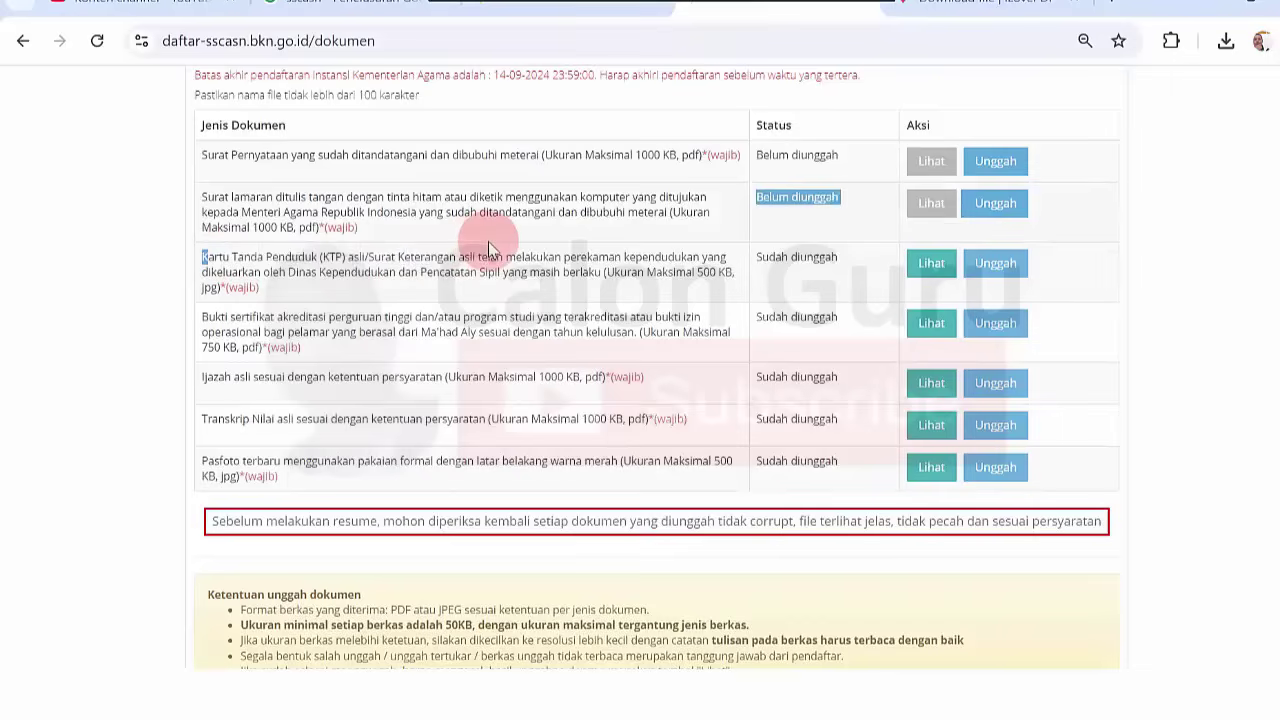
pyautogui.click(489, 250)
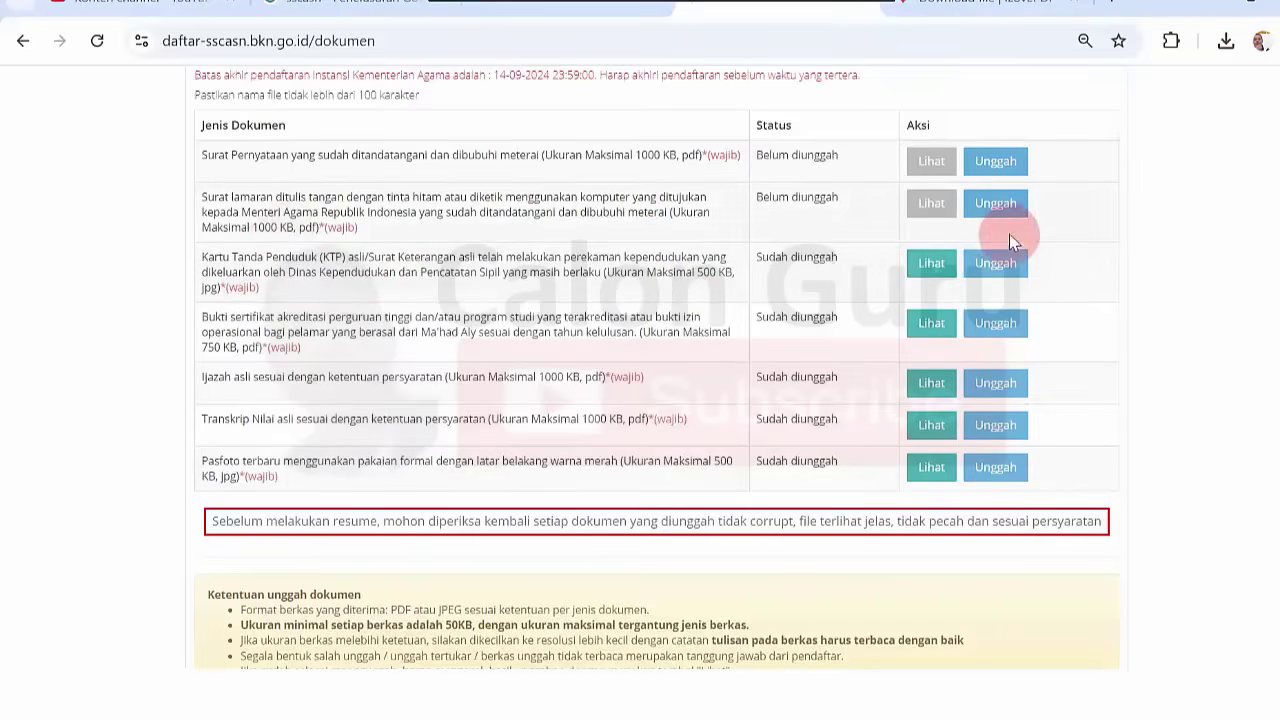
pyautogui.click(931, 264)
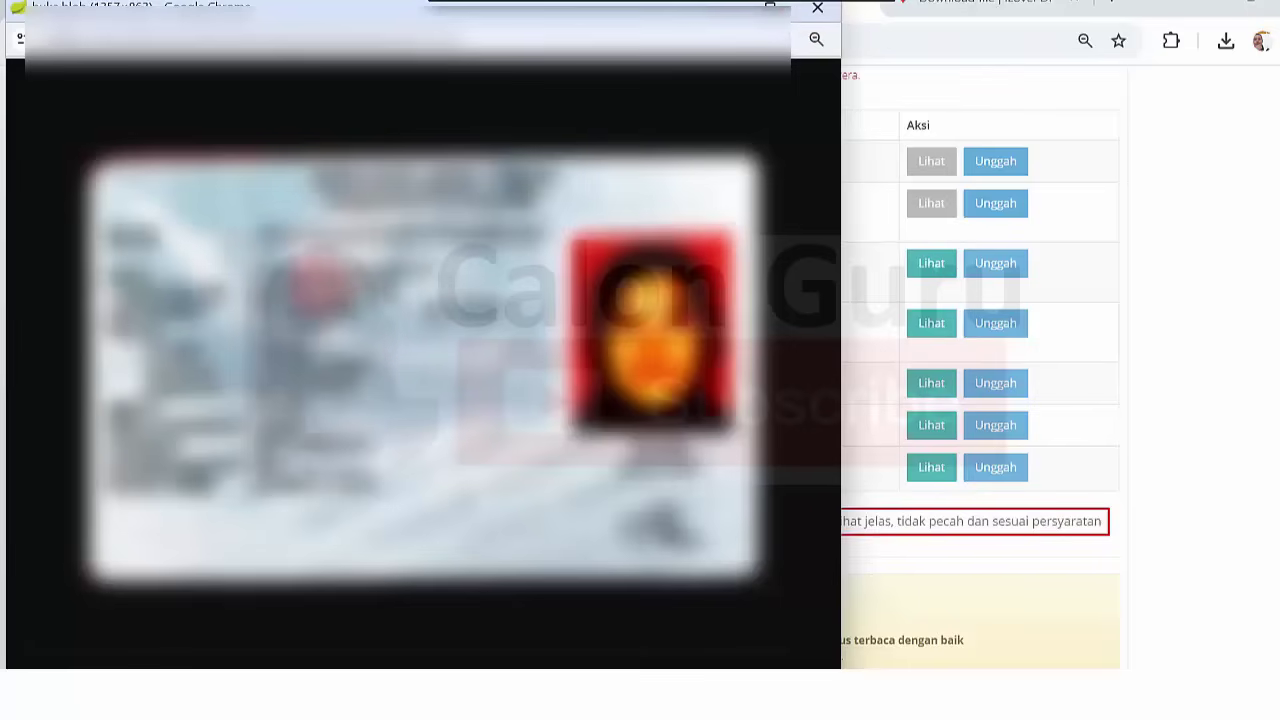
pyautogui.click(824, 14)
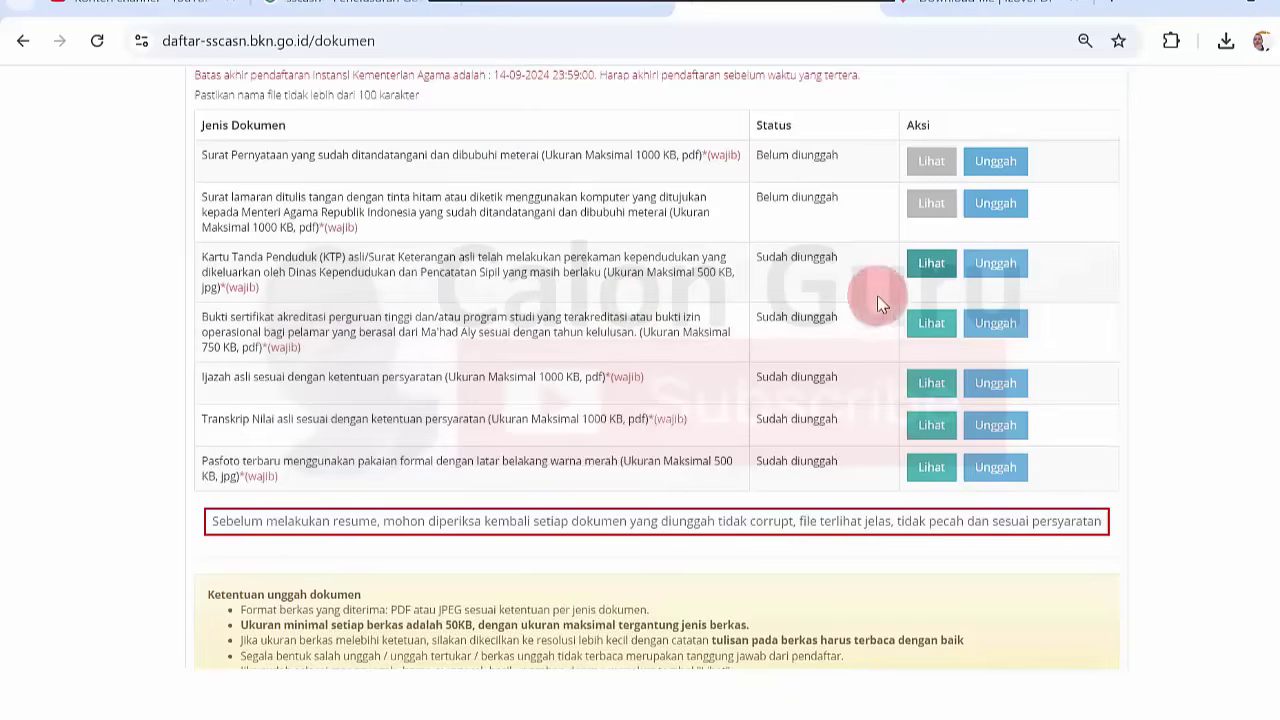
pyautogui.click(929, 322)
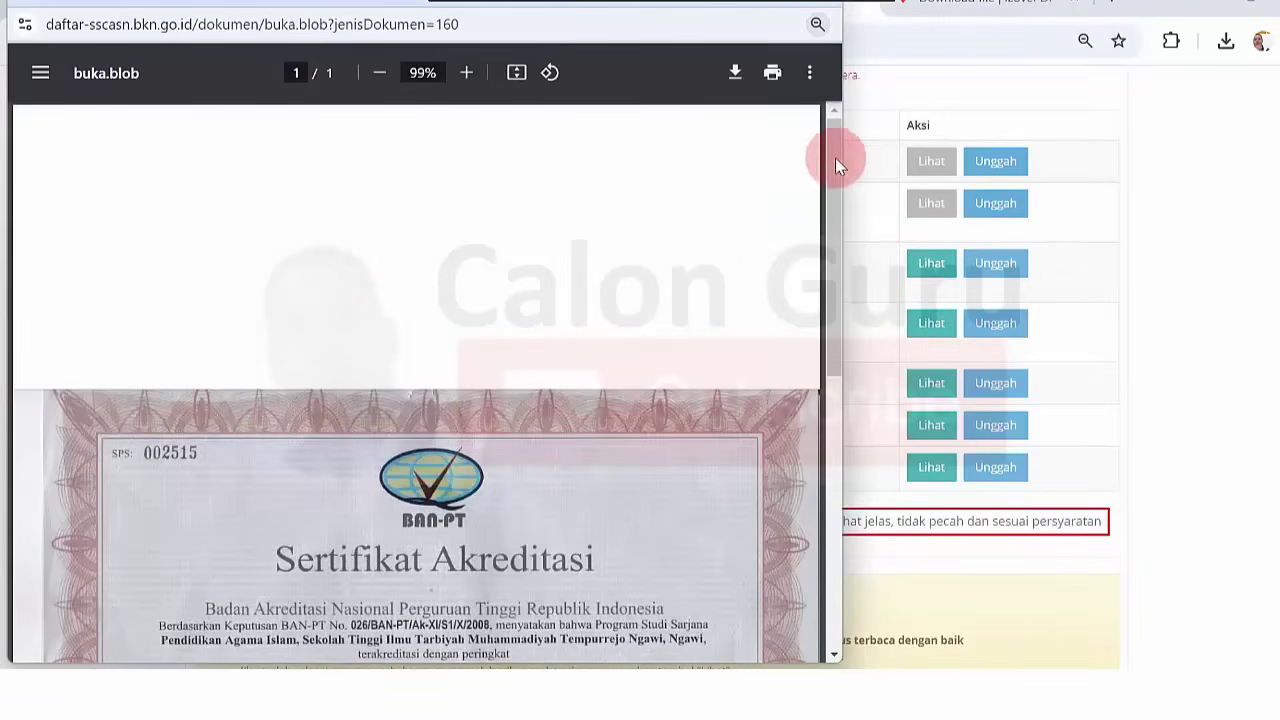
pyautogui.moveTo(832, 160); pyautogui.dragTo(837, 268)
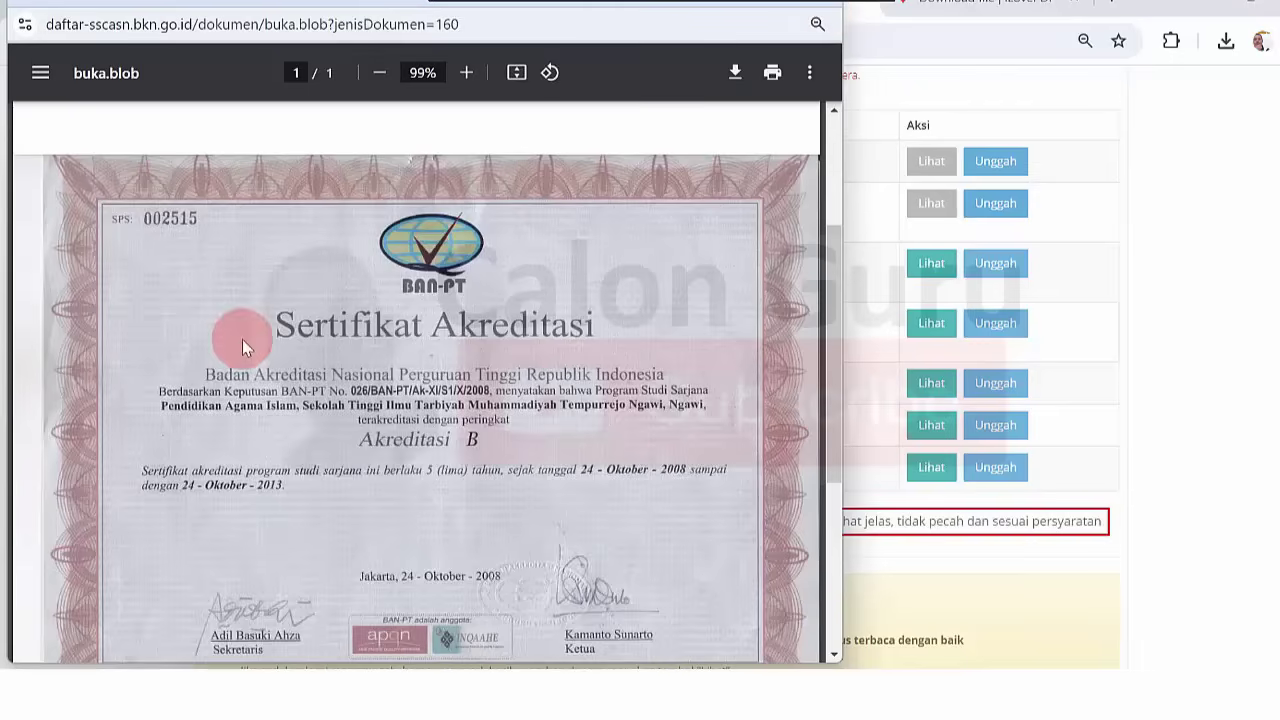
pyautogui.moveTo(834, 289)
pyautogui.mouseDown()
pyautogui.moveTo(833, 308)
pyautogui.moveTo(830, 282)
pyautogui.mouseUp()
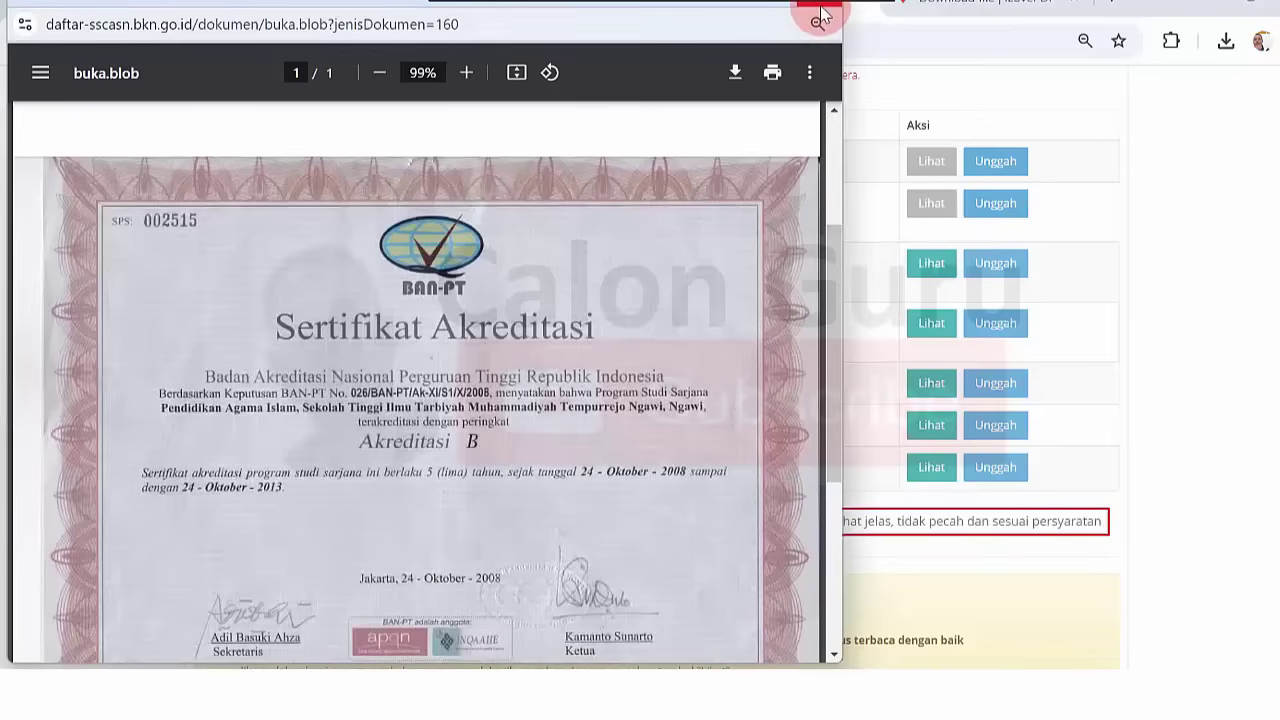
pyautogui.click(820, 14)
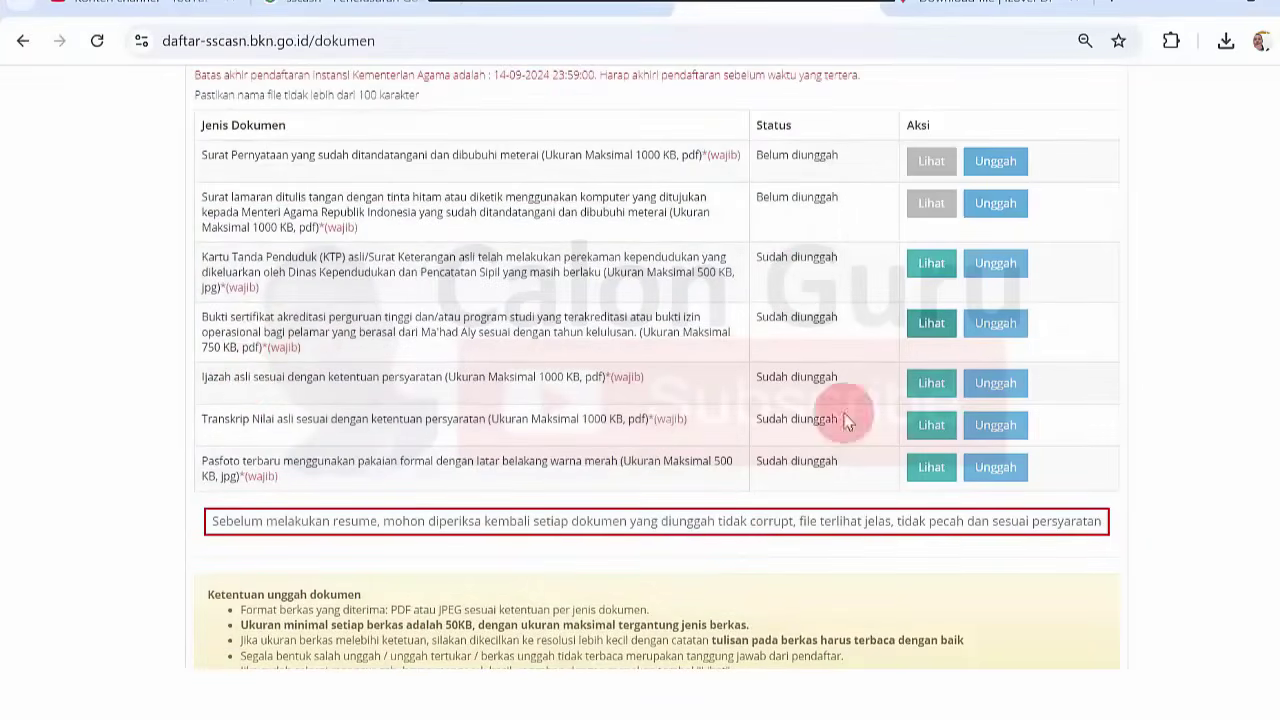
pyautogui.click(930, 382)
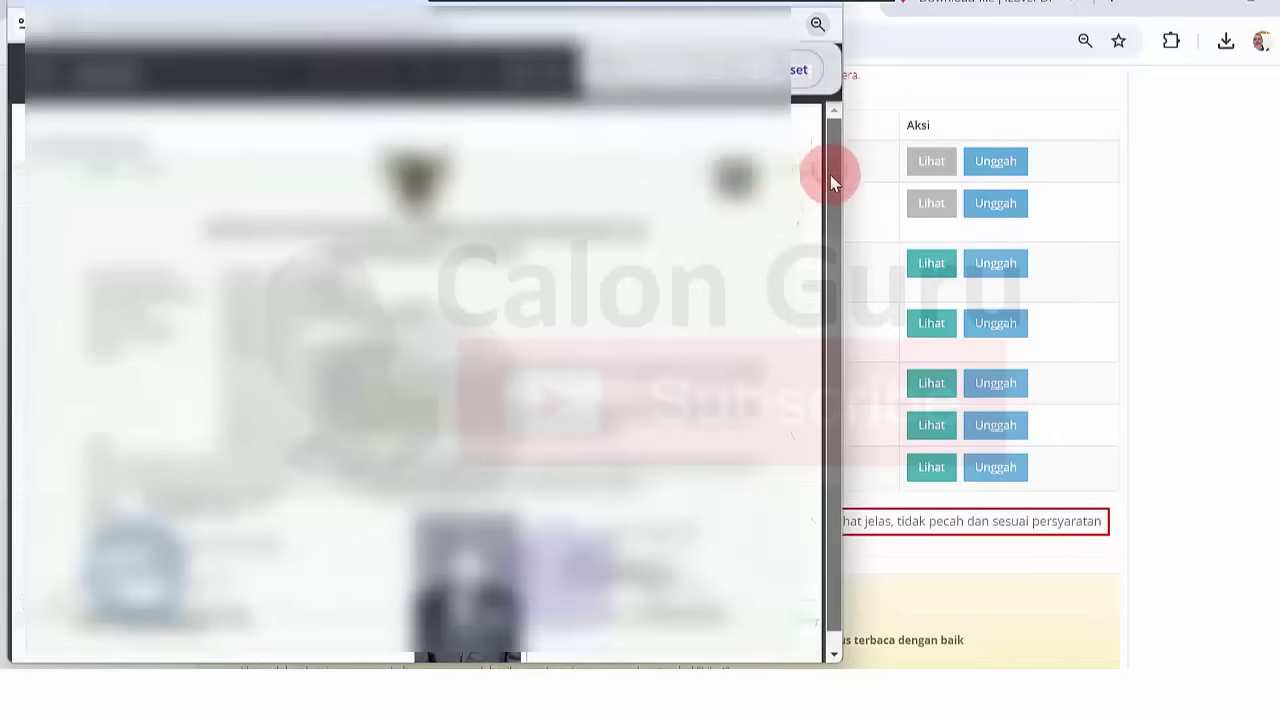
pyautogui.scroll(1, 826, 130)
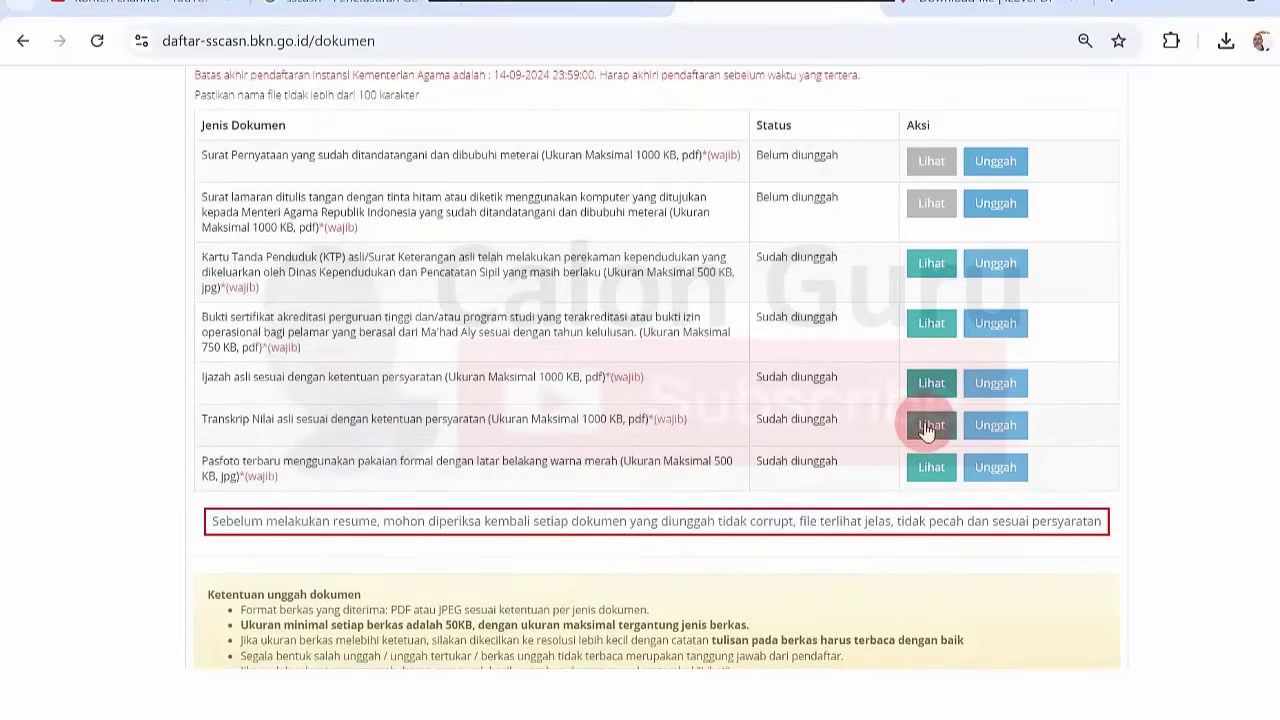
pyautogui.click(926, 428)
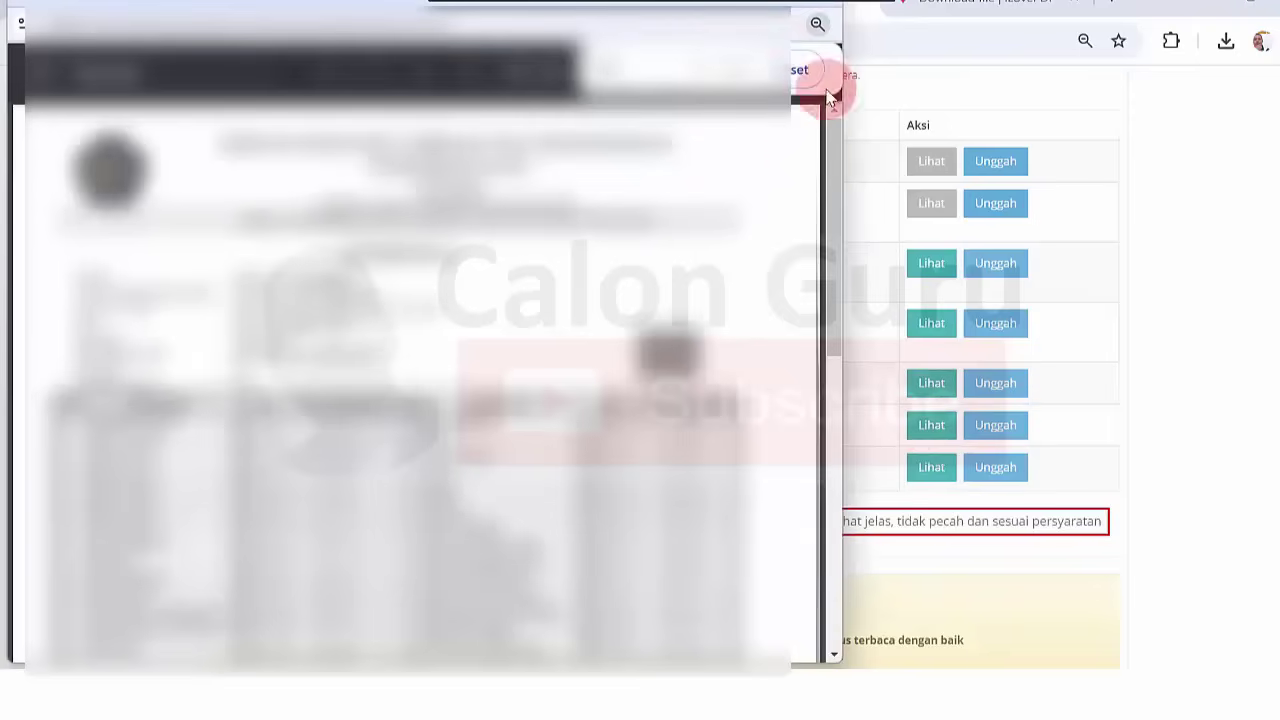
pyautogui.moveTo(834, 137); pyautogui.dragTo(834, 371)
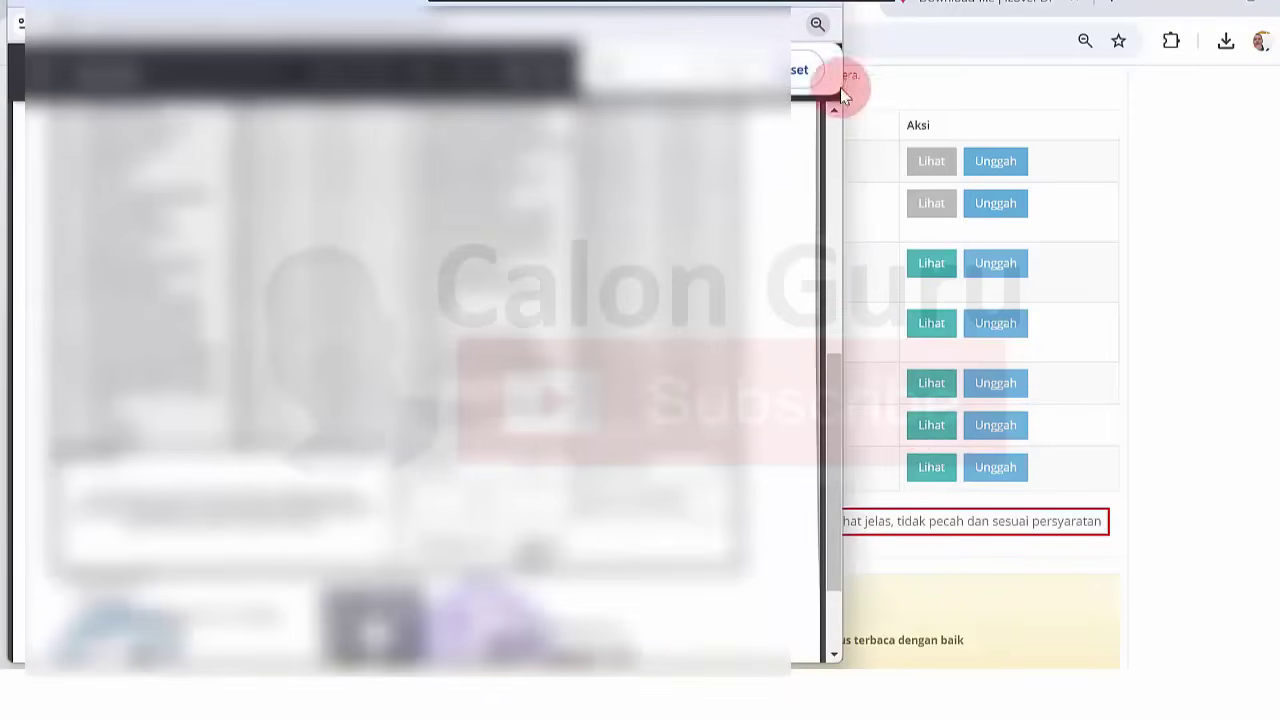
pyautogui.click(818, 16)
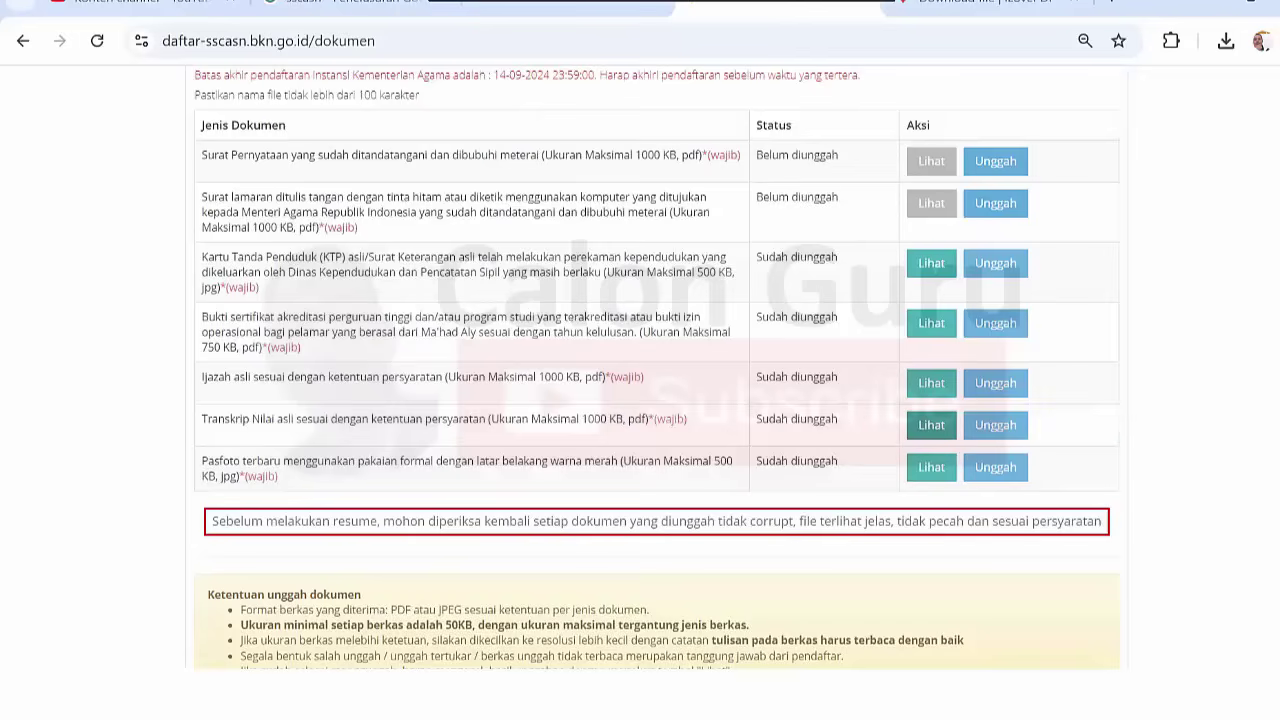
pyautogui.scroll(-3, 657, 367)
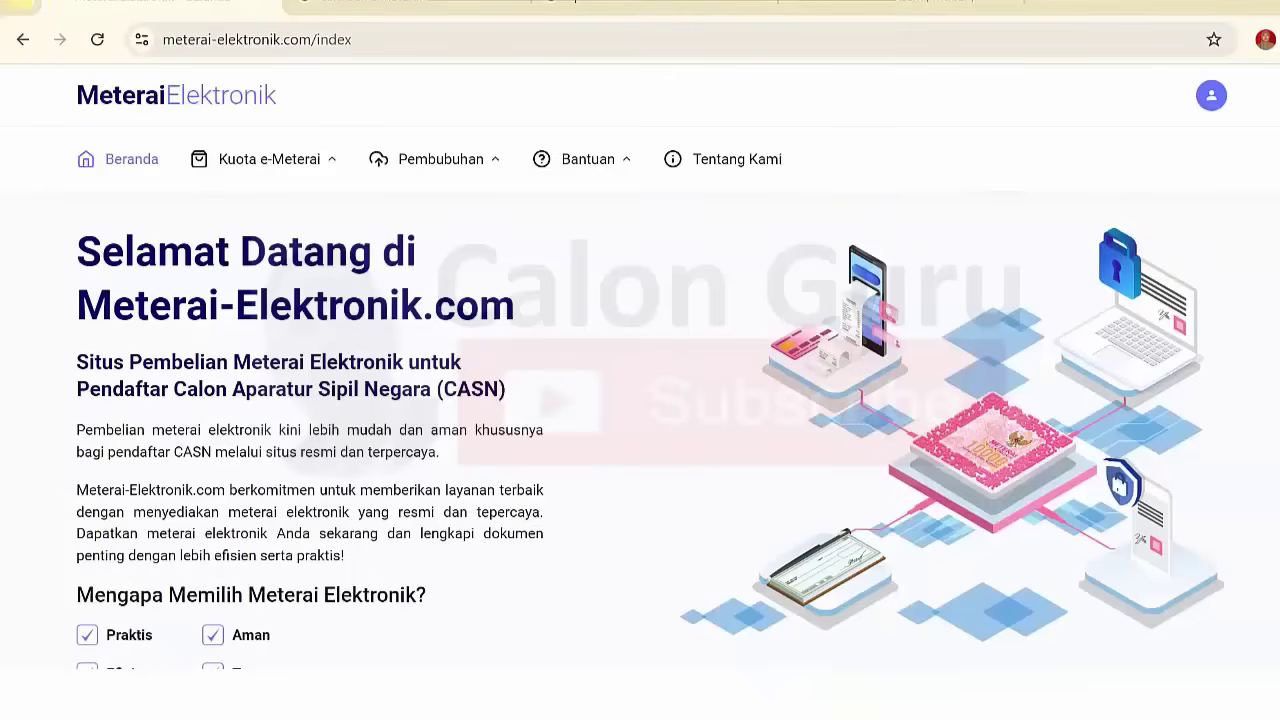
pyautogui.scroll(-2, 640, 400)
# - Open Riwayat Pembubuhan and download the stamped SURAT PERNYATAAN 5 POIN (2).pdf
pyautogui.scroll(2, 640, 400)
pyautogui.scroll(-2, 640, 400)
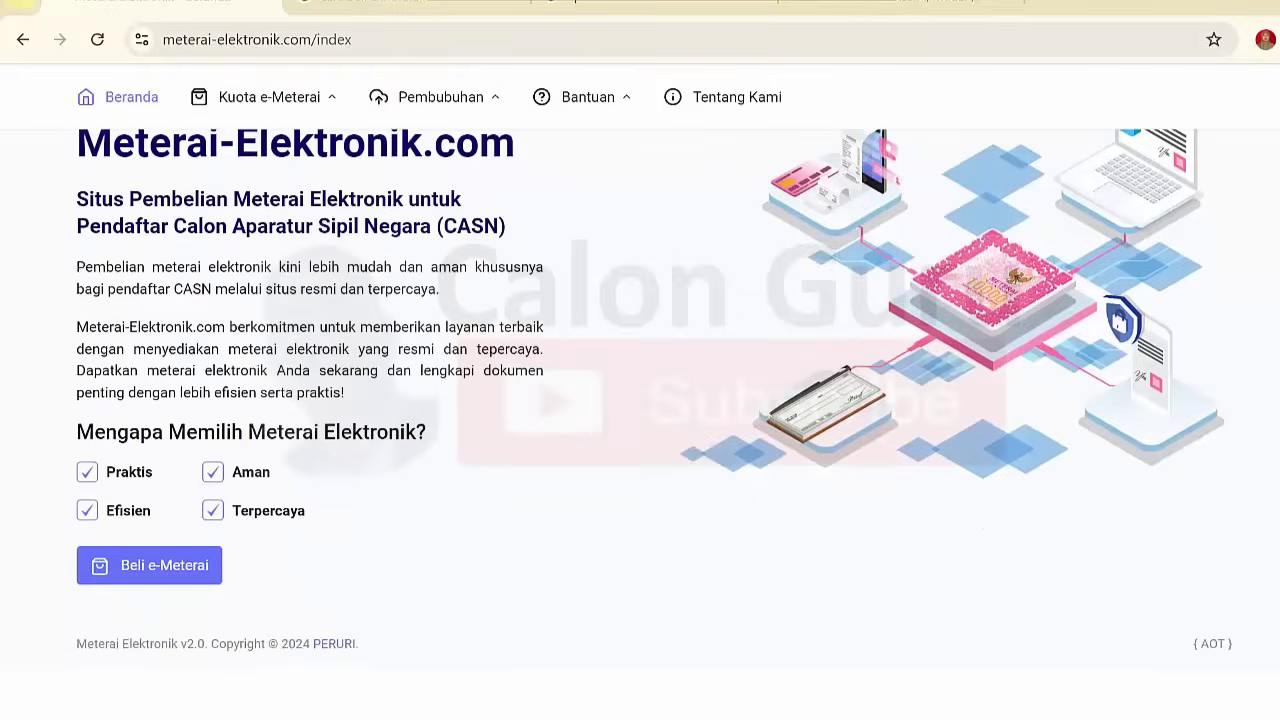
pyautogui.moveTo(443, 100)
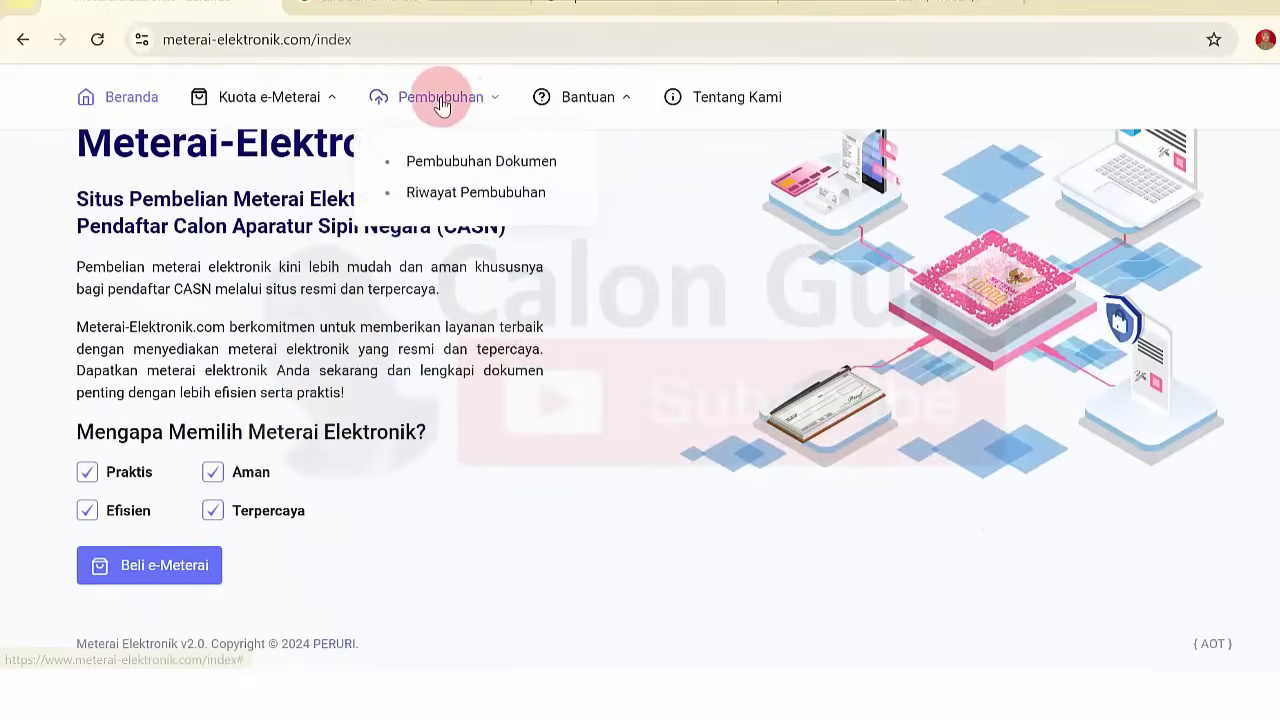
pyautogui.click(435, 195)
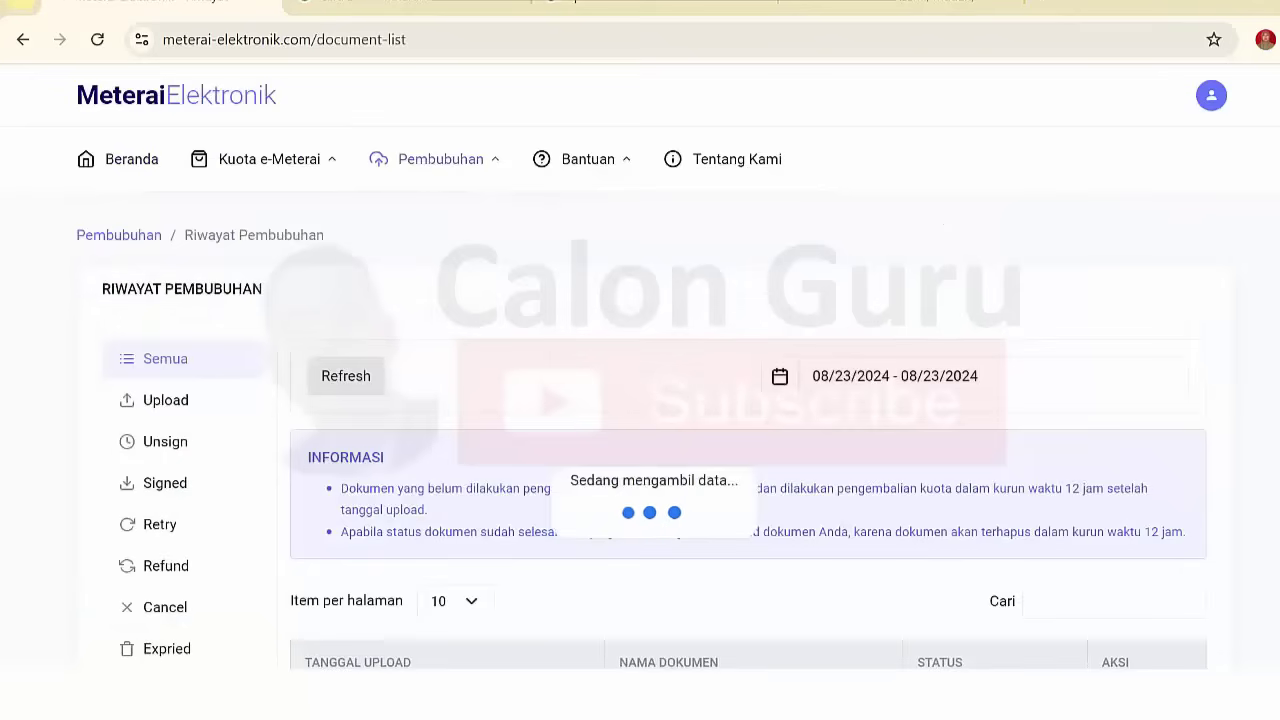
pyautogui.scroll(-3, 653, 366)
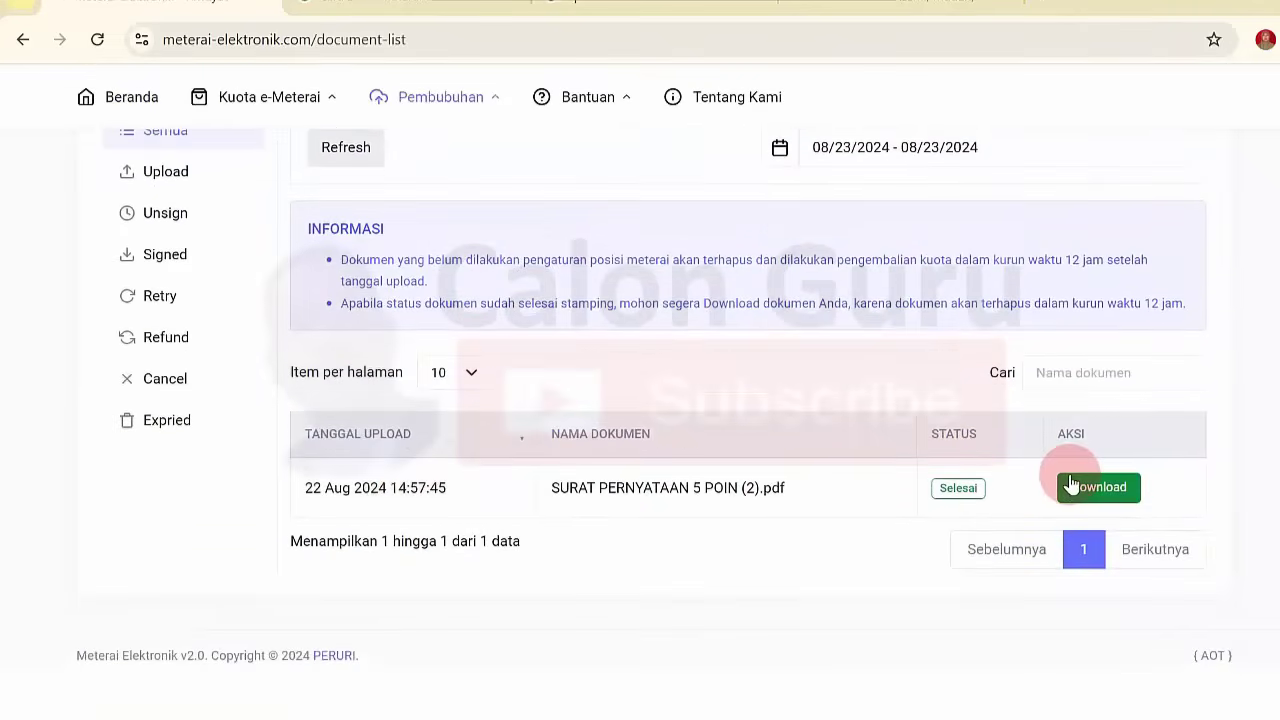
pyautogui.click(165, 213)
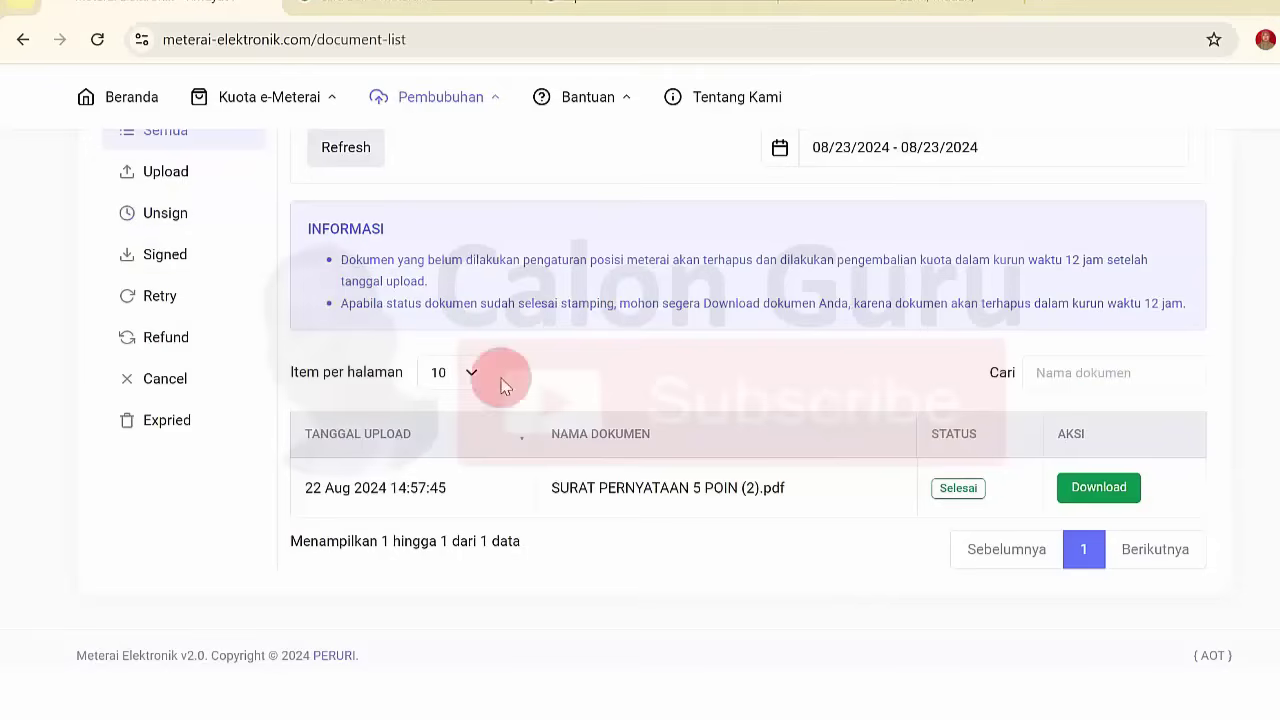
pyautogui.click(1112, 487)
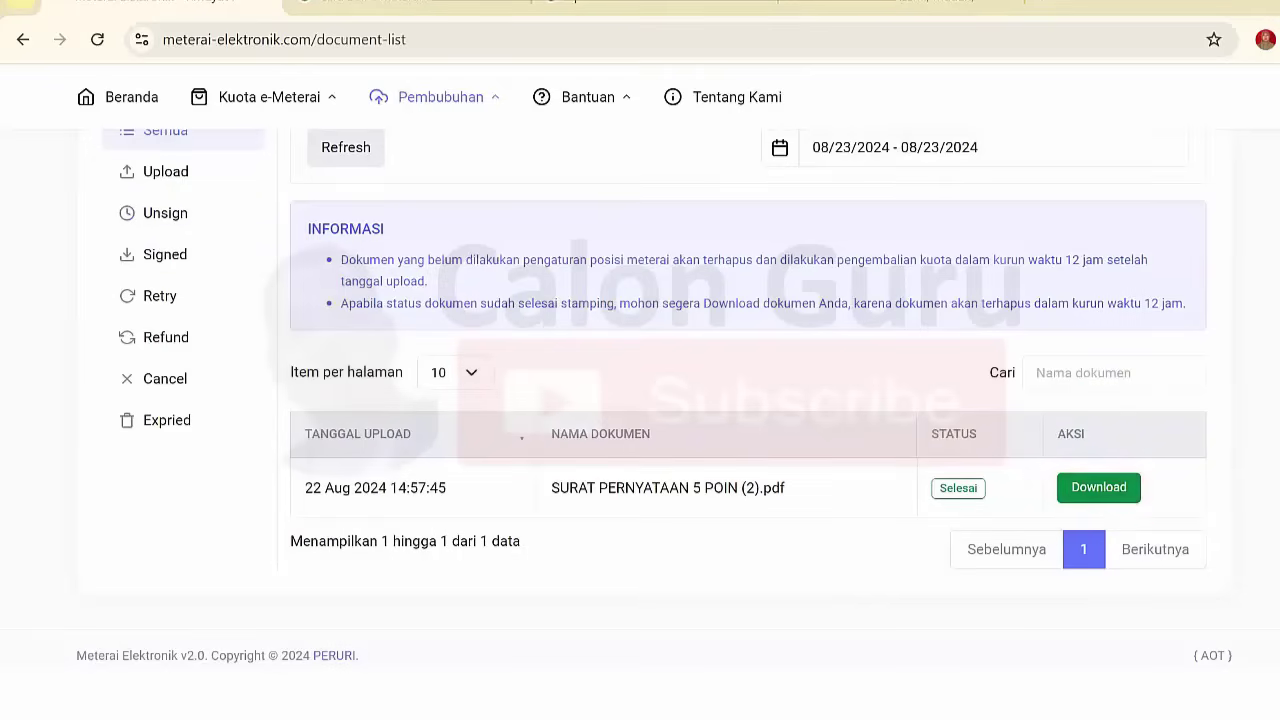
pyautogui.scroll(3, 654, 400)
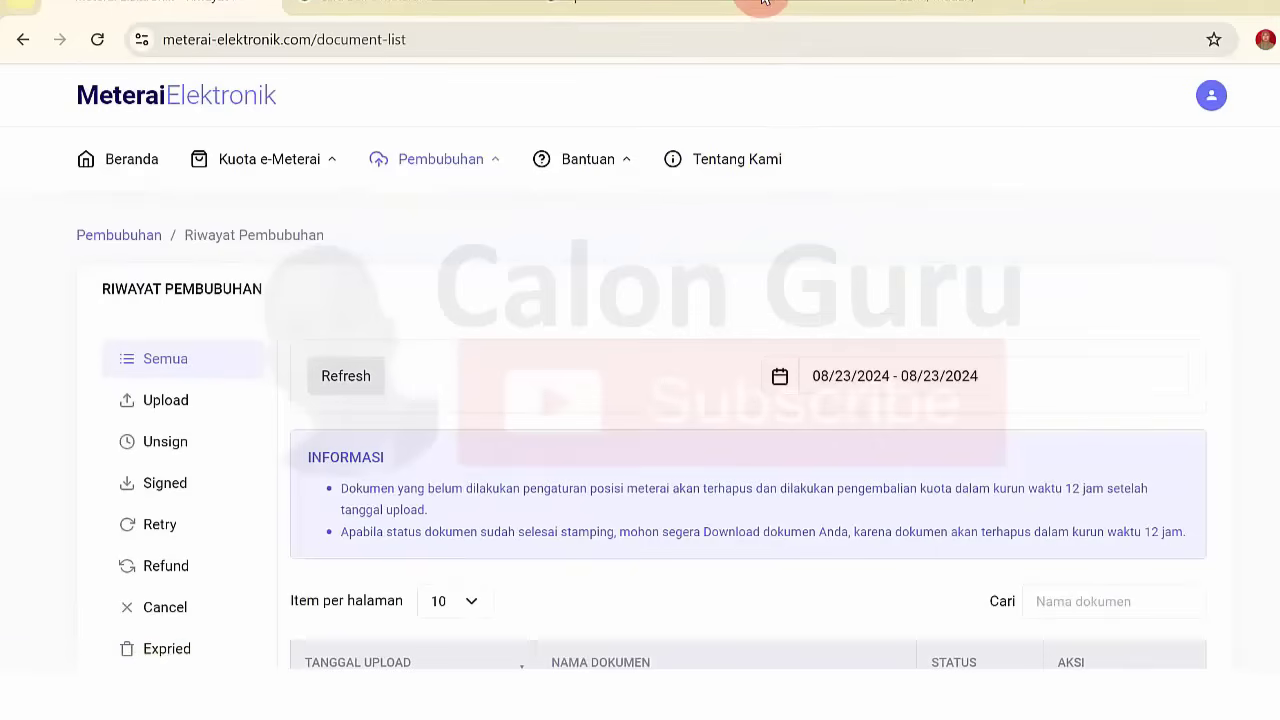
# - Scroll through the skillacademy.com/e-meterai page, then switch to the Berkas E Meterai folder
pyautogui.click(760, 3)
pyautogui.scroll(10, 640, 430)
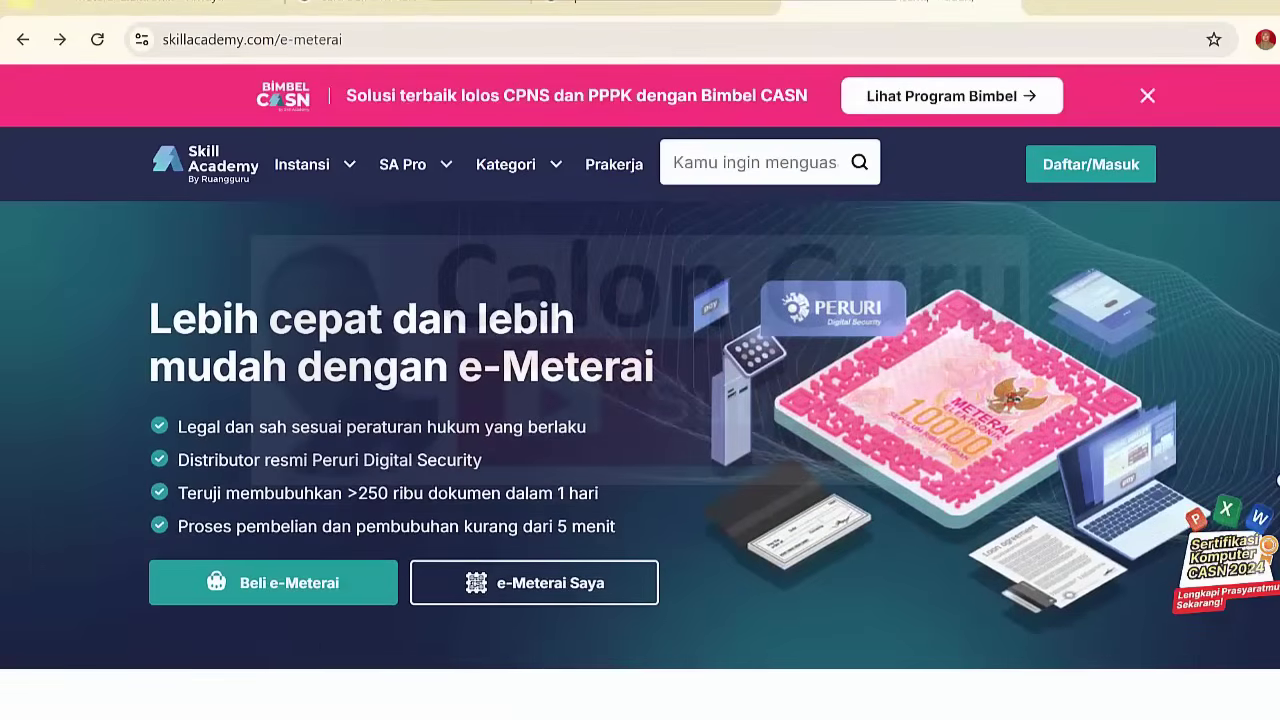
pyautogui.scroll(-4, 640, 435)
pyautogui.scroll(-7, 1277, 481)
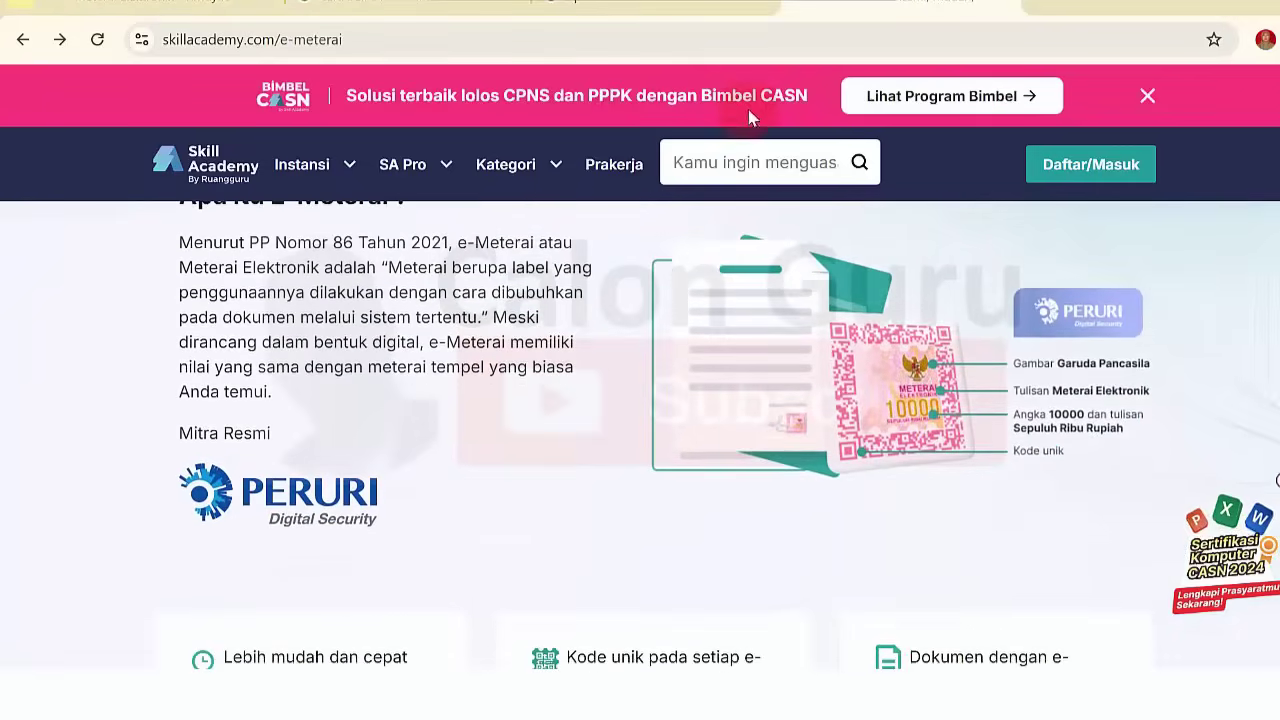
pyautogui.scroll(10, 1277, 481)
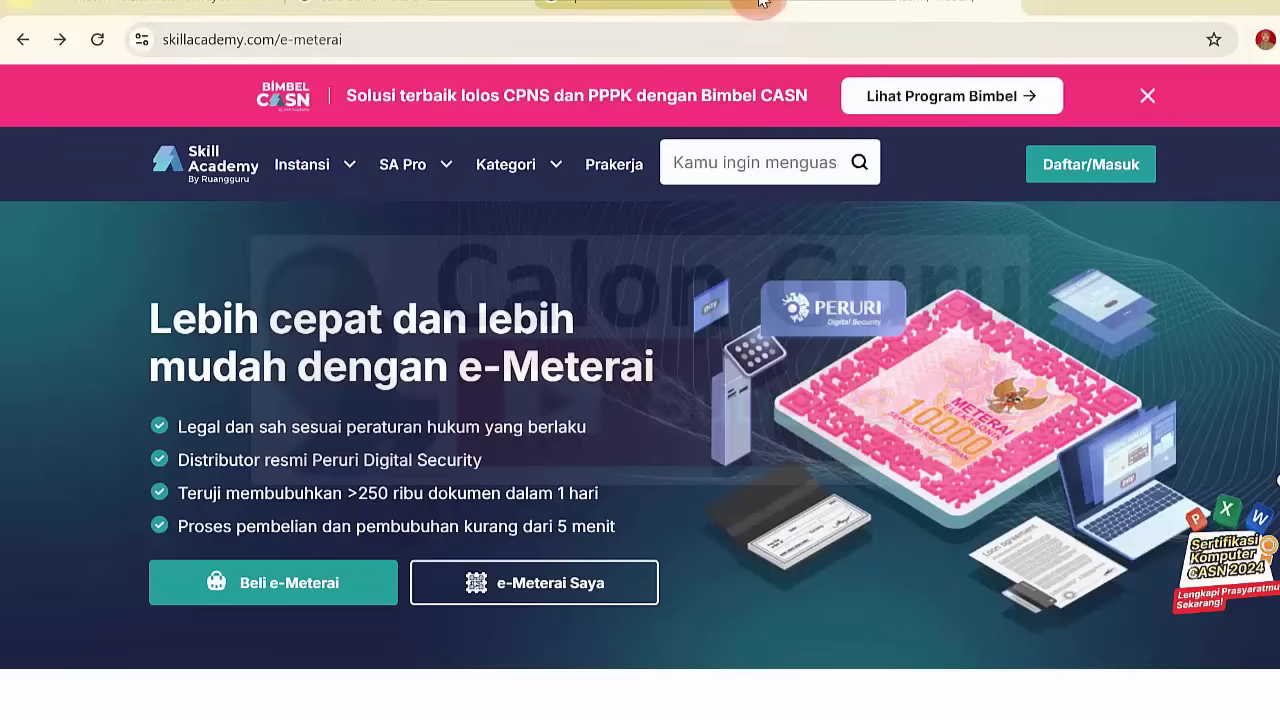
pyautogui.hotkey('alt', 'Tab')
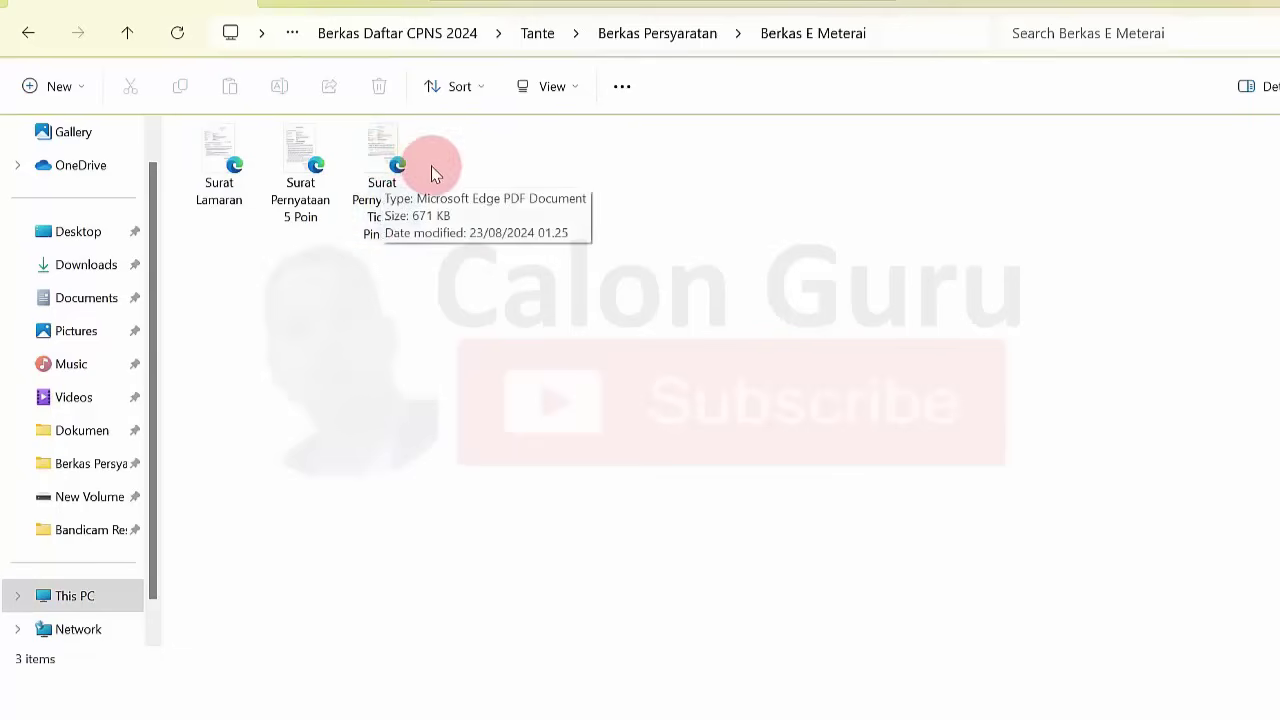
# - Select Surat Pernyataan Tidak Pindah in Berkas E Meterai, then return to the SSCASN upload page
pyautogui.click(396, 170)
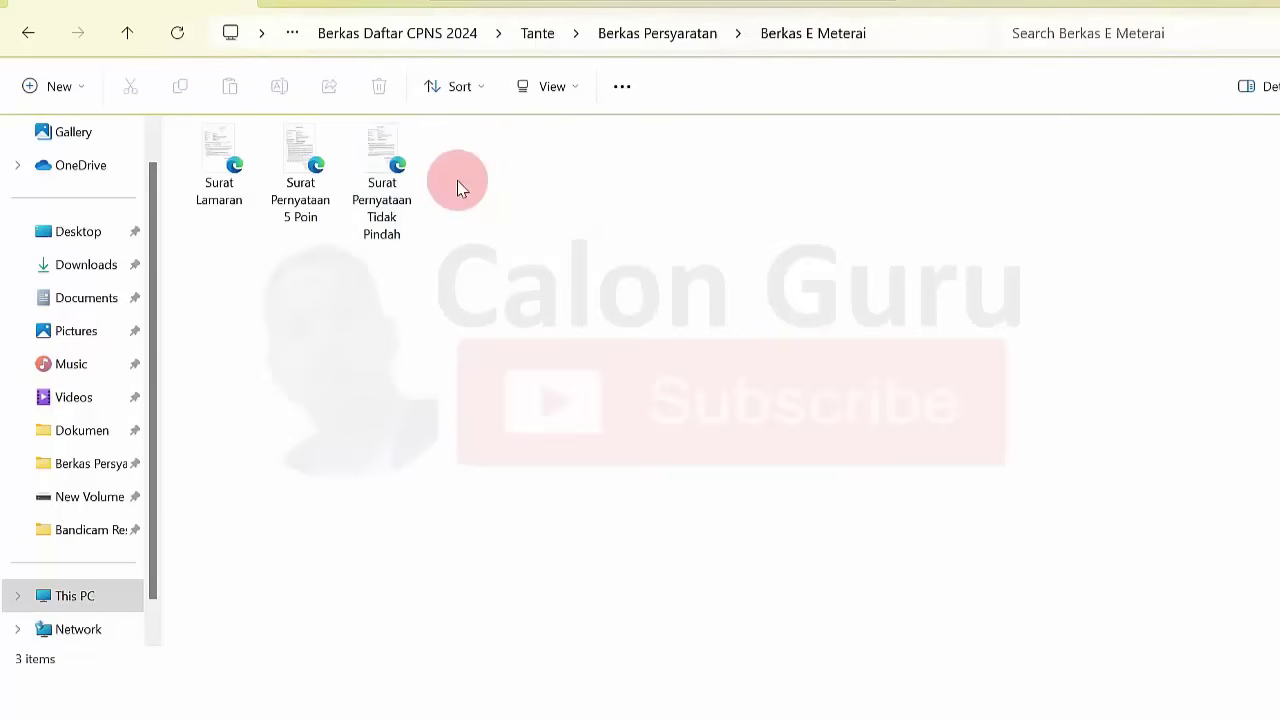
pyautogui.click(370, 178)
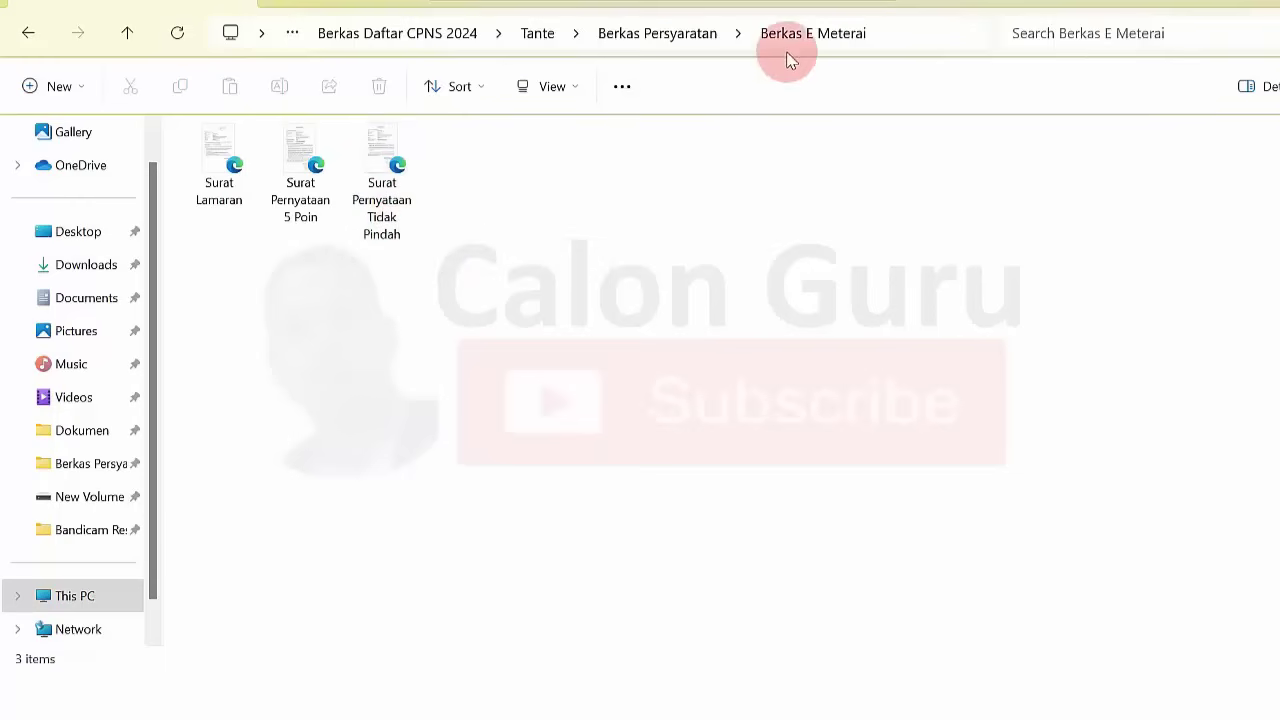
pyautogui.click(760, 3)
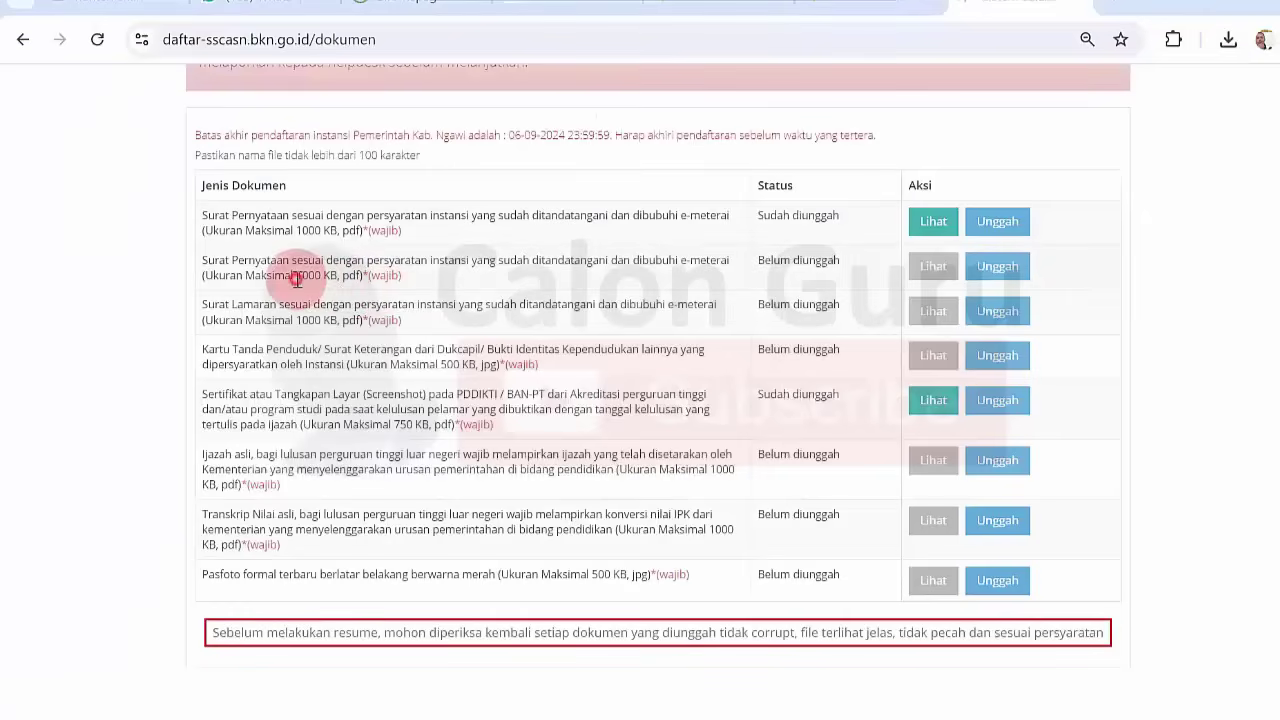
# - Highlight the 1000 KB limit on the second Surat Pernyataan row, then reopen Berkas E Meterai
pyautogui.moveTo(296, 281); pyautogui.dragTo(322, 281)
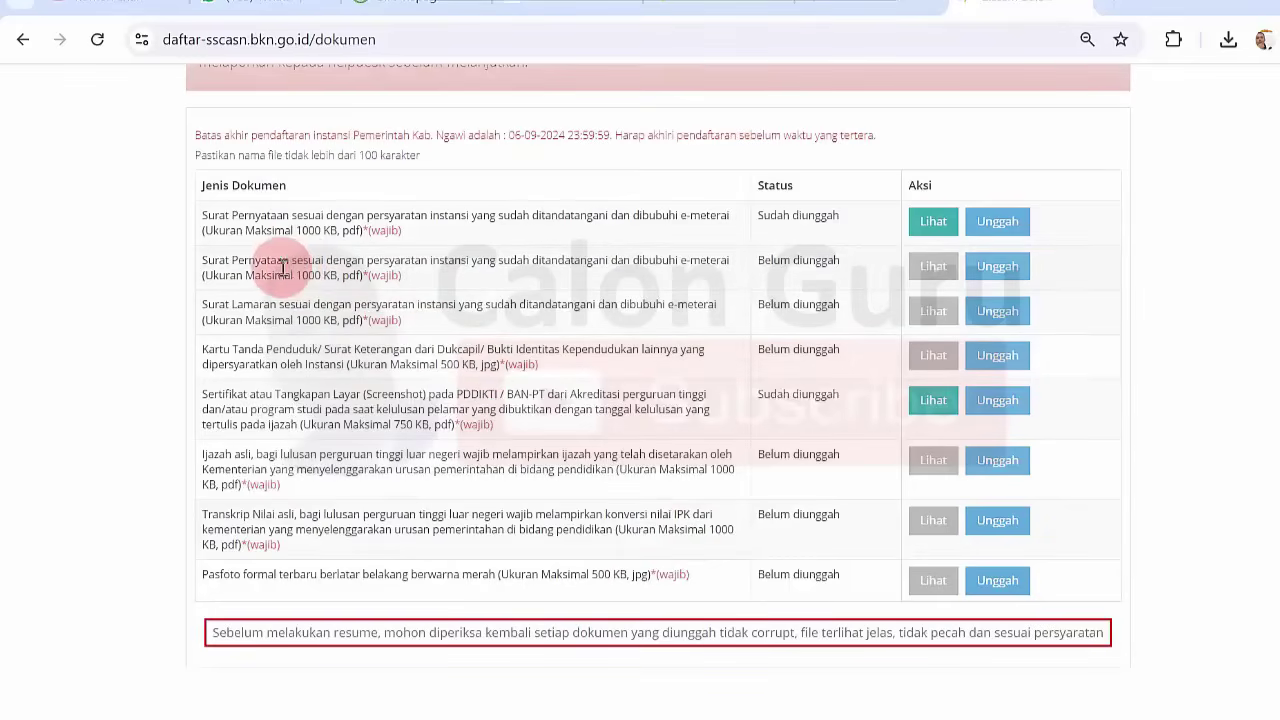
pyautogui.click(543, 714)
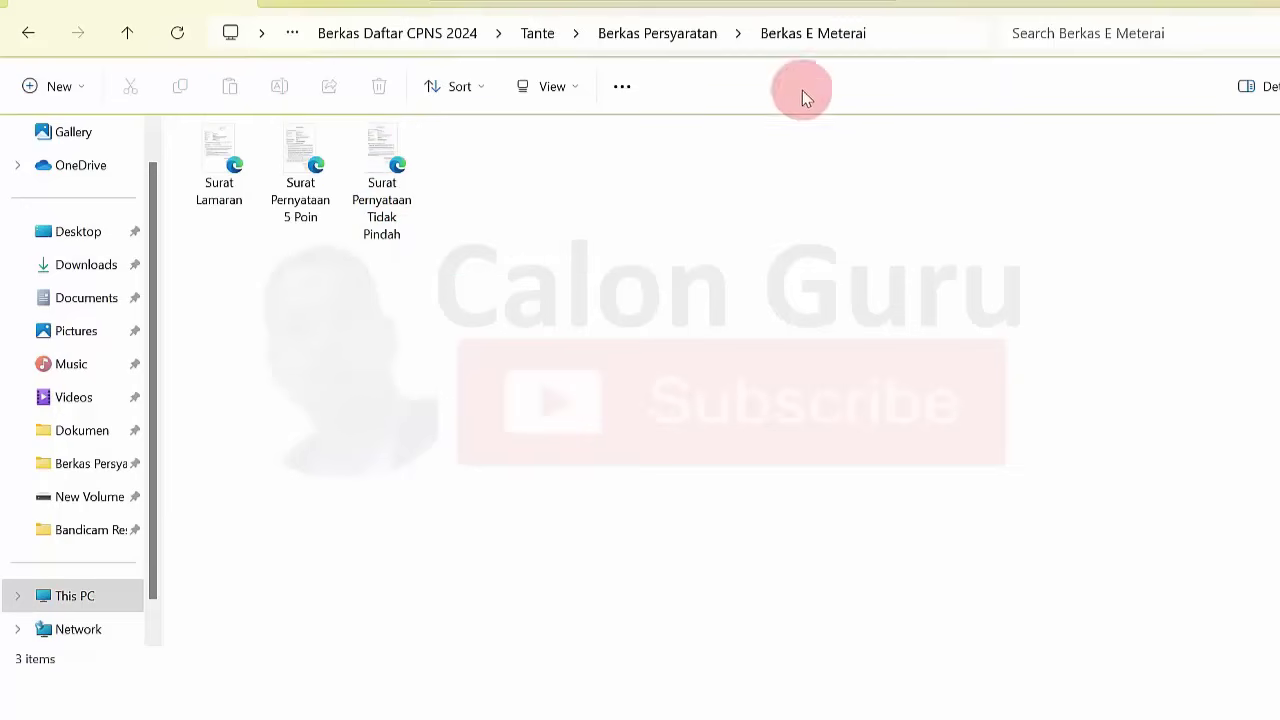
# - Bring the Chrome window with the Google new-tab page to the front
pyautogui.click(757, 5)
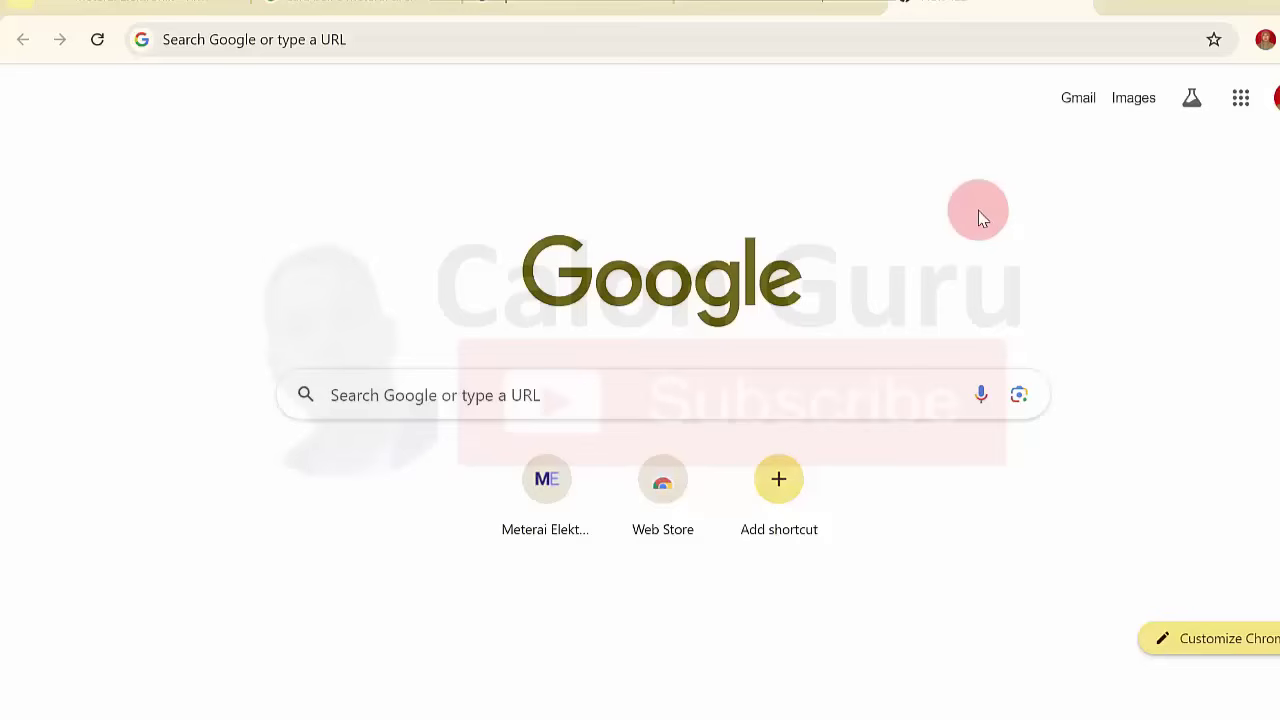
# - Search Google for 'skill academy' and open the Skill Academy site result
pyautogui.click(405, 39)
pyautogui.write('ski')
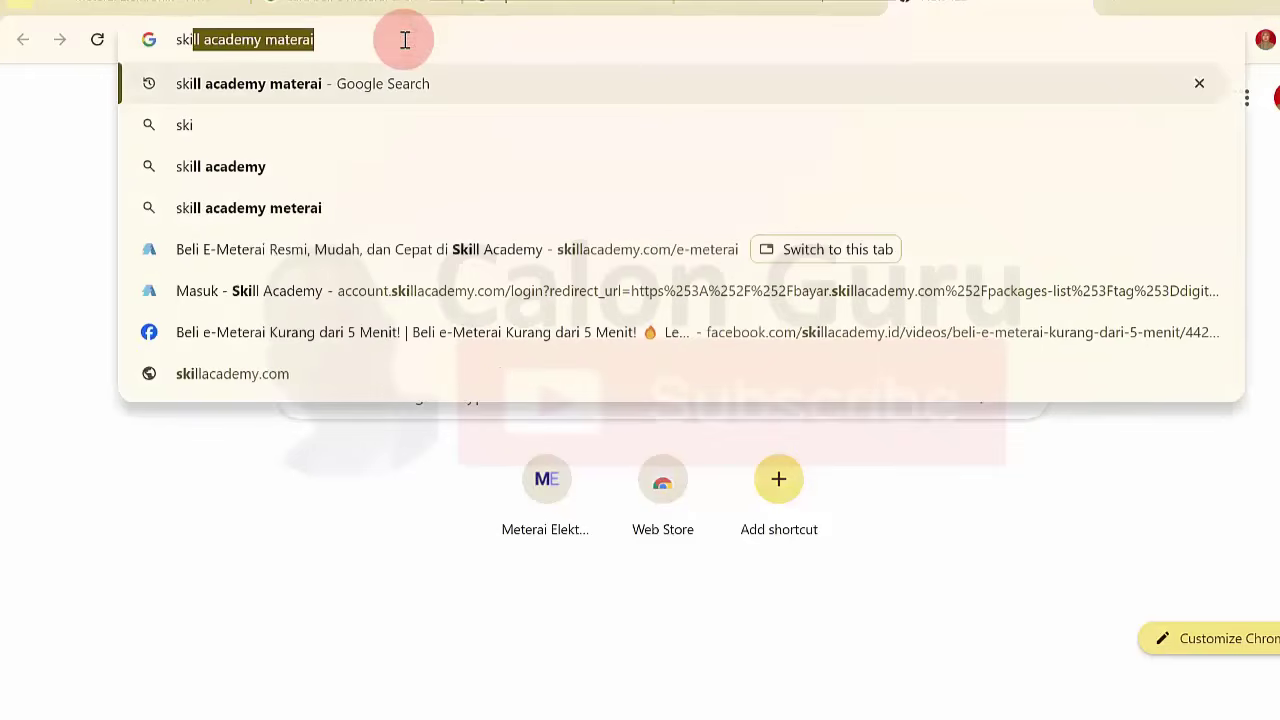
pyautogui.press('Delete')
pyautogui.write('ill')
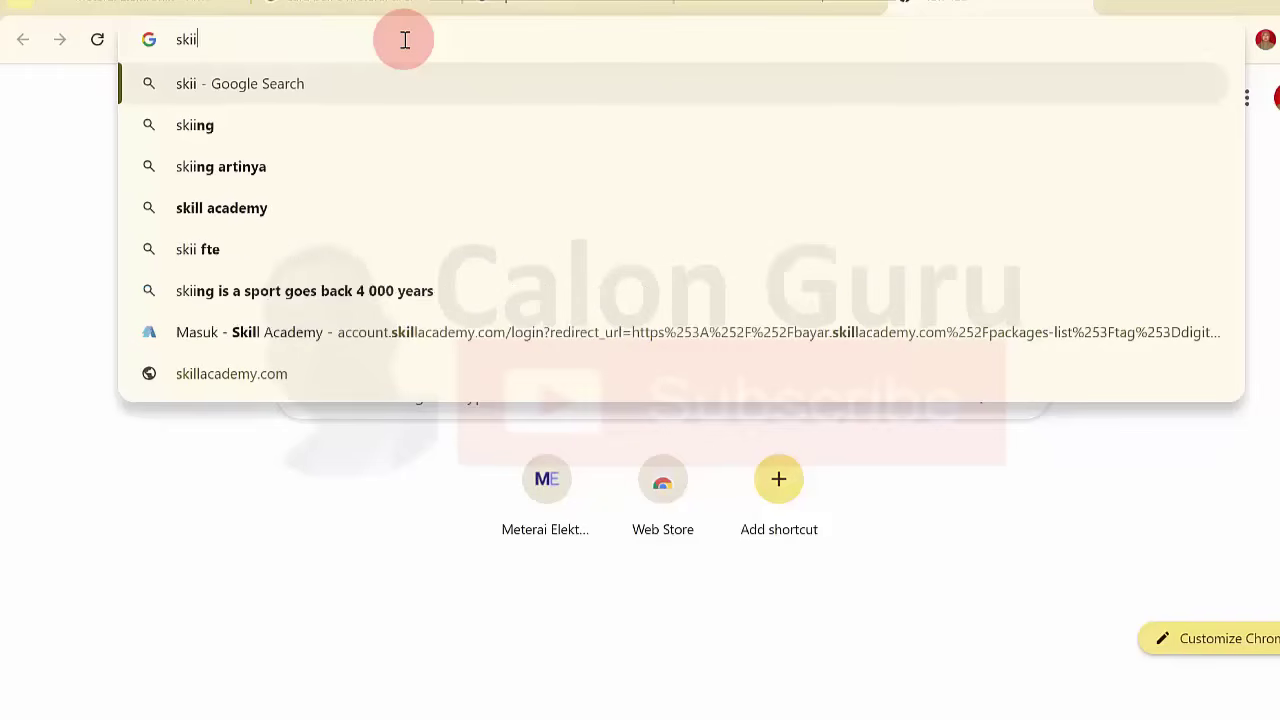
pyautogui.click(249, 125)
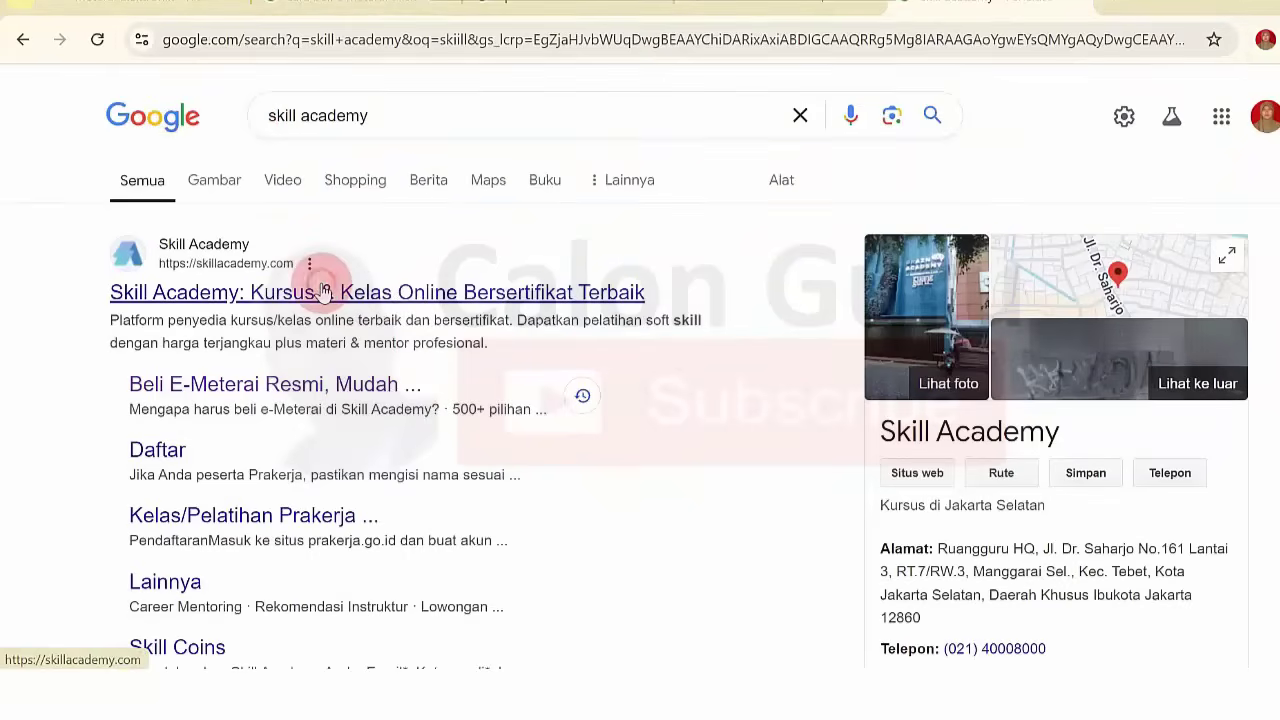
pyautogui.click(322, 290)
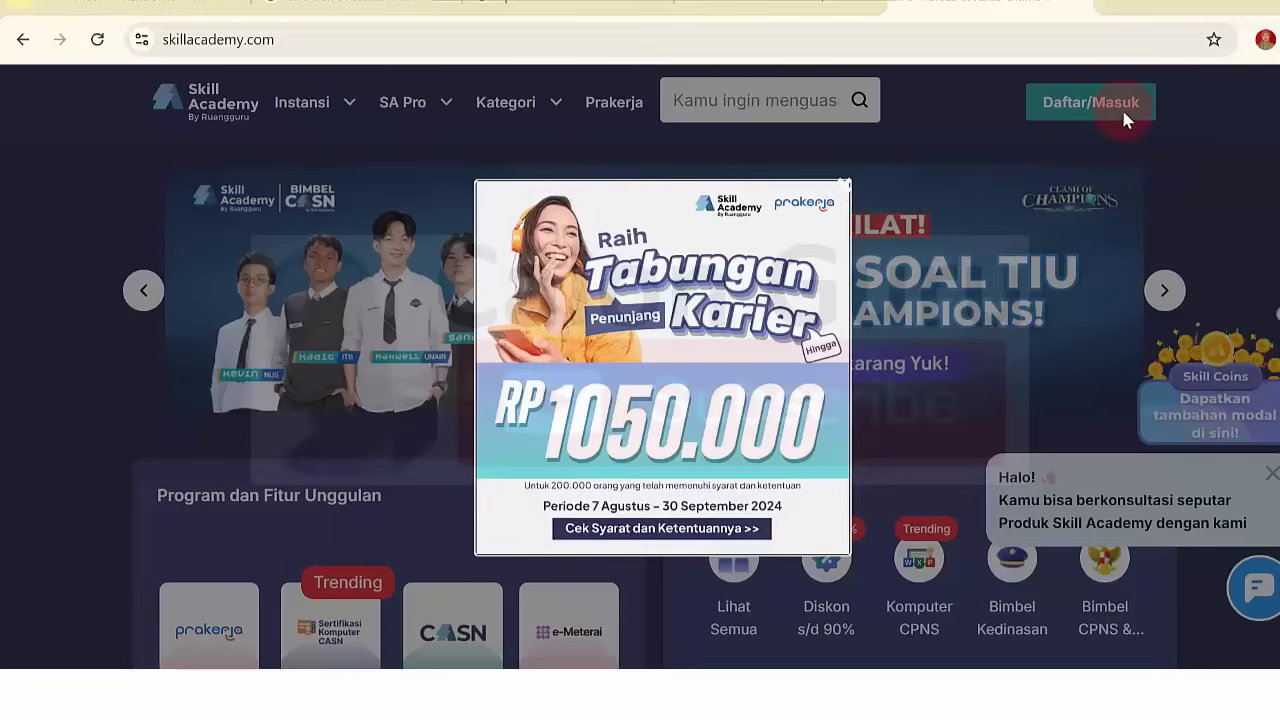
# - Dismiss the promo popup, open the Daftar form, and accept the terms and privacy policy
pyautogui.click(1234, 106)
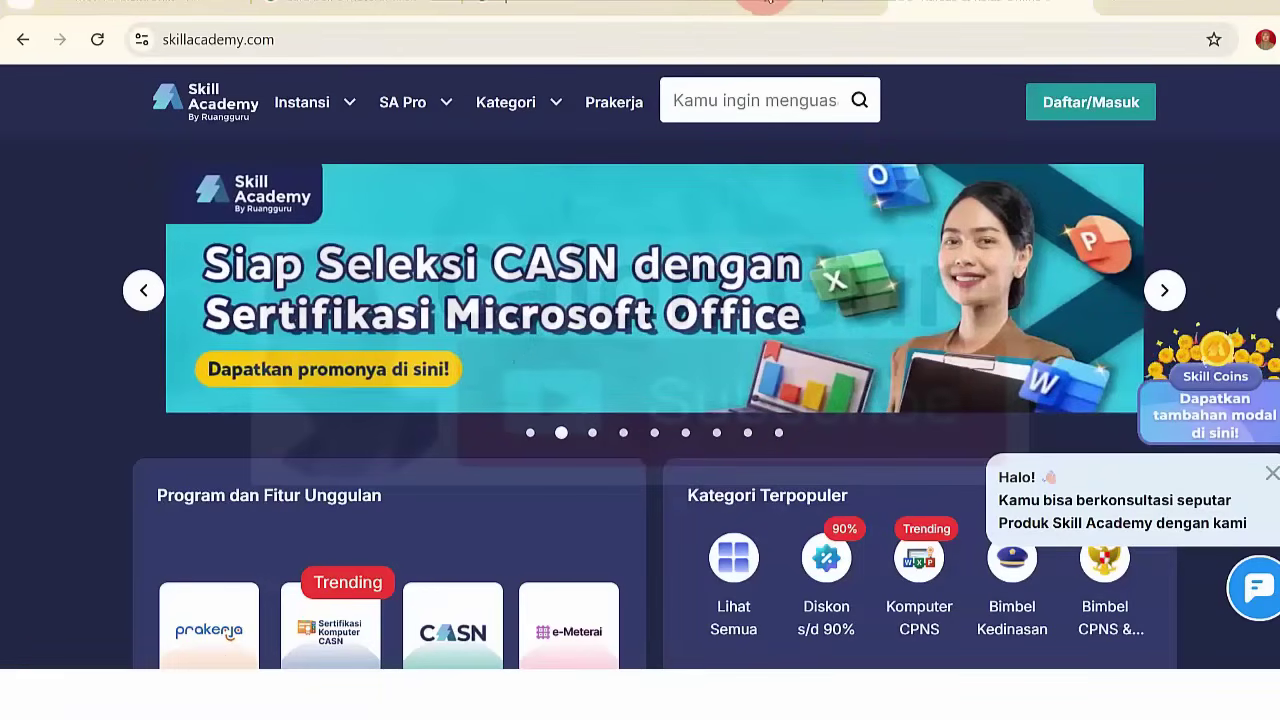
pyautogui.click(758, 5)
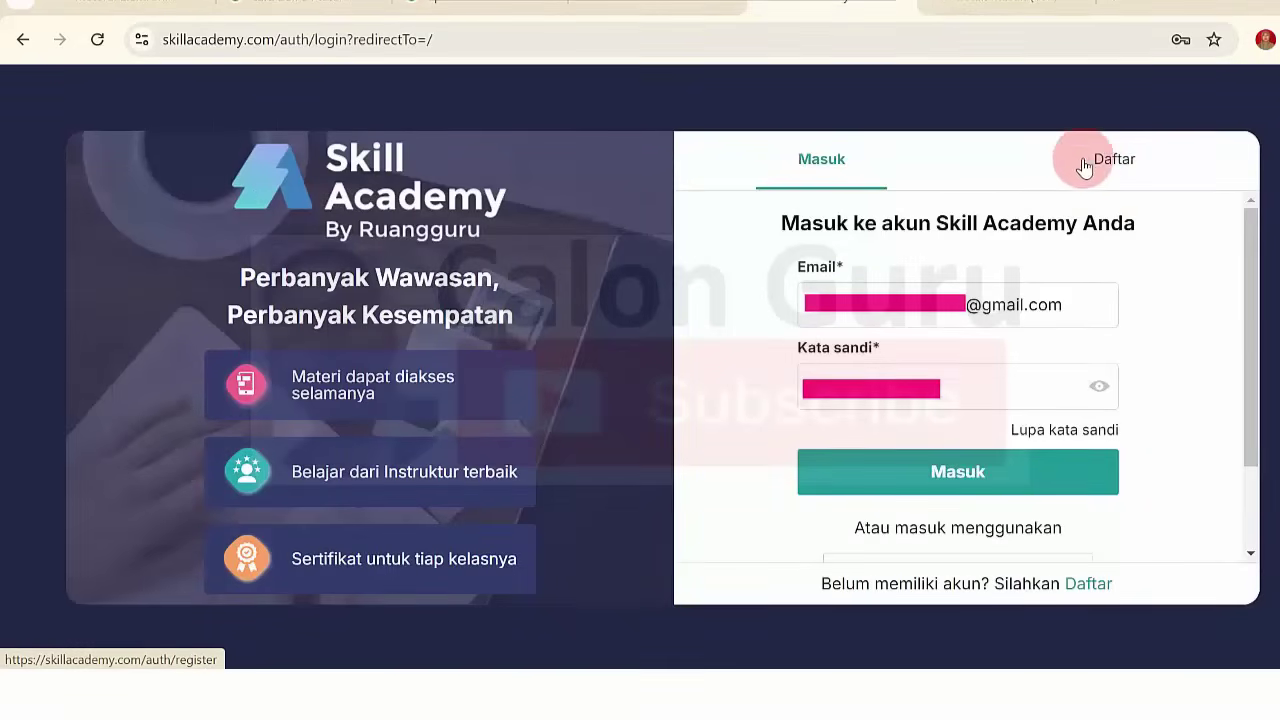
pyautogui.click(1116, 165)
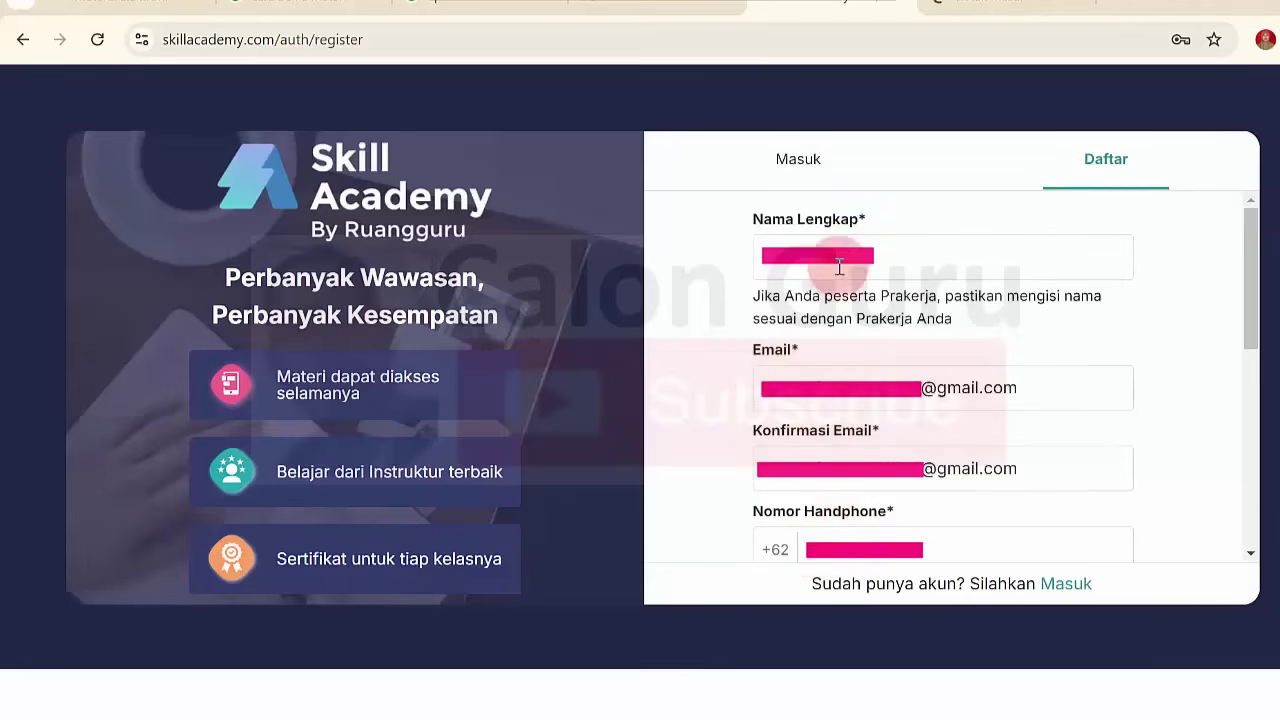
pyautogui.scroll(-3, 940, 380)
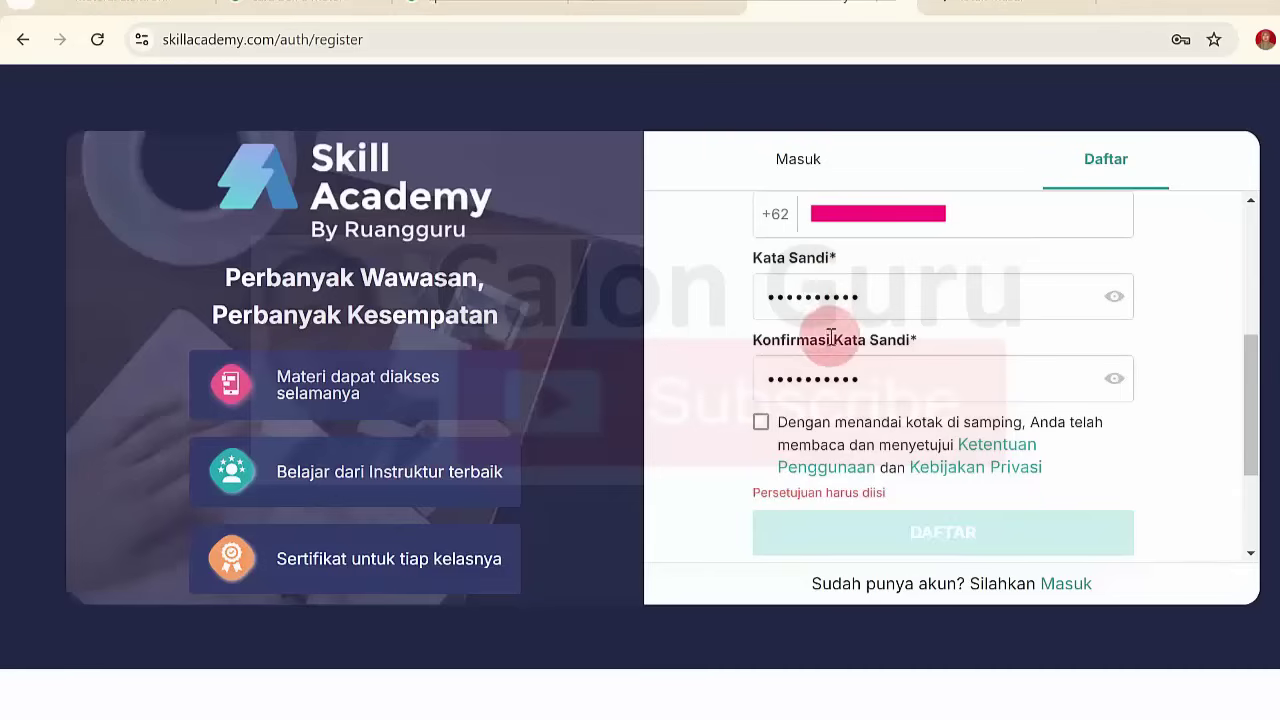
pyautogui.click(762, 424)
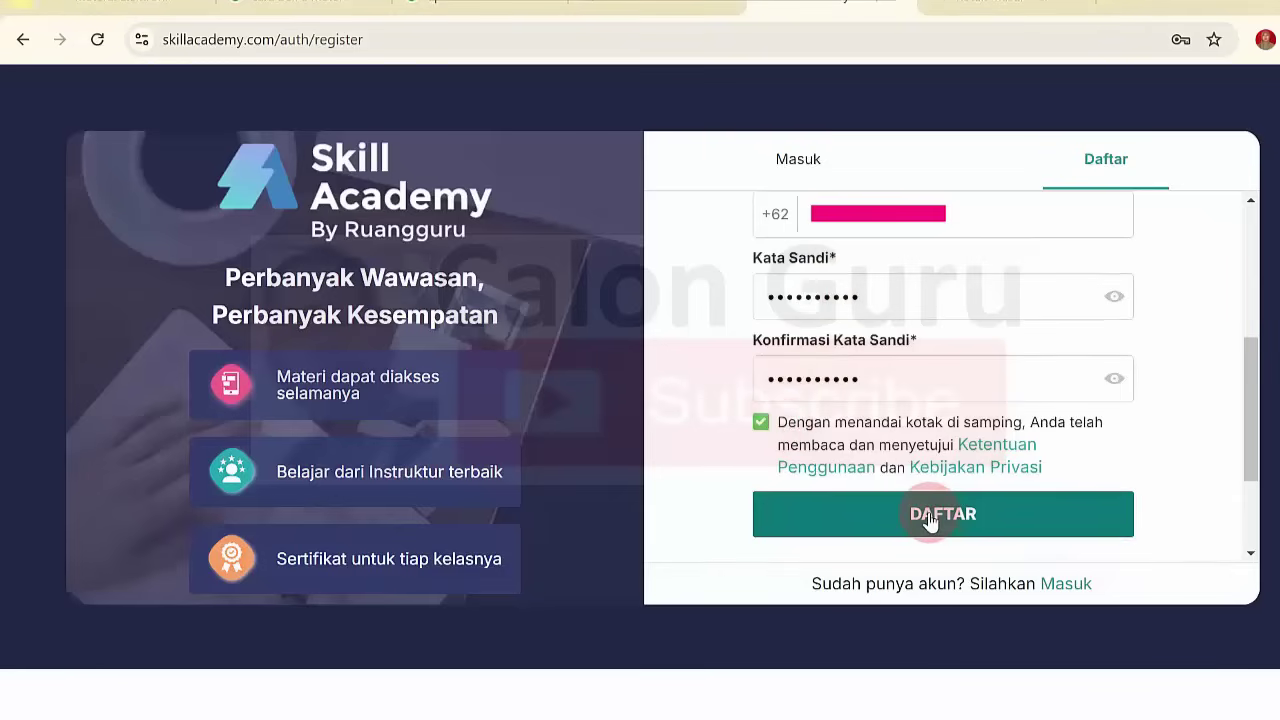
pyautogui.click(757, 5)
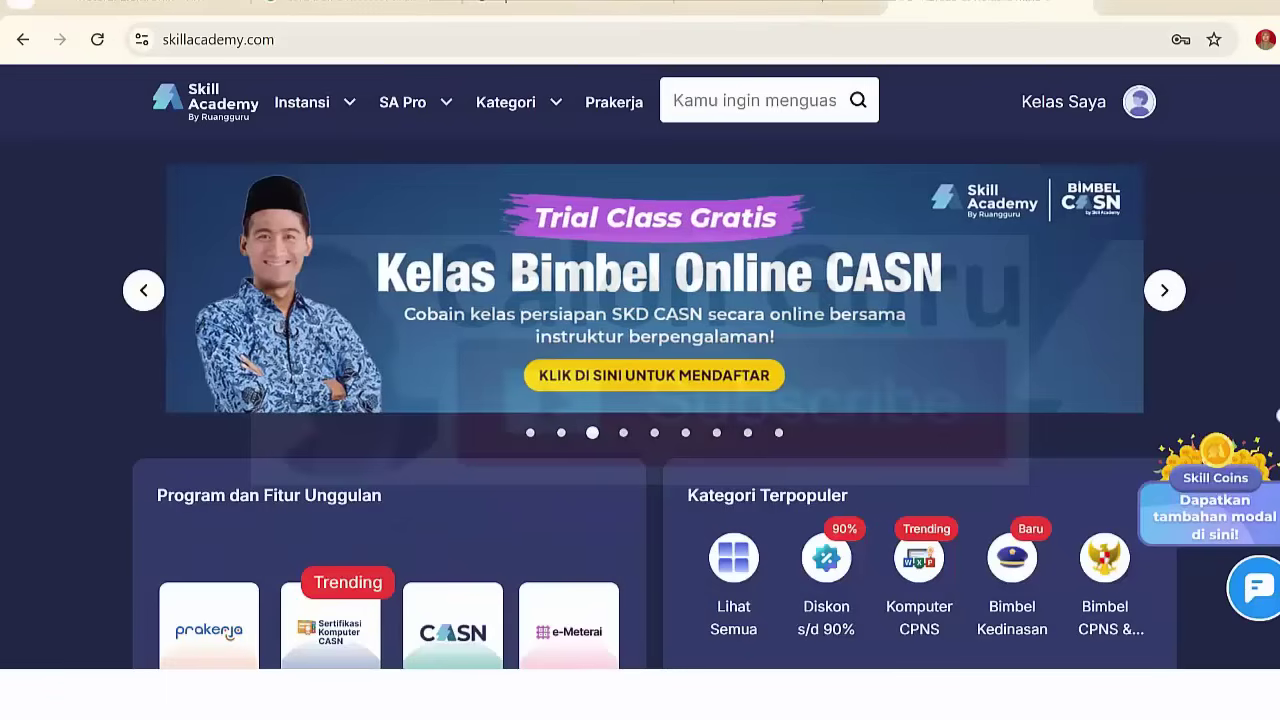
# - Open the Skill Academy e-Meterai page from the profile menu
pyautogui.scroll(-5, 655, 410)
pyautogui.scroll(5, 655, 410)
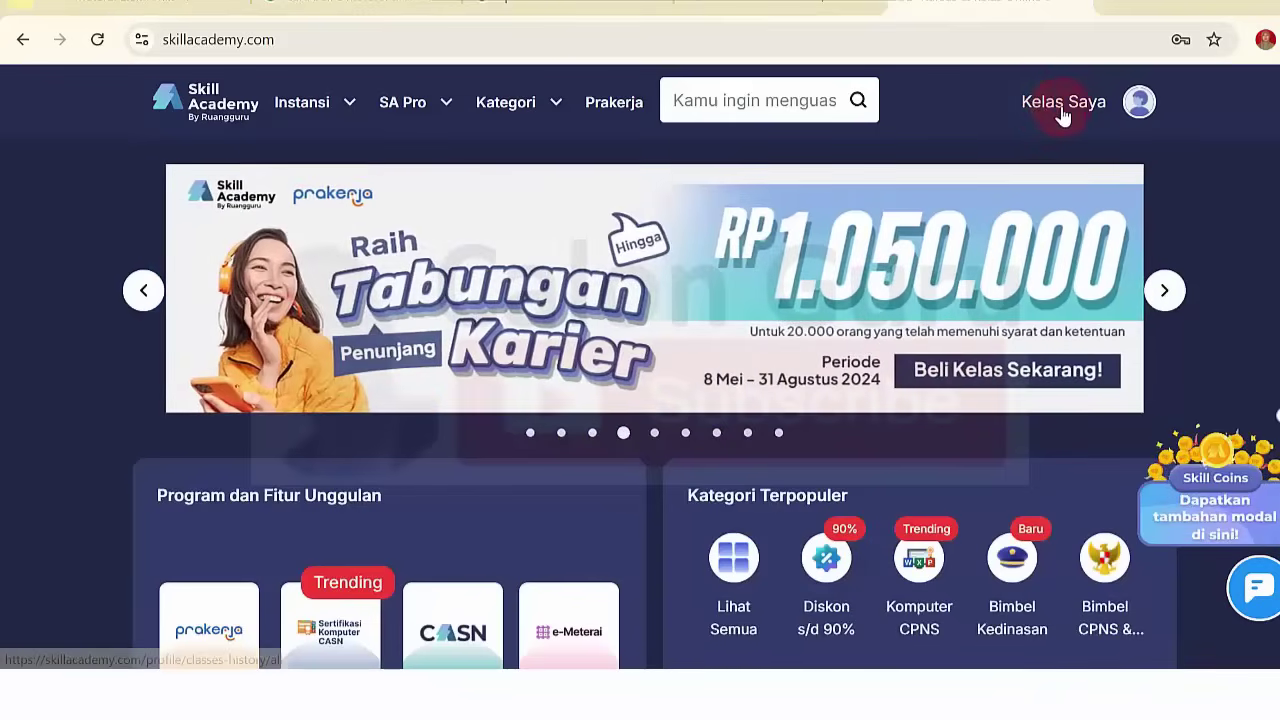
pyautogui.click(1137, 104)
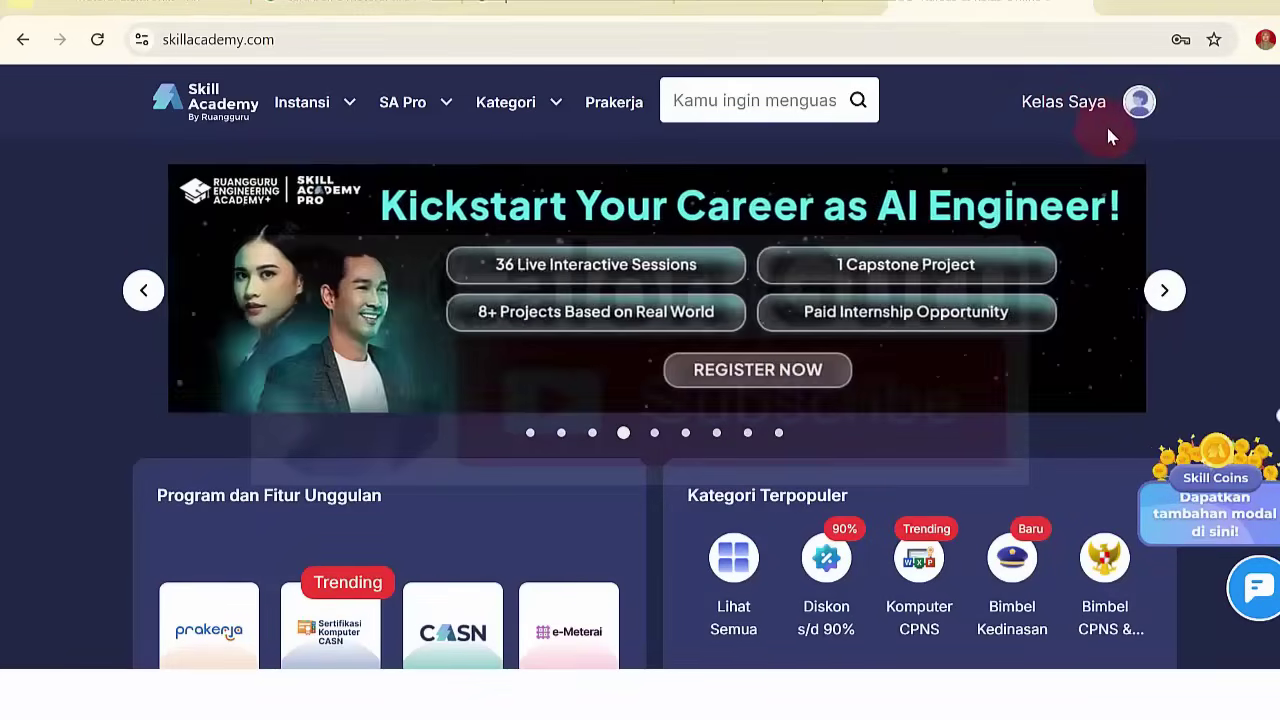
pyautogui.moveTo(1137, 103)
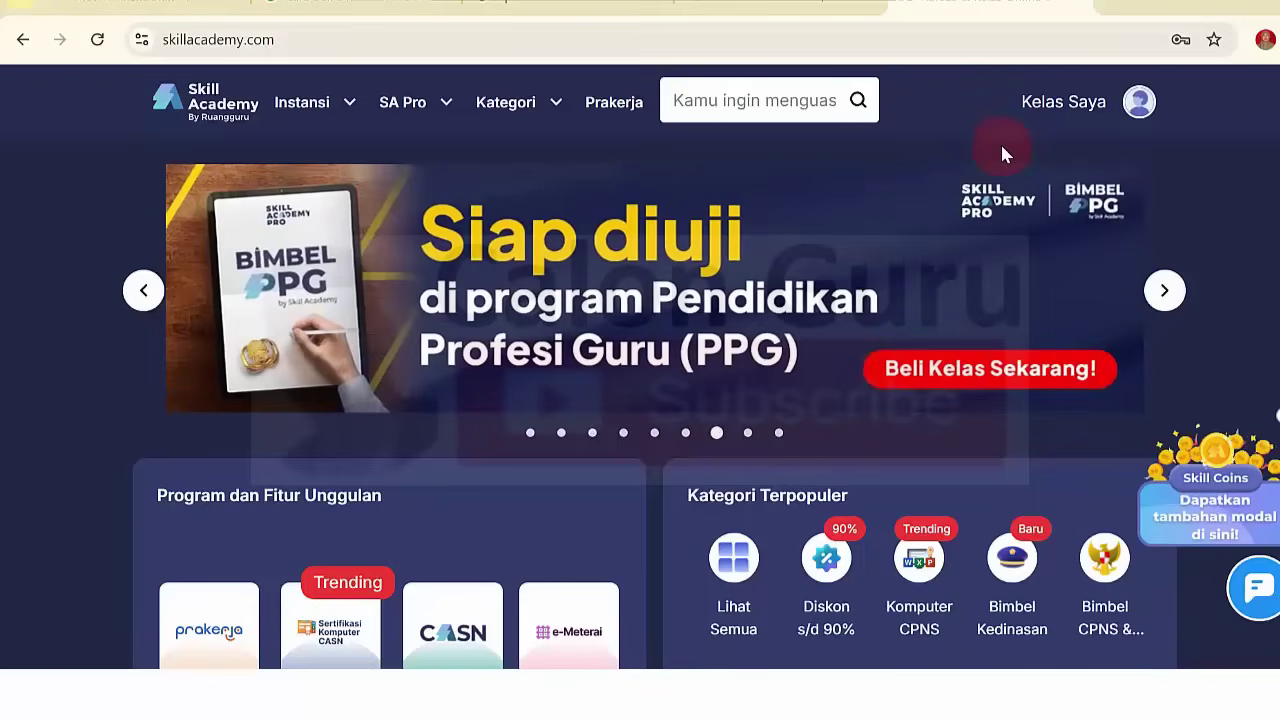
pyautogui.moveTo(534, 108)
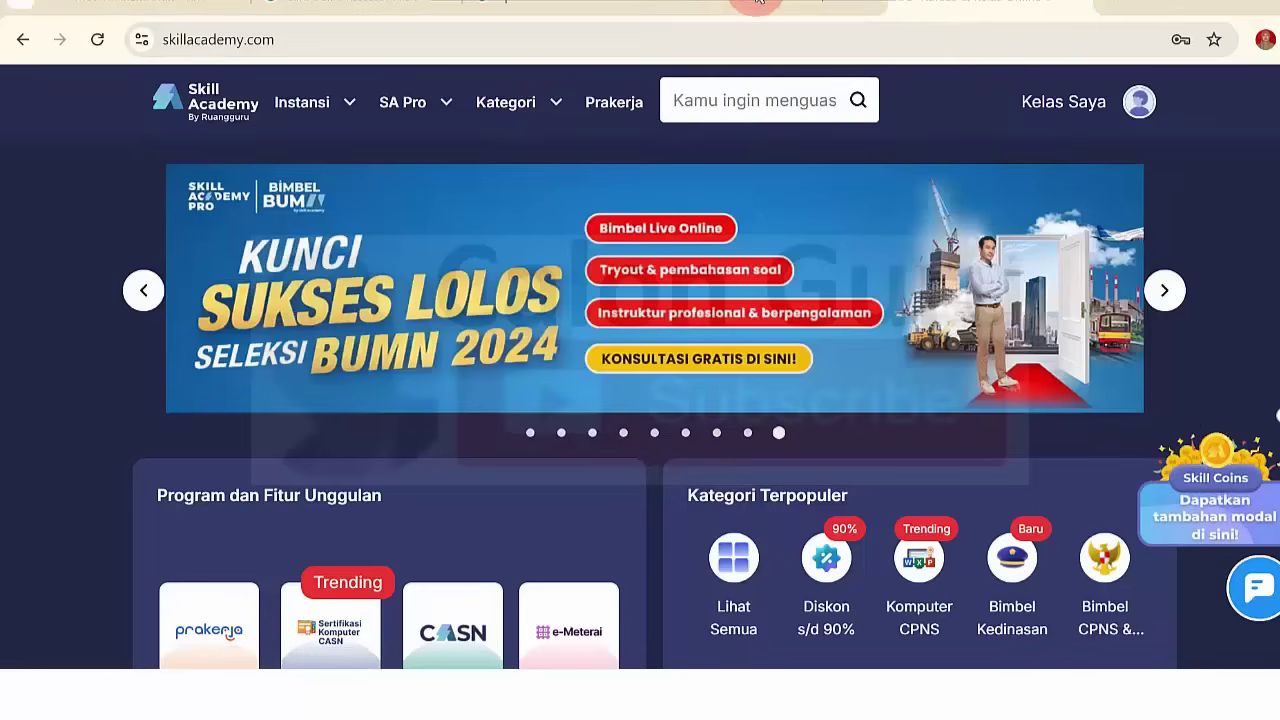
pyautogui.moveTo(292, 108)
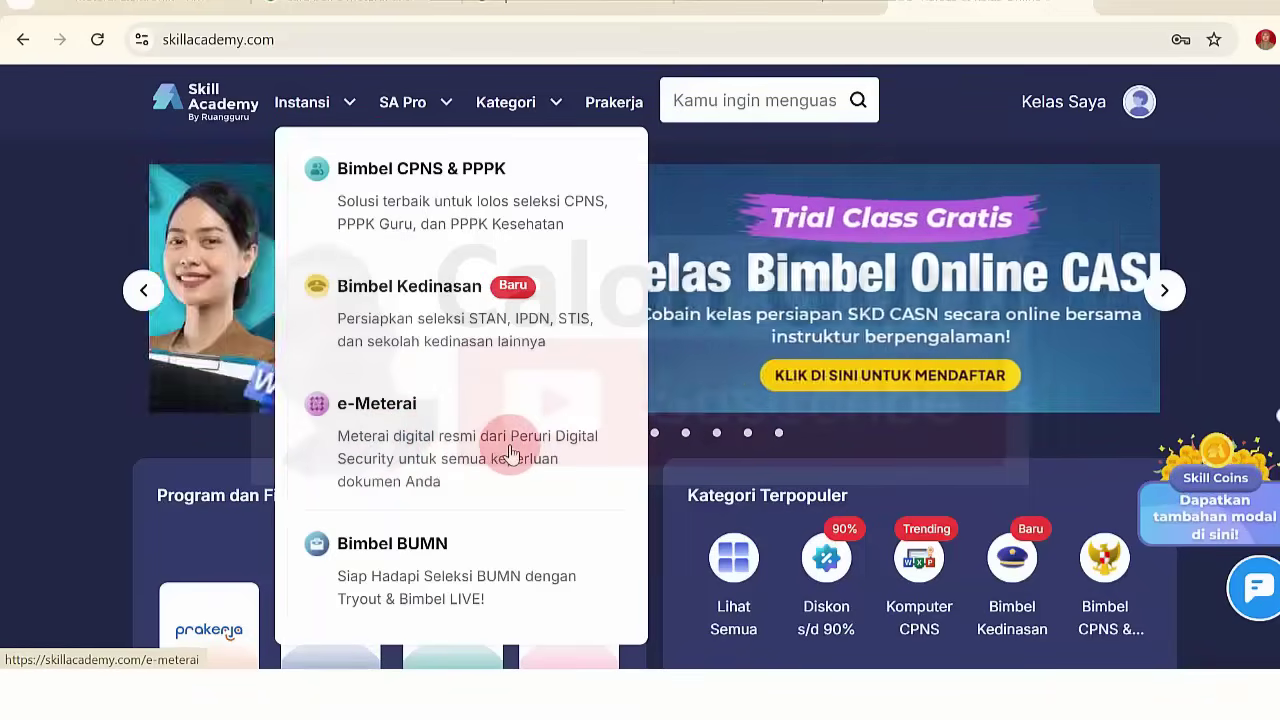
pyautogui.click(511, 453)
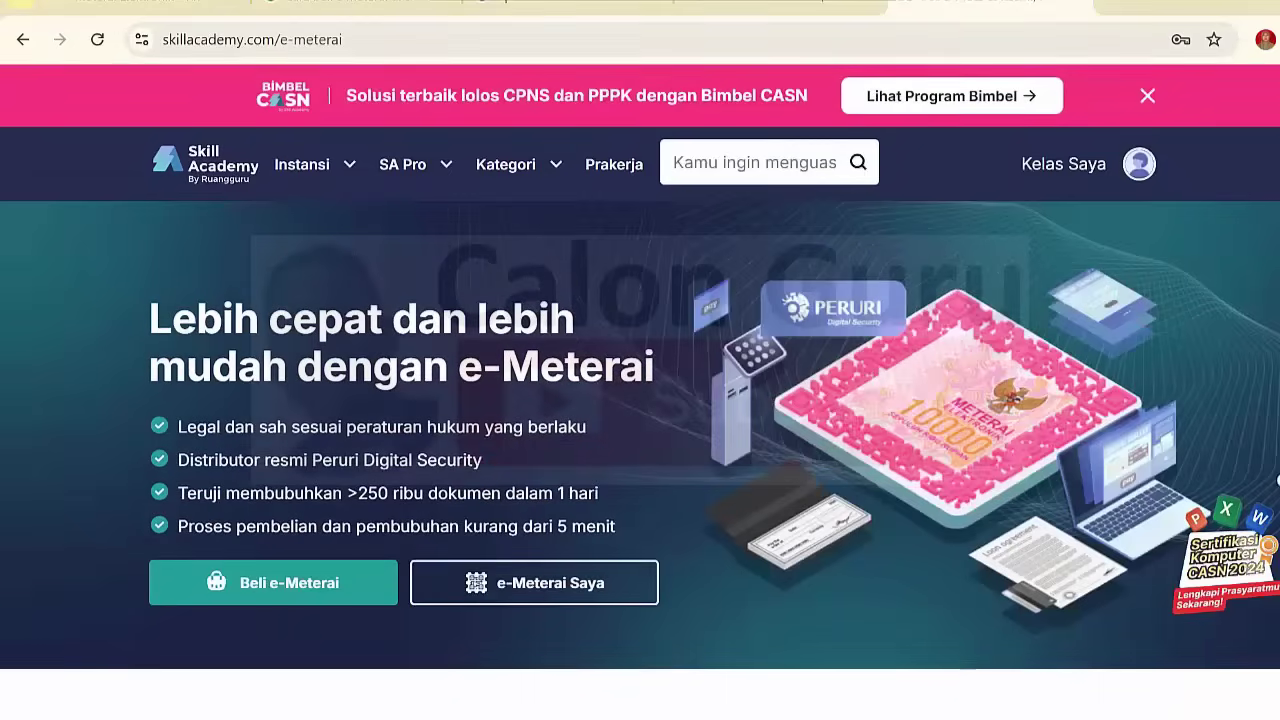
# - Choose Beli e-Meterai to bring up the e-Meterai package list
pyautogui.scroll(-15, 1277, 481)
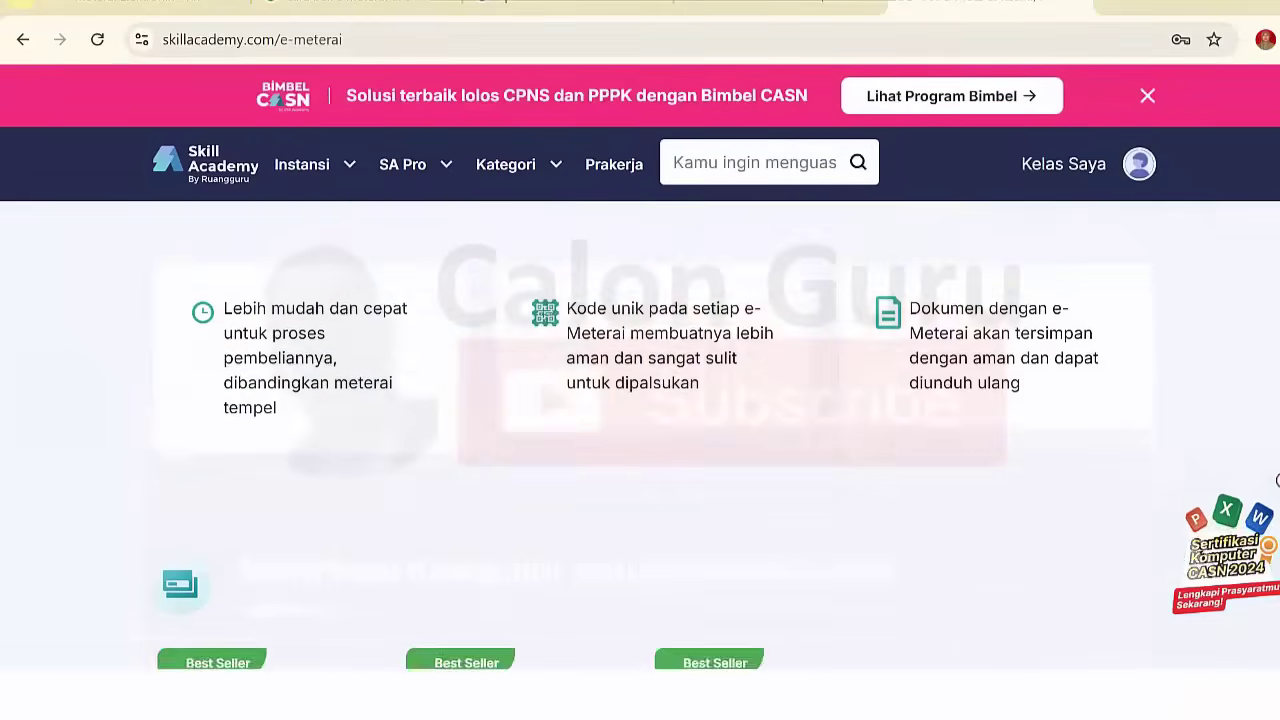
pyautogui.scroll(-5, 1277, 481)
pyautogui.scroll(7, 1277, 481)
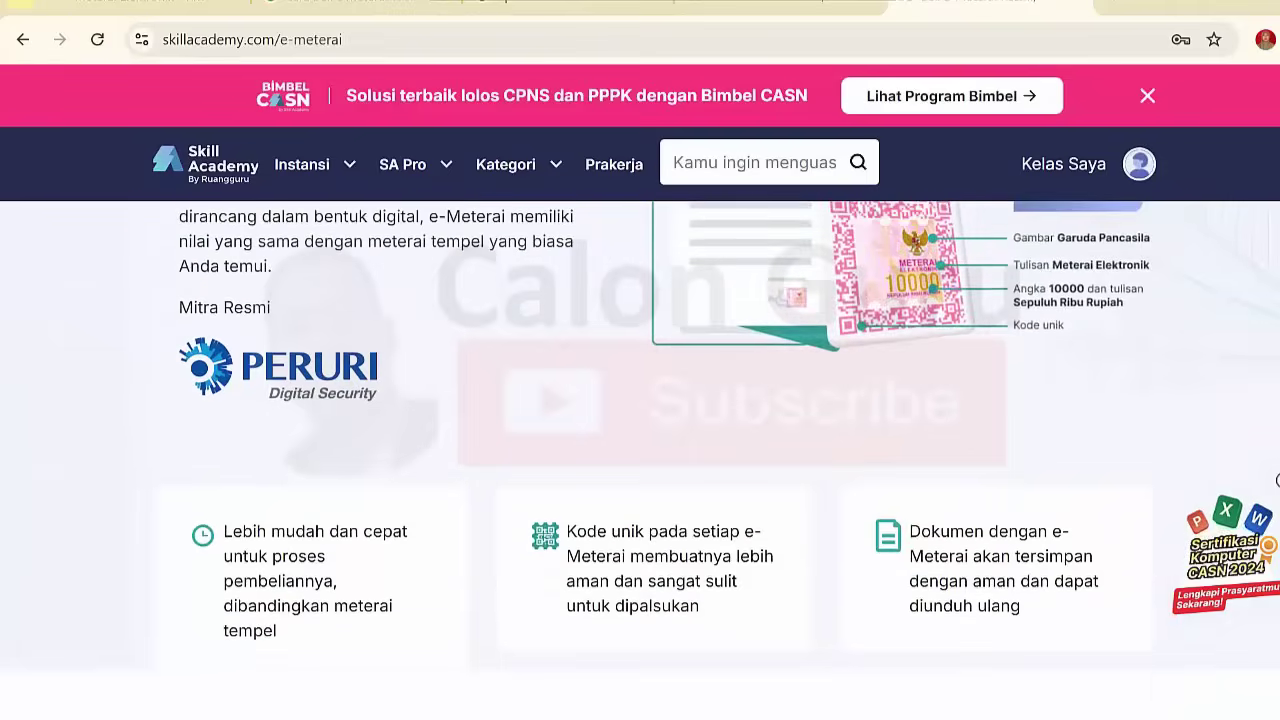
pyautogui.scroll(8, 1277, 481)
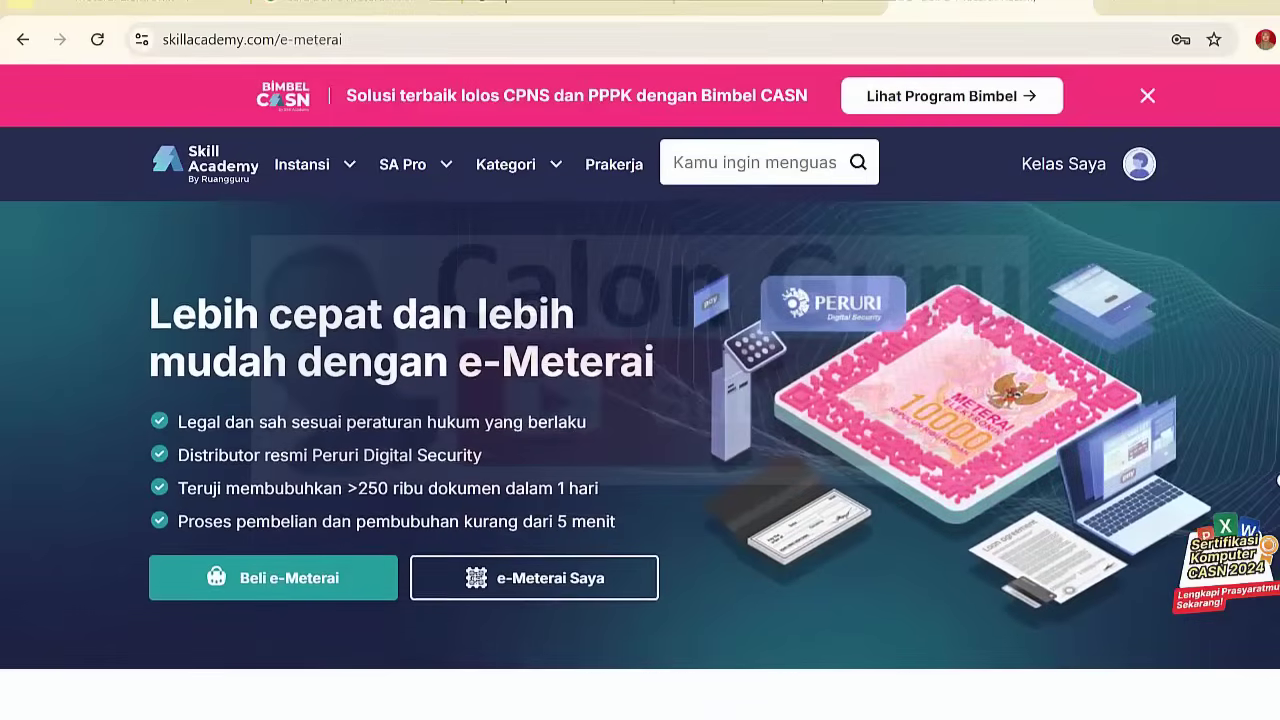
pyautogui.scroll(-1, 1277, 481)
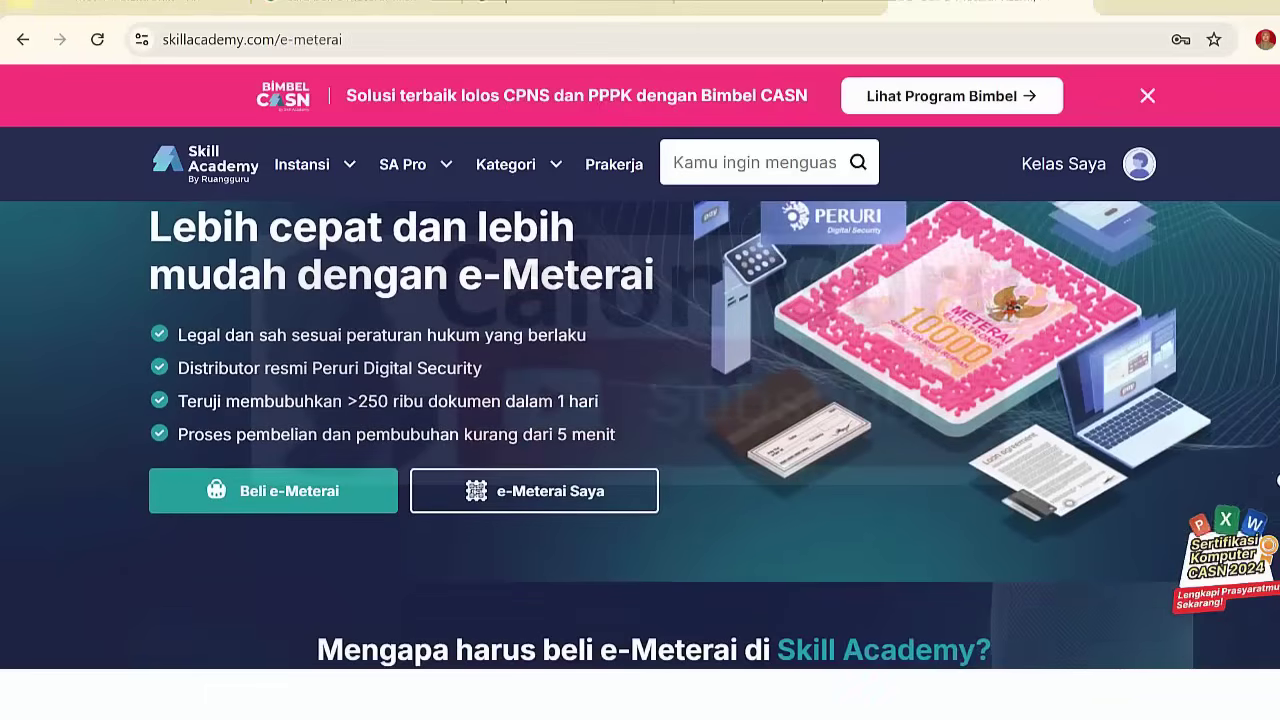
pyautogui.click(296, 506)
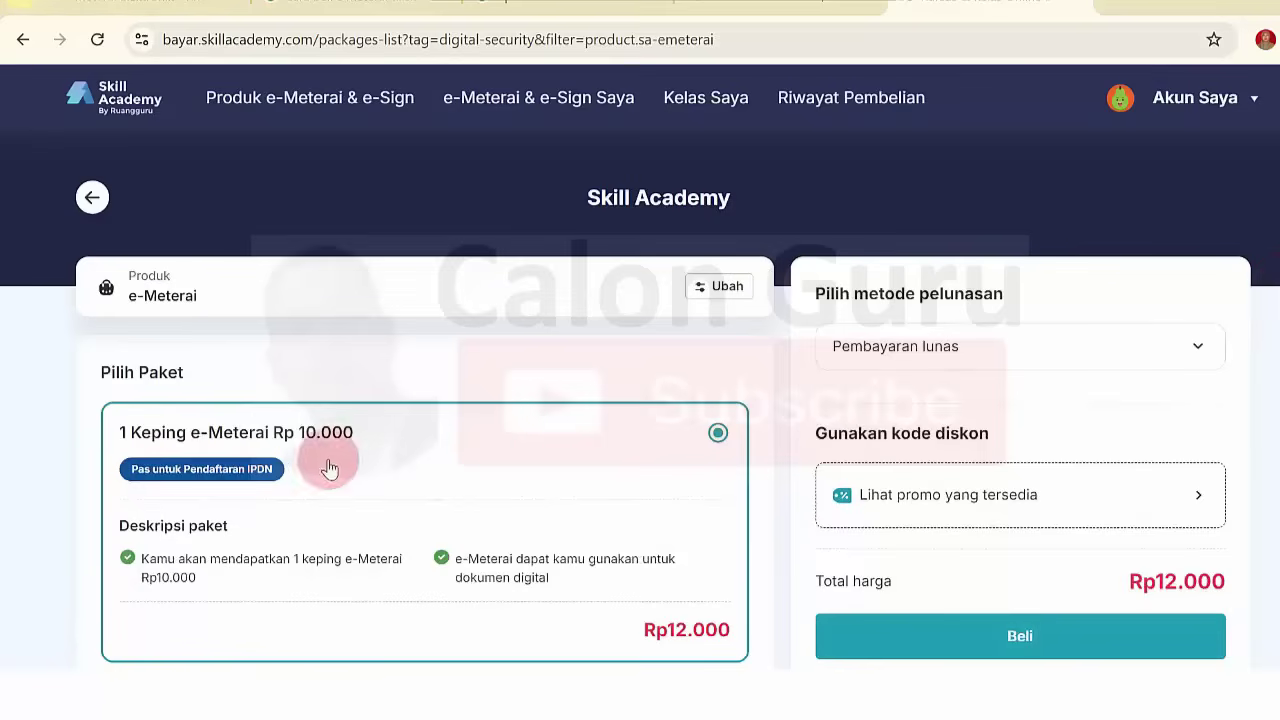
# - Glance at the meterai-elektronik document list, then return to the e-Meterai purchase page
pyautogui.scroll(-1, 808, 473)
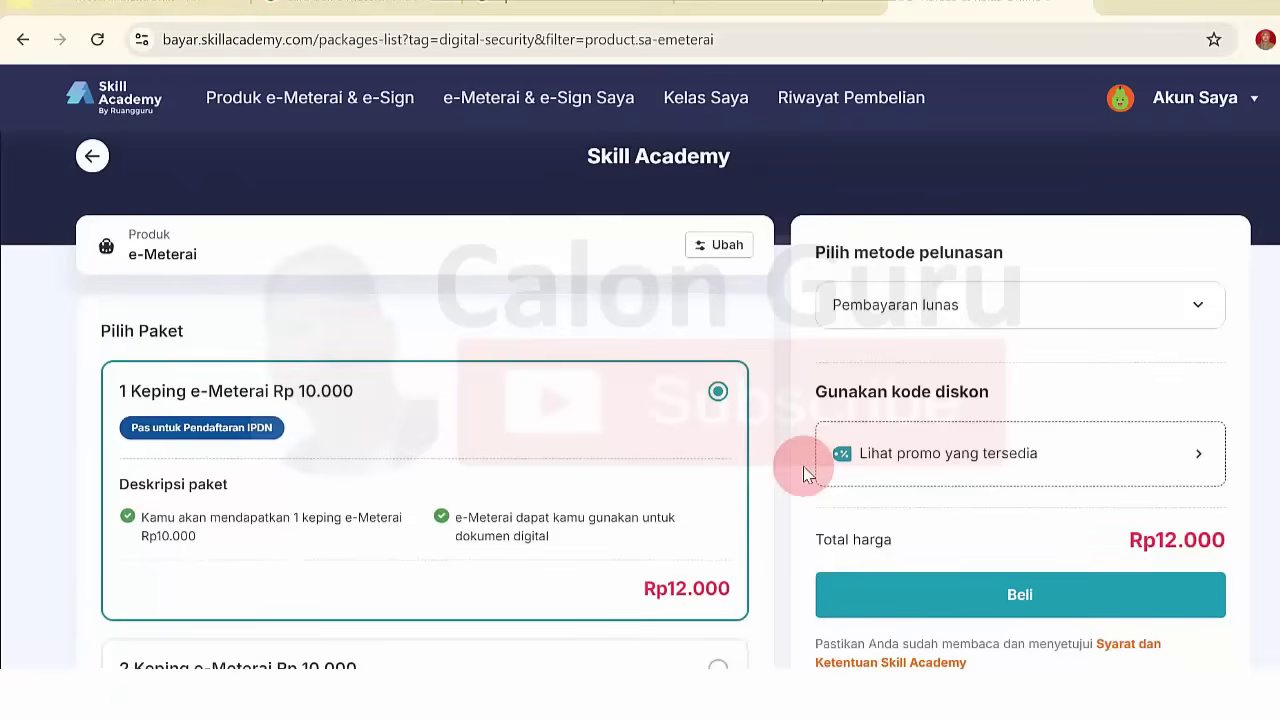
pyautogui.click(140, 3)
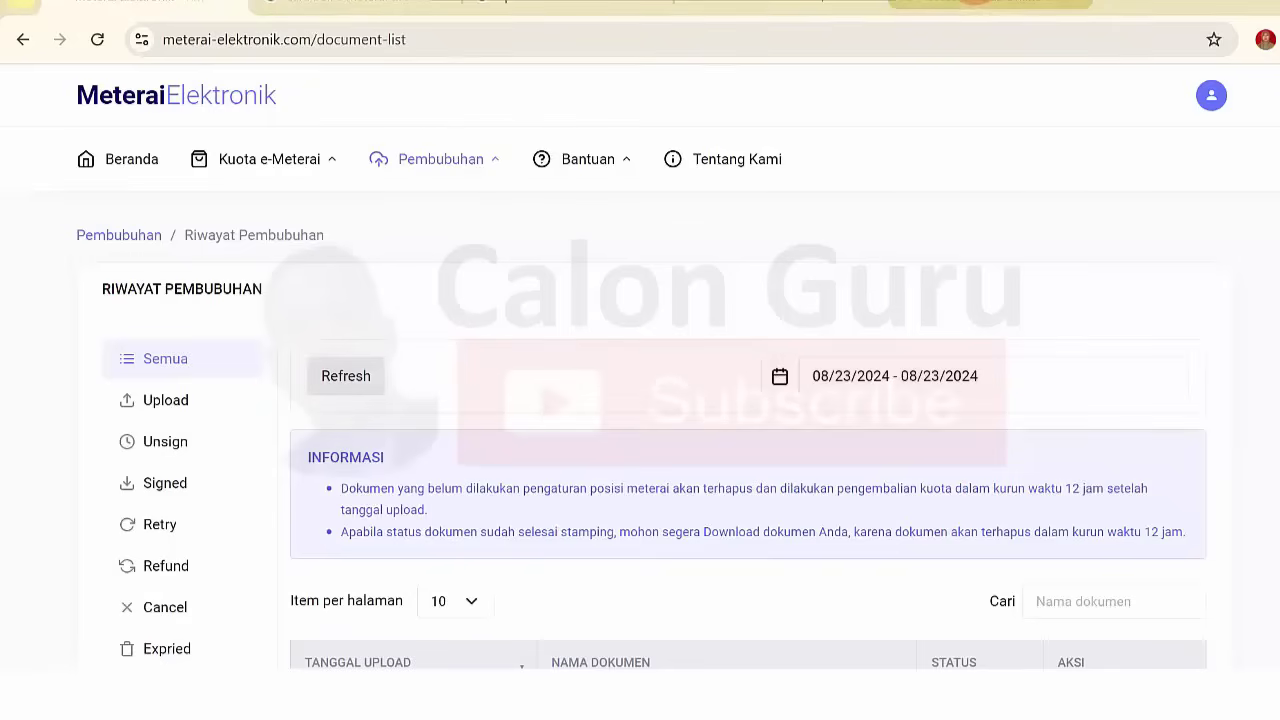
pyautogui.click(990, 5)
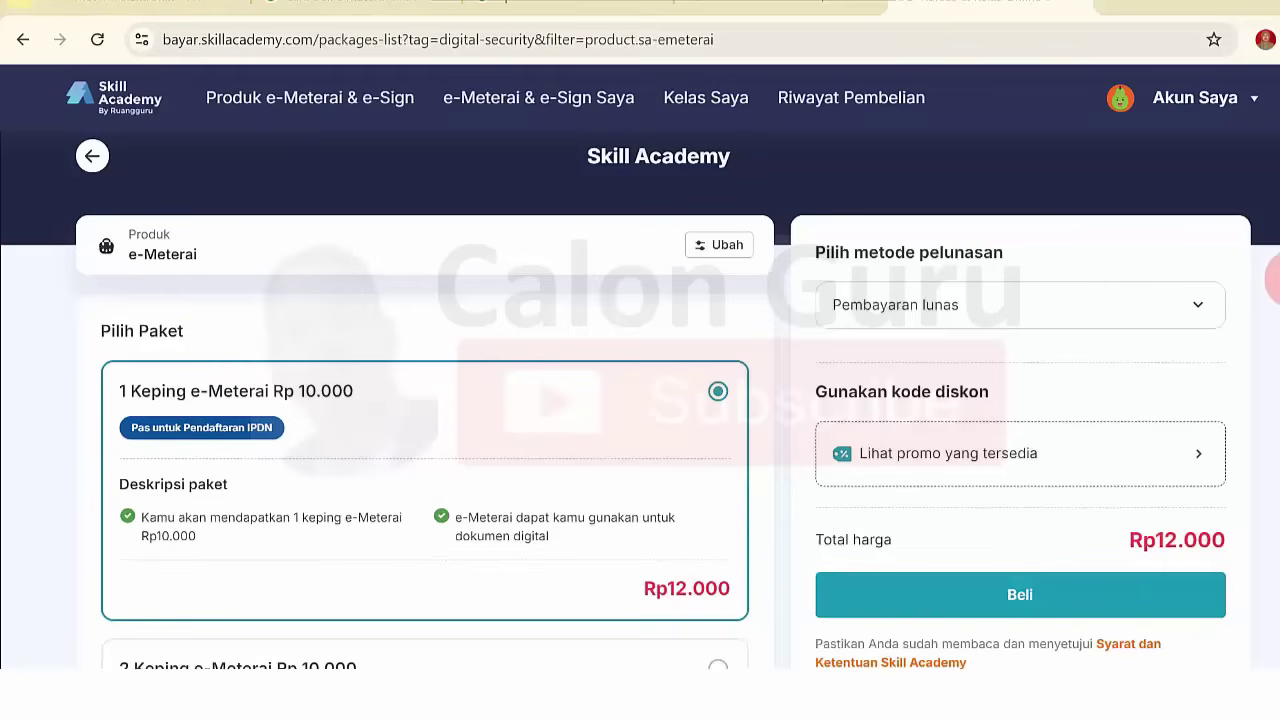
# - Try 2 Keping, then buy the 1 Keping e-Meterai package for Rp12.000
pyautogui.scroll(-1, 1272, 318)
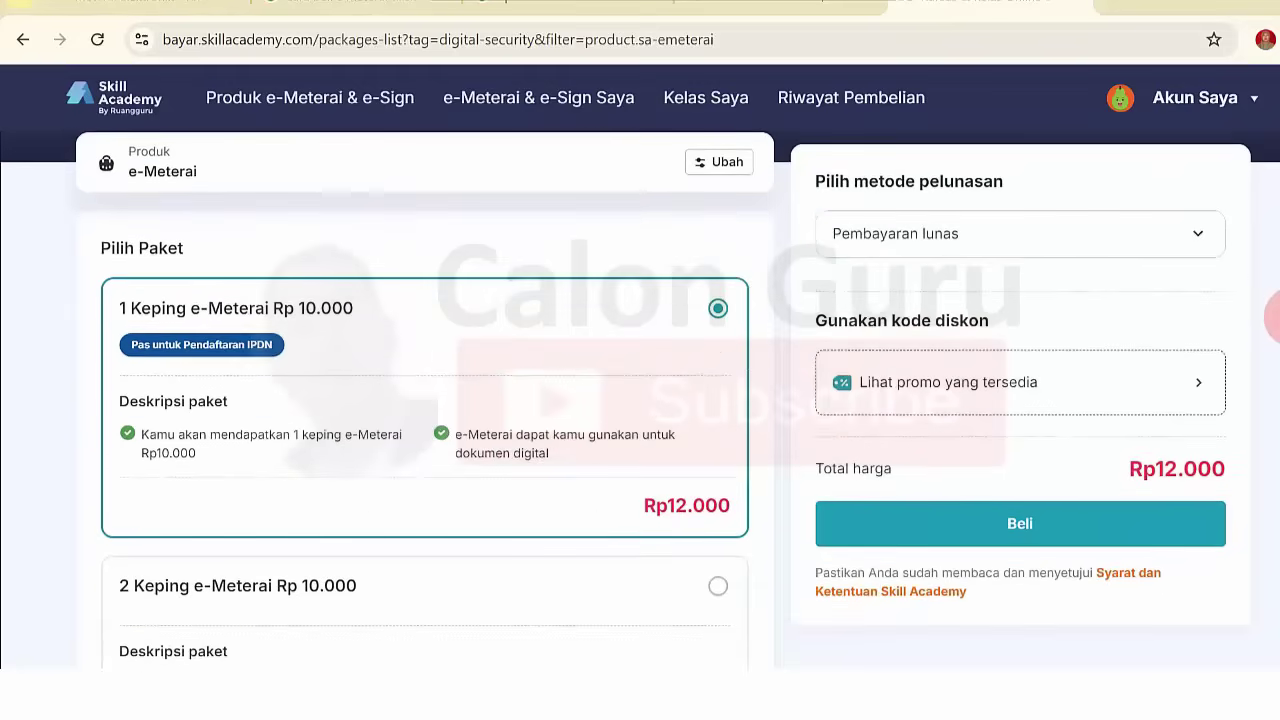
pyautogui.scroll(-1, 1272, 318)
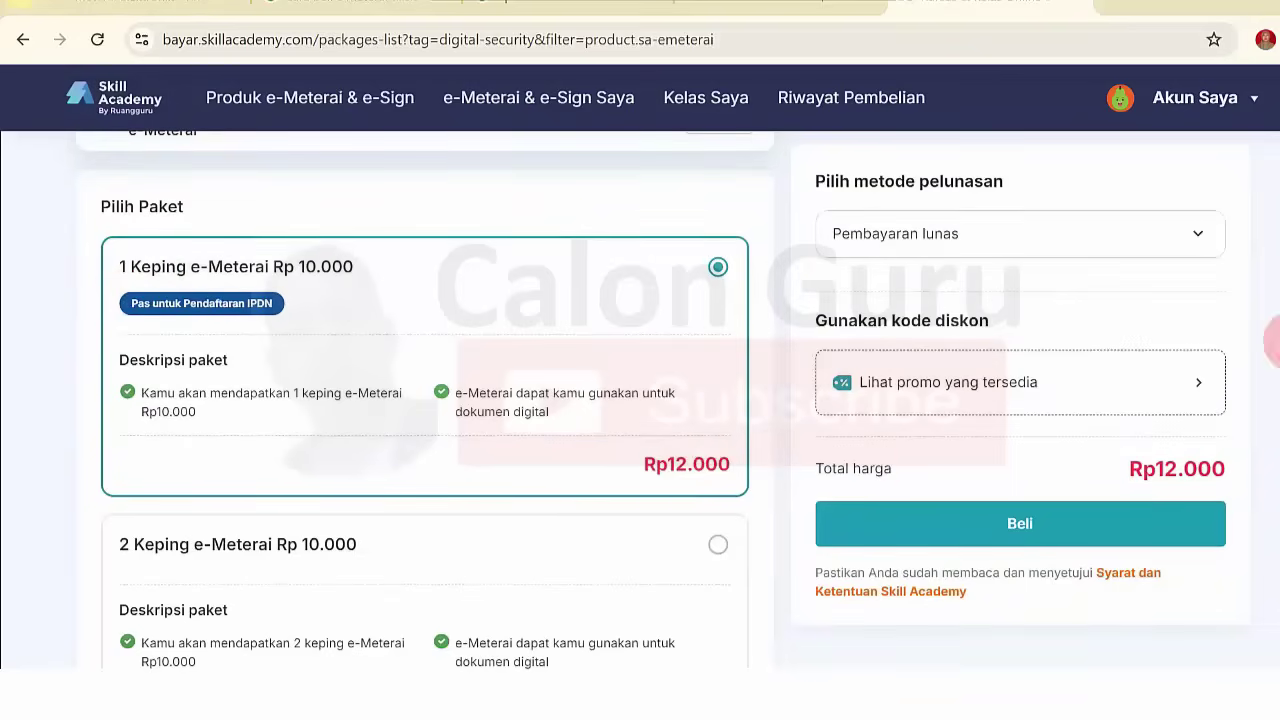
pyautogui.click(717, 543)
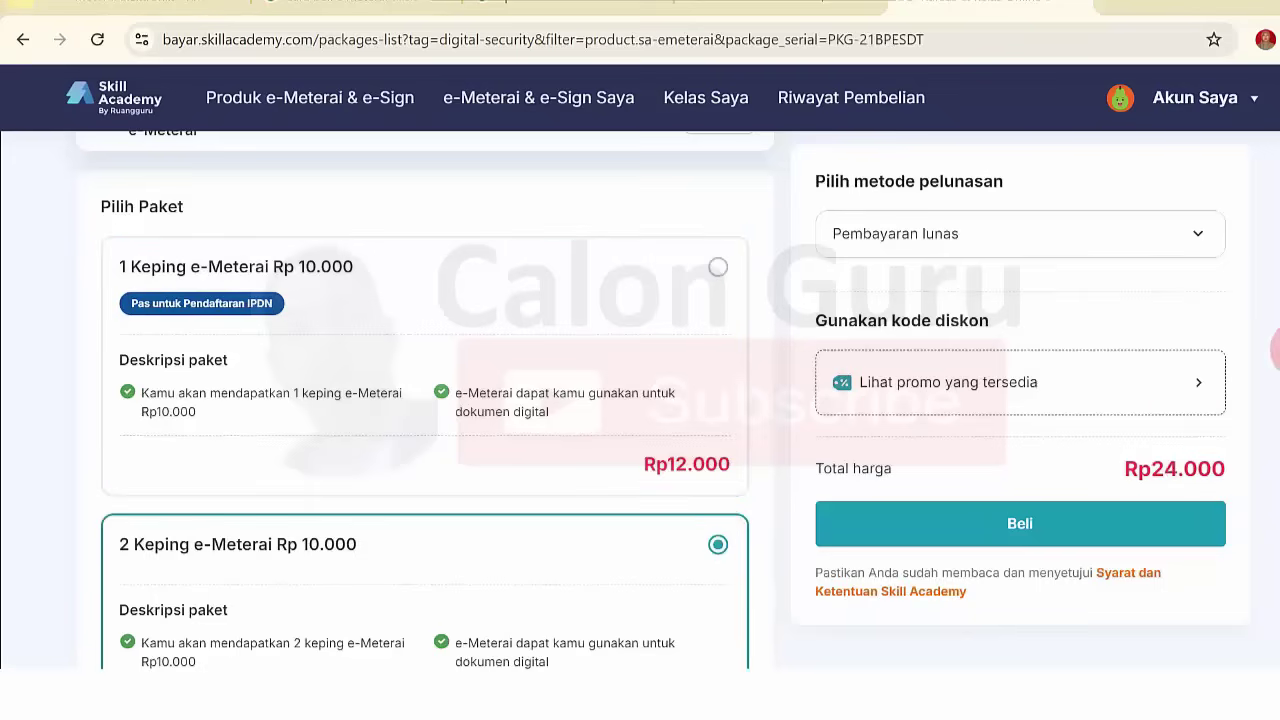
pyautogui.scroll(-1, 1278, 348)
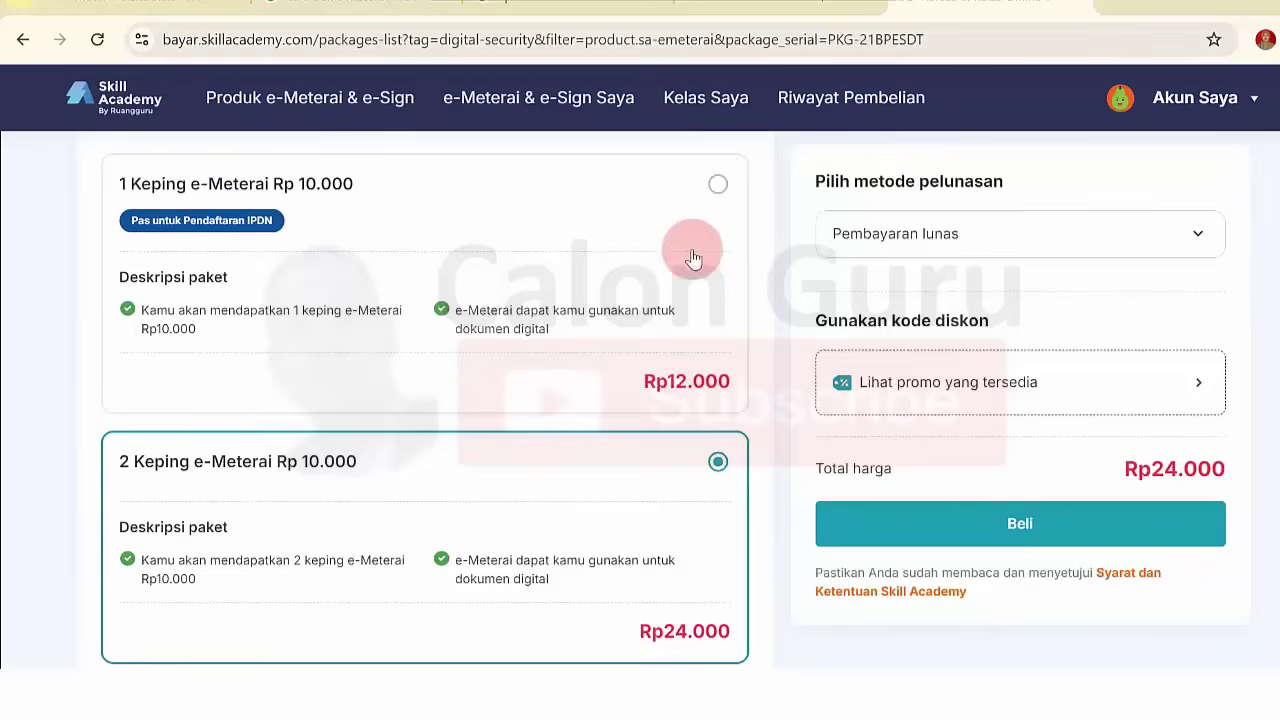
pyautogui.click(718, 185)
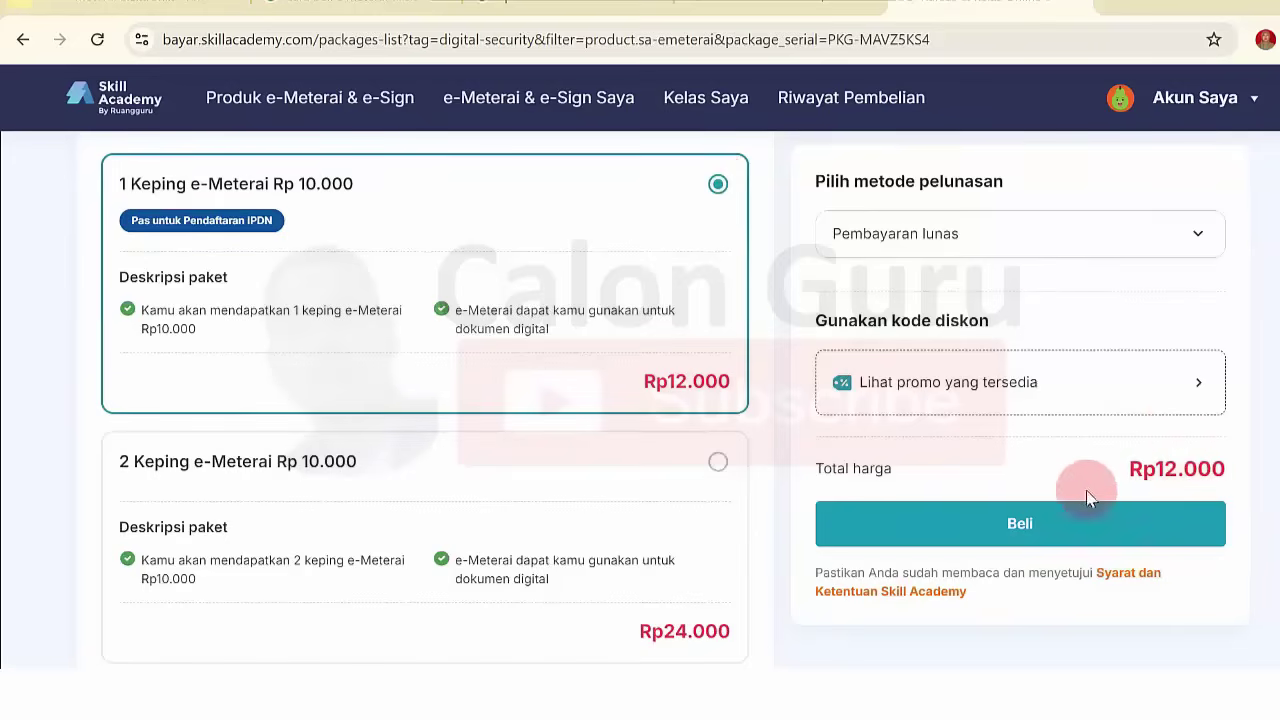
pyautogui.click(1014, 527)
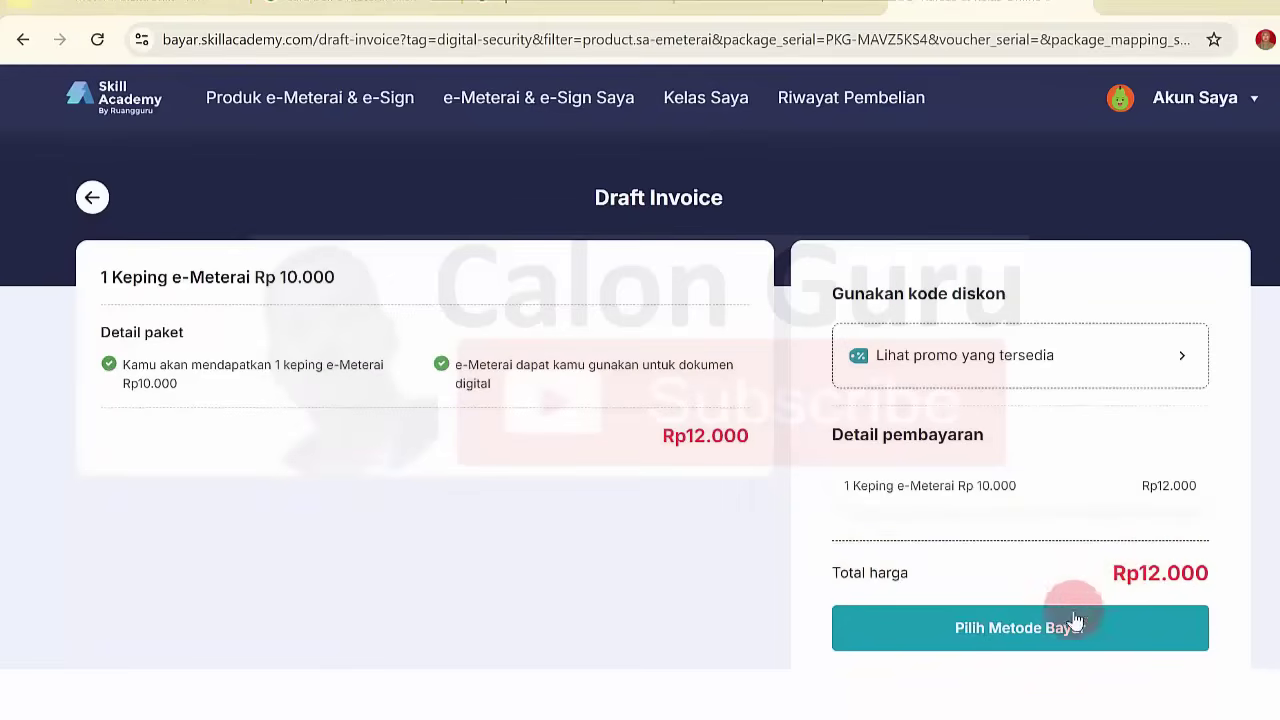
# - Pay the Rp12.000 e-Meterai order with GoPay QRIS until Pembayaran Sukses appears
pyautogui.click(1038, 641)
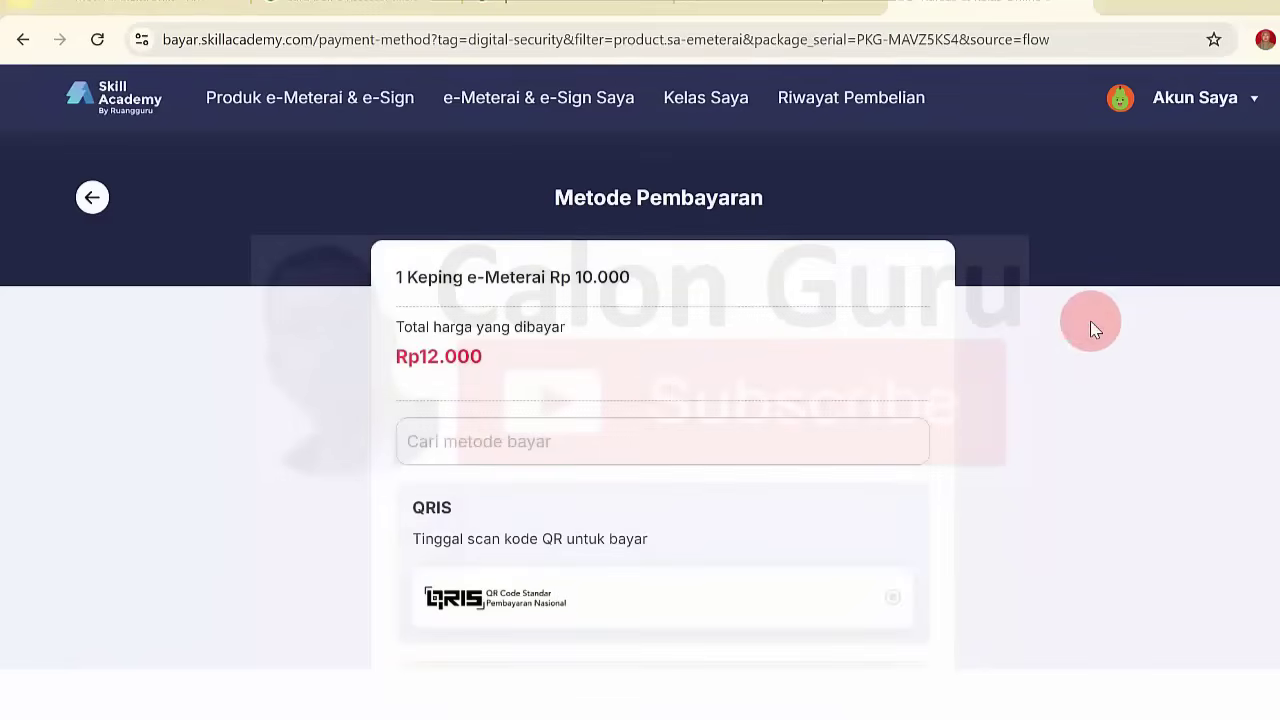
pyautogui.scroll(-2, 1095, 330)
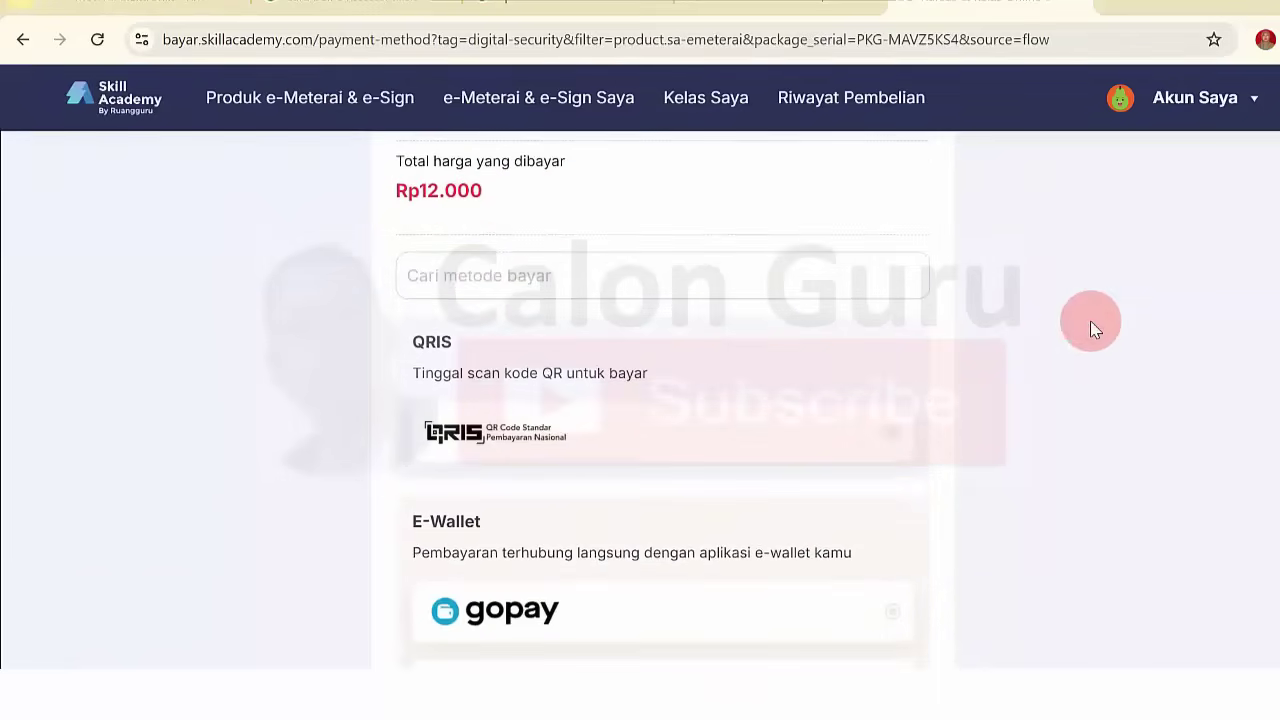
pyautogui.scroll(2, 1095, 330)
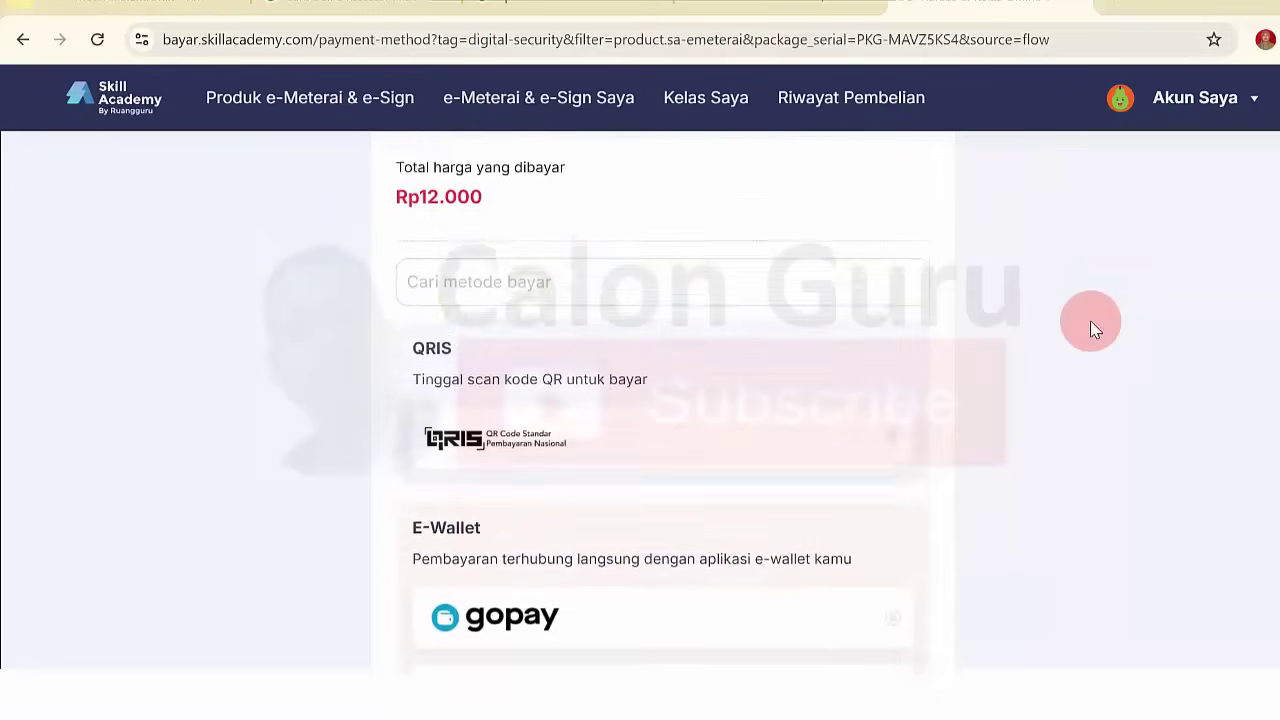
pyautogui.scroll(-2, 1095, 330)
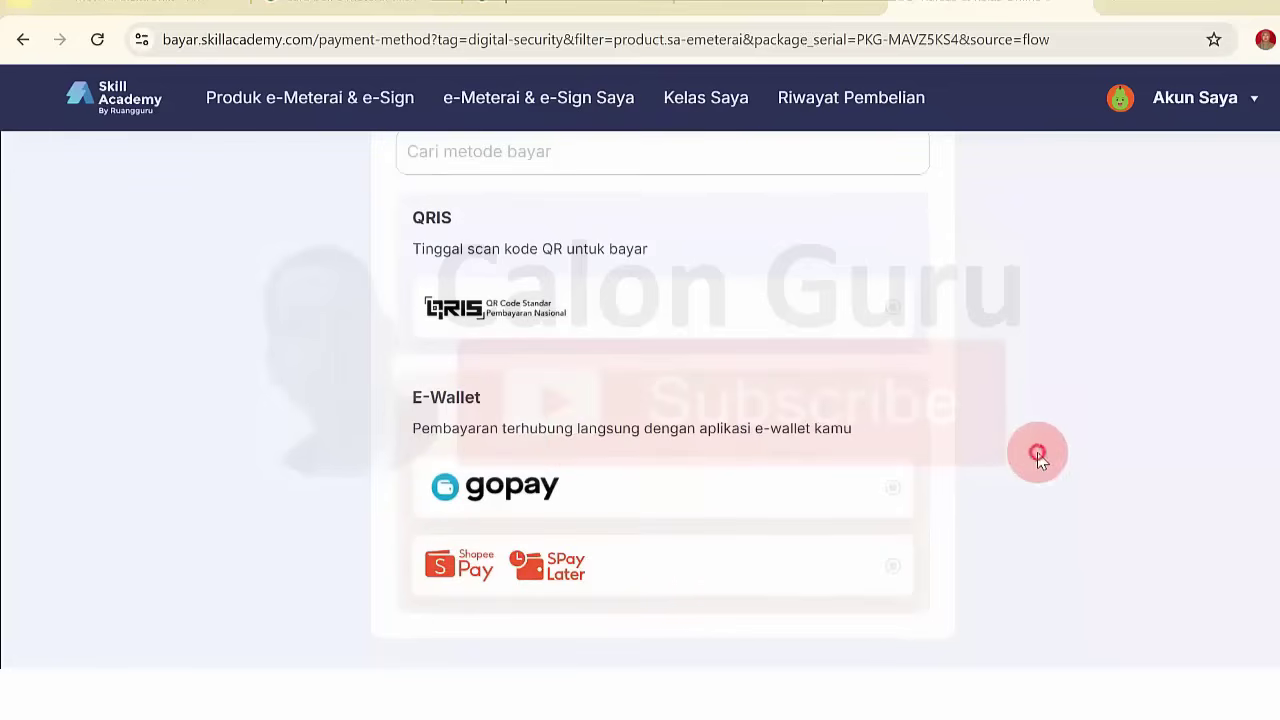
pyautogui.scroll(-1, 1040, 460)
pyautogui.scroll(2, 1040, 460)
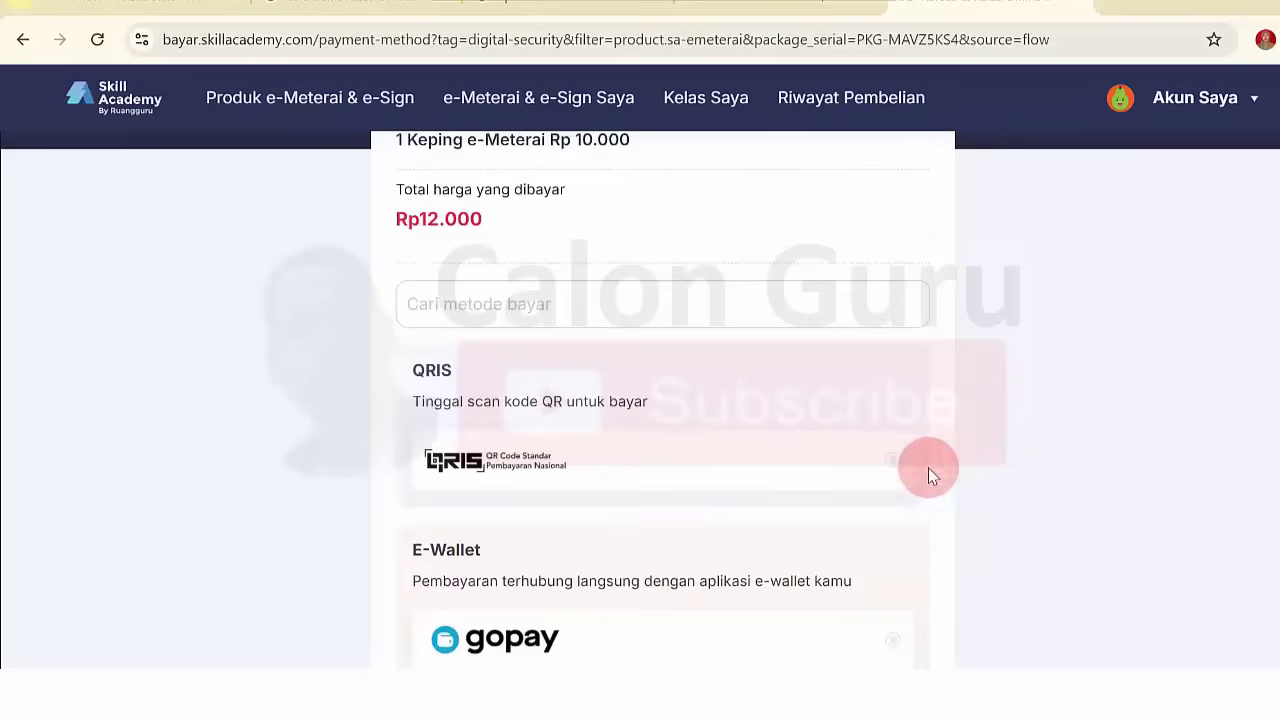
pyautogui.click(895, 465)
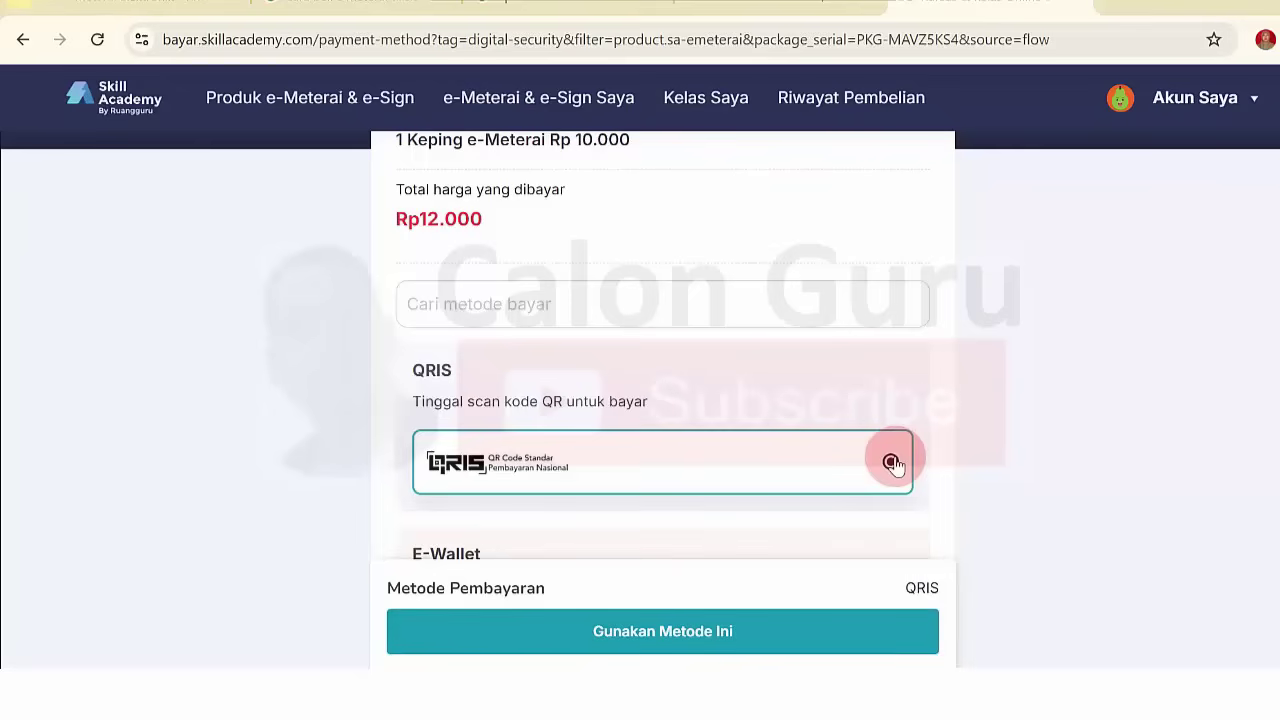
pyautogui.click(682, 638)
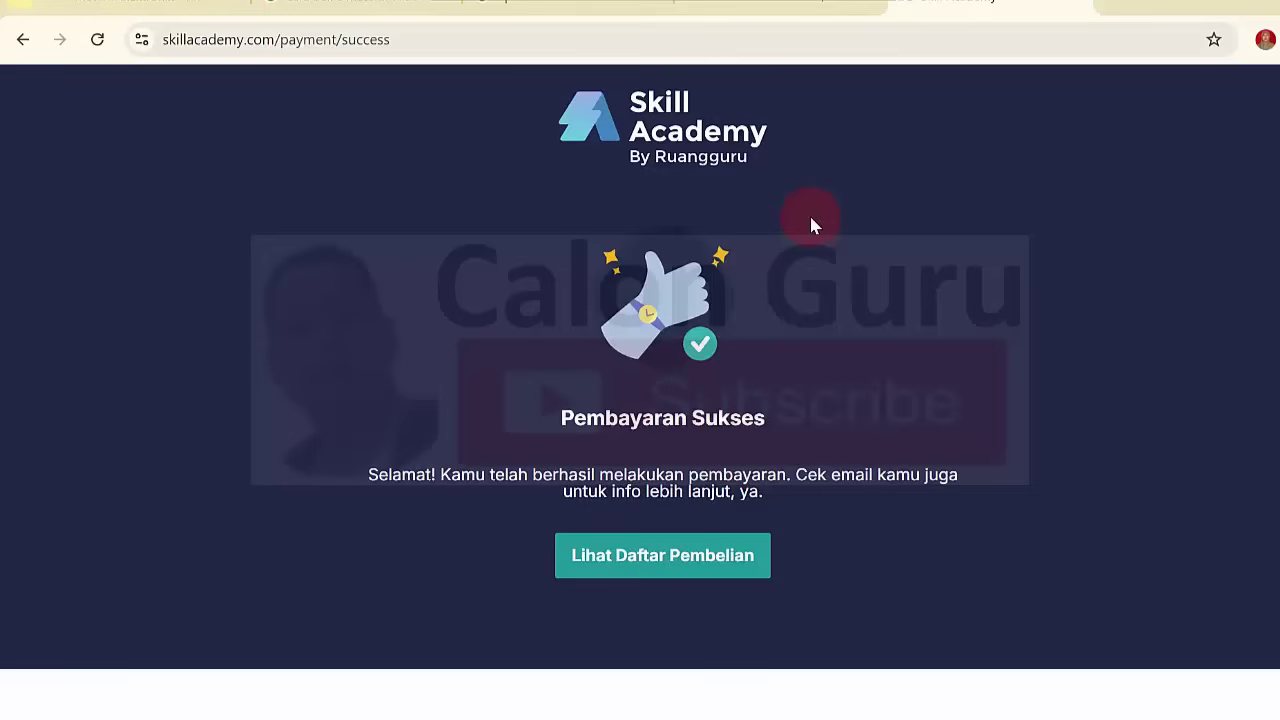
# - Open Lihat Daftar Pembelian to list the completed 1 Keping e-Meterai order, returning from Mulai Pembubuhan
pyautogui.click(666, 563)
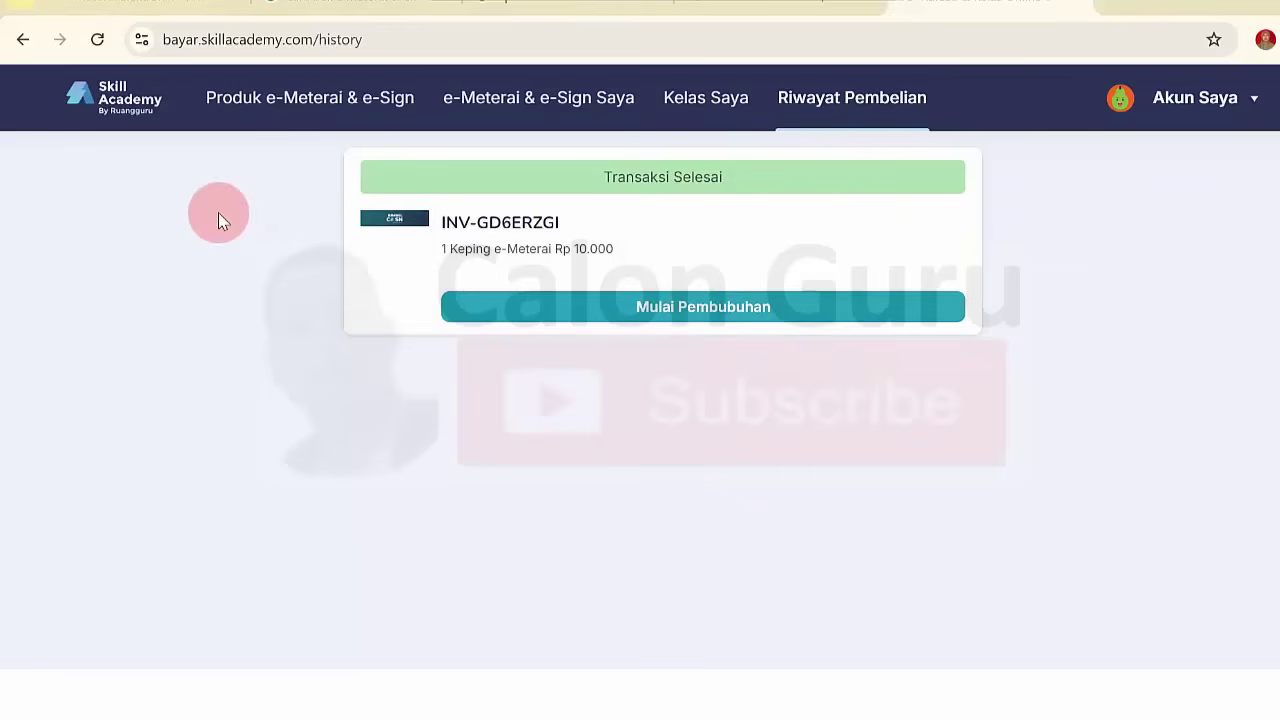
pyautogui.click(685, 308)
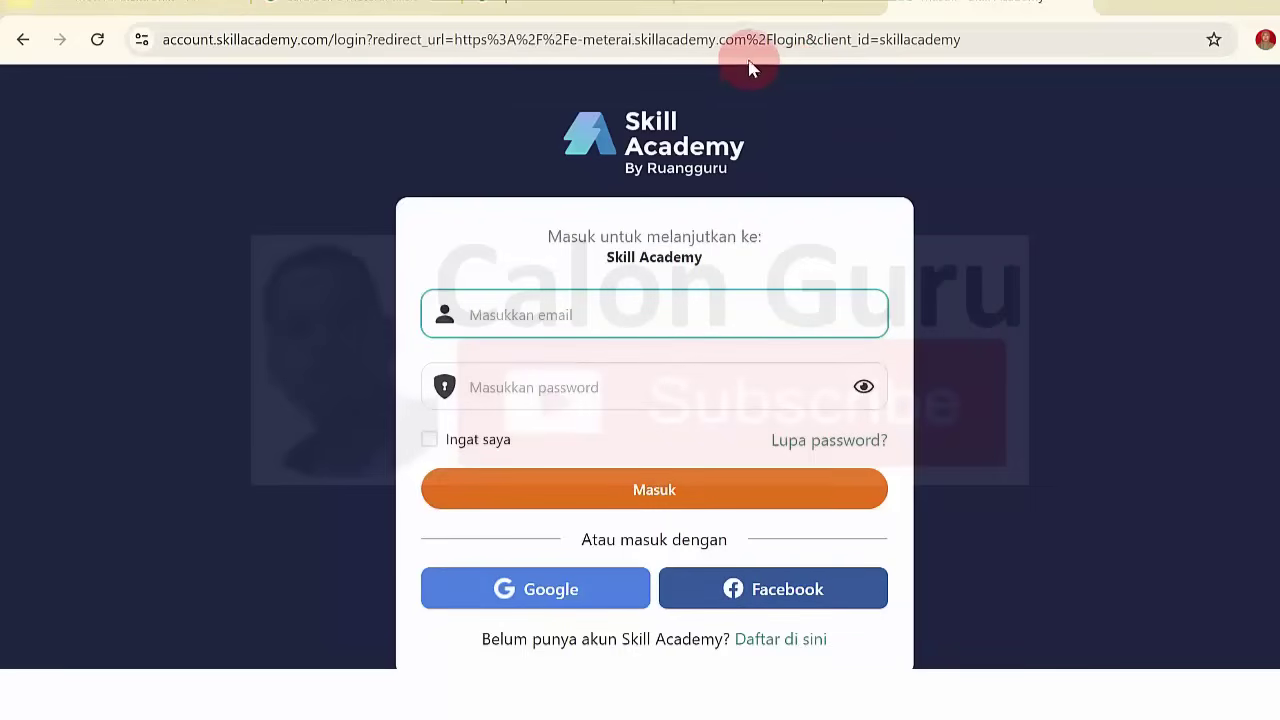
pyautogui.click(23, 40)
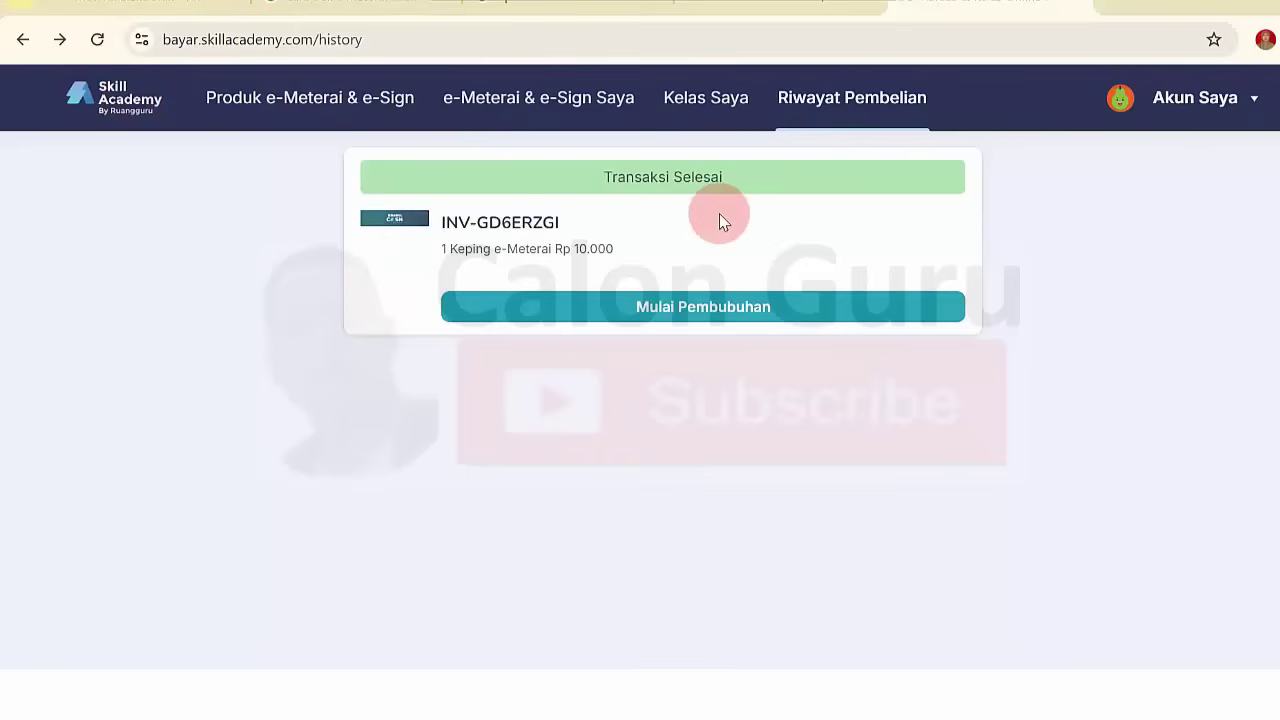
# - Open the e-Meterai & e-Sign Saya DigiStamp dashboard and review its Riwayat Pembelian
pyautogui.click(368, 104)
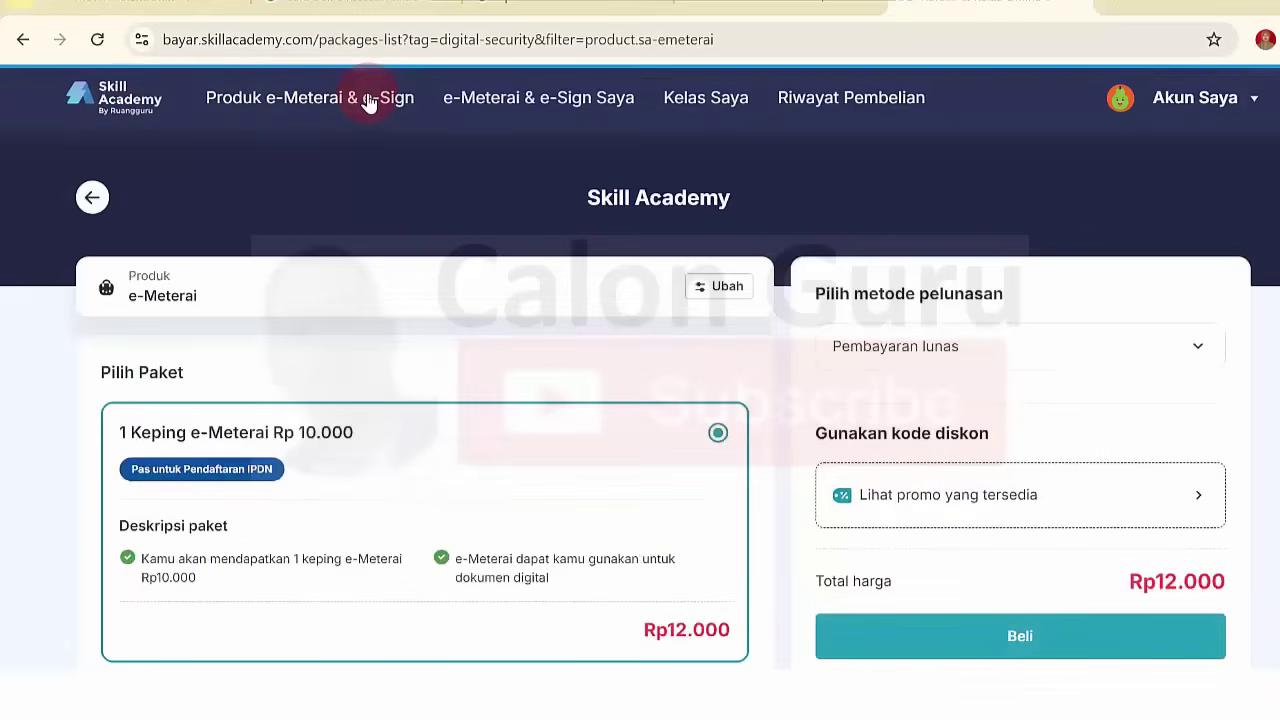
pyautogui.click(591, 104)
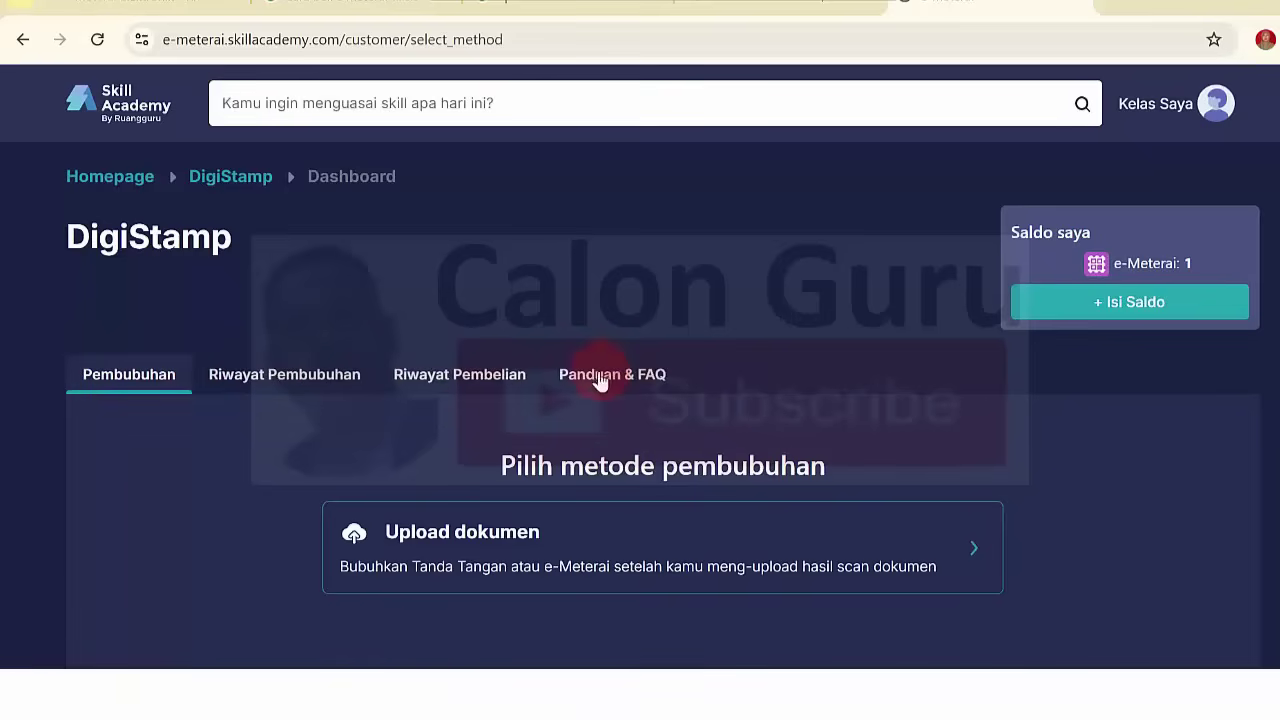
pyautogui.click(474, 386)
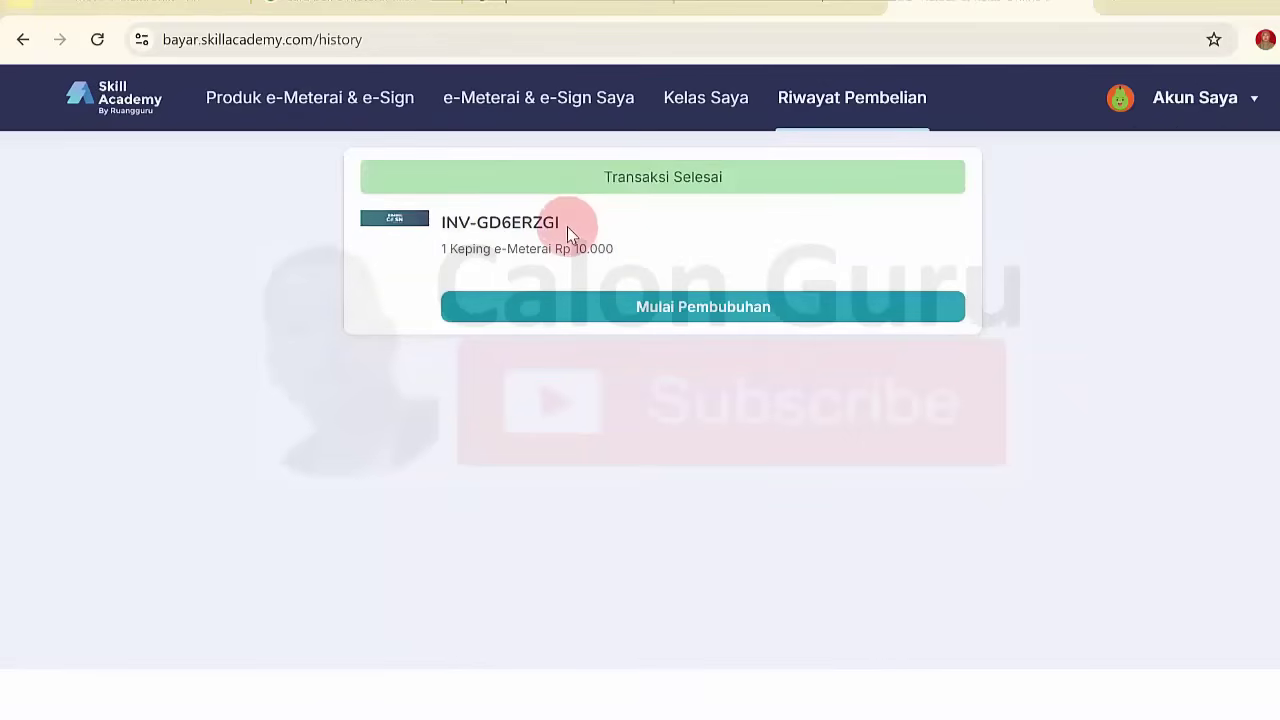
pyautogui.click(29, 50)
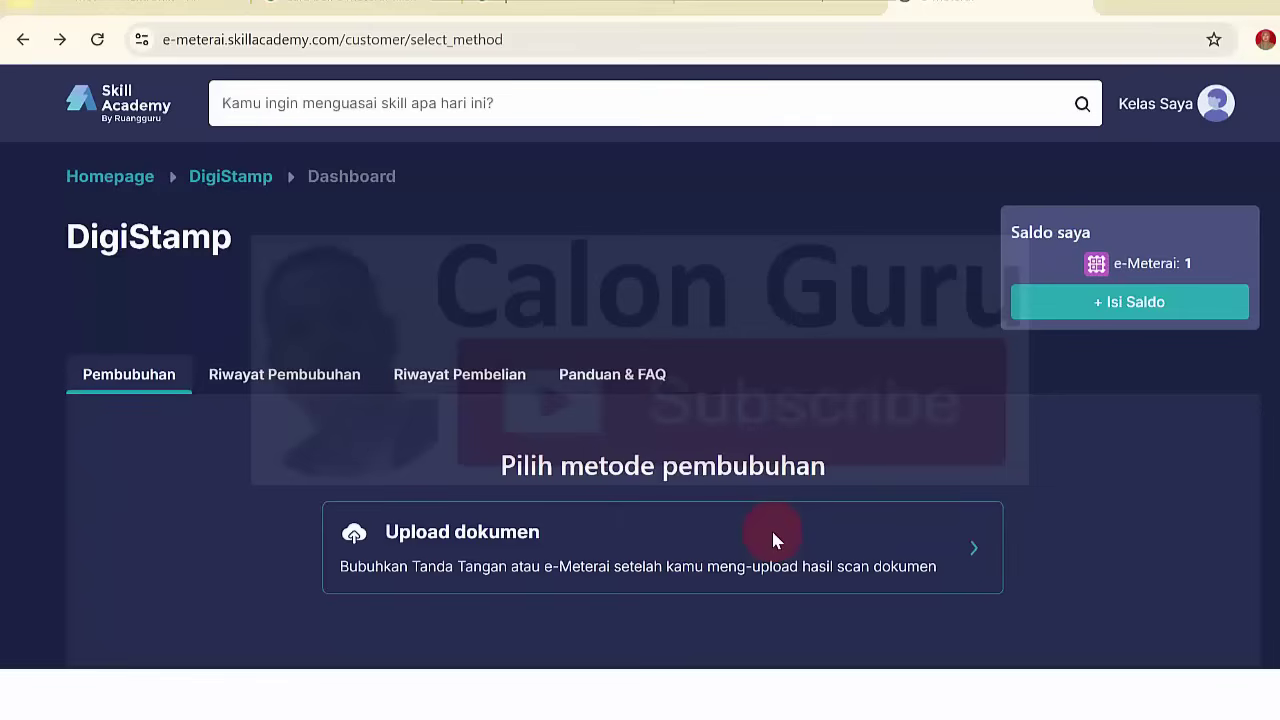
# - Start Upload dokumen with e-Meterai as the stamping type and accept the terms notice
pyautogui.click(979, 549)
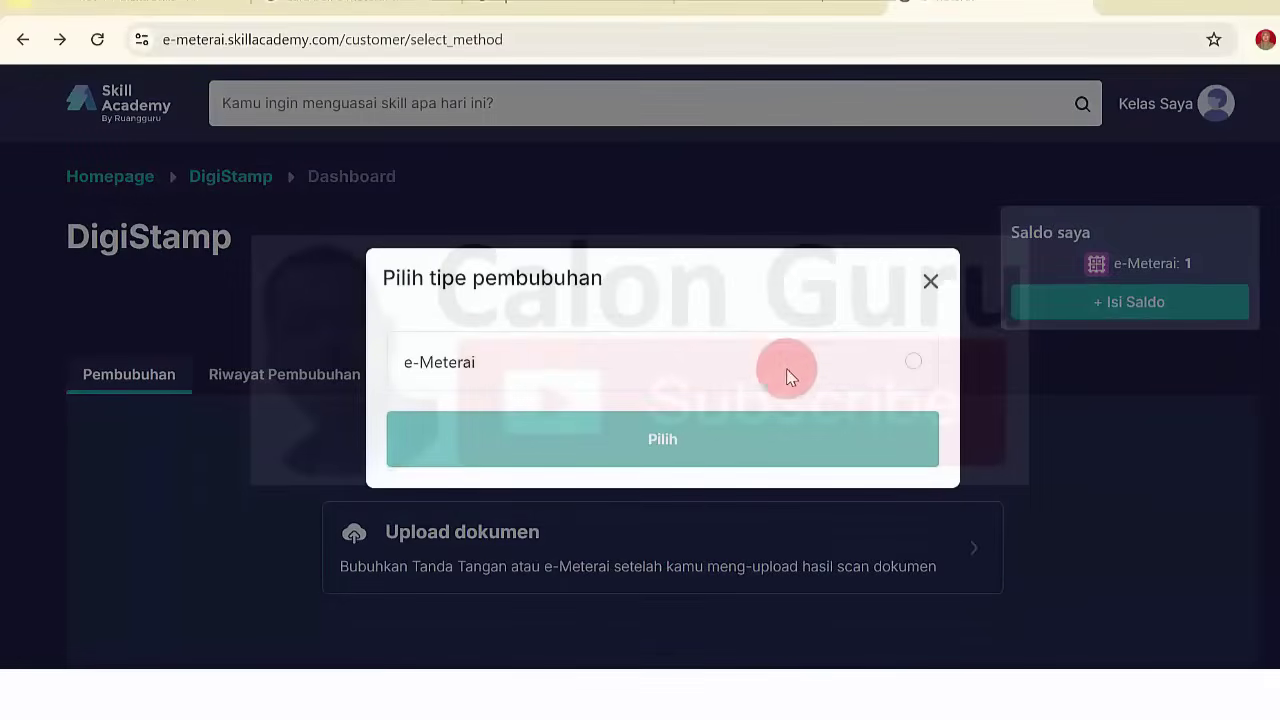
pyautogui.click(916, 364)
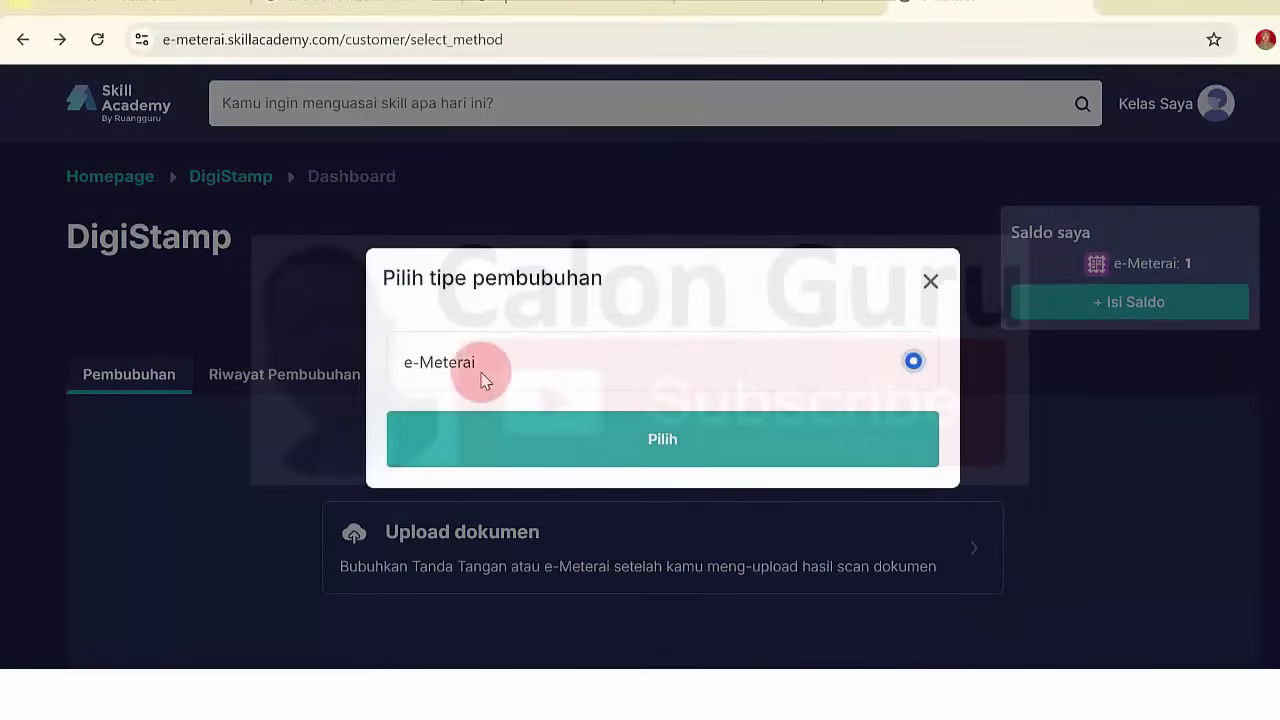
pyautogui.click(672, 444)
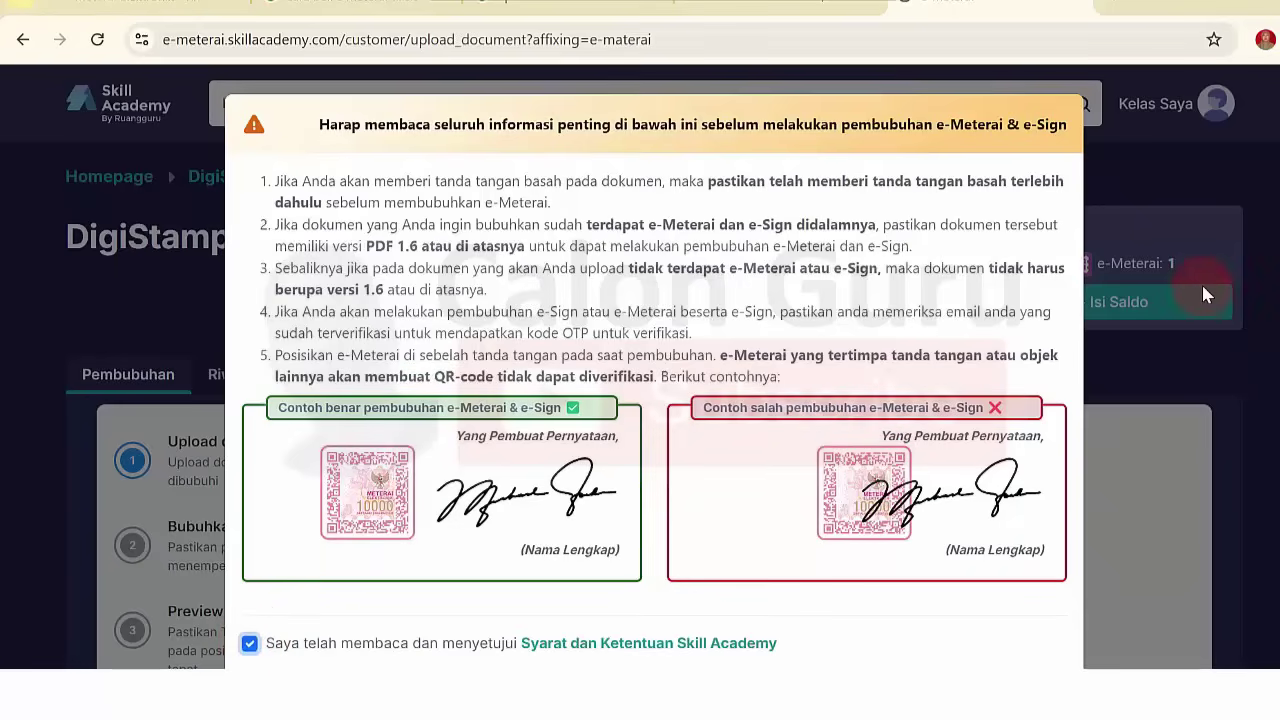
pyautogui.scroll(-2, 654, 380)
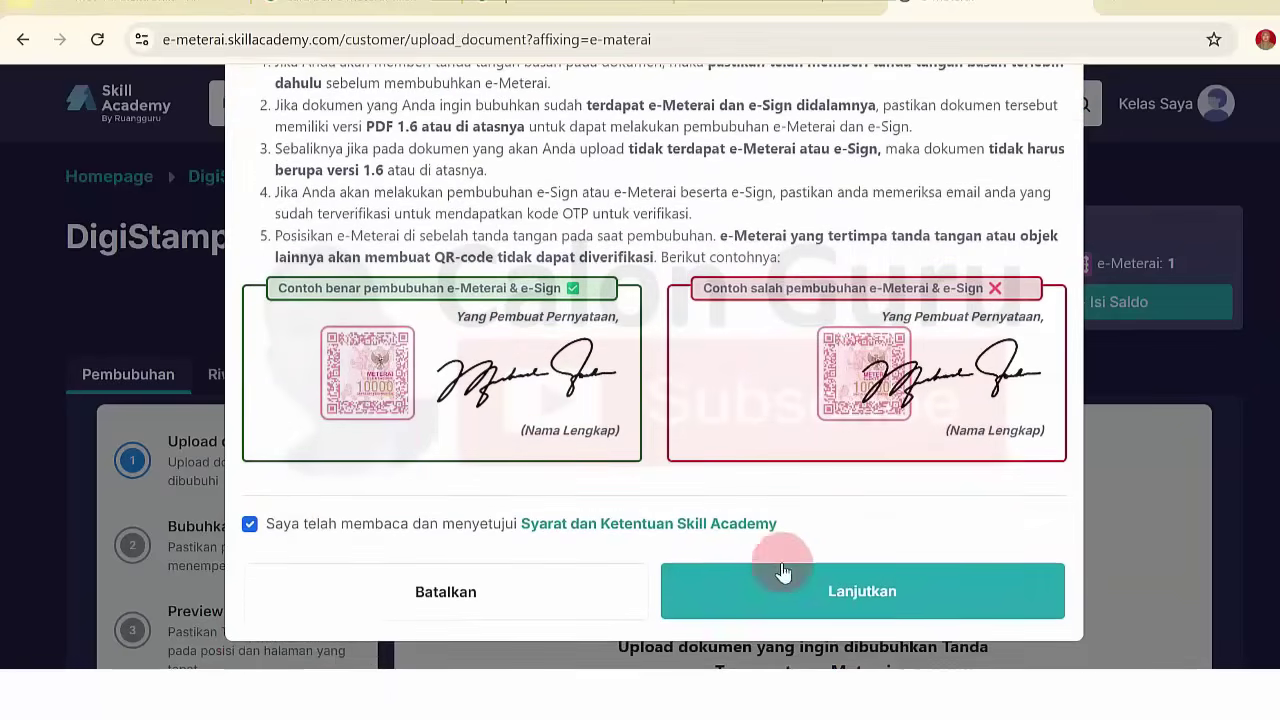
pyautogui.click(829, 582)
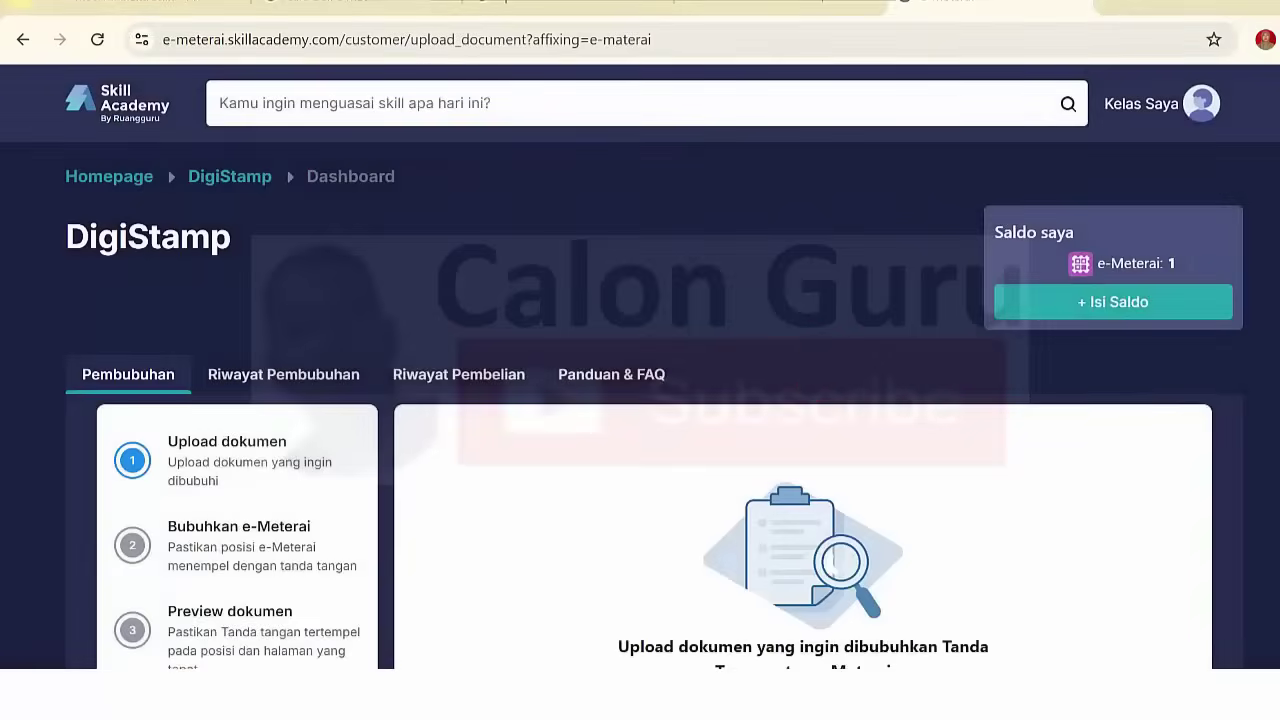
# - Review the upload form's domicile fields, checking the Provinsi dropdown
pyautogui.scroll(-2, 655, 405)
pyautogui.scroll(1, 655, 405)
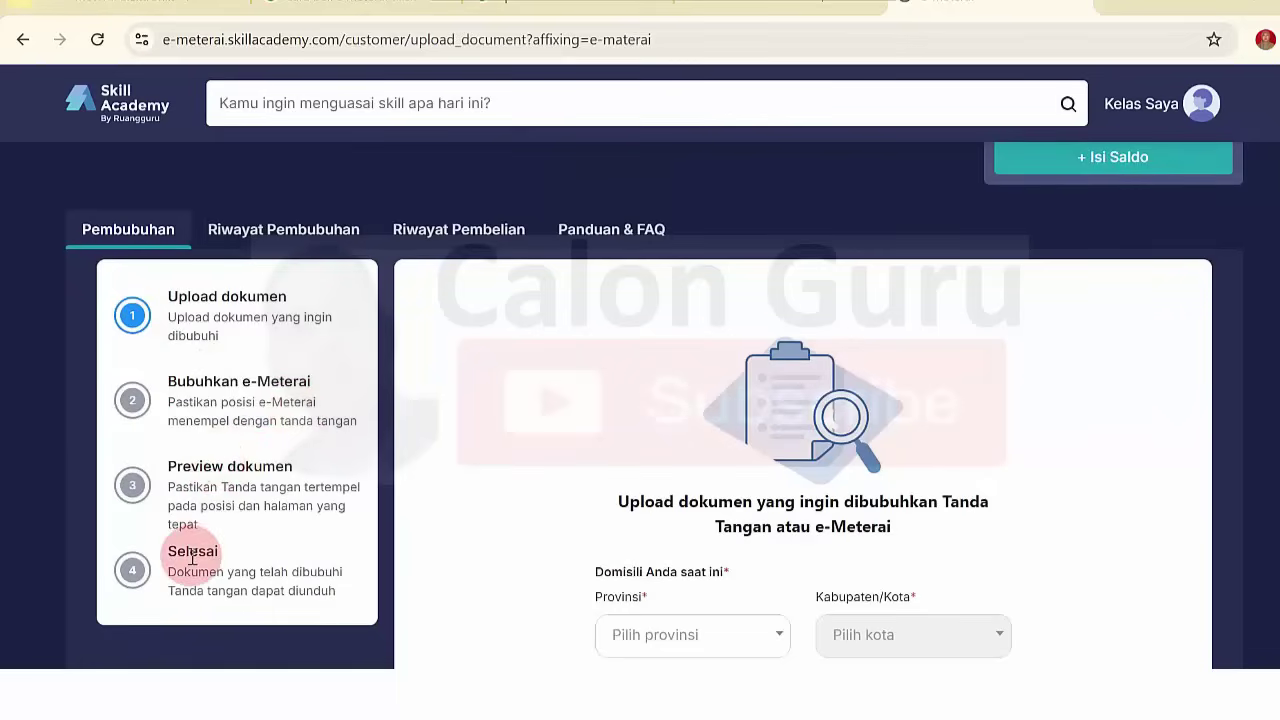
pyautogui.scroll(-3, 640, 400)
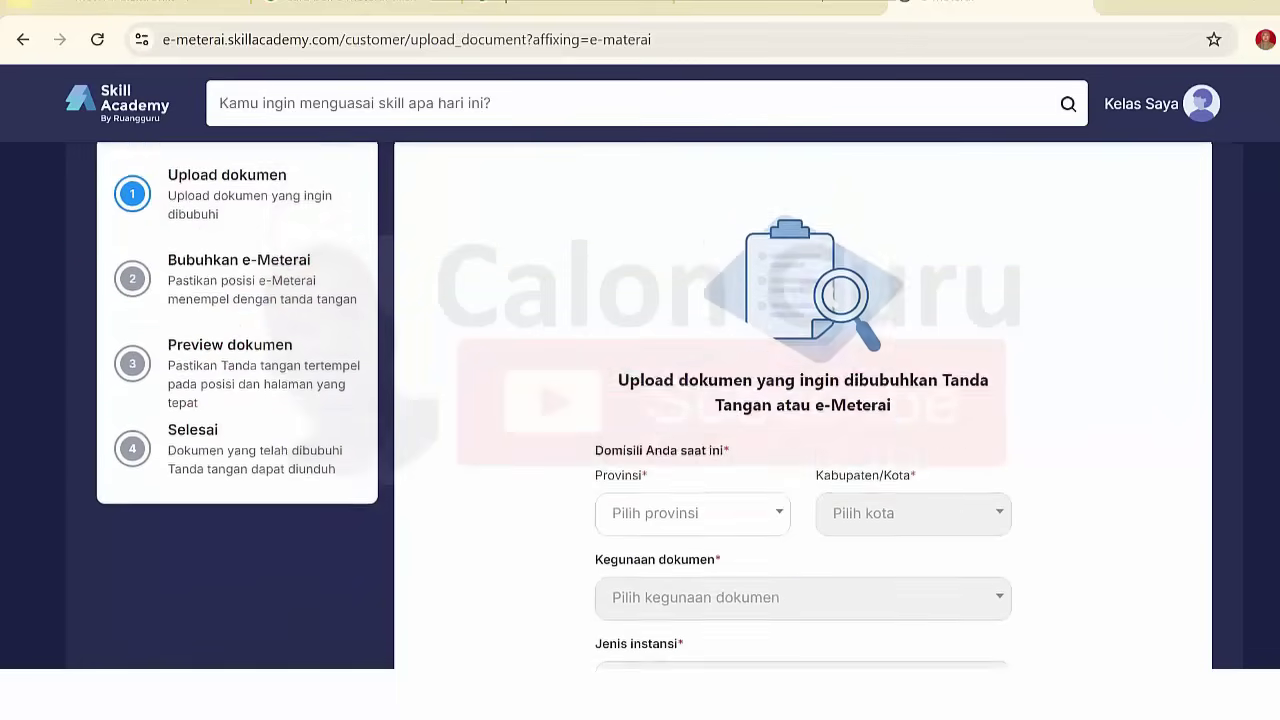
pyautogui.scroll(2, 640, 400)
pyautogui.scroll(-3, 640, 400)
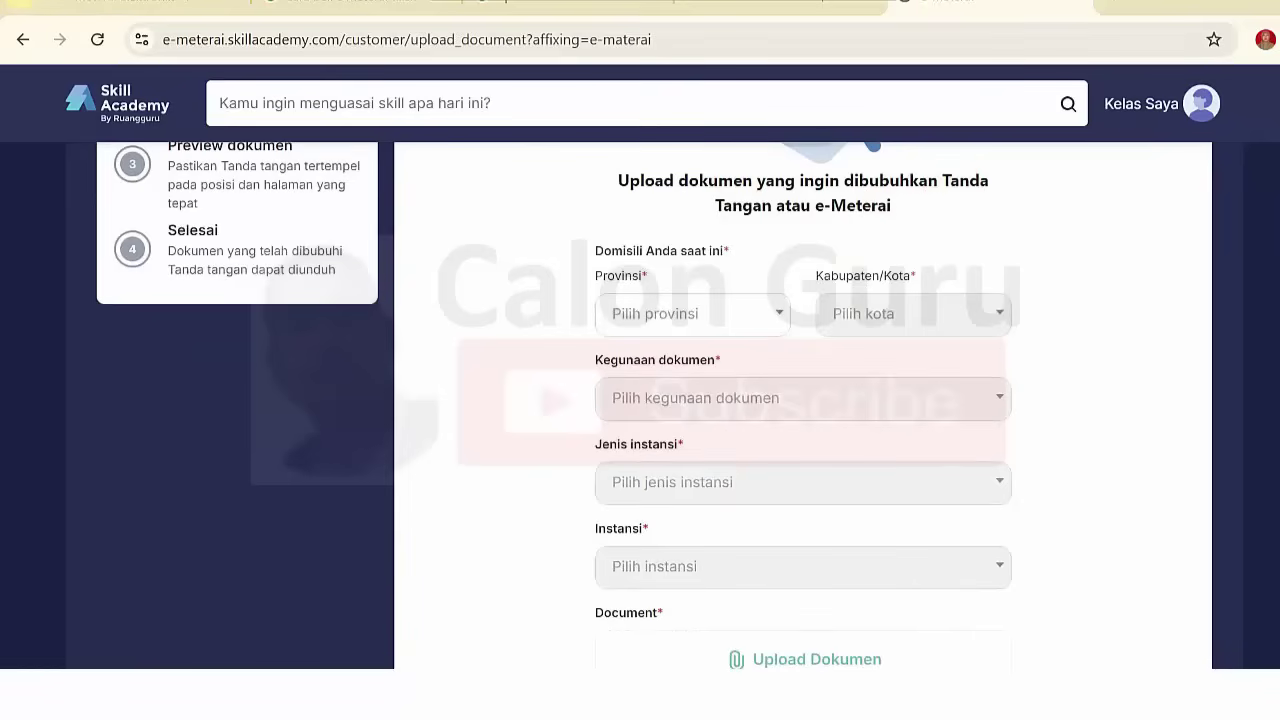
pyautogui.scroll(-3, 640, 400)
pyautogui.scroll(2, 640, 400)
pyautogui.scroll(1, 640, 400)
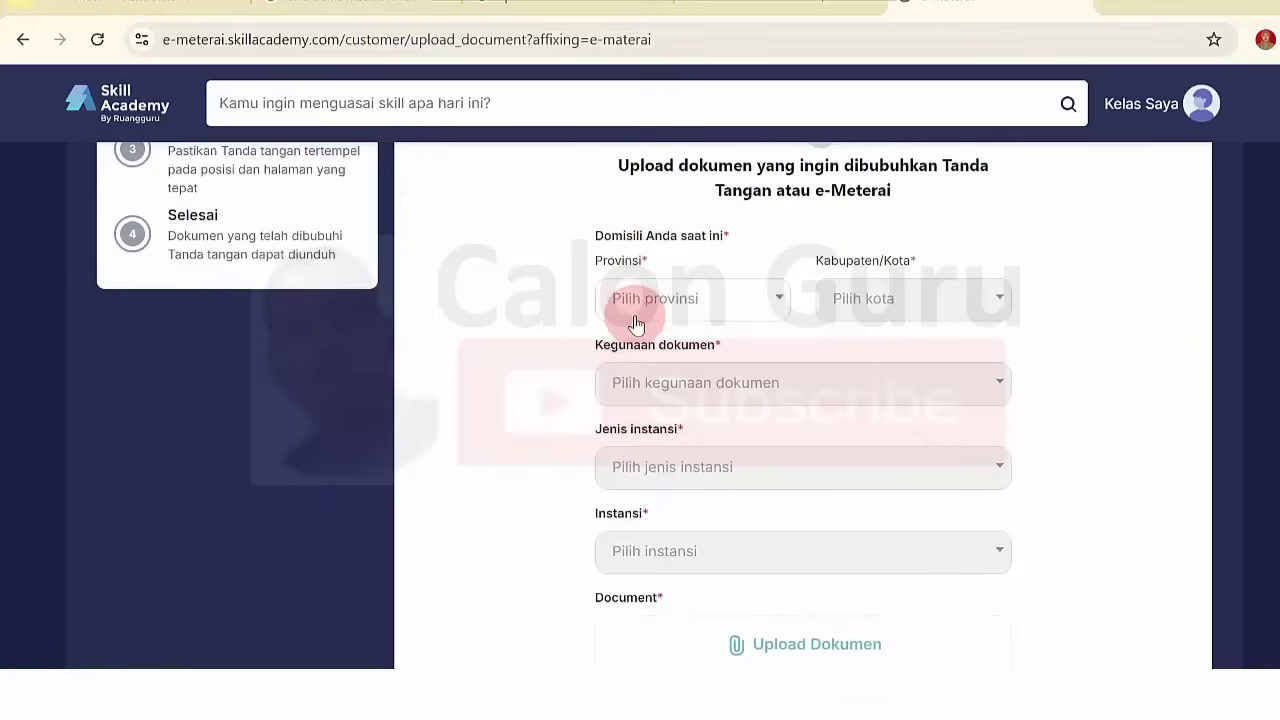
pyautogui.click(777, 300)
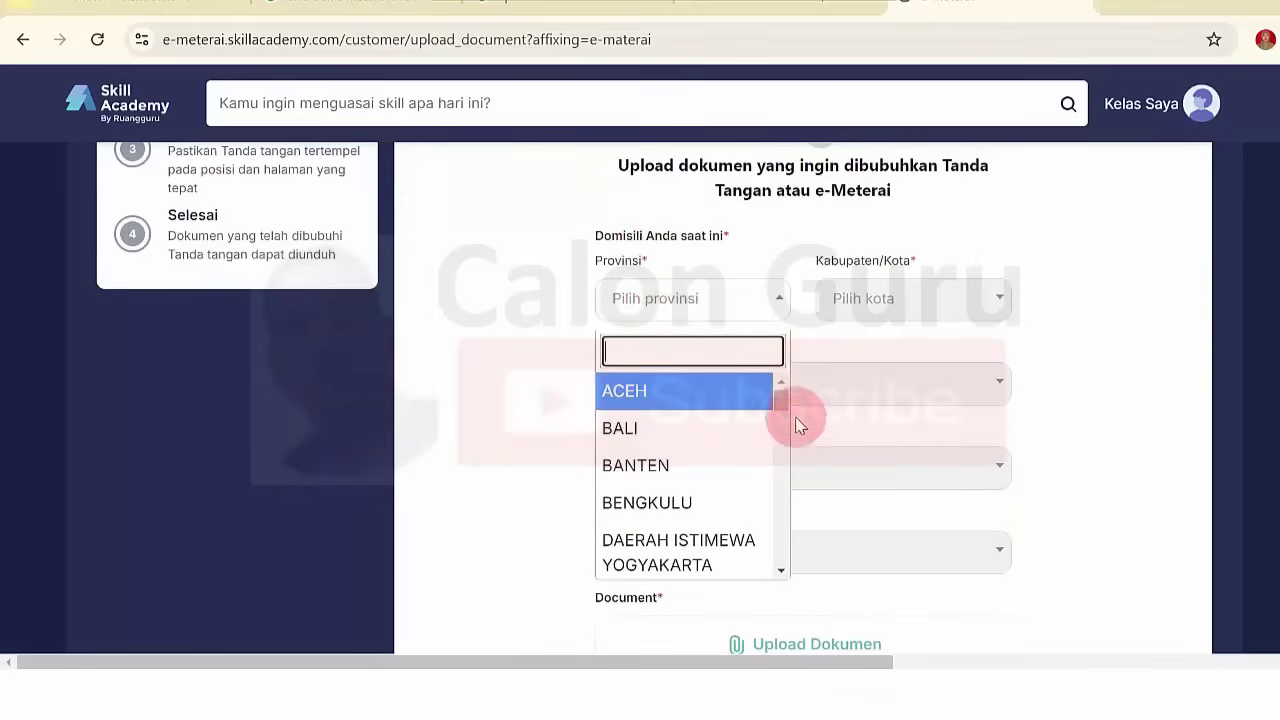
pyautogui.click(981, 257)
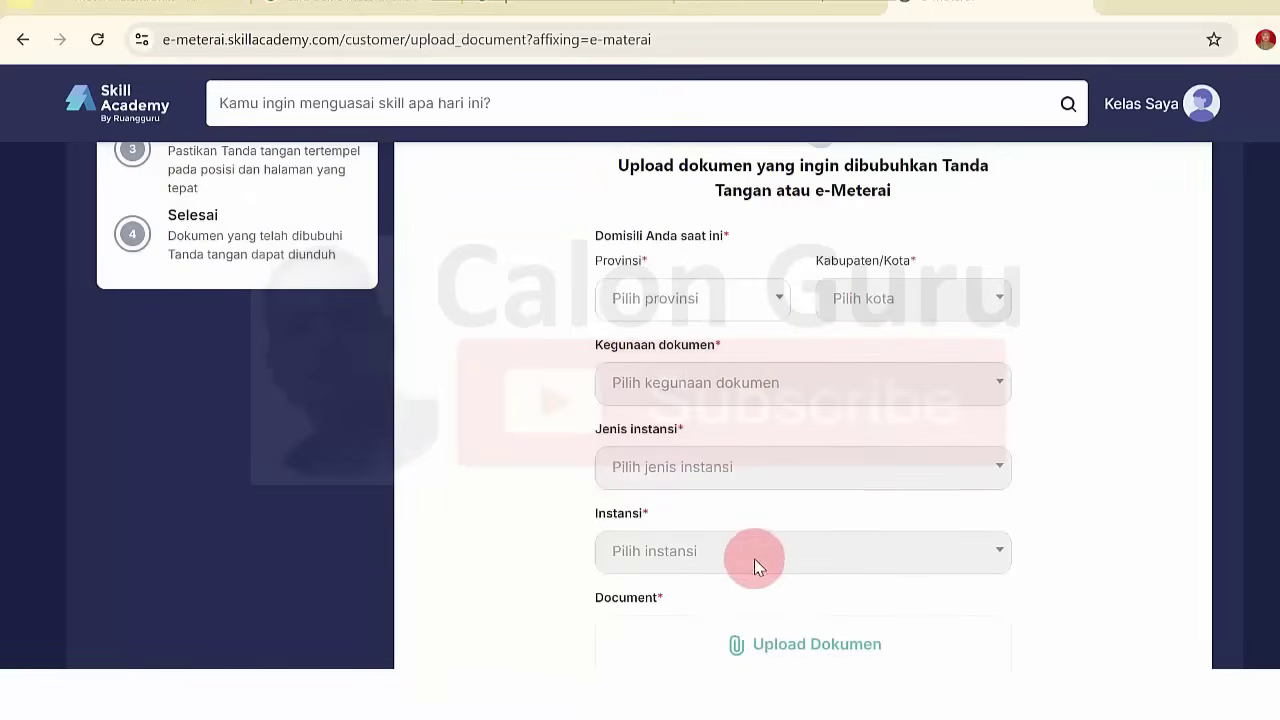
# - Set Kegunaan dokumen to Seleksi CPNS so Jenis instansi prefills as Pemerintah Kabupaten
pyautogui.scroll(-3, 803, 400)
pyautogui.scroll(-2, 803, 400)
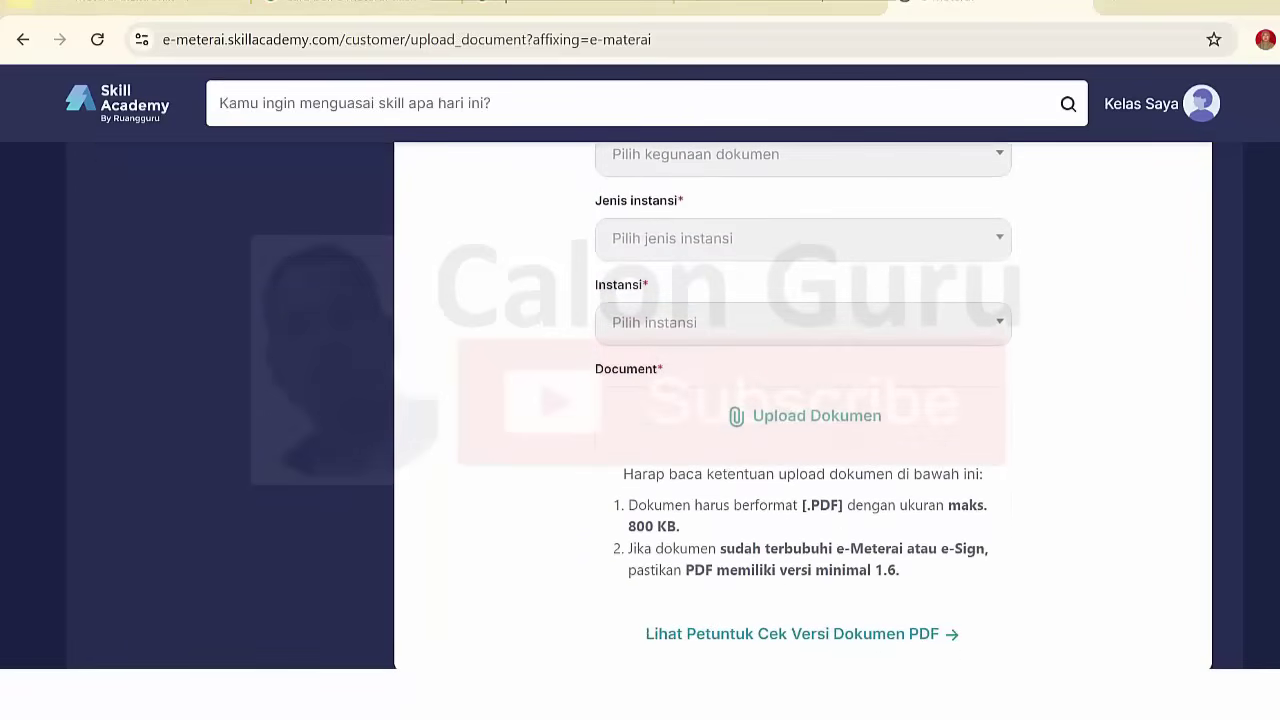
pyautogui.scroll(2, 803, 400)
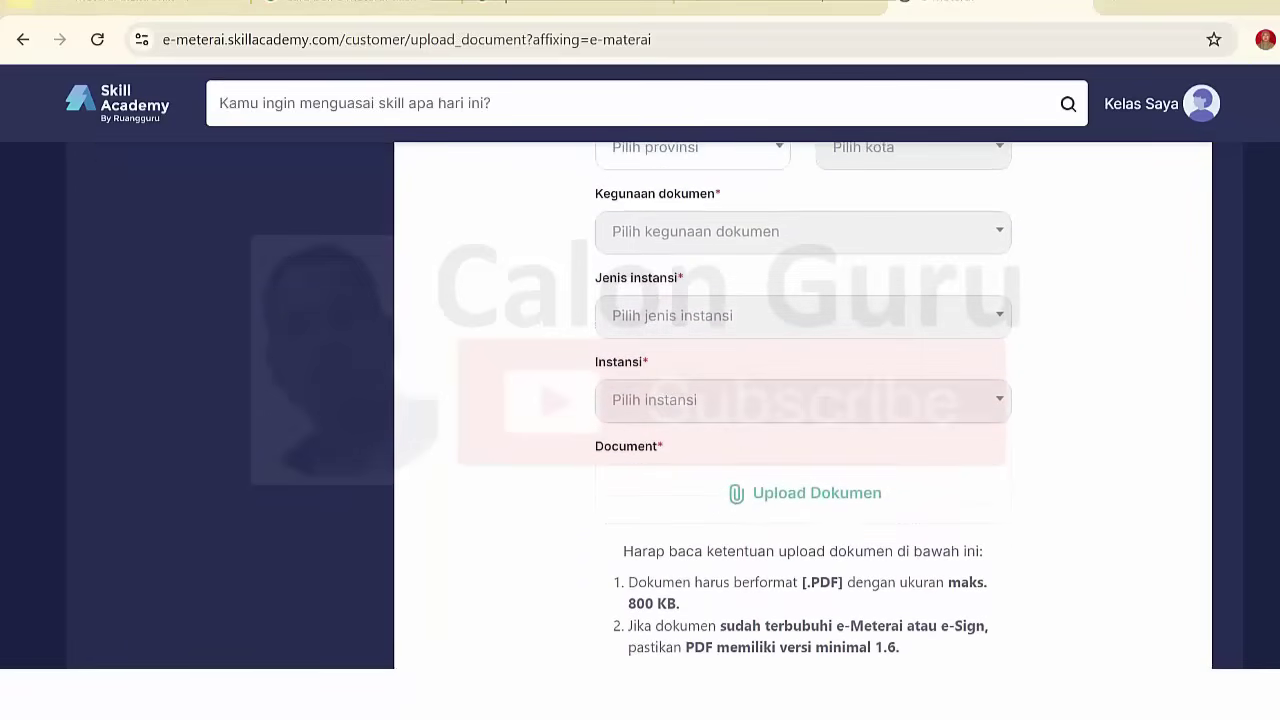
pyautogui.scroll(4, 803, 400)
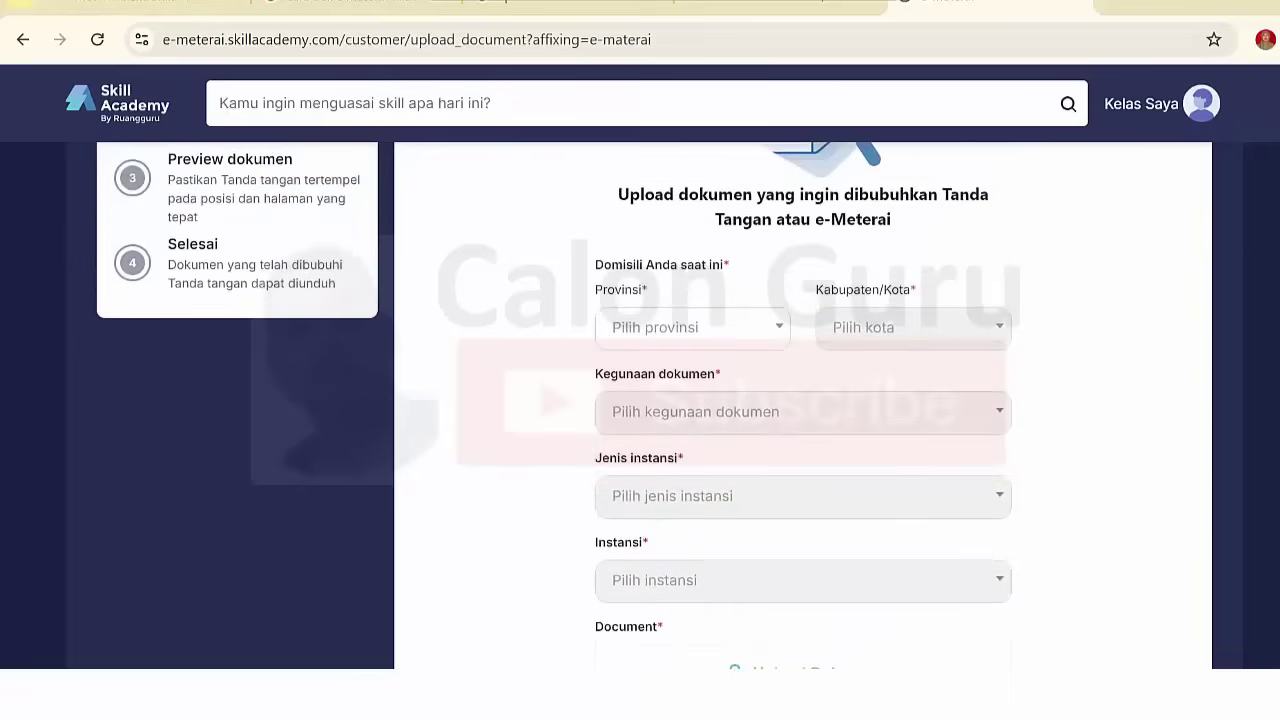
pyautogui.scroll(-2, 803, 400)
pyautogui.click(833, 578)
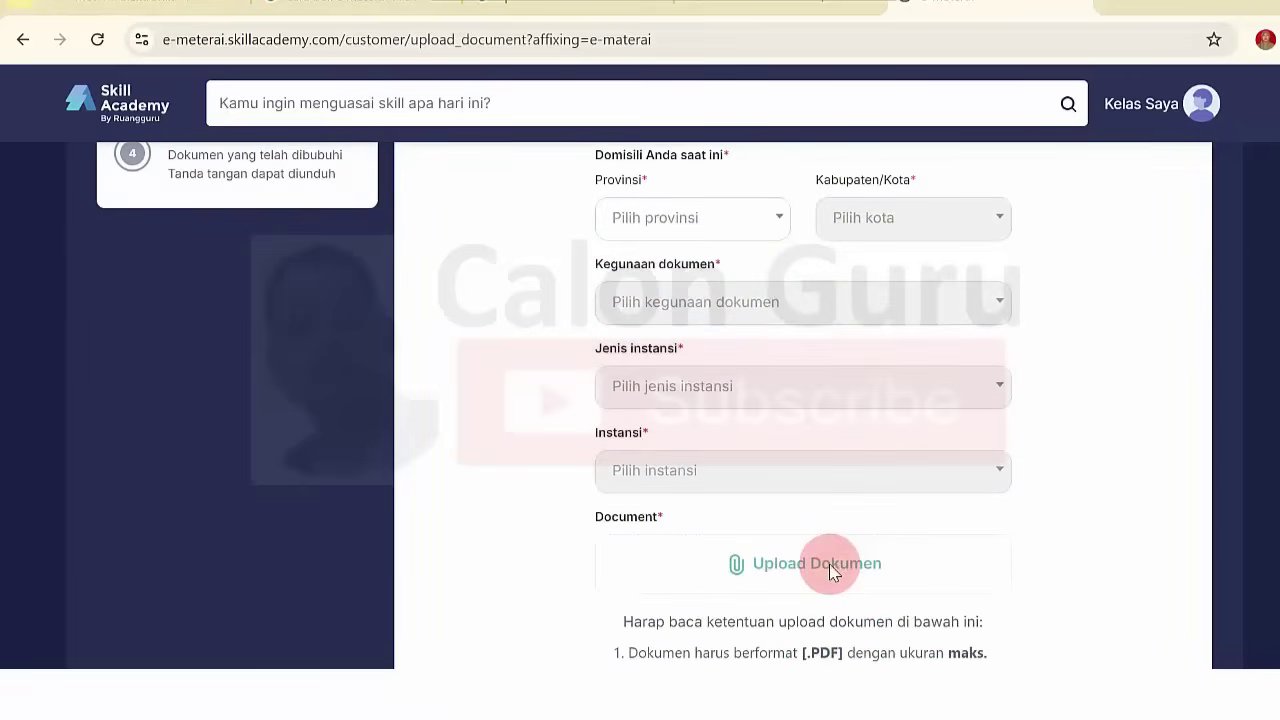
pyautogui.tripleClick(830, 568)
pyautogui.click(830, 568)
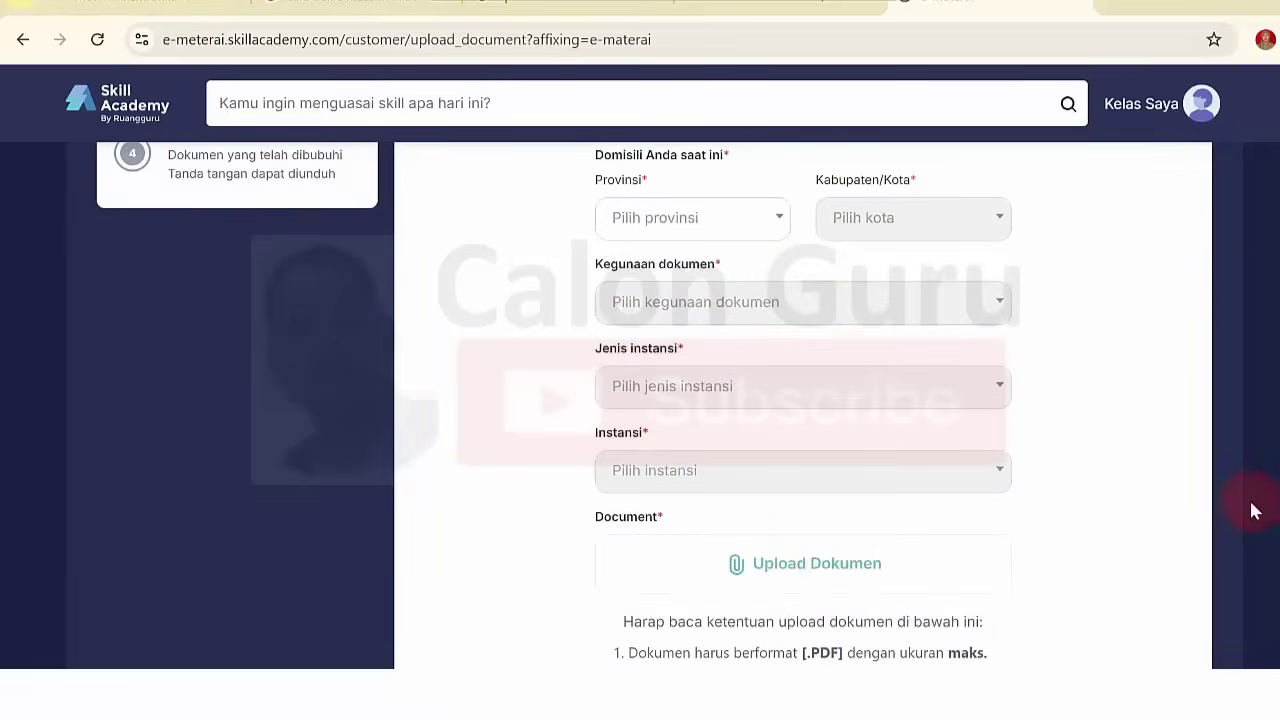
pyautogui.scroll(2, 803, 400)
pyautogui.scroll(-2, 803, 400)
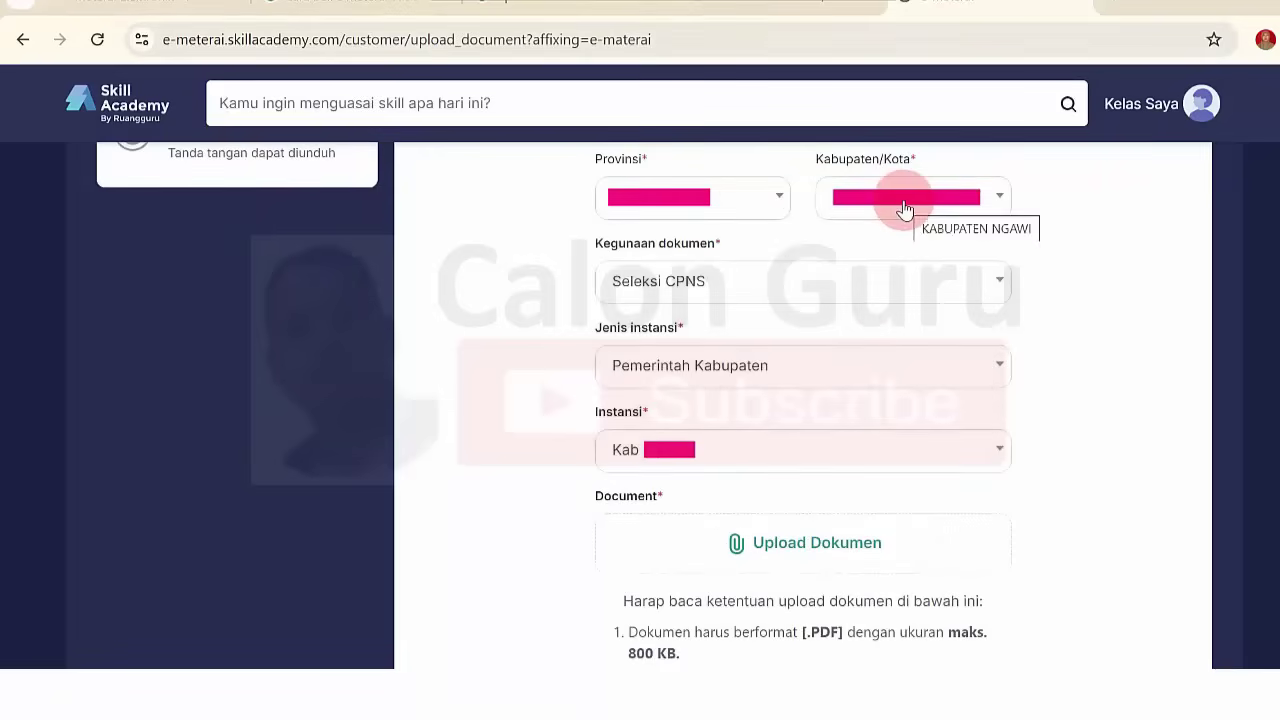
pyautogui.click(755, 293)
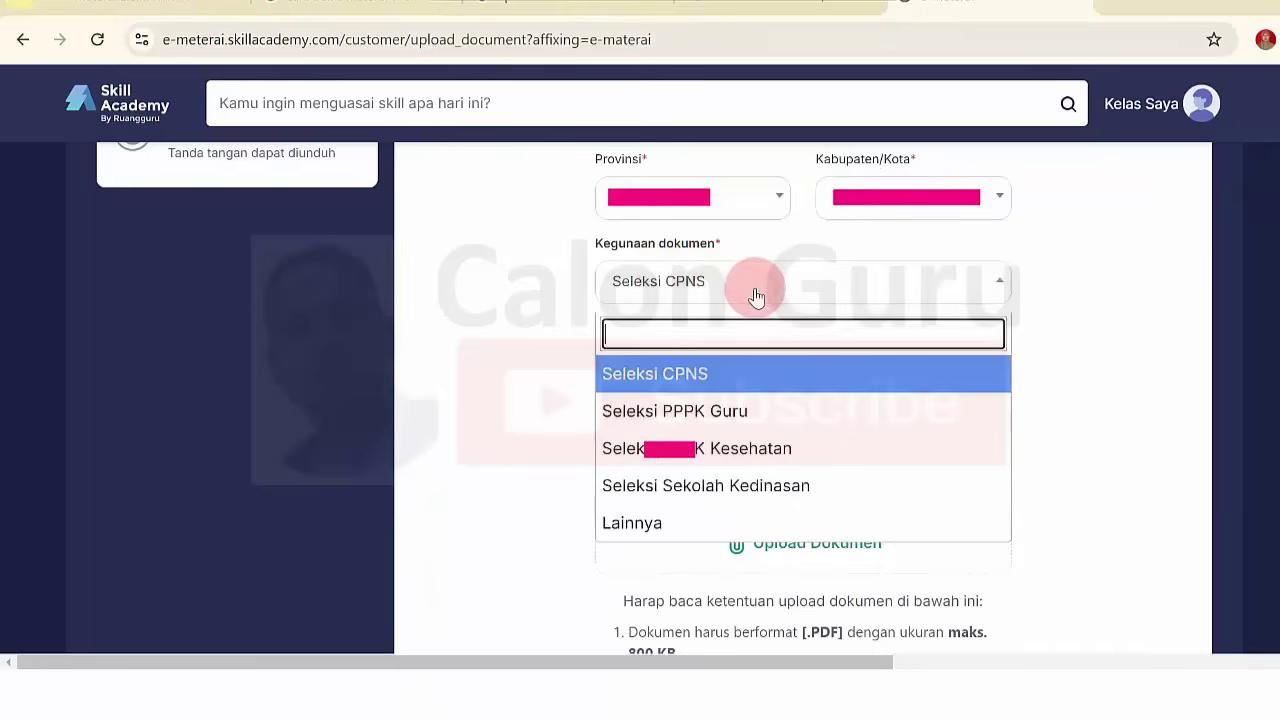
pyautogui.click(768, 388)
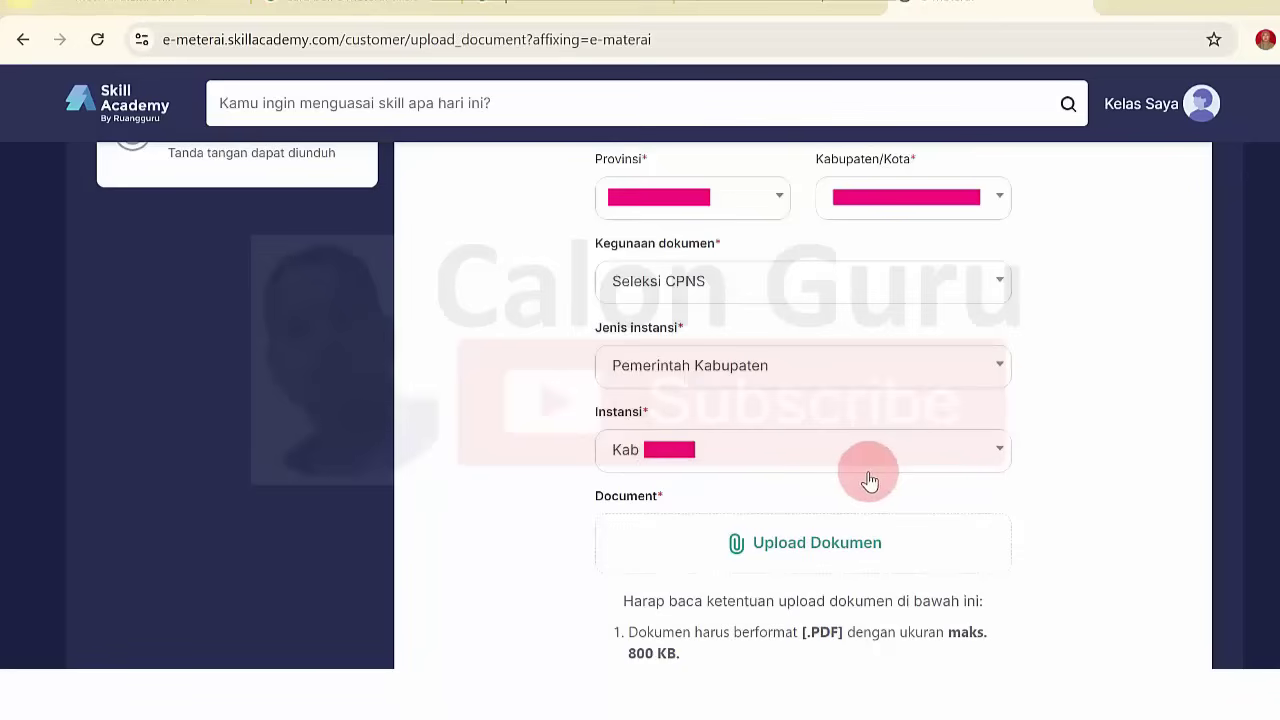
# - Upload Surat Pernyataan Tidak Pindah from the Berkas E Meterai folder into the stamping preview
pyautogui.click(776, 550)
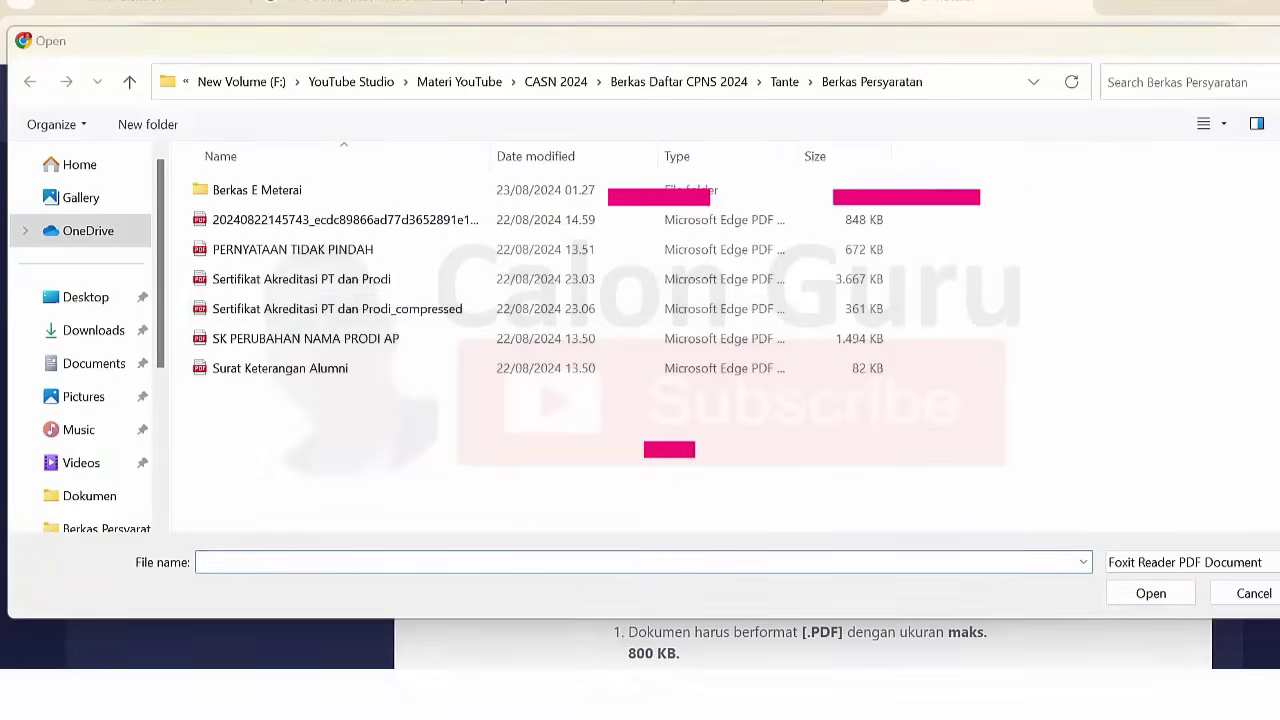
pyautogui.click(838, 311)
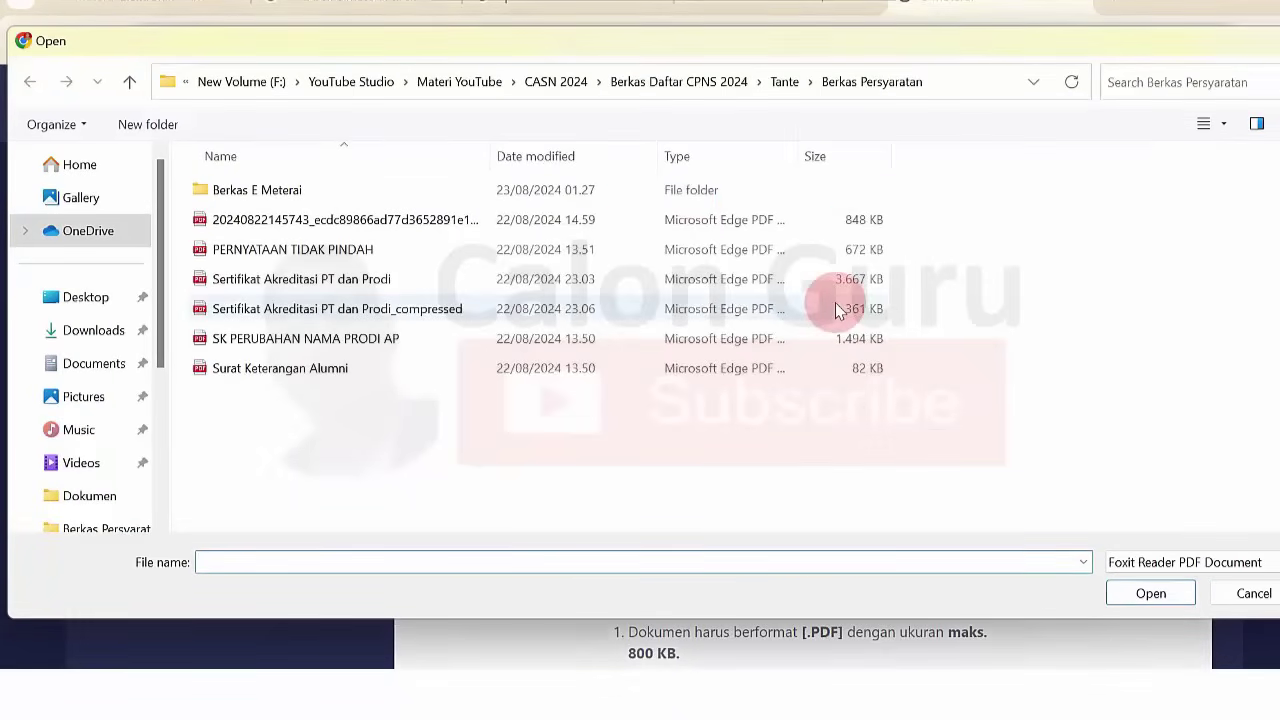
pyautogui.doubleClick(337, 189)
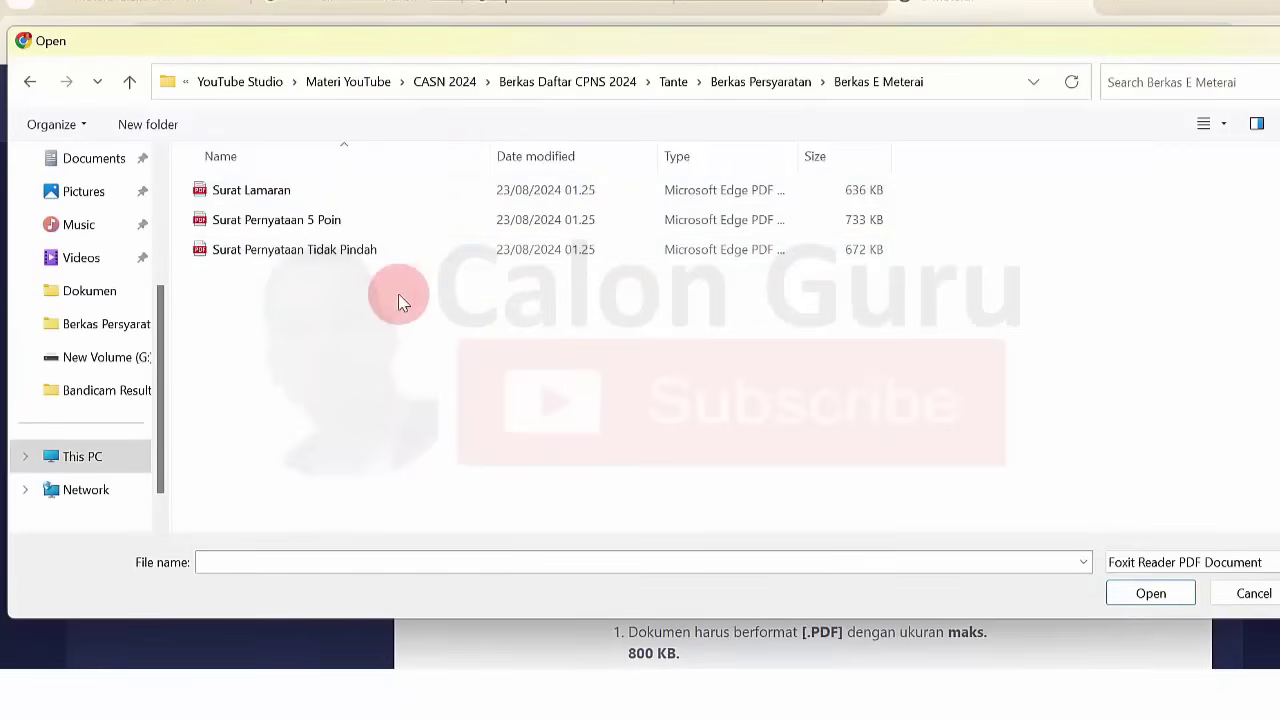
pyautogui.click(338, 251)
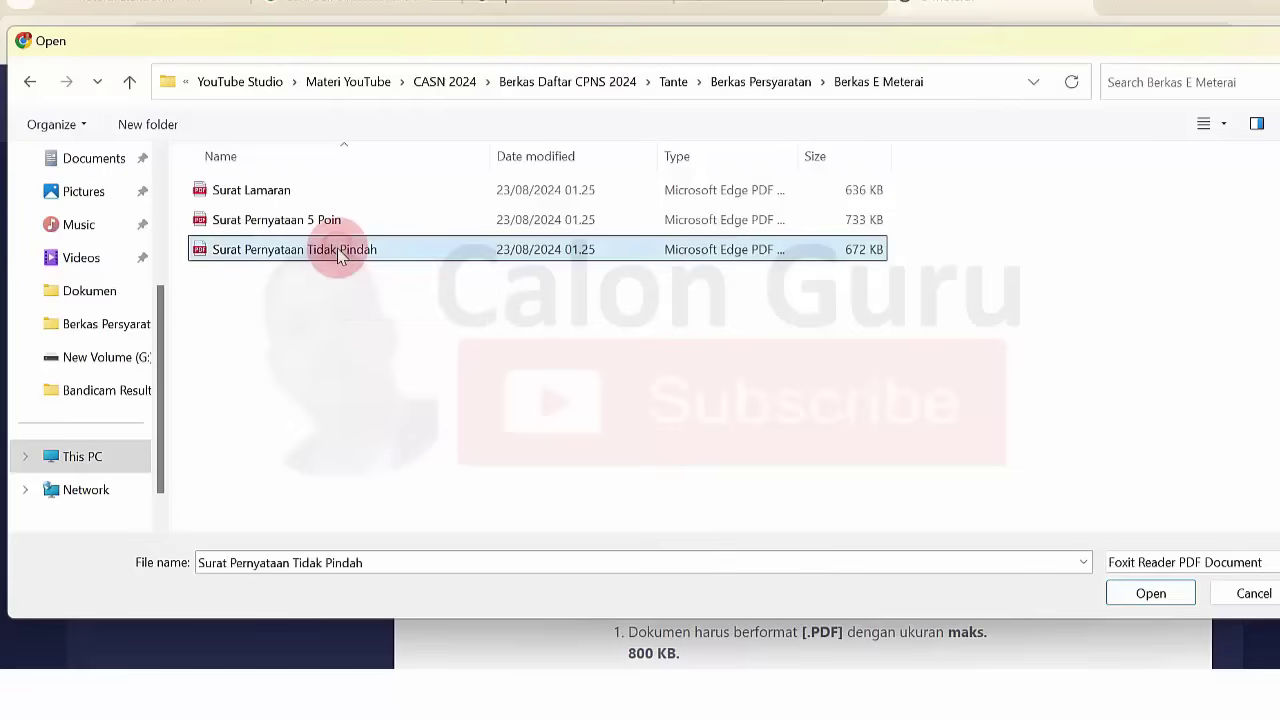
pyautogui.click(1149, 594)
pyautogui.scroll(-5, 1142, 583)
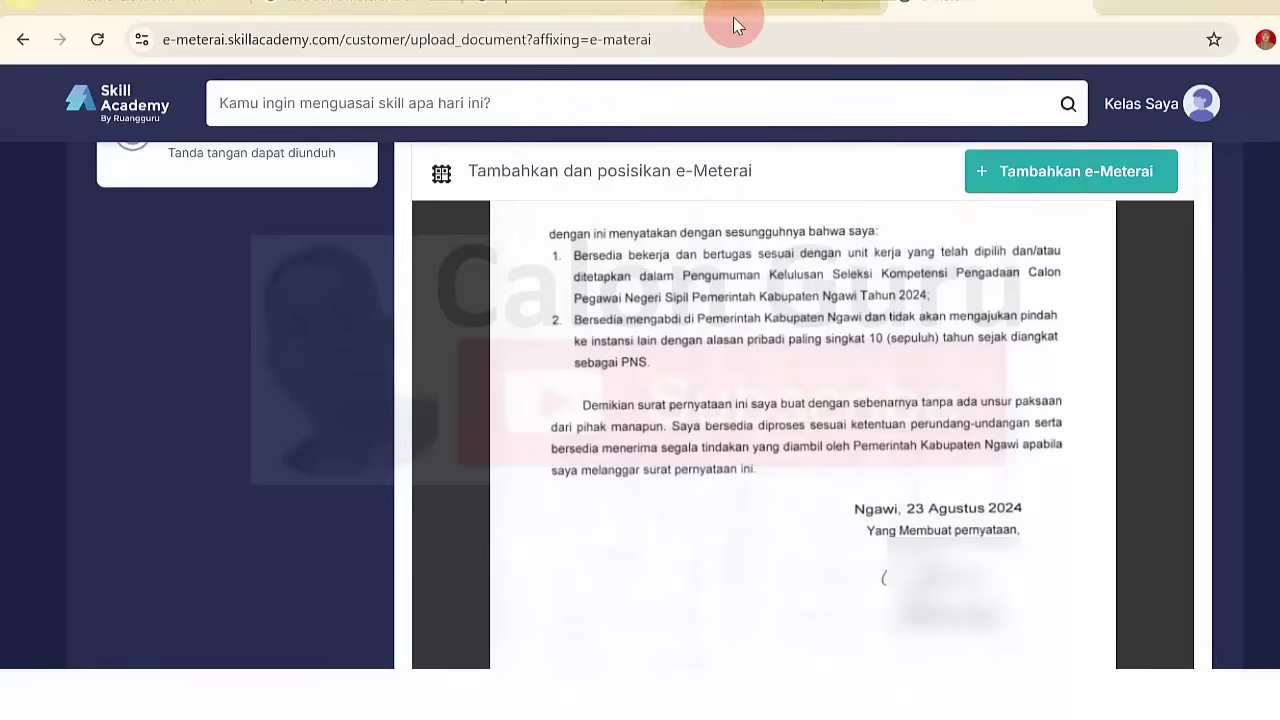
# - Add an e-Meterai stamp to the statement and move it up toward the signature
pyautogui.scroll(3, 720, 180)
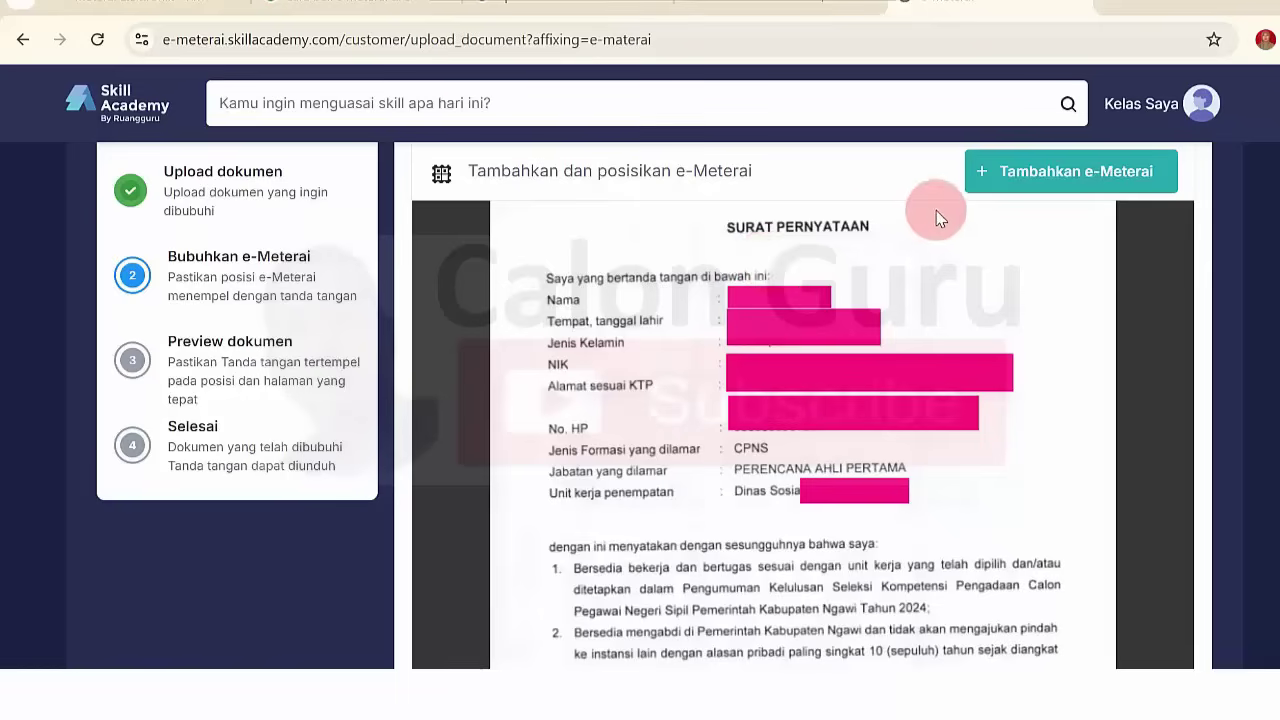
pyautogui.click(1045, 172)
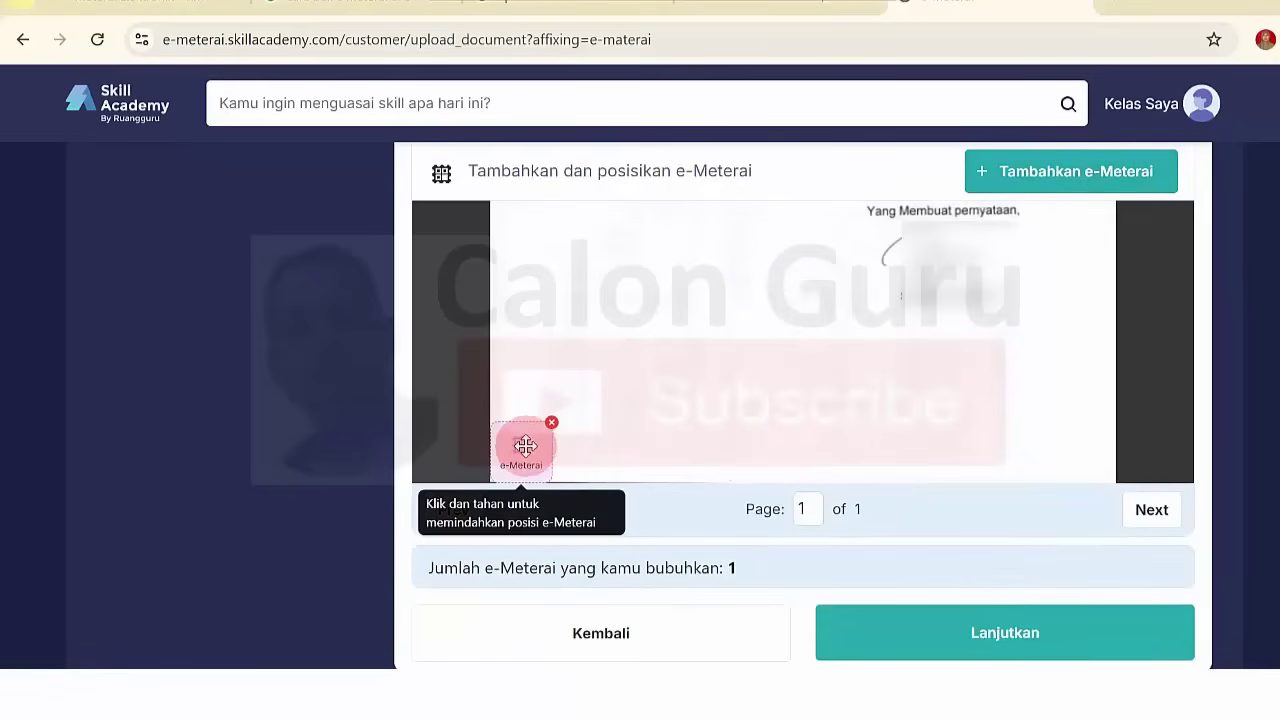
pyautogui.moveTo(525, 445); pyautogui.dragTo(665, 387)
pyautogui.click(726, 363)
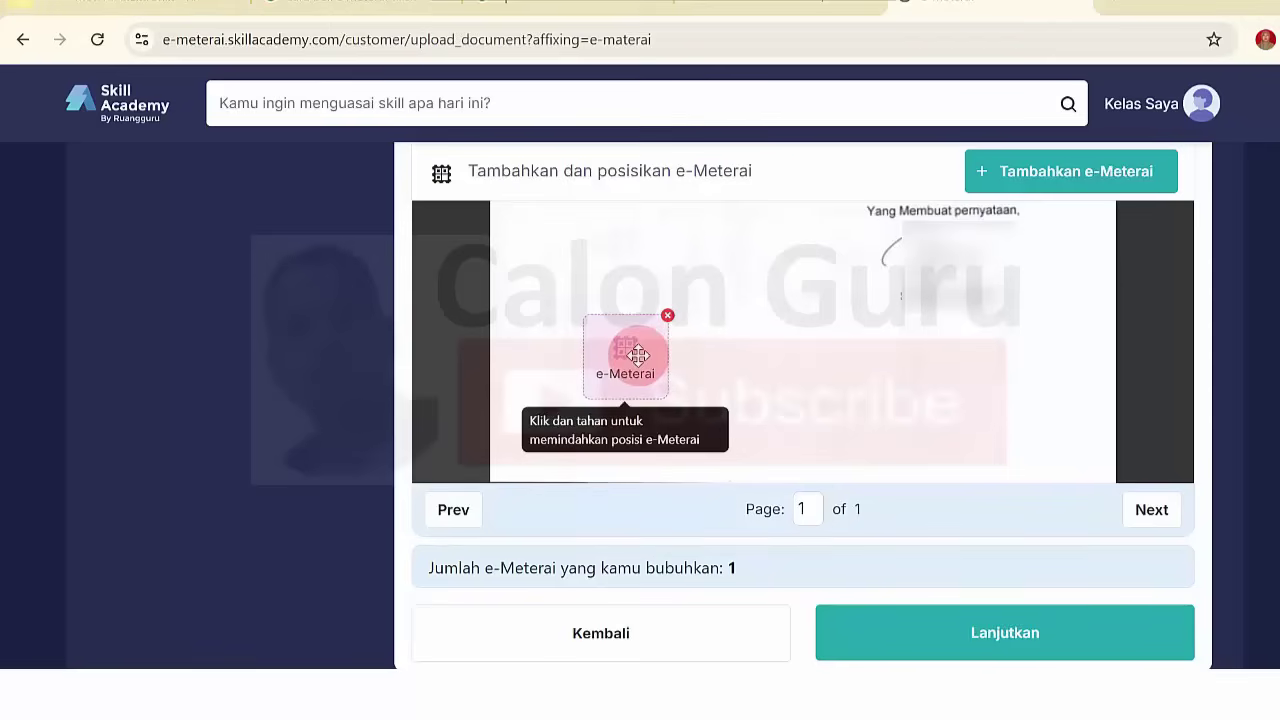
pyautogui.moveTo(638, 354); pyautogui.dragTo(728, 274)
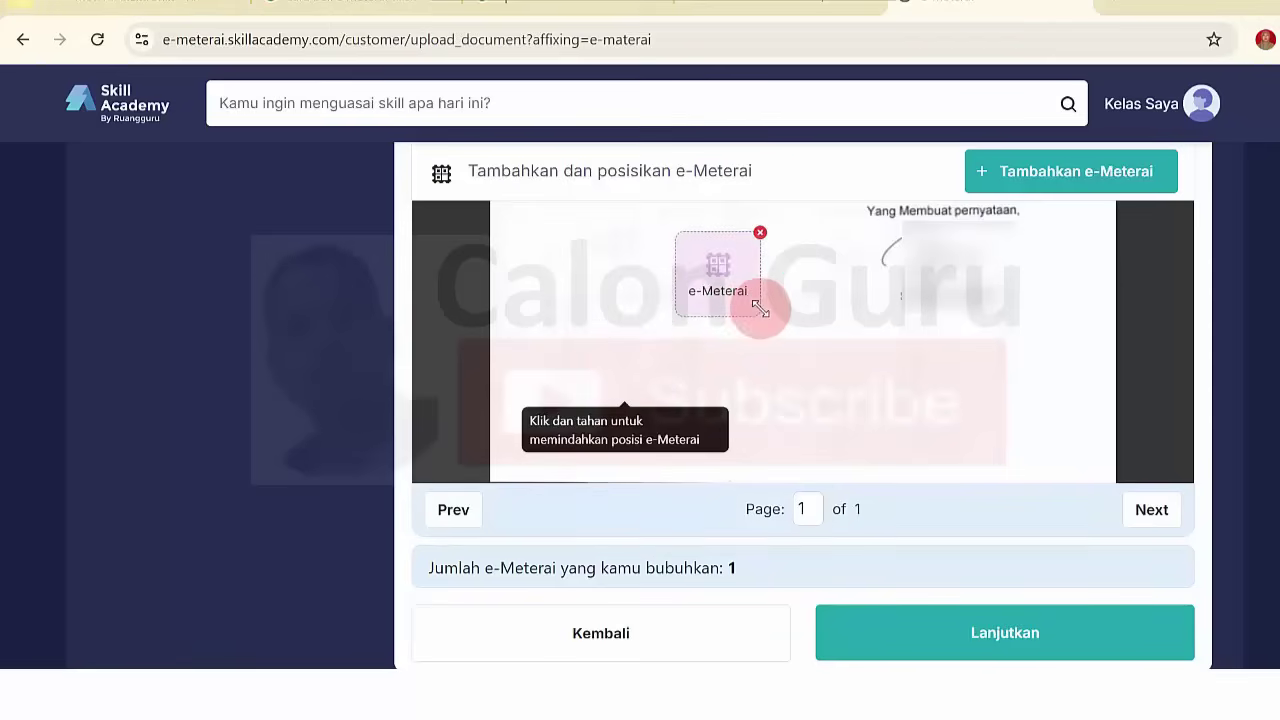
# - Resize the stamp and nudge it right so it sits beside the signature
pyautogui.moveTo(758, 314); pyautogui.dragTo(866, 417)
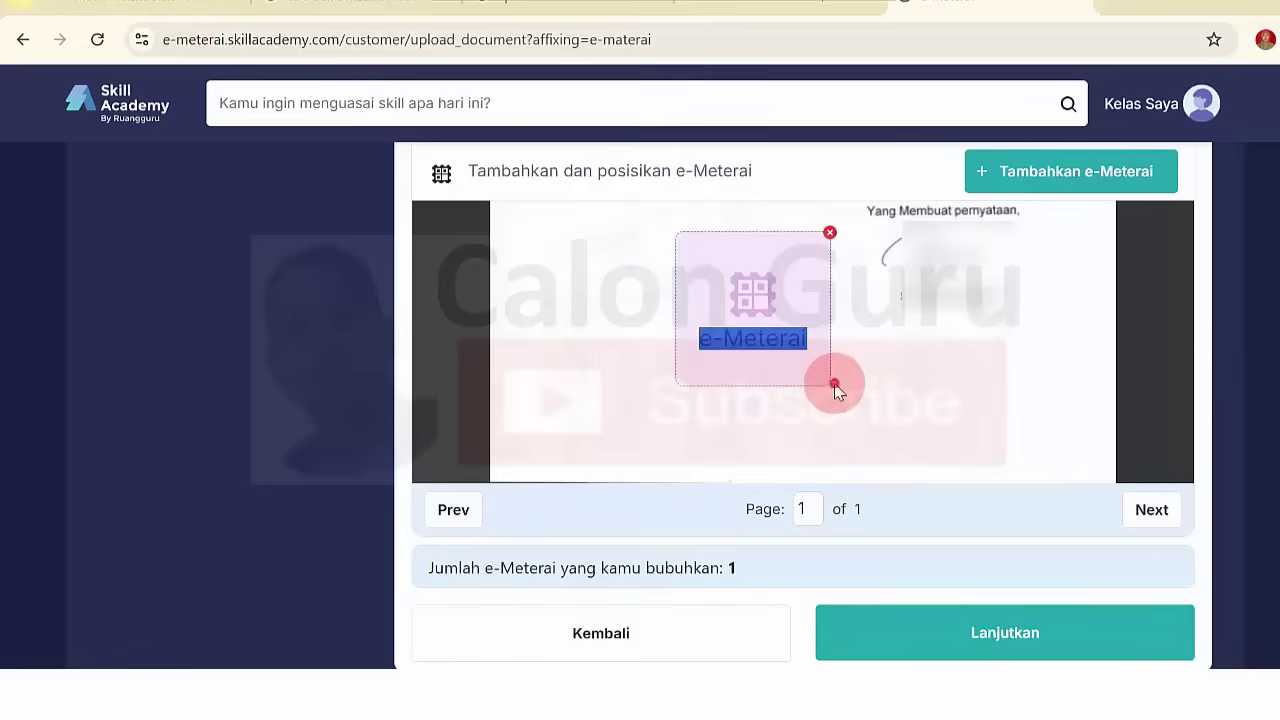
pyautogui.click(838, 391)
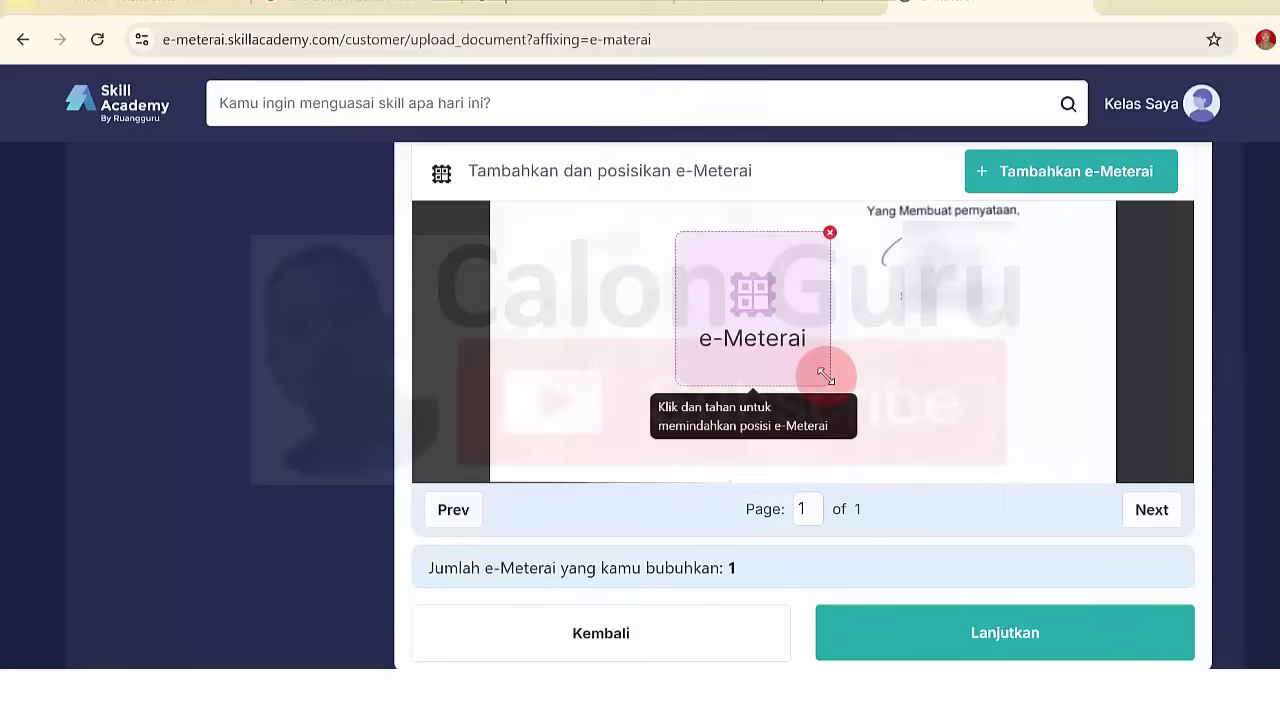
pyautogui.moveTo(826, 376); pyautogui.dragTo(804, 281)
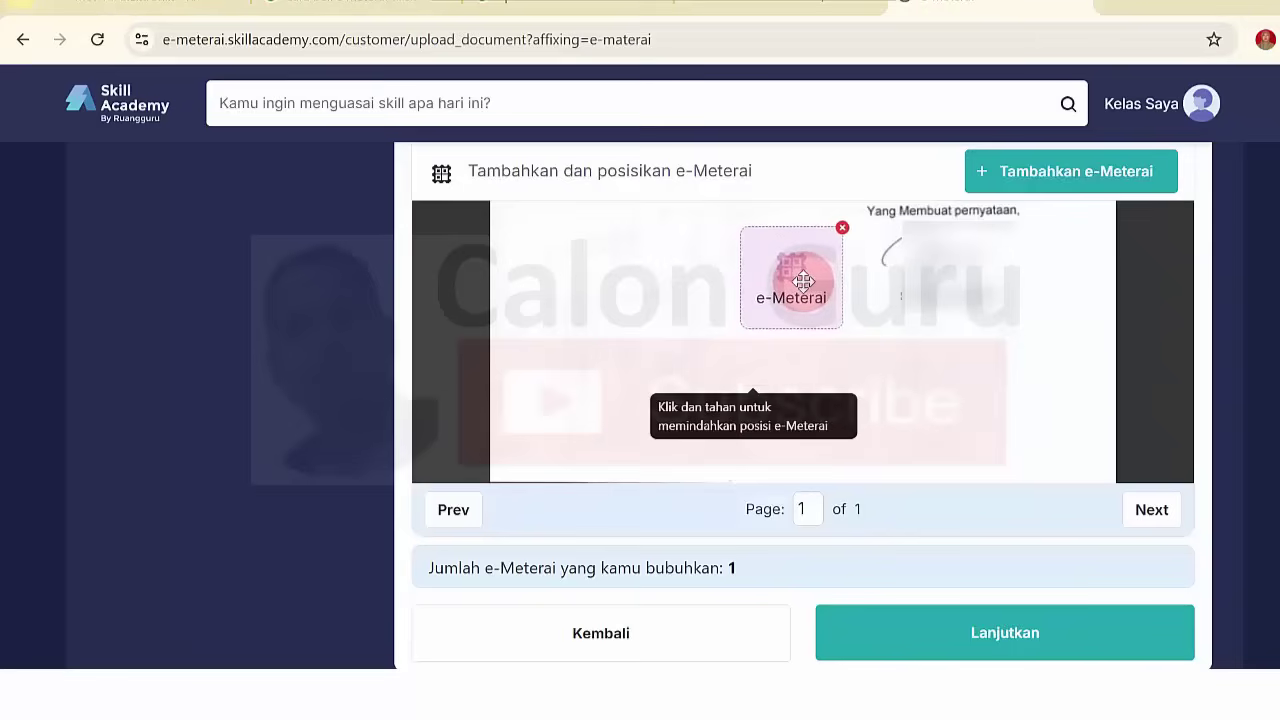
pyautogui.moveTo(804, 281); pyautogui.dragTo(845, 264)
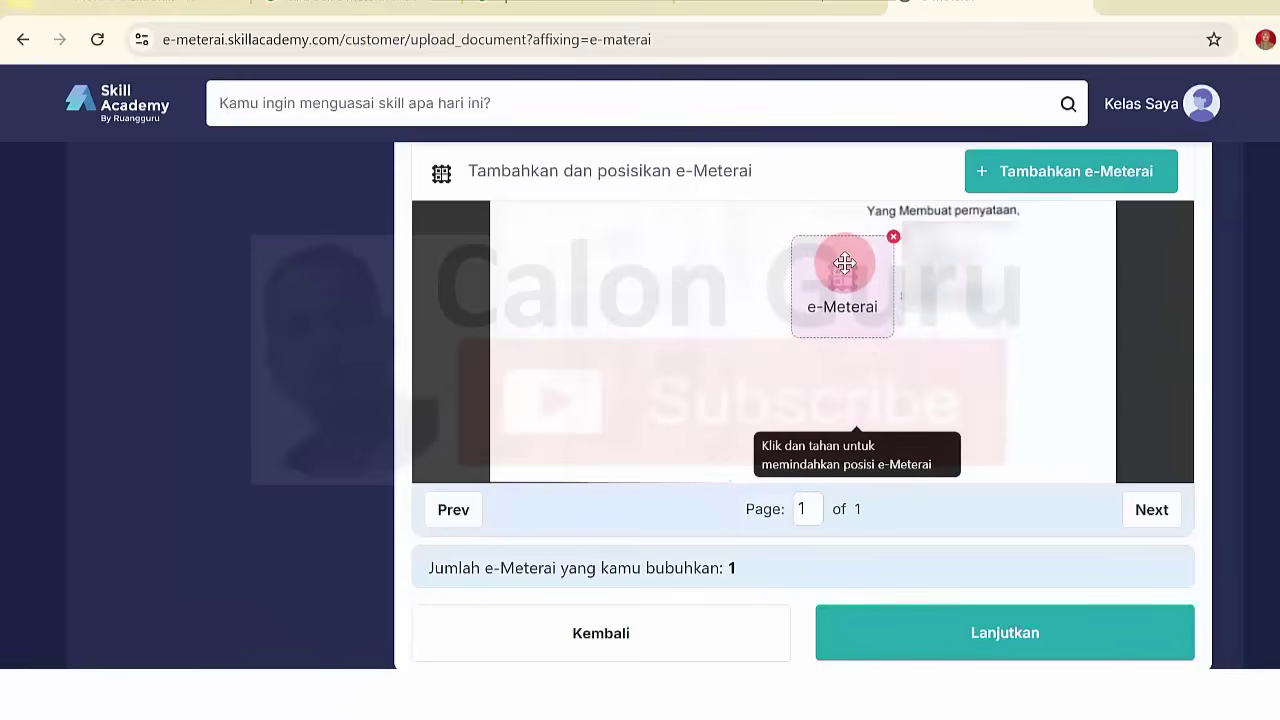
pyautogui.moveTo(845, 263); pyautogui.dragTo(825, 252)
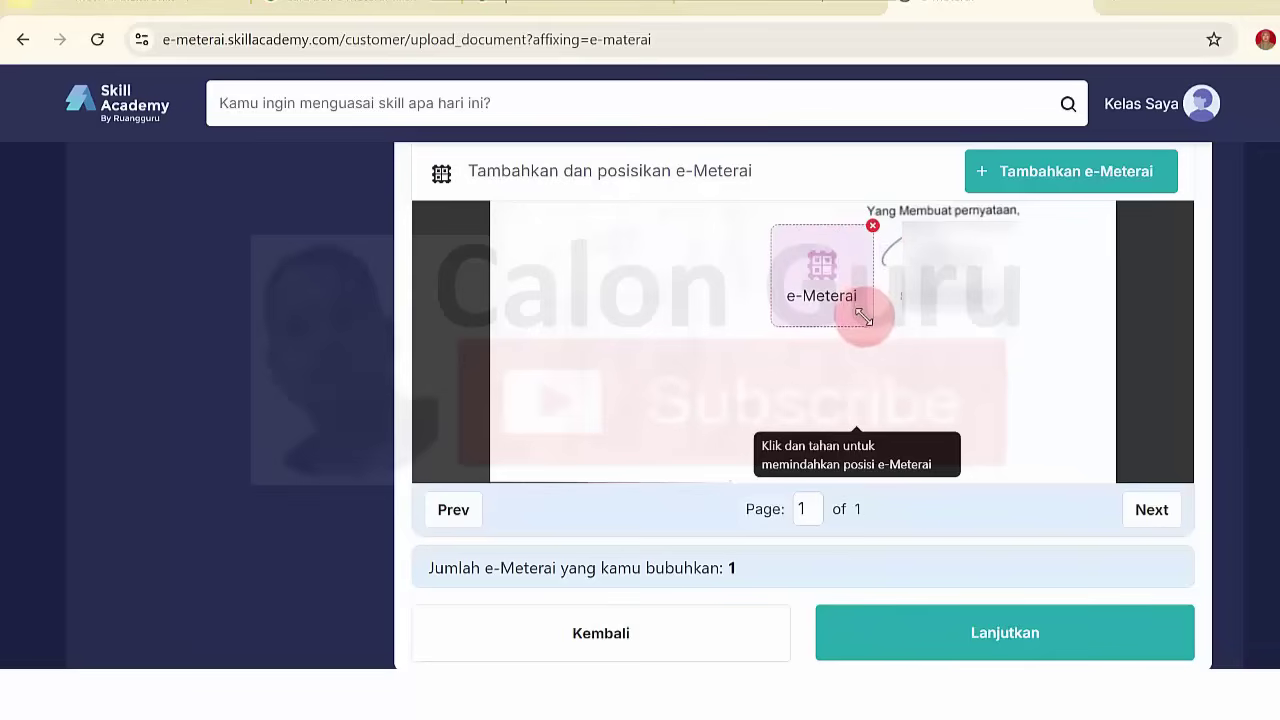
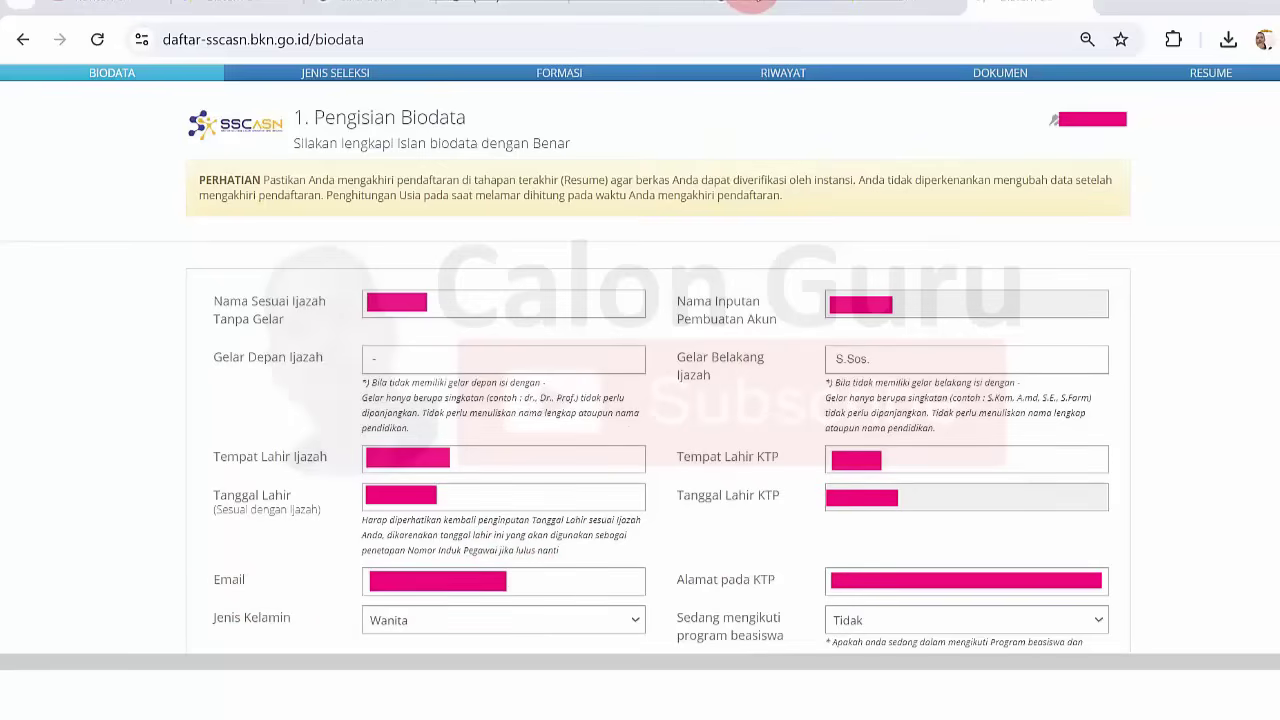
# - Submit the completed Biodata form to move on to Memilih Jenis Seleksi
pyautogui.scroll(-5, 755, 2)
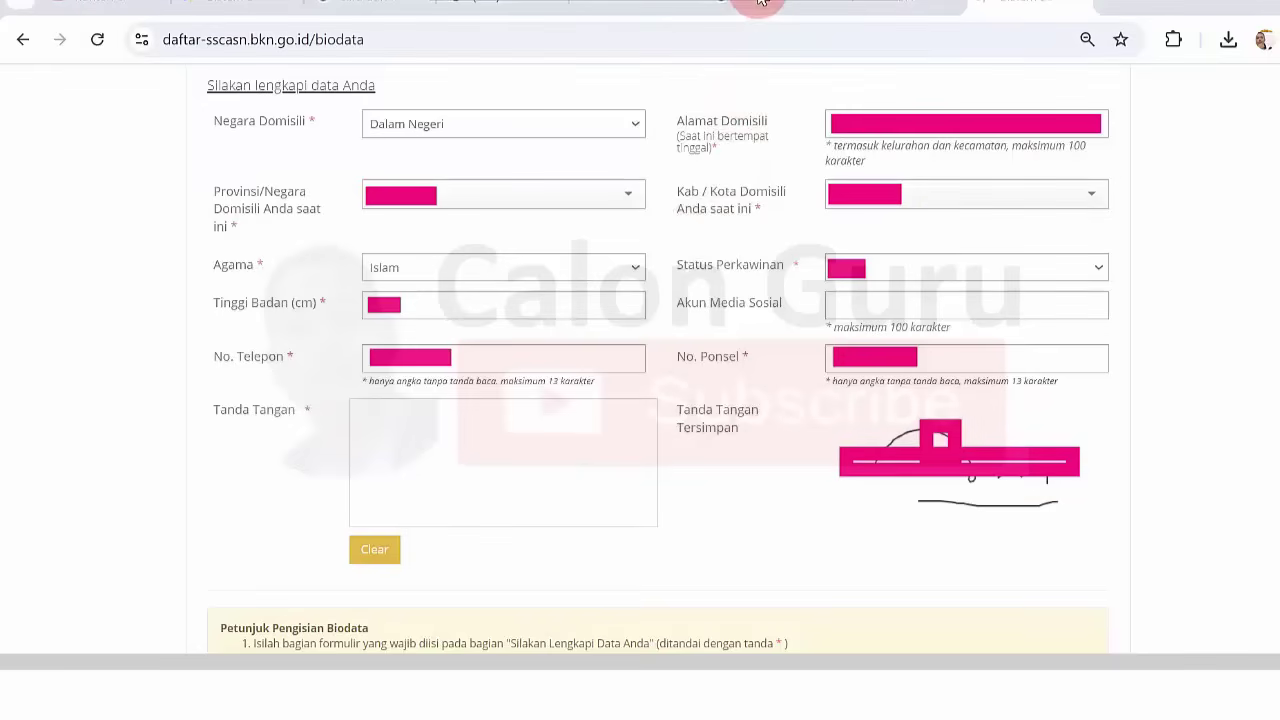
pyautogui.scroll(-4, 752, 5)
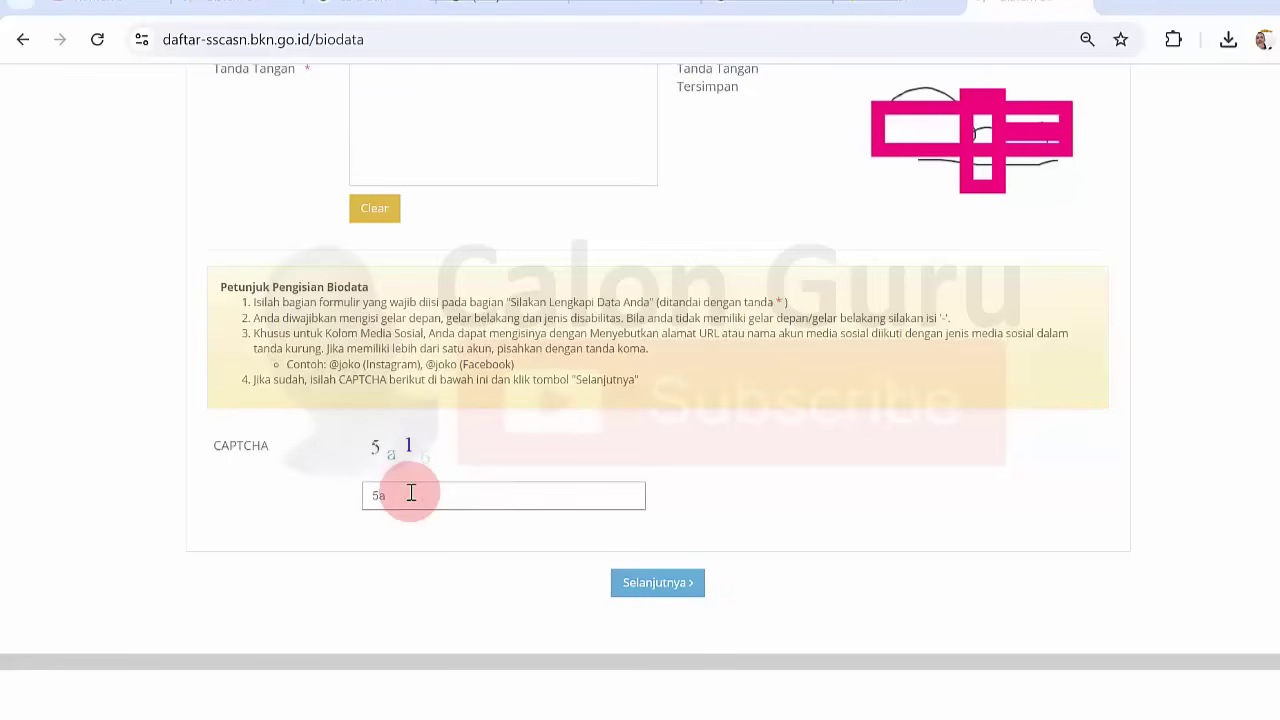
pyautogui.click(672, 588)
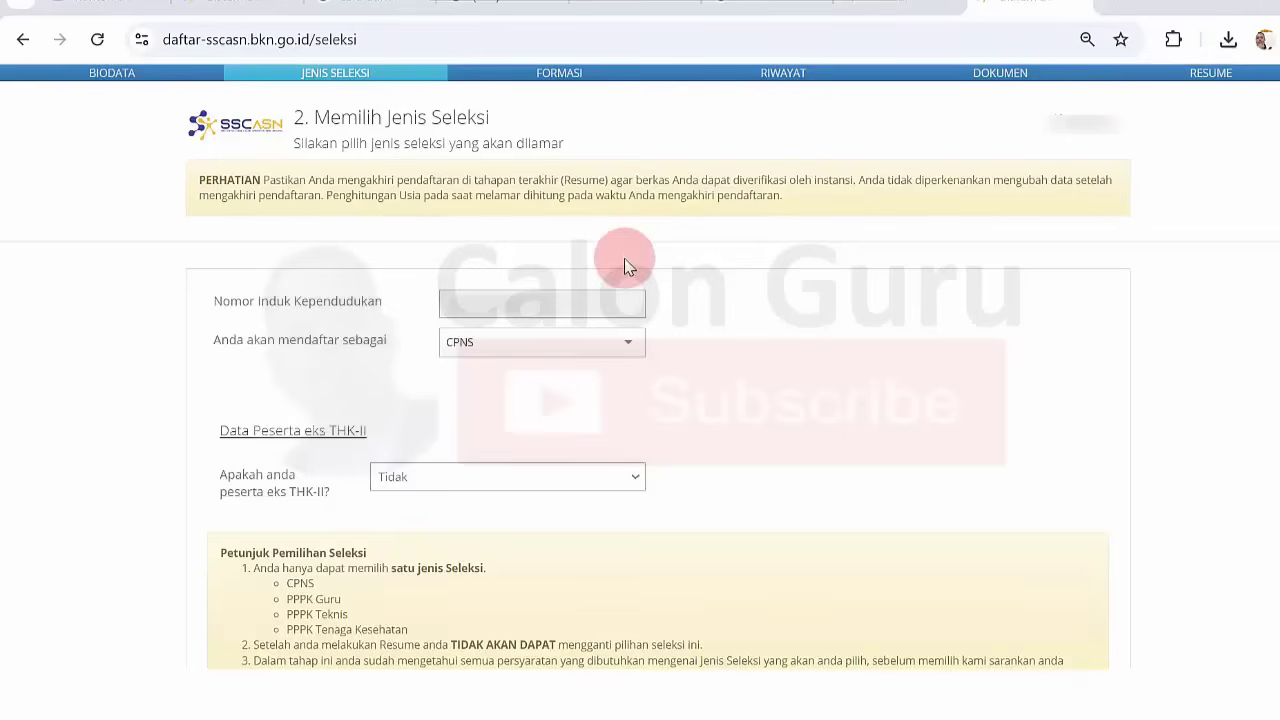
# - Register as CPNS in 'Anda akan mendaftar sebagai' and proceed to the Formasi step
pyautogui.click(600, 350)
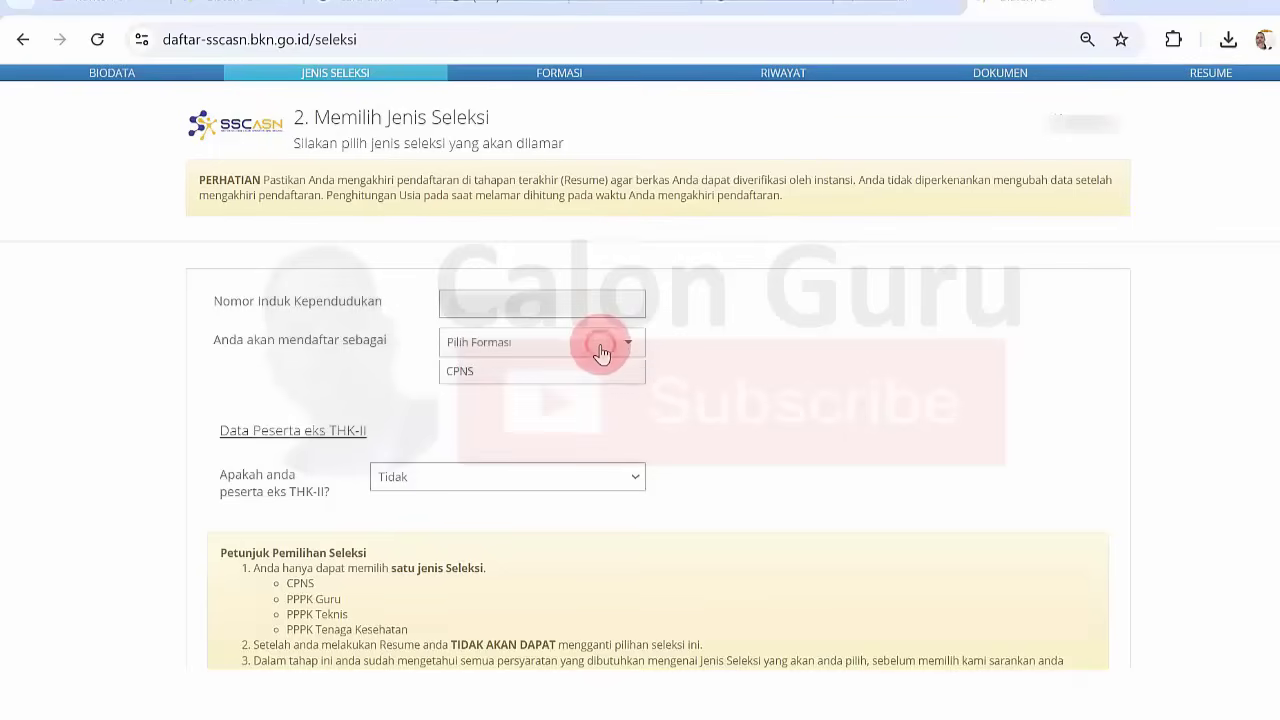
pyautogui.click(600, 371)
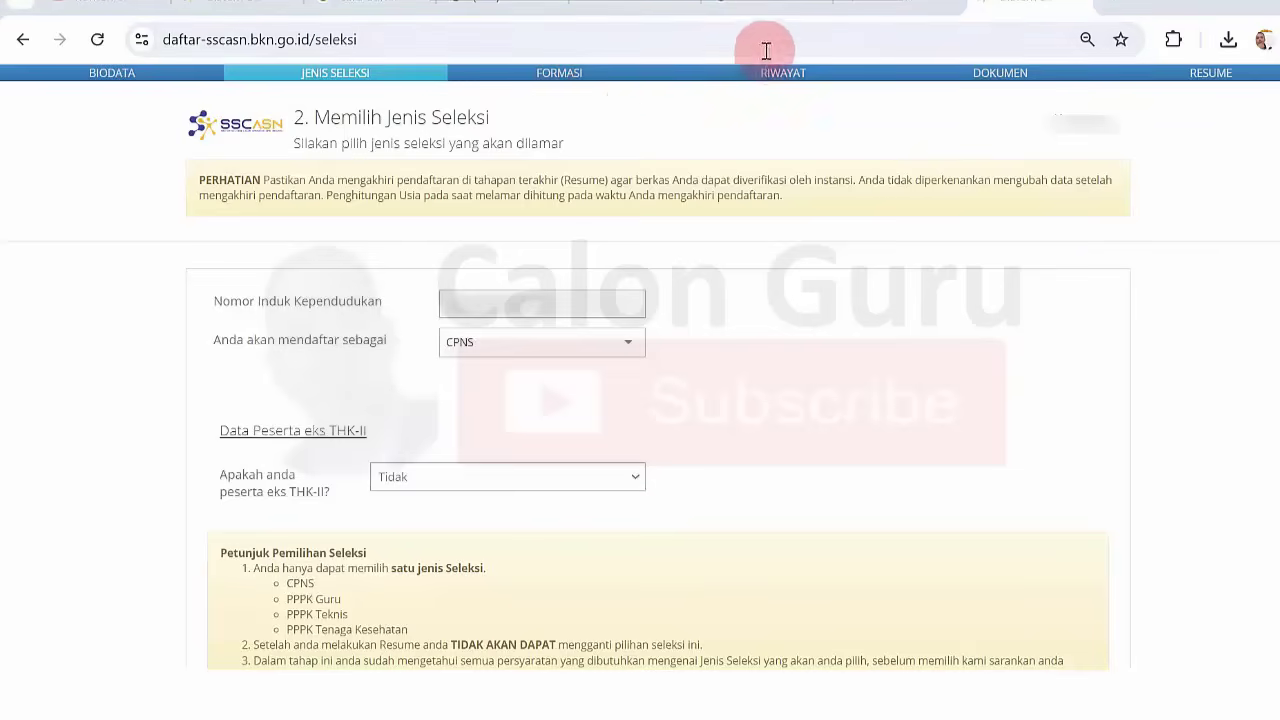
pyautogui.scroll(-2, 755, 5)
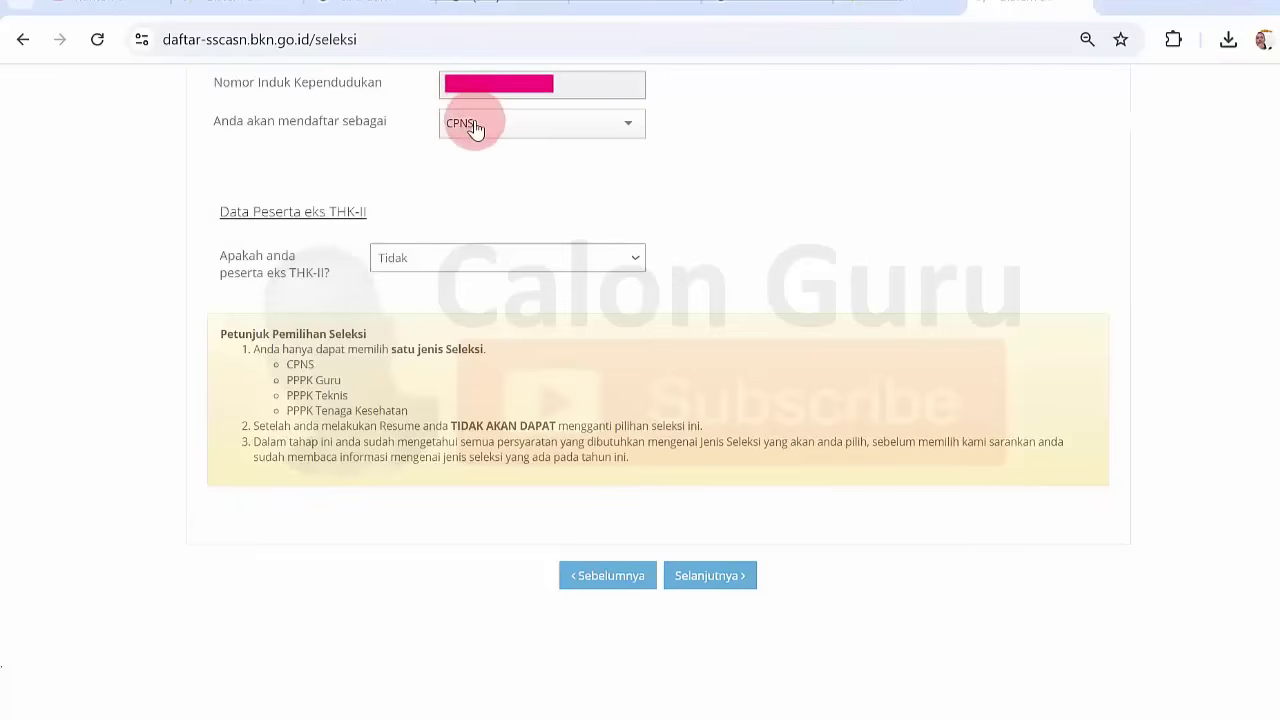
pyautogui.click(710, 578)
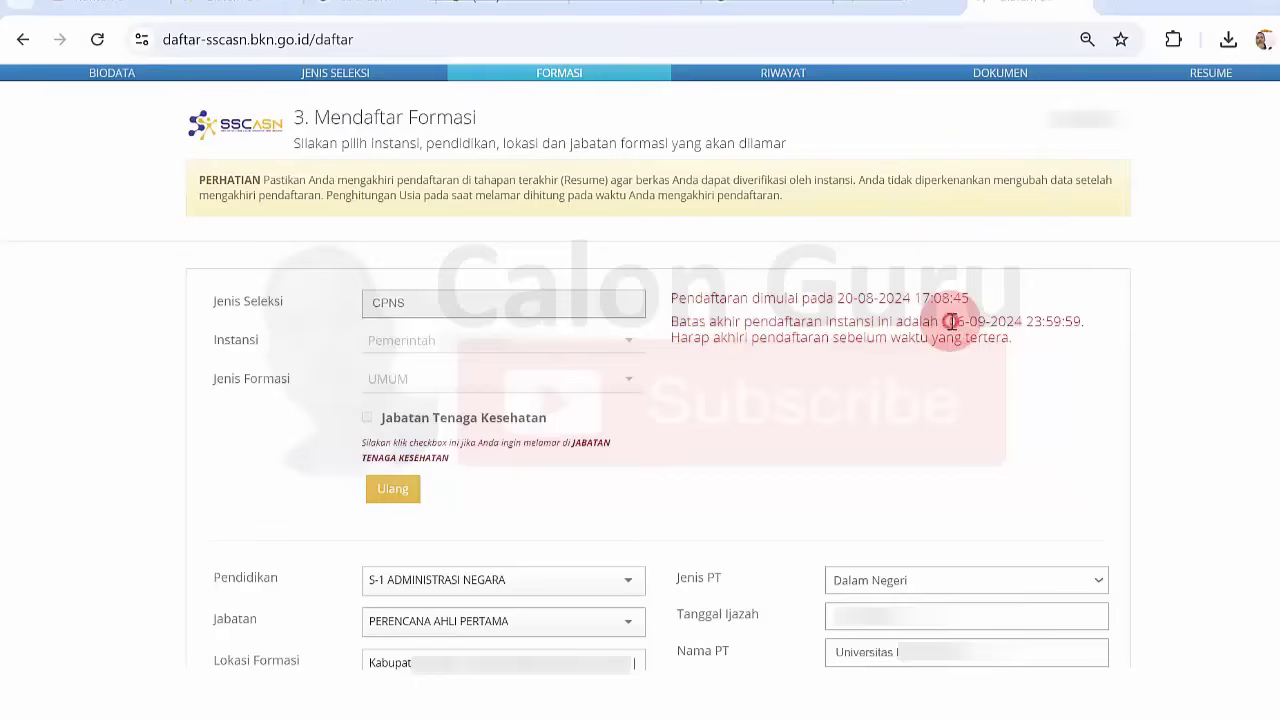
# - Review the registration deadline, enter the CAPTCHA code and submit the Formasi step
pyautogui.moveTo(950, 321); pyautogui.dragTo(1043, 321)
pyautogui.click(1043, 322)
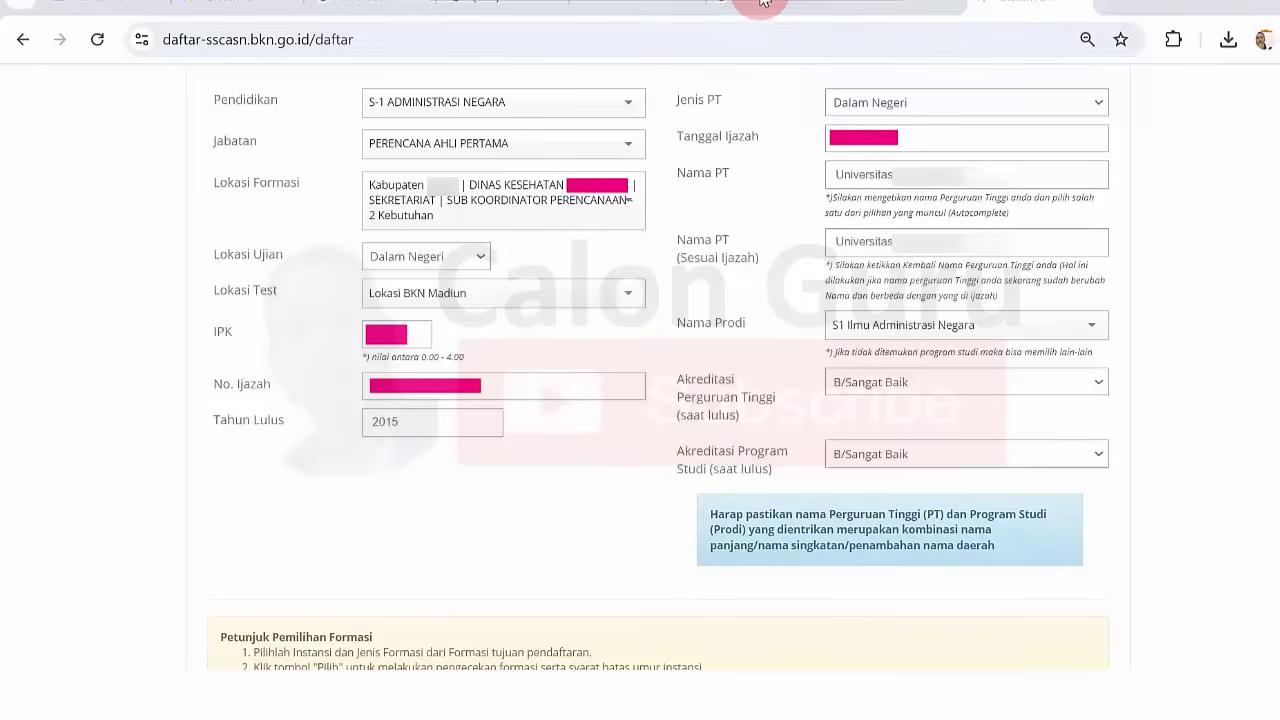
pyautogui.press('pagedown')
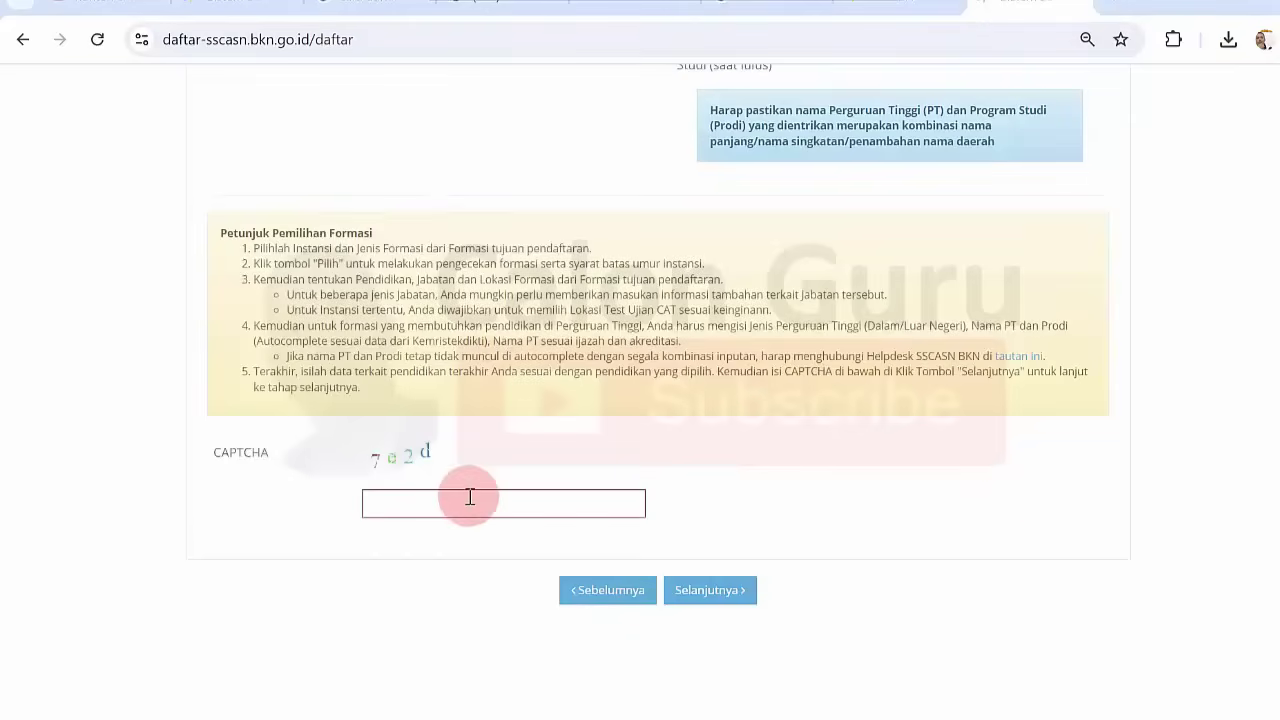
pyautogui.click(459, 504)
pyautogui.write('7')
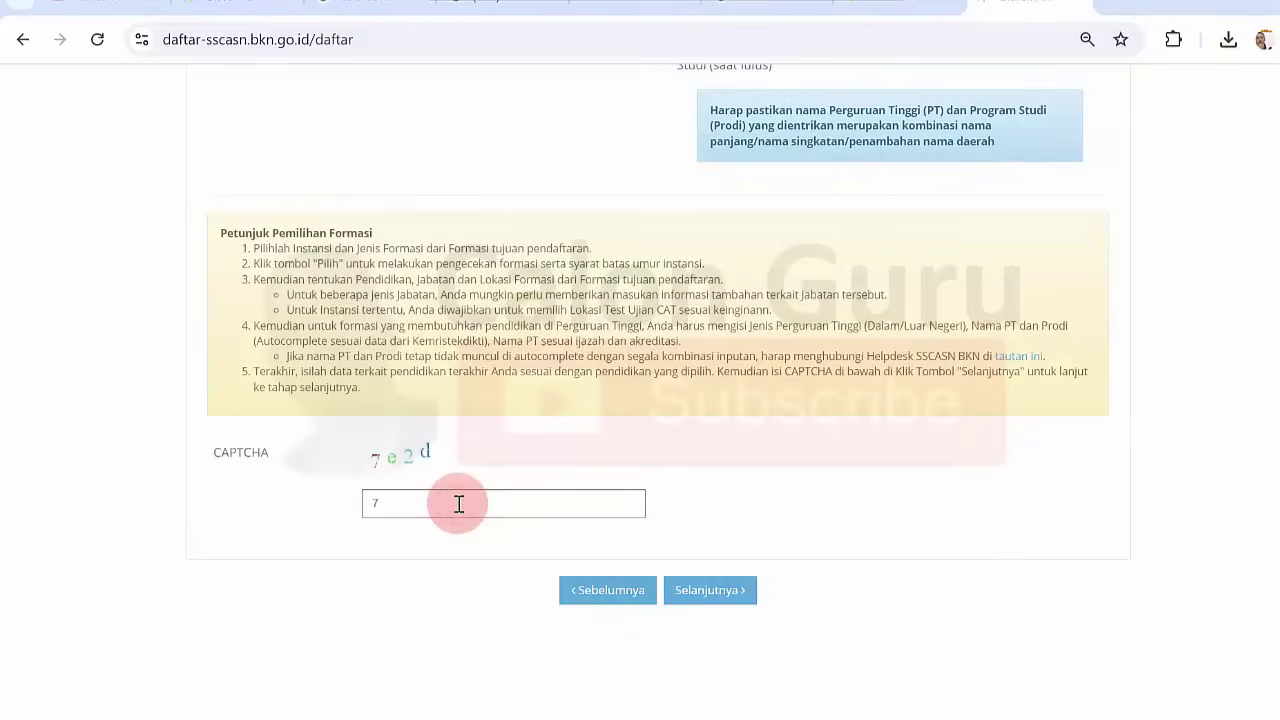
pyautogui.write('e2d')
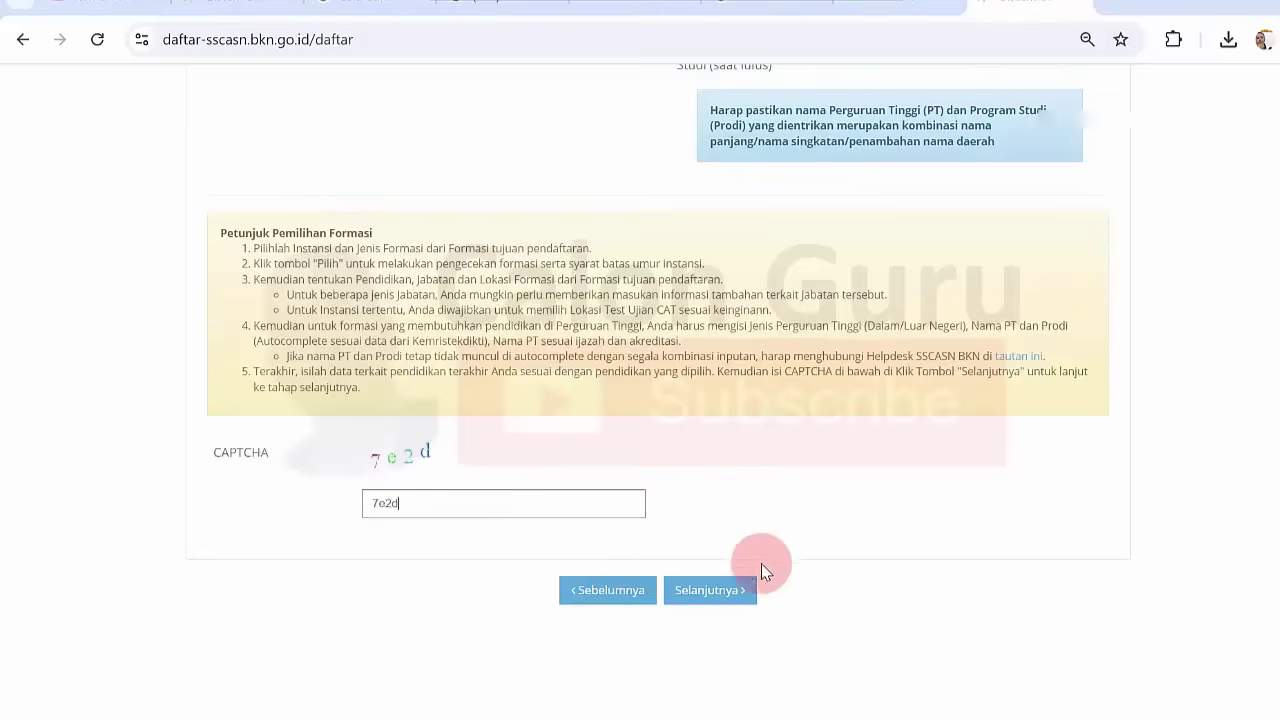
pyautogui.click(700, 591)
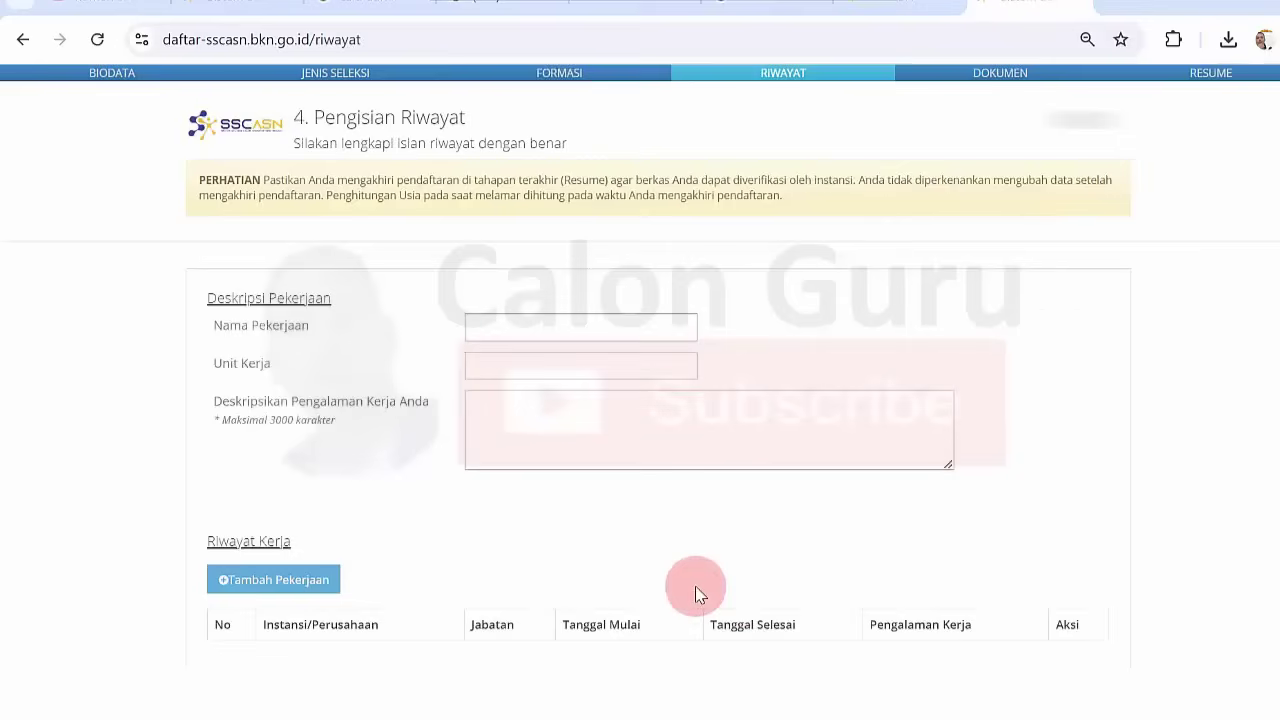